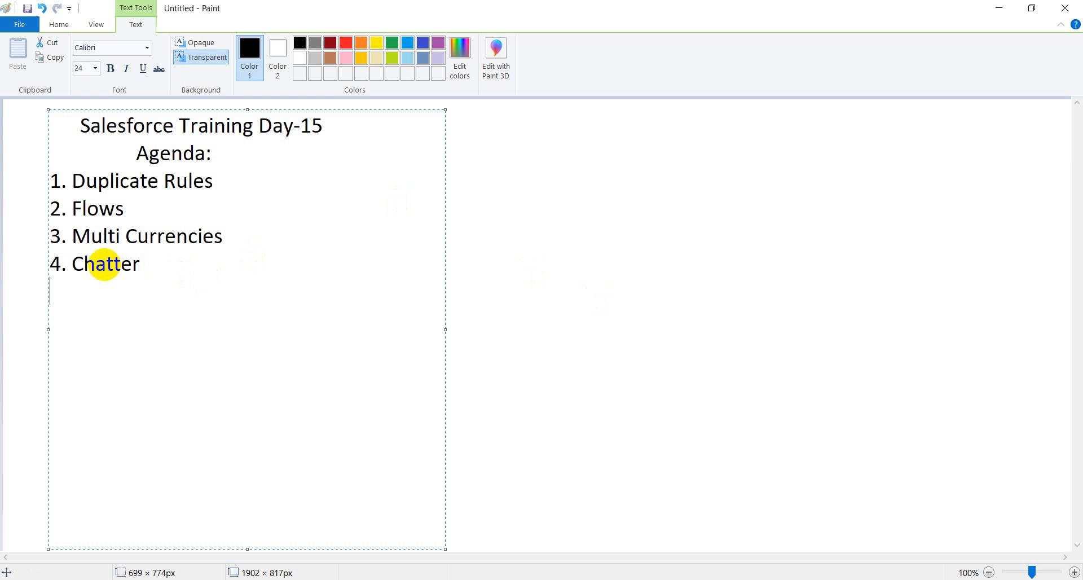
# Step: Add "5. Sales Cloud" and "6. Service Cloud" to the agenda, and switch to Salesforce in the browser
pyautogui.write('5. Sales Cloud')
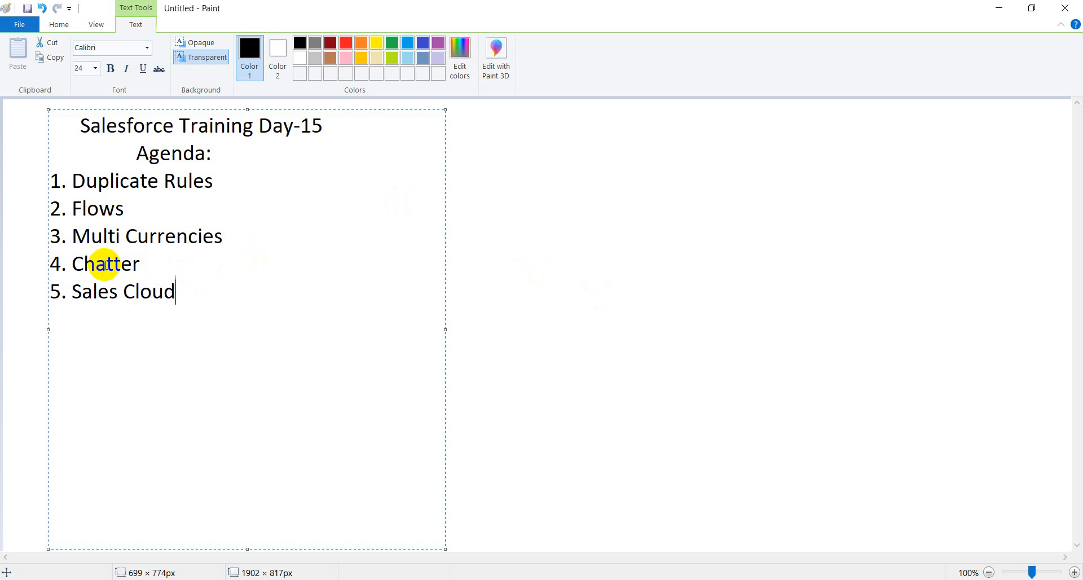
pyautogui.press('Return')
pyautogui.write('6. Service Cloud')
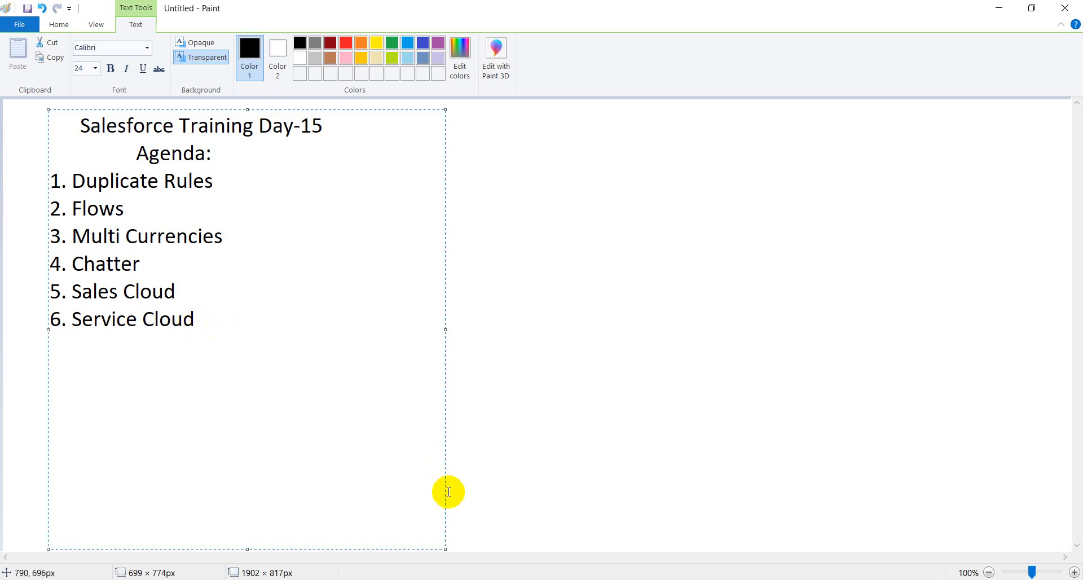
pyautogui.hotkey('alt', 'Tab')
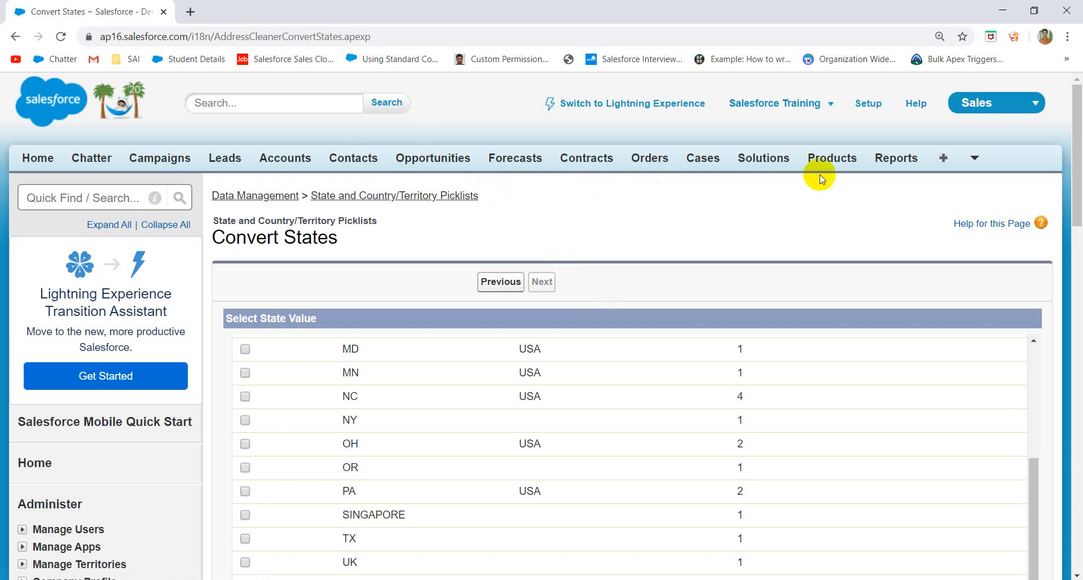
# Step: Start a new University record and set its Department to Arts
pyautogui.click(976, 160)
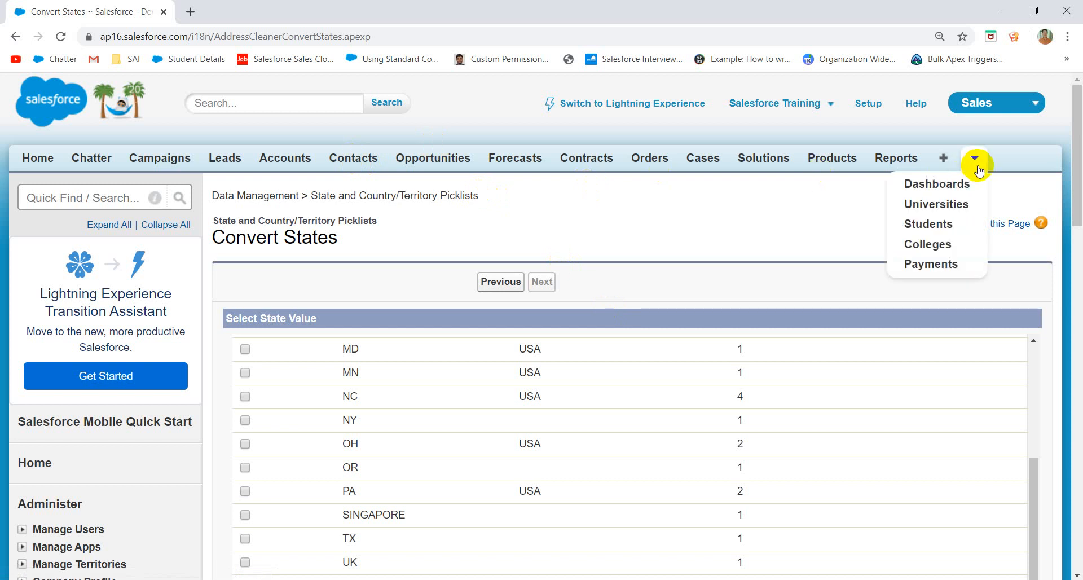
pyautogui.click(930, 206)
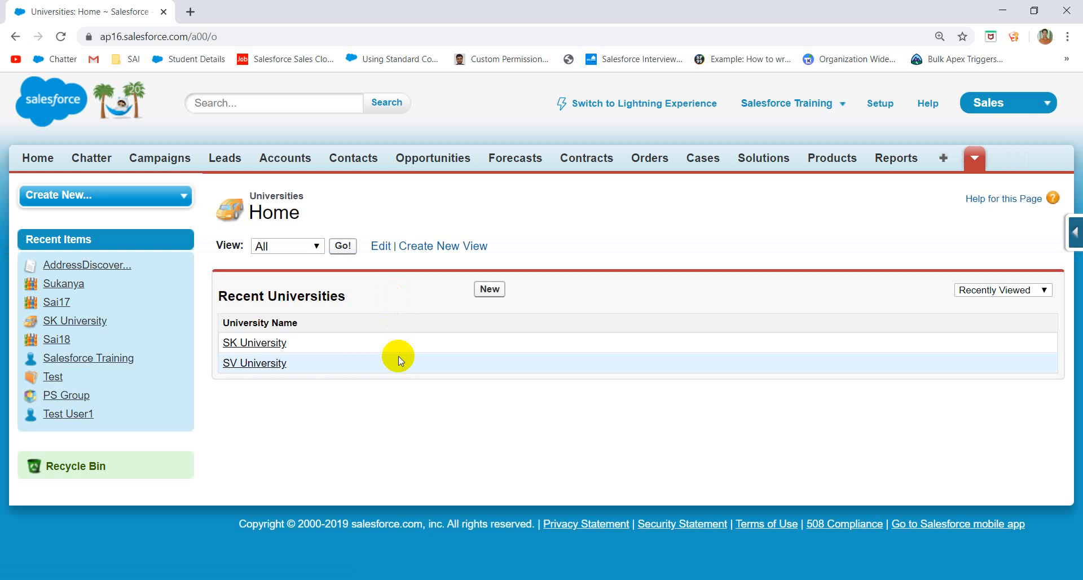
pyautogui.click(489, 288)
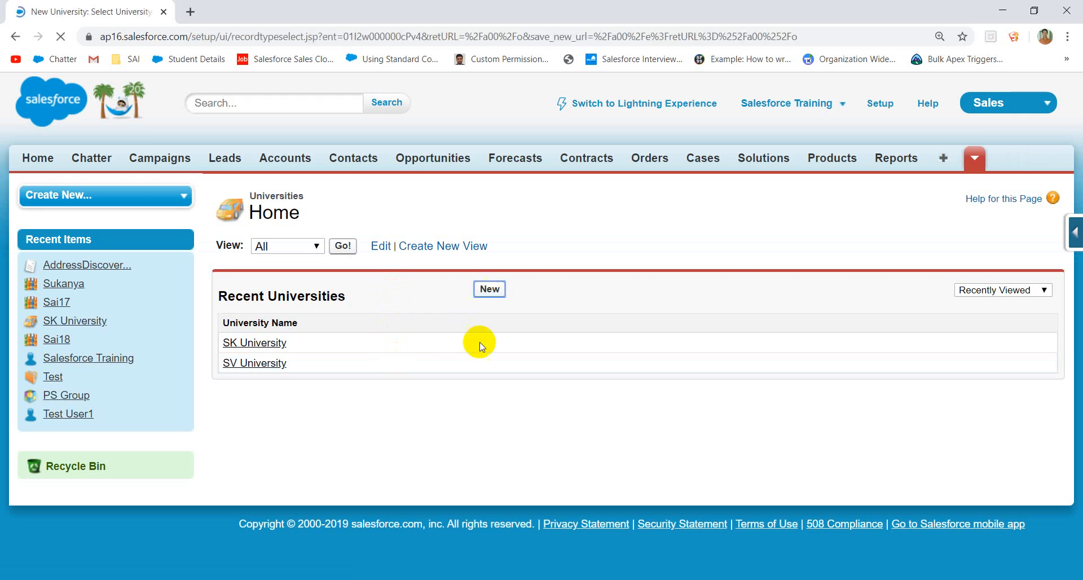
pyautogui.click(504, 359)
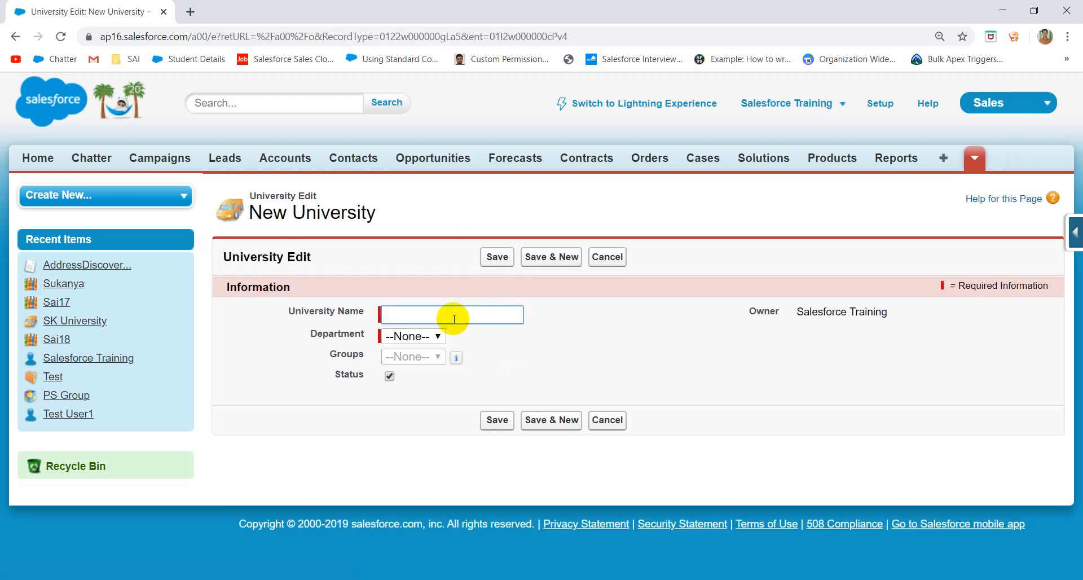
pyautogui.click(437, 336)
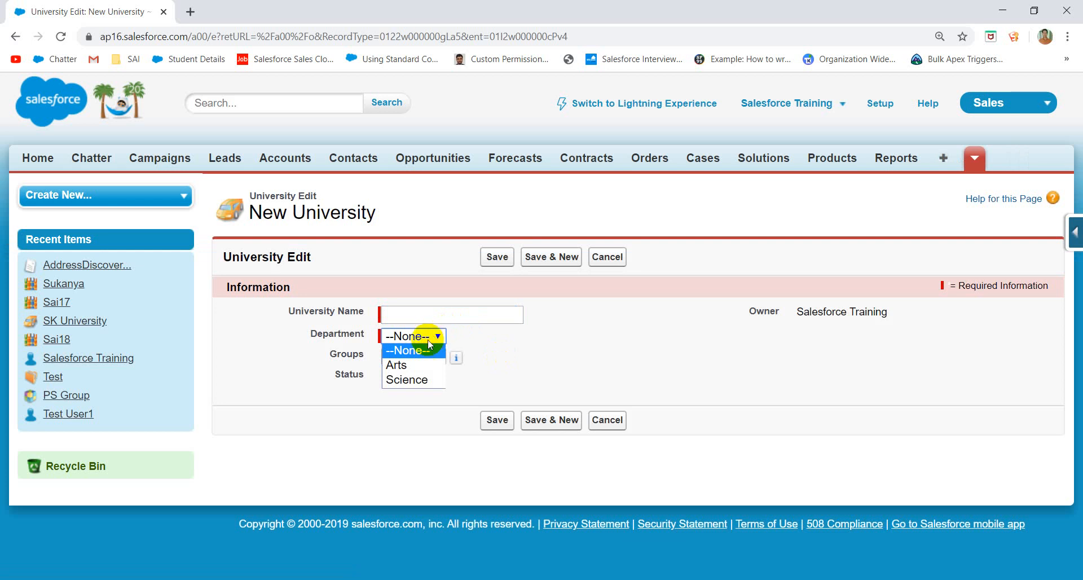
pyautogui.click(408, 366)
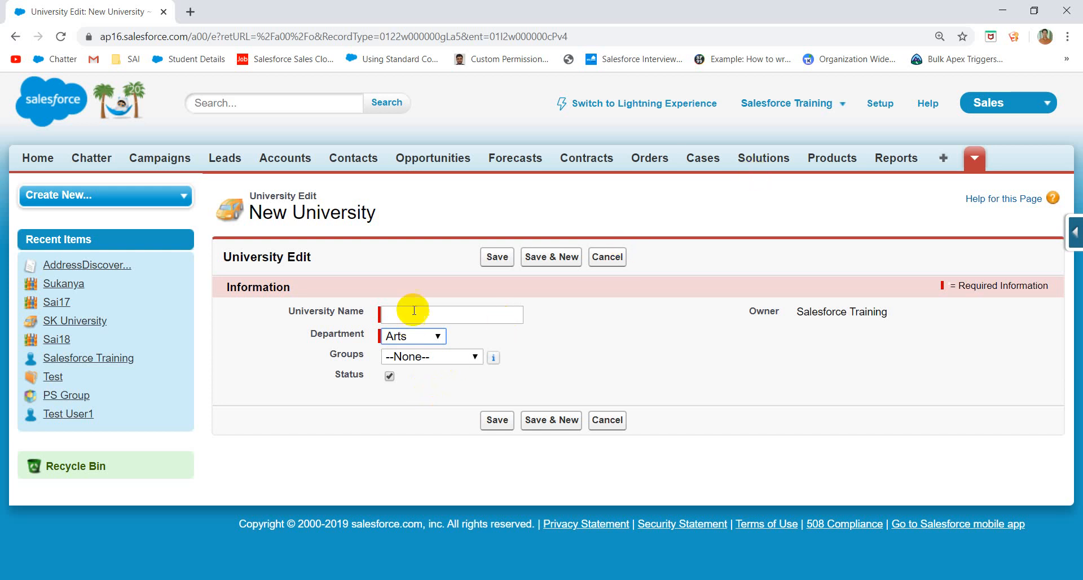
pyautogui.click(399, 279)
# Step: Find the duplicate management settings in Setup and open the Duplicate Rules page
pyautogui.click(881, 104)
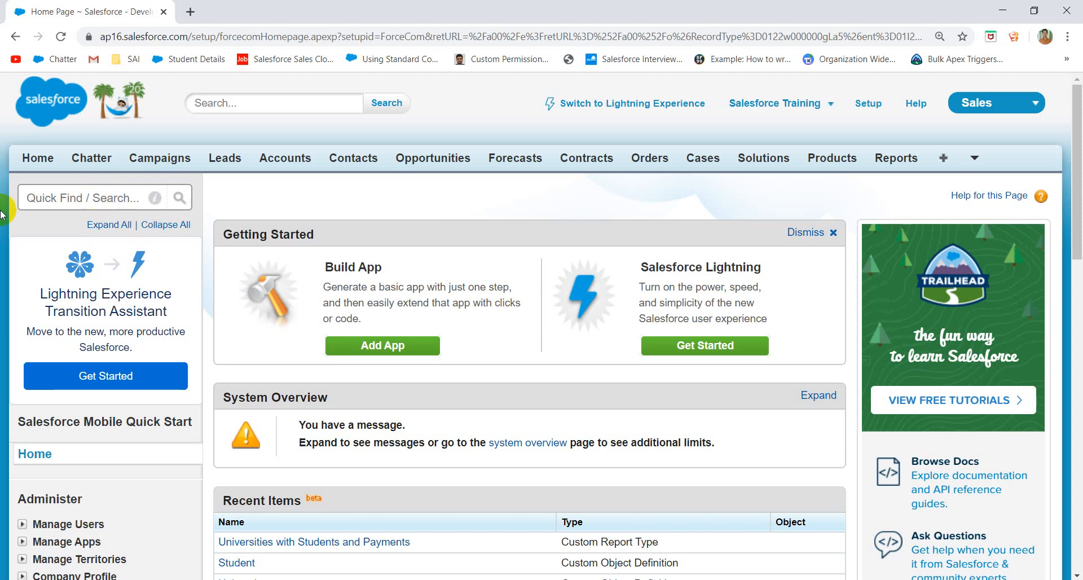
pyautogui.click(56, 202)
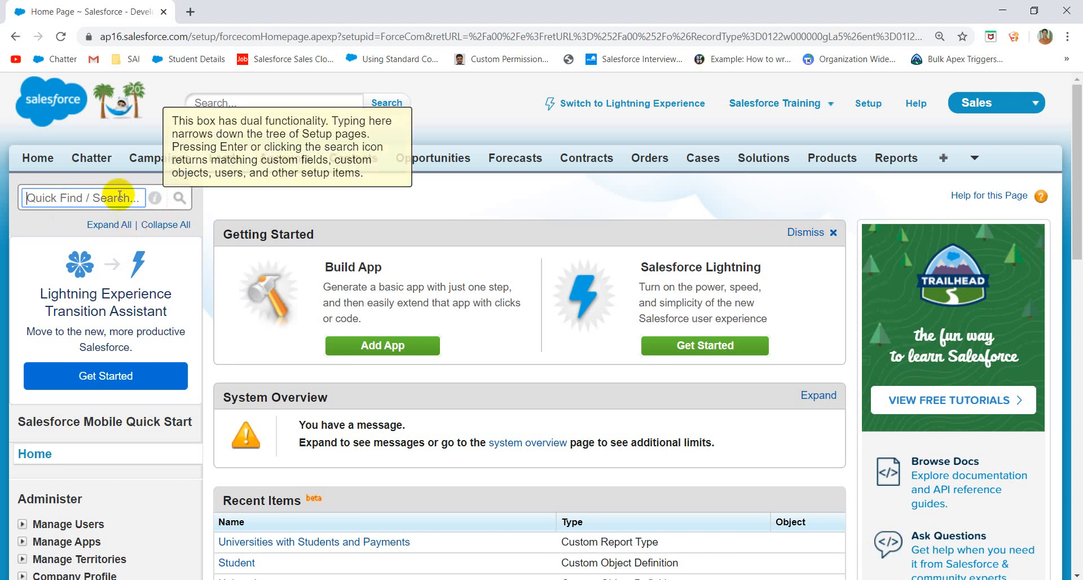
pyautogui.write('Dupli')
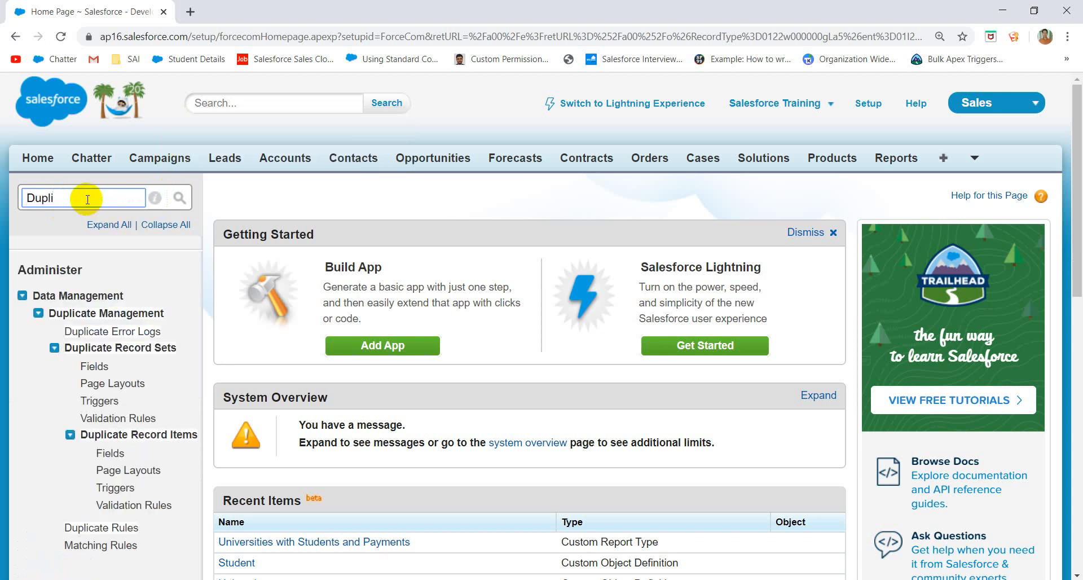
pyautogui.write('ca')
pyautogui.scroll(-3, 141, 283)
pyautogui.click(112, 346)
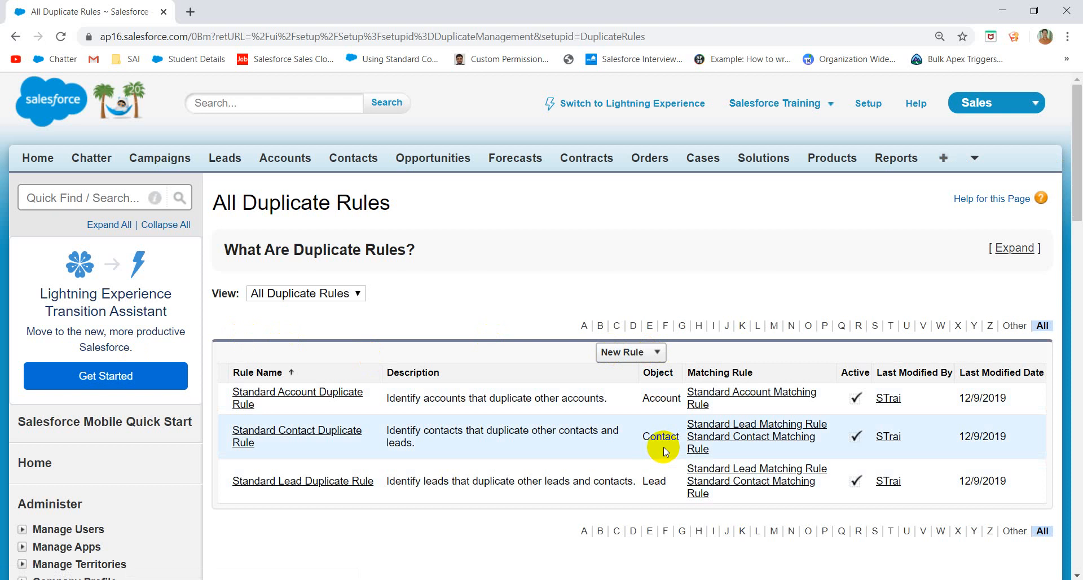
# Step: Start a new duplicate rule for the University object and name it "Duplicate University"
pyautogui.click(658, 352)
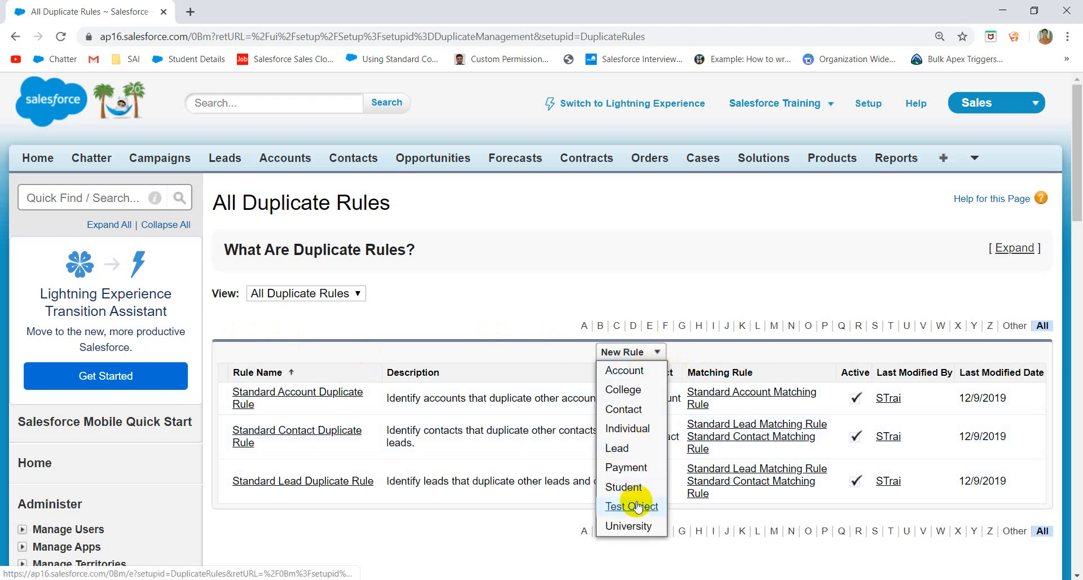
pyautogui.click(626, 525)
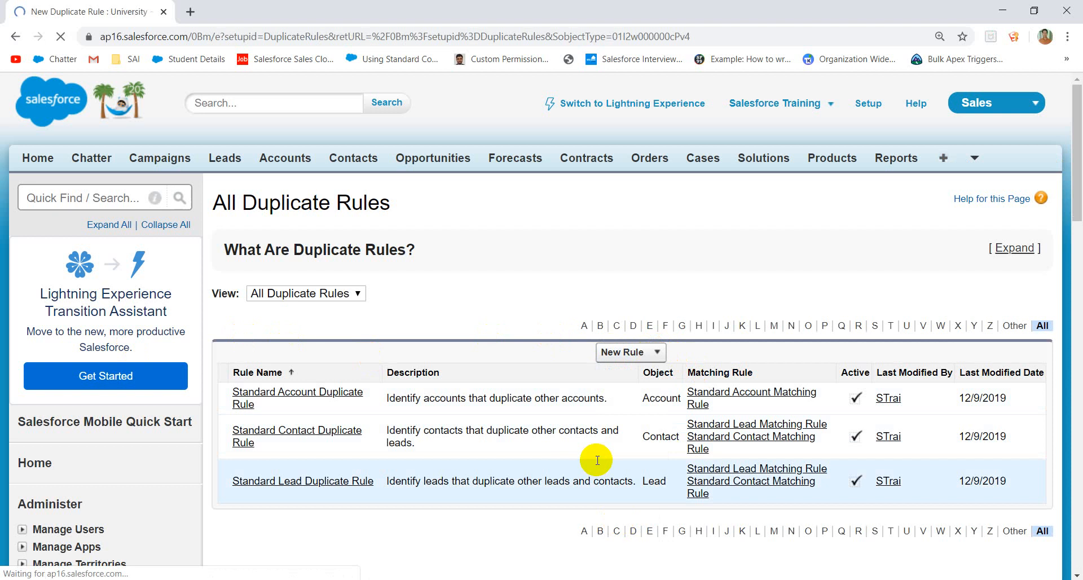
pyautogui.scroll(-2, 595, 458)
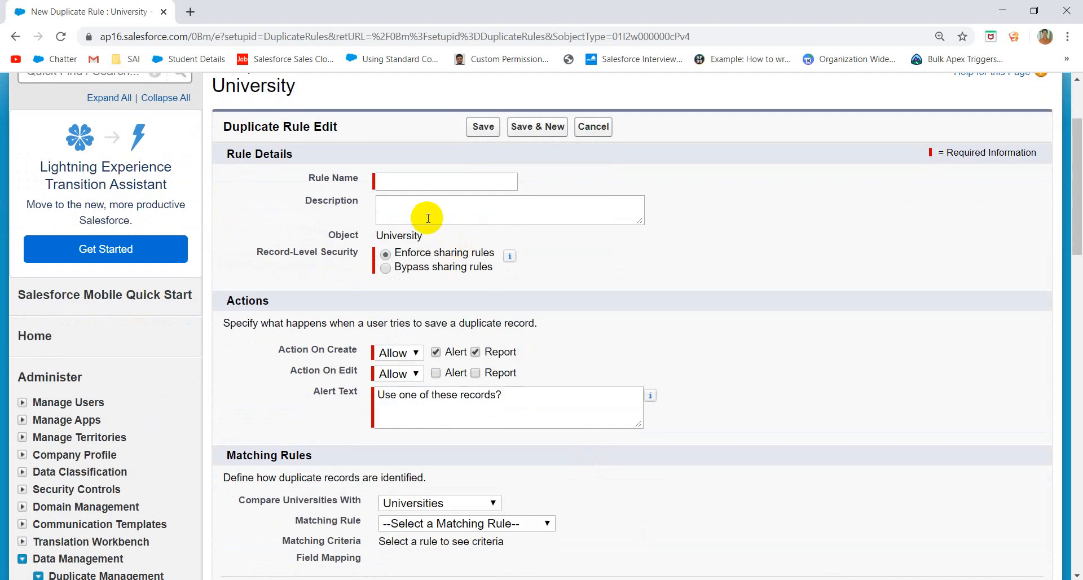
pyautogui.click(402, 185)
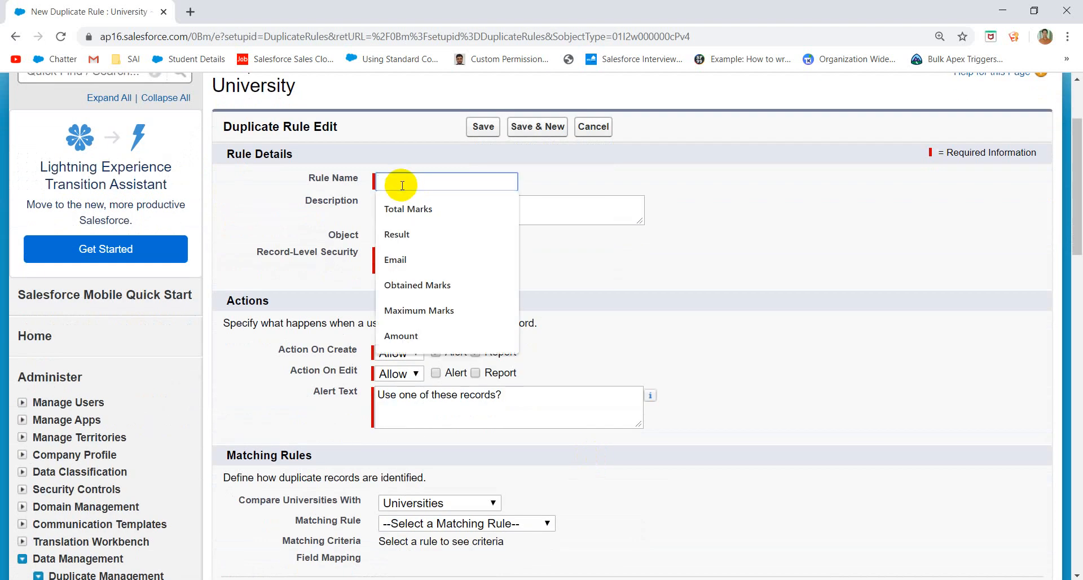
pyautogui.write('Duplic')
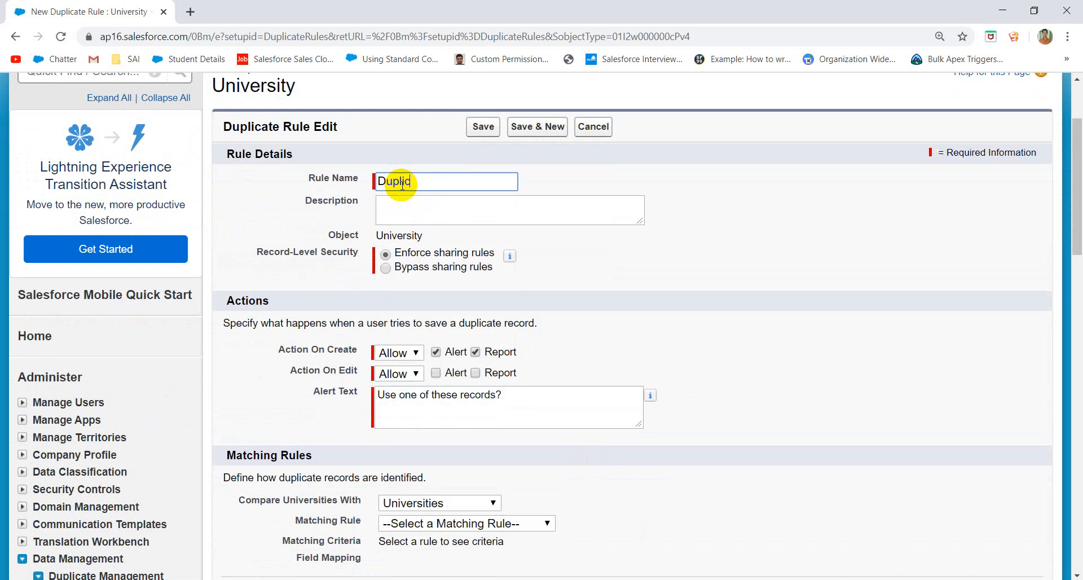
pyautogui.write('ate University')
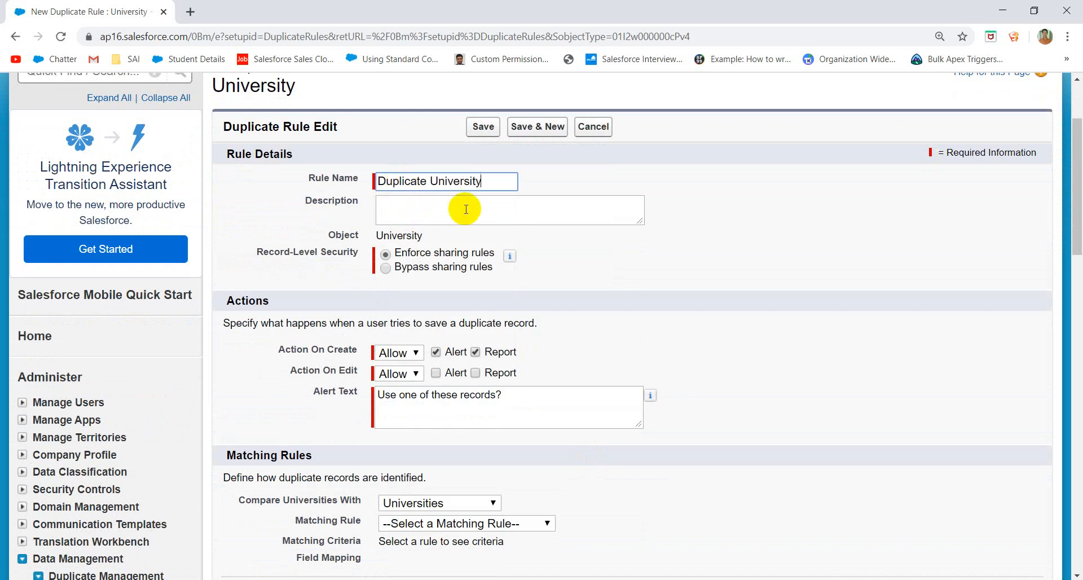
pyautogui.click(520, 221)
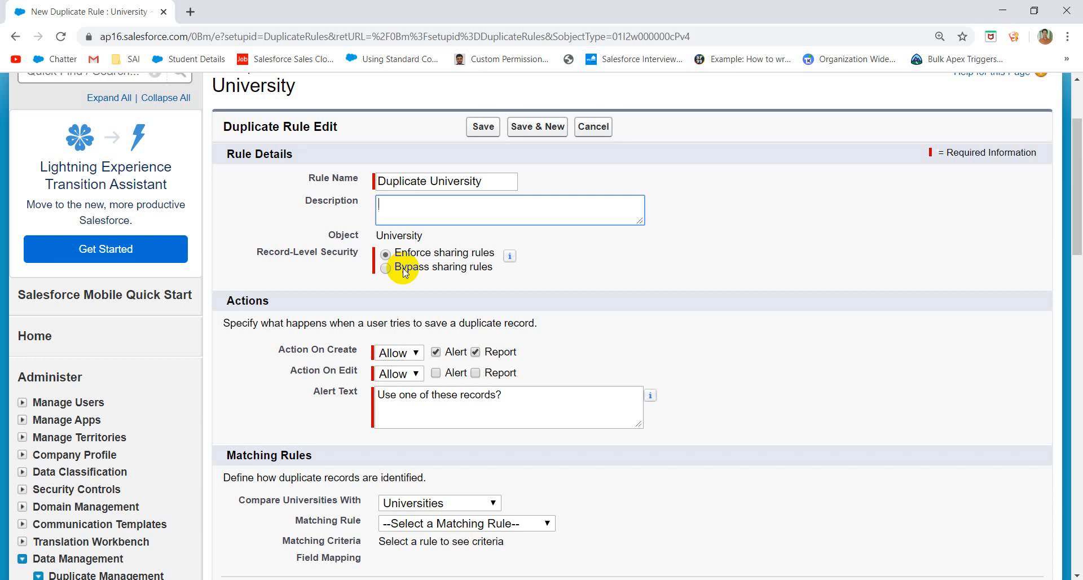
# Step: Try Block for both Action On Create and Action On Edit, and set both back to Allow
pyautogui.click(401, 353)
pyautogui.click(398, 381)
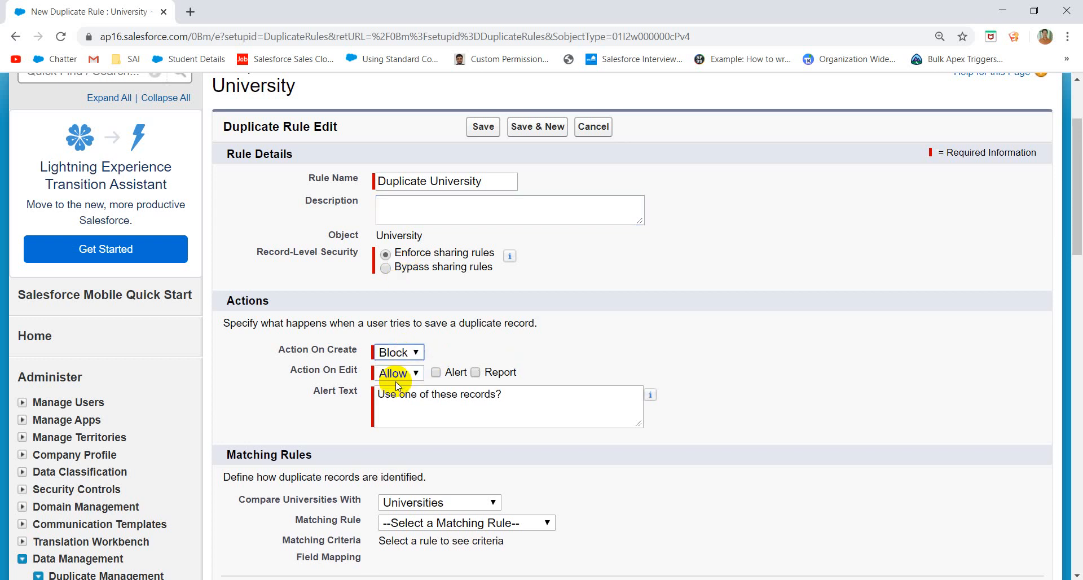
pyautogui.click(397, 376)
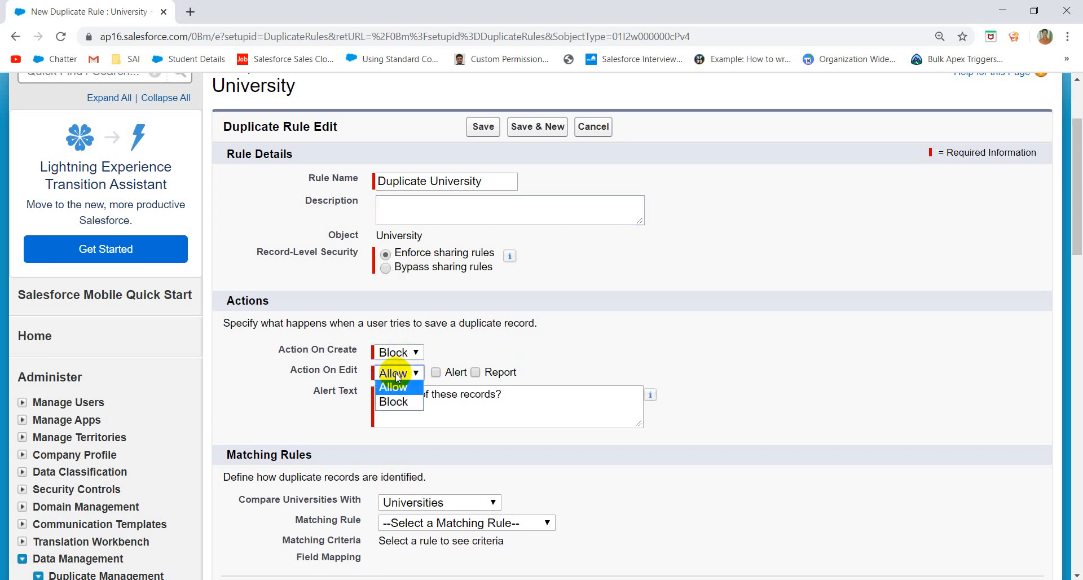
pyautogui.click(398, 403)
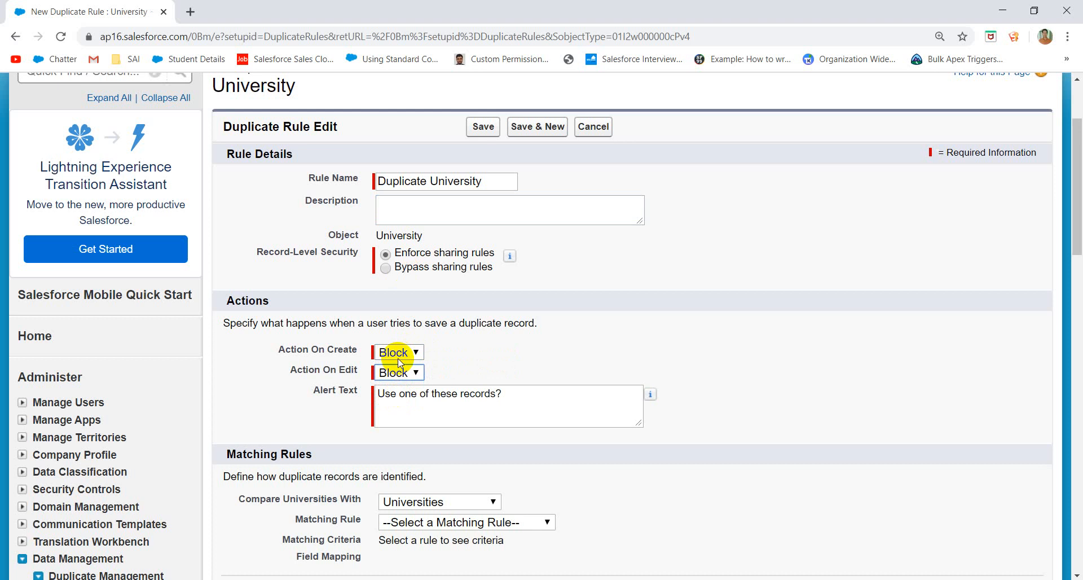
pyautogui.click(395, 353)
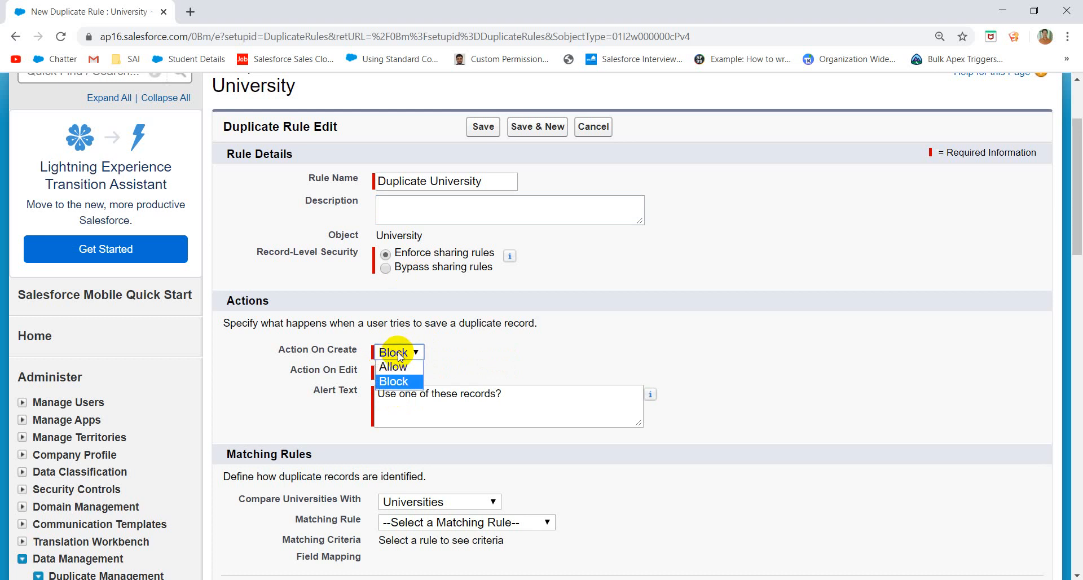
pyautogui.click(394, 368)
pyautogui.click(397, 374)
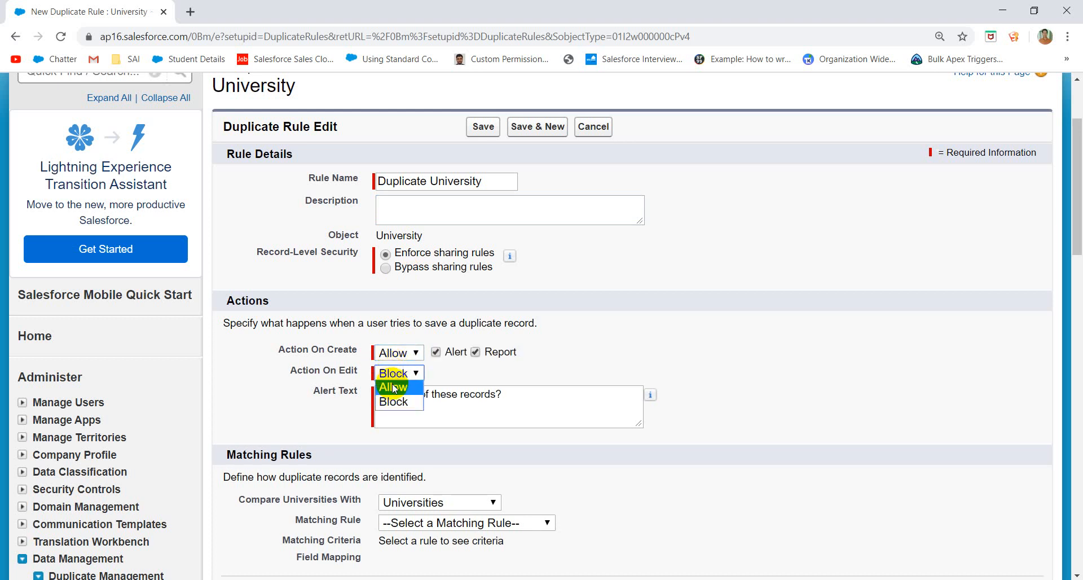
pyautogui.click(393, 386)
# Step: Enable Alert and Report for Action On Edit, and set the alert text to "University is already exist with same name."
pyautogui.click(436, 373)
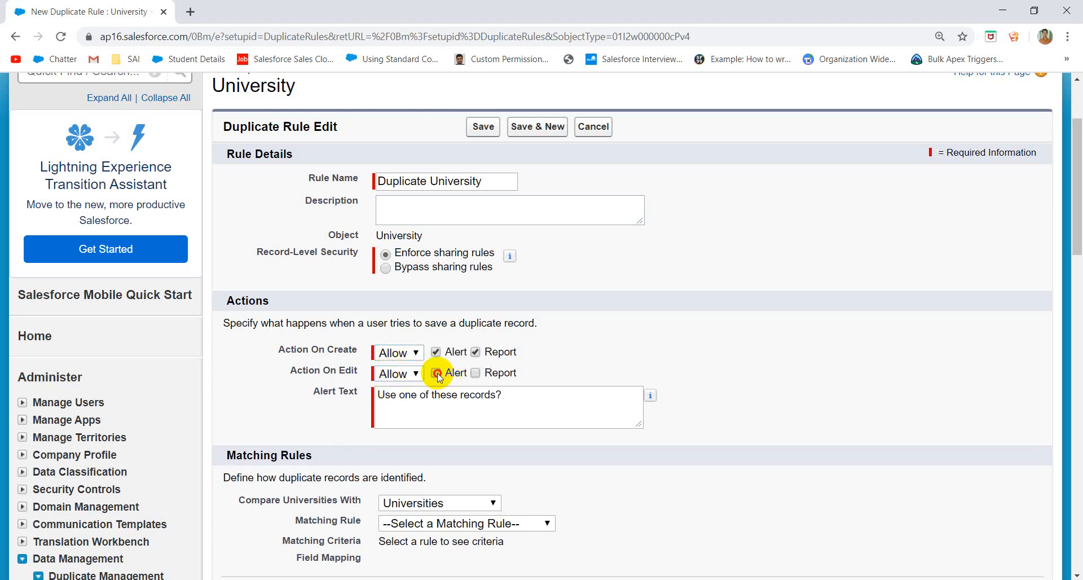
pyautogui.click(474, 373)
pyautogui.moveTo(501, 397); pyautogui.dragTo(351, 405)
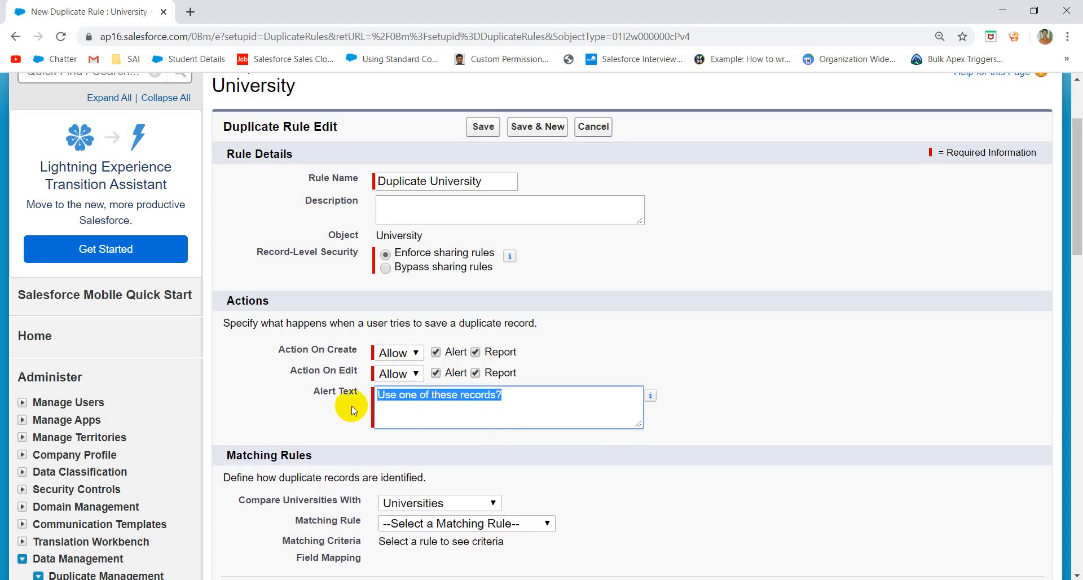
pyautogui.write('Univer')
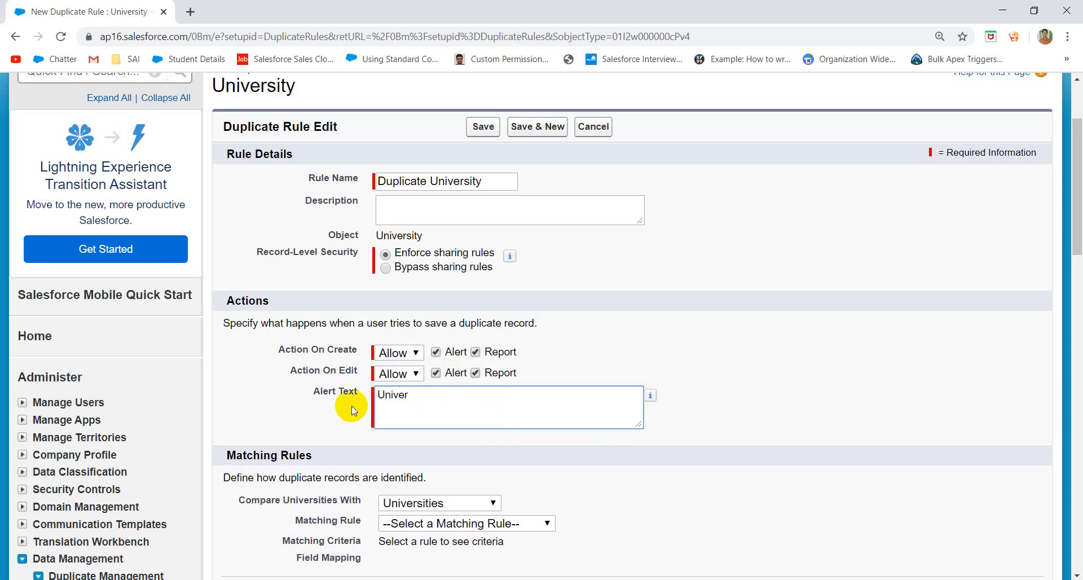
pyautogui.write('sity is already exist w')
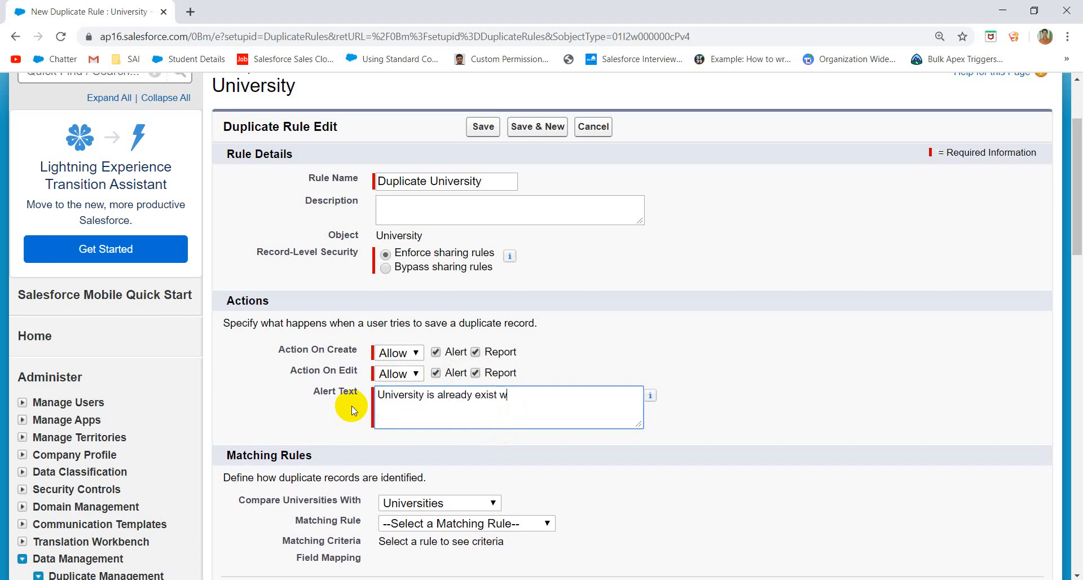
pyautogui.write('ith same name.')
# Step: Choose to create a new matching rule for the University comparison and save the duplicate rule to proceed to it
pyautogui.scroll(-5, 457, 477)
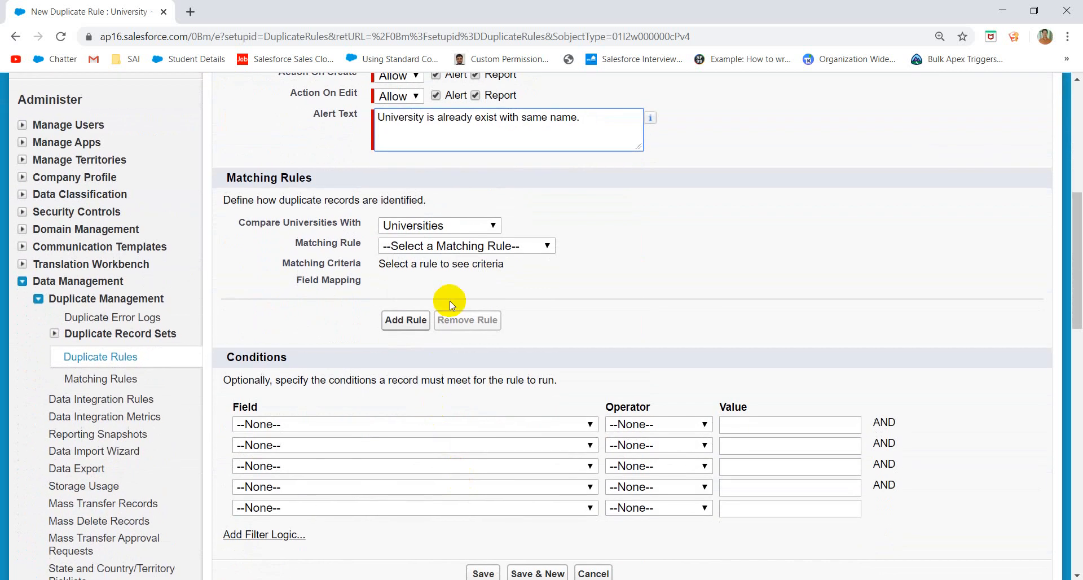
pyautogui.click(413, 246)
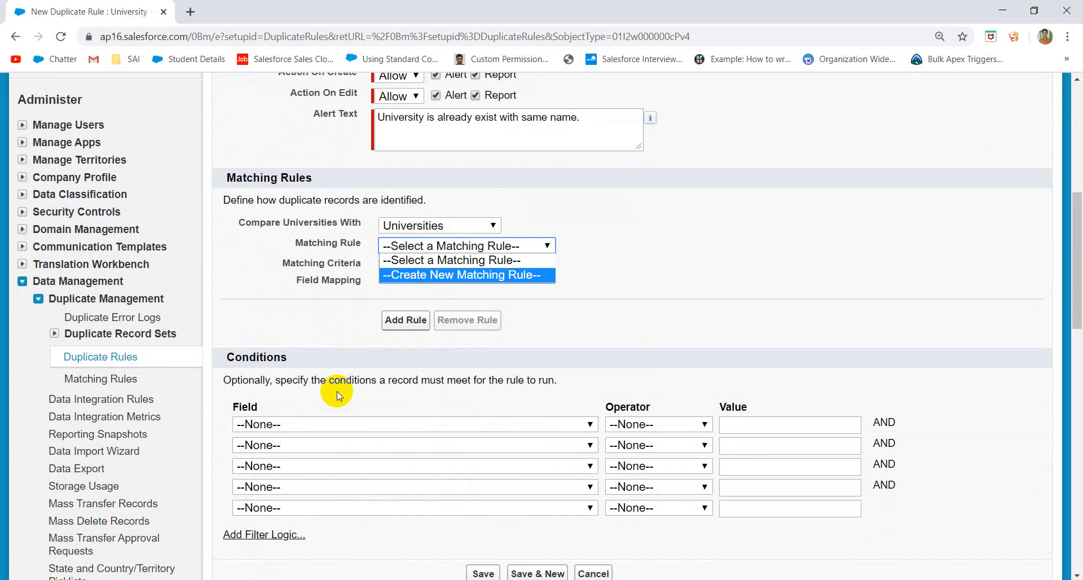
pyautogui.click(308, 429)
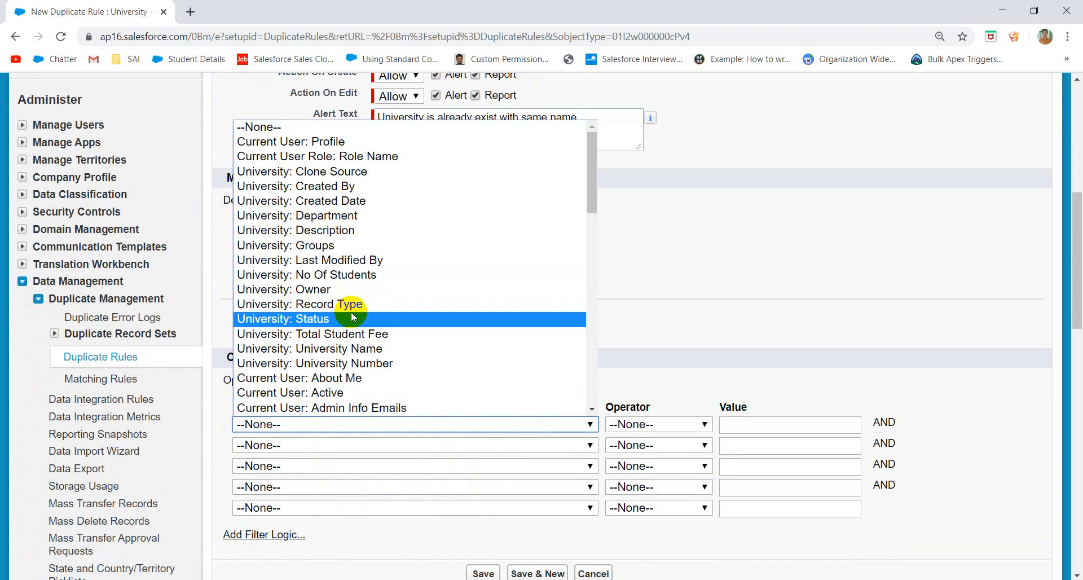
pyautogui.click(714, 359)
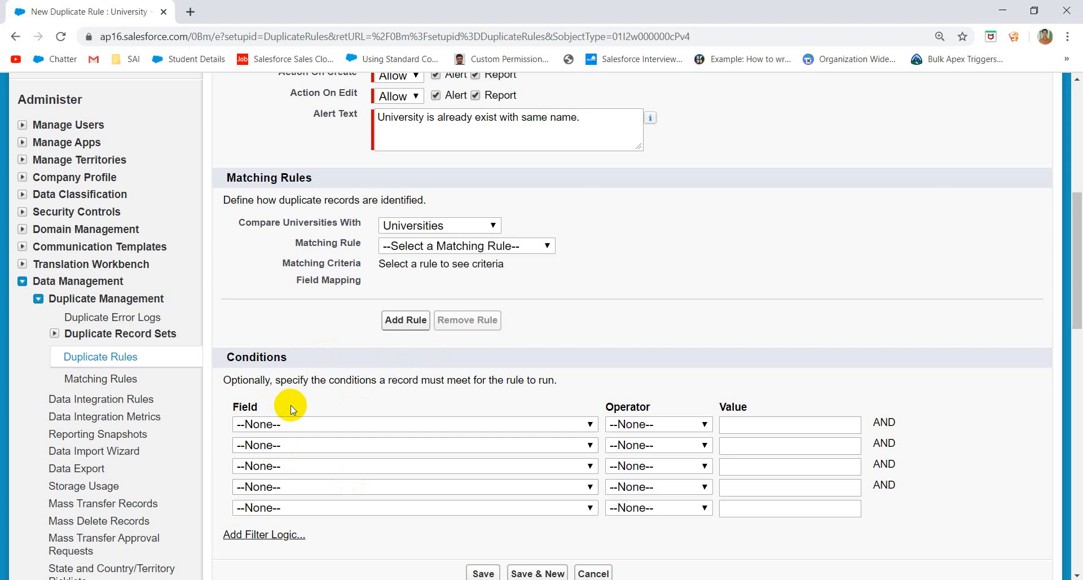
pyautogui.click(500, 247)
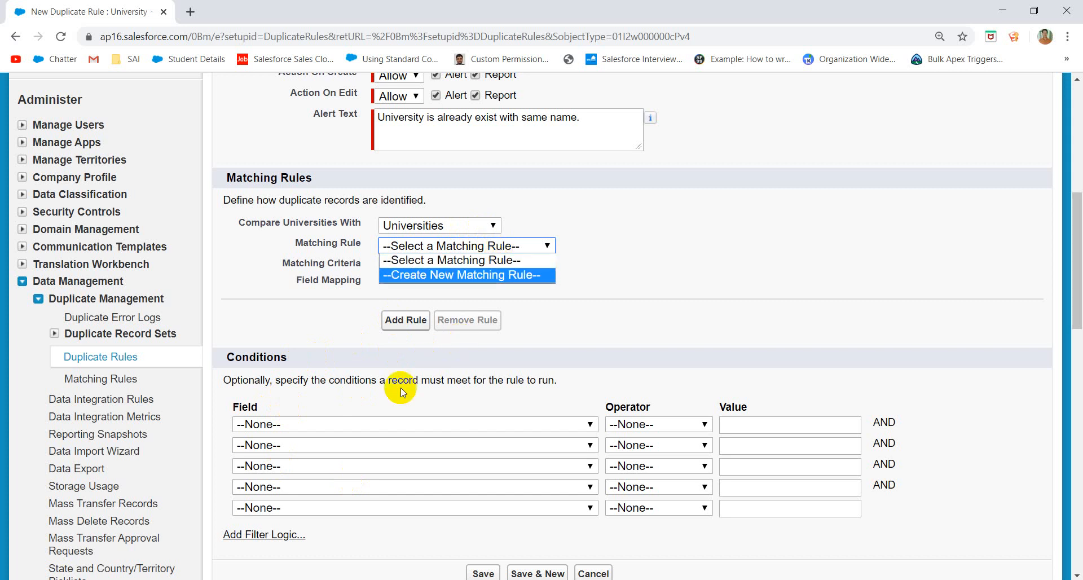
pyautogui.click(483, 275)
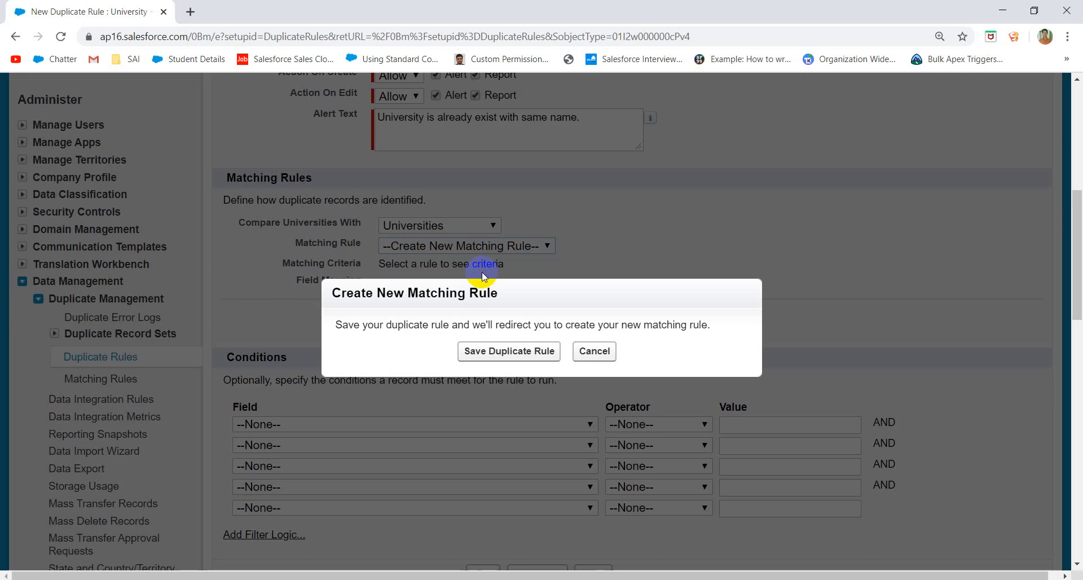
pyautogui.click(520, 352)
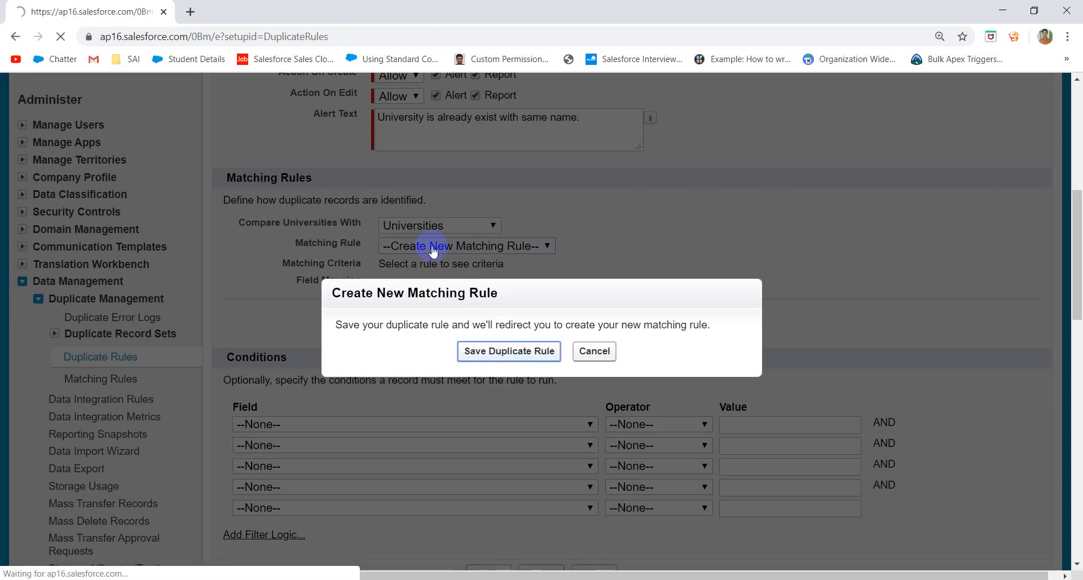
# Step: Set the matching criteria to compare University Name and Department, both with the Exact method
pyautogui.scroll(-3, 475, 354)
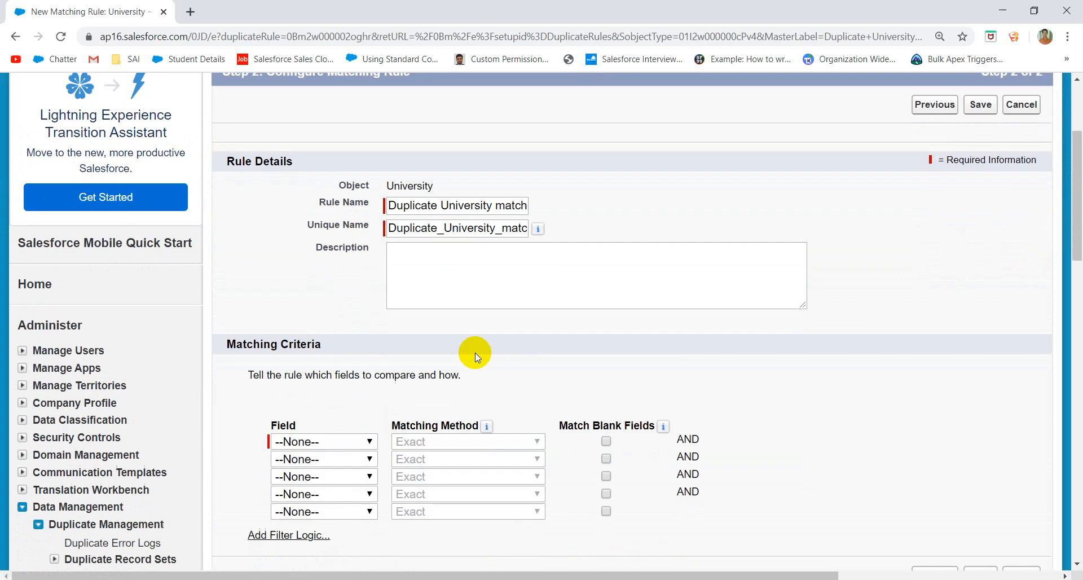
pyautogui.scroll(-5, 513, 324)
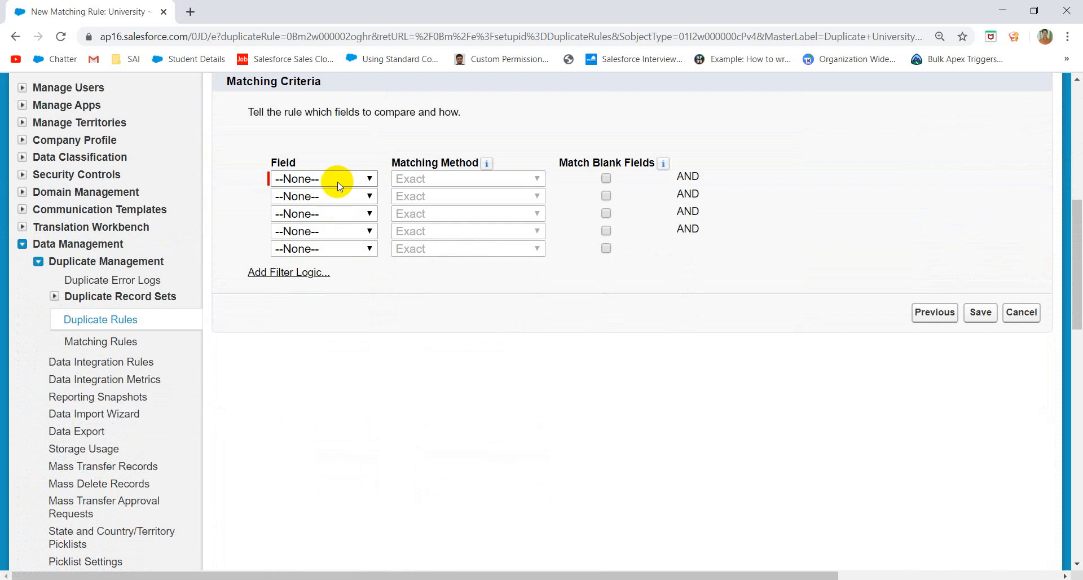
pyautogui.click(339, 185)
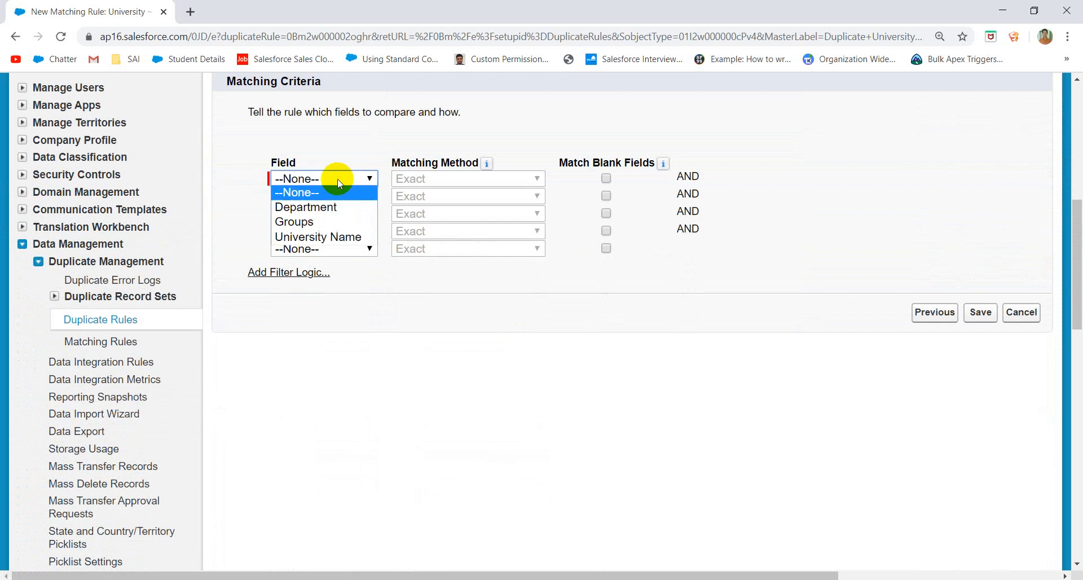
pyautogui.click(317, 236)
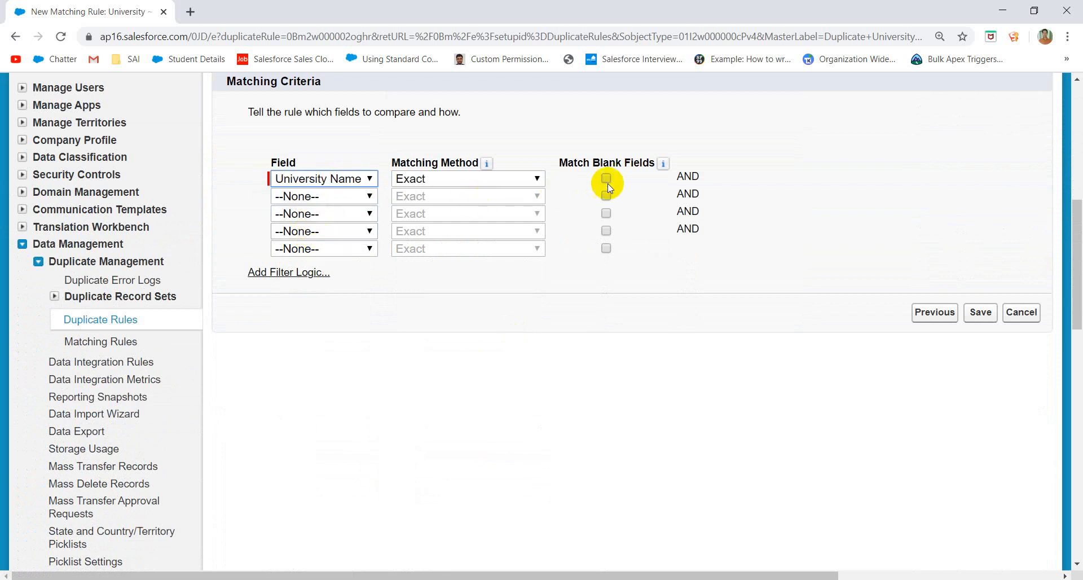
pyautogui.click(345, 197)
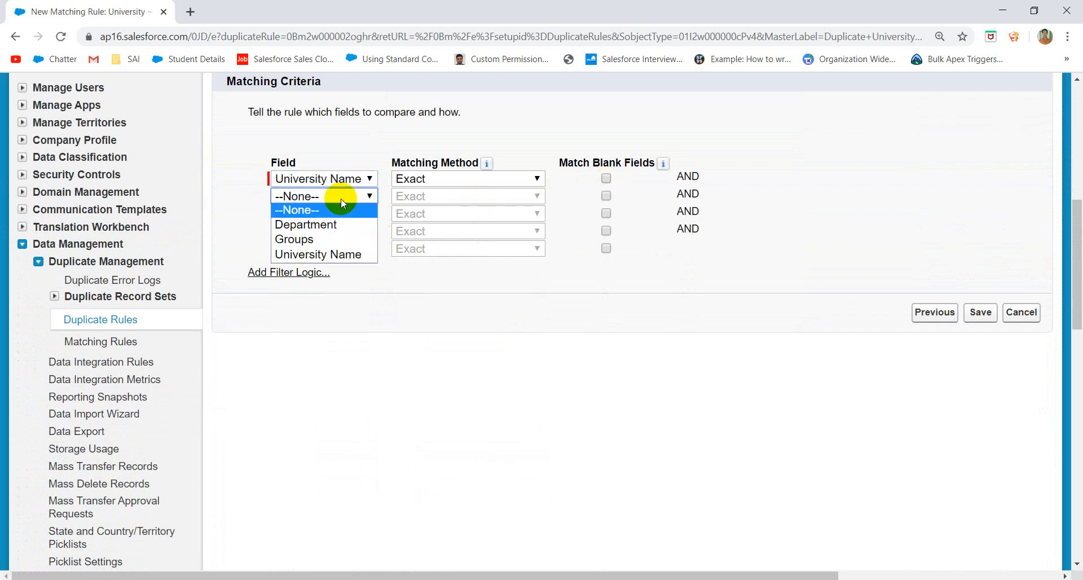
pyautogui.click(306, 224)
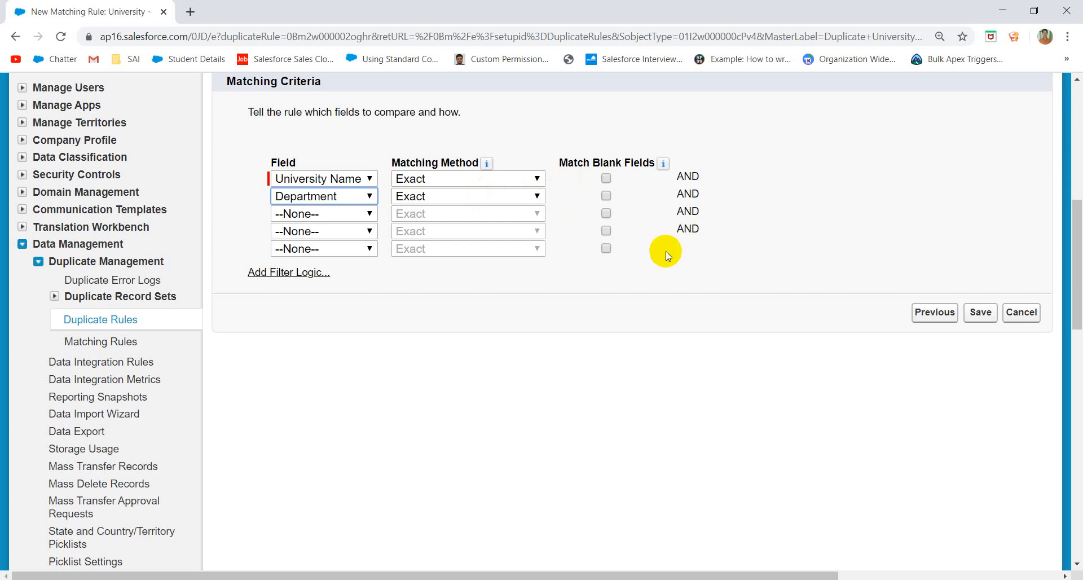
# Step: Save the University matching rule, activate it and acknowledge the activation notice
pyautogui.click(980, 312)
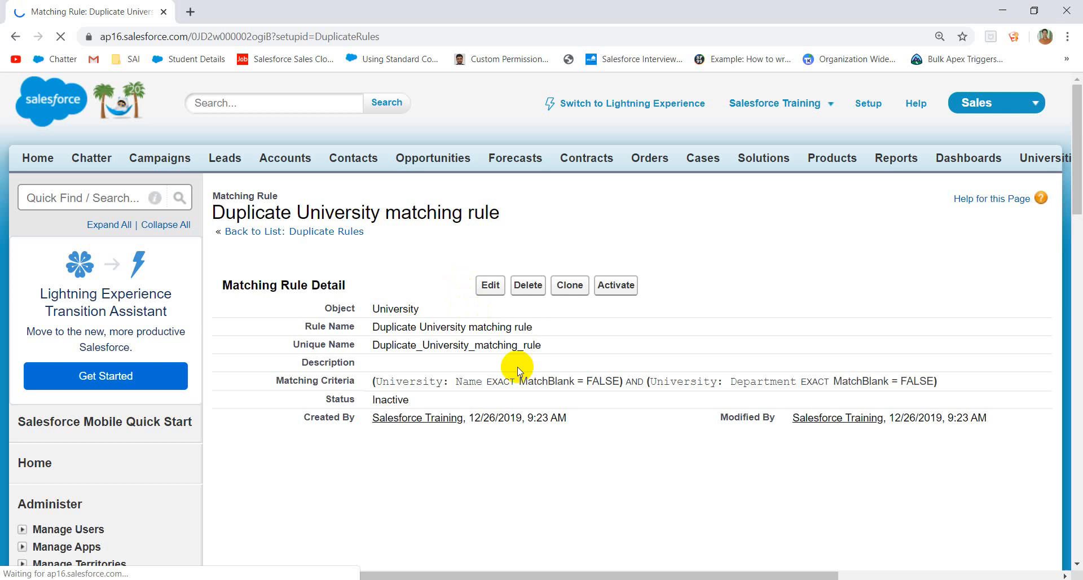
pyautogui.click(615, 286)
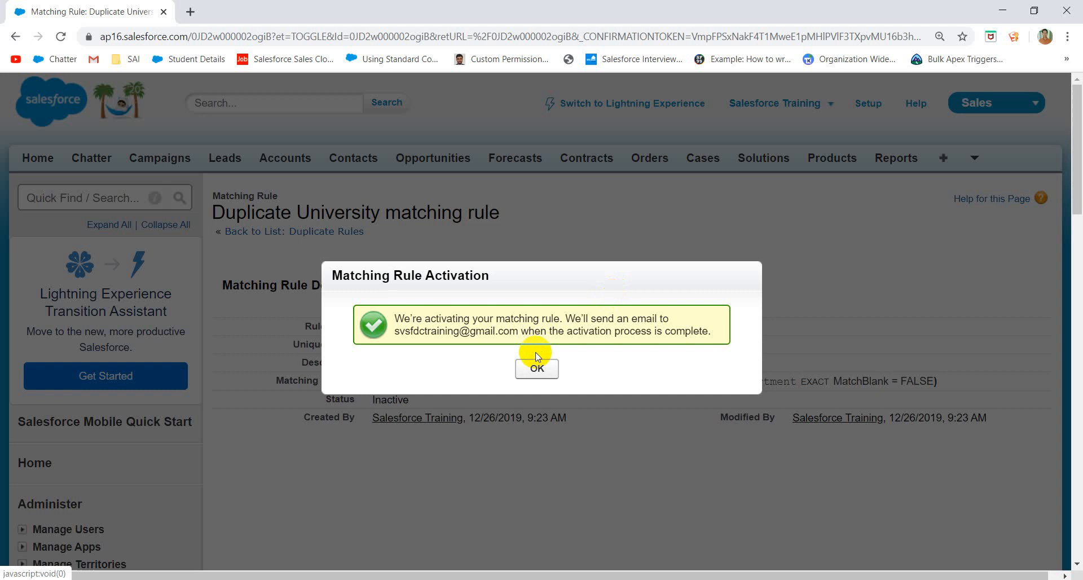
pyautogui.click(537, 369)
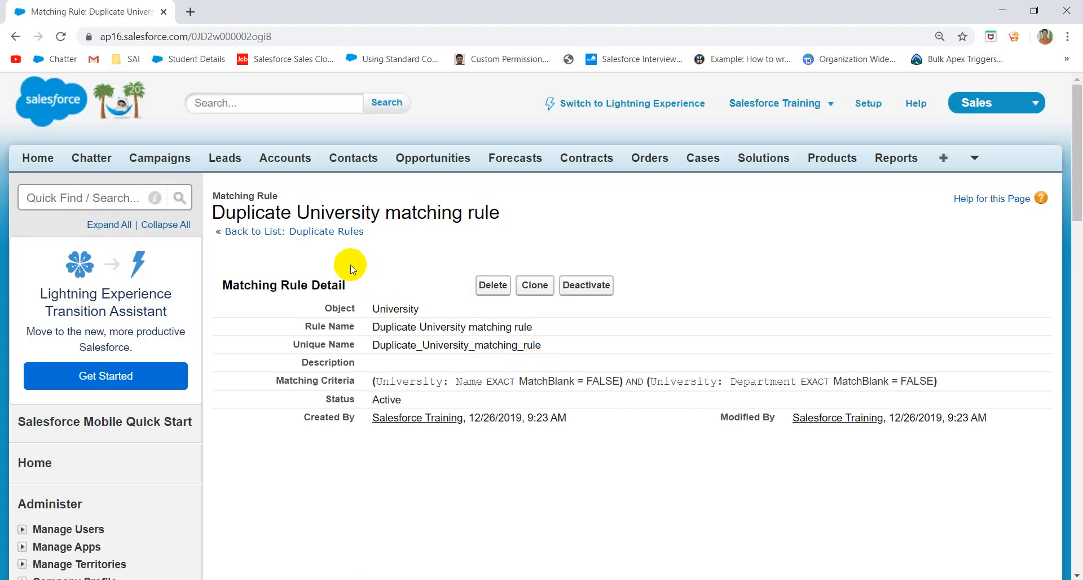
# Step: Return to the duplicate rules list, open the Duplicate University rule and activate it
pyautogui.click(330, 231)
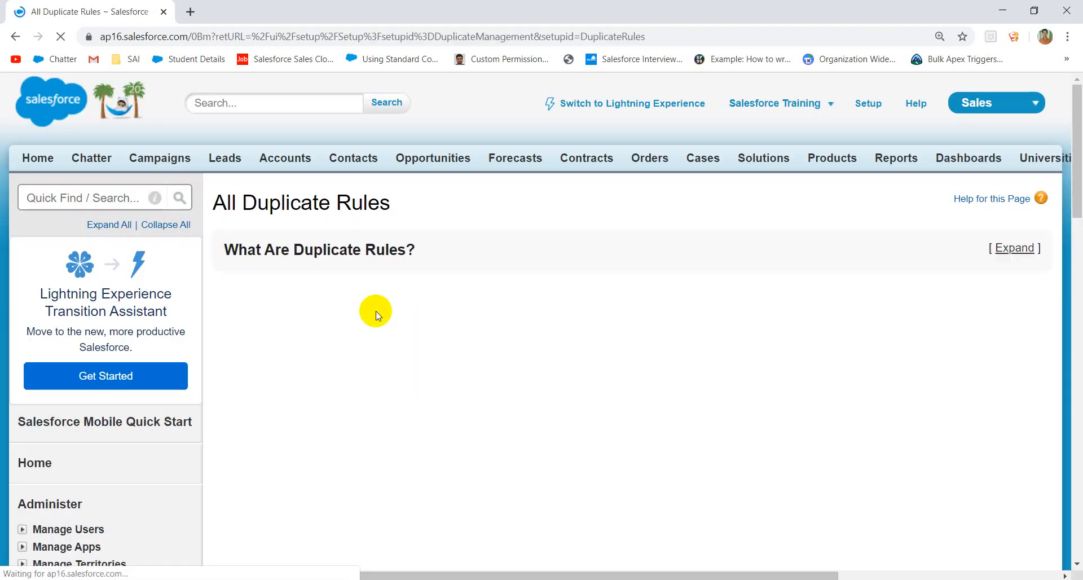
pyautogui.scroll(-4, 411, 382)
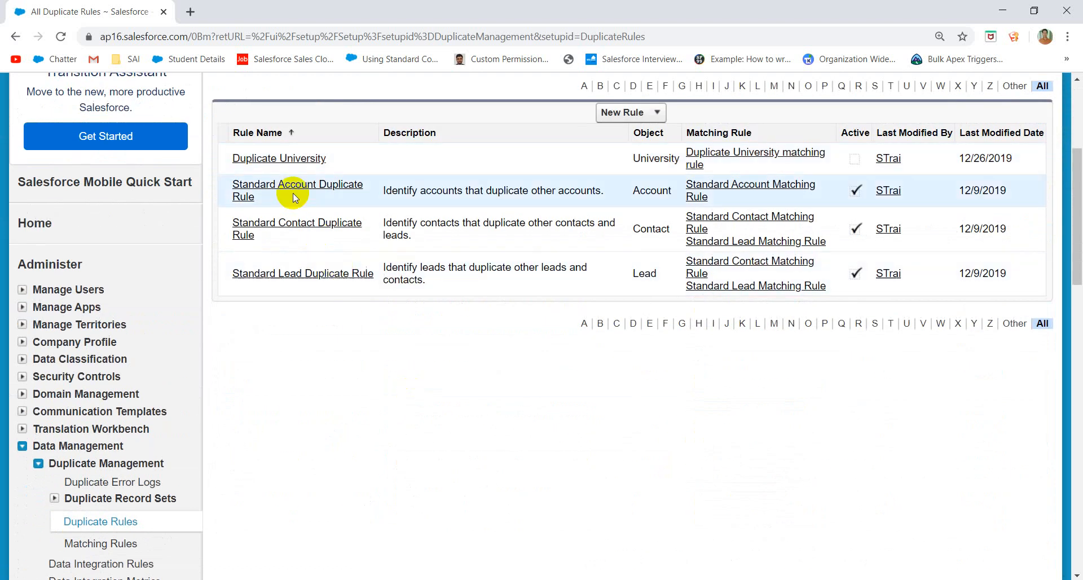
pyautogui.click(275, 163)
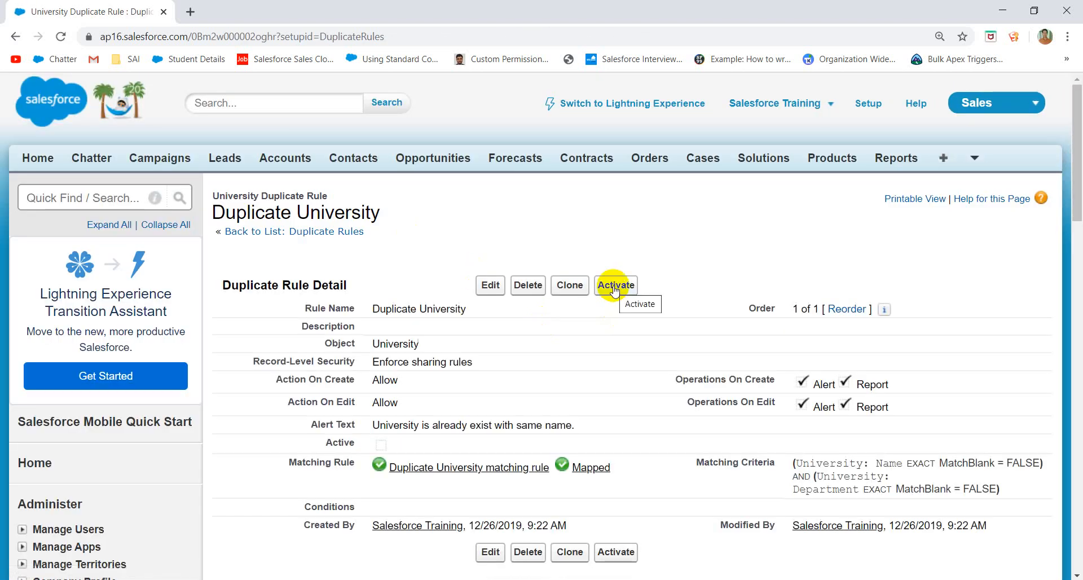
pyautogui.scroll(-1, 611, 325)
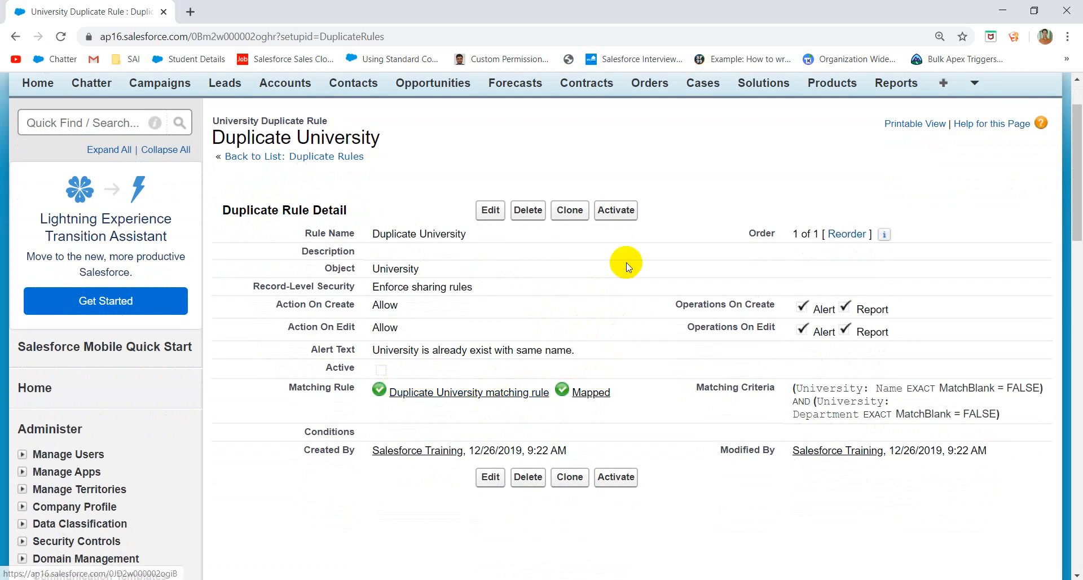
pyautogui.click(617, 211)
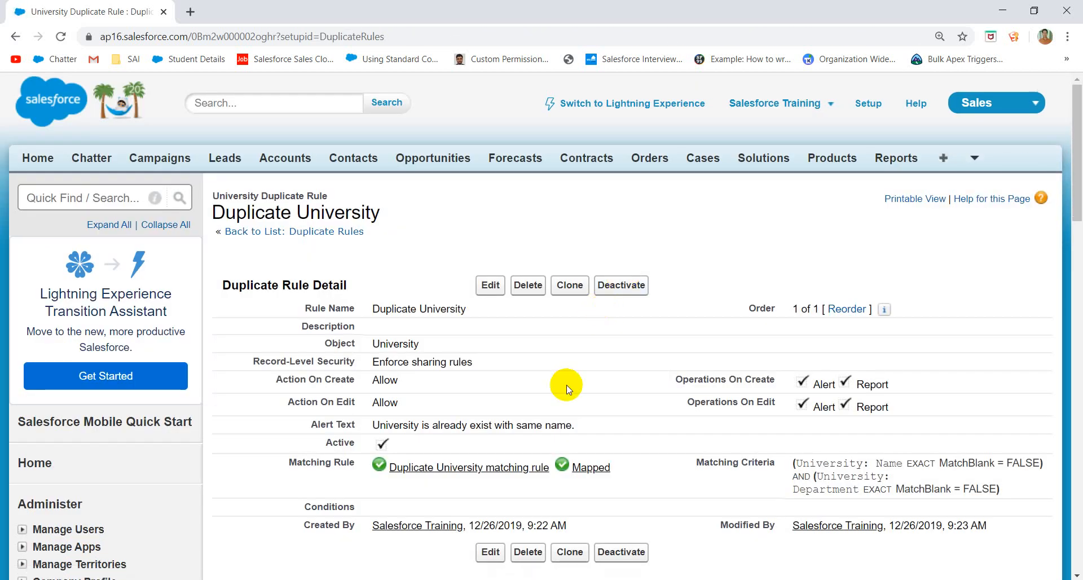
pyautogui.scroll(-7, 564, 387)
pyautogui.scroll(7, 496, 309)
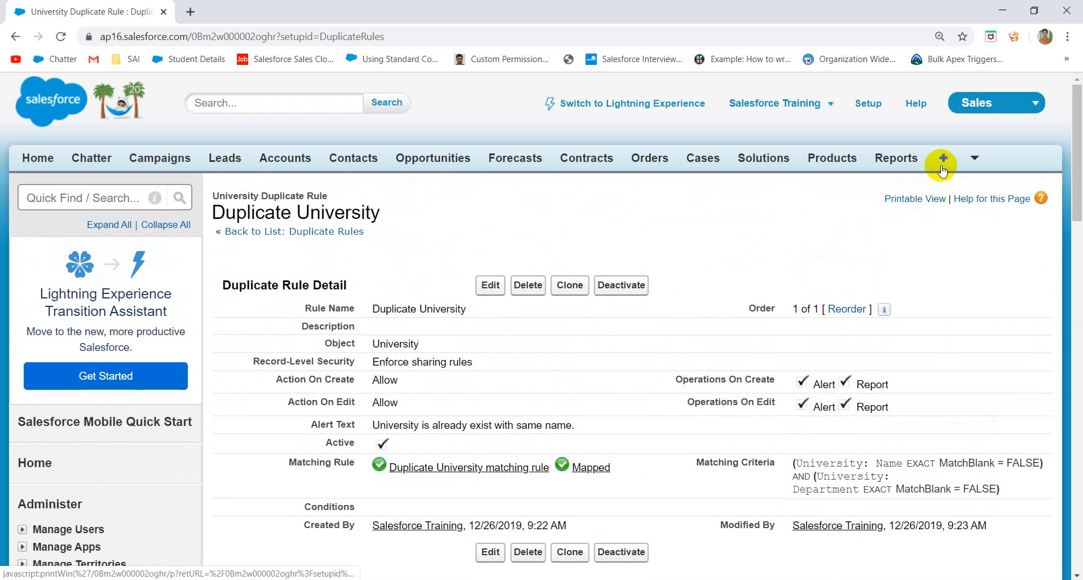
# Step: Open the Universities home page in a new browser tab and open the SK University record
pyautogui.click(975, 159)
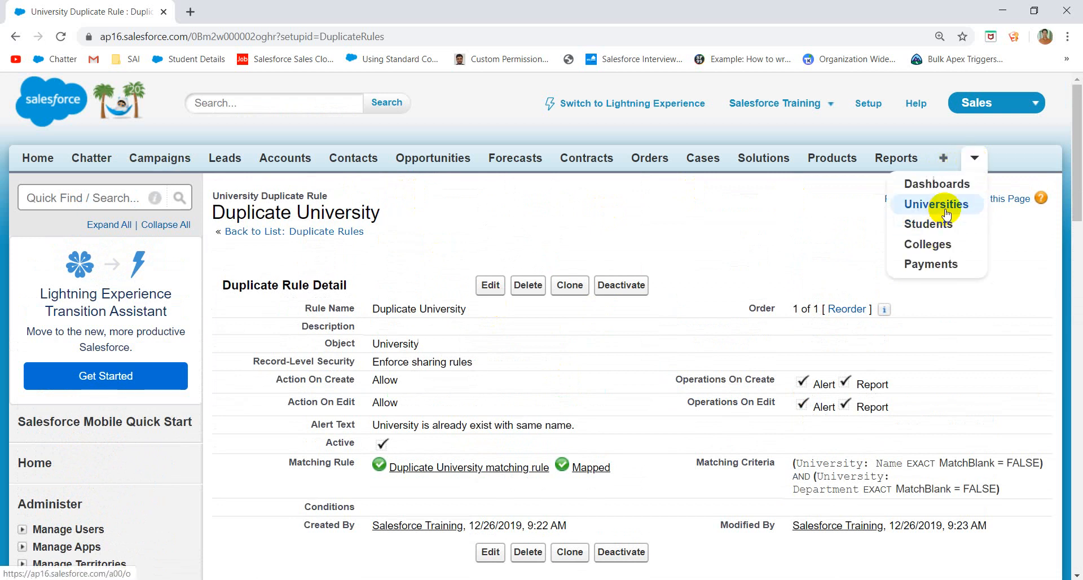
pyautogui.middleClick(946, 206)
pyautogui.click(269, 8)
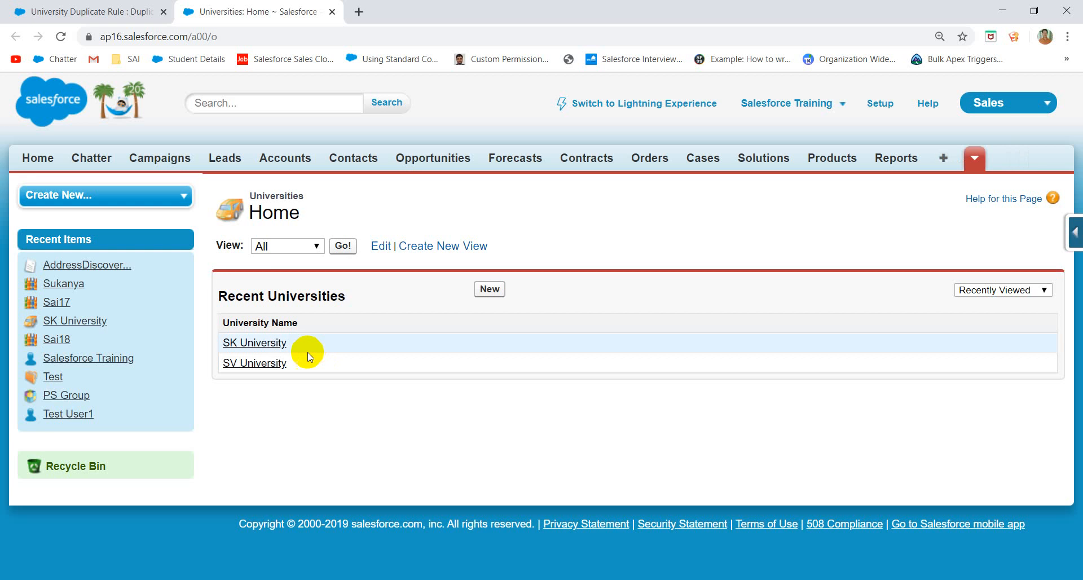
pyautogui.click(277, 346)
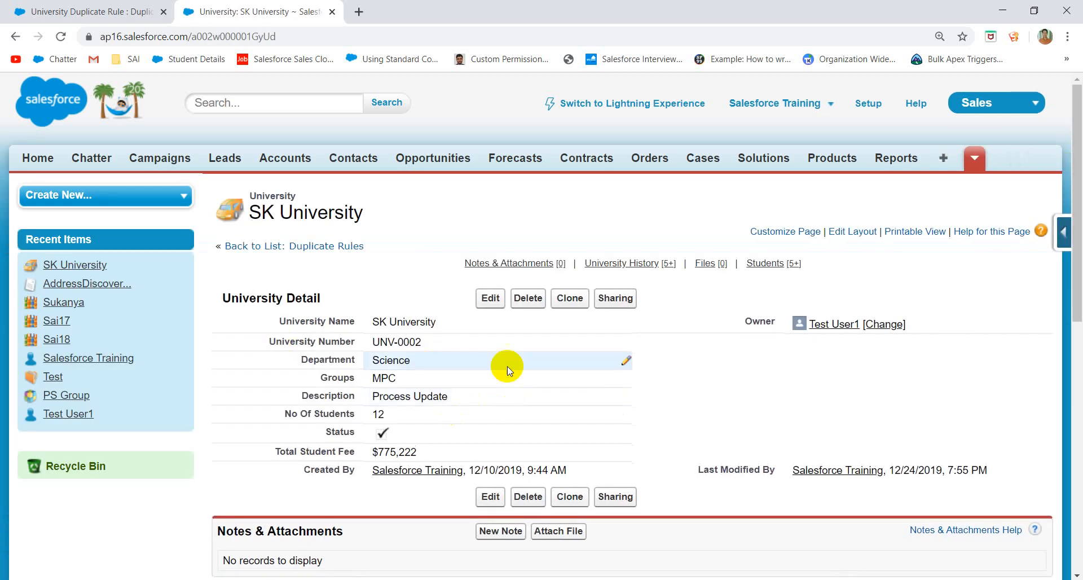
# Step: Clone SK University with the Open Unvirsity record type, try to save the unchanged copy, and dismiss the Duplicate Detection hint
pyautogui.click(574, 302)
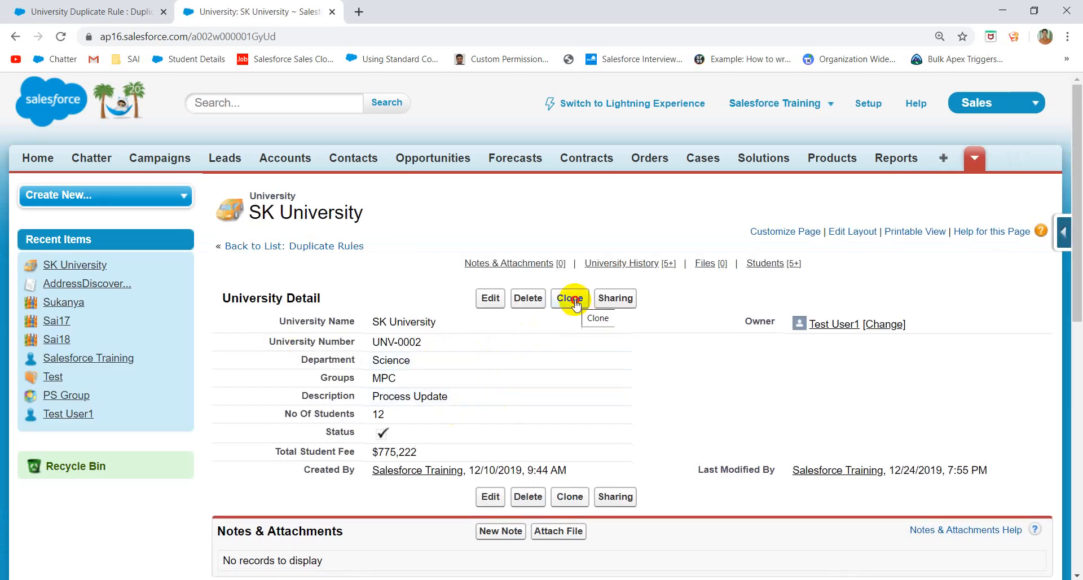
pyautogui.click(570, 298)
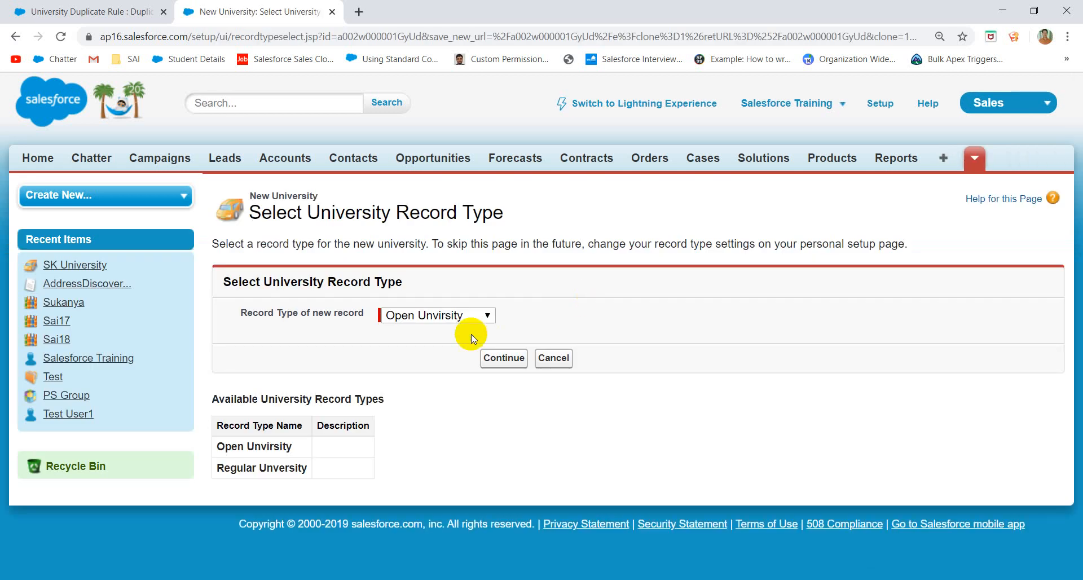
pyautogui.click(508, 360)
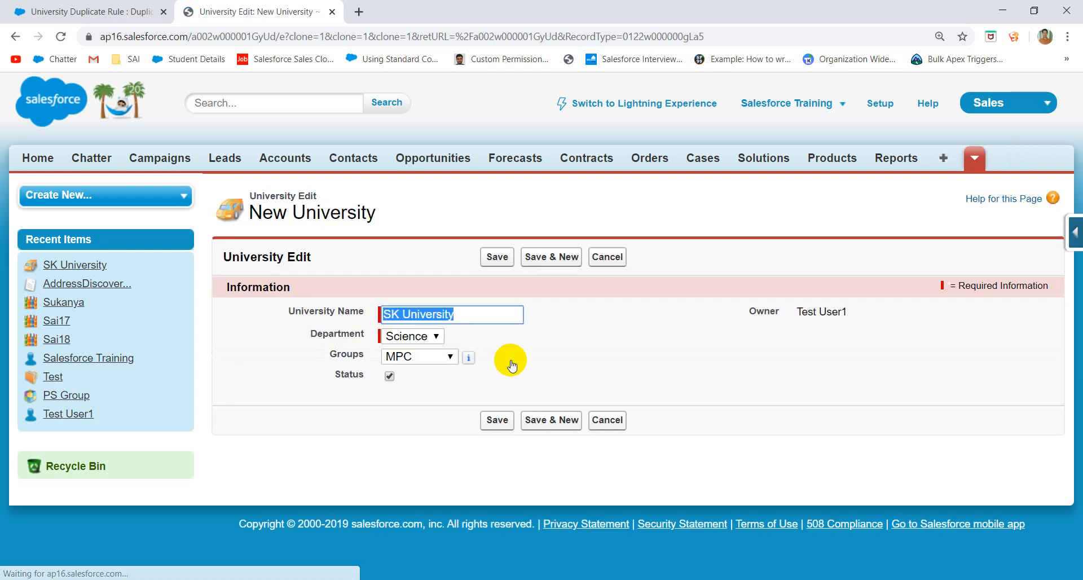
pyautogui.click(498, 427)
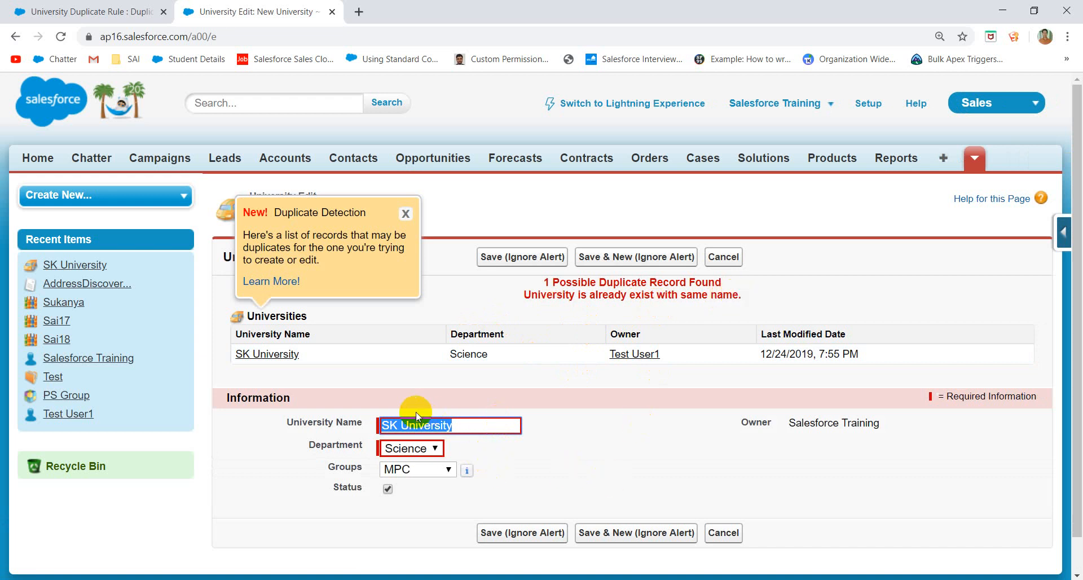
pyautogui.click(406, 213)
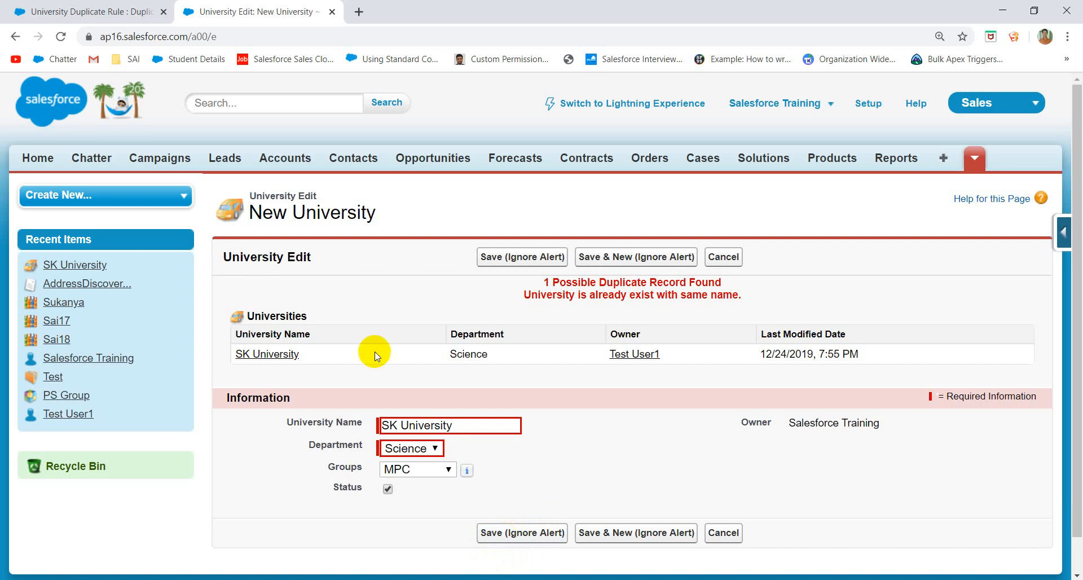
# Step: Edit the Duplicate University rule in the other browser tab, set Action On Create and Action On Edit to Block, and save
pyautogui.click(91, 12)
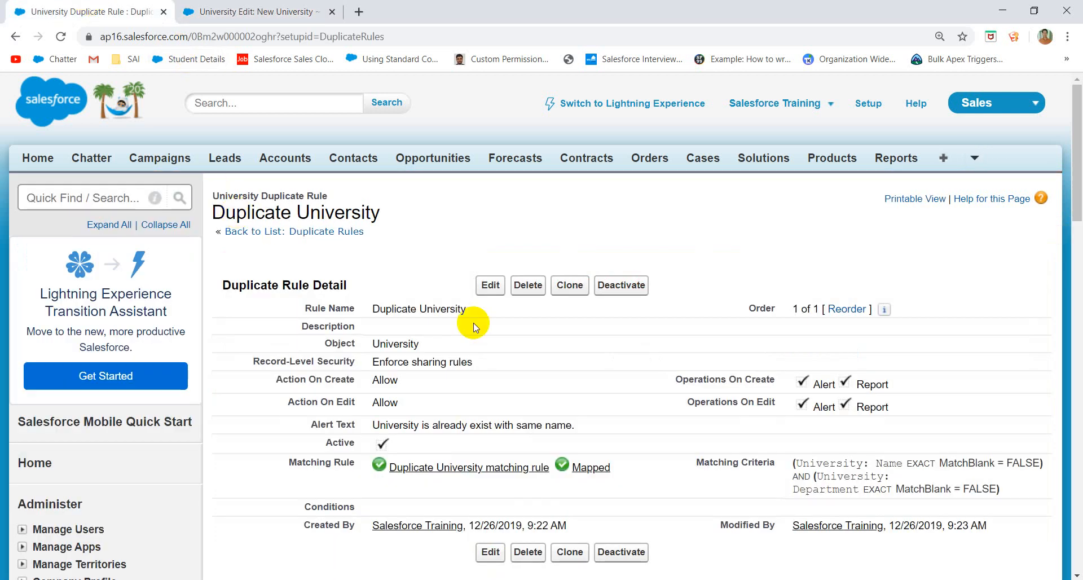
pyautogui.click(491, 286)
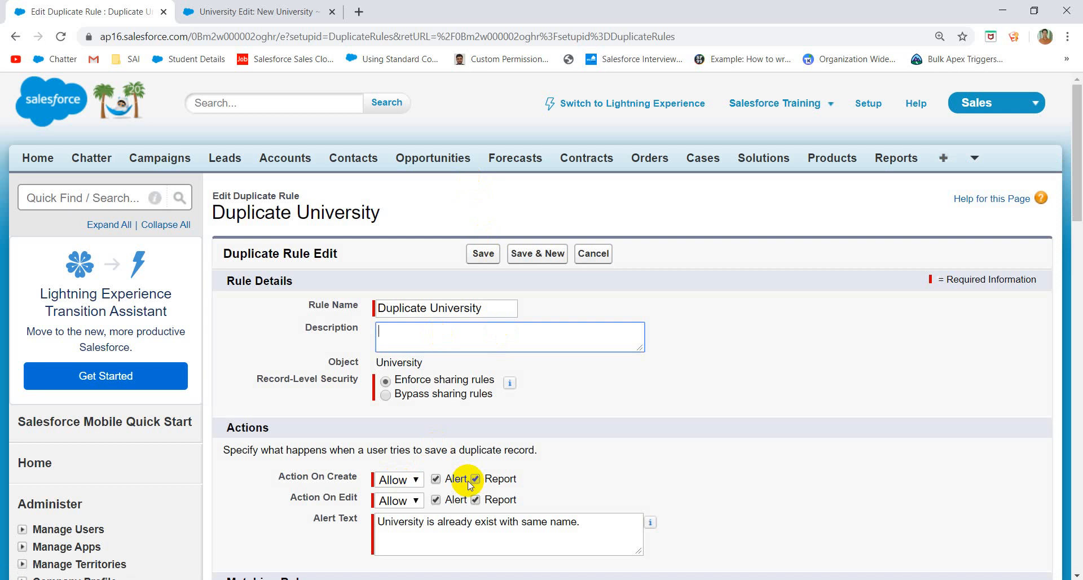
pyautogui.click(406, 484)
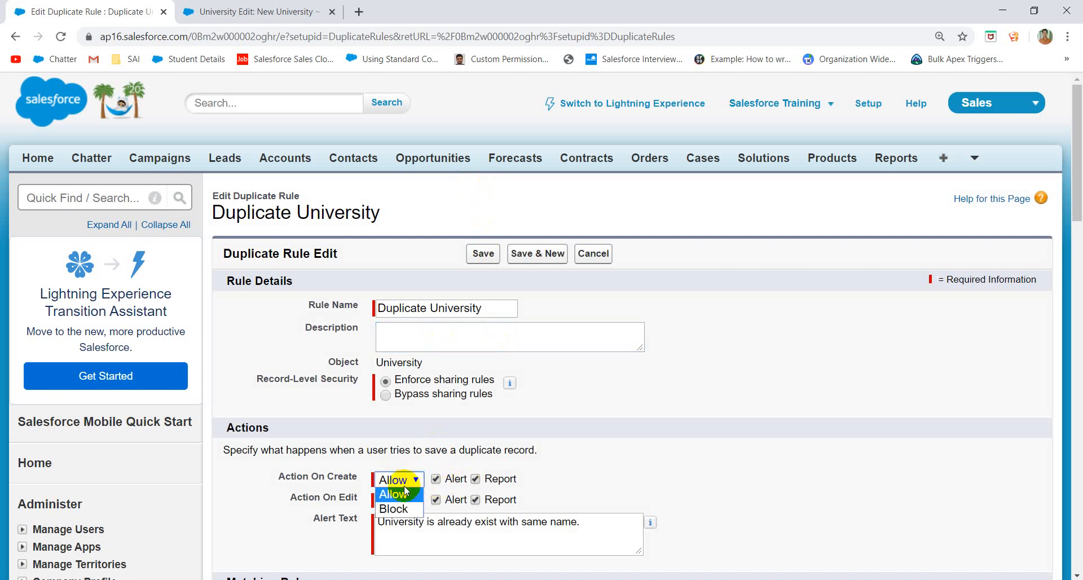
pyautogui.click(393, 508)
pyautogui.click(392, 500)
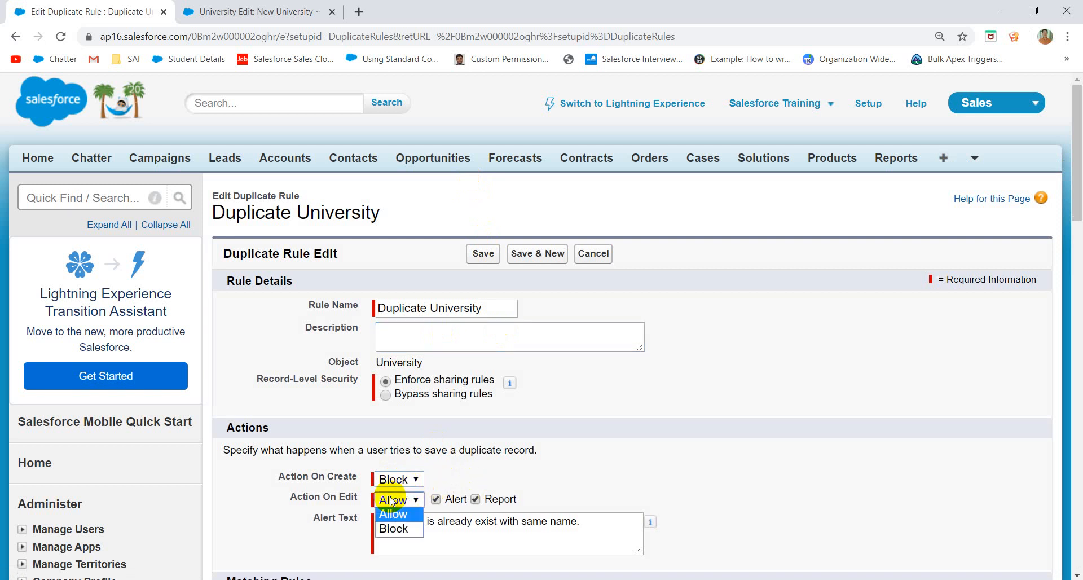
pyautogui.click(394, 529)
pyautogui.click(474, 257)
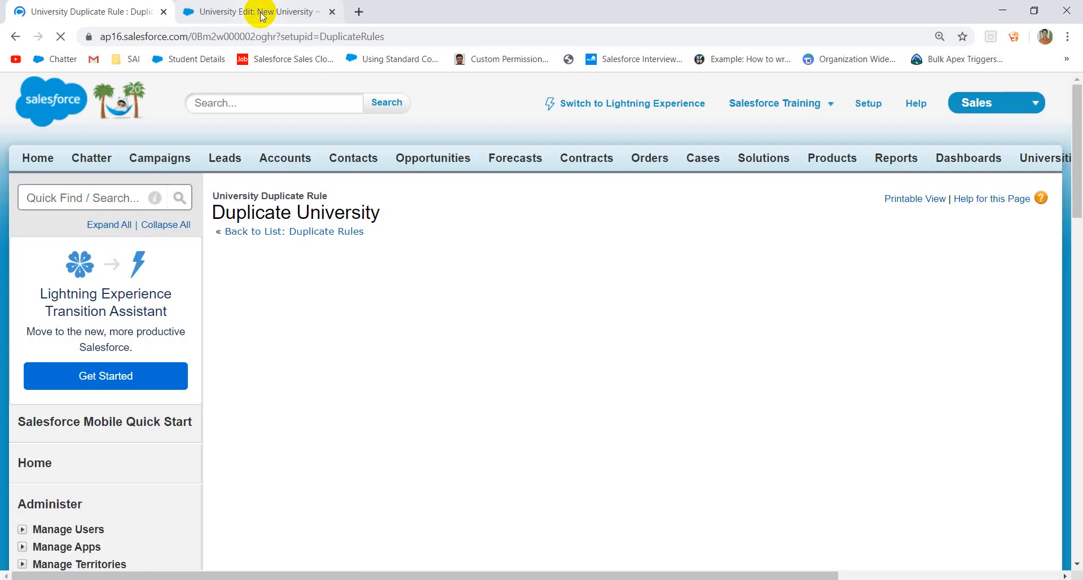
# Step: Discard the open university copy in the other browser tab, then clone SK University with the Open Unvirsity record type and try to save it unchanged
pyautogui.click(271, 12)
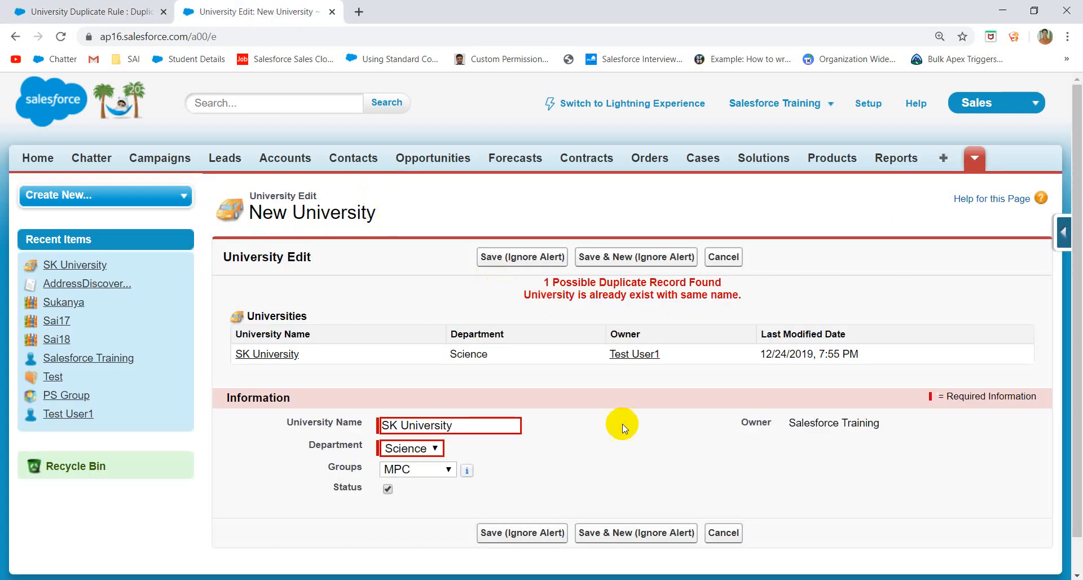
pyautogui.click(724, 533)
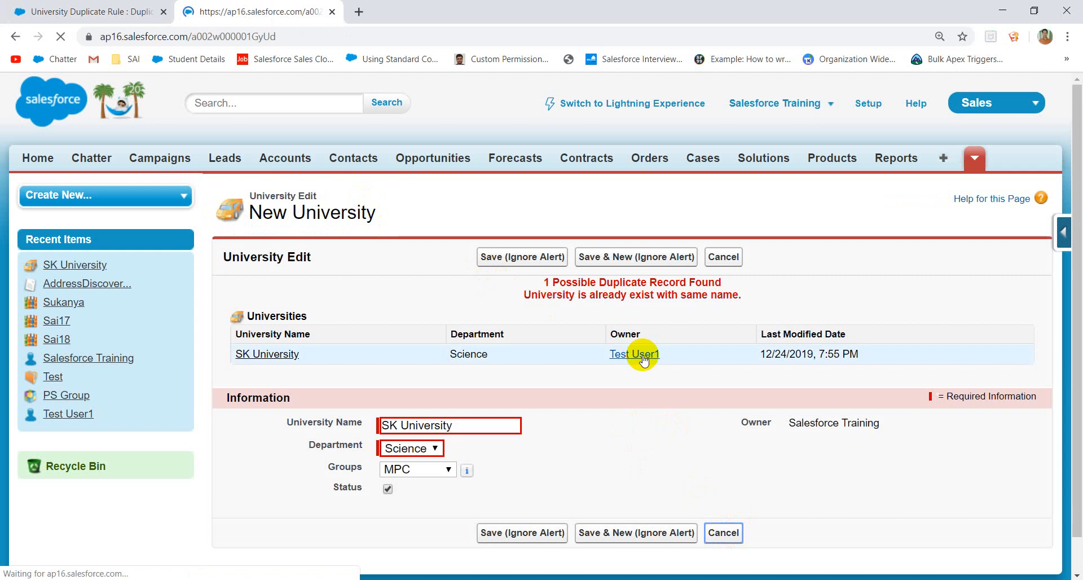
pyautogui.click(575, 307)
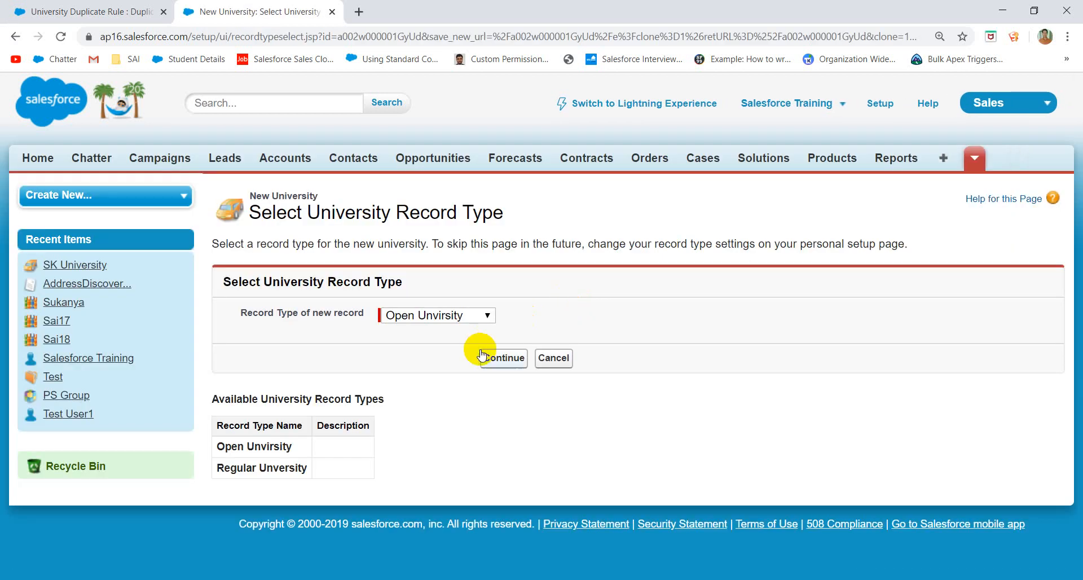
pyautogui.click(481, 355)
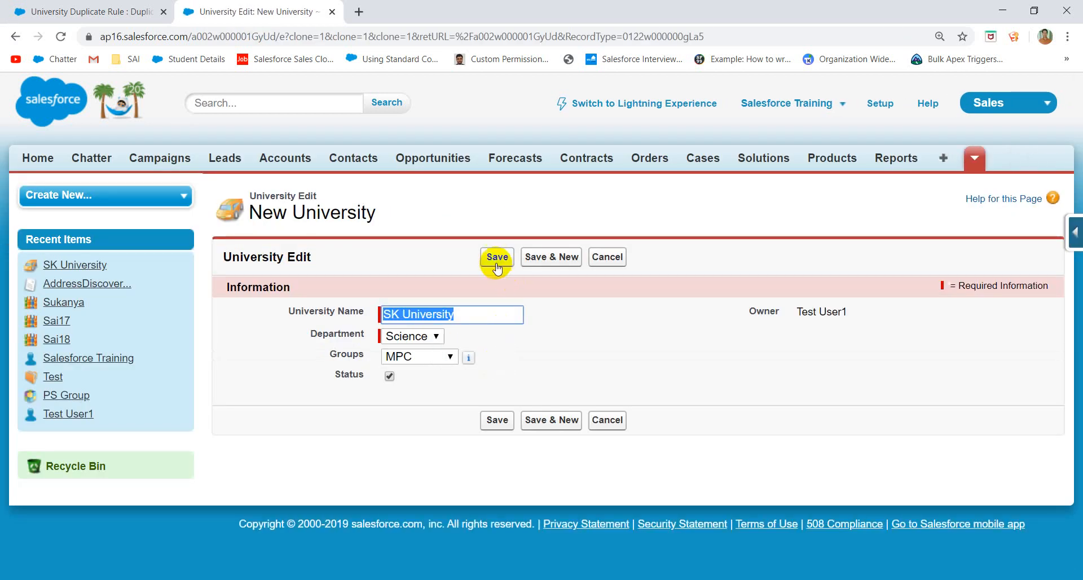
pyautogui.click(495, 258)
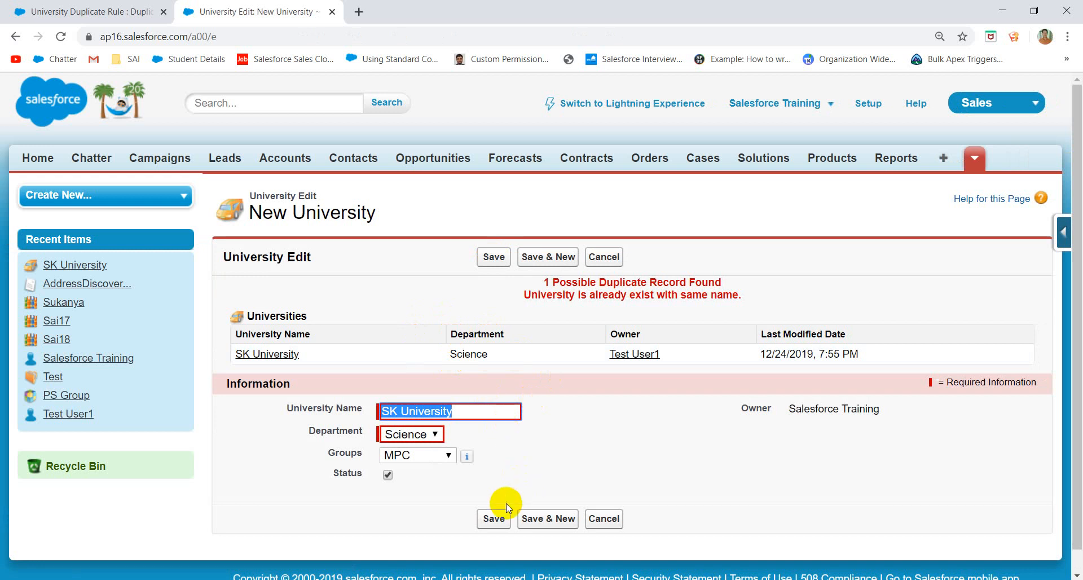
pyautogui.click(494, 519)
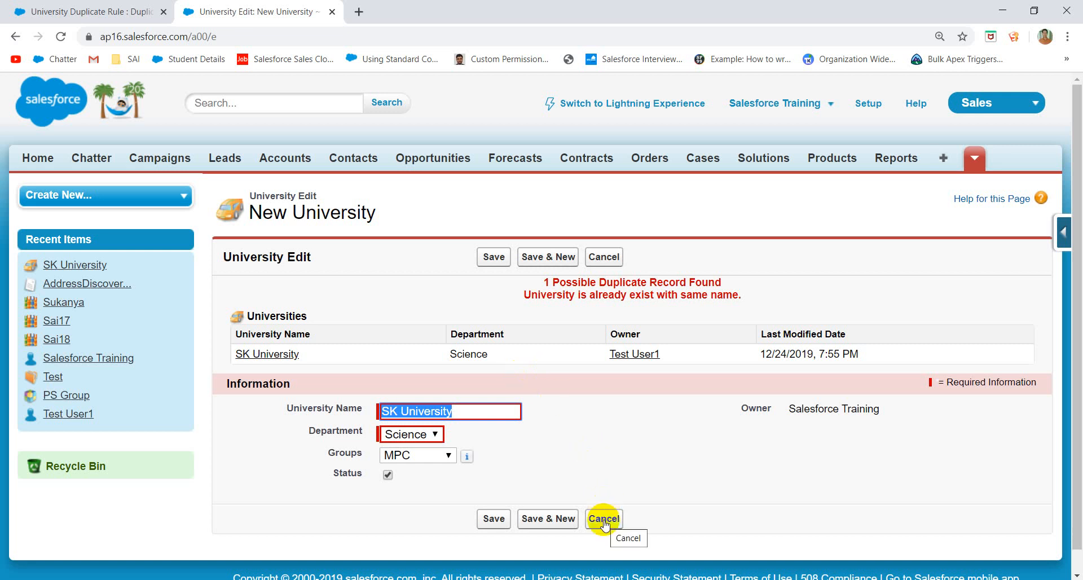
# Step: Review the duplicate details on the new university form and cancel the copy
pyautogui.scroll(-1, 527, 417)
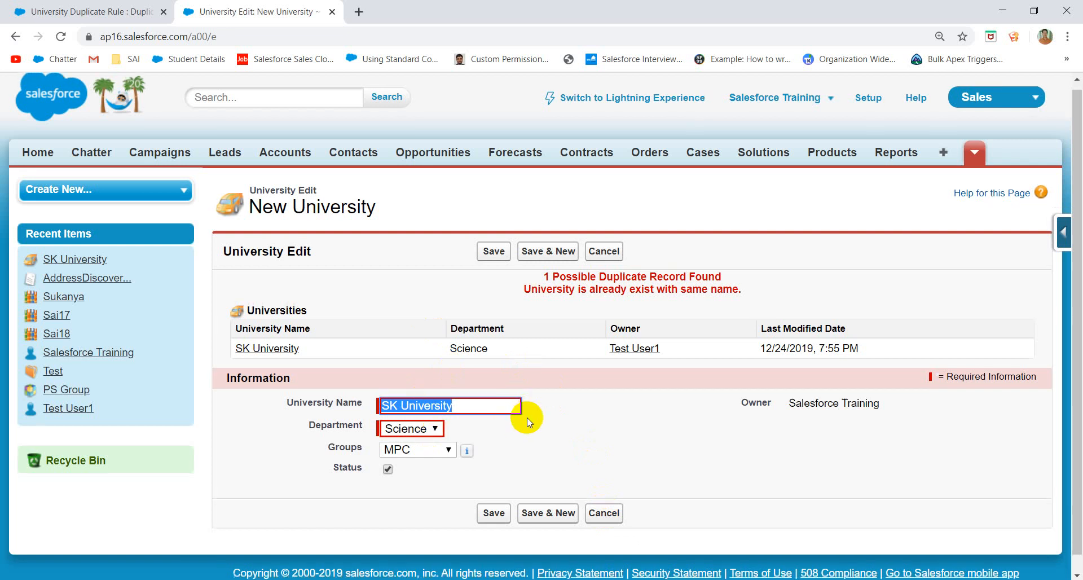
pyautogui.scroll(-1, 527, 418)
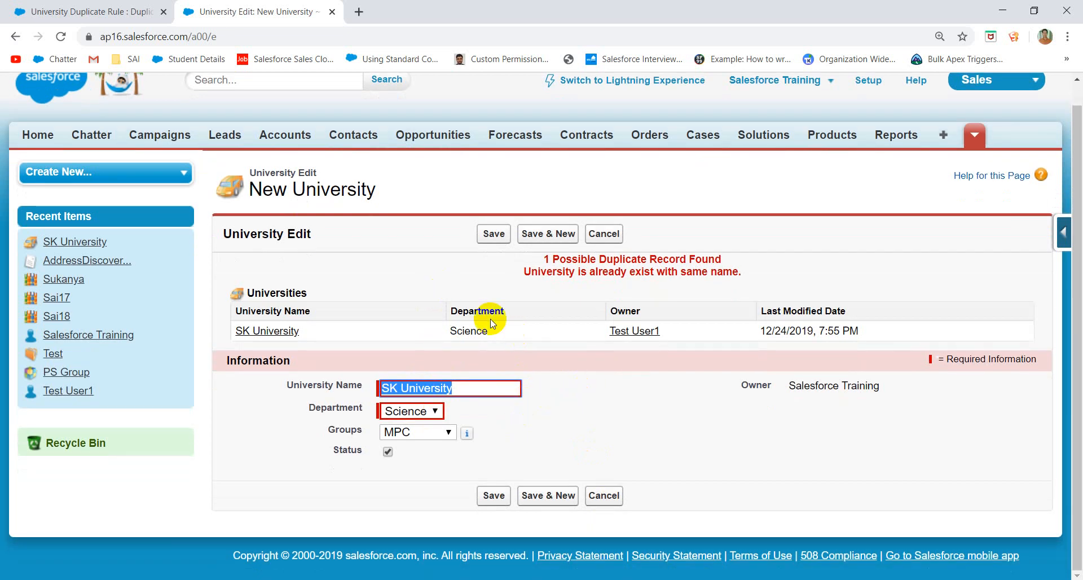
pyautogui.click(574, 388)
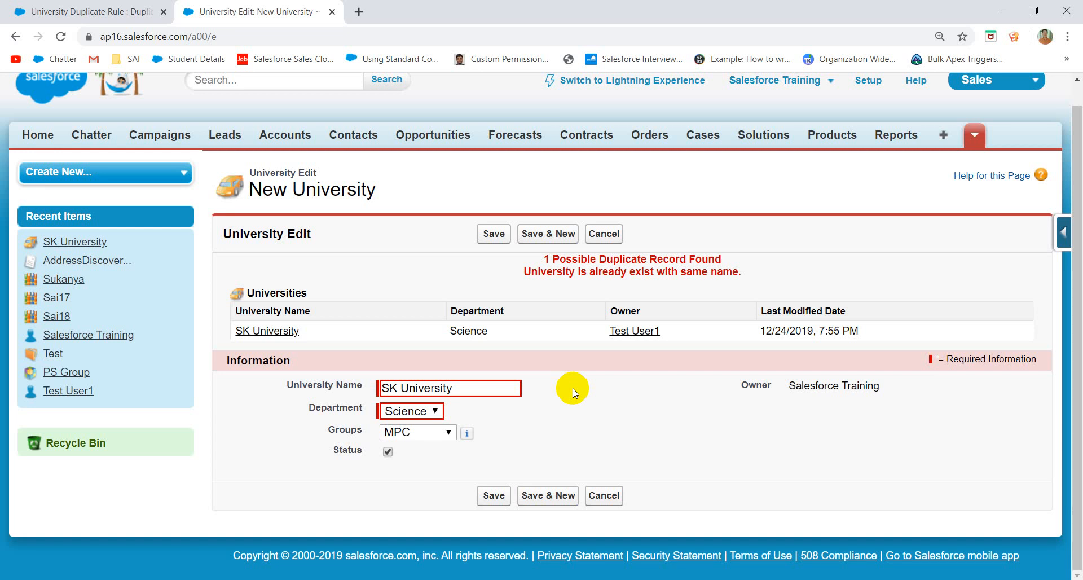
pyautogui.click(608, 235)
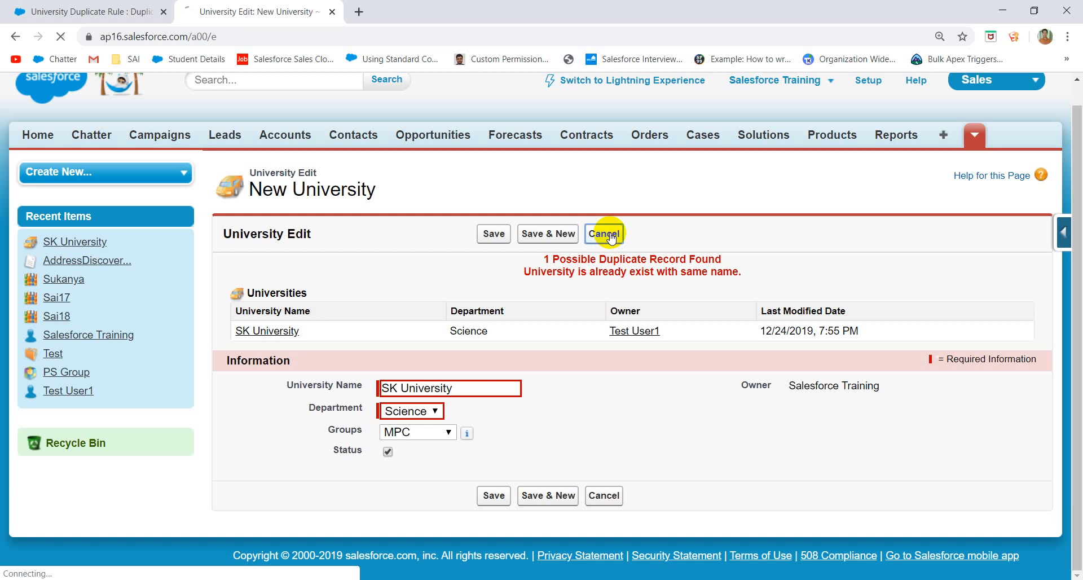
# Step: Switch to Paint to check the training agenda, and return to the SK University record in the browser
pyautogui.click(520, 579)
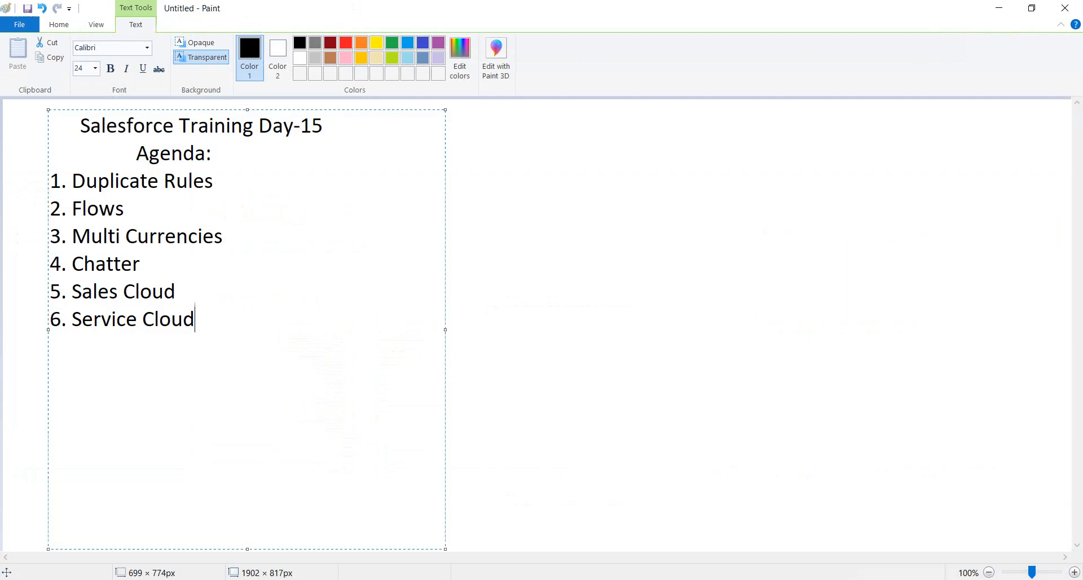
pyautogui.click(513, 579)
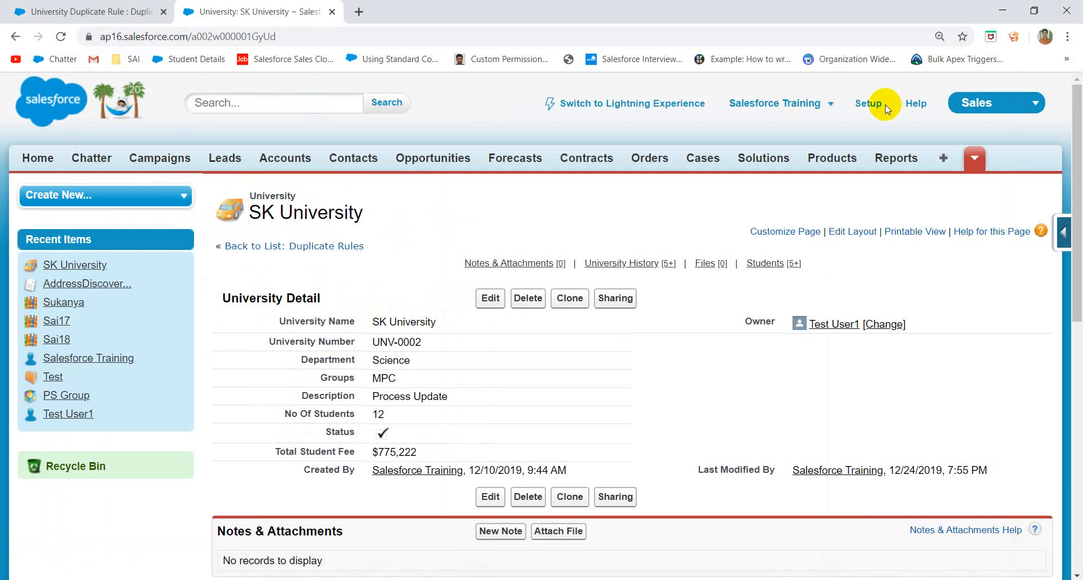
# Step: Open Salesforce Setup, search for "flow" and open the Flows page under Workflow & Approvals
pyautogui.click(869, 104)
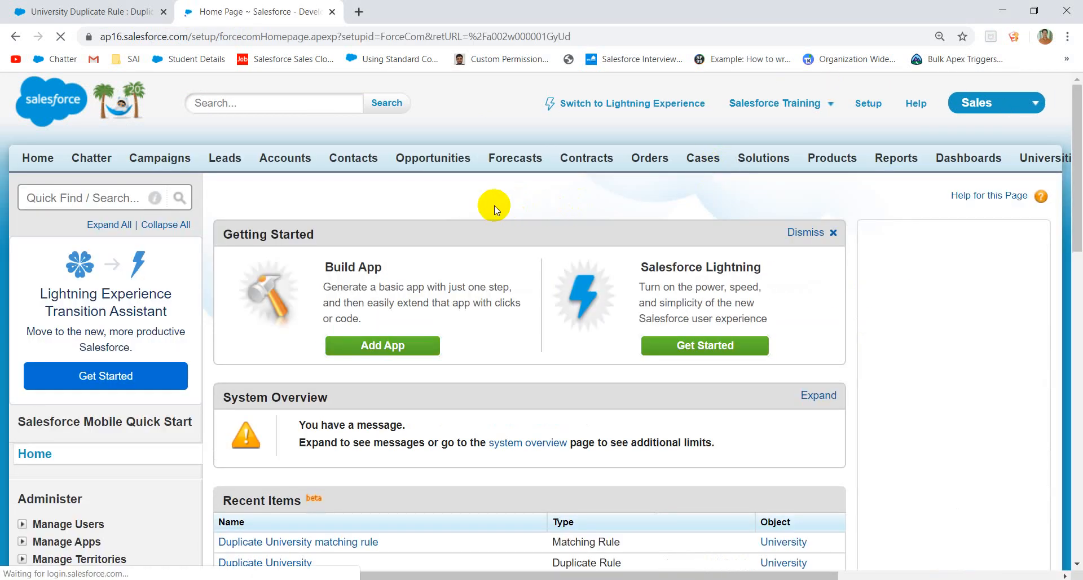
pyautogui.scroll(-2, 494, 205)
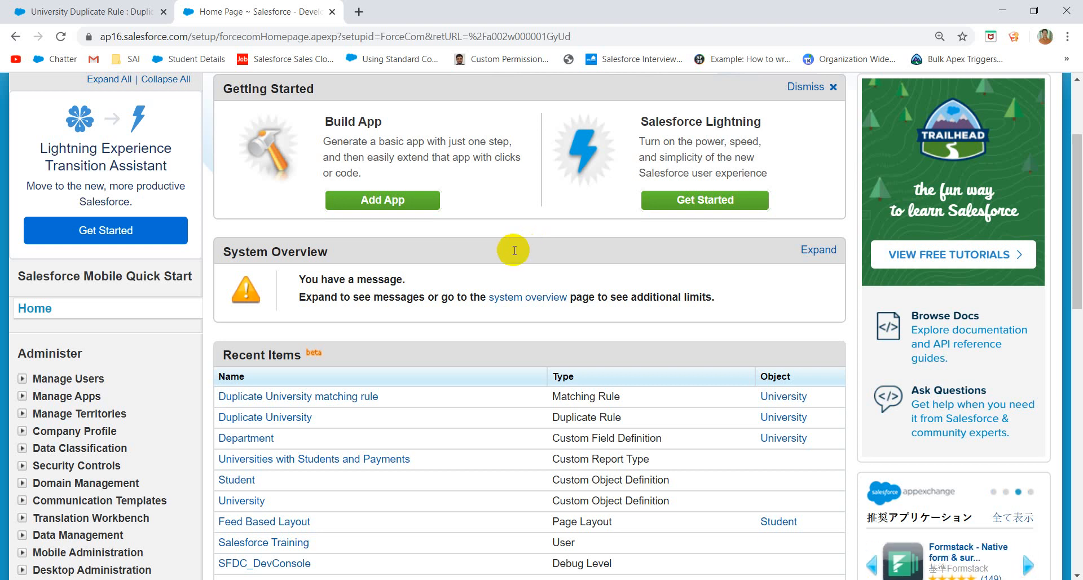
pyautogui.scroll(3, 294, 293)
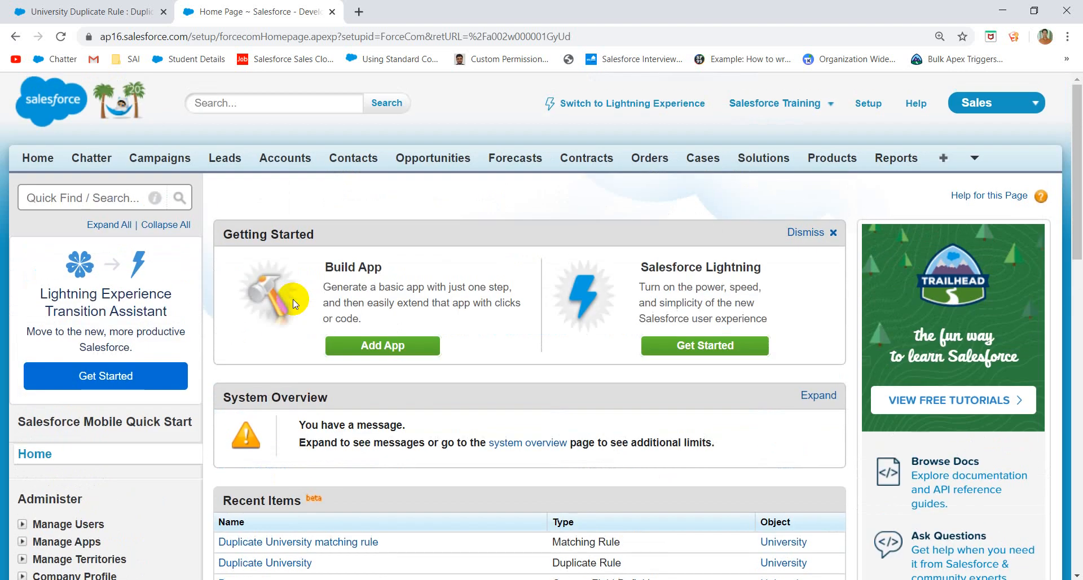
pyautogui.click(122, 203)
pyautogui.write('flow')
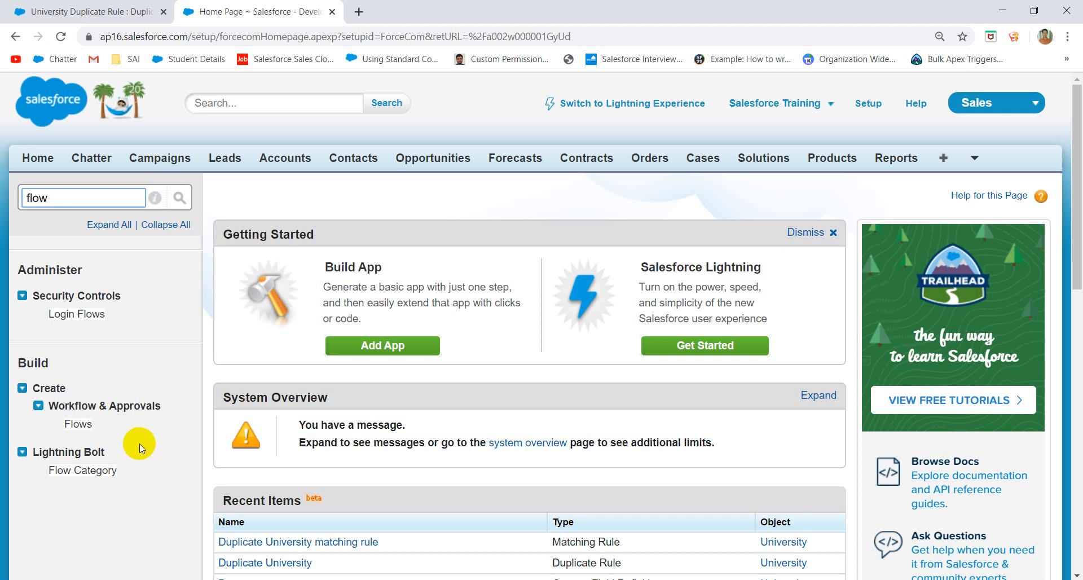
pyautogui.click(86, 427)
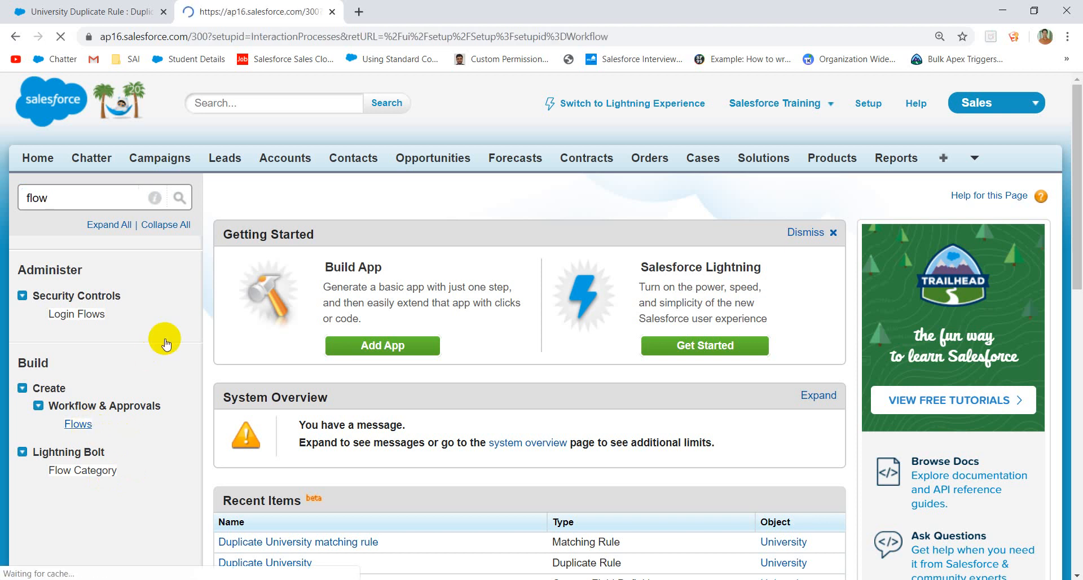
# Step: Start a new flow, look through the available flow types and create it as a Screen Flow
pyautogui.scroll(-5, 280, 370)
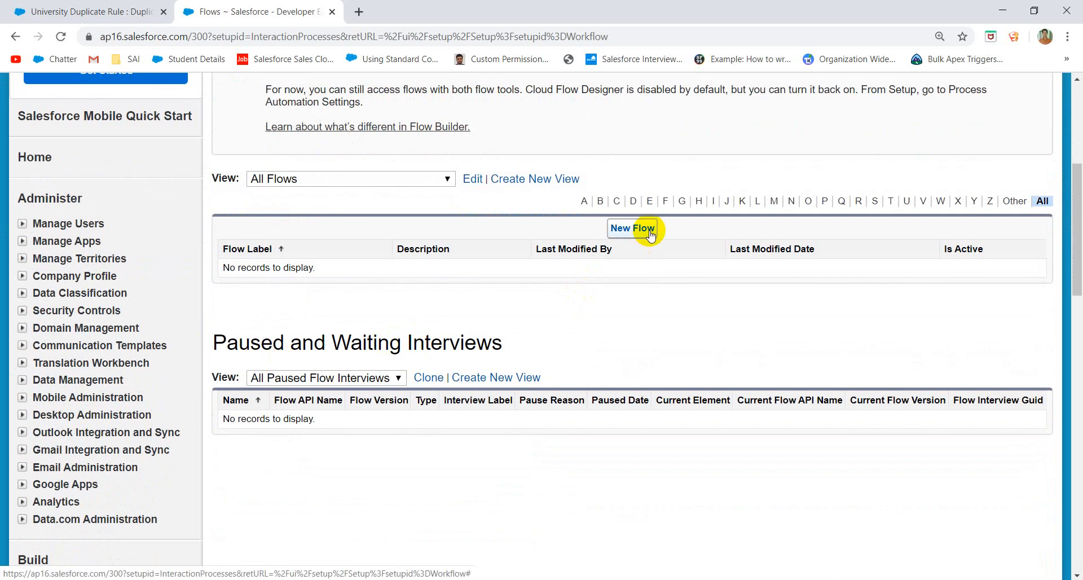
pyautogui.click(649, 233)
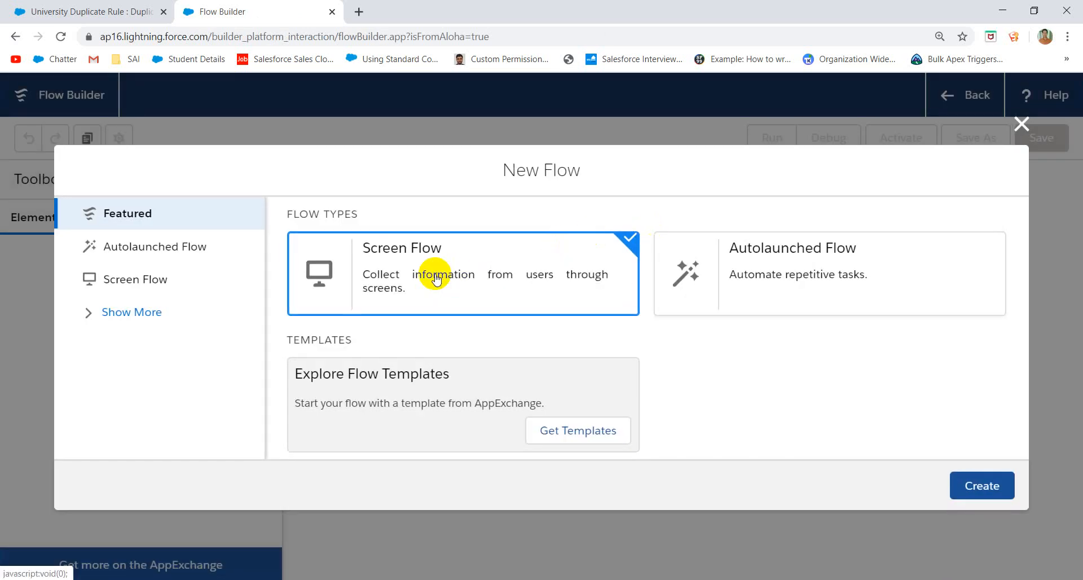
pyautogui.click(156, 281)
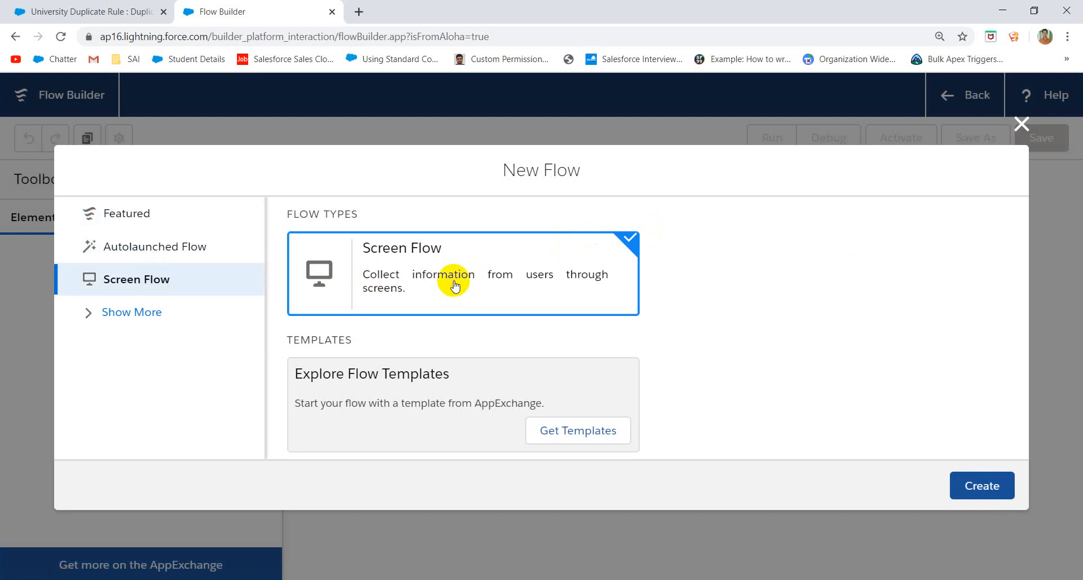
pyautogui.click(90, 313)
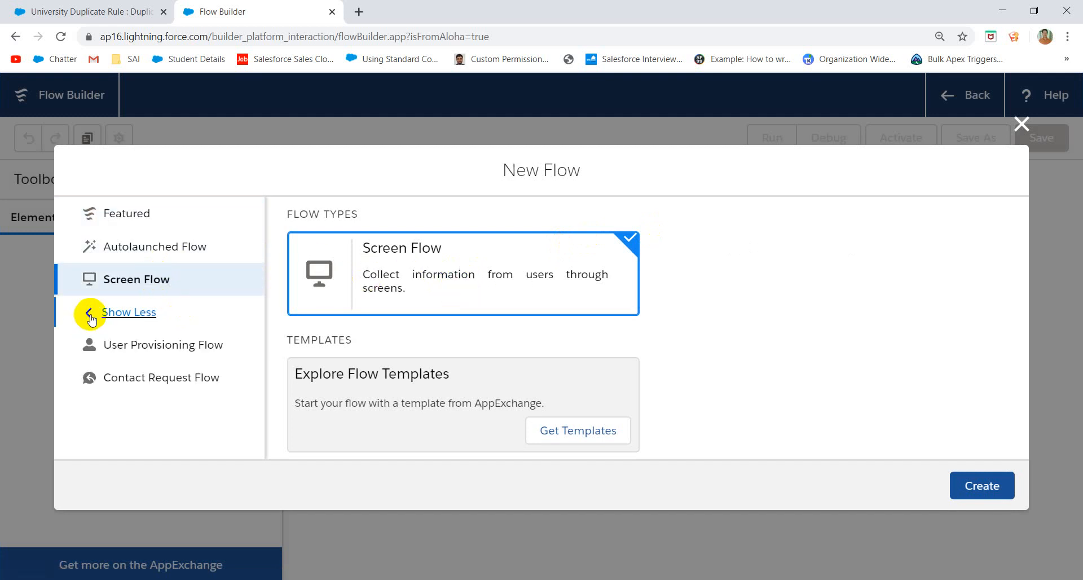
pyautogui.click(127, 250)
pyautogui.click(136, 281)
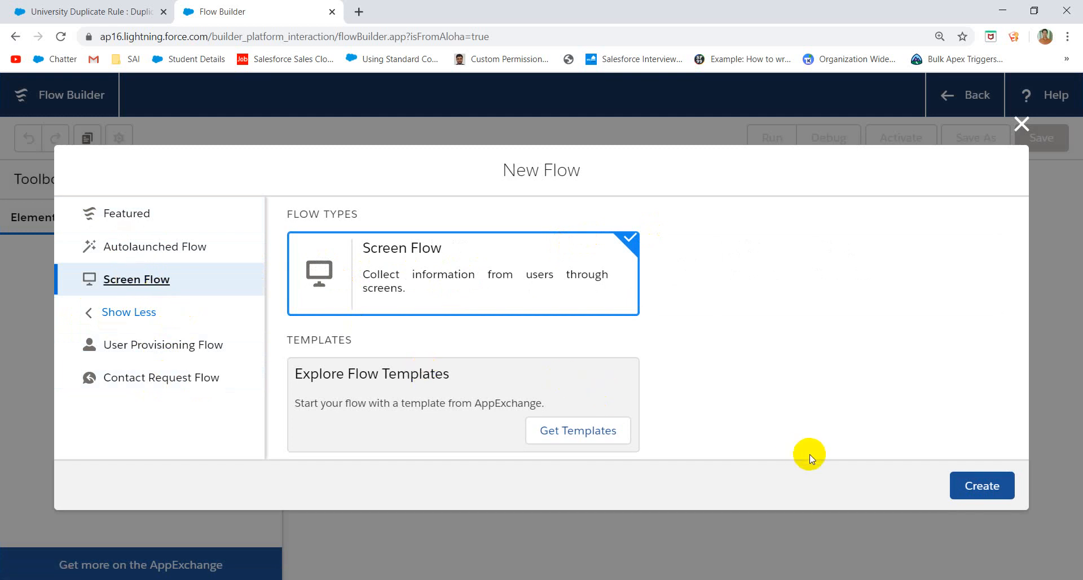
pyautogui.click(982, 488)
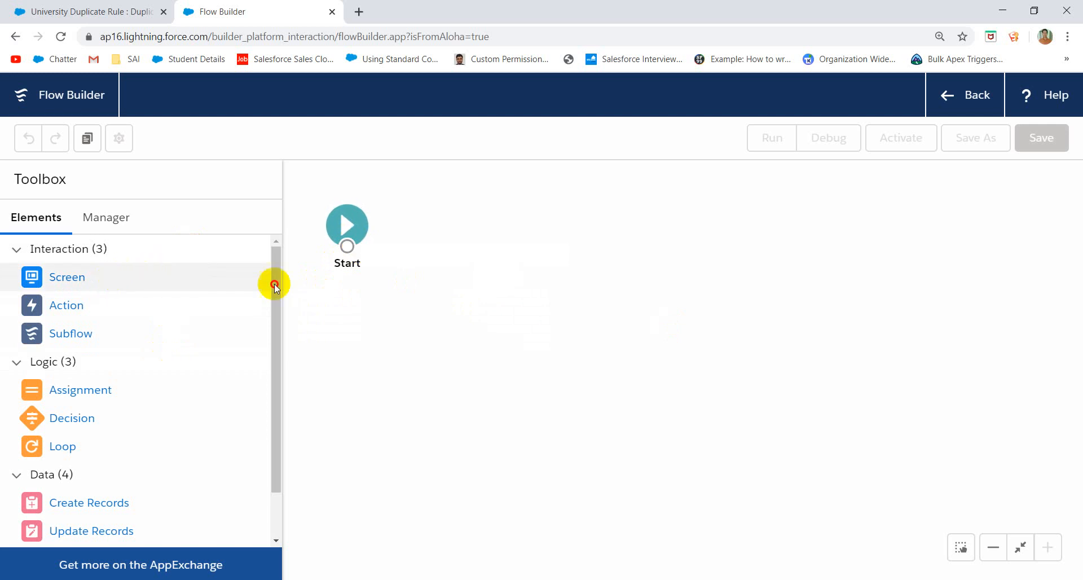
# Step: Add a Screen element to the flow canvas and label it "Welcome Message", with the API name Welcome_Message
pyautogui.moveTo(275, 283); pyautogui.dragTo(382, 313)
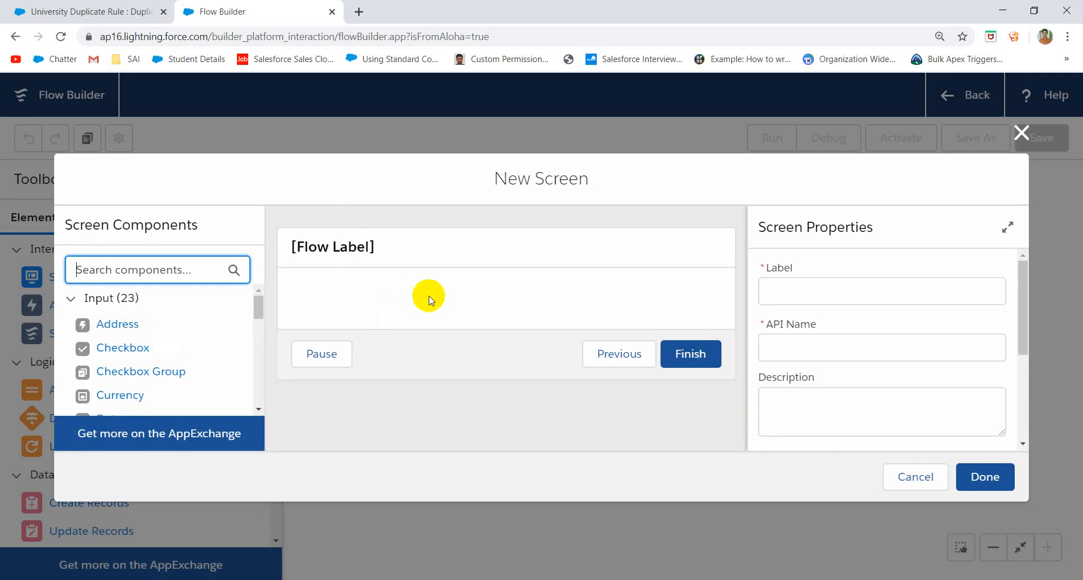
pyautogui.click(831, 294)
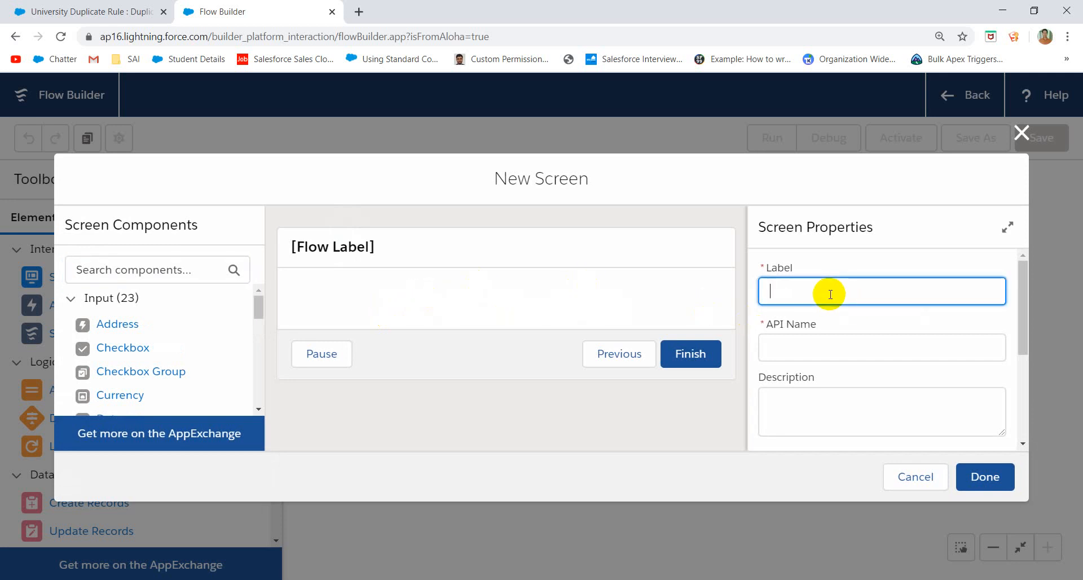
pyautogui.write('Welcome Message')
pyautogui.click(860, 249)
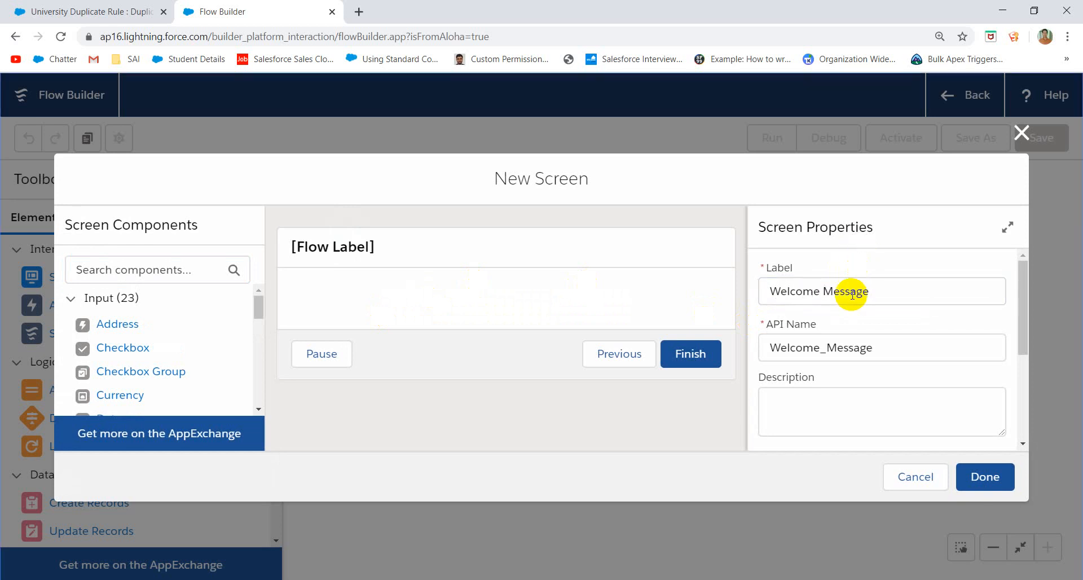
# Step: Expand the screen's Control Navigation settings and enter "Welcome" as the Pause Confirmation Message
pyautogui.scroll(-3, 852, 295)
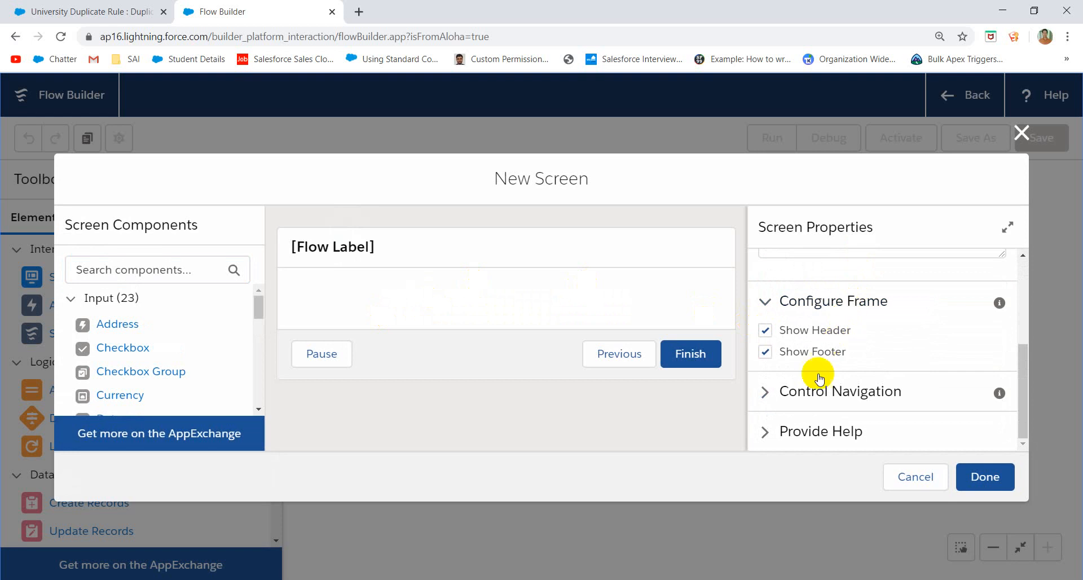
pyautogui.click(767, 396)
pyautogui.scroll(-4, 768, 399)
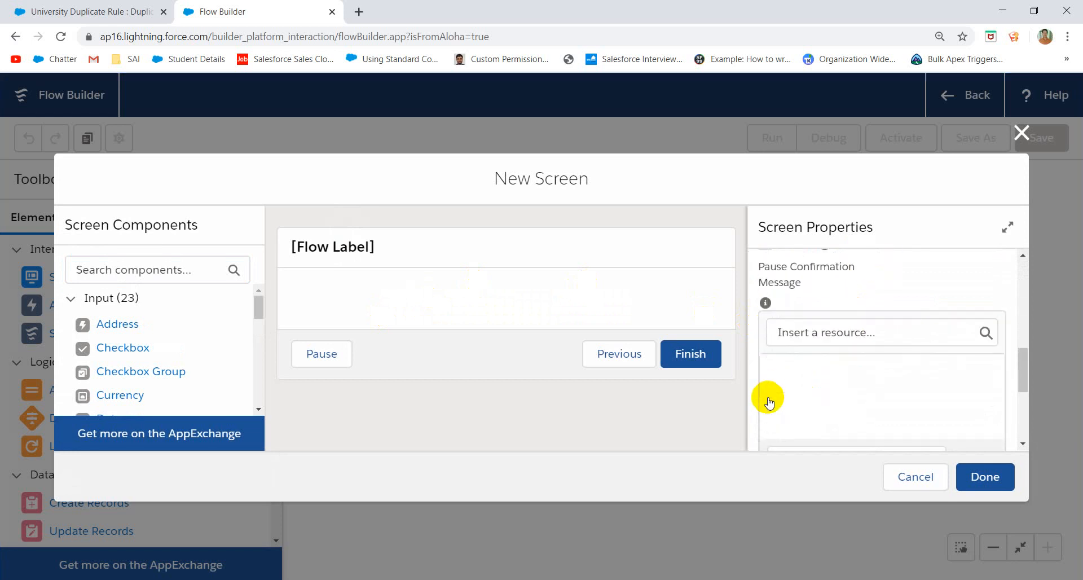
pyautogui.scroll(3, 776, 370)
pyautogui.scroll(1, 781, 378)
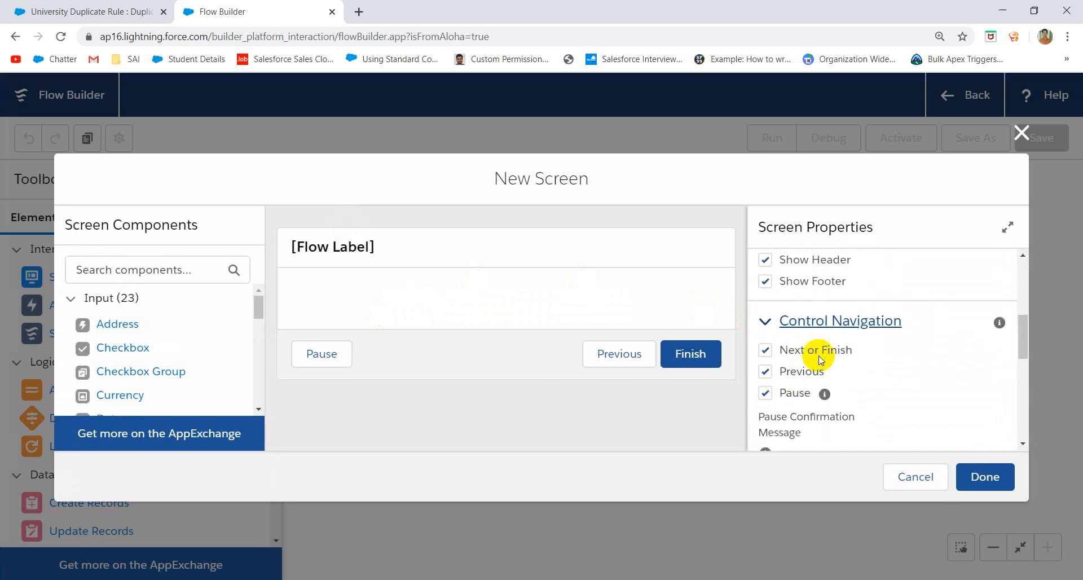
pyautogui.scroll(-4, 791, 398)
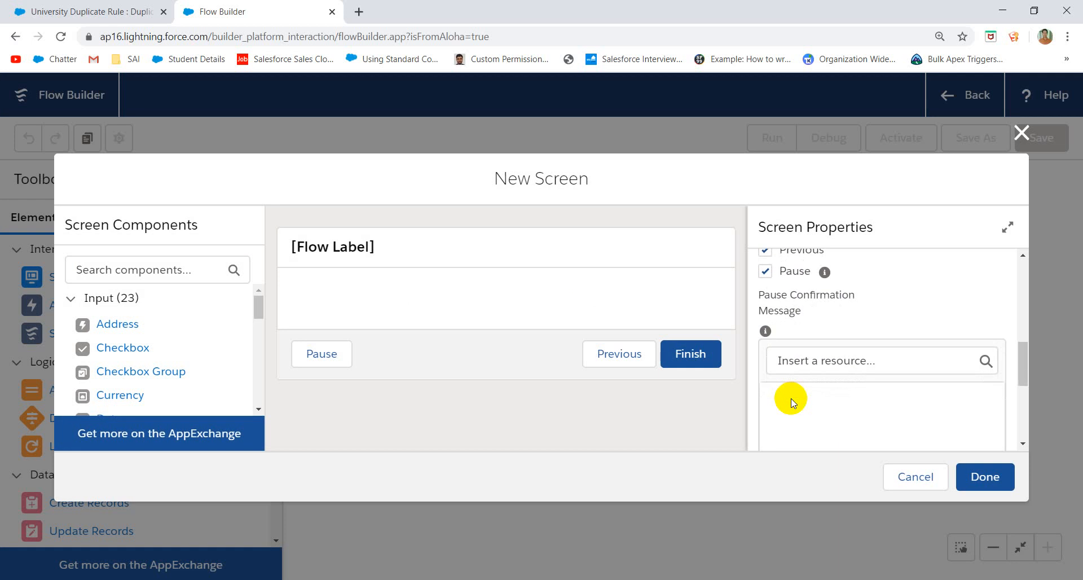
pyautogui.scroll(-3, 803, 327)
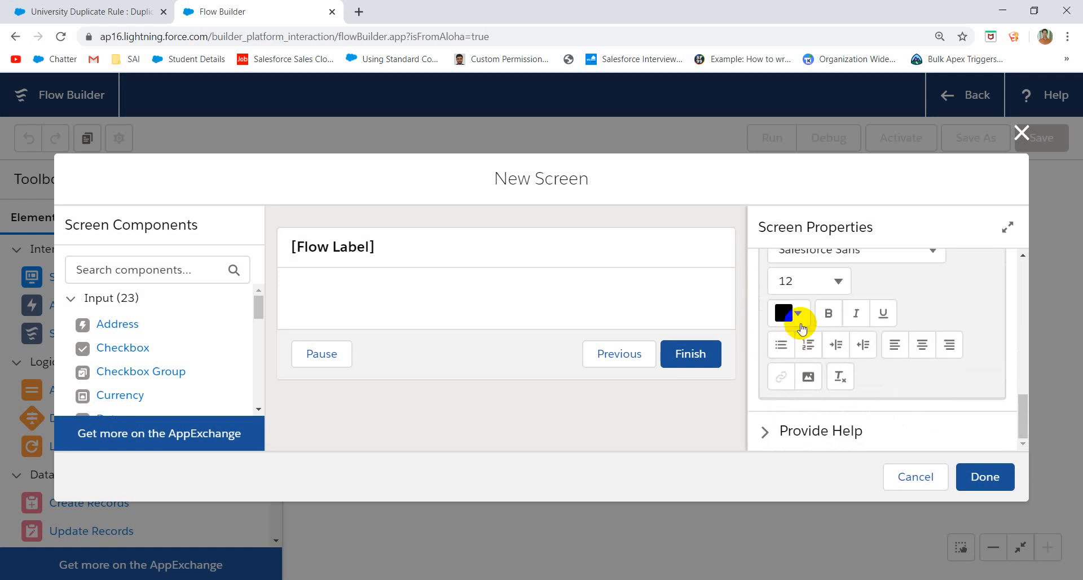
pyautogui.scroll(4, 801, 322)
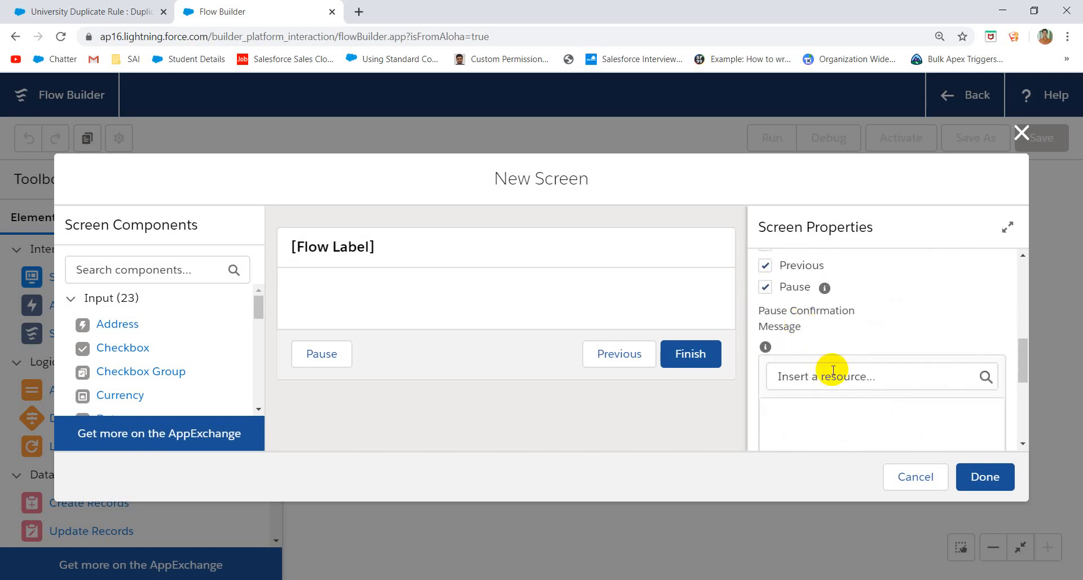
pyautogui.scroll(-3, 832, 370)
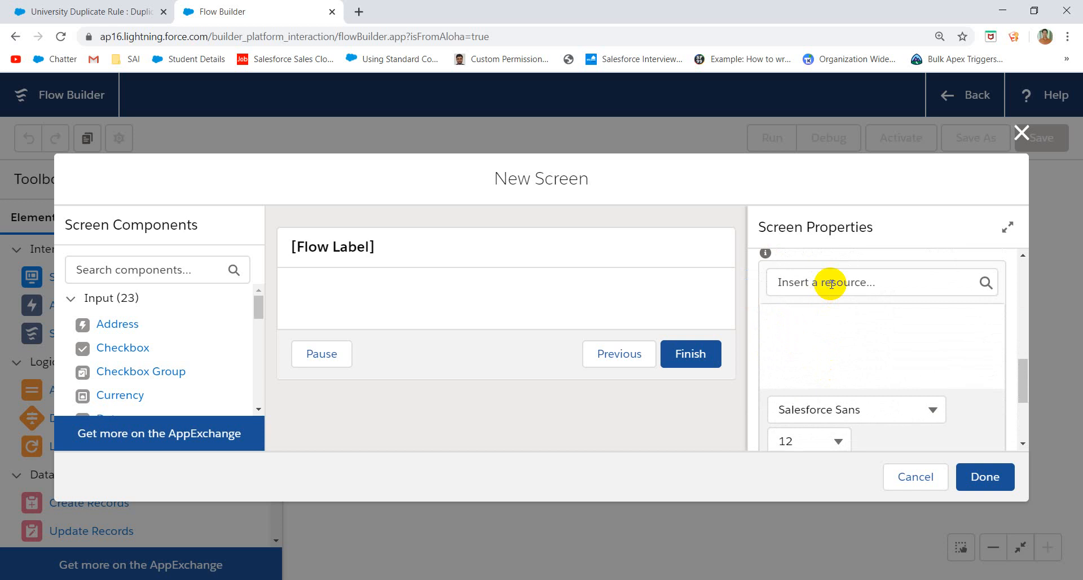
pyautogui.click(830, 326)
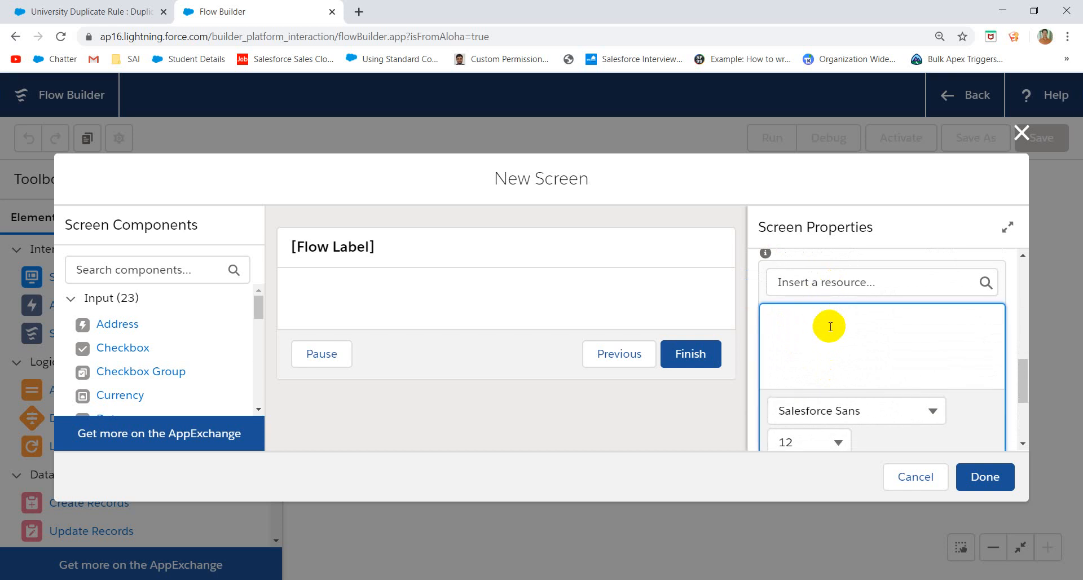
pyautogui.write('Welcome')
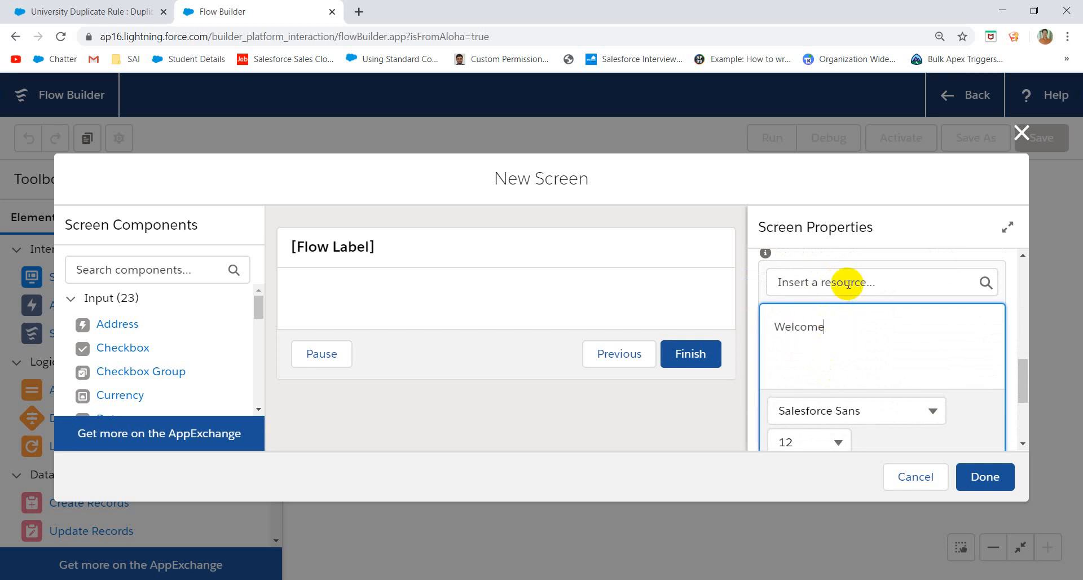
# Step: Insert the $Flow CurrentDate resource after "Welcome" in the Pause Confirmation Message, separated from the word by a space
pyautogui.click(983, 283)
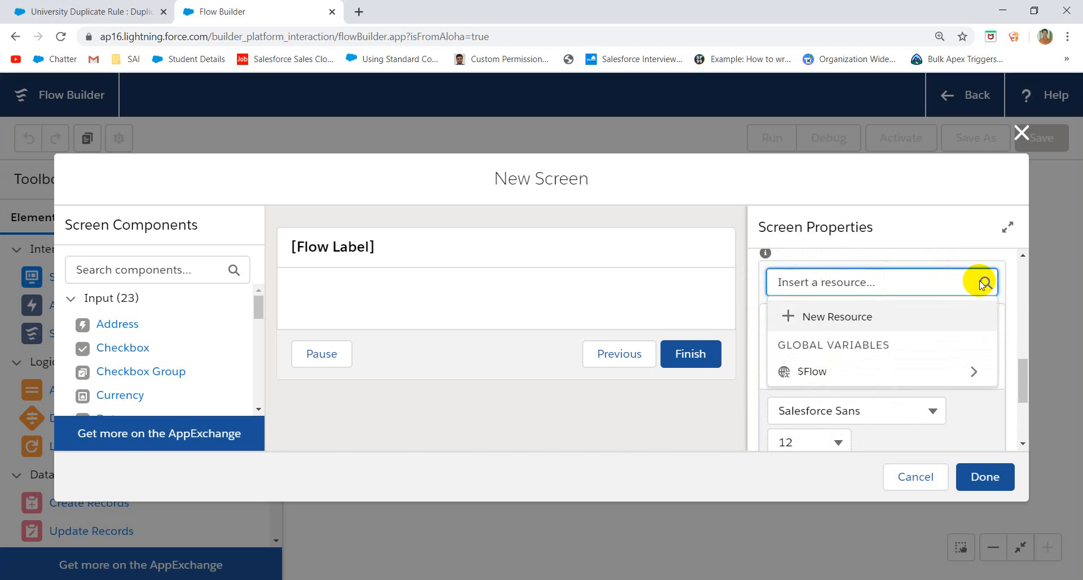
pyautogui.click(907, 259)
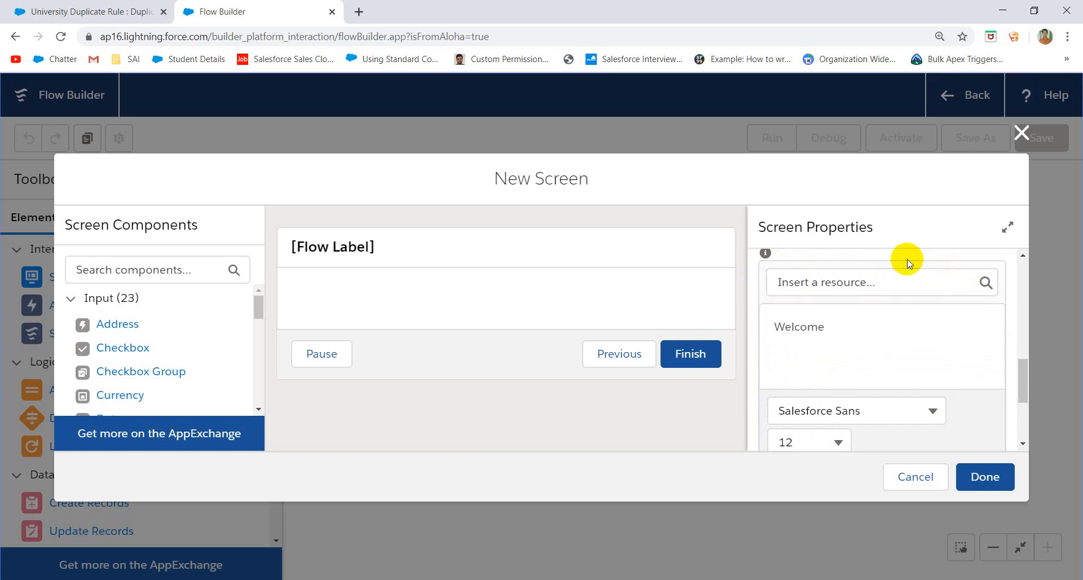
pyautogui.click(909, 278)
pyautogui.click(896, 371)
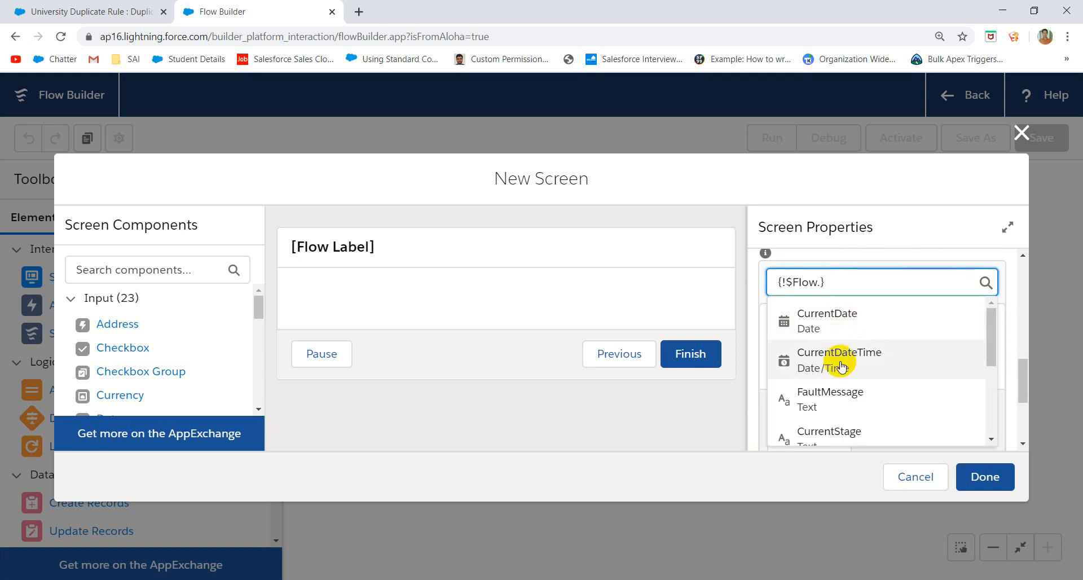
pyautogui.click(812, 327)
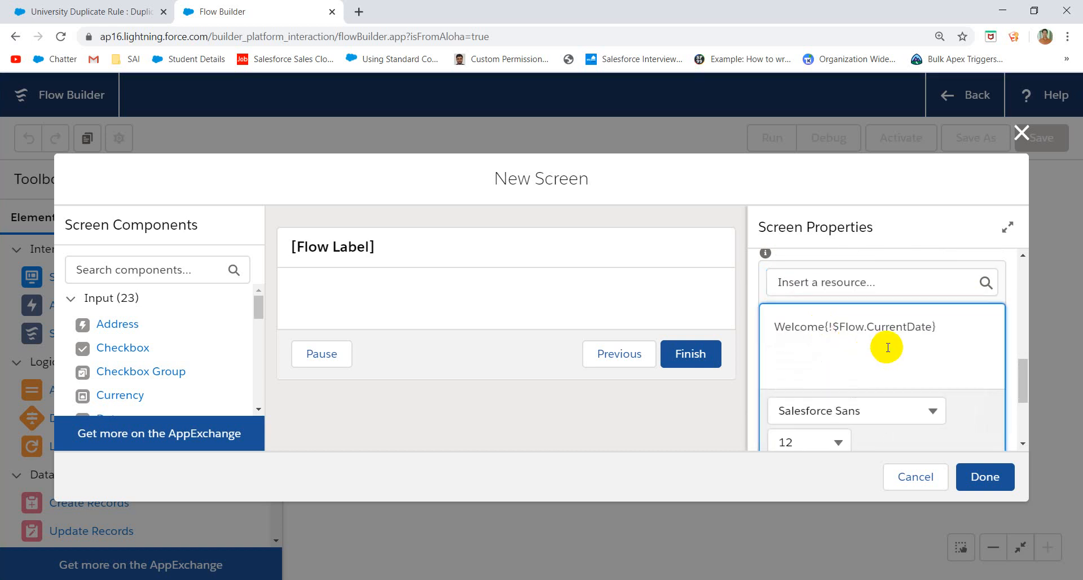
pyautogui.click(825, 327)
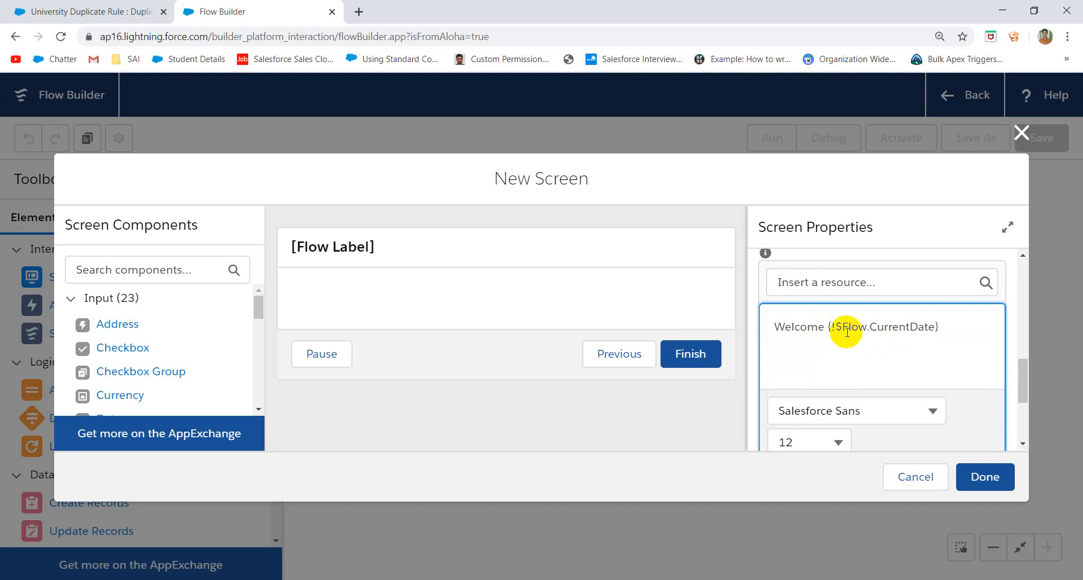
pyautogui.moveTo(841, 327); pyautogui.dragTo(900, 326)
# Step: Finish the new Welcome Message screen and connect the Start element to it on the canvas
pyautogui.scroll(-3, 899, 327)
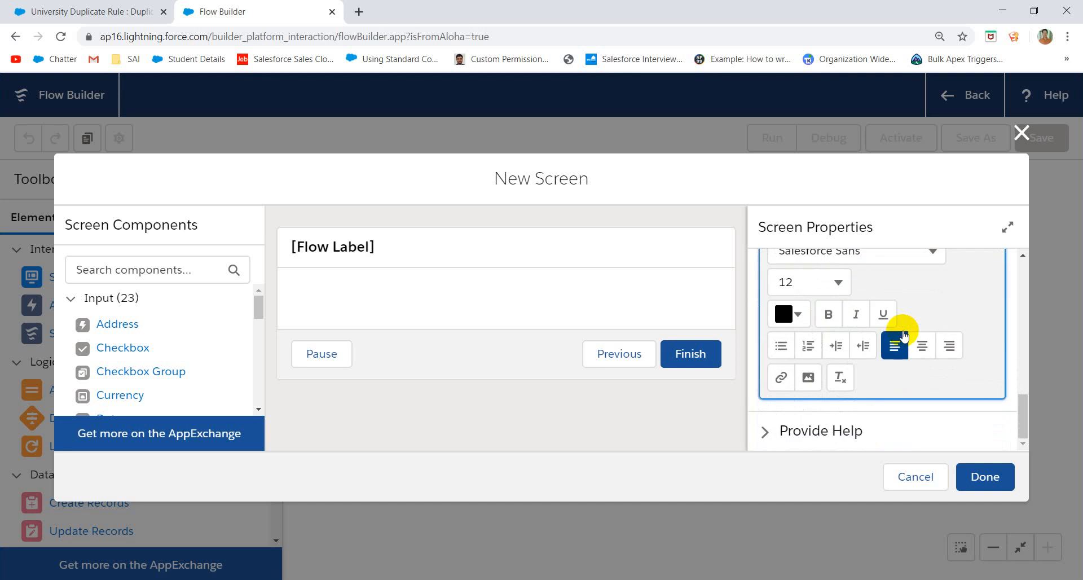
pyautogui.click(767, 430)
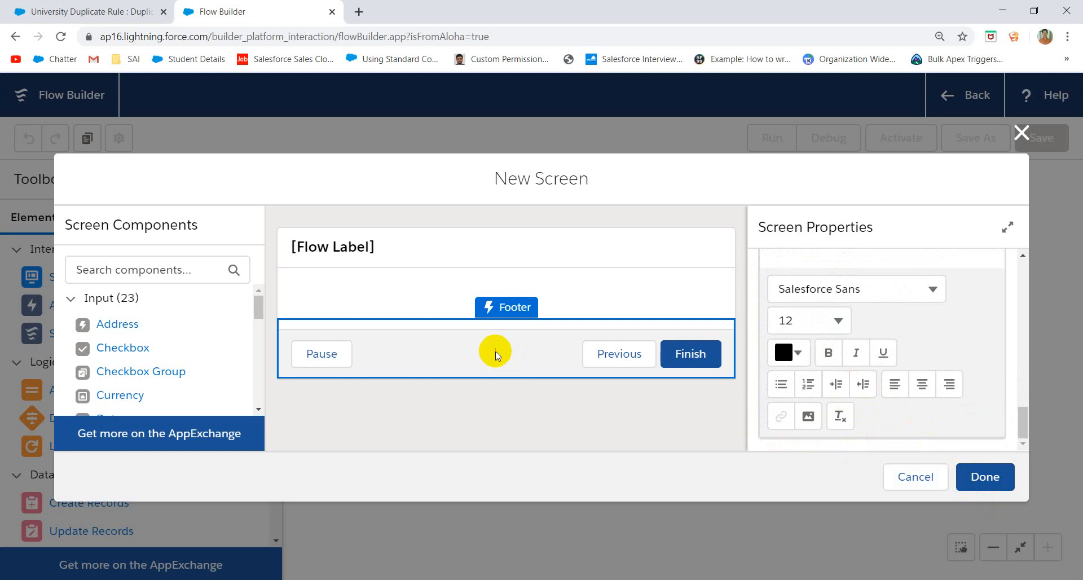
pyautogui.click(992, 484)
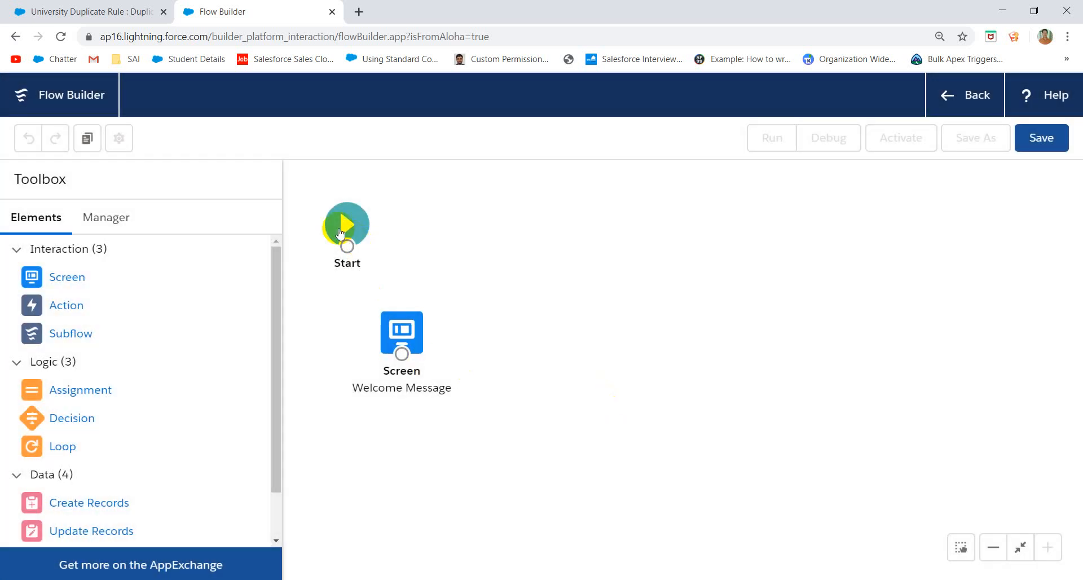
pyautogui.click(350, 248)
pyautogui.moveTo(347, 247); pyautogui.dragTo(413, 325)
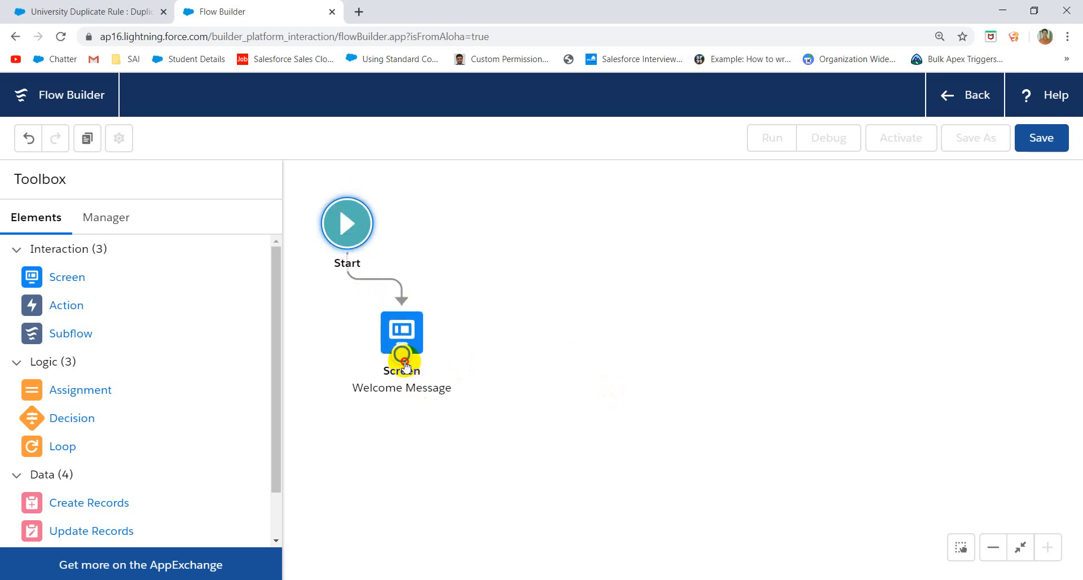
# Step: Reopen the Welcome Message screen for editing and select its [Flow Label] header
pyautogui.click(407, 329)
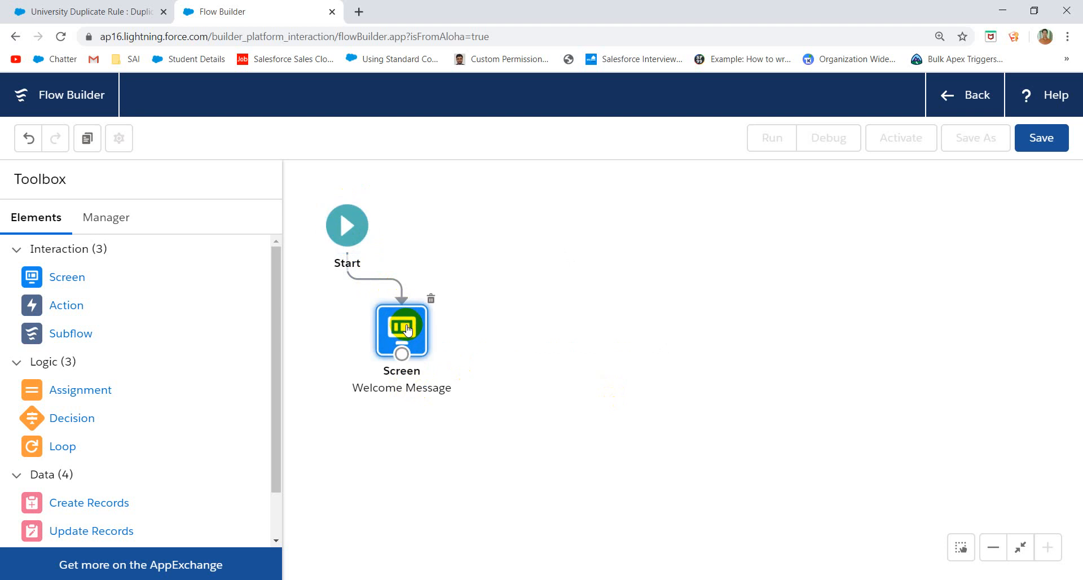
pyautogui.doubleClick(408, 329)
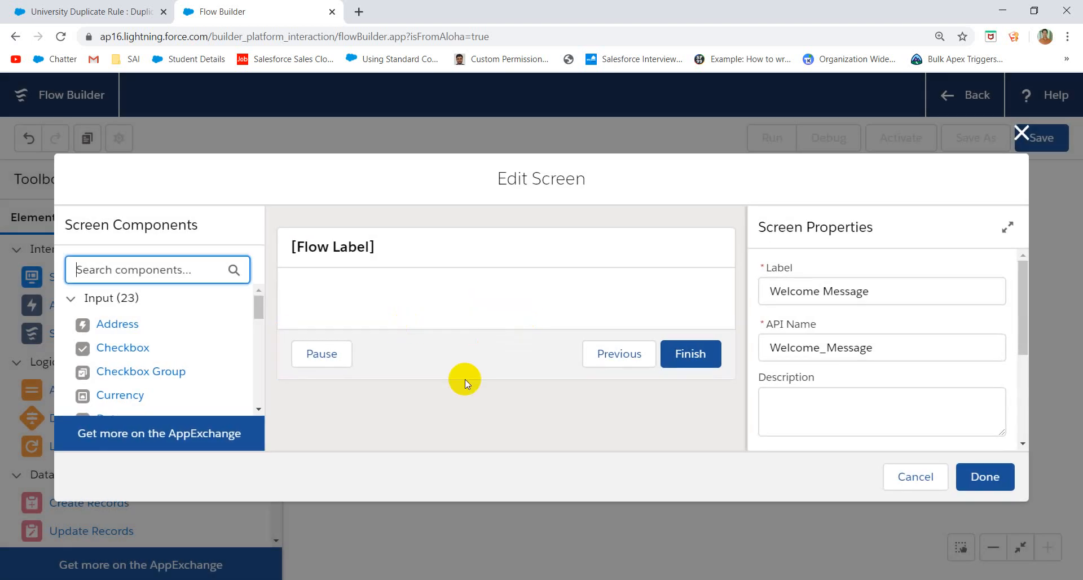
pyautogui.click(359, 253)
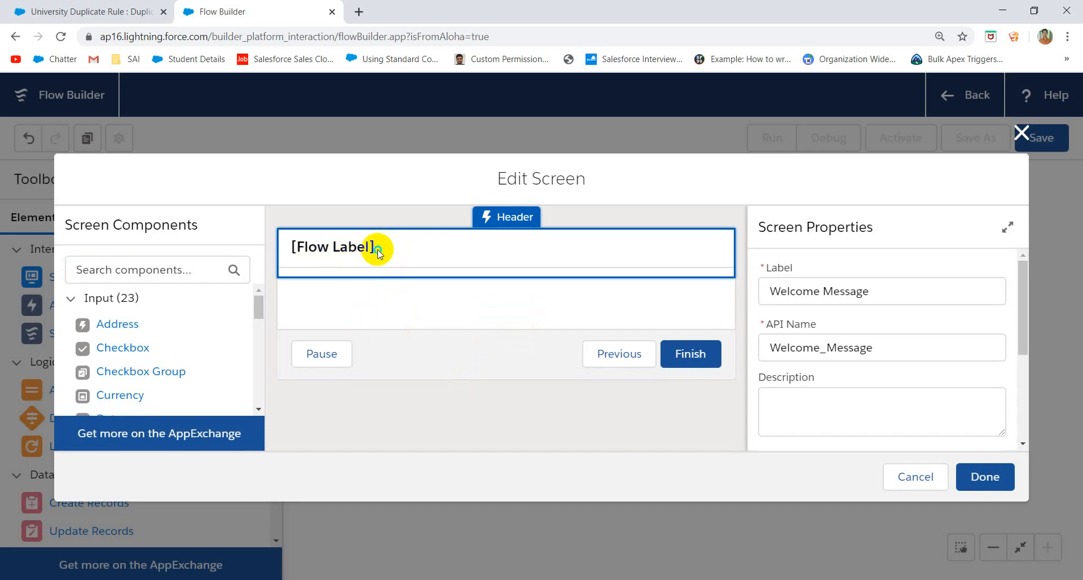
pyautogui.rightClick(378, 250)
pyautogui.click(378, 251)
# Step: Add an Email component to the screen and delete it again, dismissing any message that interrupts
pyautogui.scroll(-3, 163, 367)
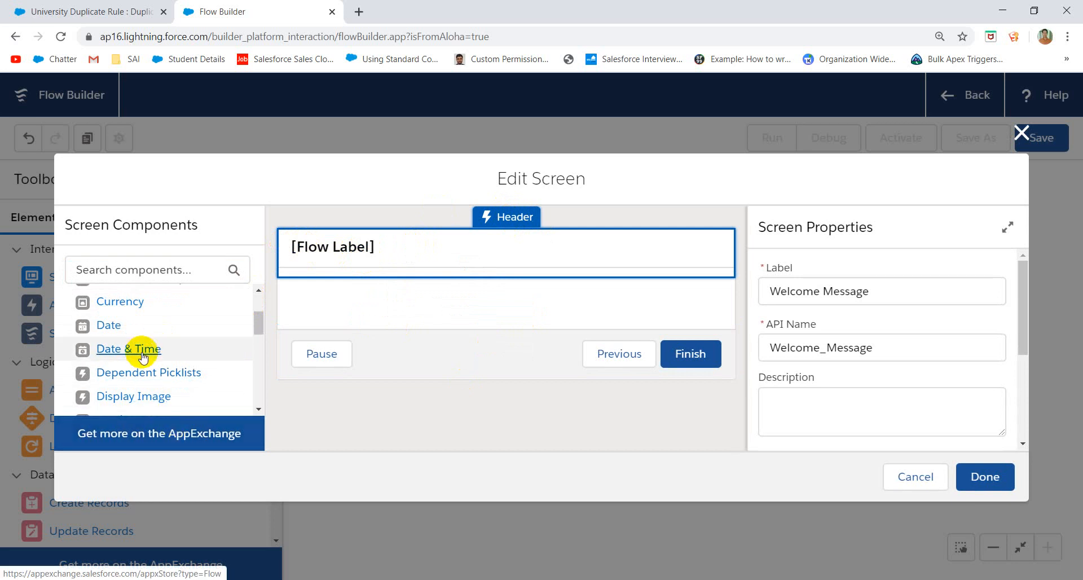
pyautogui.scroll(3, 142, 348)
pyautogui.scroll(-3, 193, 369)
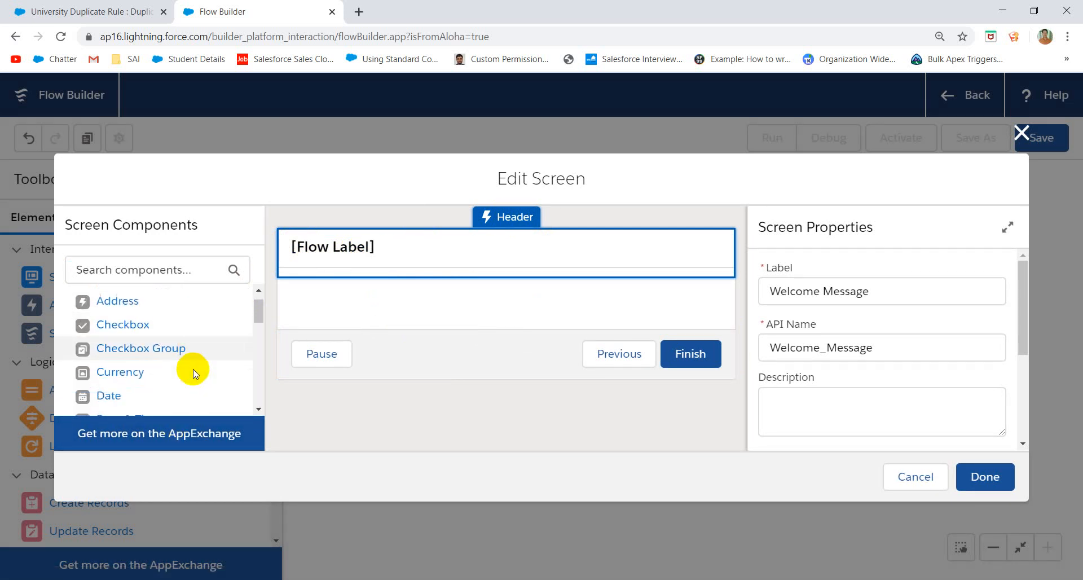
pyautogui.moveTo(193, 369); pyautogui.dragTo(417, 305)
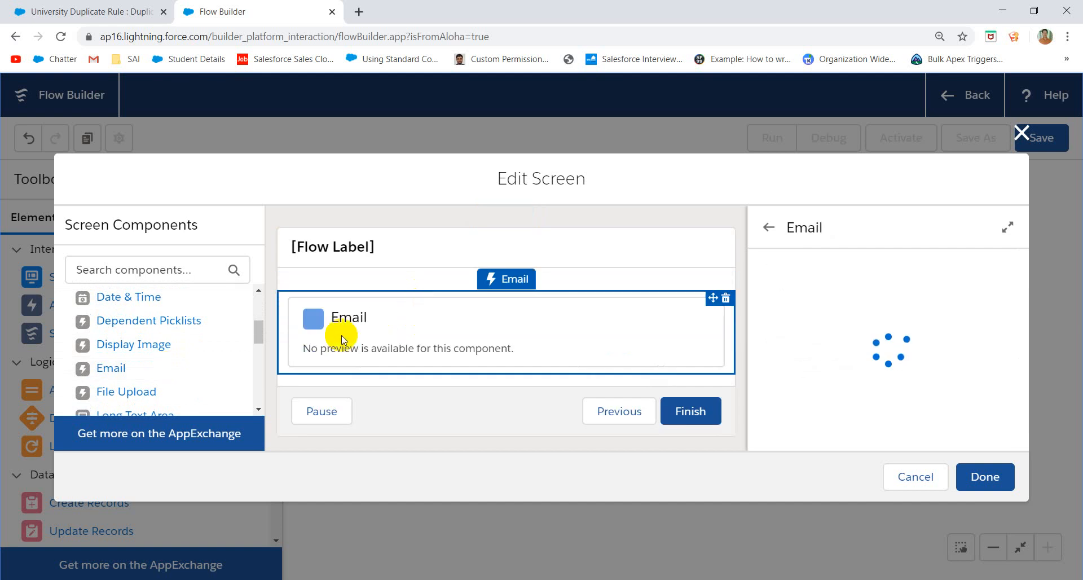
pyautogui.click(784, 283)
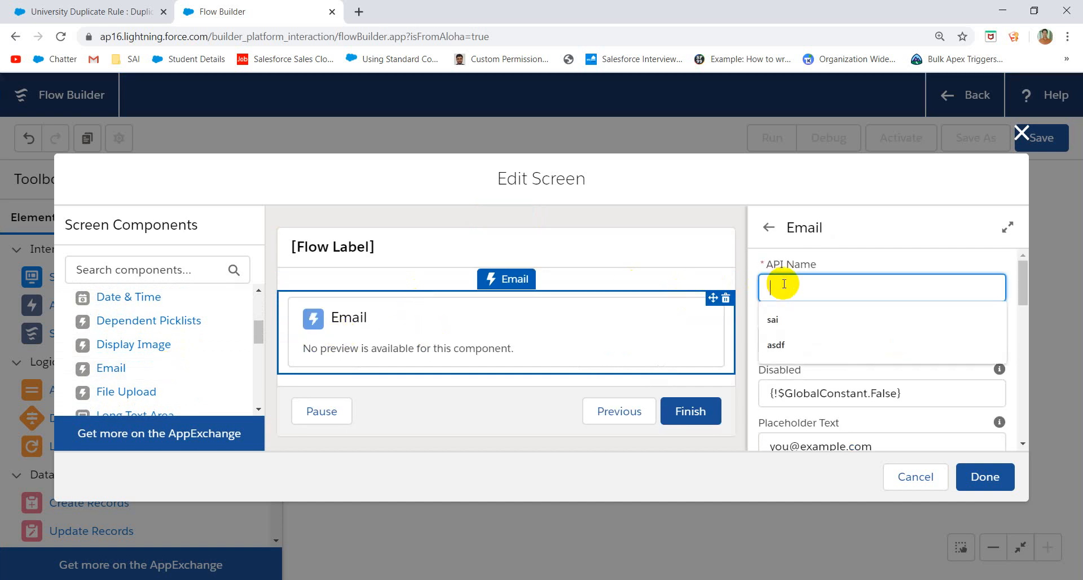
pyautogui.click(727, 302)
pyautogui.click(776, 375)
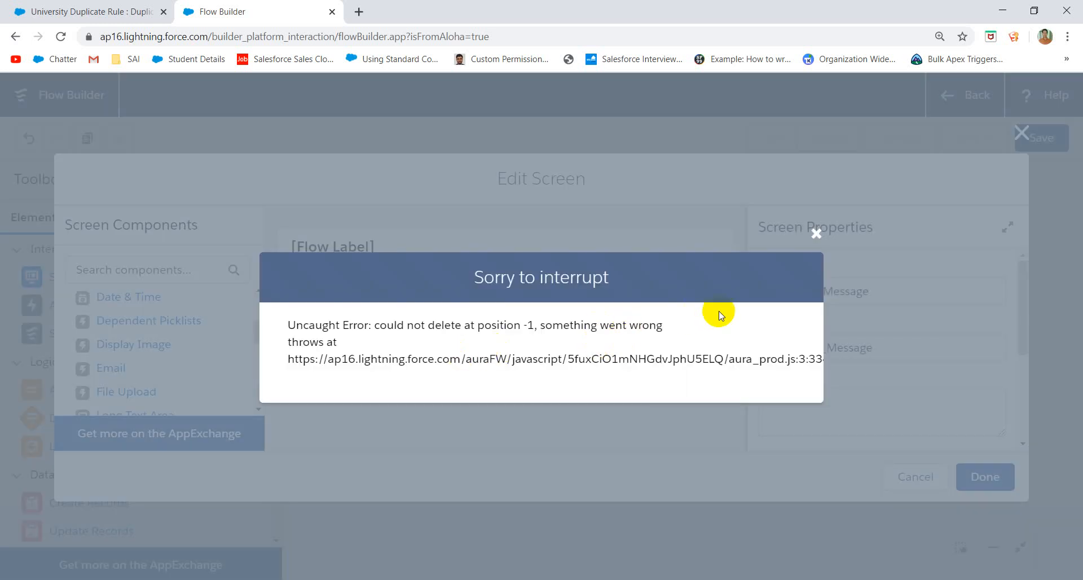
pyautogui.click(813, 243)
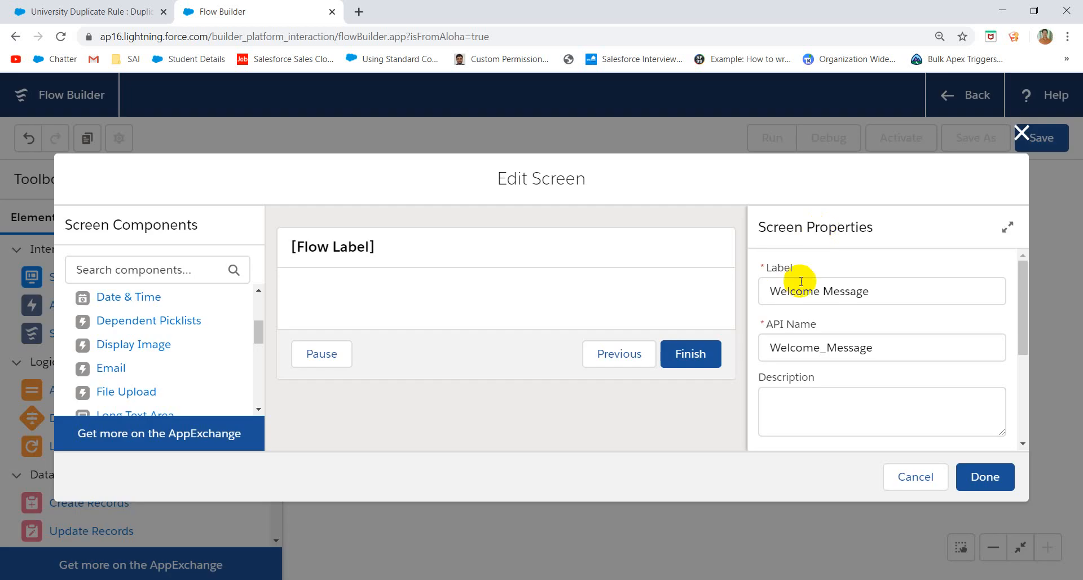
# Step: Add a Name component to the body of the Welcome Message screen and set its API name to "Name"
pyautogui.click(668, 268)
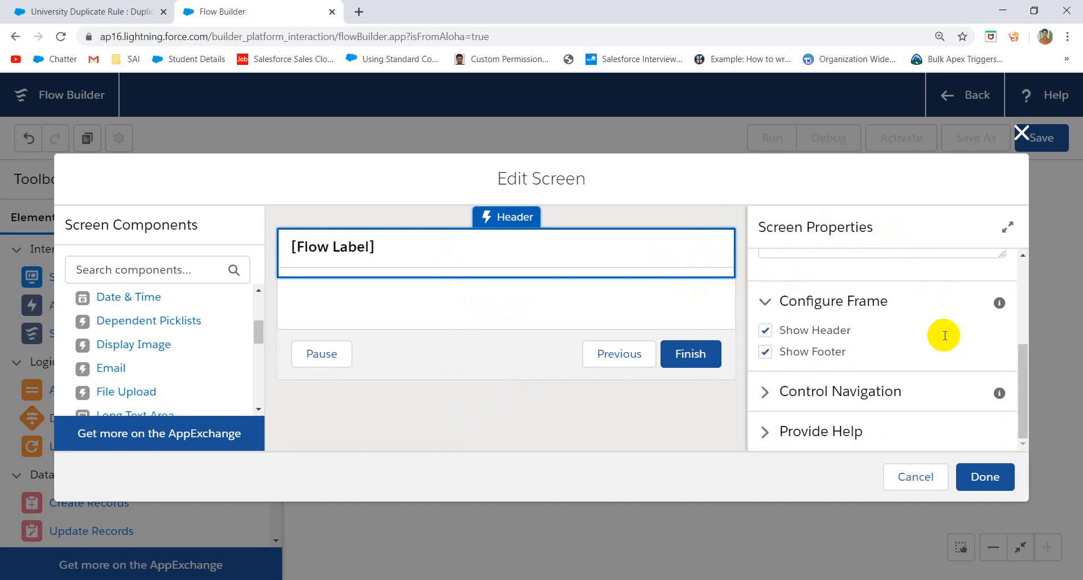
pyautogui.scroll(5, 945, 336)
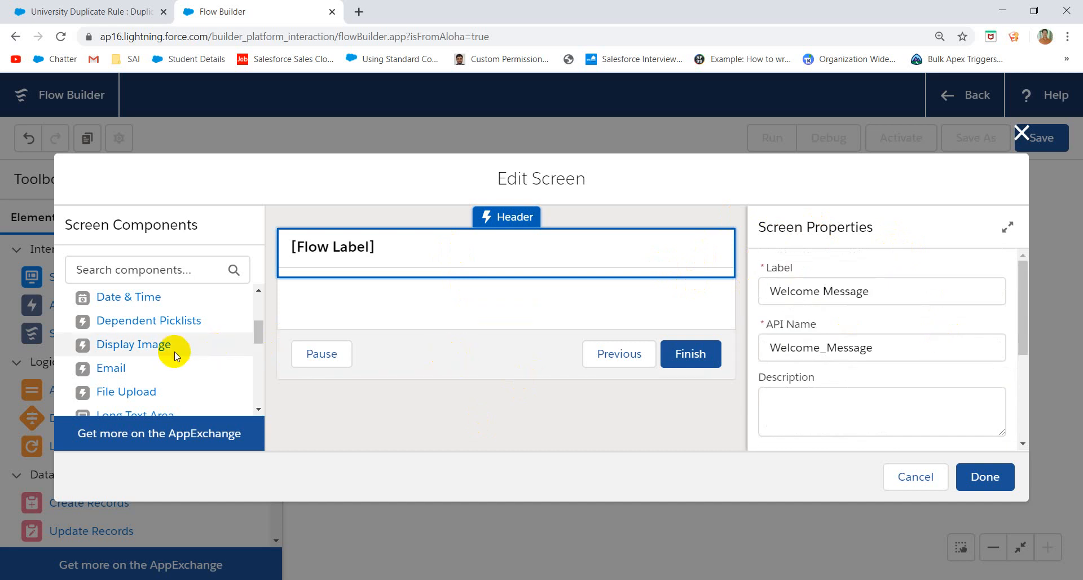
pyautogui.scroll(-1, 174, 351)
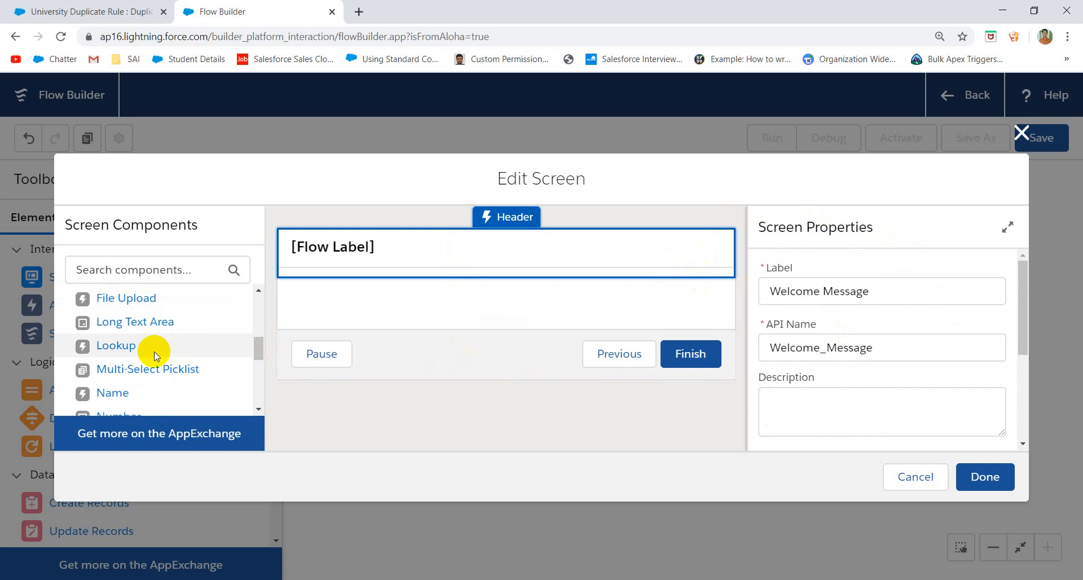
pyautogui.scroll(-2, 161, 352)
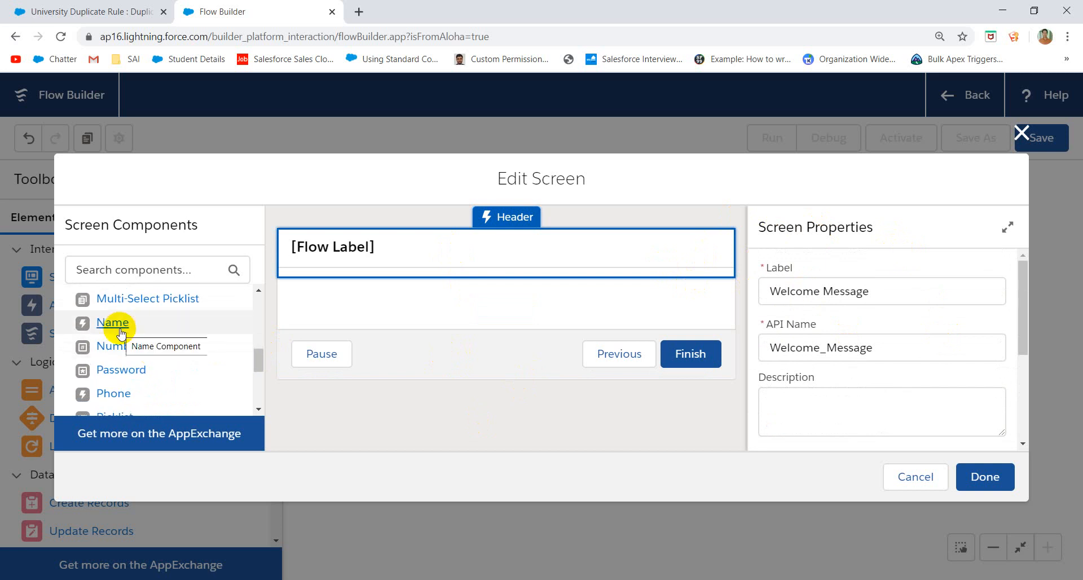
pyautogui.click(121, 332)
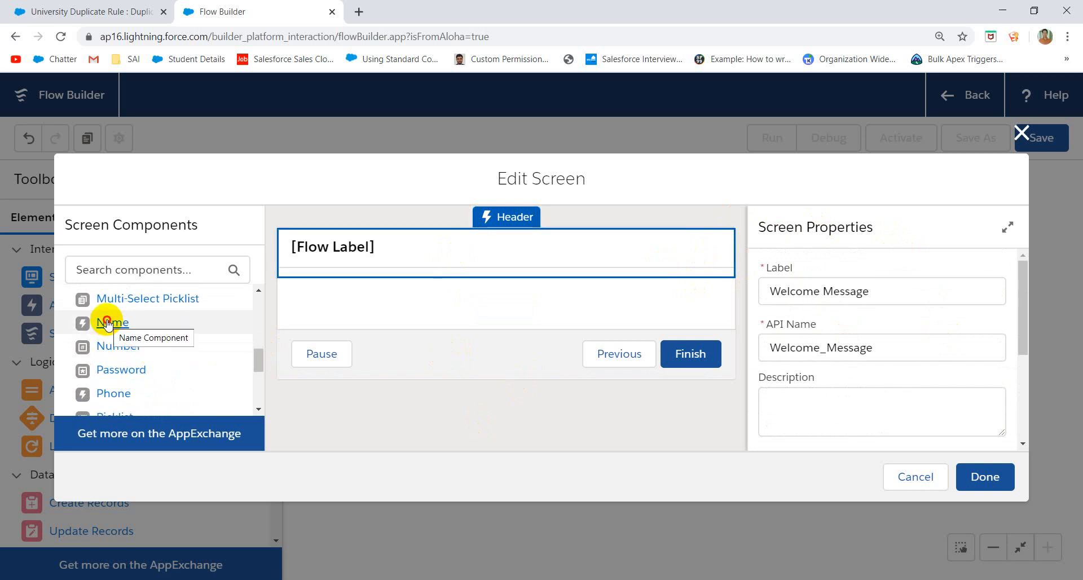
pyautogui.moveTo(110, 322); pyautogui.dragTo(371, 295)
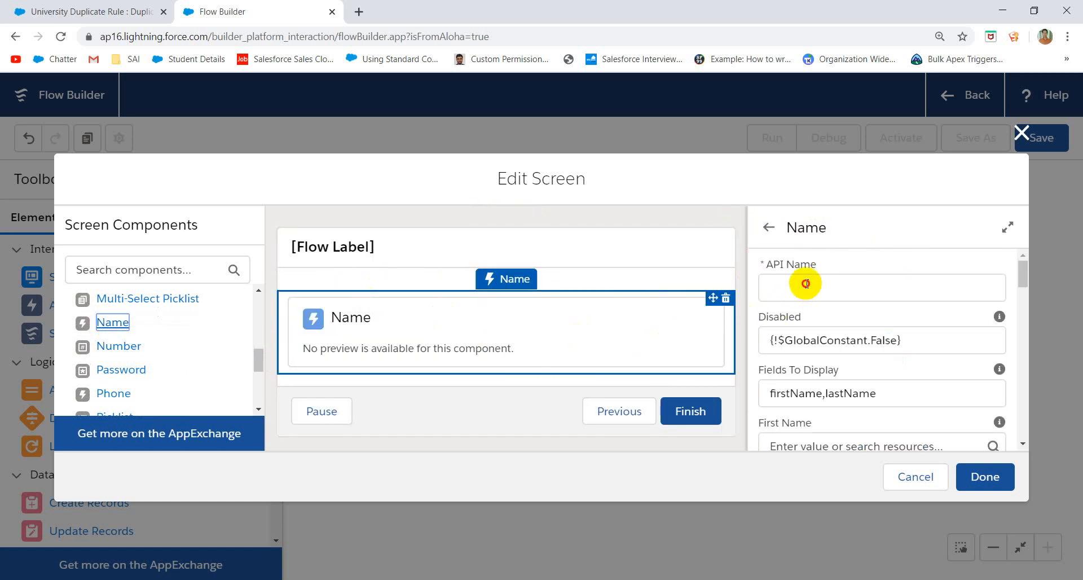
pyautogui.click(807, 284)
pyautogui.write('Name')
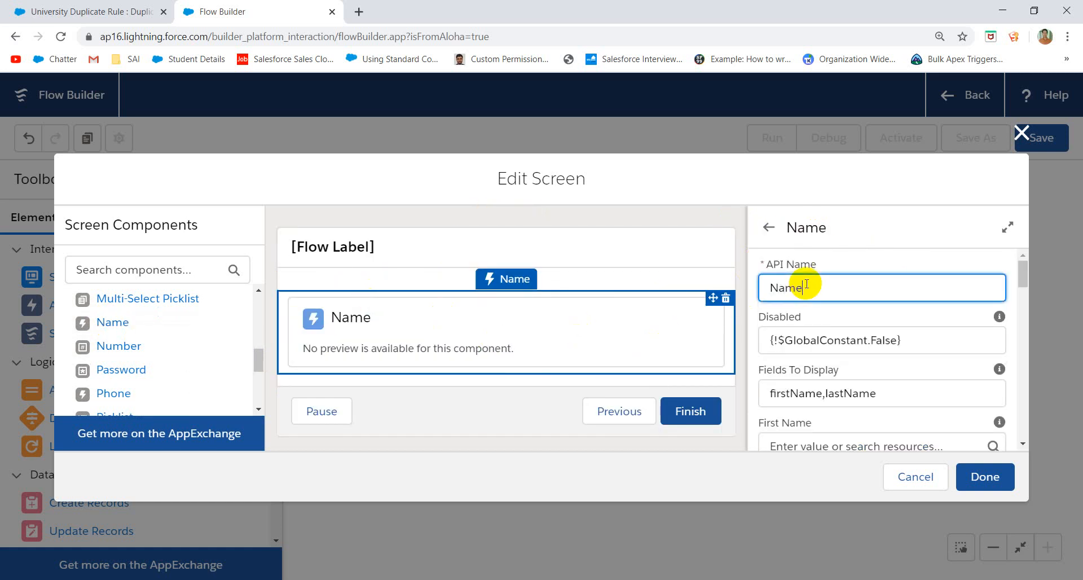
# Step: Review the Name component's remaining properties, from the display fields and salutation options down to the output variables
pyautogui.scroll(-2, 849, 261)
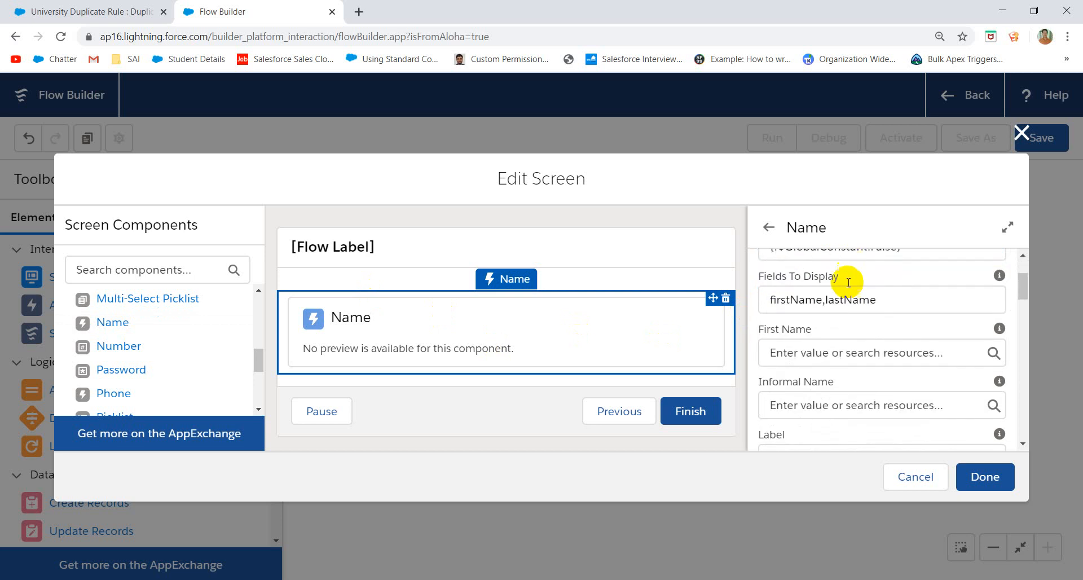
pyautogui.scroll(-3, 850, 285)
pyautogui.scroll(-10, 846, 330)
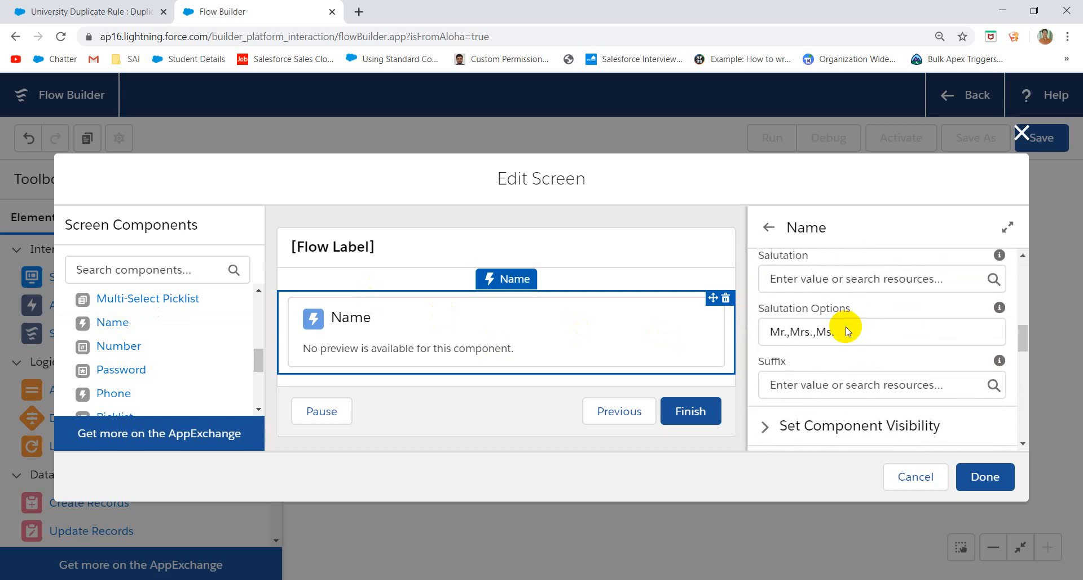
pyautogui.scroll(-2, 847, 328)
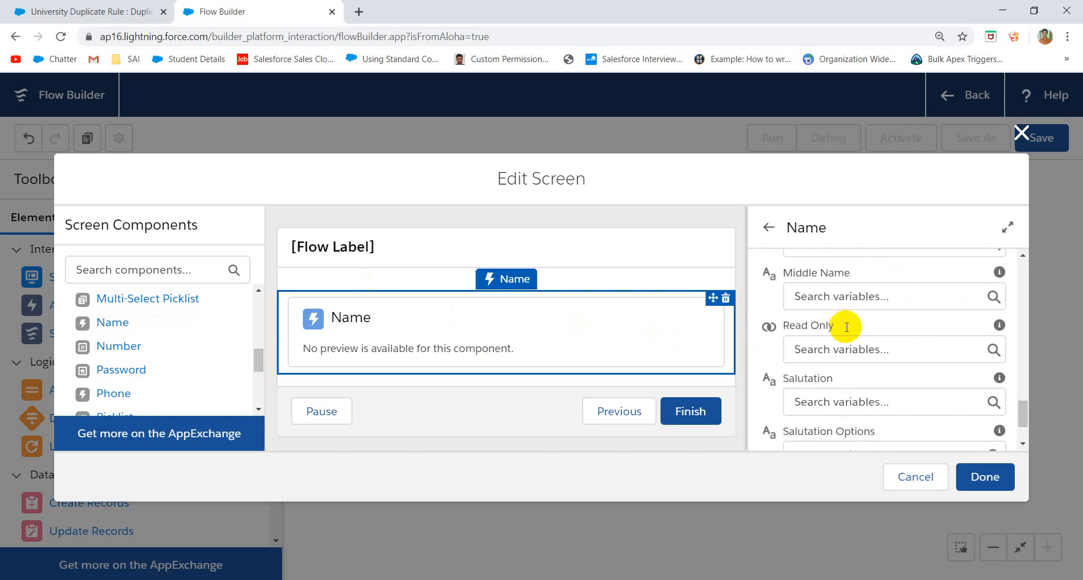
pyautogui.scroll(2, 847, 316)
pyautogui.scroll(-3, 846, 328)
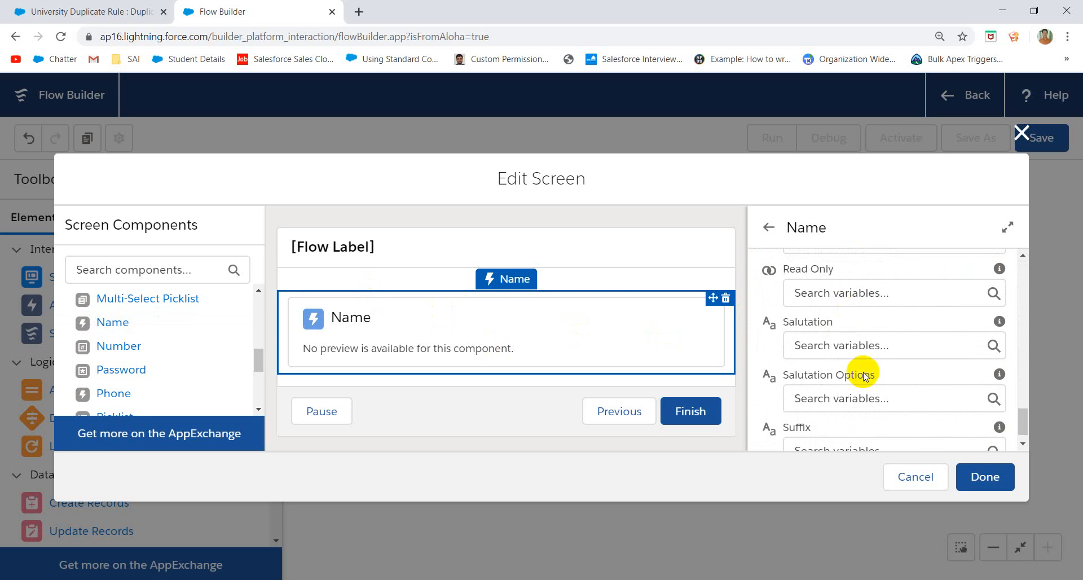
pyautogui.scroll(-1, 864, 372)
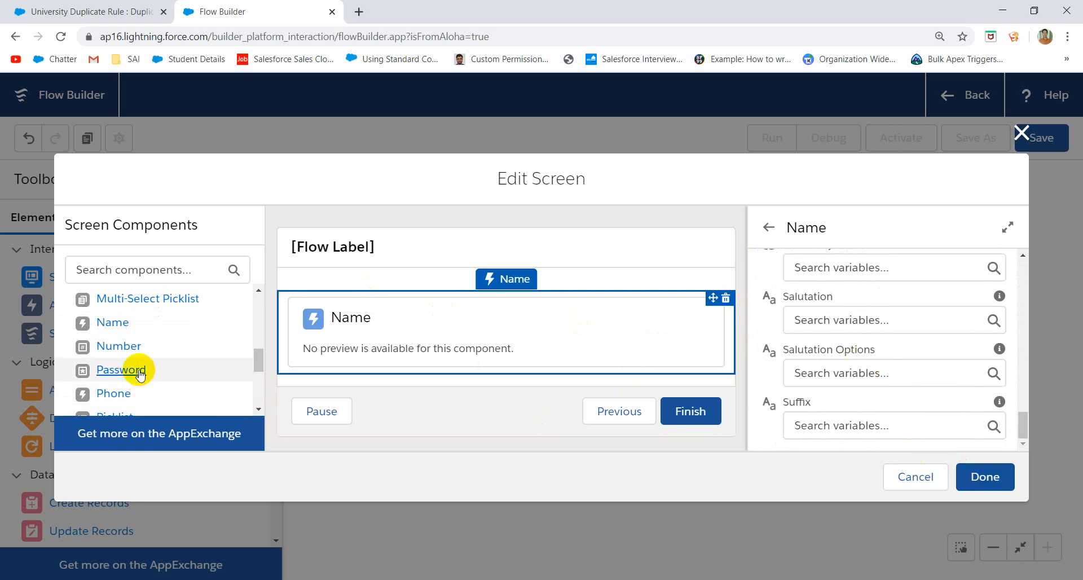
# Step: Add a Number component below Name with the label and API name "Age", and finish editing the screen
pyautogui.moveTo(129, 347)
pyautogui.mouseDown()
pyautogui.moveTo(383, 388)
pyautogui.moveTo(425, 378)
pyautogui.moveTo(450, 339)
pyautogui.mouseUp()
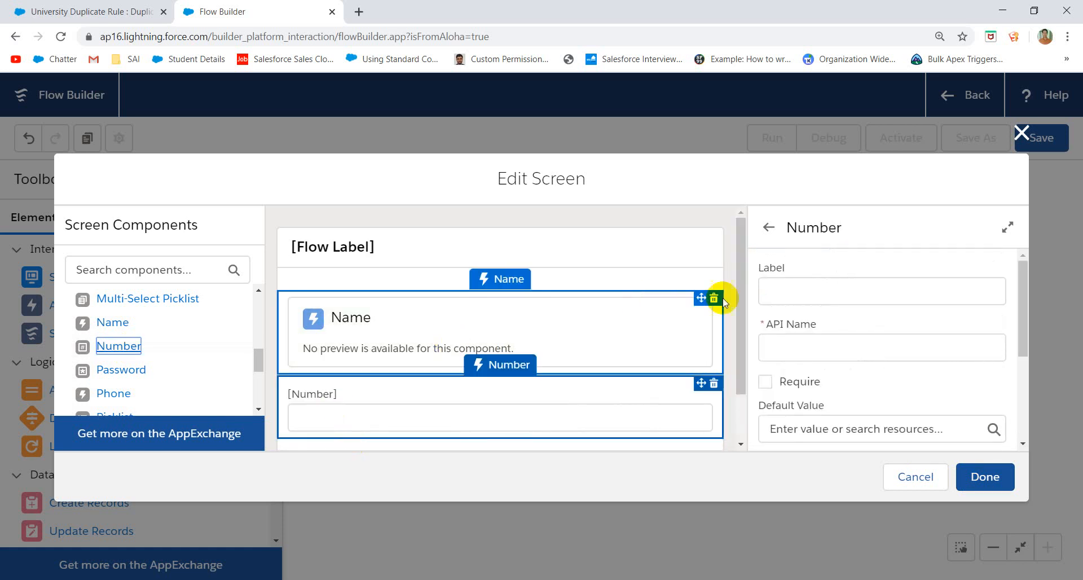
pyautogui.click(872, 281)
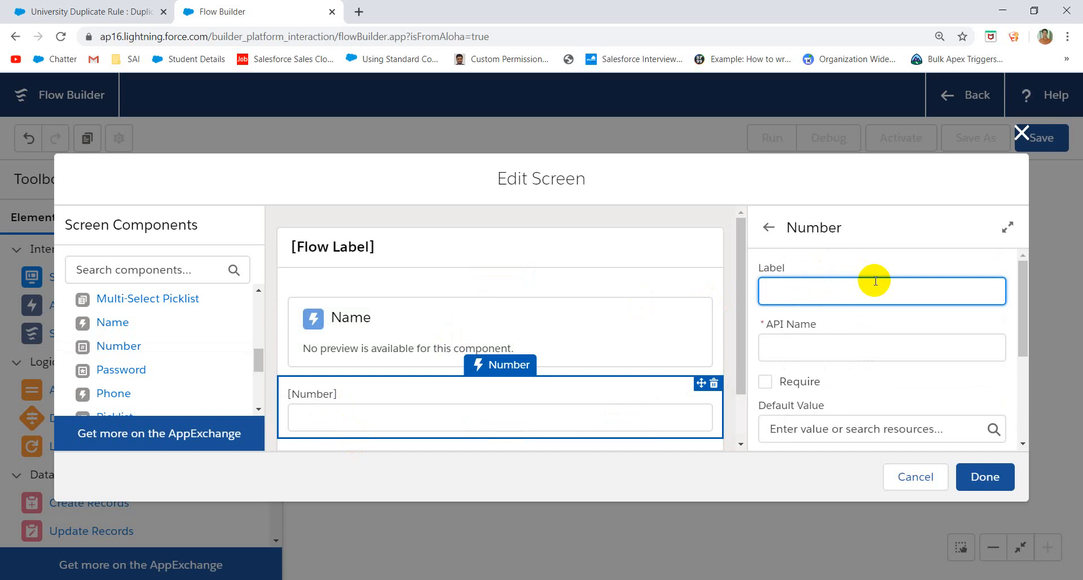
pyautogui.write('Age')
pyautogui.click(843, 340)
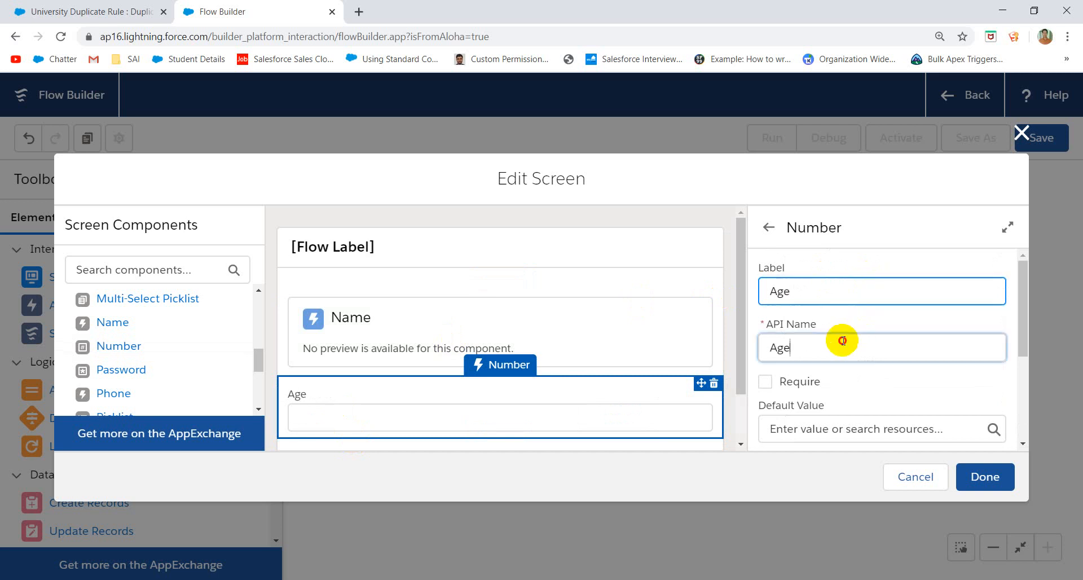
pyautogui.scroll(-3, 903, 316)
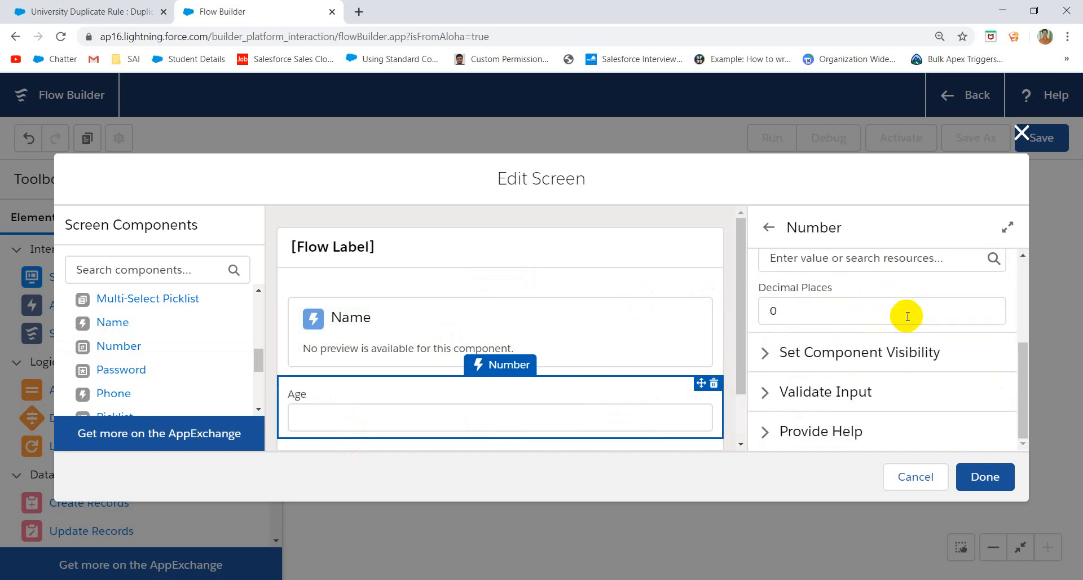
pyautogui.click(984, 479)
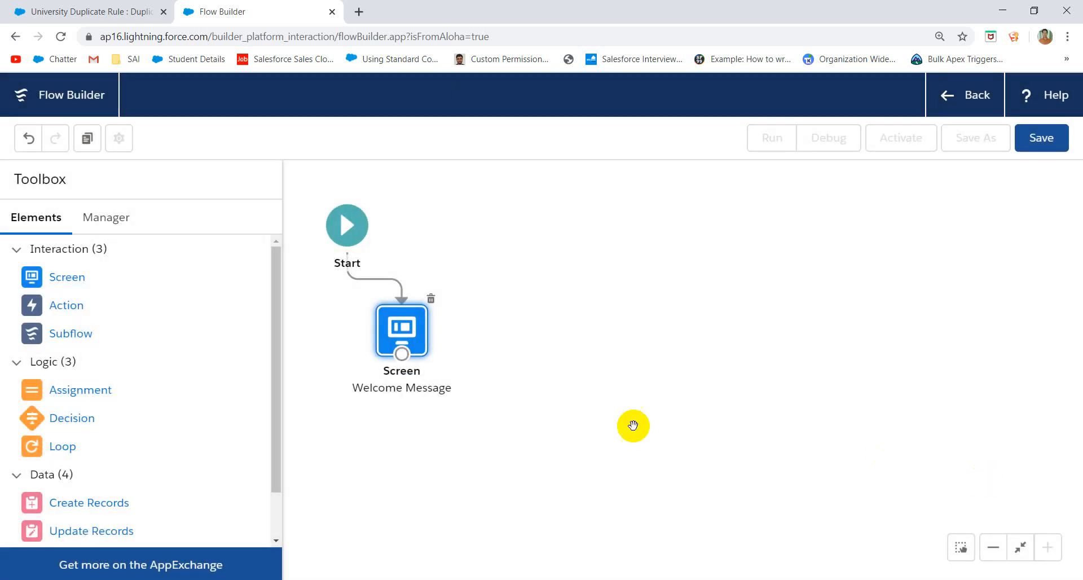
# Step: Add a Decision element to the canvas, below and to the right of the Welcome Message screen, labelled "Check Eligibility"
pyautogui.click(440, 445)
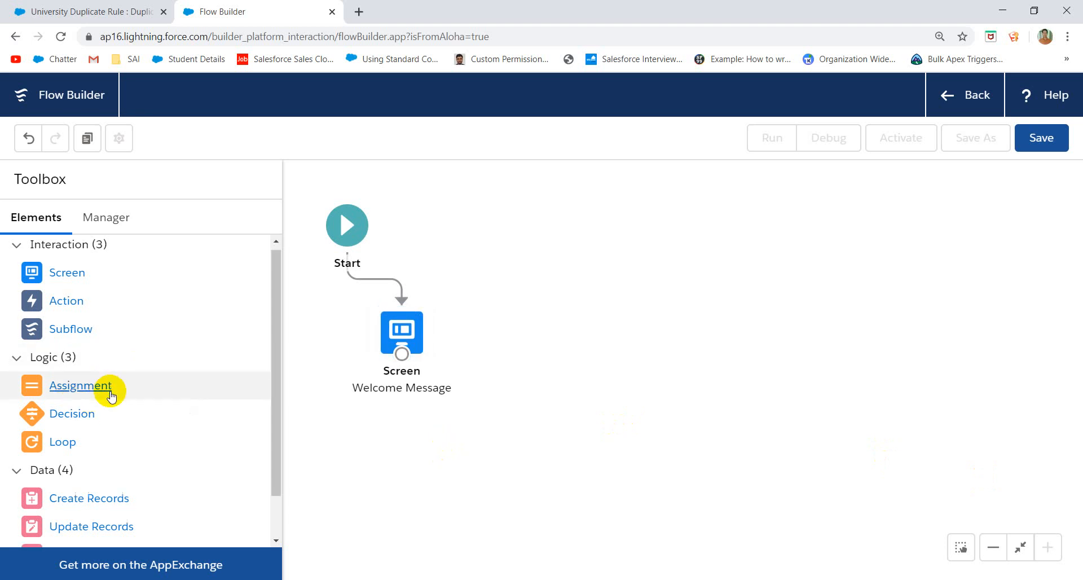
pyautogui.scroll(-1, 90, 388)
pyautogui.moveTo(73, 364); pyautogui.dragTo(547, 387)
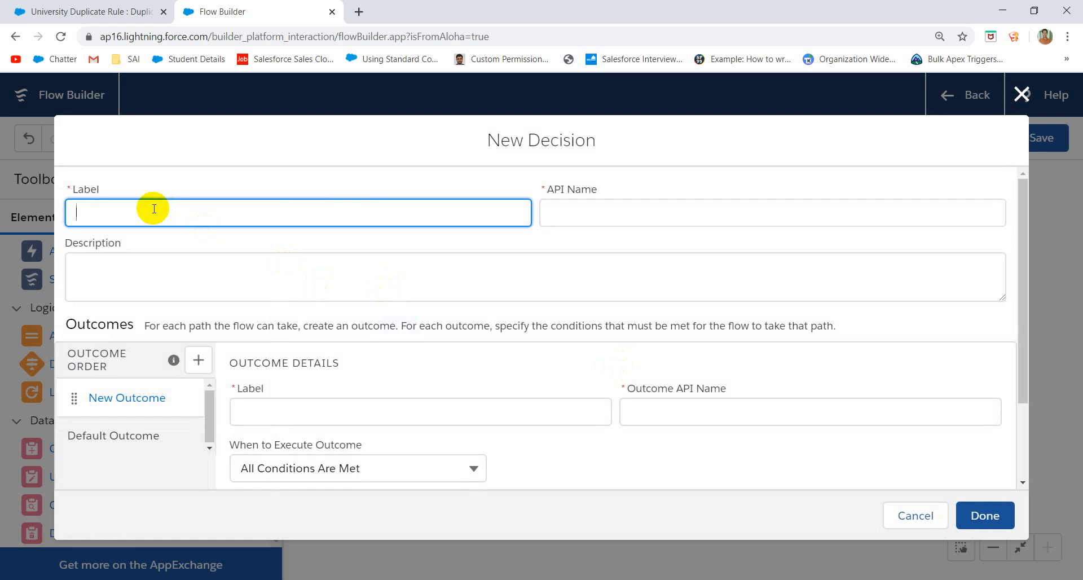
pyautogui.write('Check Eligi')
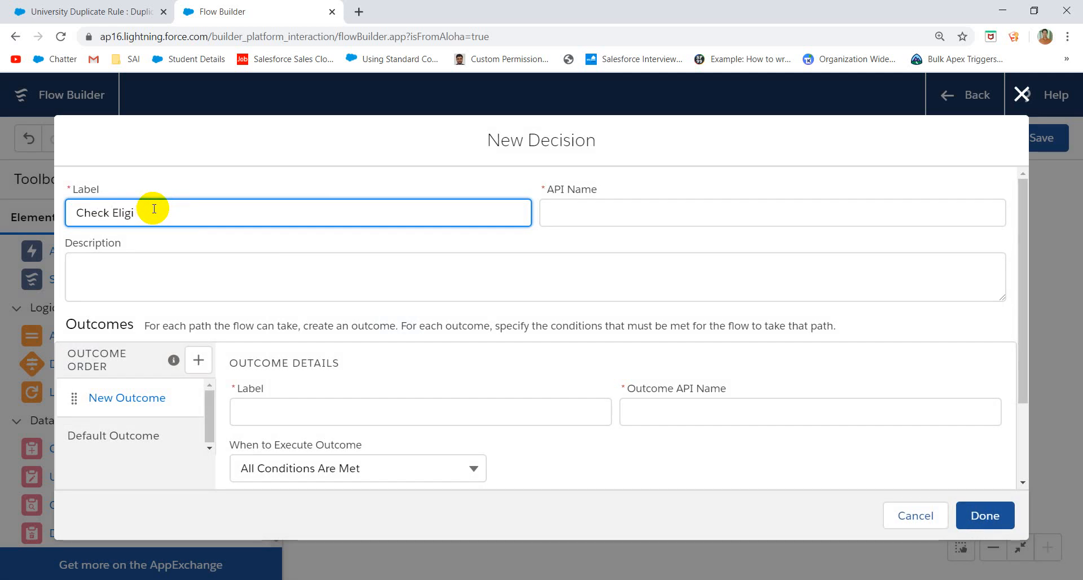
pyautogui.write('bility')
# Step: Name the decision's new outcome "Eligible", using the same text as its API name
pyautogui.scroll(-2, 235, 265)
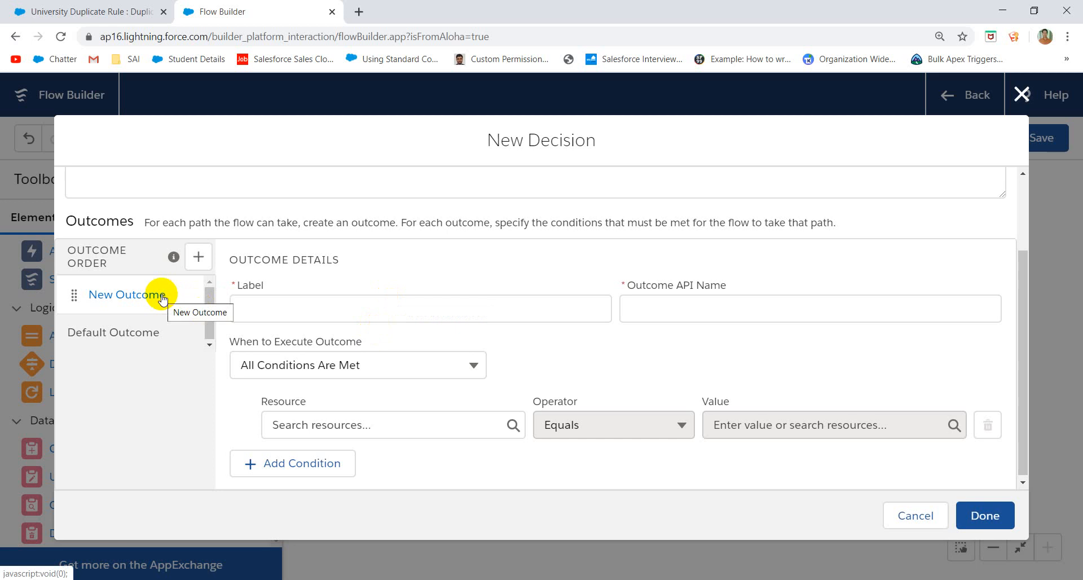
pyautogui.click(355, 310)
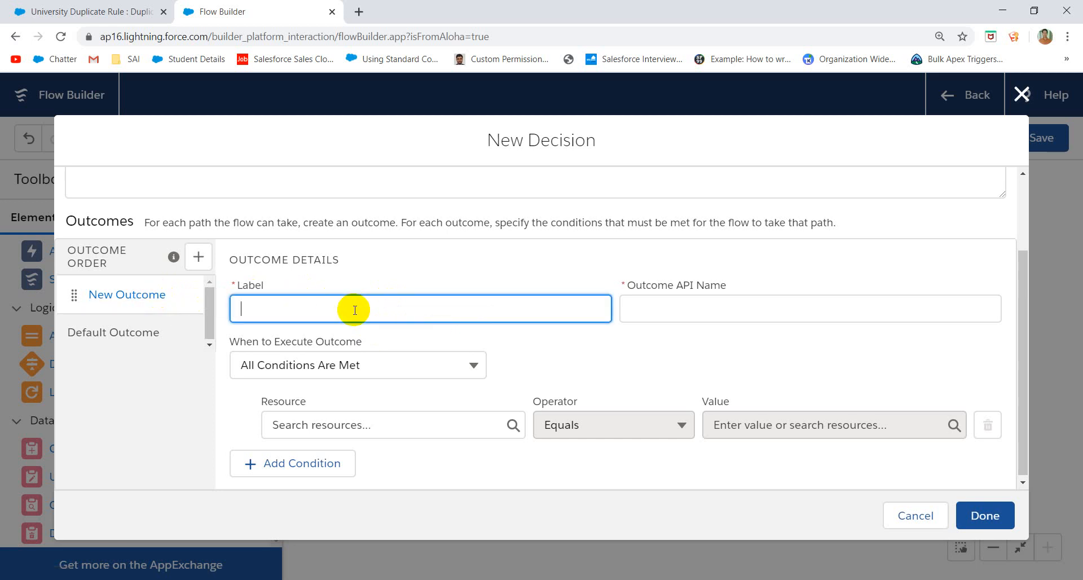
pyautogui.write('Eligible')
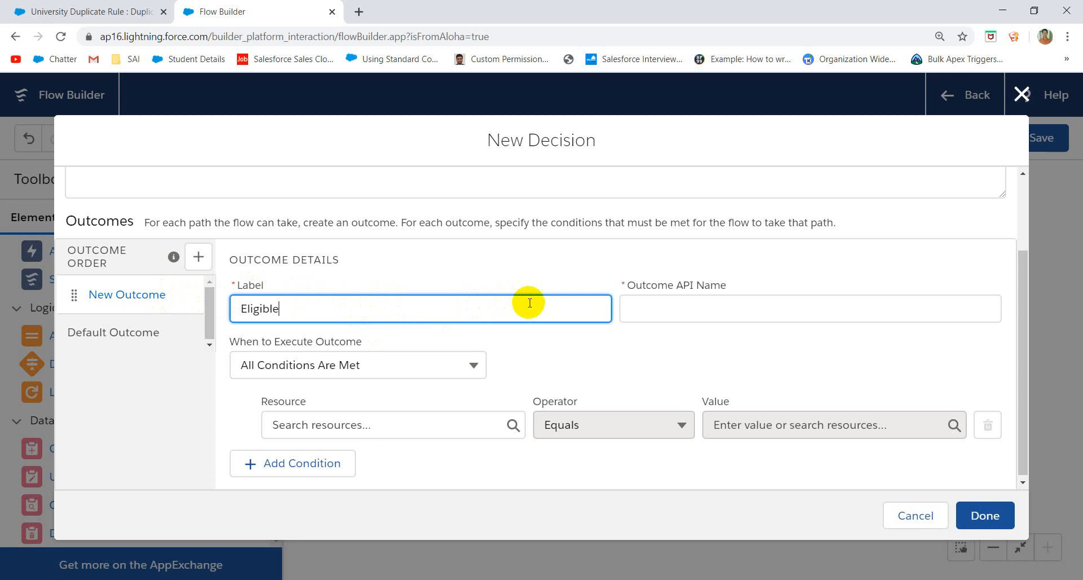
pyautogui.click(770, 287)
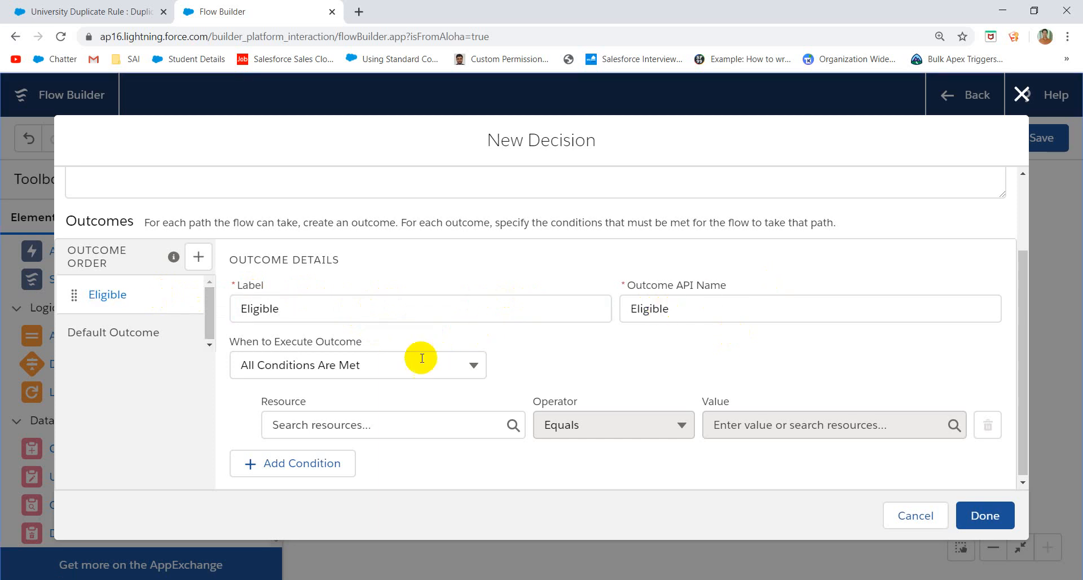
# Step: Set the Eligible outcome's condition to the Age screen component with the operator Greater Than or Equal
pyautogui.scroll(-1, 399, 418)
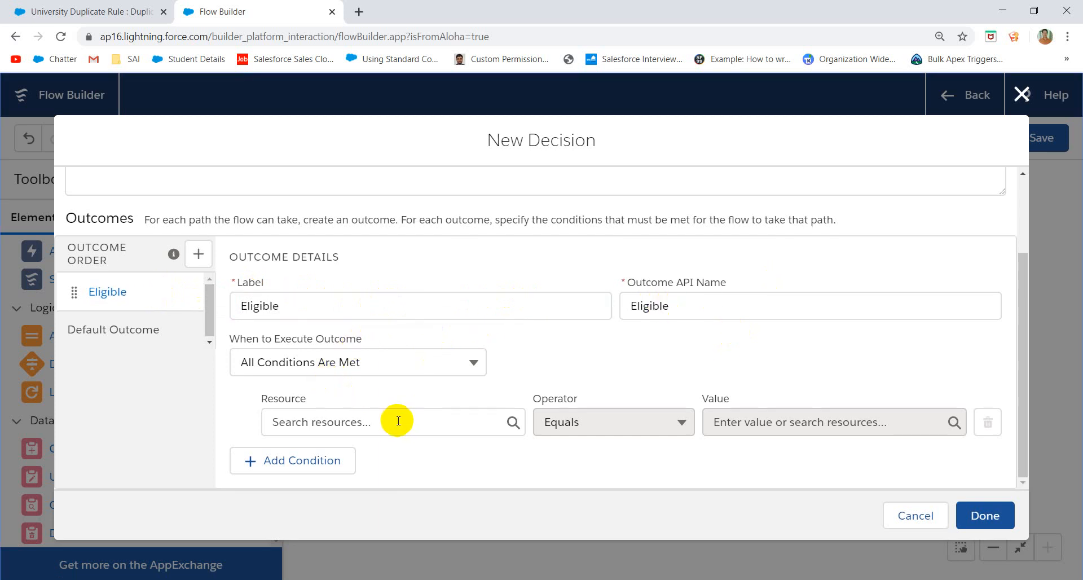
pyautogui.click(338, 421)
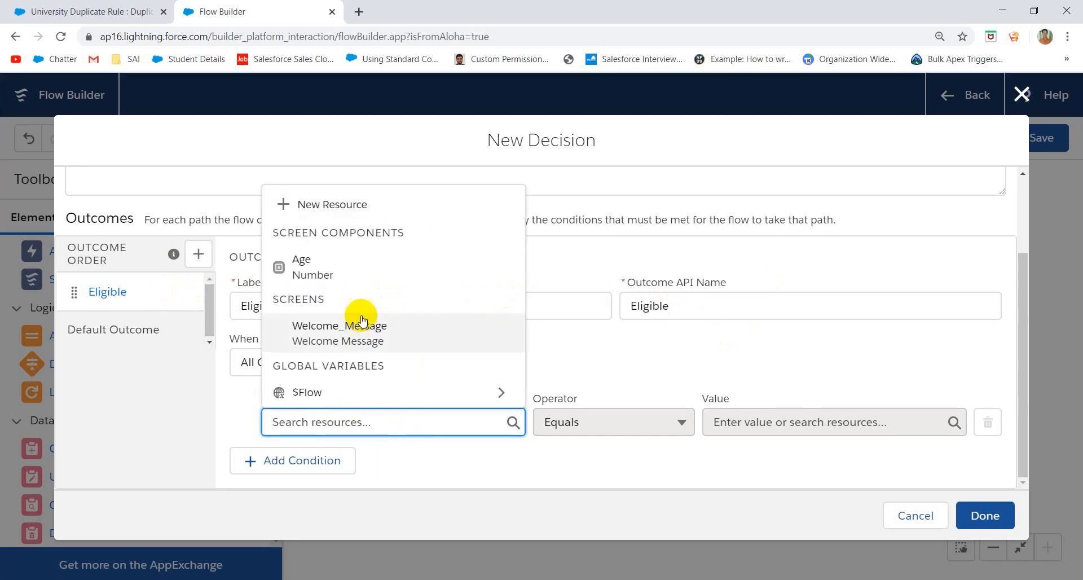
pyautogui.click(338, 268)
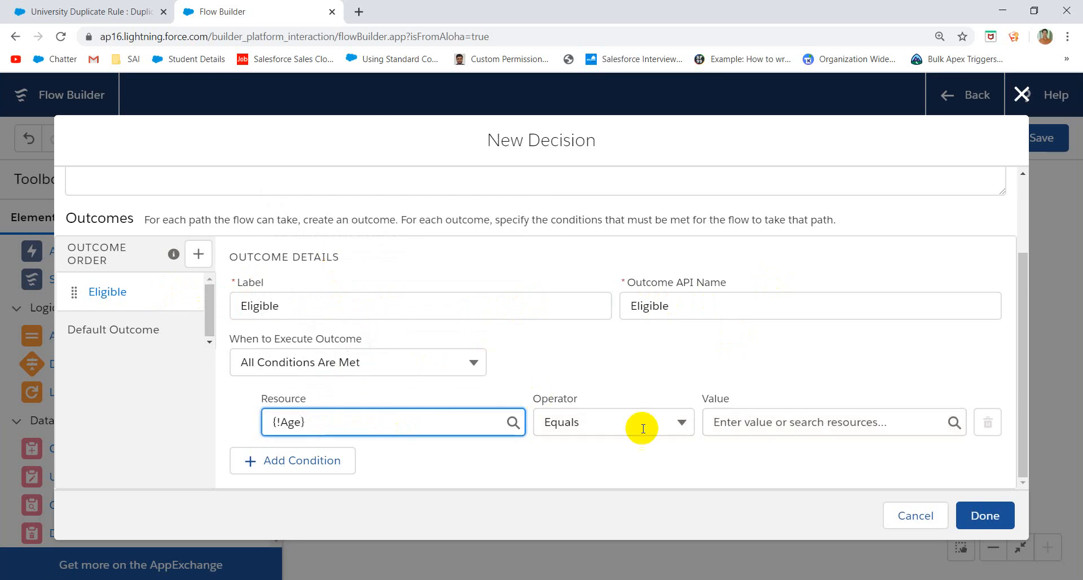
pyautogui.click(666, 421)
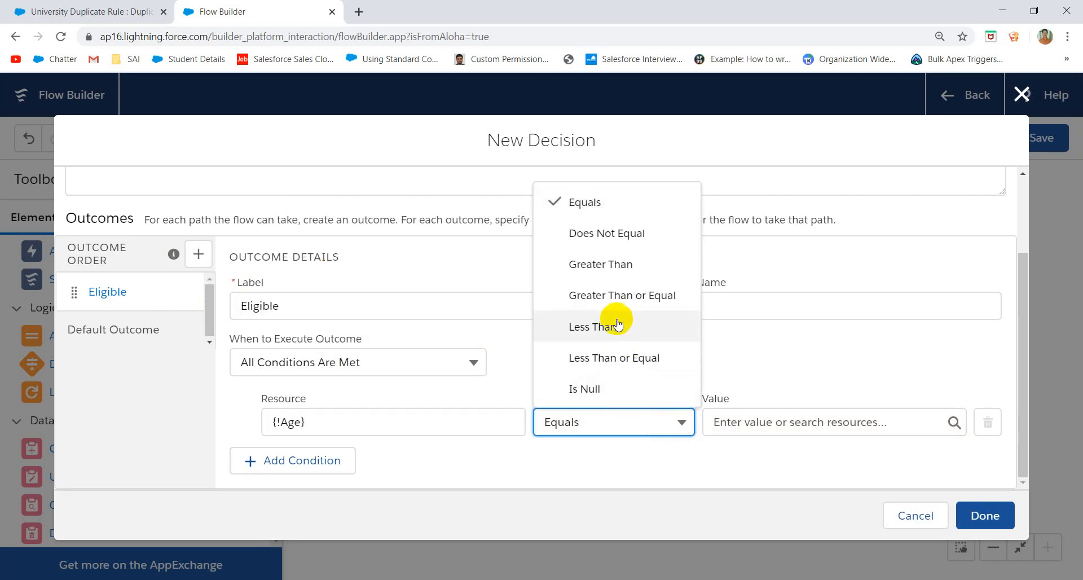
pyautogui.click(614, 296)
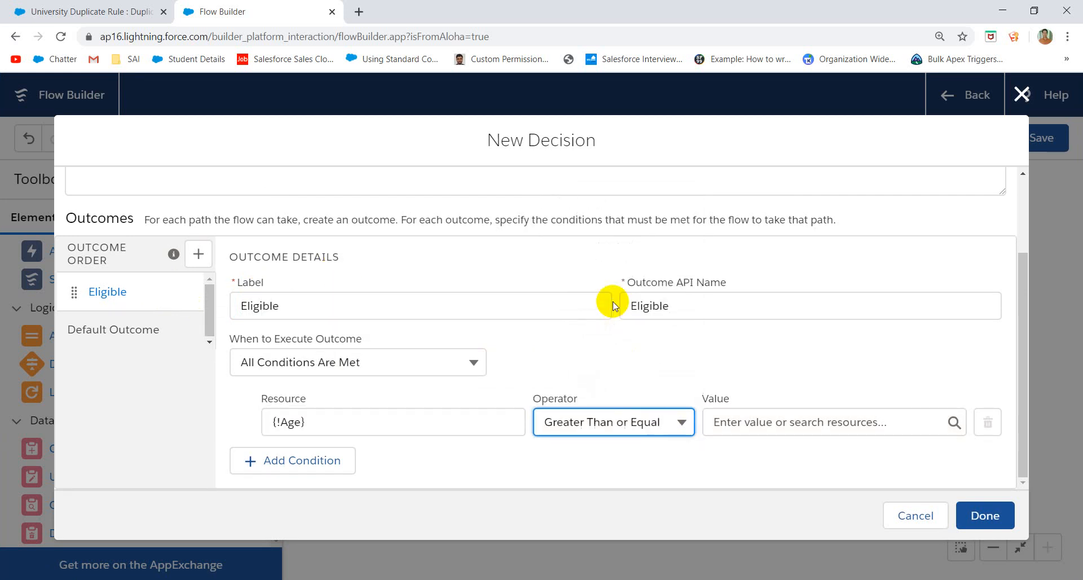
# Step: For the condition's value, start a new Variable resource with the API name "age_limit" and the data type Number
pyautogui.click(821, 421)
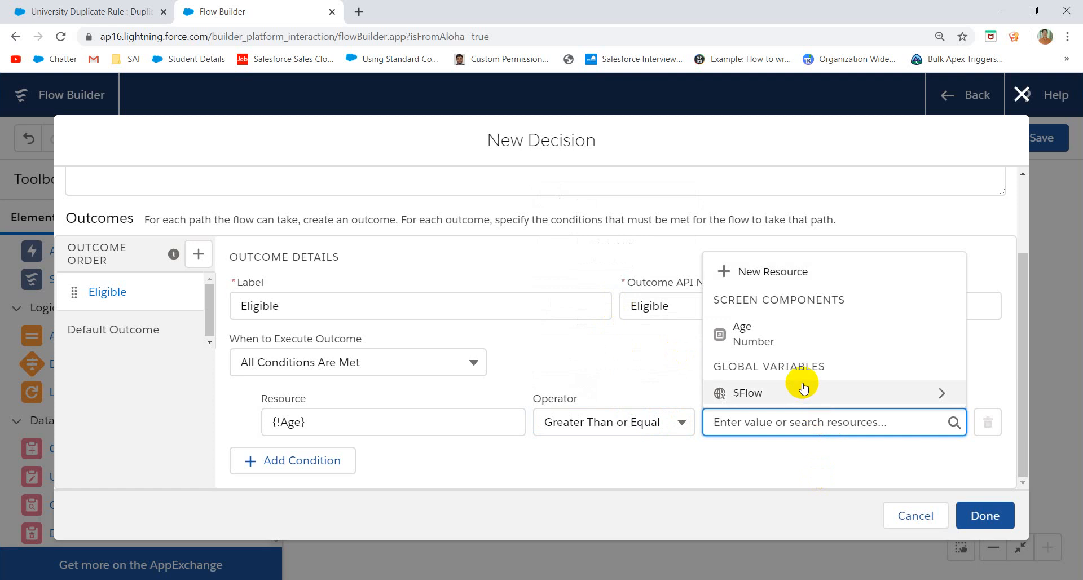
pyautogui.click(769, 274)
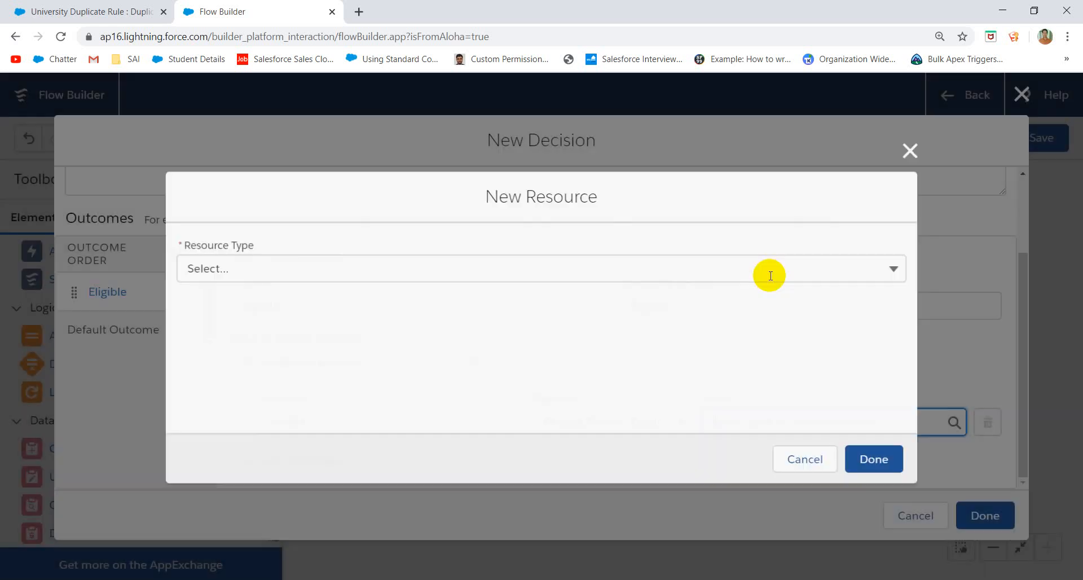
pyautogui.click(322, 280)
pyautogui.click(243, 300)
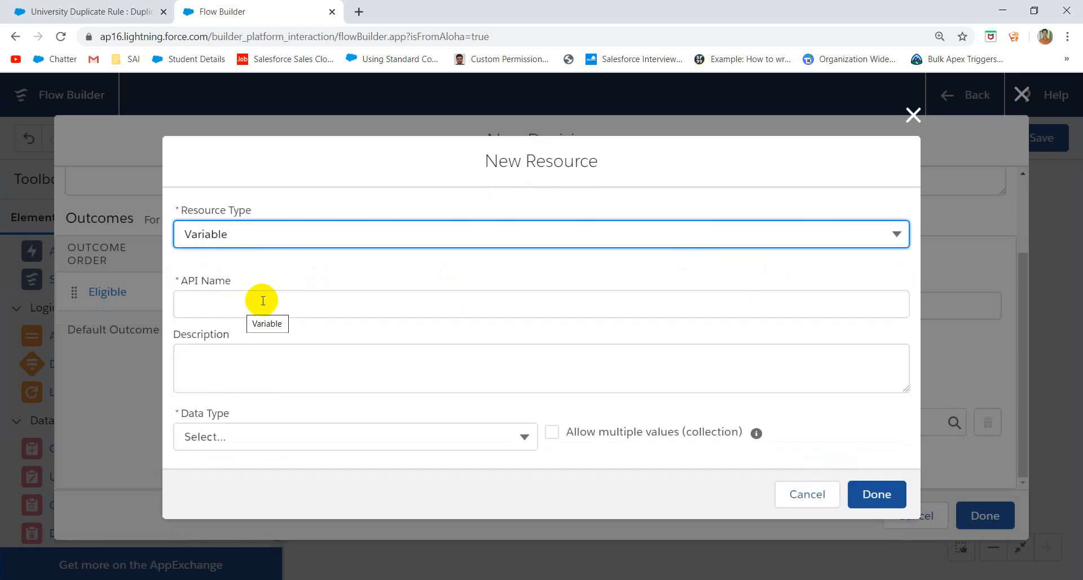
pyautogui.click(300, 296)
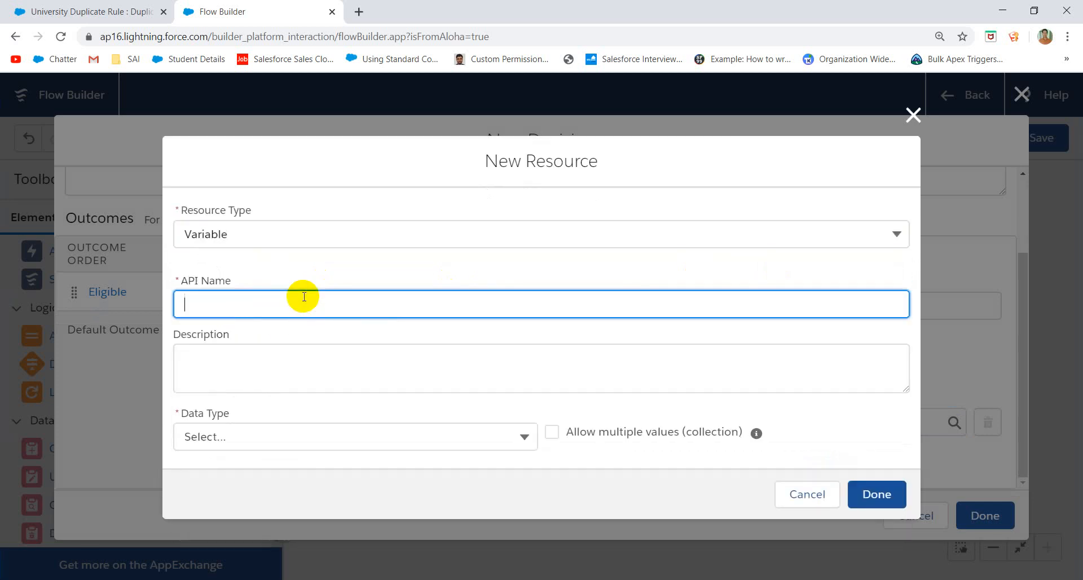
pyautogui.write('age_limit')
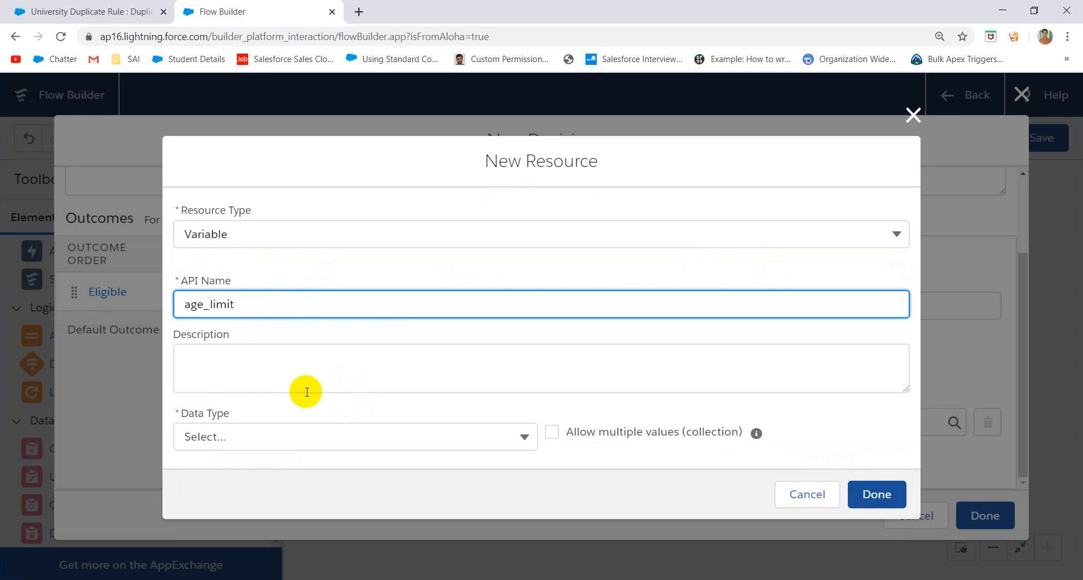
pyautogui.click(258, 433)
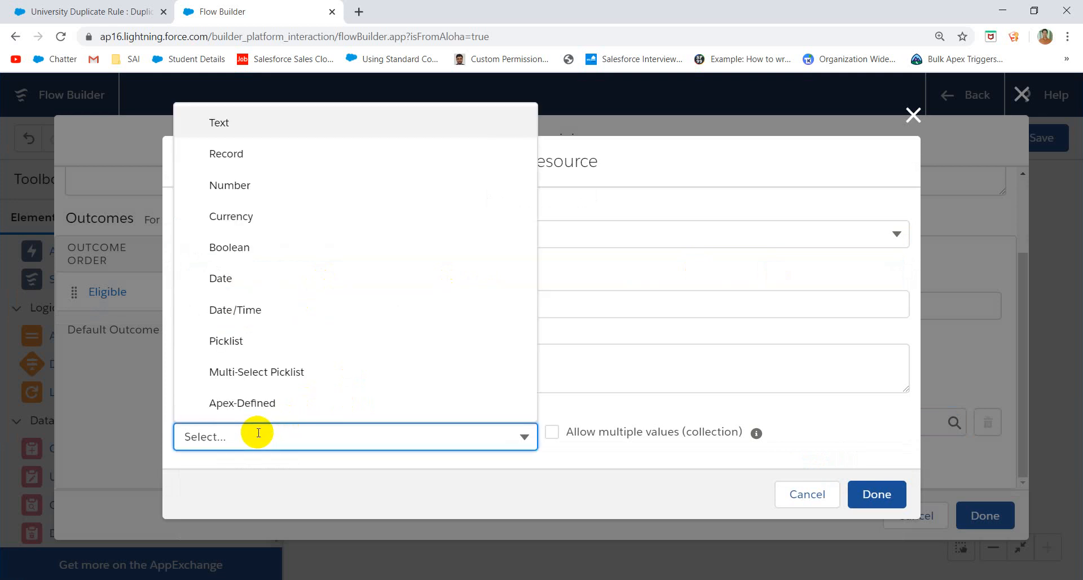
pyautogui.click(245, 195)
pyautogui.scroll(-2, 324, 345)
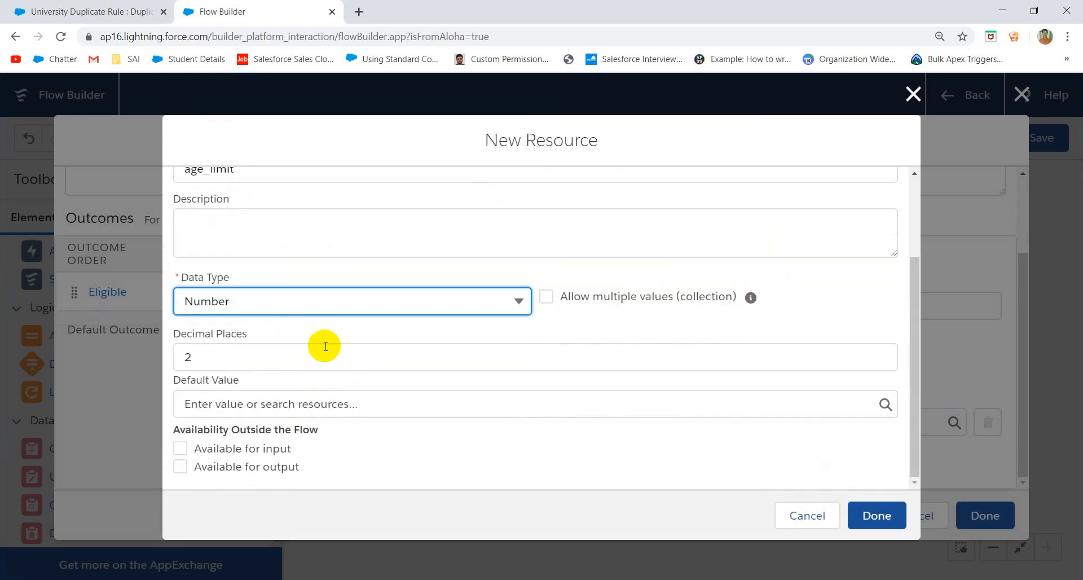
# Step: Give the age_limit variable a default value of 18, make it available for input and output, and finish the resource
pyautogui.click(319, 404)
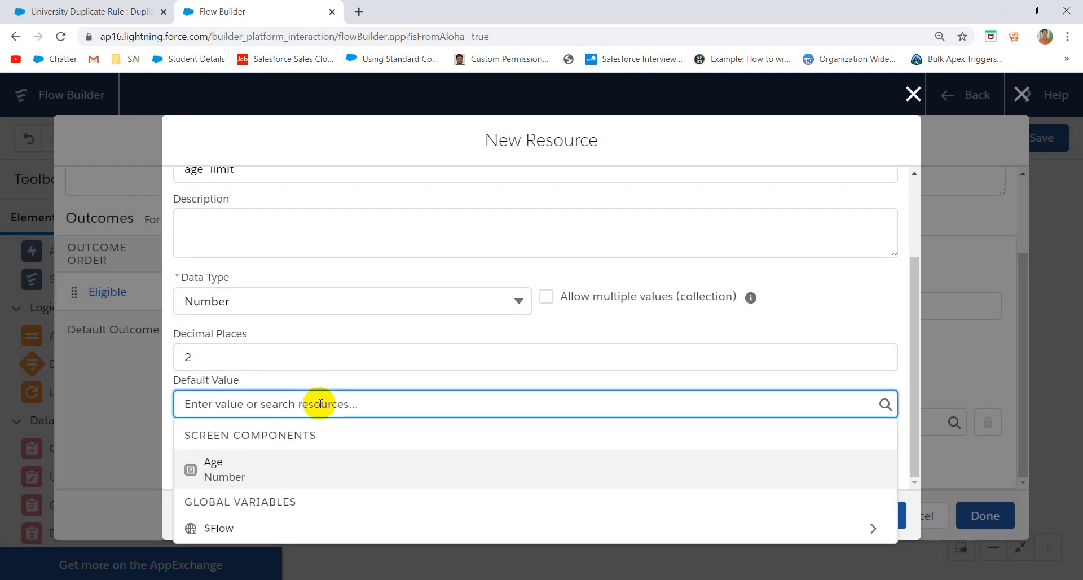
pyautogui.write('18')
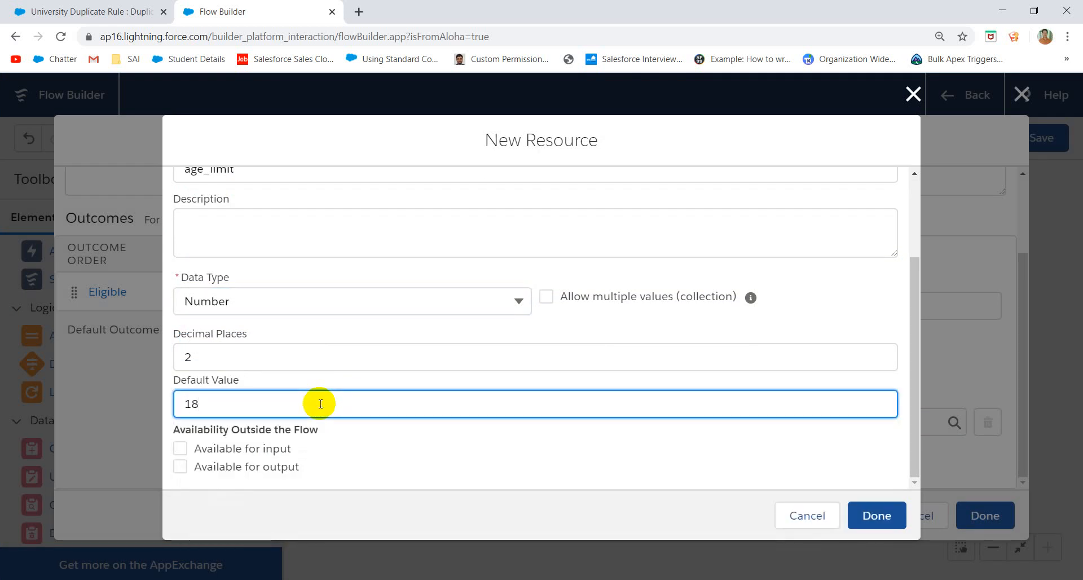
pyautogui.click(180, 449)
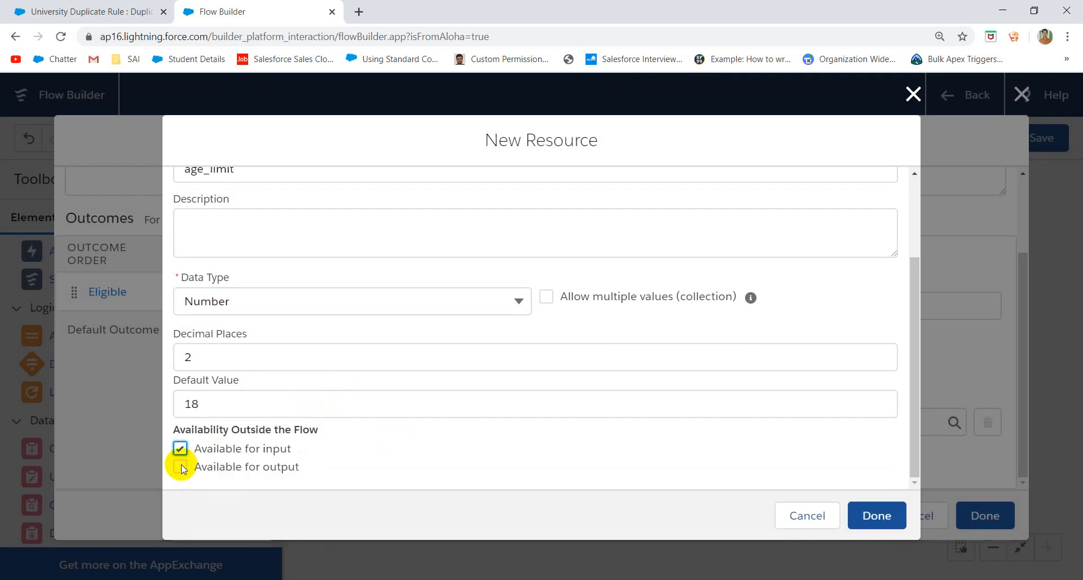
pyautogui.click(181, 467)
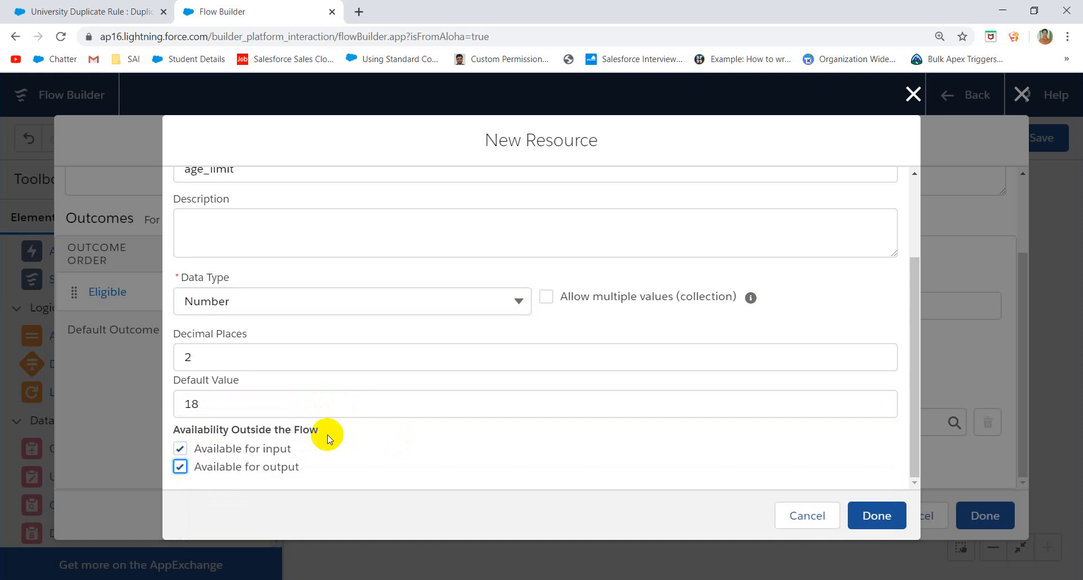
pyautogui.click(895, 525)
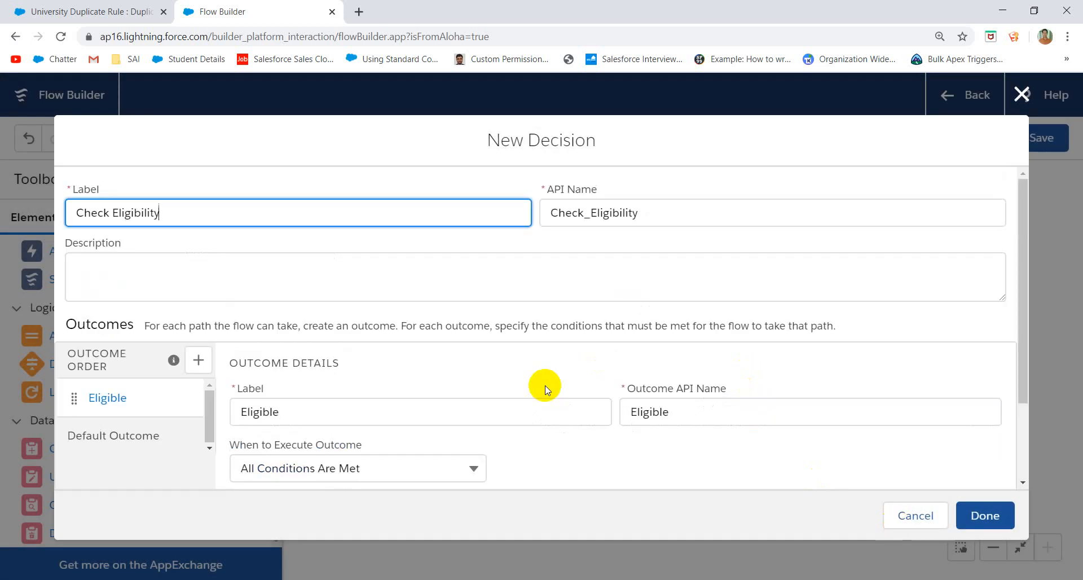
# Step: Finish the Check Eligibility decision after checking its default outcome, and connect the Welcome Message screen to it
pyautogui.scroll(-2, 508, 412)
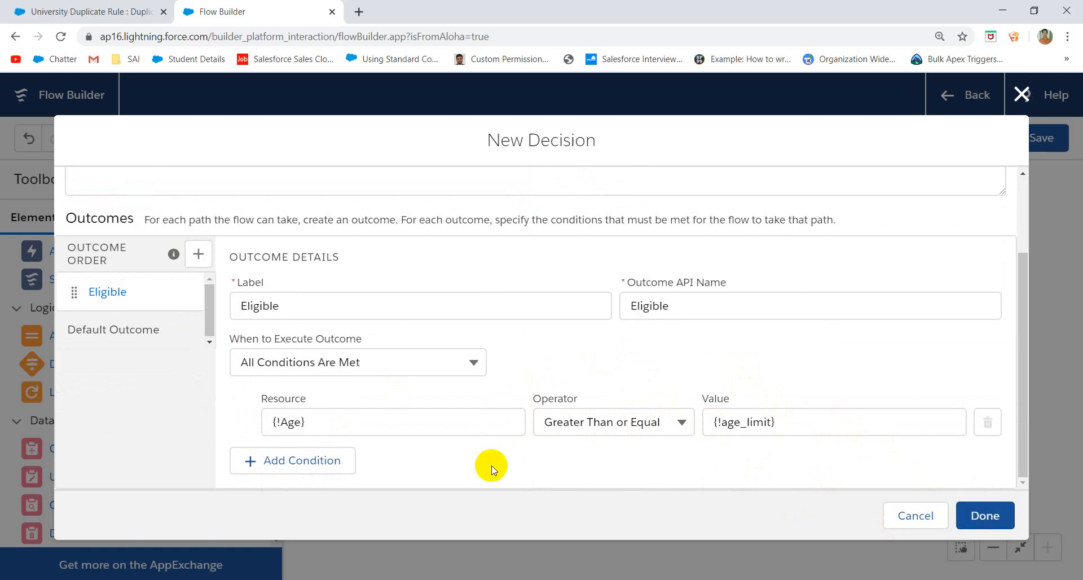
pyautogui.click(120, 328)
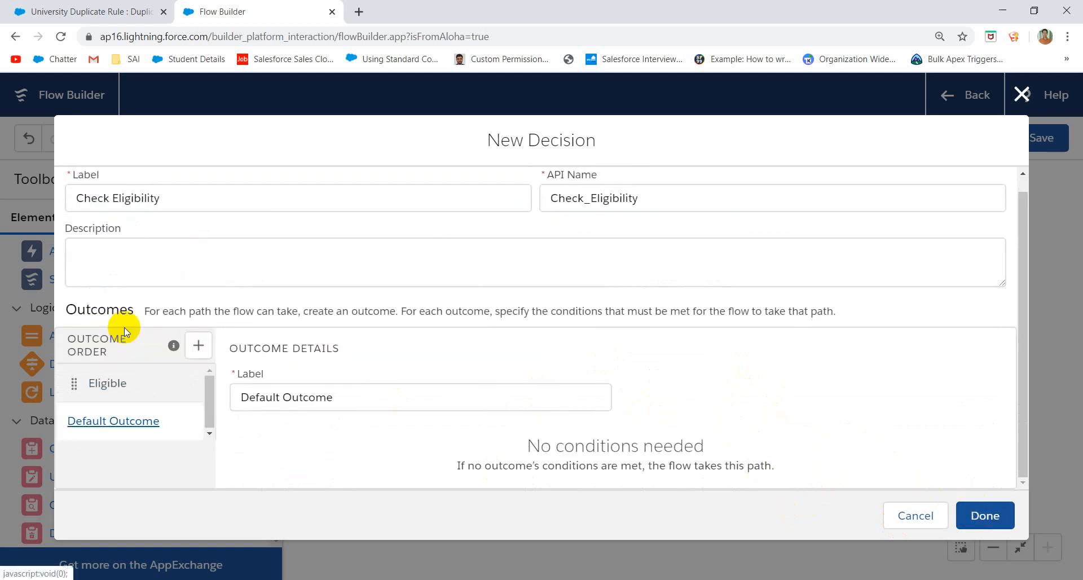
pyautogui.scroll(-1, 350, 361)
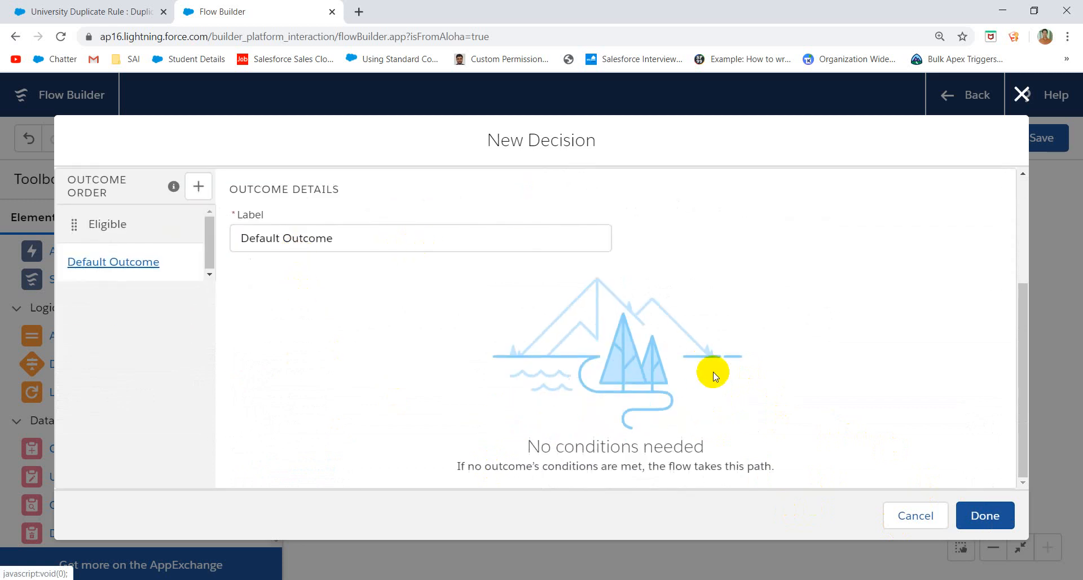
pyautogui.click(985, 515)
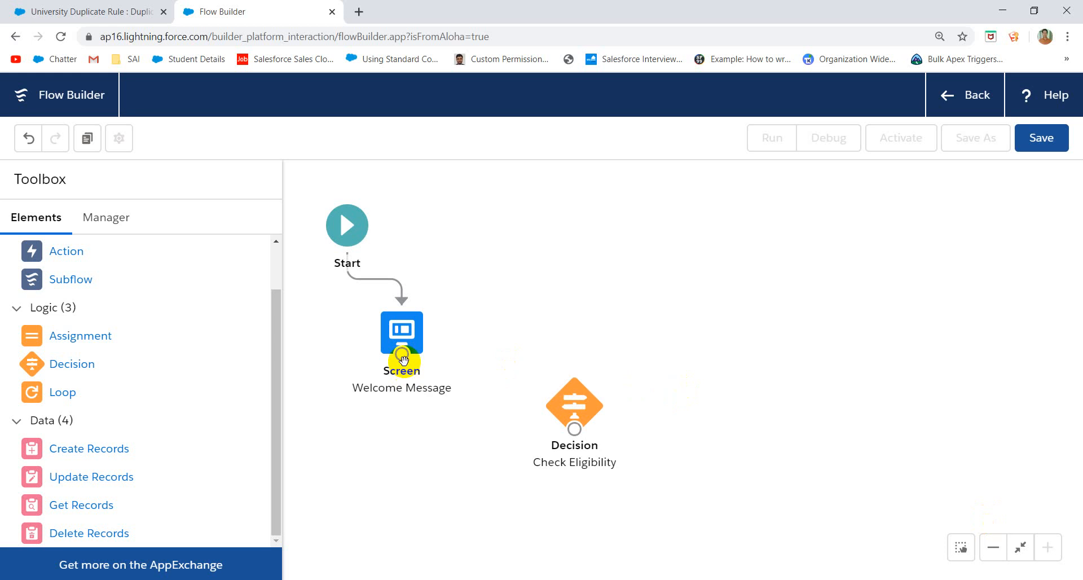
pyautogui.moveTo(401, 354); pyautogui.dragTo(580, 388)
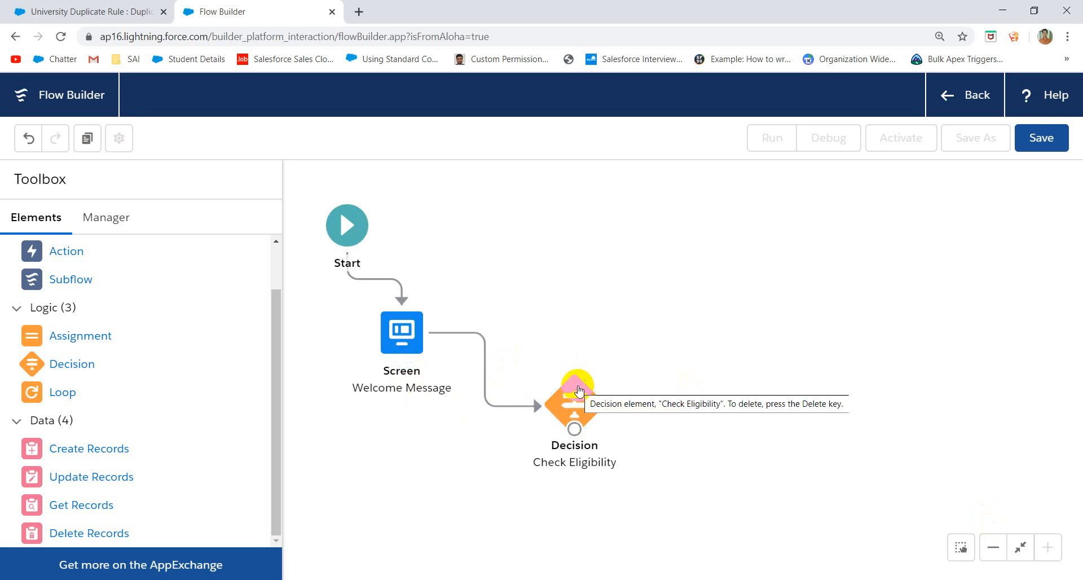
pyautogui.click(402, 339)
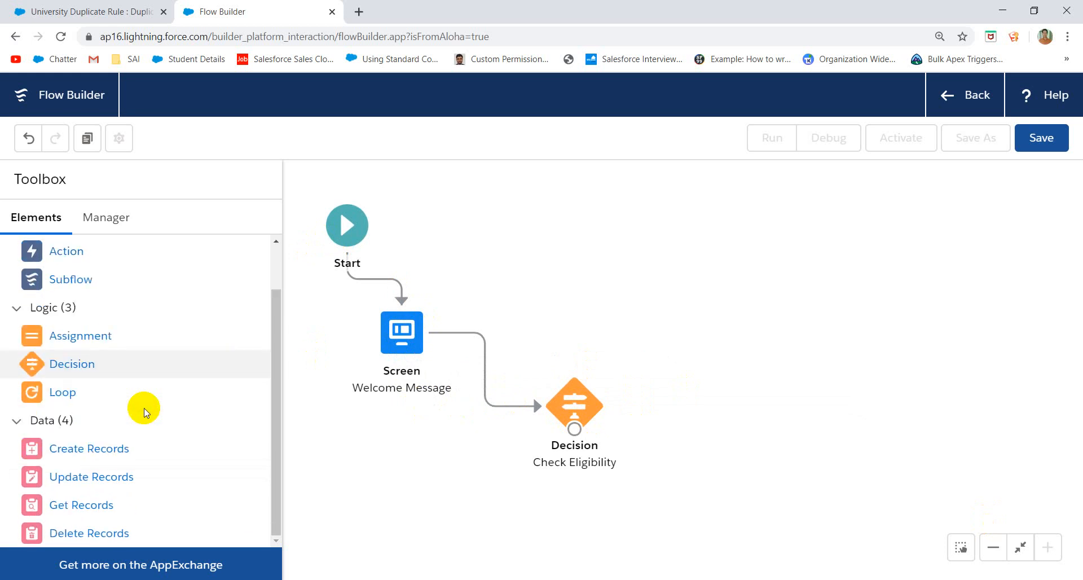
# Step: Add a new Screen element to the flow canvas beside the decision and label it "Eligible"
pyautogui.scroll(2, 142, 411)
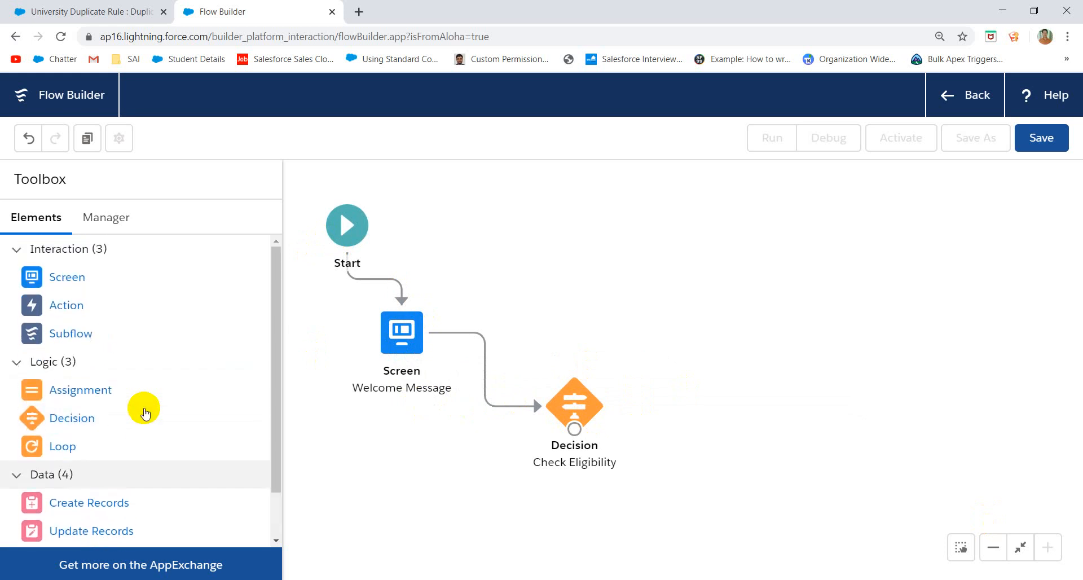
pyautogui.moveTo(62, 278); pyautogui.dragTo(814, 265)
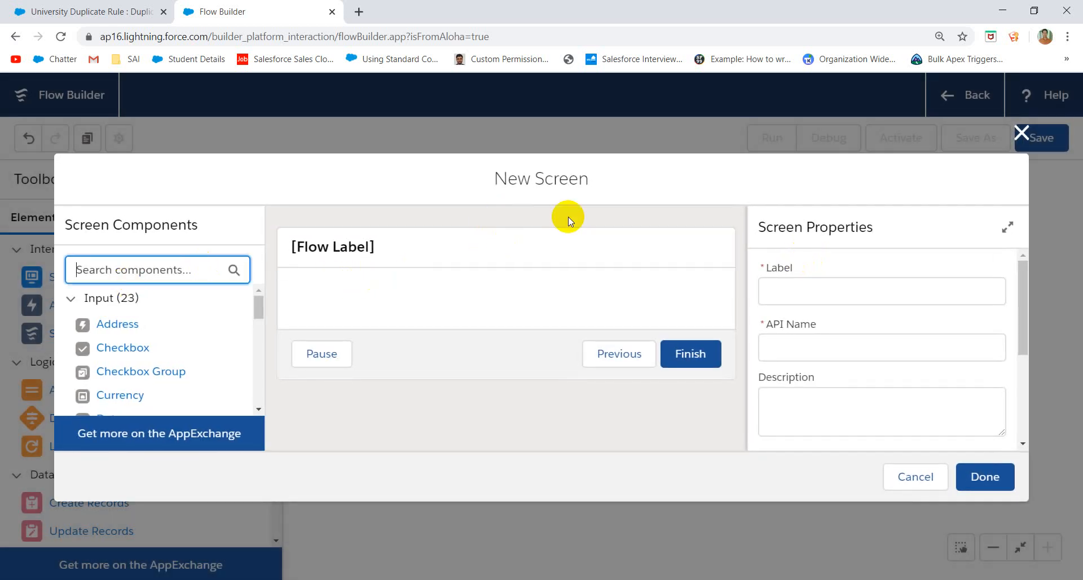
pyautogui.click(503, 247)
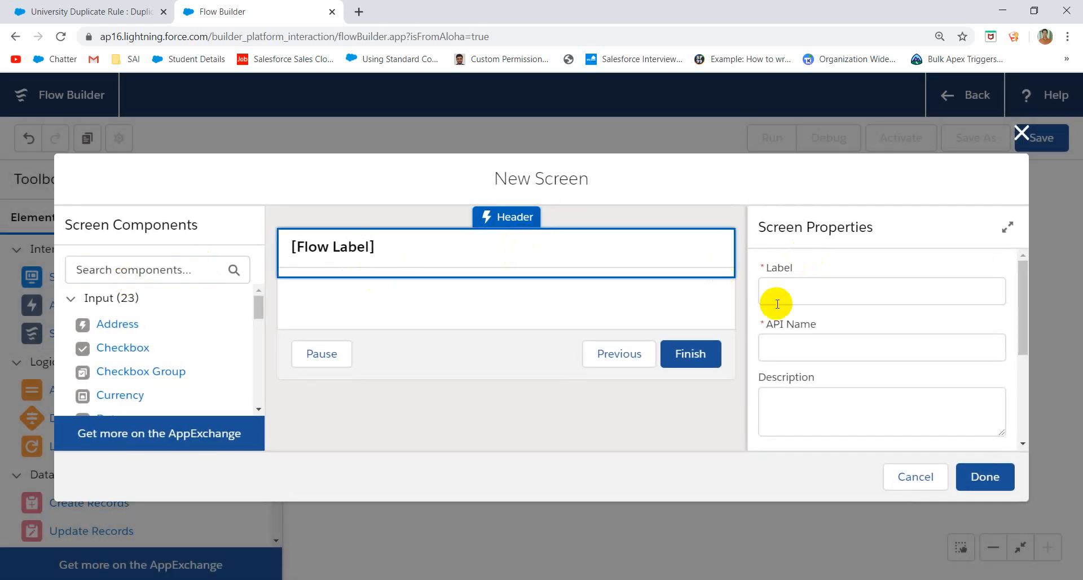
pyautogui.click(793, 293)
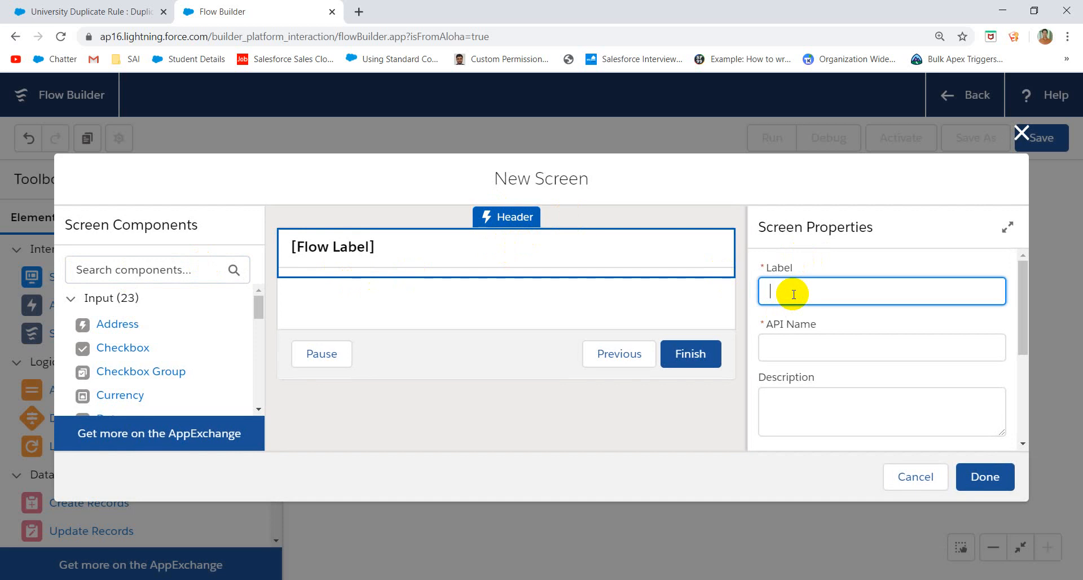
pyautogui.write('Eligible')
pyautogui.click(851, 327)
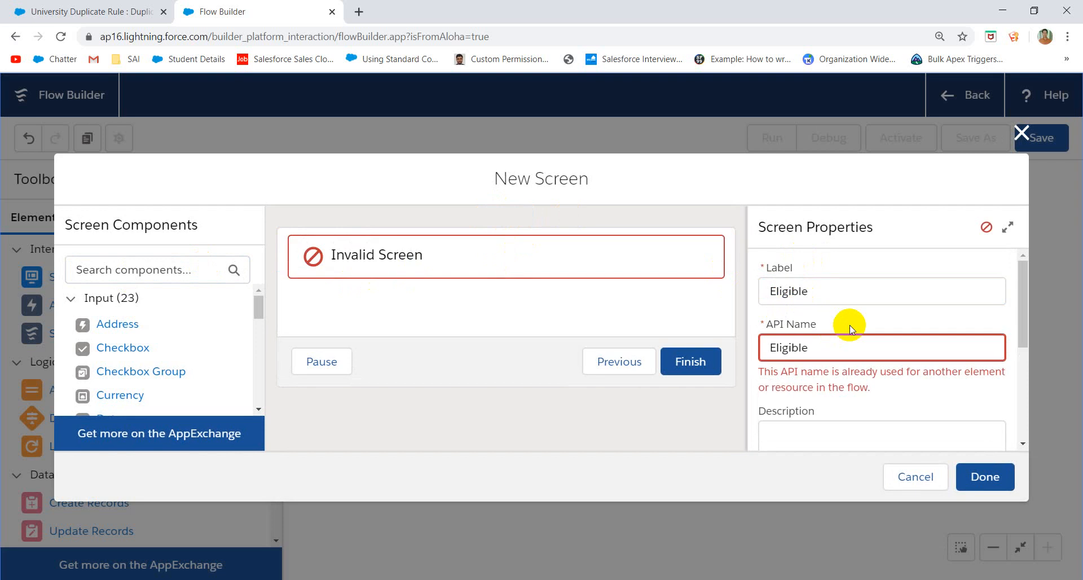
# Step: Change the new screen's label to "Eligible Vote" and its API name to "Eligible_vote"
pyautogui.click(843, 296)
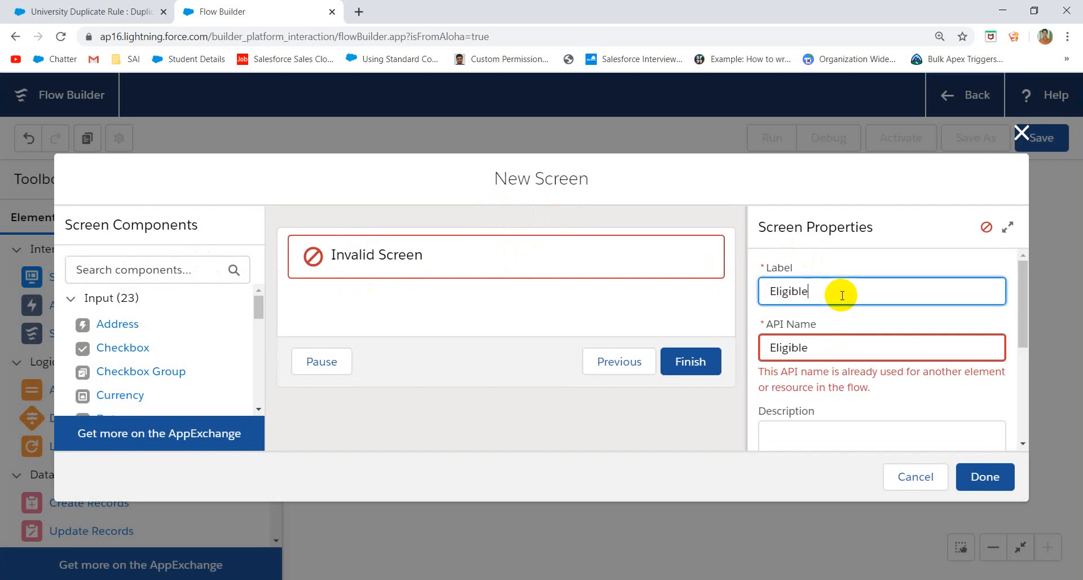
pyautogui.write('Vote')
pyautogui.doubleClick(860, 346)
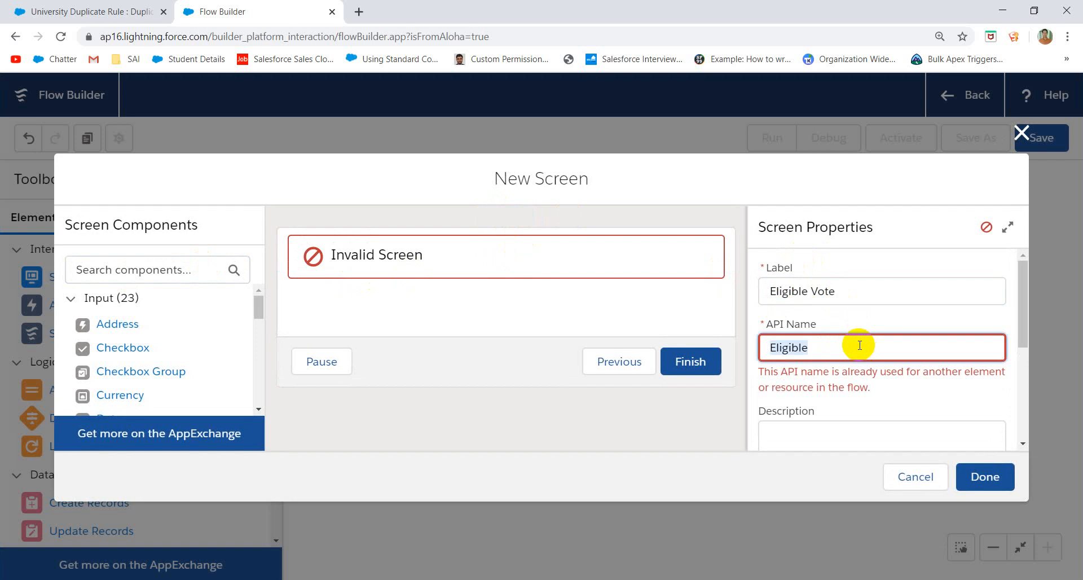
pyautogui.click(860, 345)
pyautogui.write('_vote')
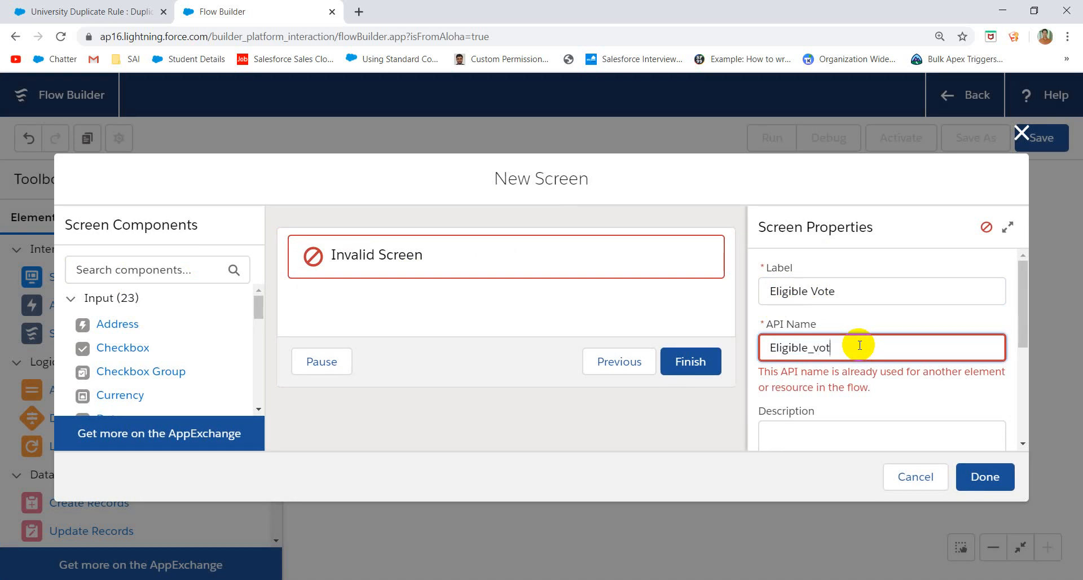
pyautogui.click(832, 402)
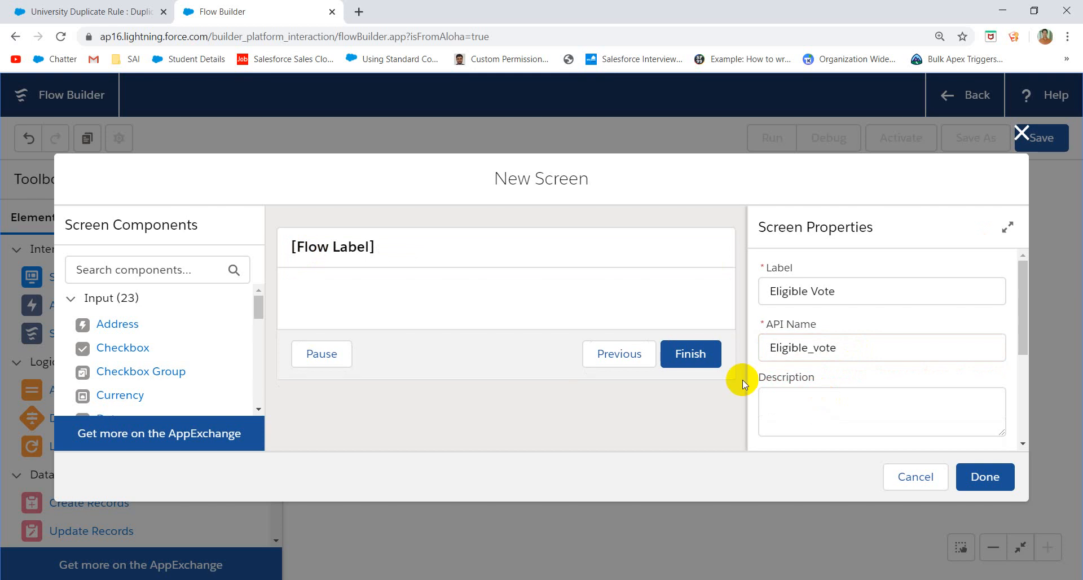
# Step: Add a Display Text component to the Eligible Vote screen and give it the API name "Success"
pyautogui.scroll(-3, 832, 374)
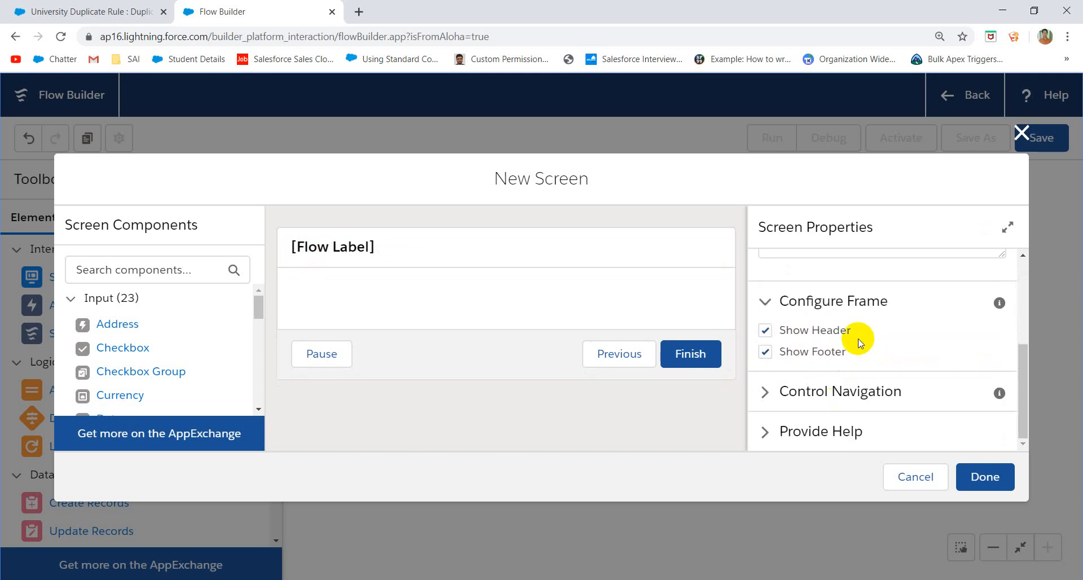
pyautogui.scroll(3, 857, 339)
pyautogui.scroll(-3, 858, 340)
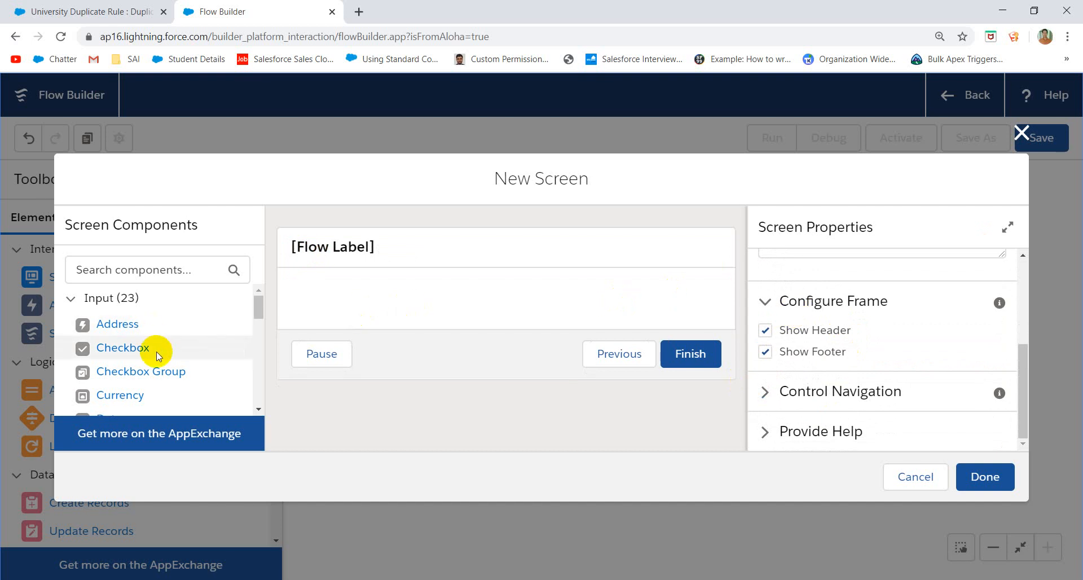
pyautogui.scroll(-2, 158, 355)
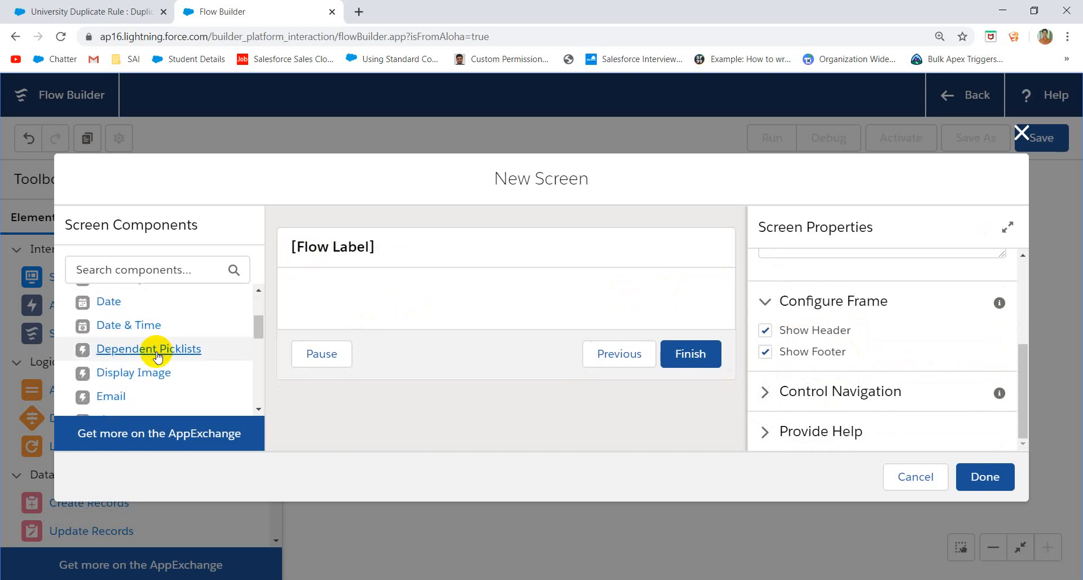
pyautogui.scroll(-2, 158, 354)
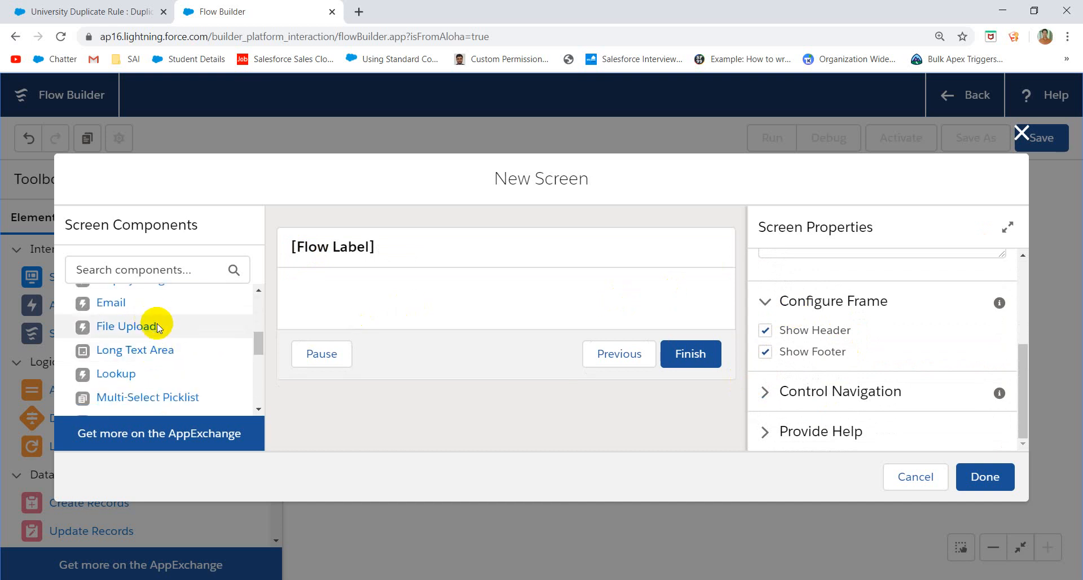
pyautogui.scroll(-2, 170, 346)
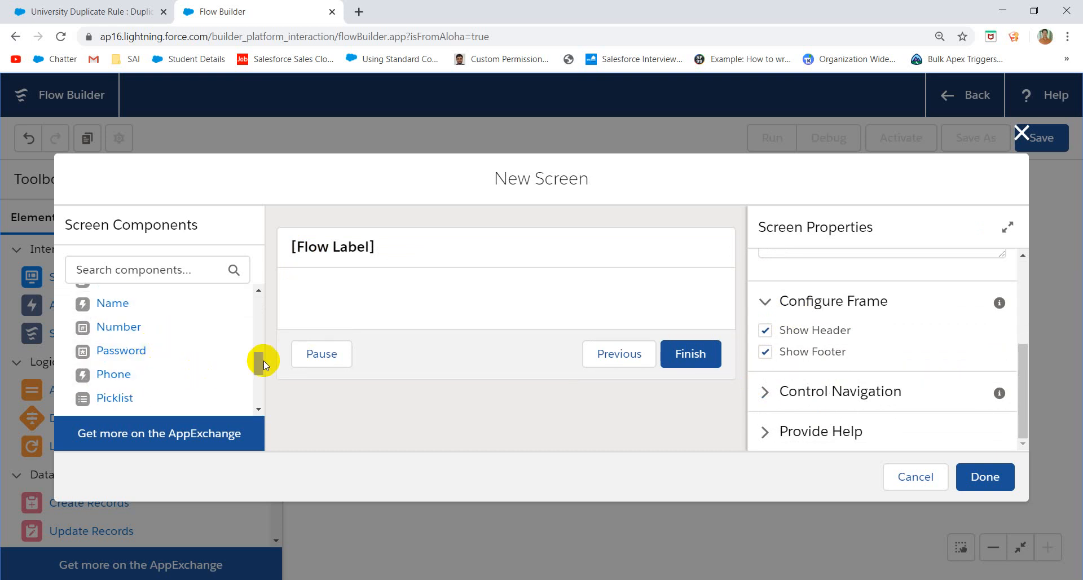
pyautogui.moveTo(262, 361); pyautogui.dragTo(257, 391)
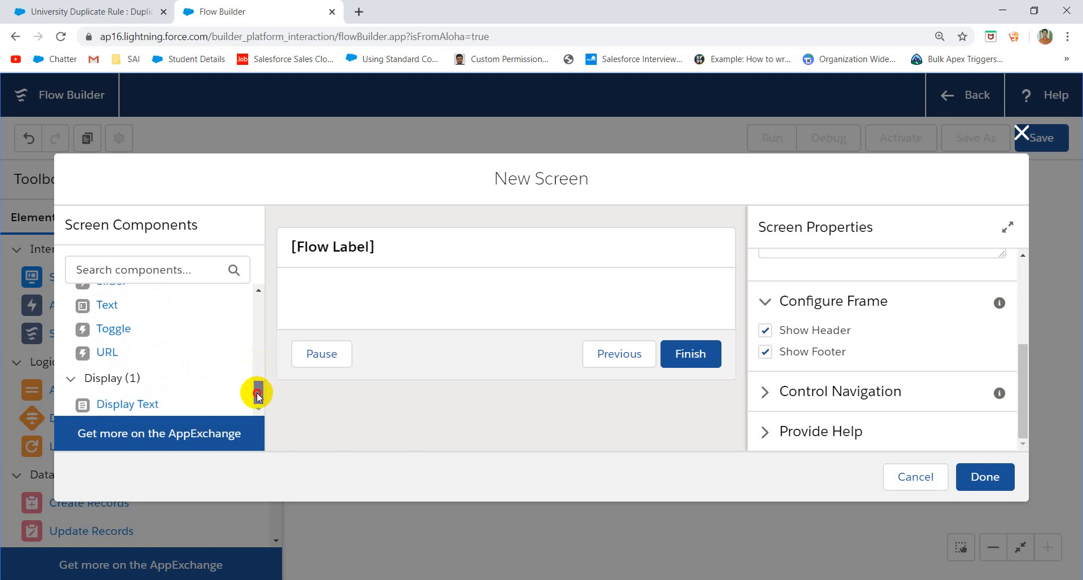
pyautogui.moveTo(159, 414); pyautogui.dragTo(483, 292)
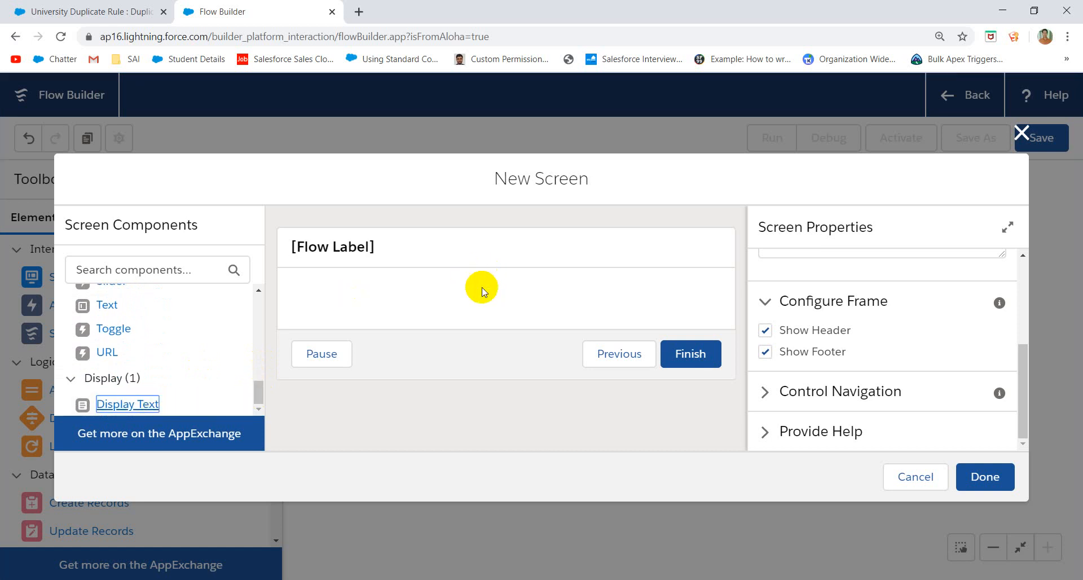
pyautogui.moveTo(138, 401); pyautogui.dragTo(399, 290)
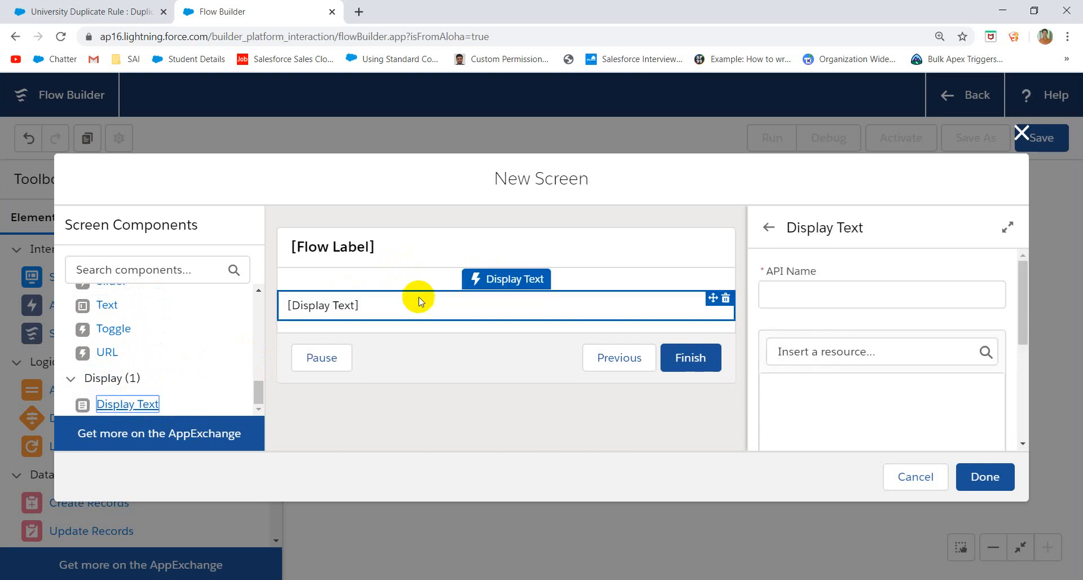
pyautogui.click(412, 314)
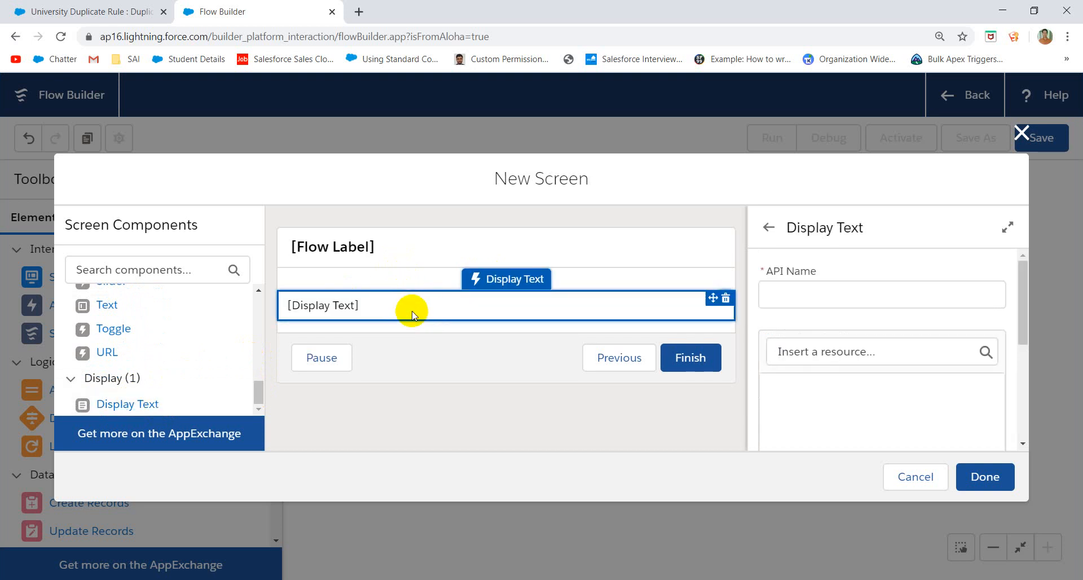
pyautogui.click(818, 297)
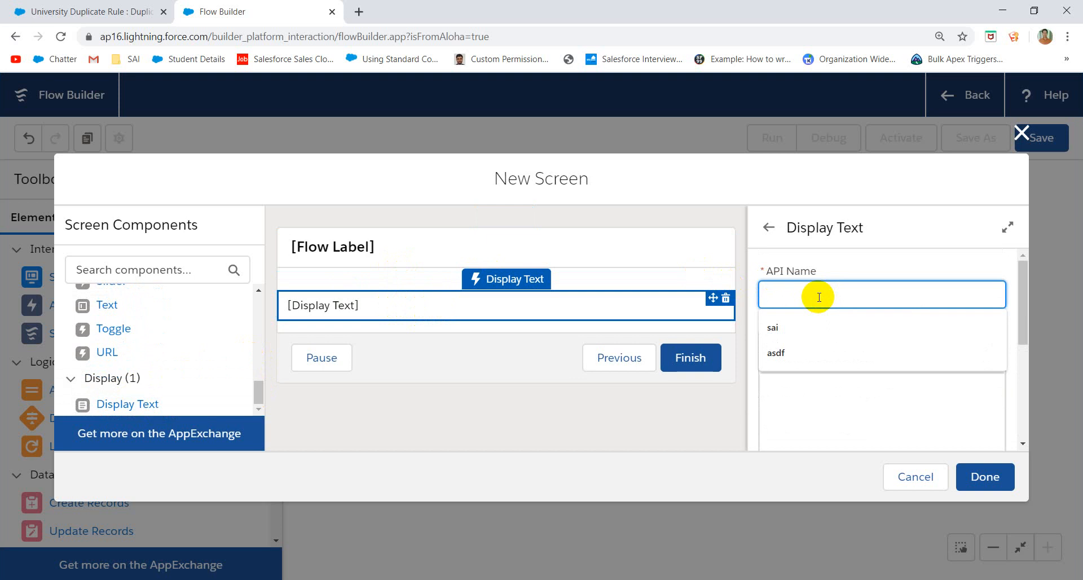
pyautogui.write('Success')
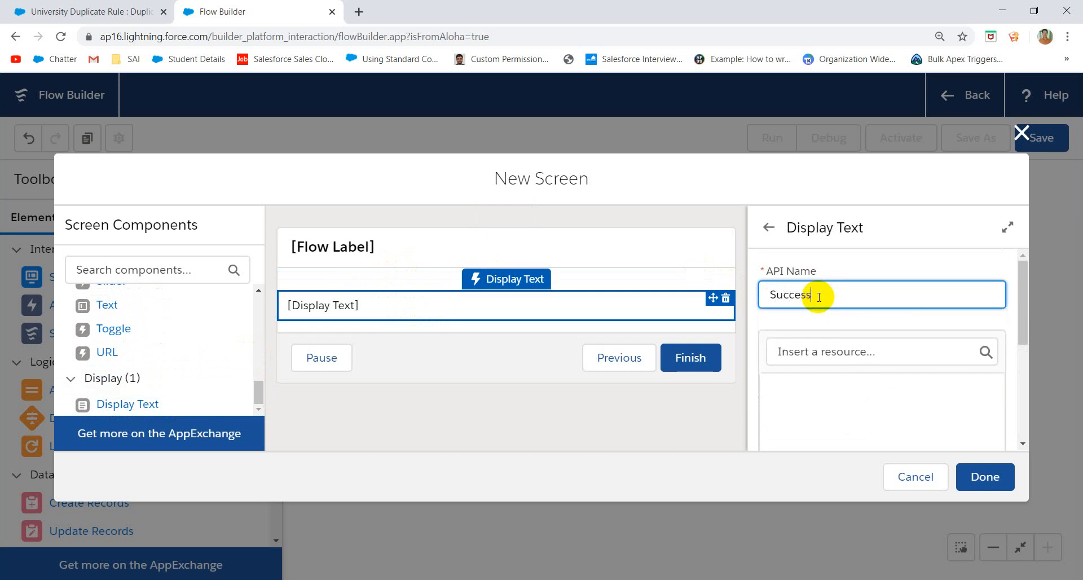
# Step: Insert the Name screen component into the display text and complete the message as "Hi {!Name} is eligible for vote."
pyautogui.click(913, 405)
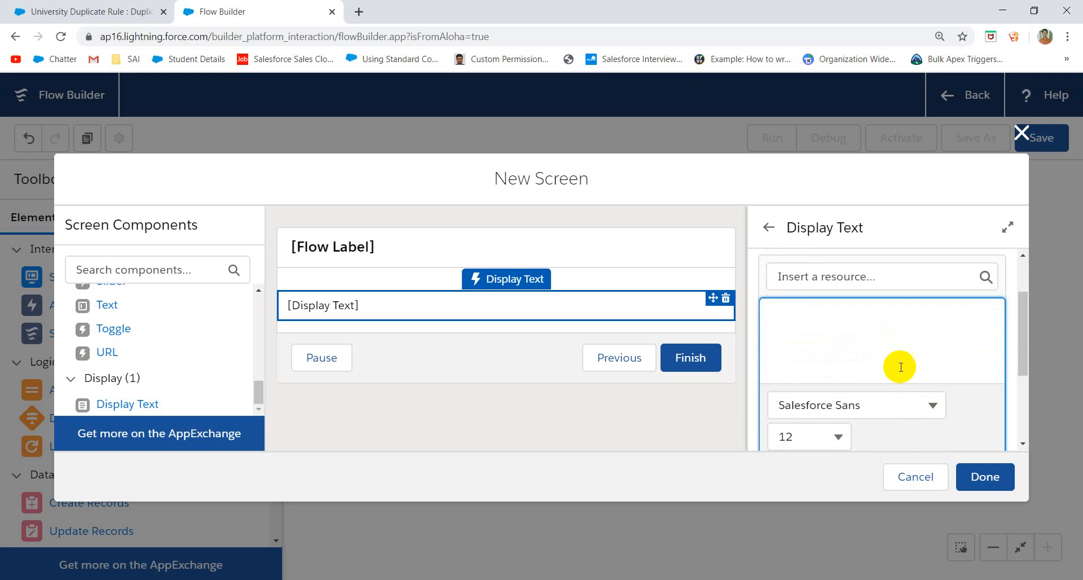
pyautogui.click(866, 276)
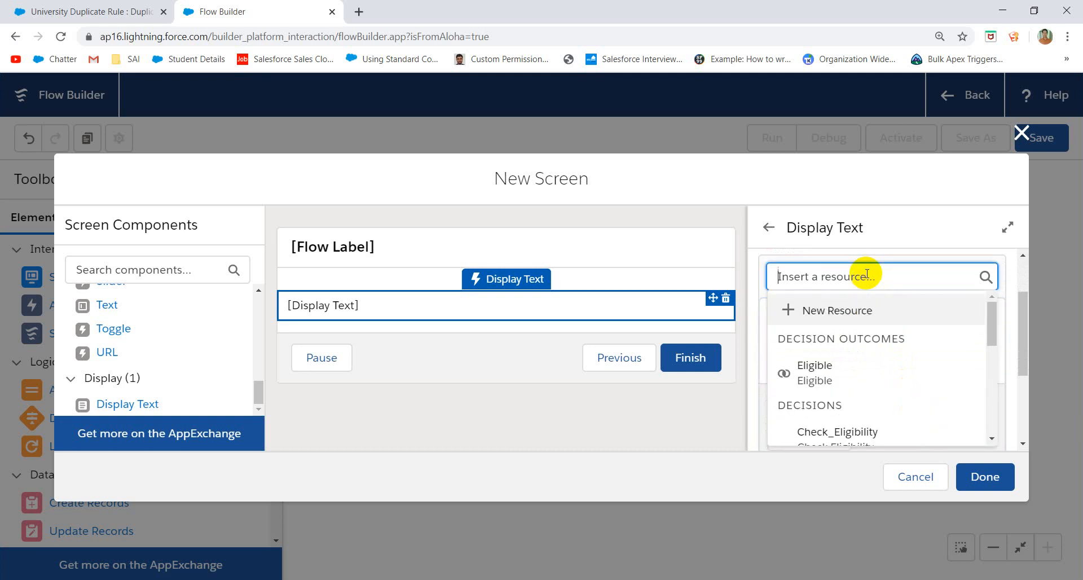
pyautogui.scroll(-4, 858, 326)
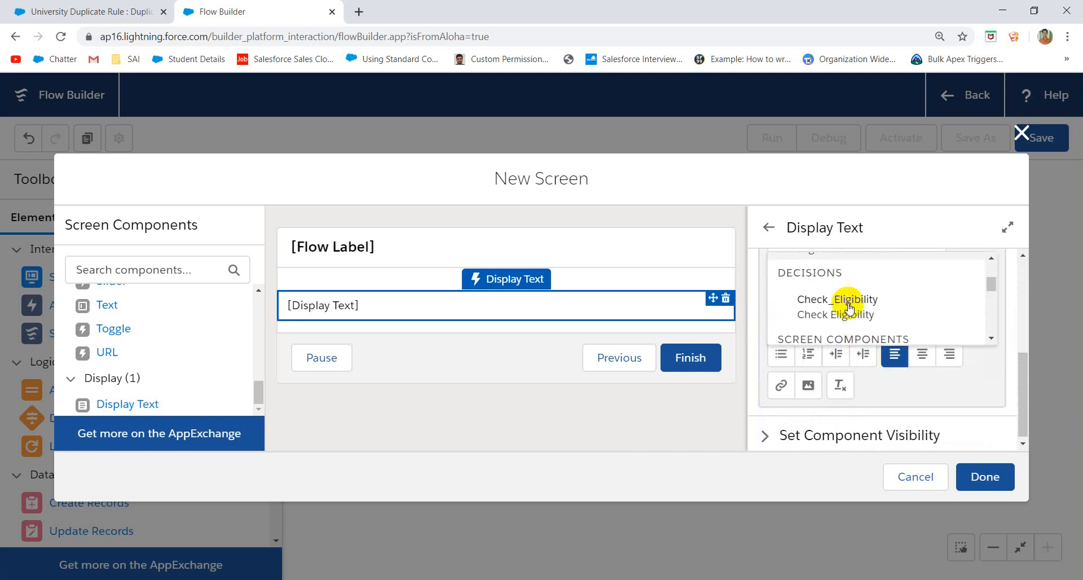
pyautogui.scroll(-2, 850, 307)
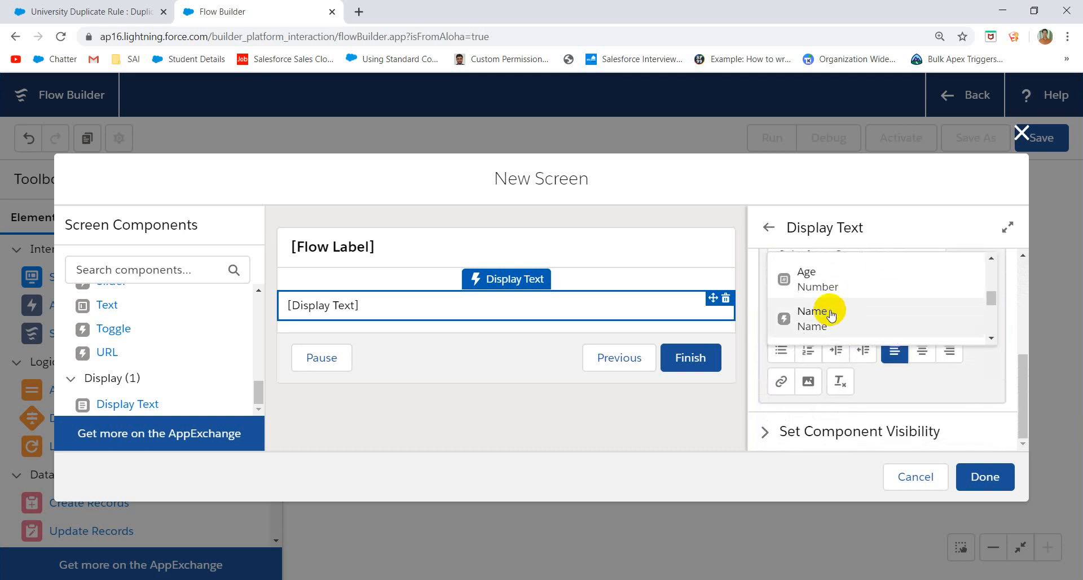
pyautogui.click(831, 315)
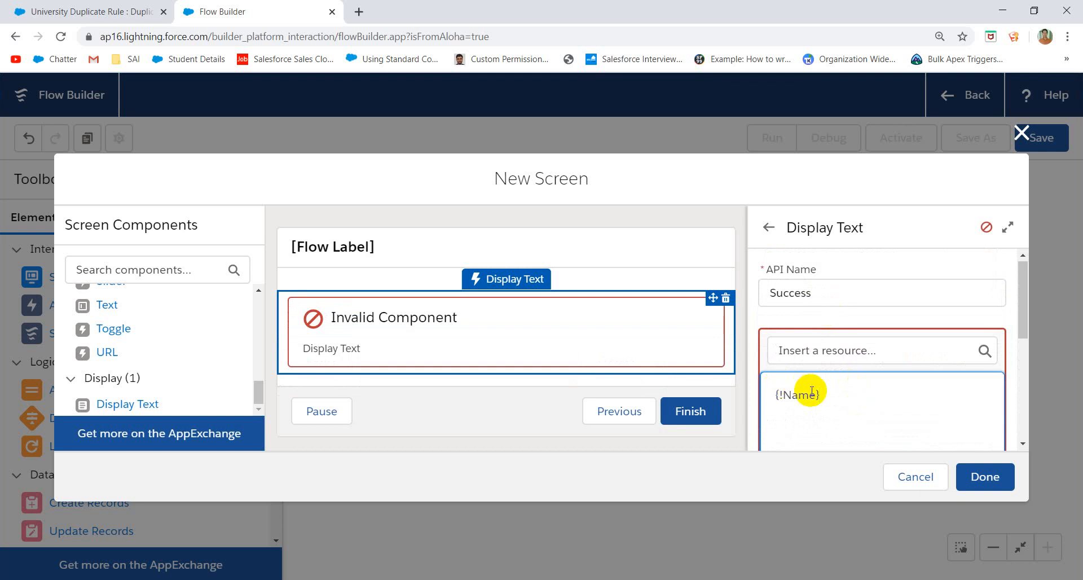
pyautogui.click(773, 396)
pyautogui.write('Hi {!Name}')
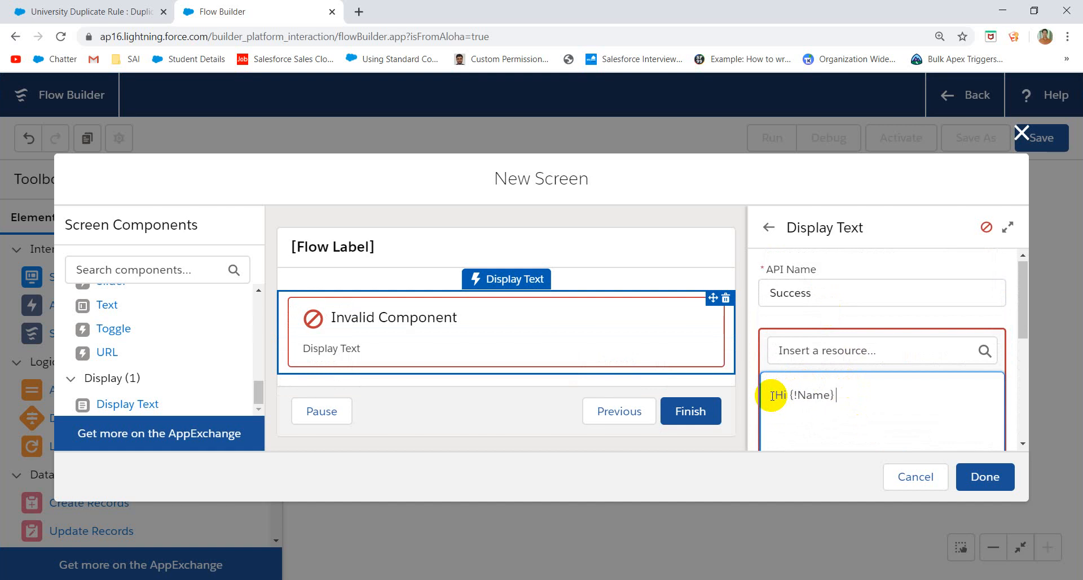
pyautogui.write(' is eligible for vote.')
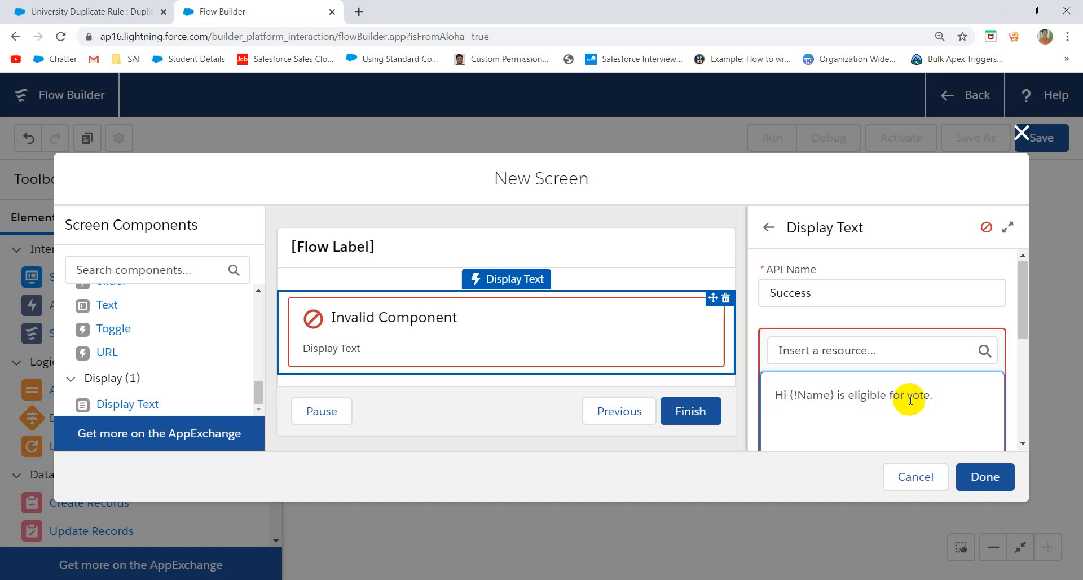
# Step: Append the sentence "Your age is {!Age}." to the display text, inserting the Age screen component as the resource
pyautogui.write(' You')
pyautogui.write('r age')
pyautogui.press('BackSpace')
pyautogui.write('age is')
pyautogui.click(960, 352)
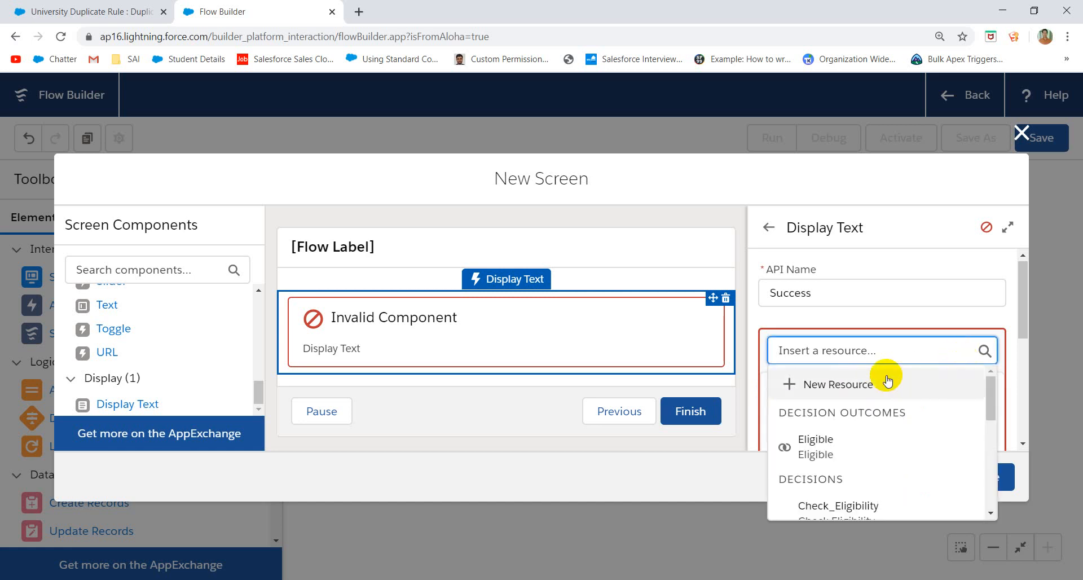
pyautogui.scroll(-5, 866, 428)
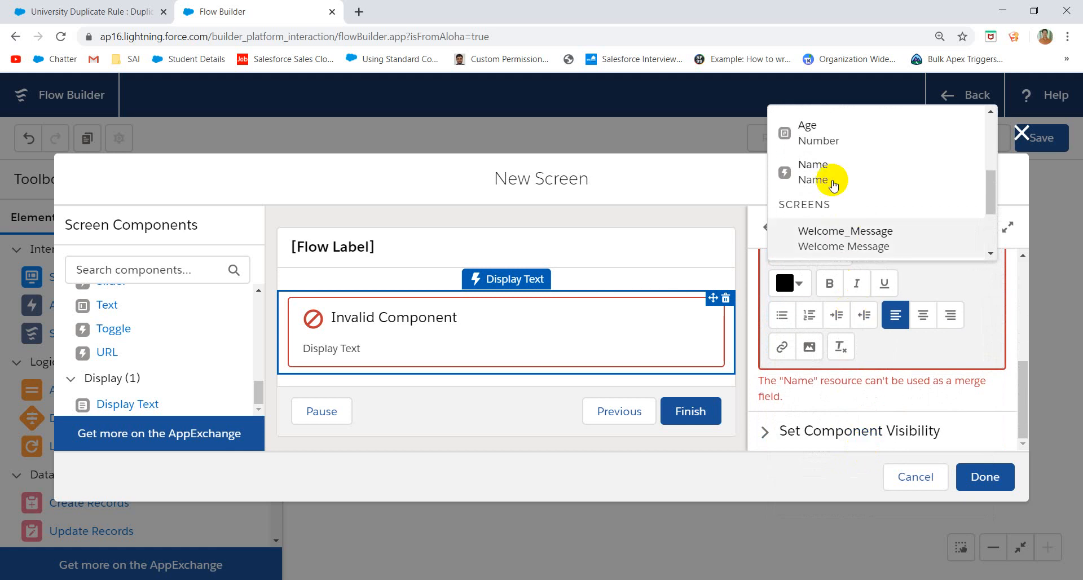
pyautogui.click(819, 133)
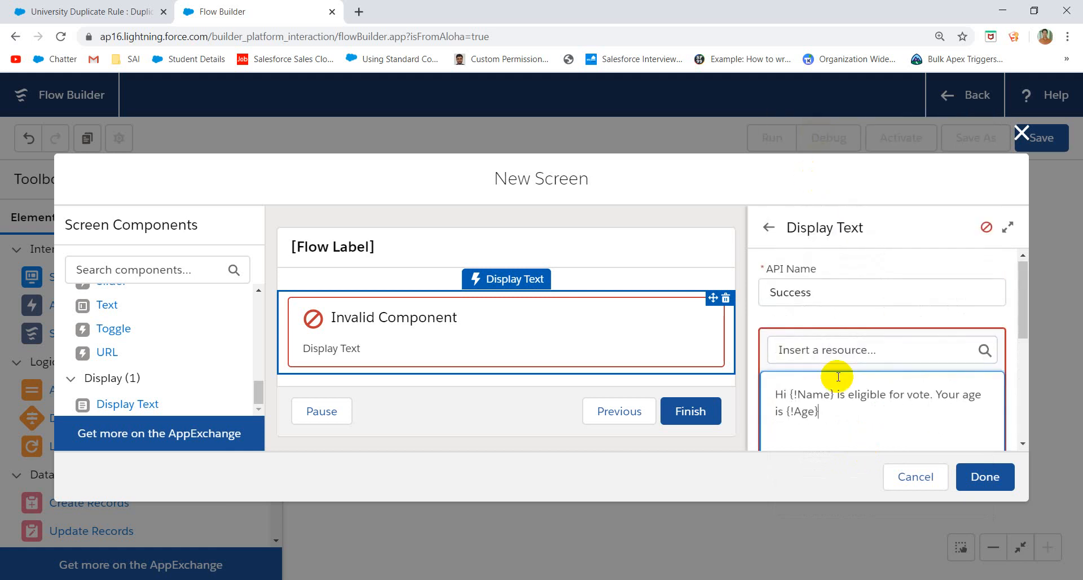
# Step: Try to finish the Eligible Vote screen, rechecking the Display Text component's message between attempts
pyautogui.click(980, 479)
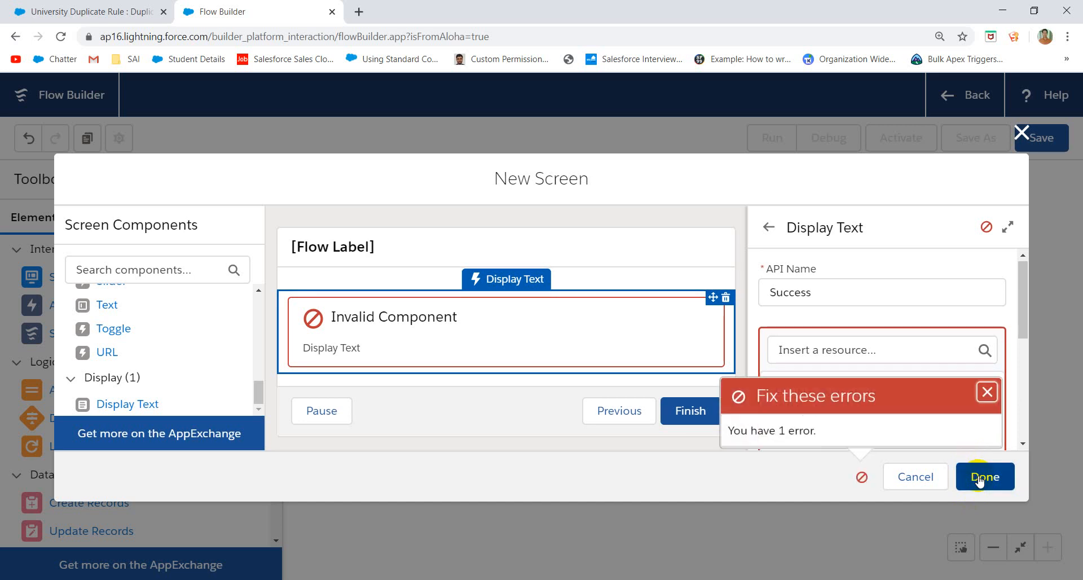
pyautogui.click(988, 391)
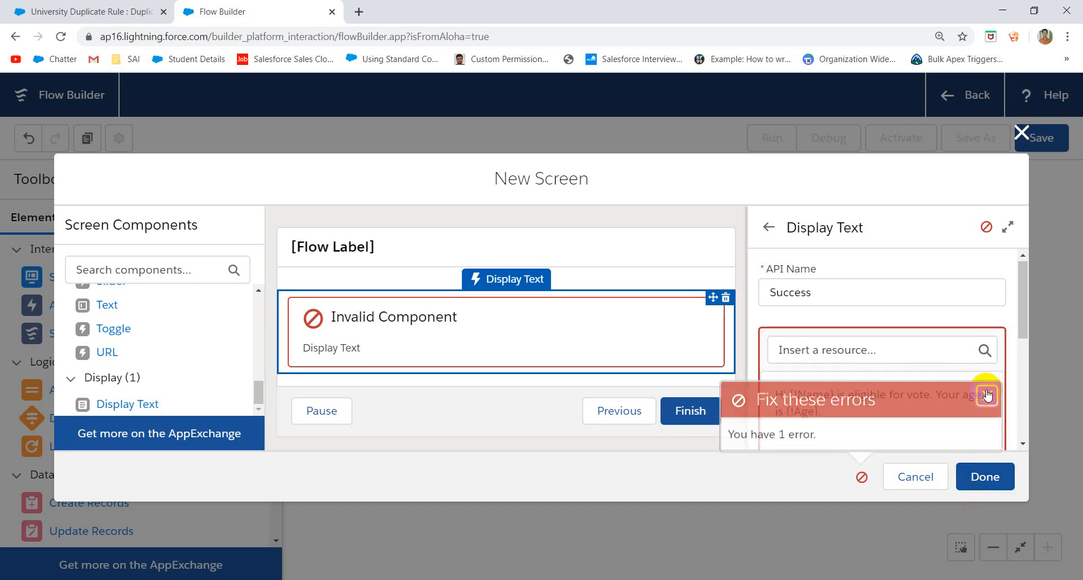
pyautogui.click(905, 399)
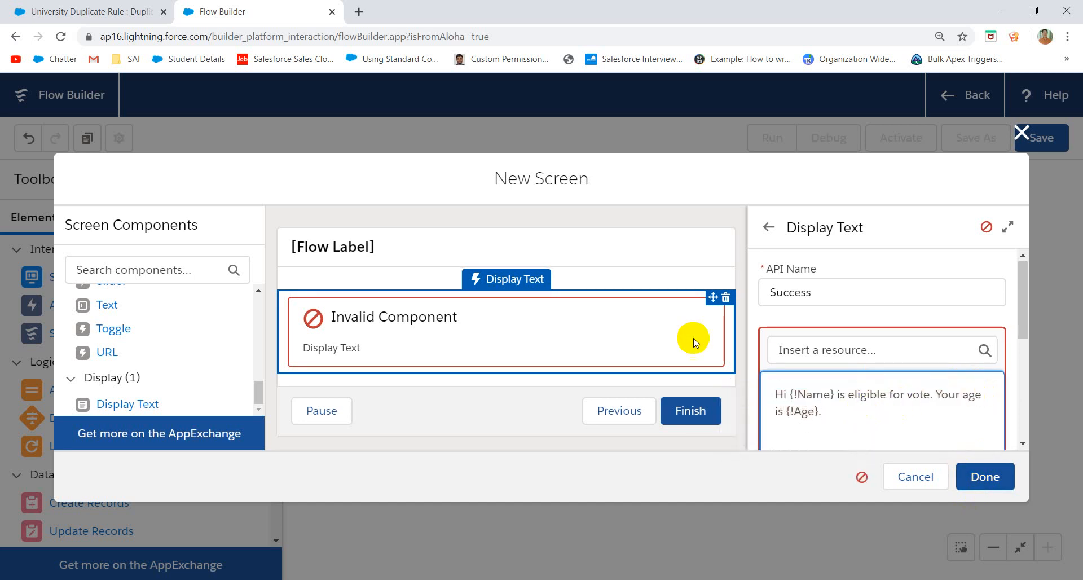
pyautogui.click(647, 304)
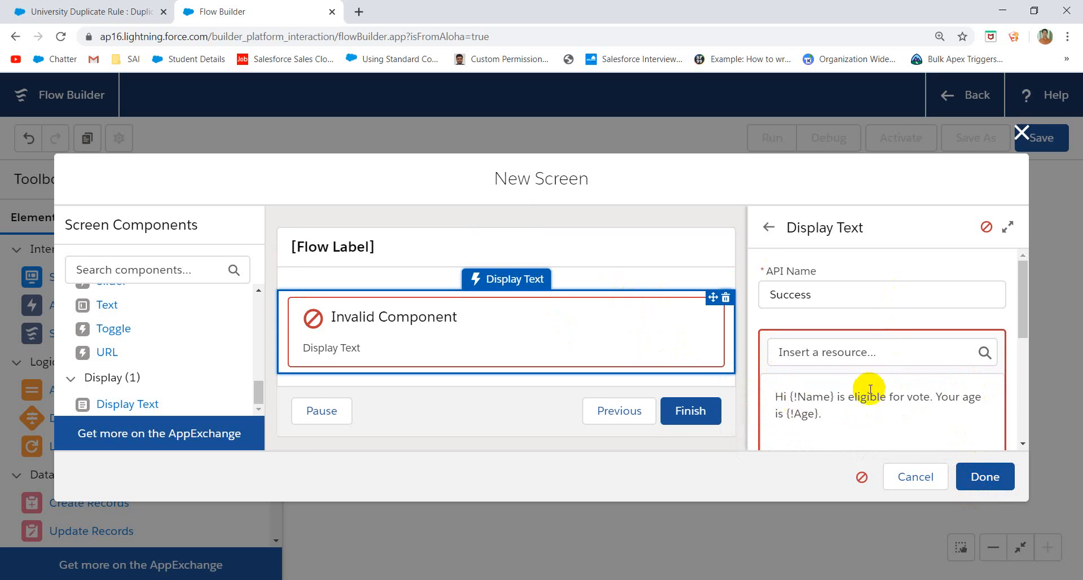
pyautogui.click(983, 476)
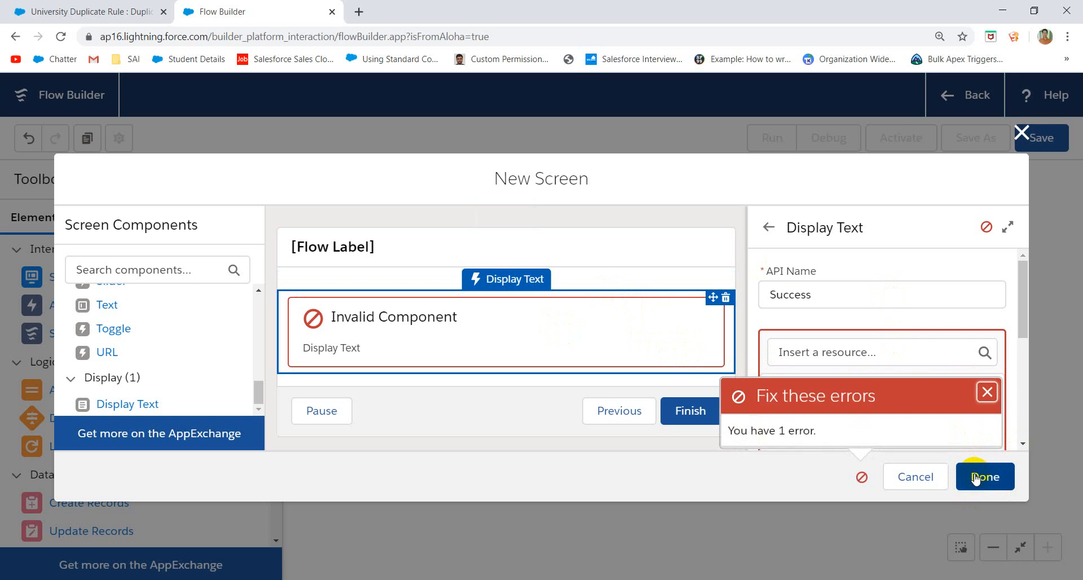
# Step: Check the invalid Display Text component on the Eligible Vote screen and dismiss the error notice
pyautogui.click(896, 426)
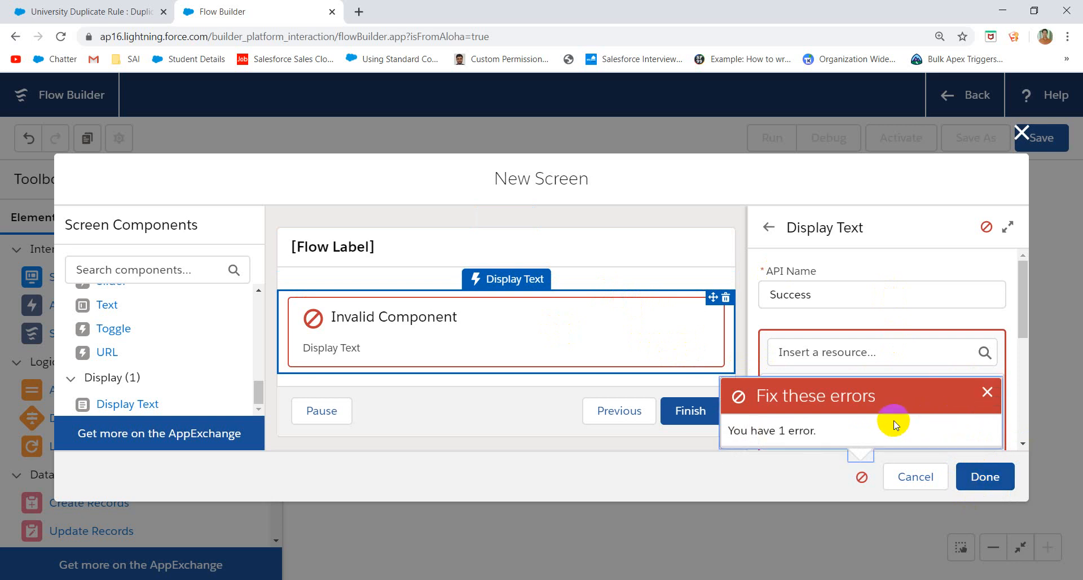
pyautogui.moveTo(1023, 293); pyautogui.dragTo(1021, 418)
pyautogui.click(987, 391)
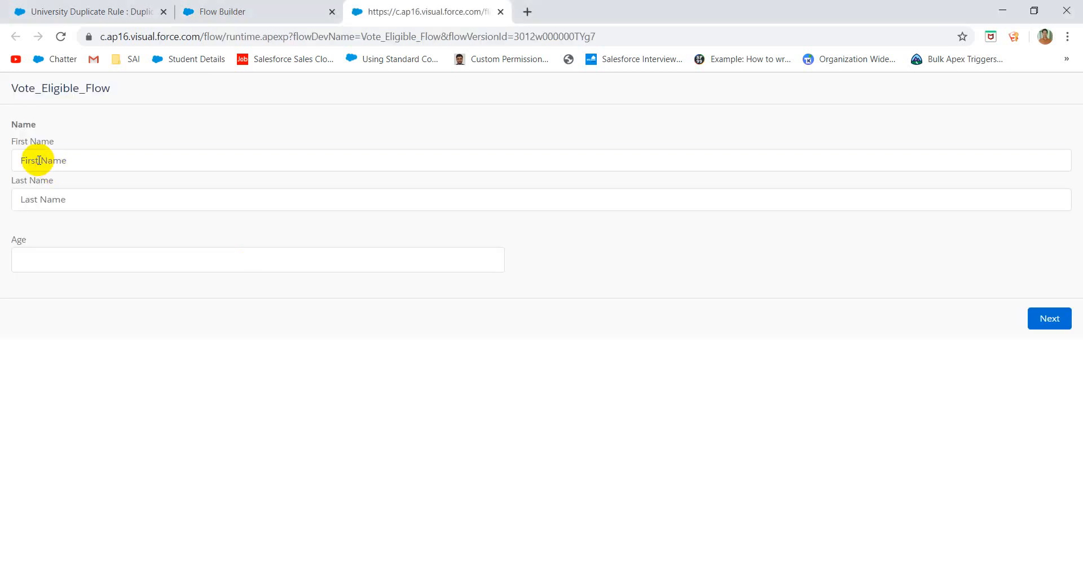
# Step: Test the running flow with first name "Test", last name "last" and age 30, through to its finish
pyautogui.click(38, 161)
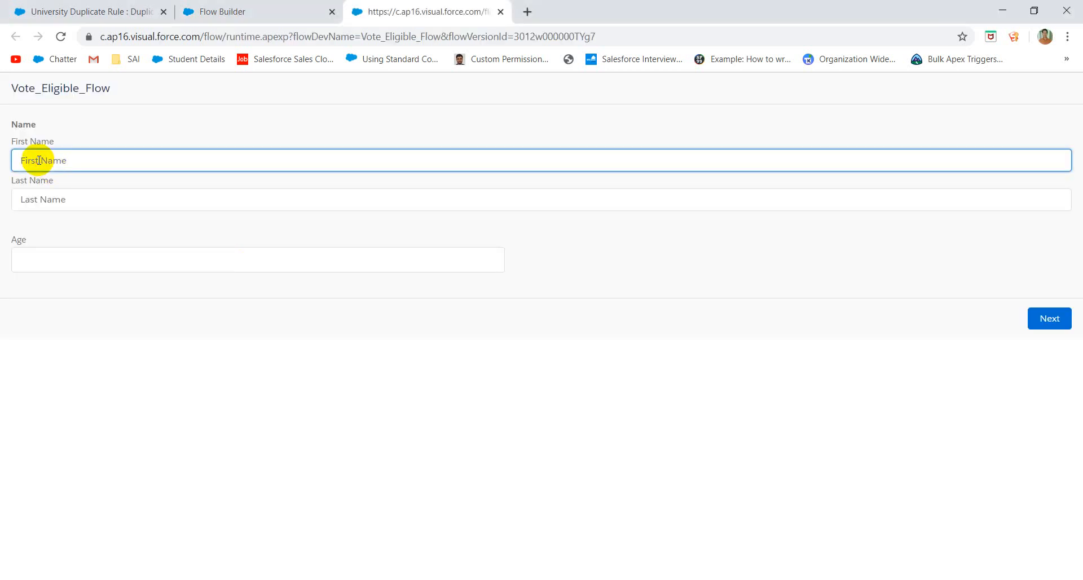
pyautogui.write('Test')
pyautogui.click(61, 195)
pyautogui.write('last')
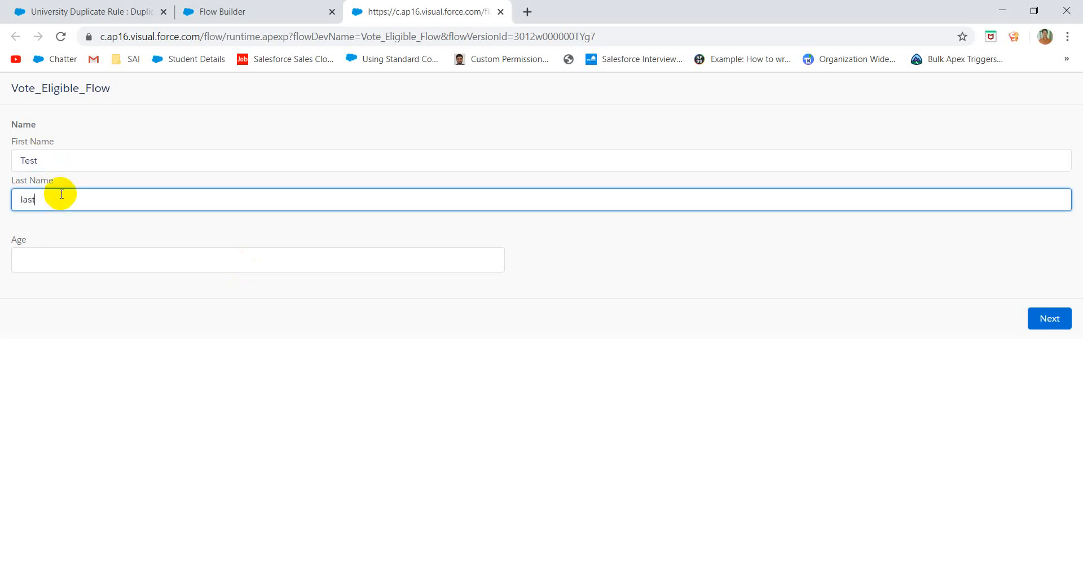
pyautogui.click(73, 262)
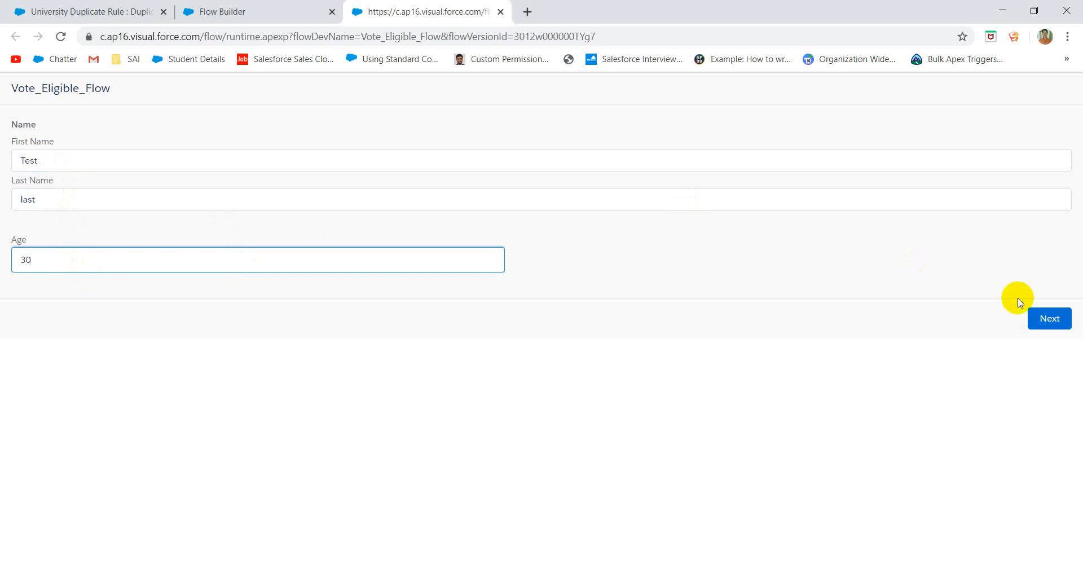
pyautogui.click(1049, 319)
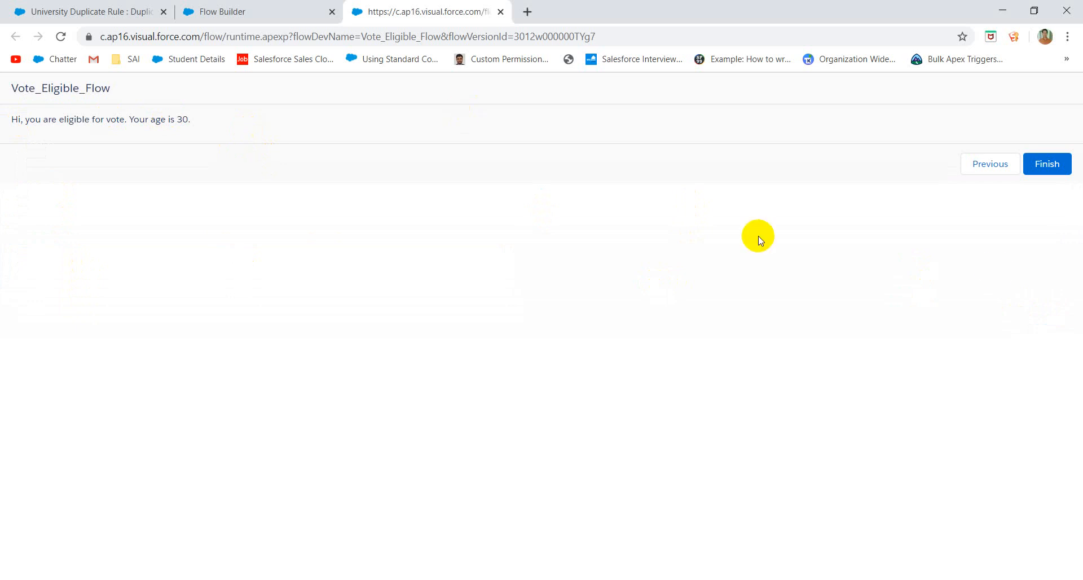
pyautogui.click(1048, 162)
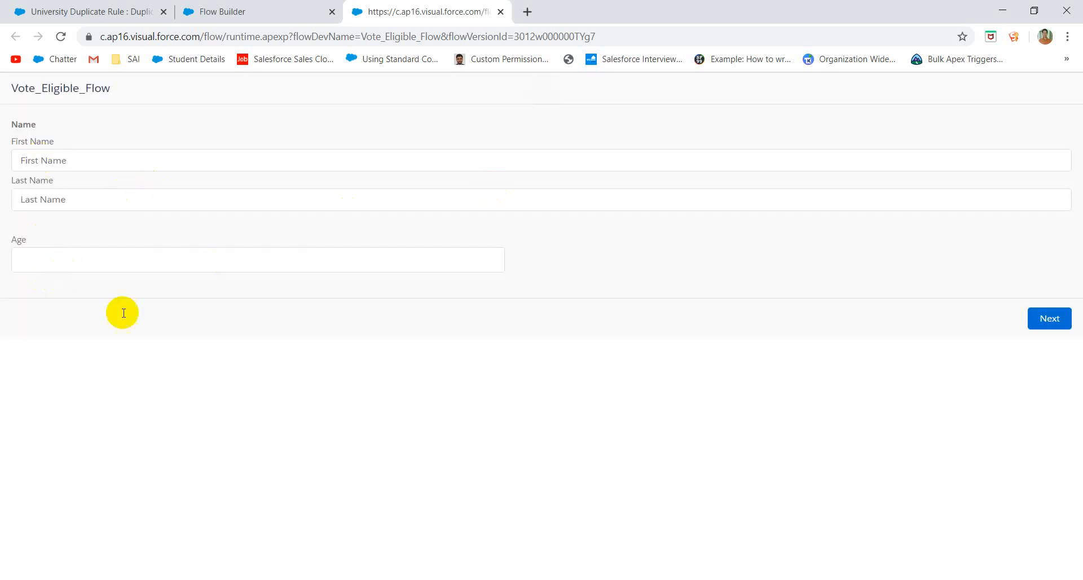
# Step: Test the flow again with first name "jhgjh", last name "hjhkj" and age 12, and close the test run
pyautogui.click(125, 163)
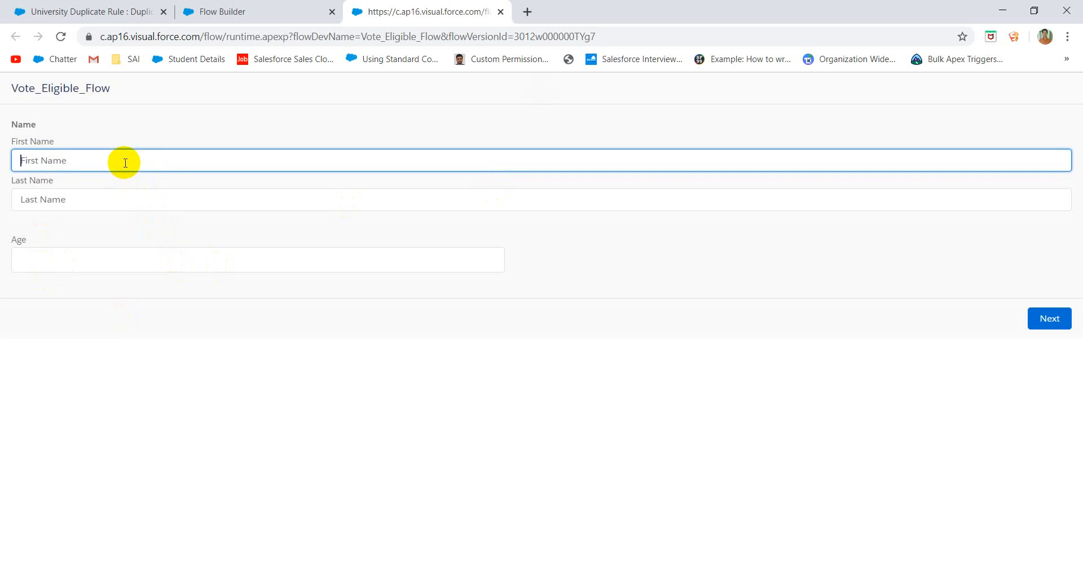
pyautogui.write('jhgjh')
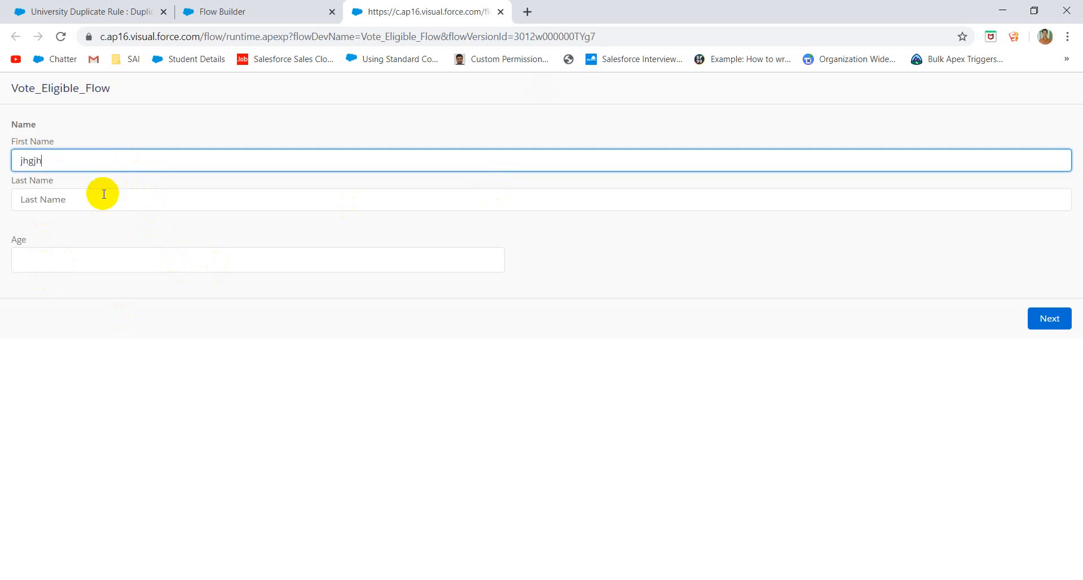
pyautogui.click(108, 204)
pyautogui.write('hjhkj')
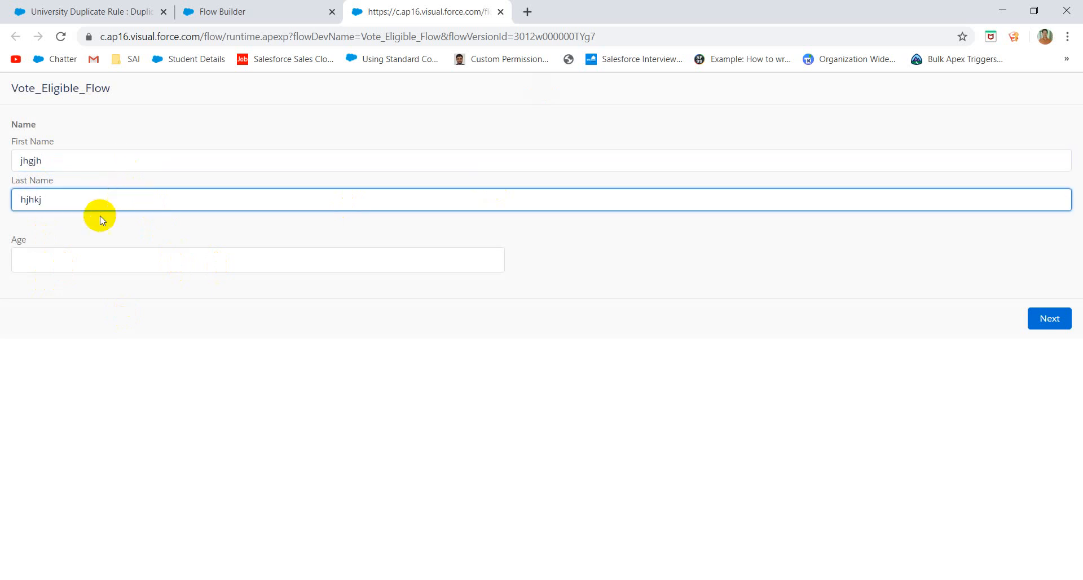
pyautogui.click(73, 259)
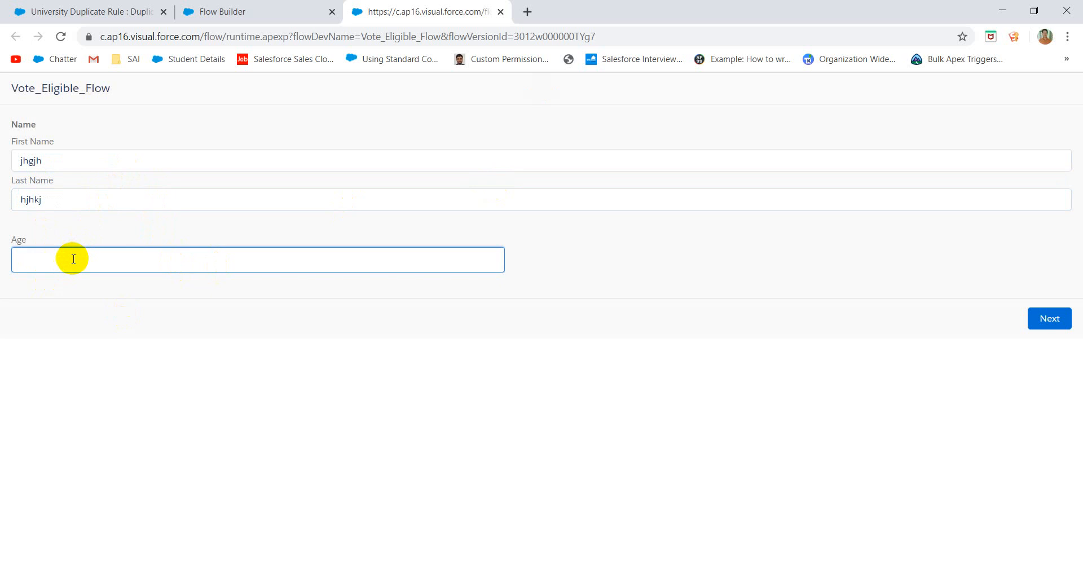
pyautogui.write('12')
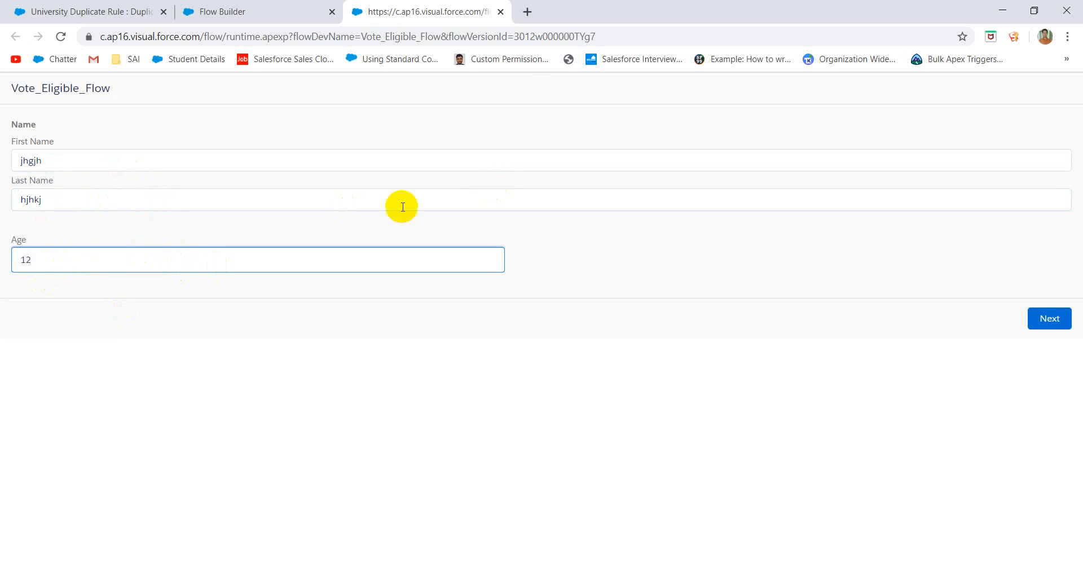
pyautogui.click(1053, 328)
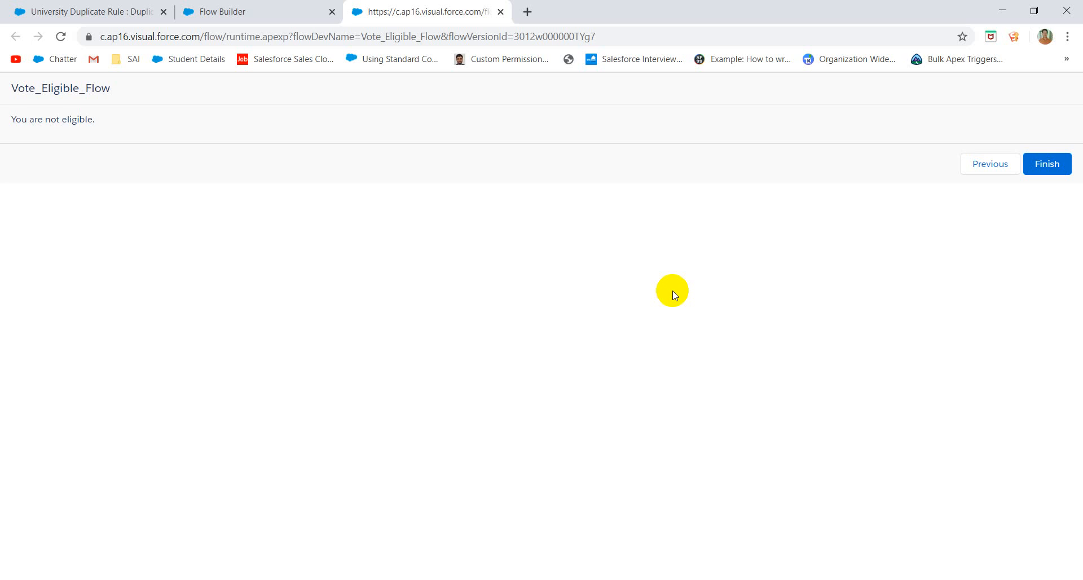
pyautogui.click(500, 12)
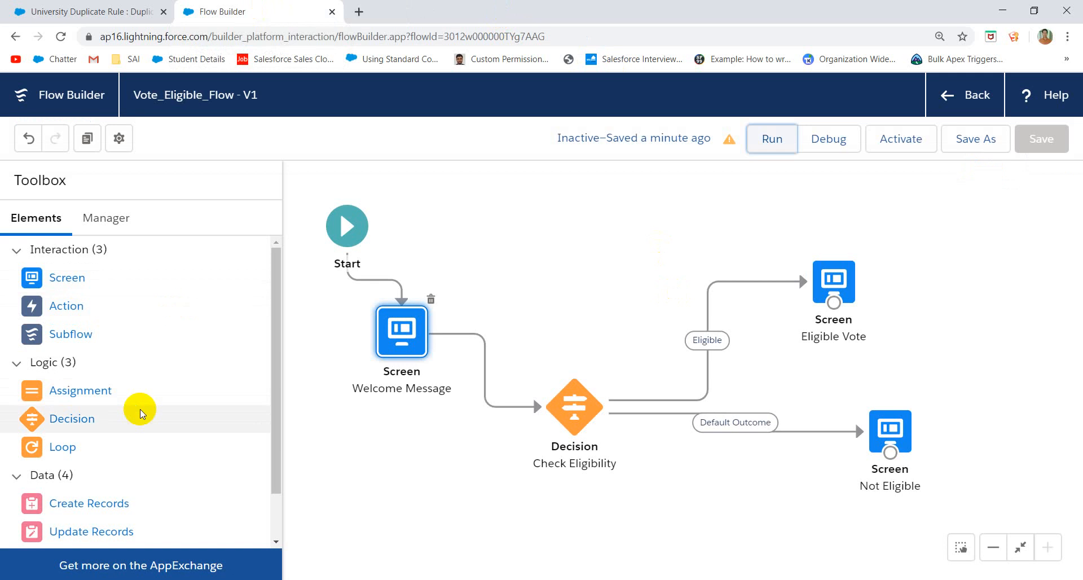
pyautogui.scroll(-1, 140, 411)
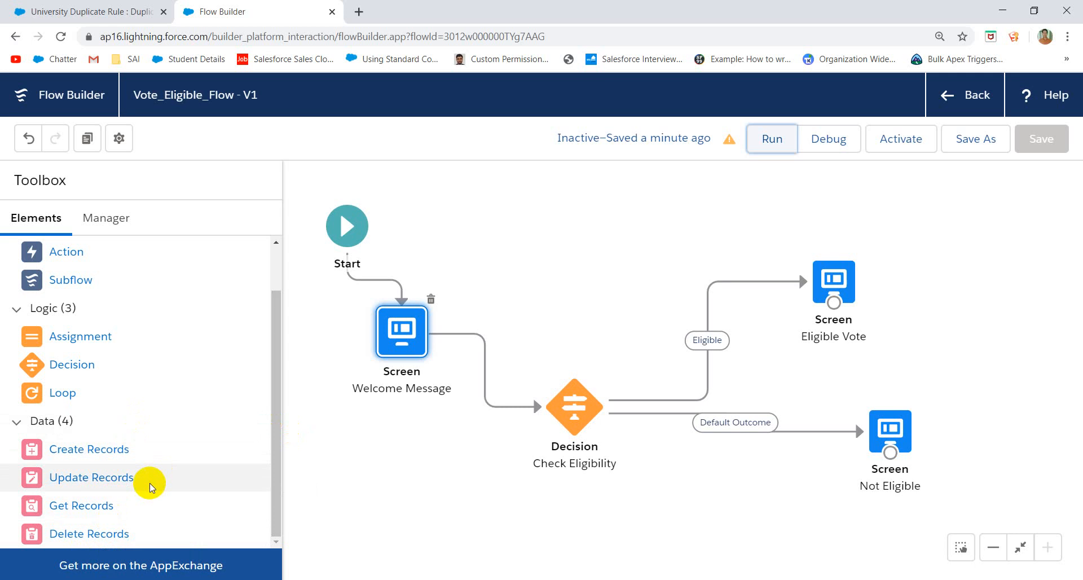
pyautogui.scroll(1, 126, 346)
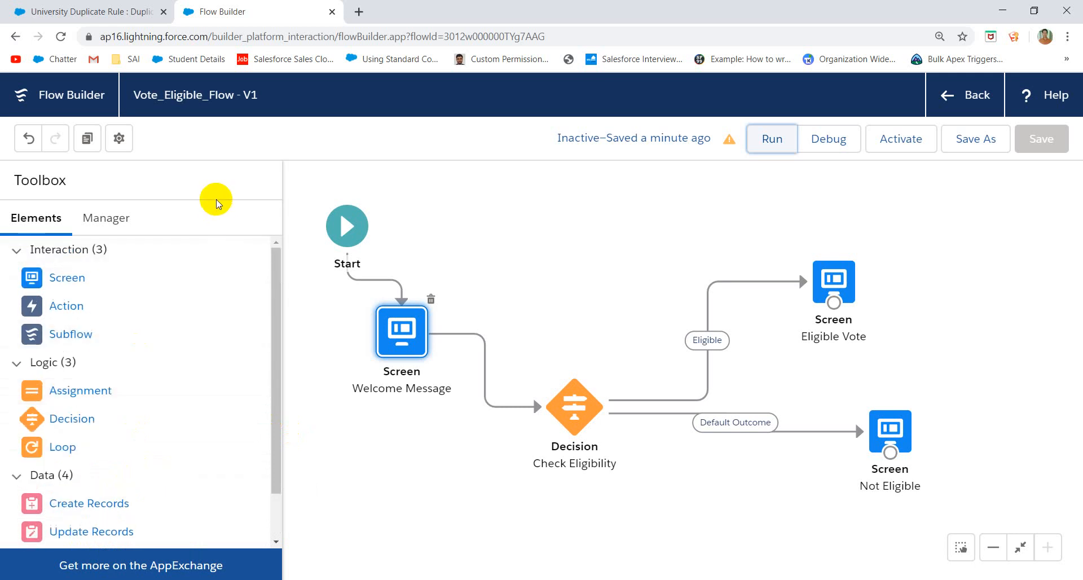
# Step: Open the Account object's field setup page from the Accounts home page and find the custom fields section
pyautogui.click(107, 12)
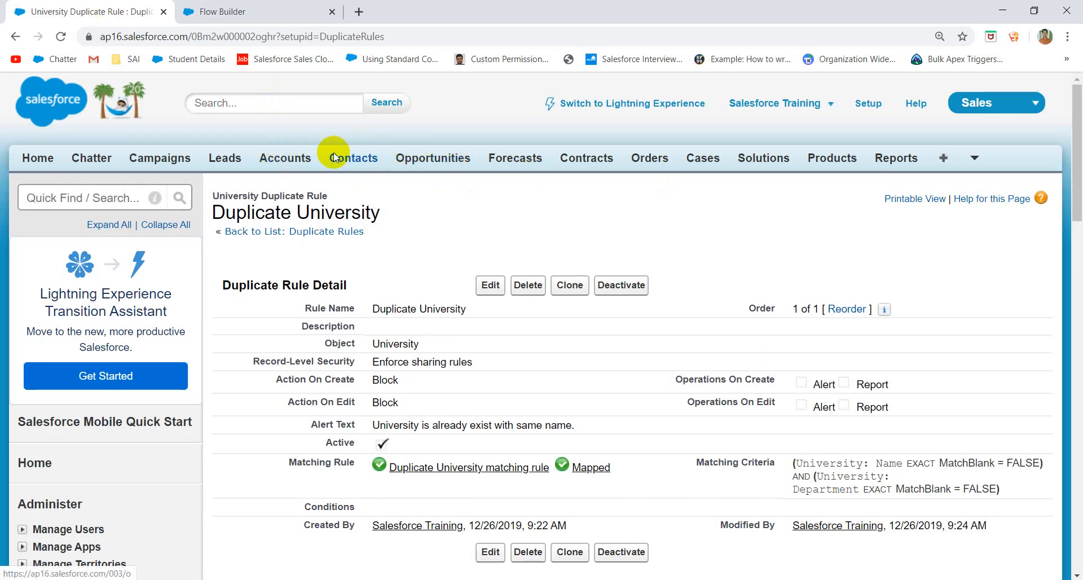
pyautogui.click(293, 160)
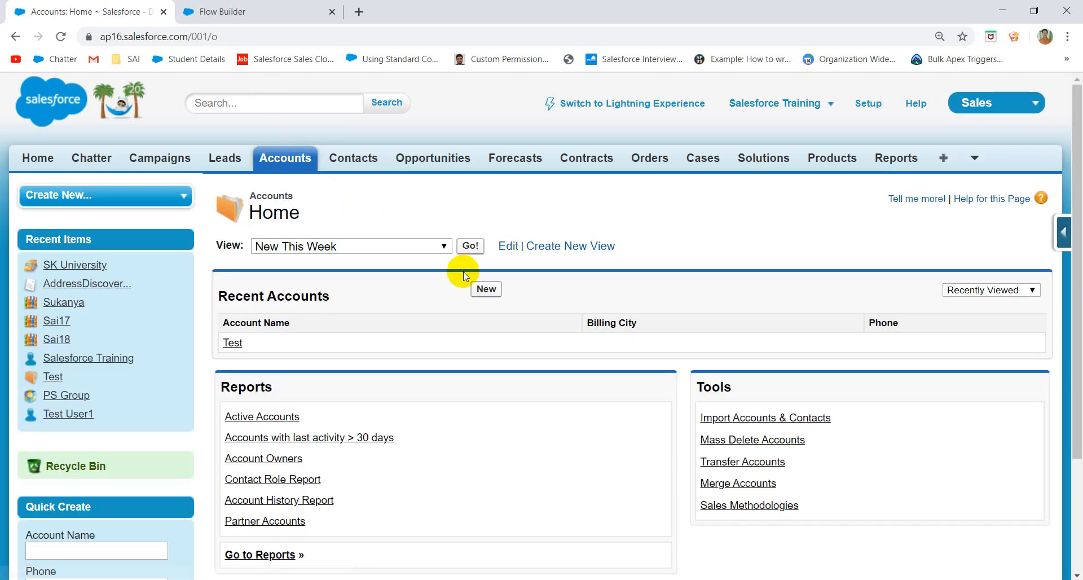
pyautogui.scroll(-2, 464, 275)
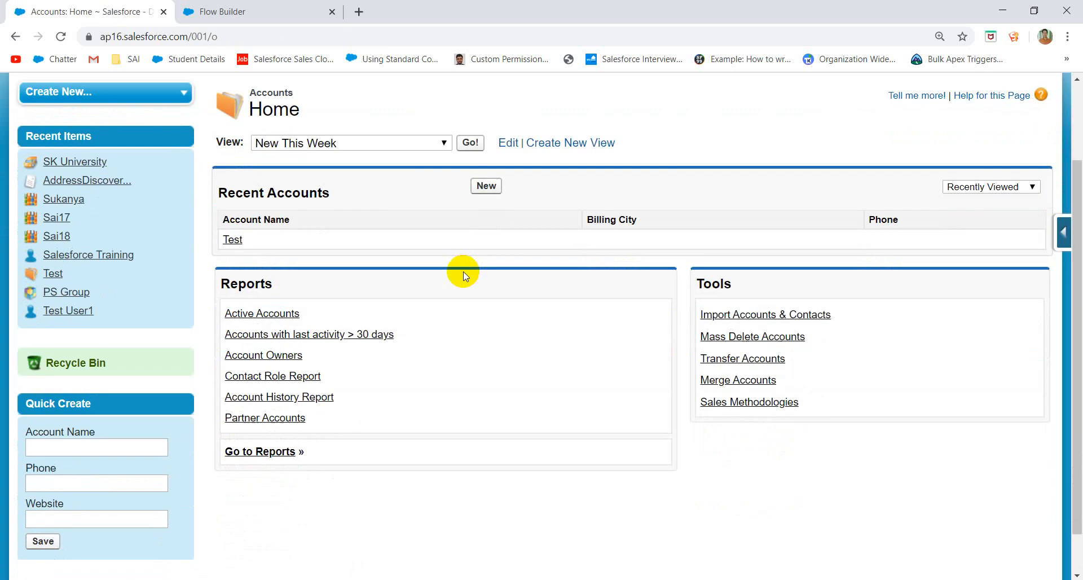
pyautogui.click(1061, 236)
pyautogui.click(915, 261)
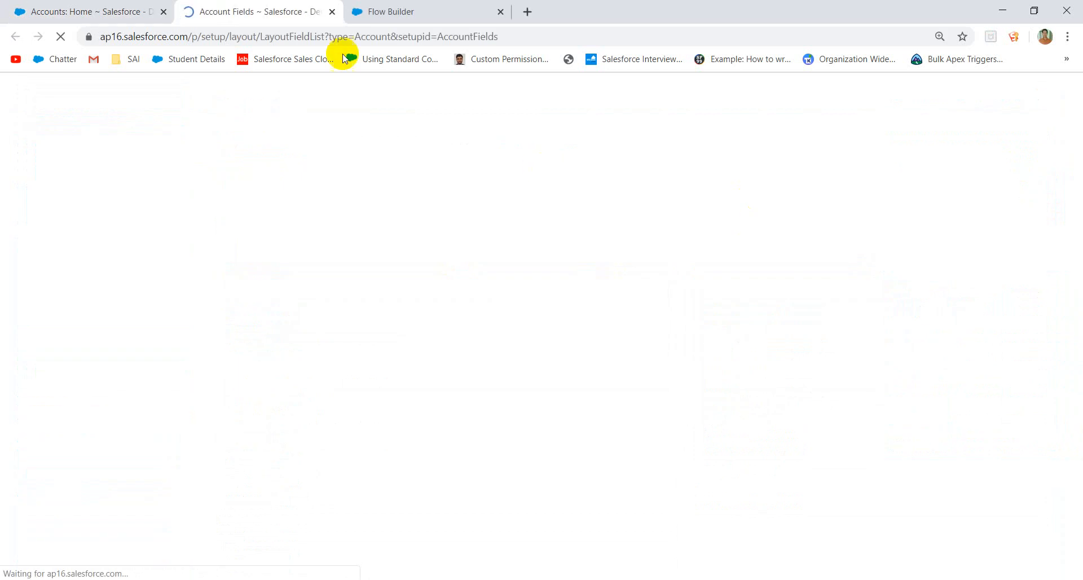
pyautogui.scroll(-10, 394, 315)
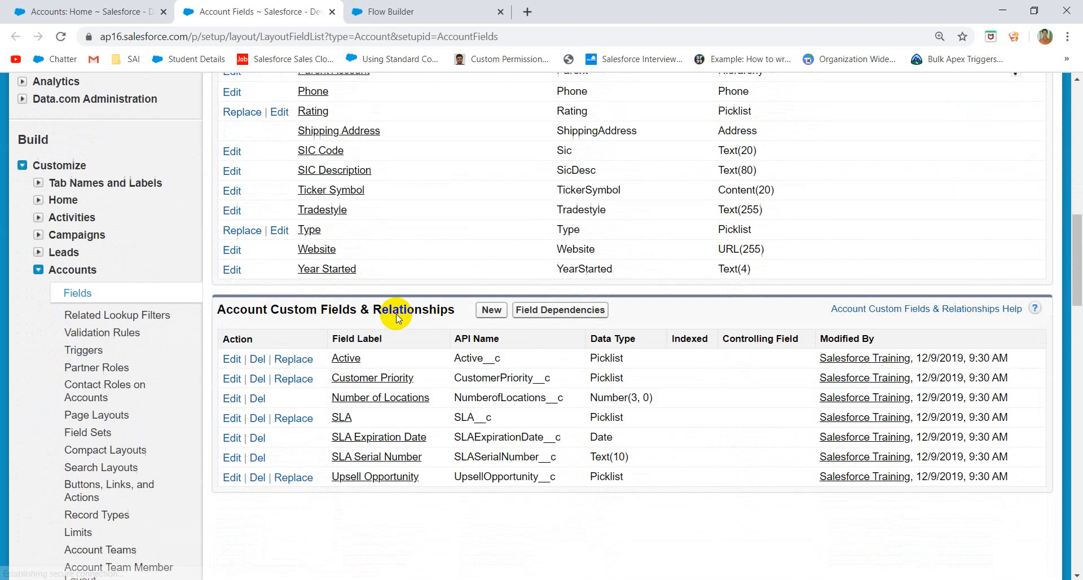
pyautogui.scroll(-7, 395, 315)
pyautogui.scroll(5, 393, 314)
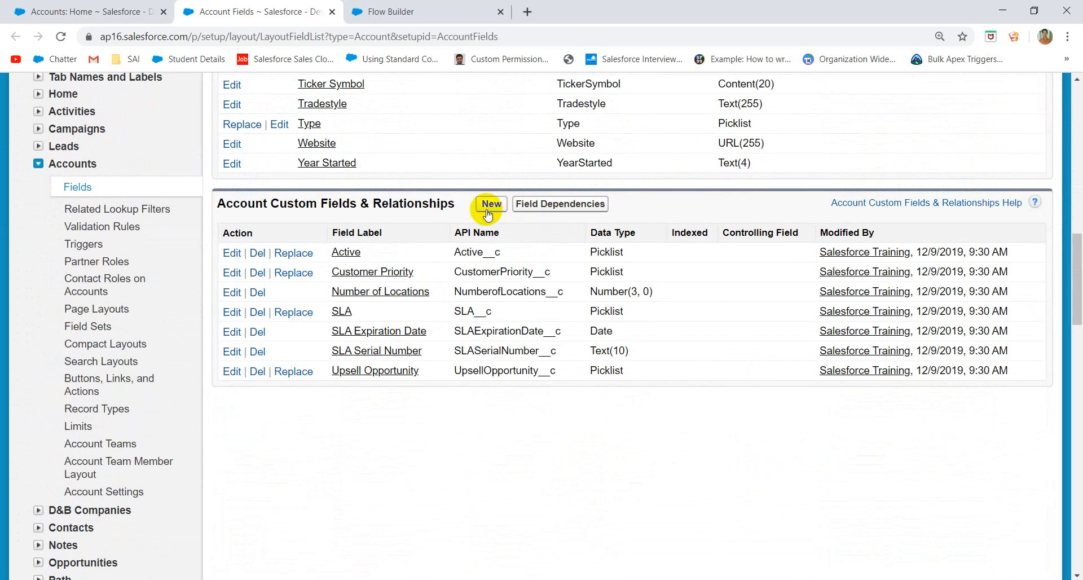
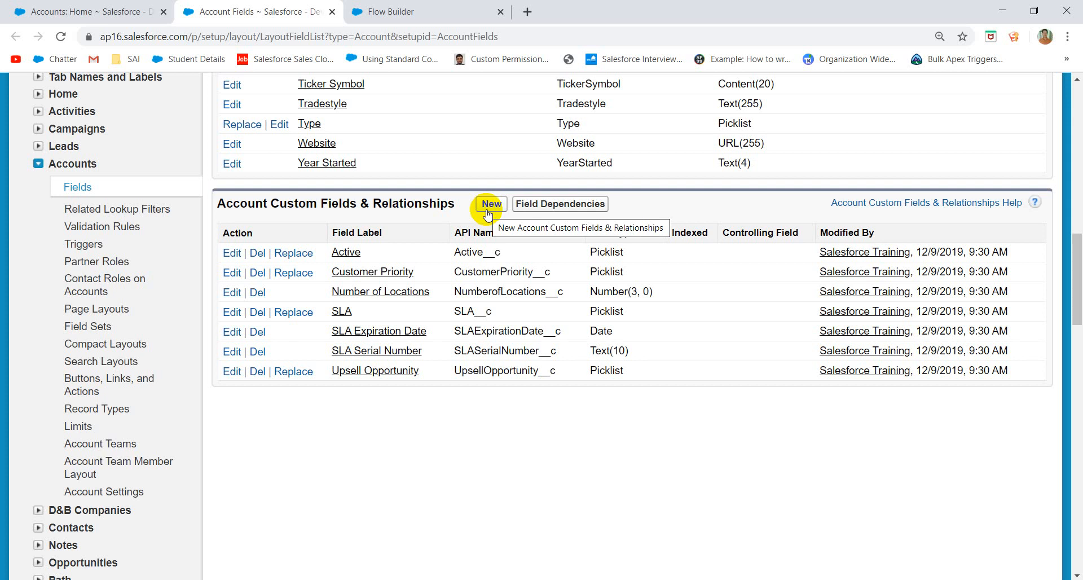
# Step: Start a new custom field on Account and choose Checkbox as its data type
pyautogui.click(488, 211)
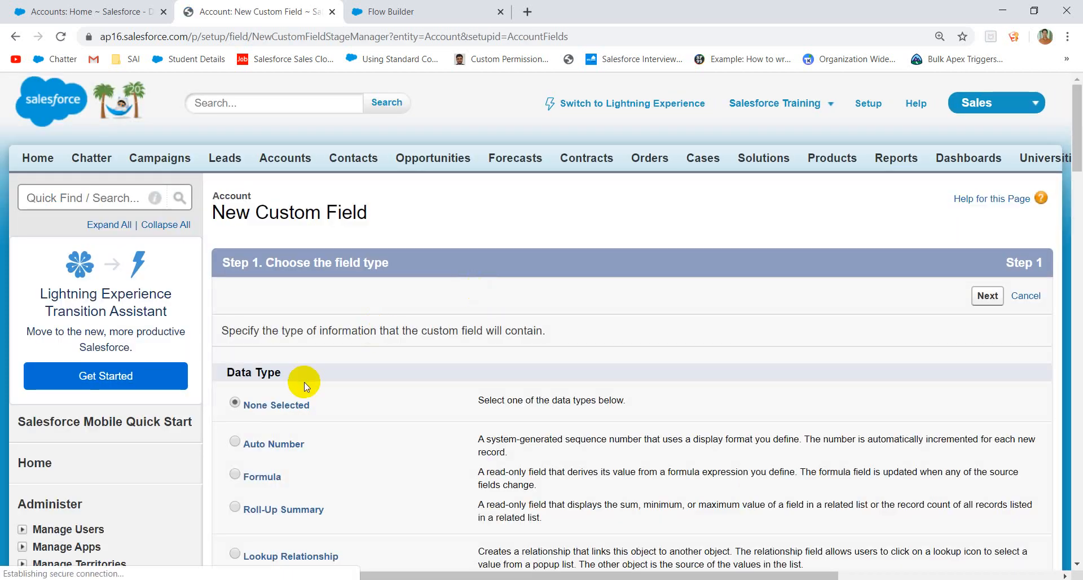
pyautogui.scroll(-3, 303, 382)
pyautogui.scroll(-4, 303, 382)
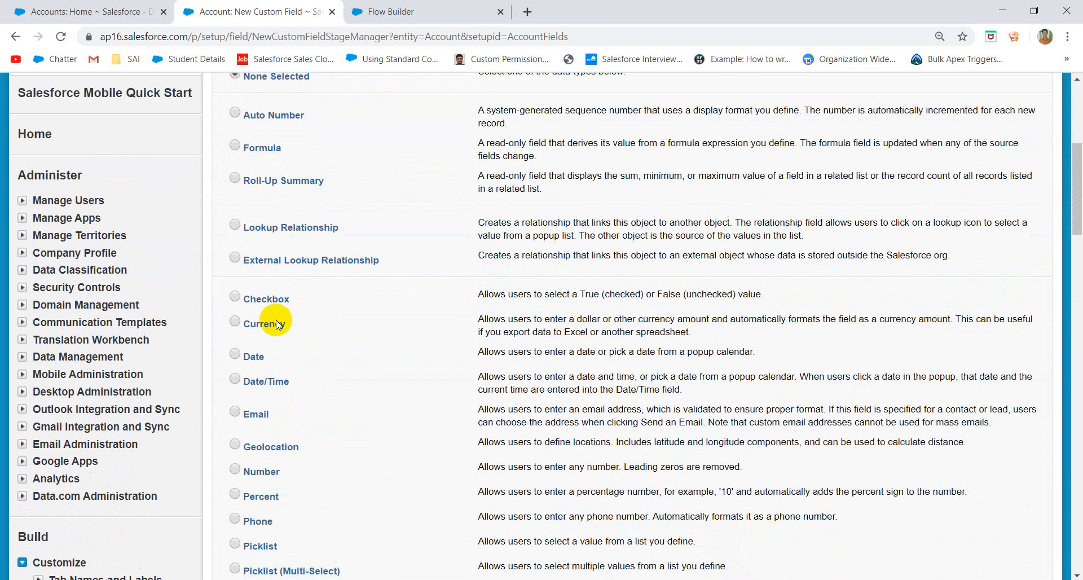
pyautogui.click(267, 297)
pyautogui.scroll(-9, 490, 279)
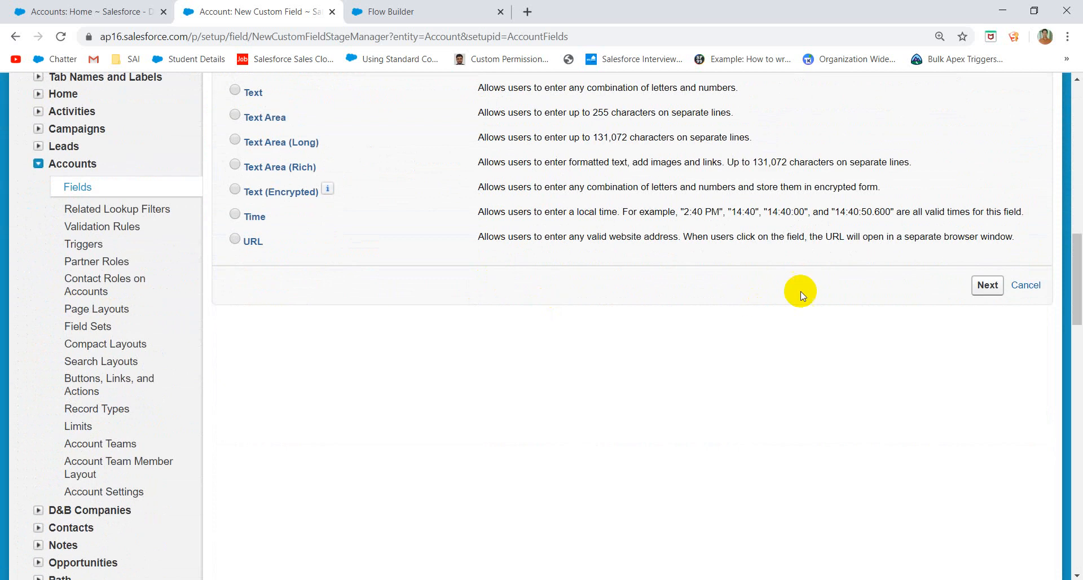
pyautogui.click(988, 285)
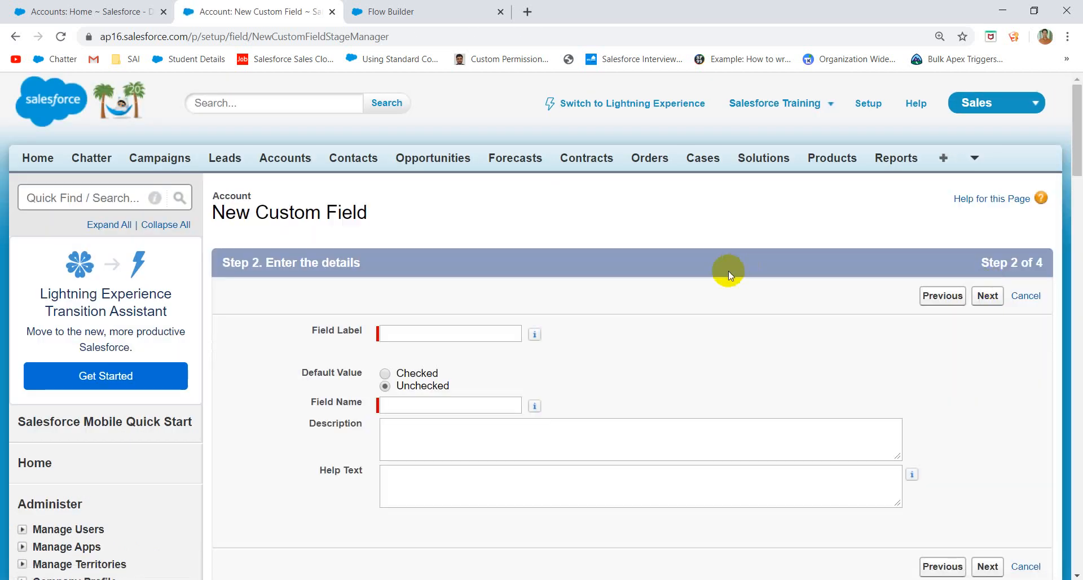
# Step: Label the checkbox field "Delete Contacts" and save it with the default field-level security and page layouts
pyautogui.click(399, 338)
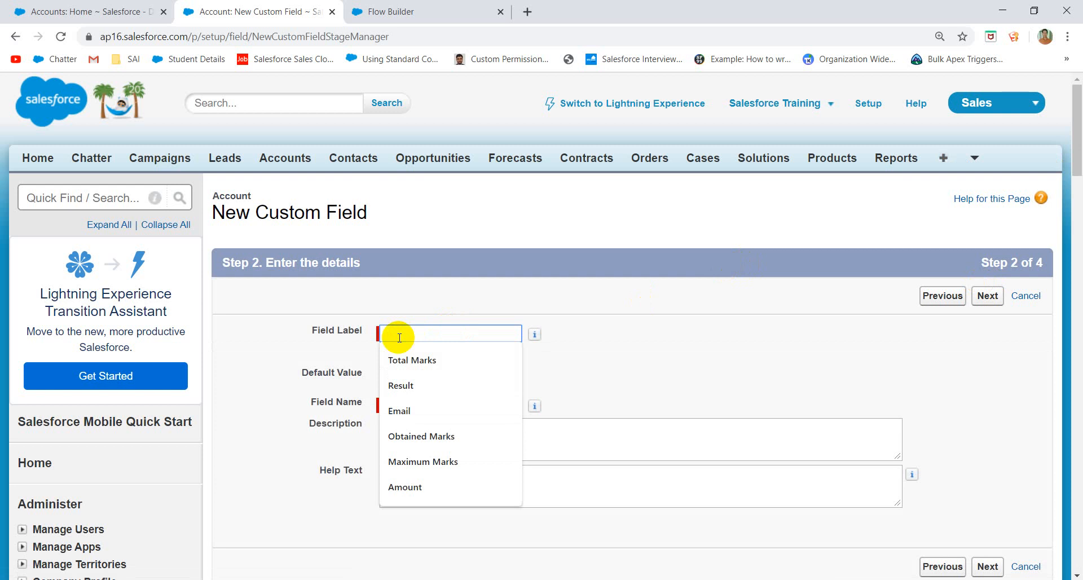
pyautogui.write('Delete ')
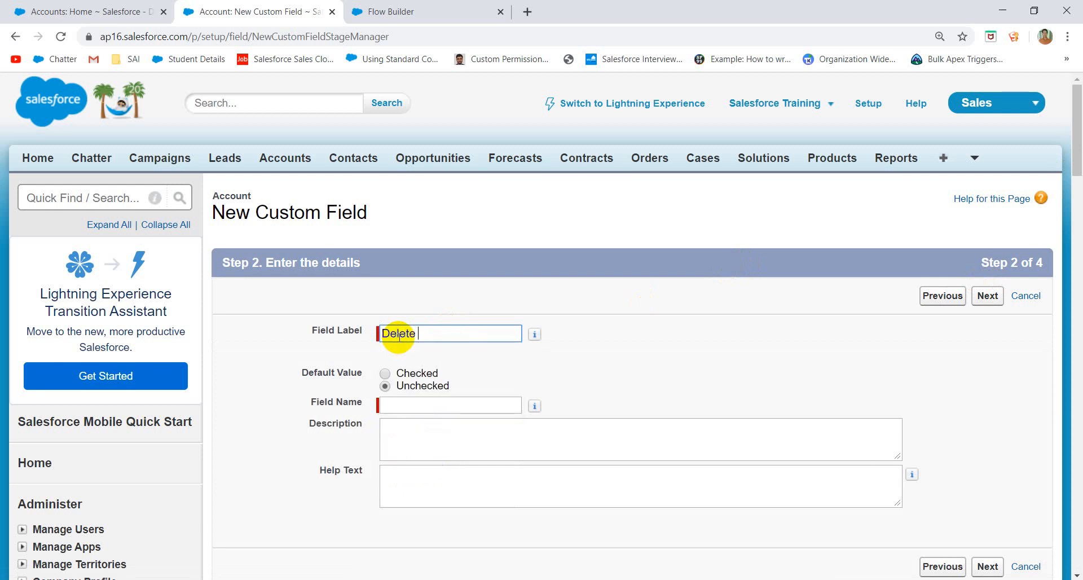
pyautogui.write('Contacts')
pyautogui.click(590, 358)
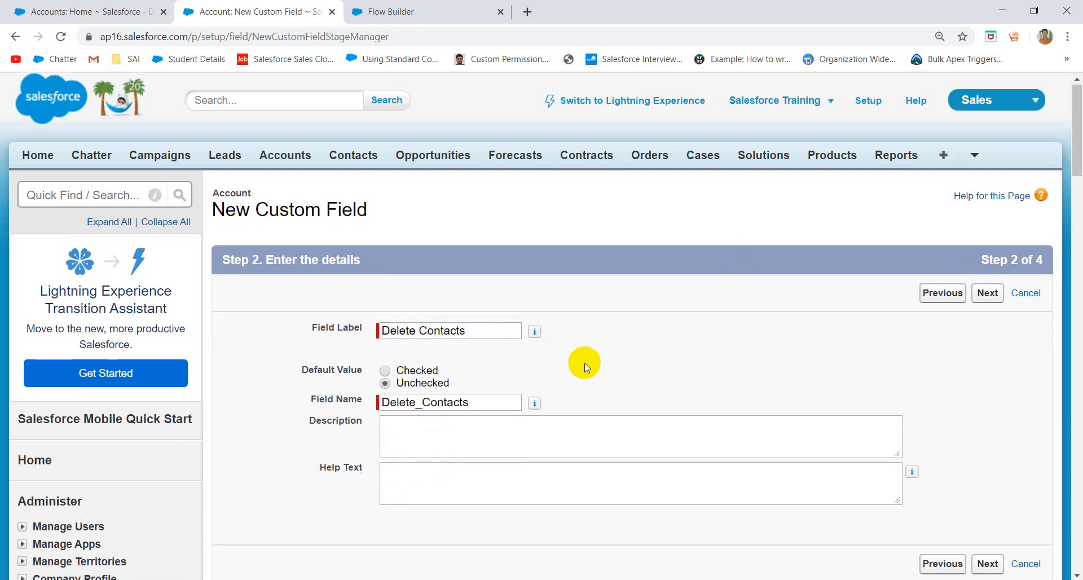
pyautogui.scroll(-6, 587, 366)
pyautogui.click(988, 195)
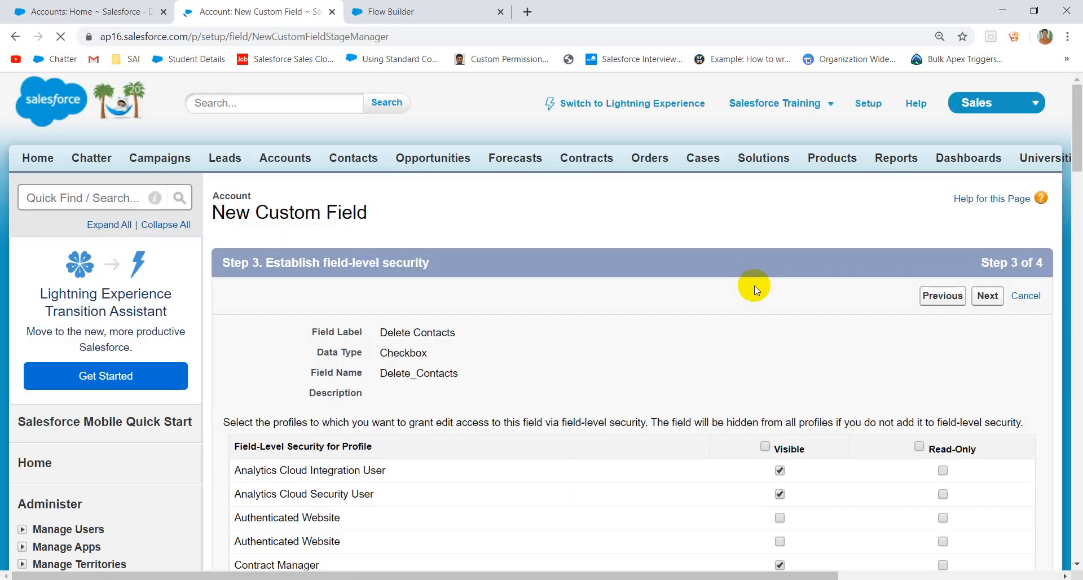
pyautogui.click(988, 296)
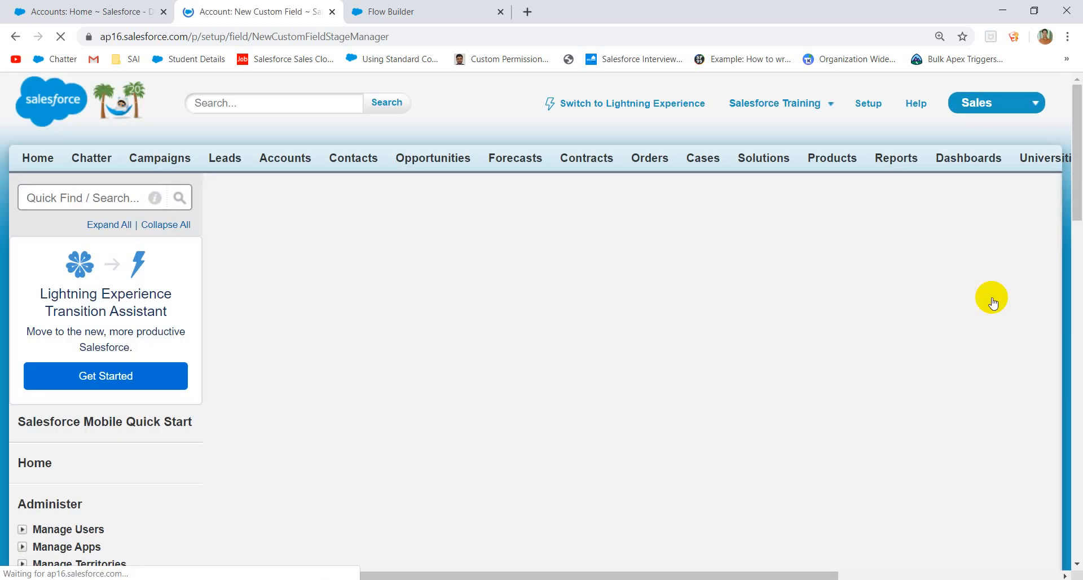
pyautogui.click(986, 296)
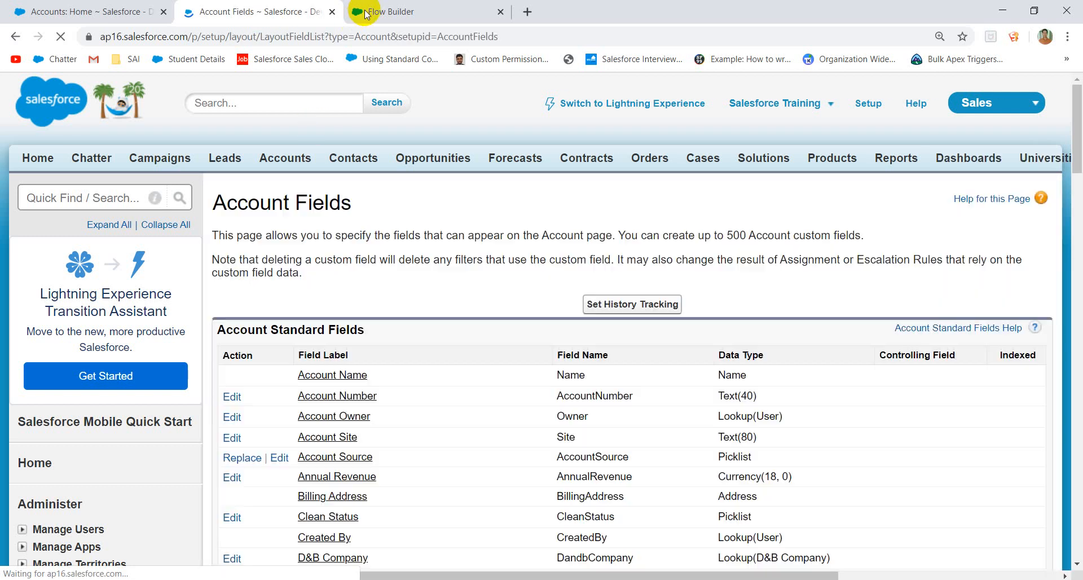
# Step: Switch back to Flow Builder and leave Vote_Eligible_Flow for the Flows list
pyautogui.click(367, 10)
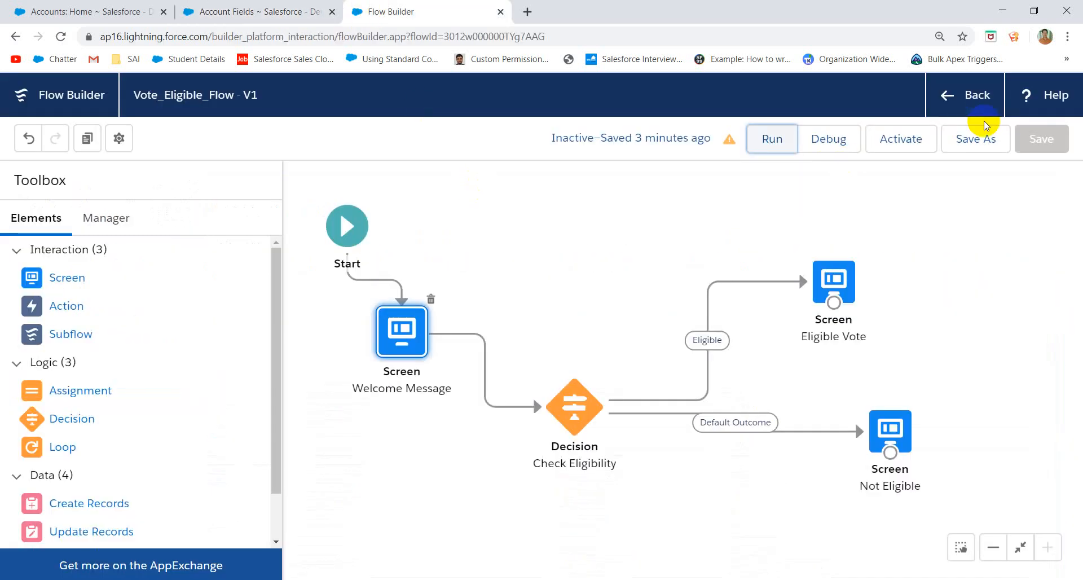
pyautogui.click(978, 96)
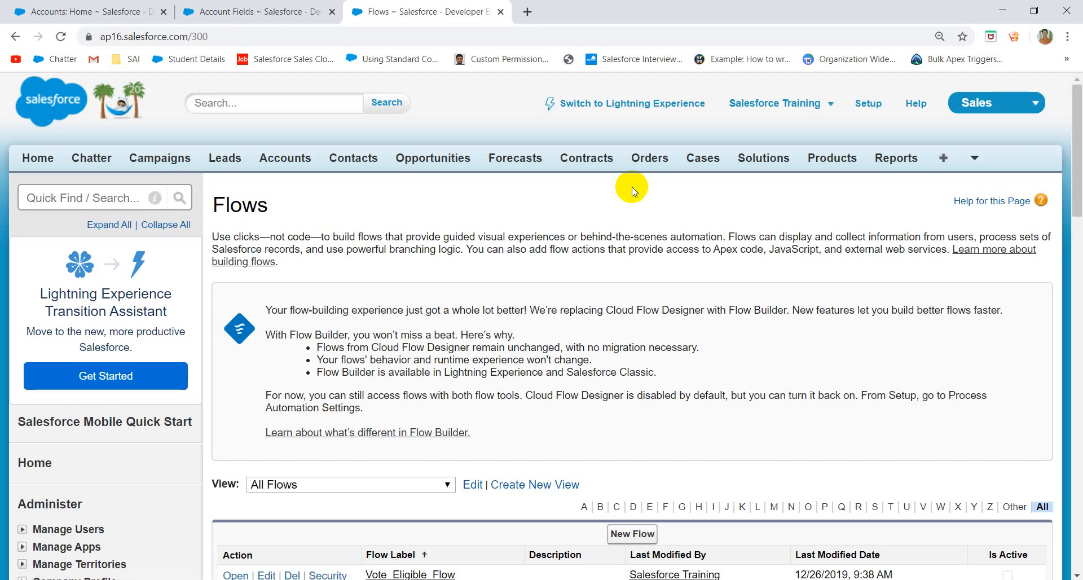
# Step: Create a new flow of the Autolaunched Flow type from the Flows list
pyautogui.scroll(-3, 462, 327)
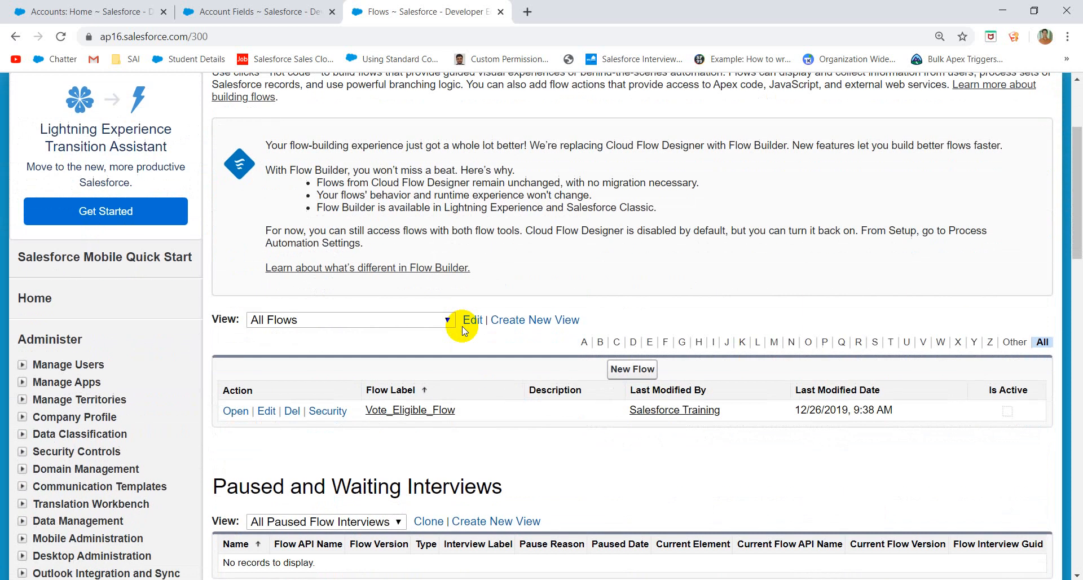
pyautogui.scroll(-1, 505, 394)
pyautogui.scroll(-1, 506, 394)
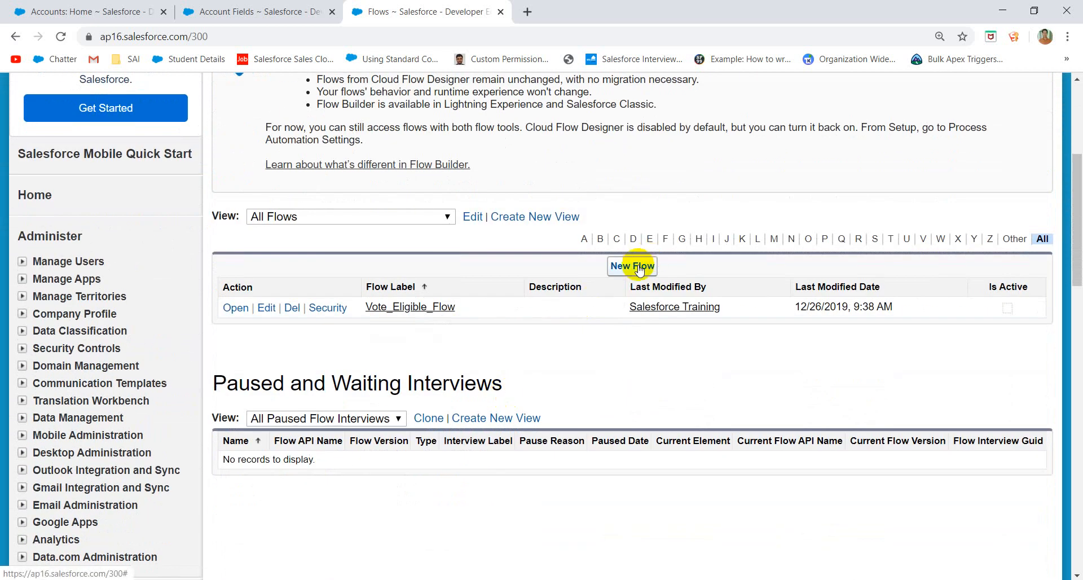
pyautogui.click(638, 269)
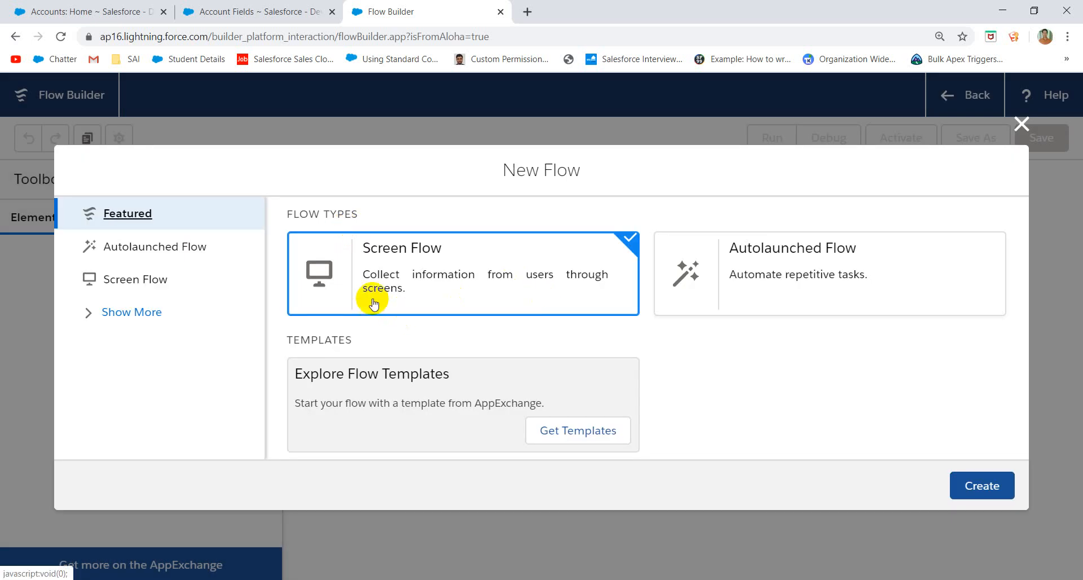
pyautogui.click(144, 237)
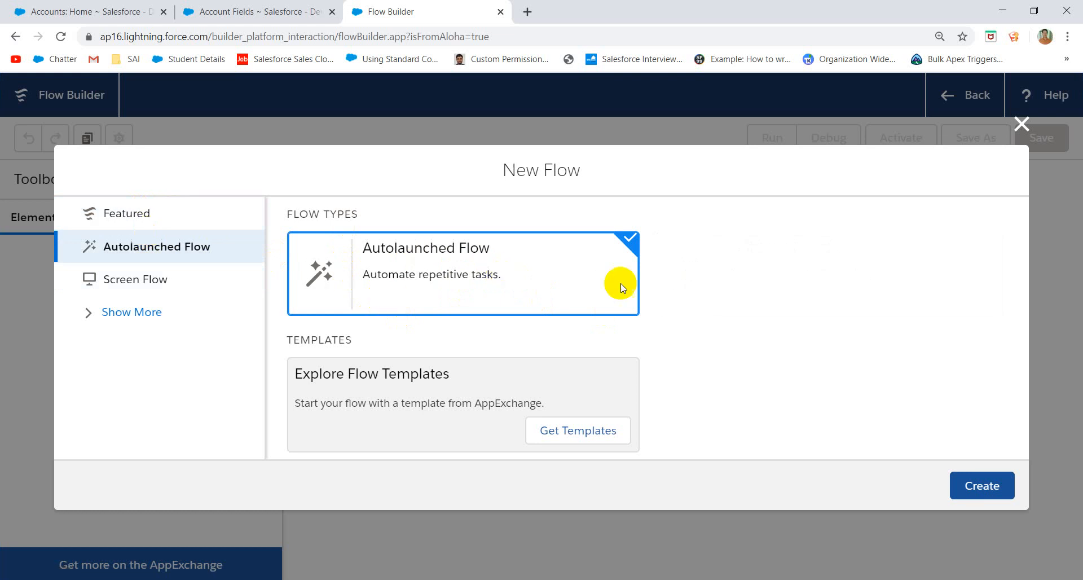
pyautogui.click(982, 486)
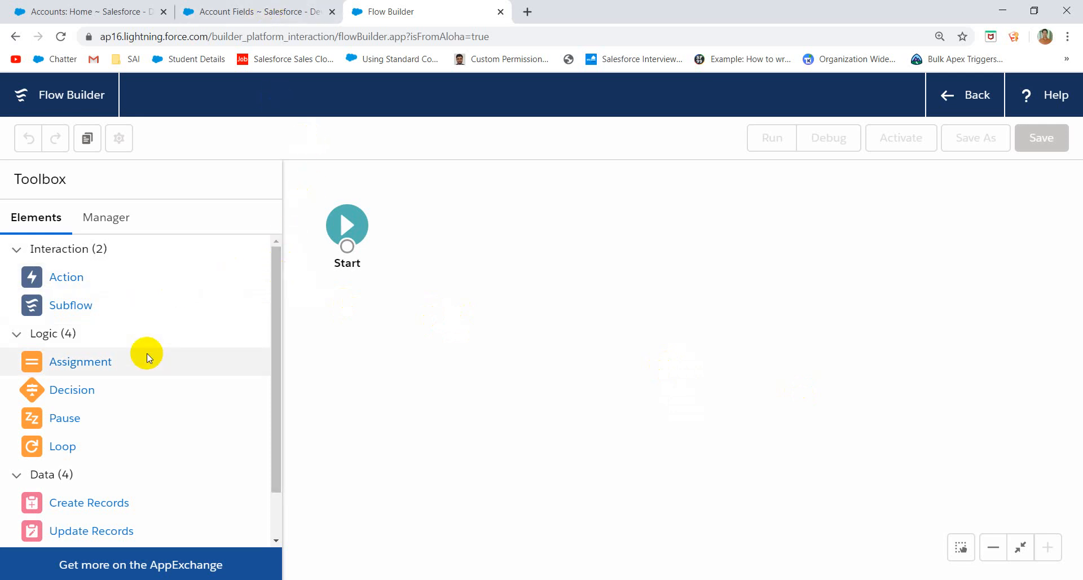
pyautogui.scroll(-2, 147, 353)
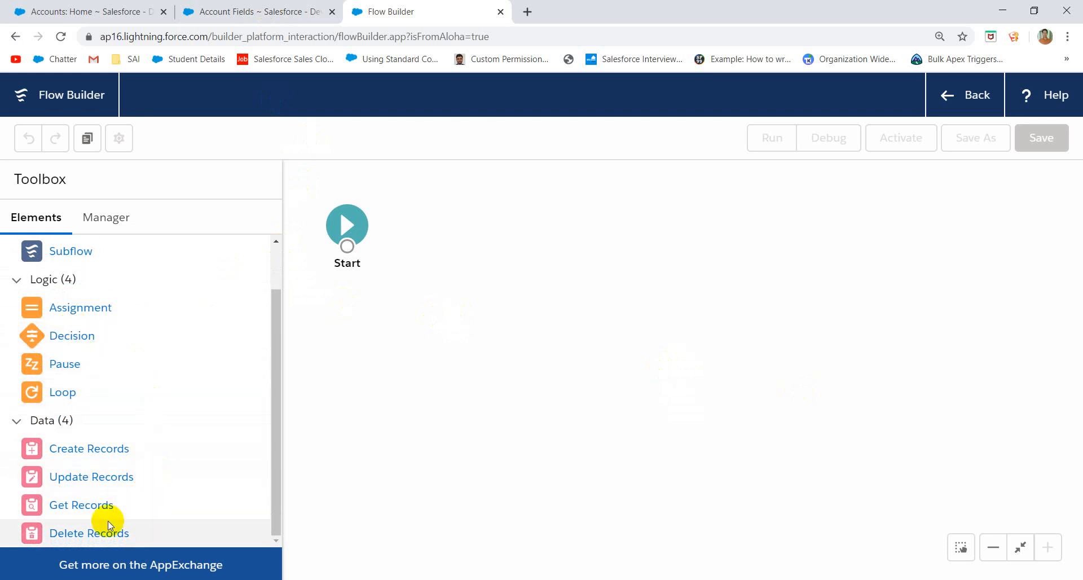
pyautogui.moveTo(89, 536); pyautogui.dragTo(361, 337)
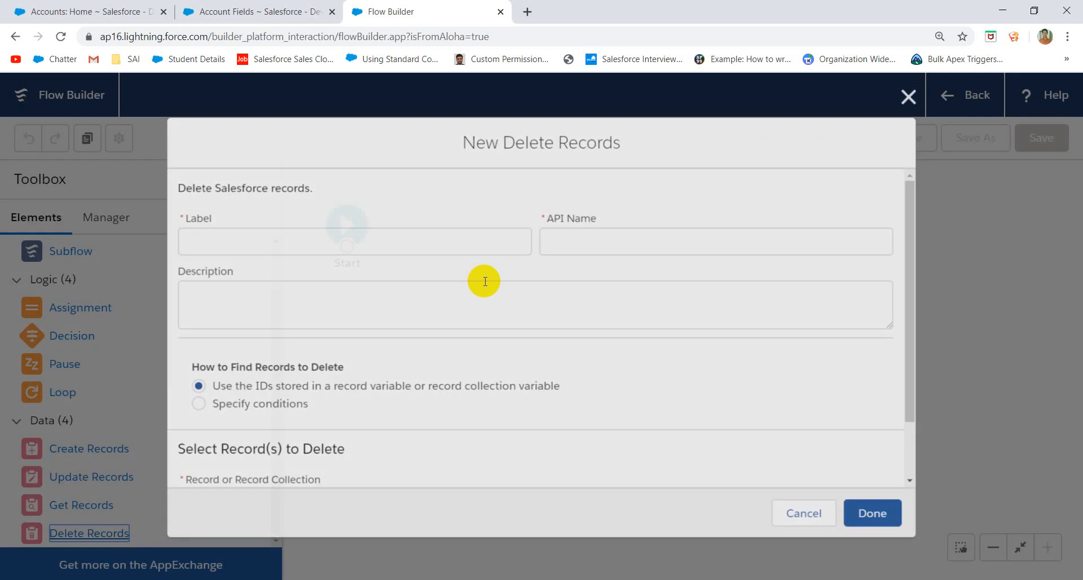
pyautogui.scroll(-1, 375, 308)
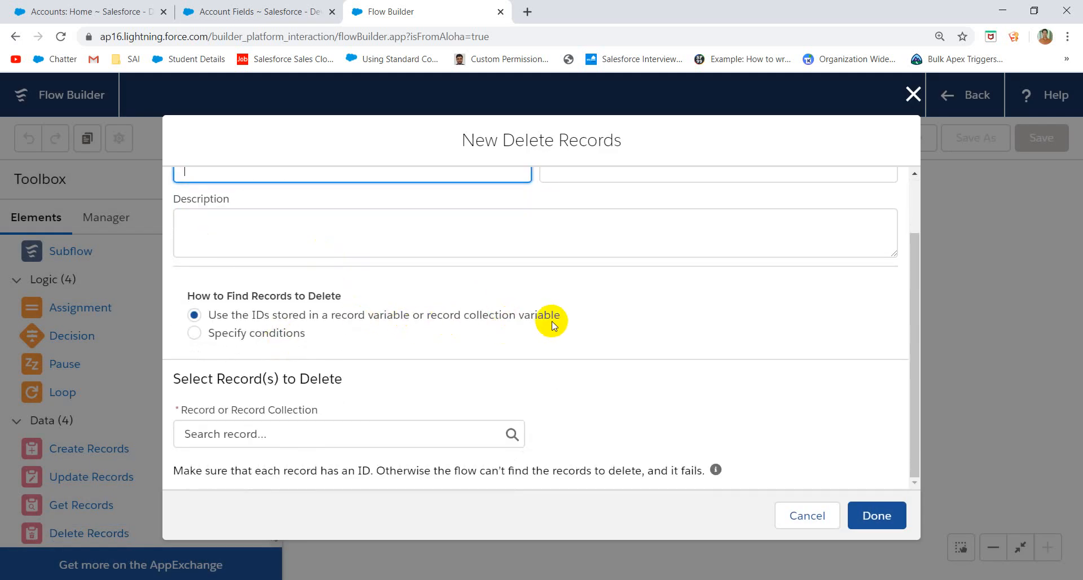
pyautogui.click(276, 342)
pyautogui.scroll(-1, 363, 367)
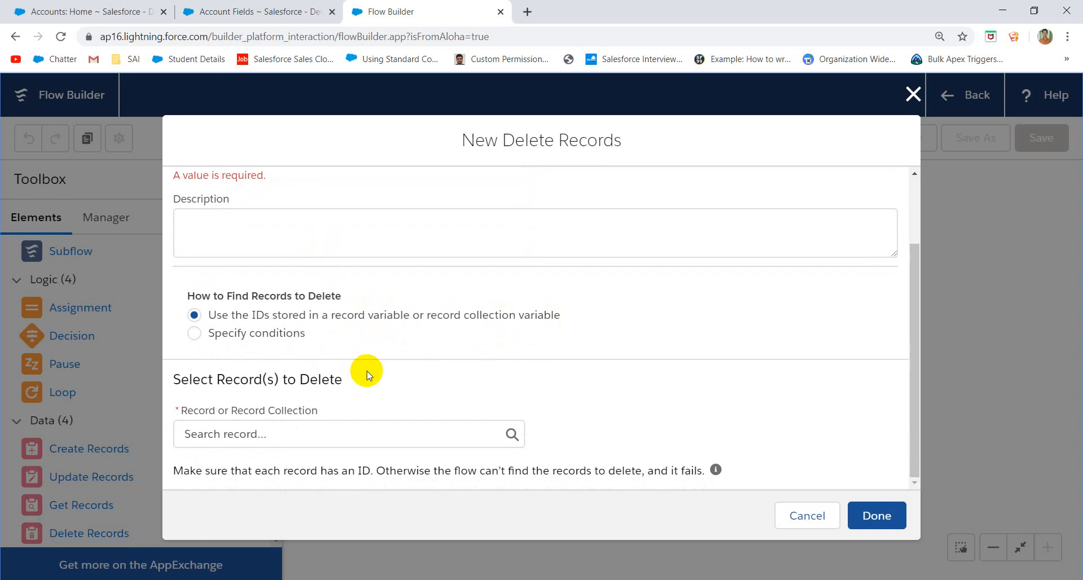
pyautogui.click(282, 435)
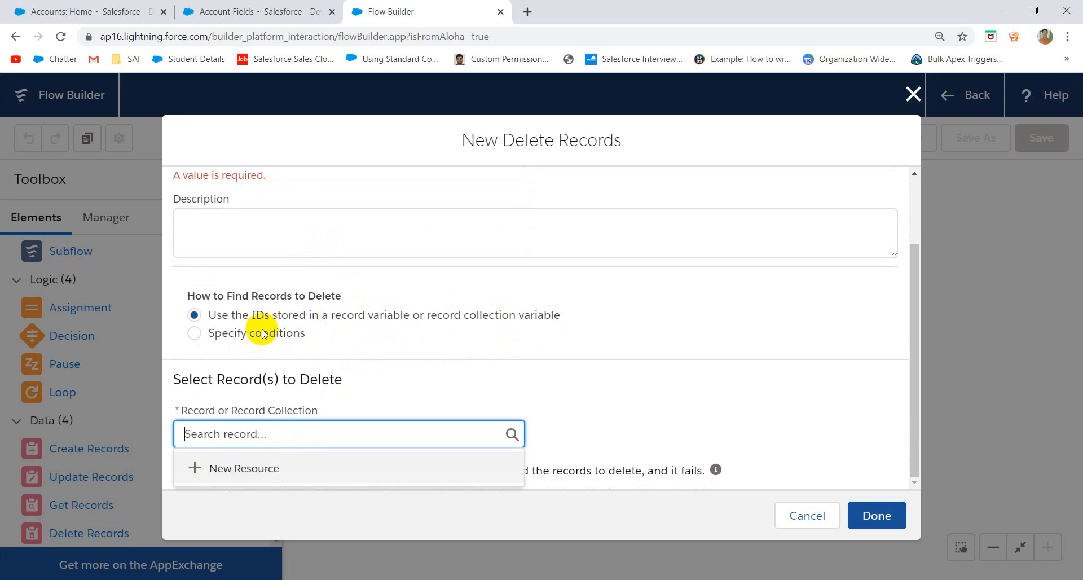
pyautogui.scroll(2, 351, 216)
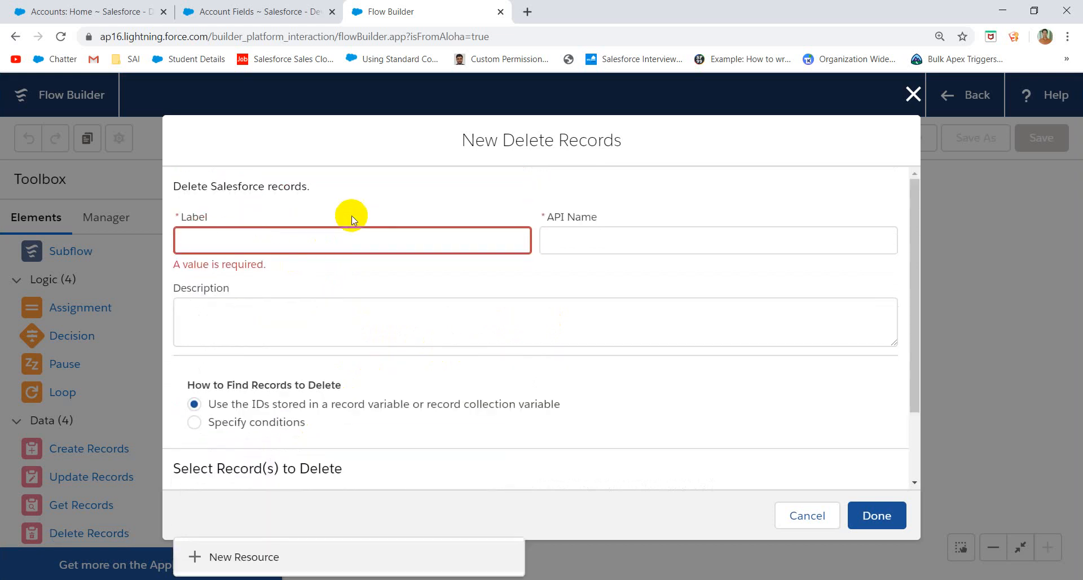
pyautogui.click(804, 515)
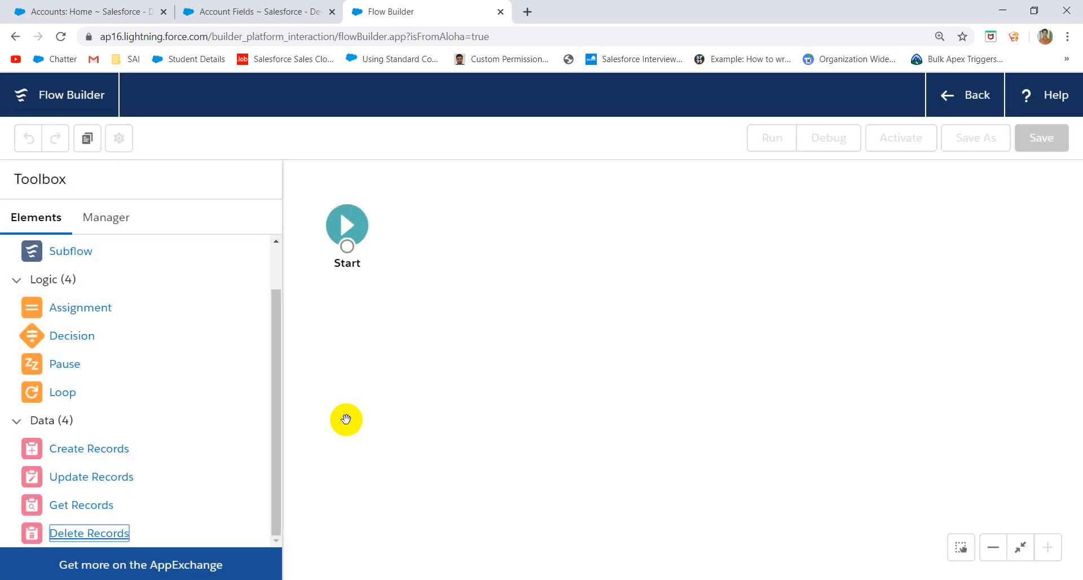
# Step: Create the text variable inVar_accountId through a new Assignment labelled "varIn AccountId", and discard the assignment itself
pyautogui.moveTo(99, 311); pyautogui.dragTo(474, 288)
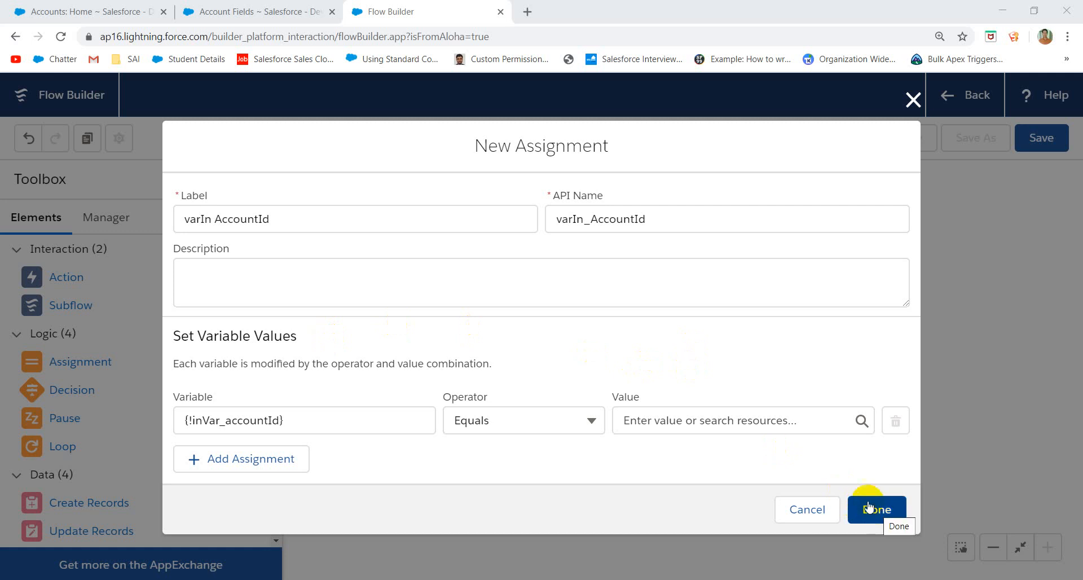
pyautogui.click(692, 419)
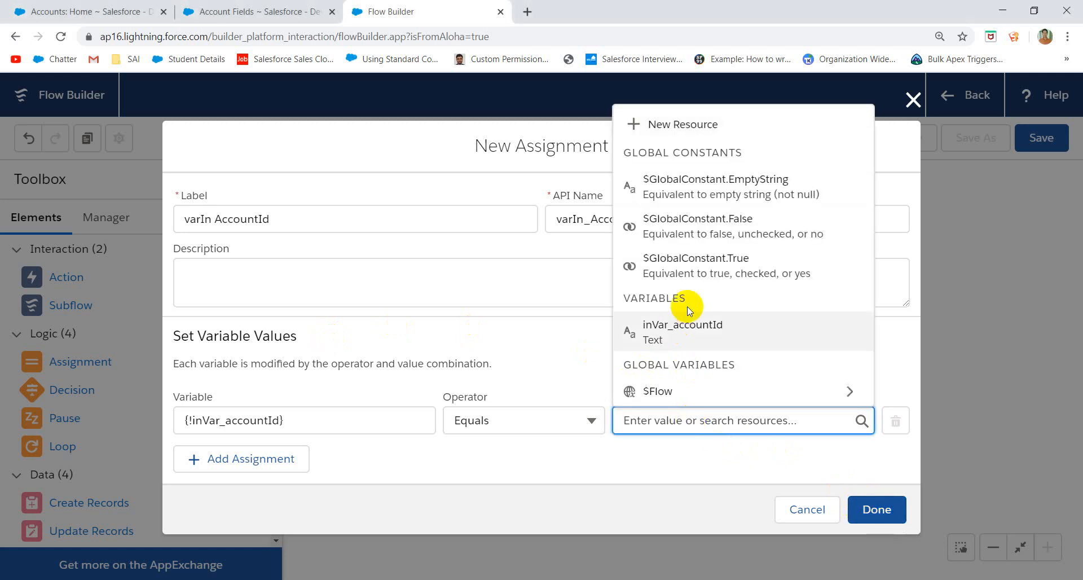
pyautogui.press('Escape')
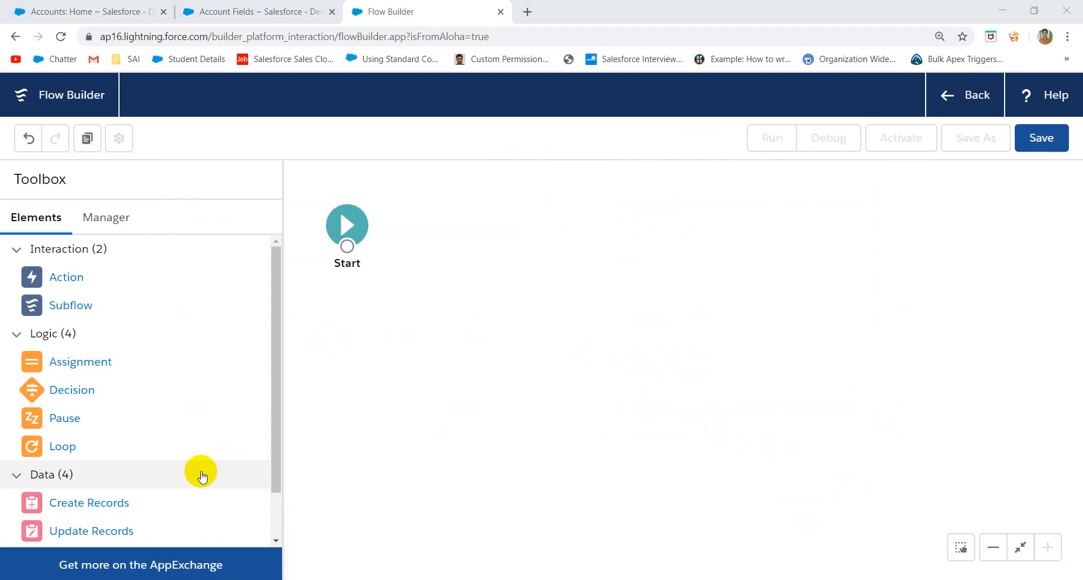
# Step: Add a Get Records element labelled "Get Contacts" and set its object to Contact
pyautogui.click(277, 427)
pyautogui.moveTo(278, 430); pyautogui.dragTo(276, 481)
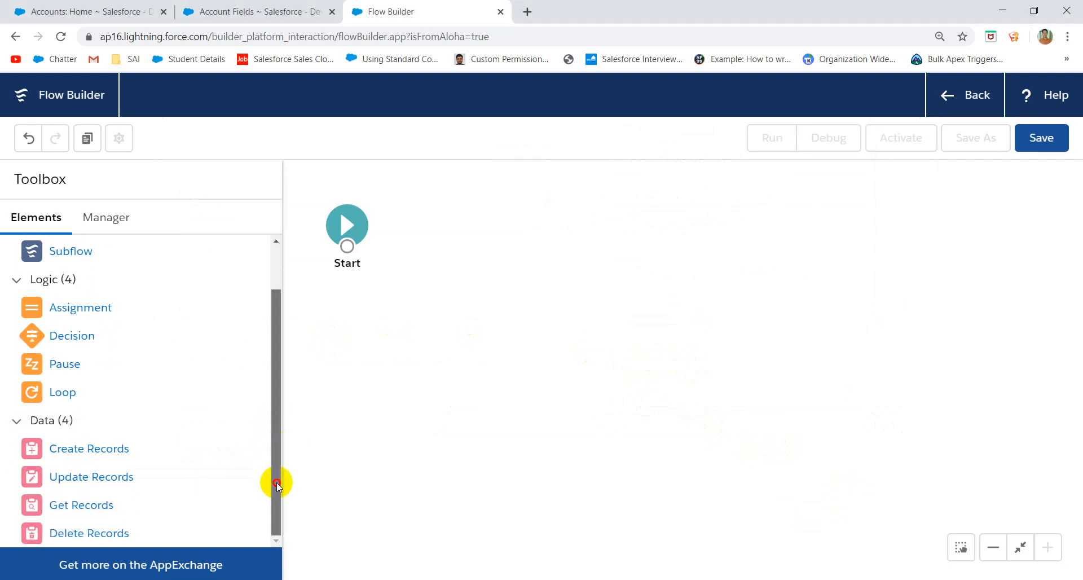
pyautogui.moveTo(96, 511); pyautogui.dragTo(426, 300)
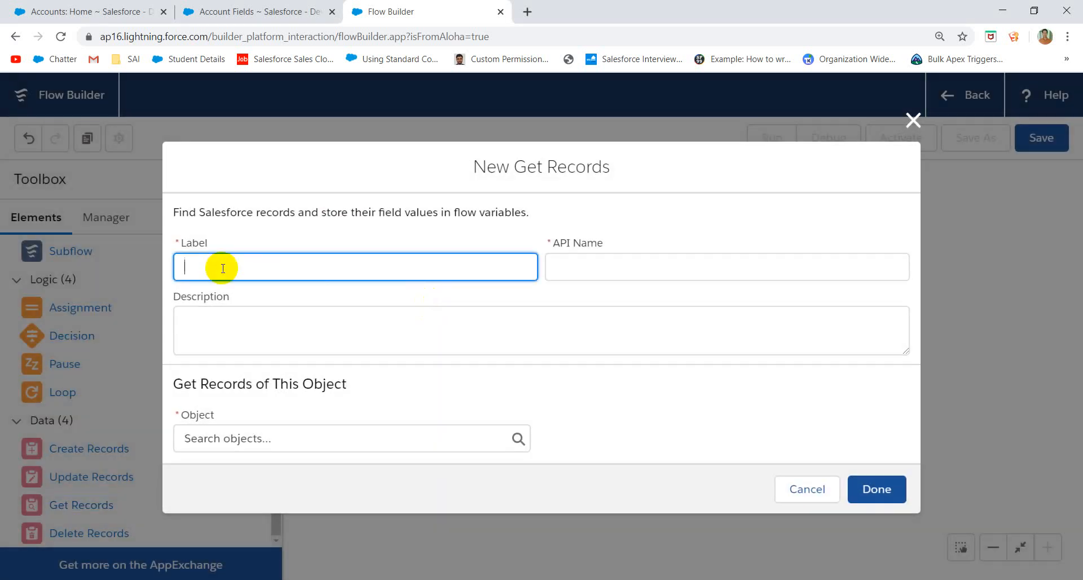
pyautogui.write('Get Contacts')
pyautogui.click(460, 298)
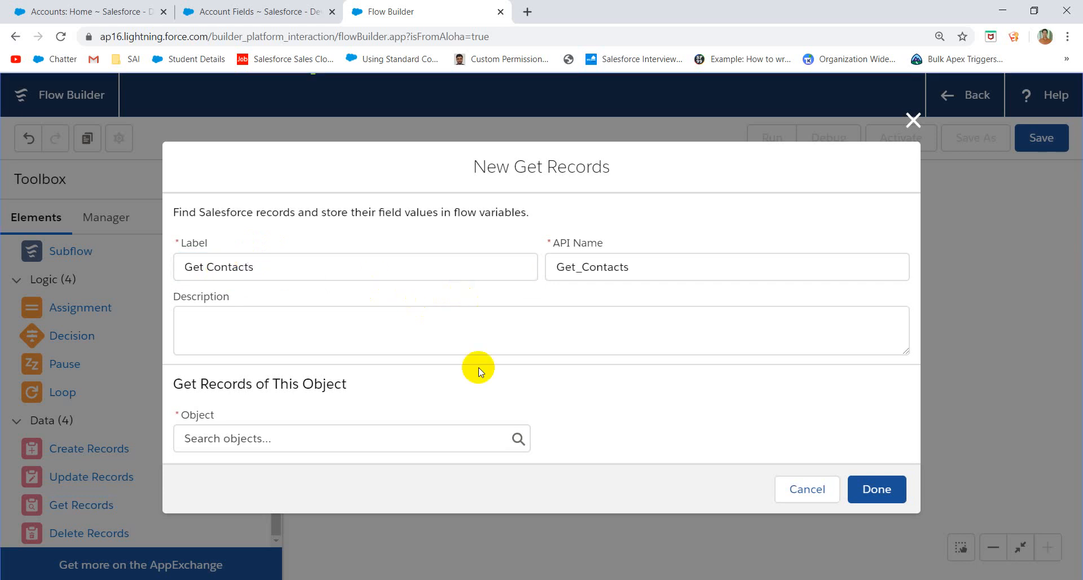
pyautogui.click(259, 439)
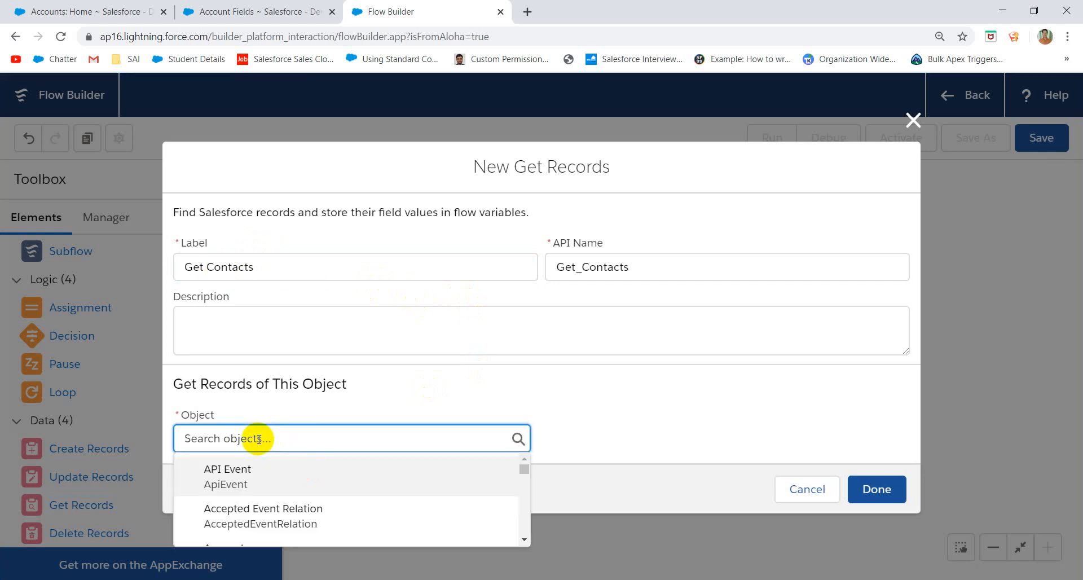
pyautogui.write('Contact')
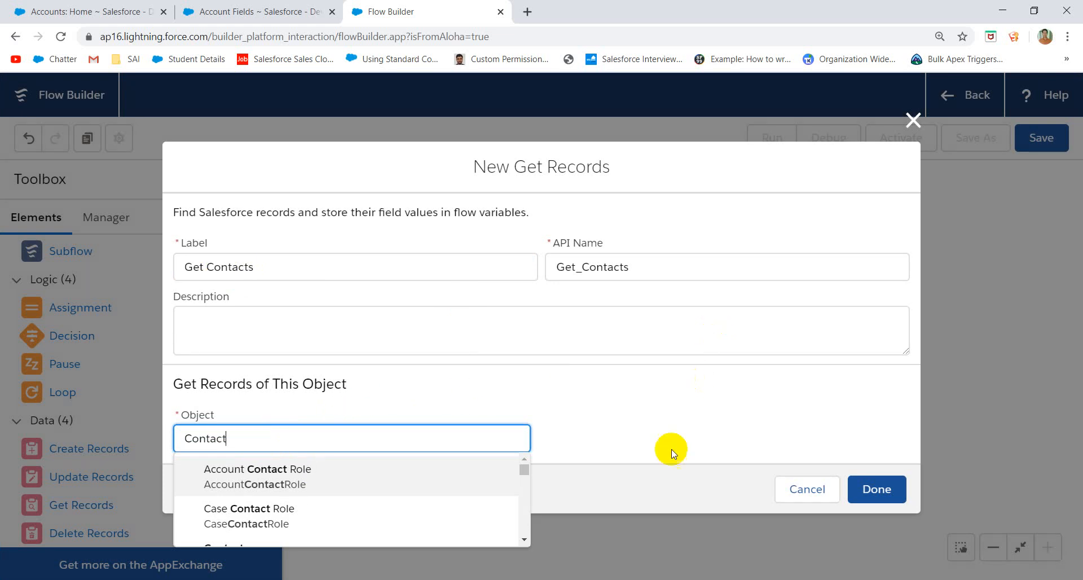
pyautogui.moveTo(526, 468); pyautogui.dragTo(526, 474)
pyautogui.click(250, 504)
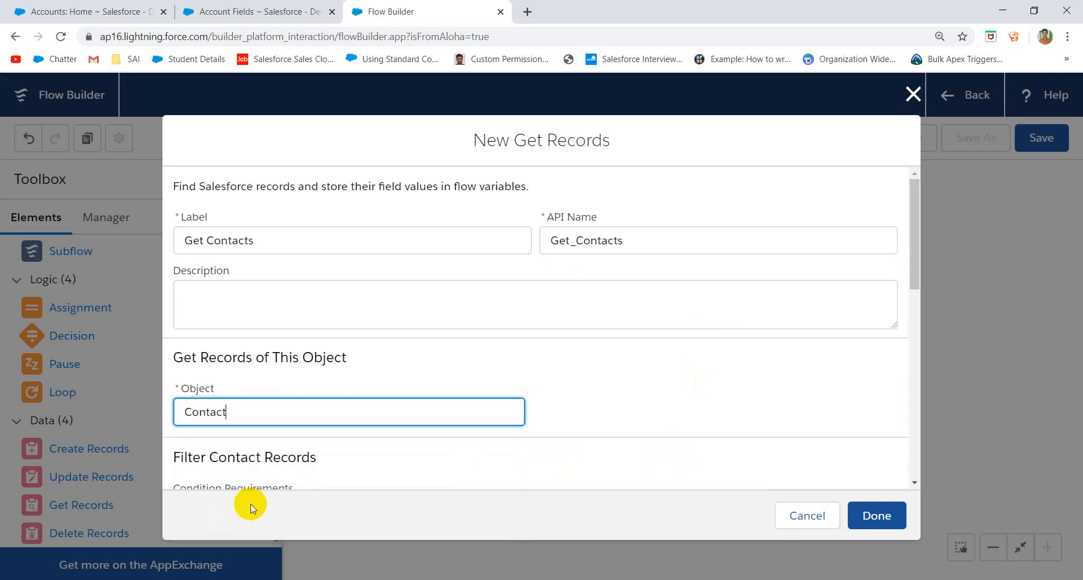
# Step: Filter the Contact records with the condition AccountId Equals {!inVar_accountId}
pyautogui.scroll(-5, 645, 388)
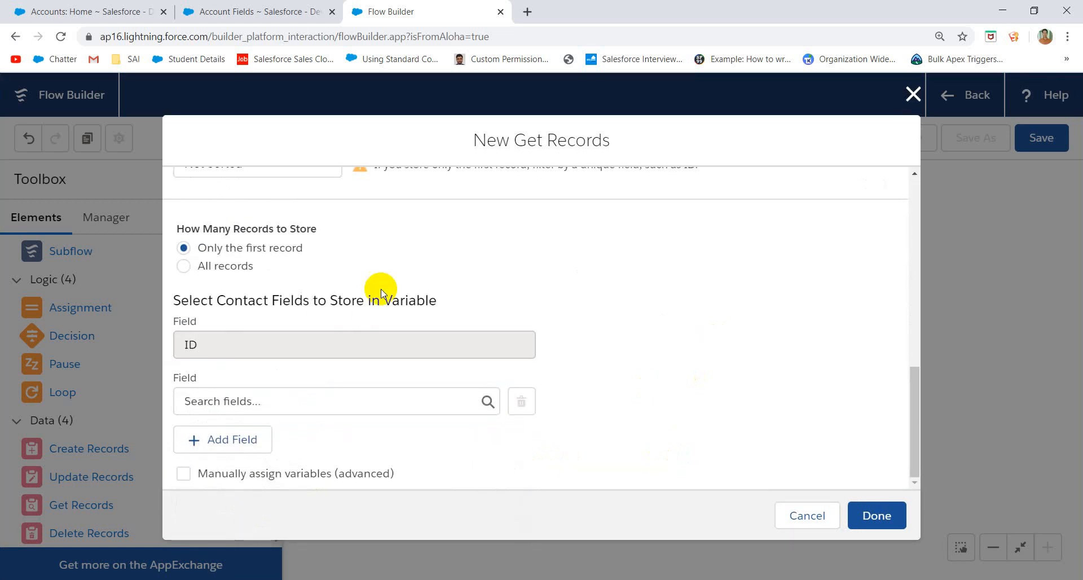
pyautogui.scroll(3, 381, 292)
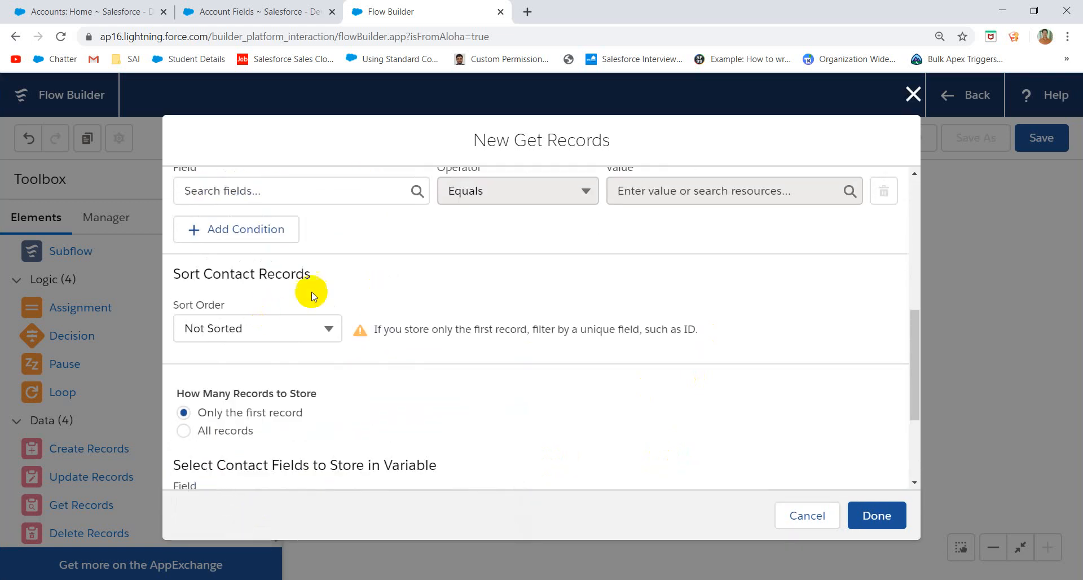
pyautogui.scroll(4, 337, 287)
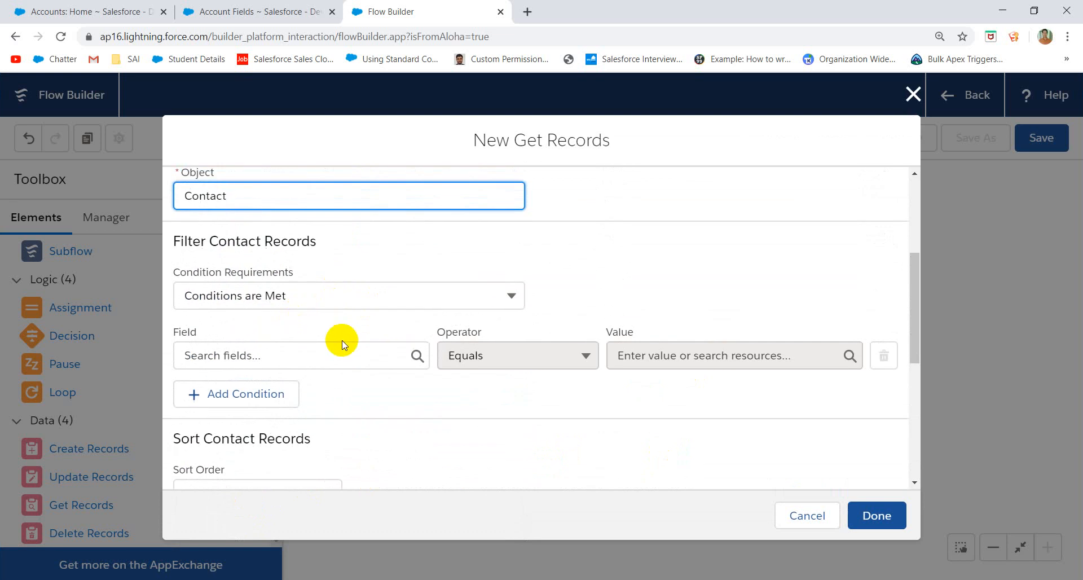
pyautogui.scroll(1, 341, 341)
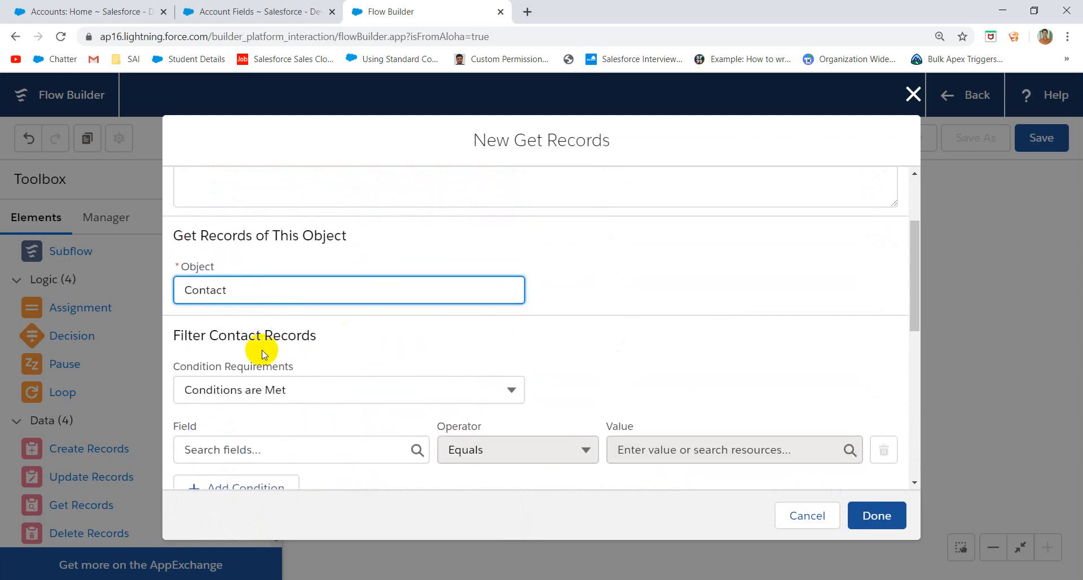
pyautogui.click(273, 390)
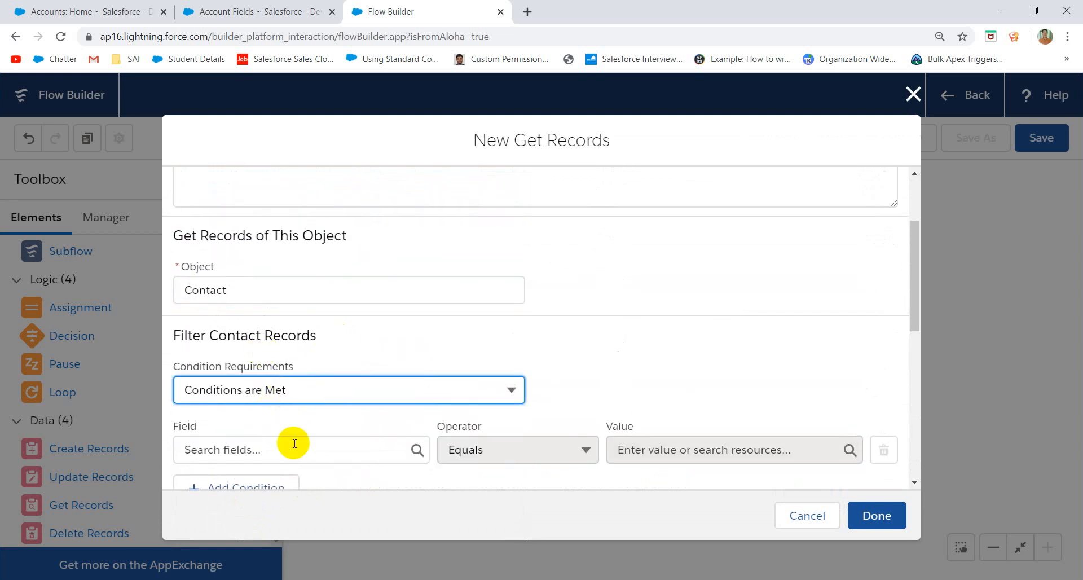
pyautogui.click(277, 449)
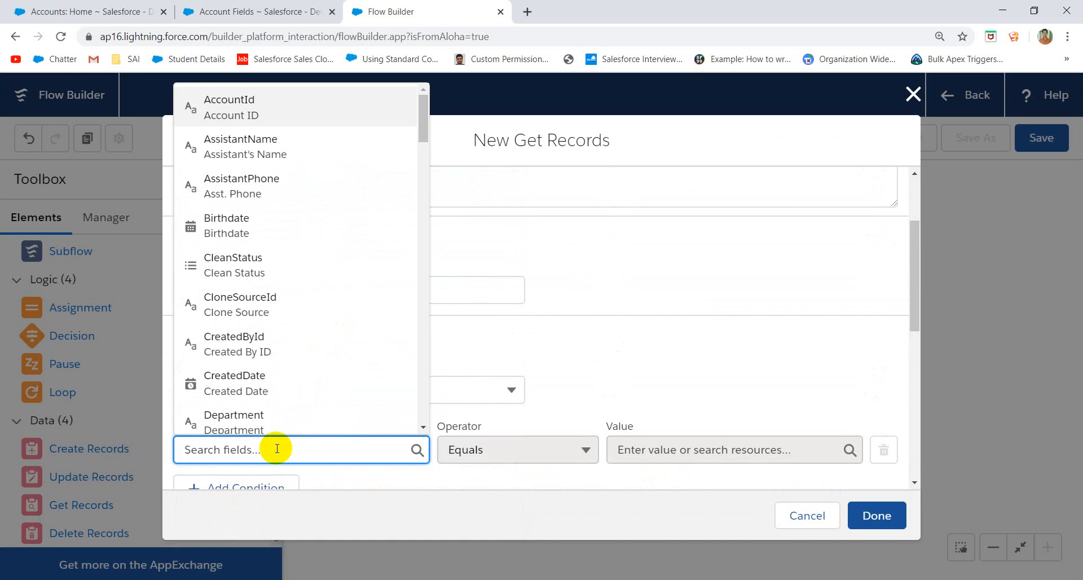
pyautogui.write('Account')
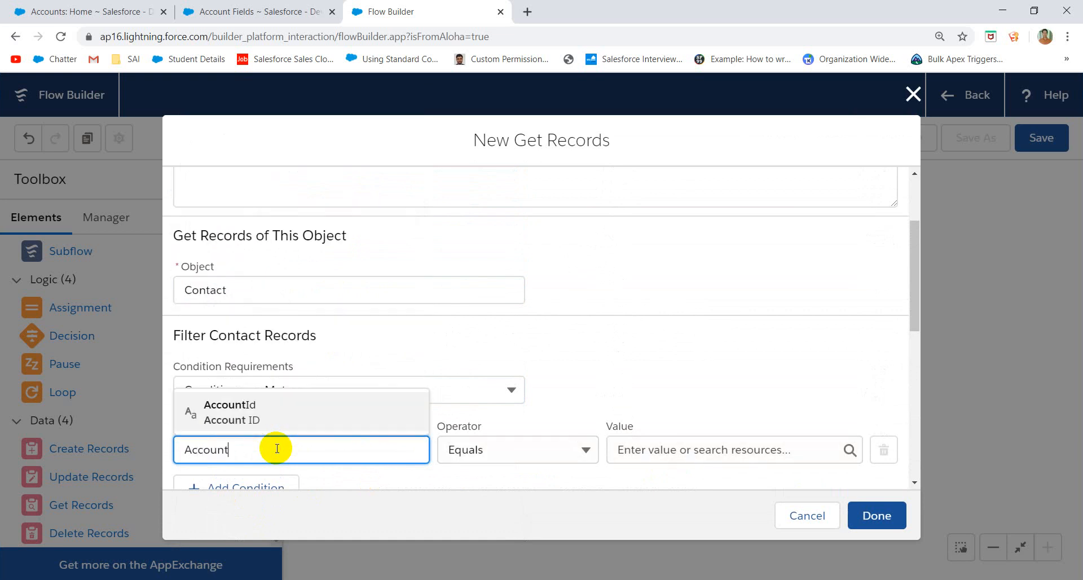
pyautogui.click(265, 408)
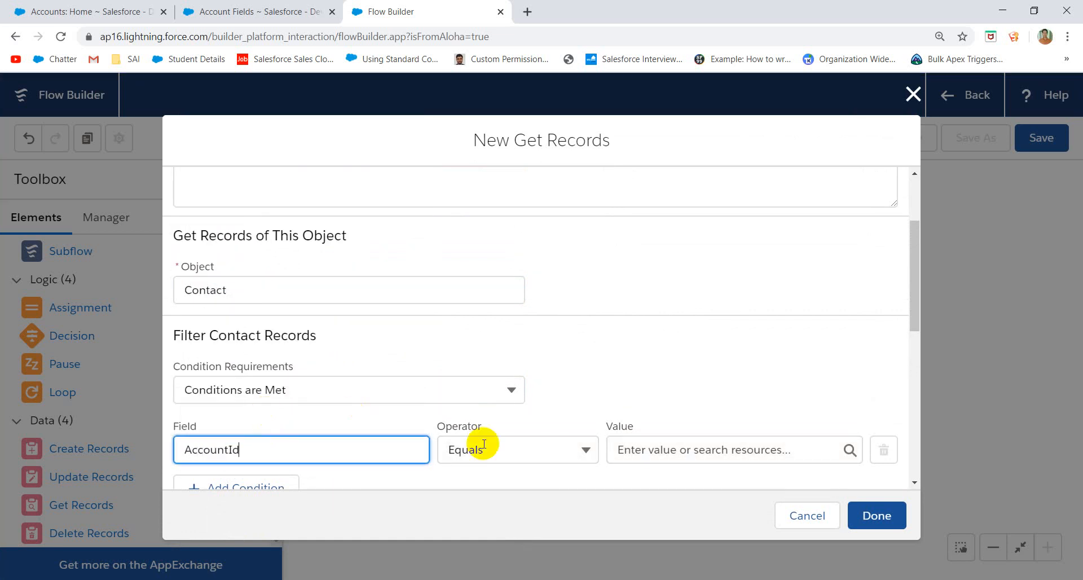
pyautogui.click(688, 443)
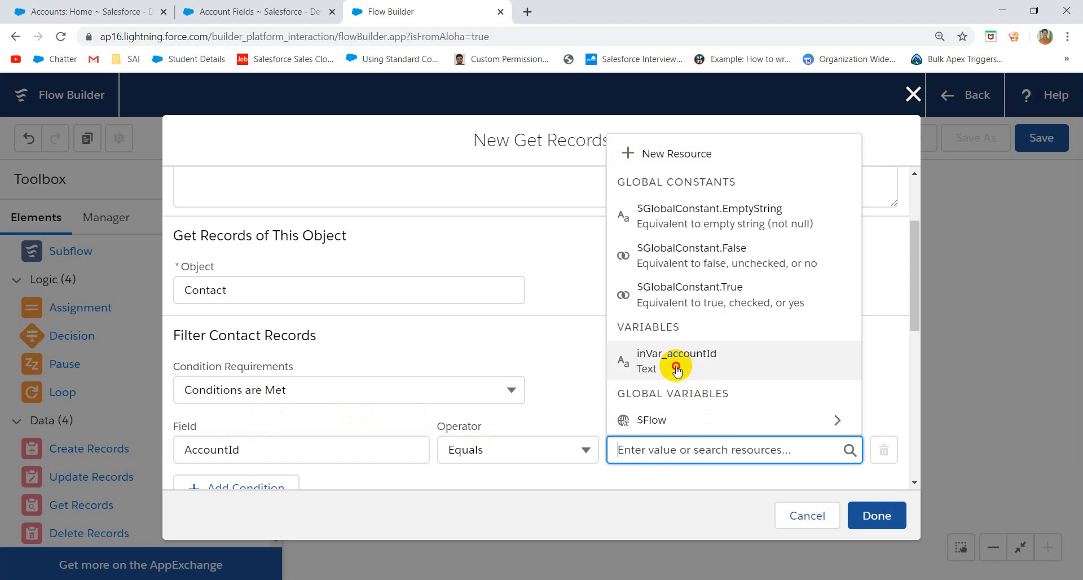
pyautogui.click(677, 370)
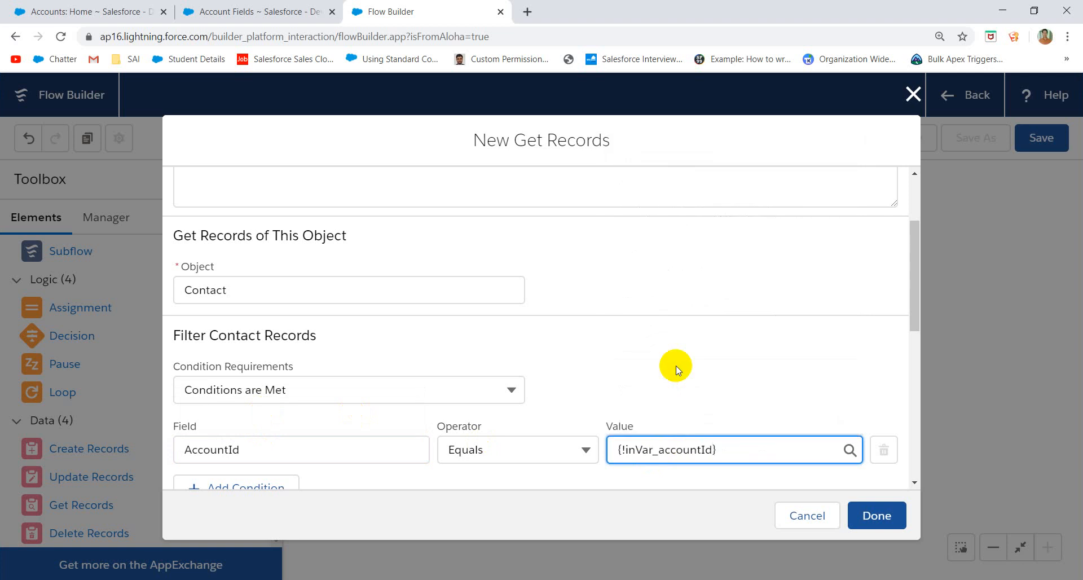
# Step: Set Get Contacts to store all records with only the ID field, and finish the element
pyautogui.scroll(-5, 723, 358)
pyautogui.scroll(-1, 508, 380)
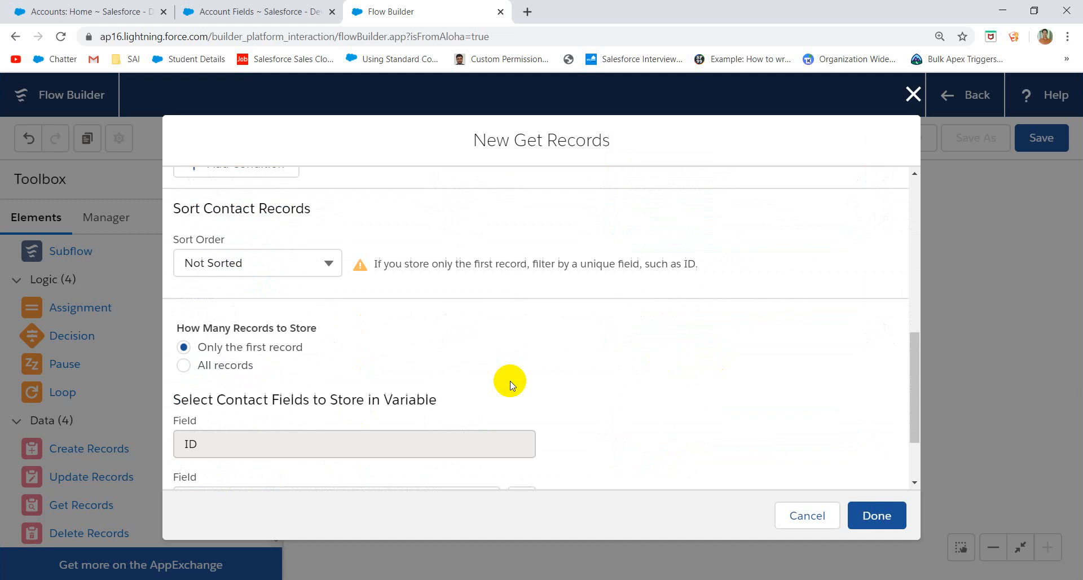
pyautogui.scroll(-2, 347, 318)
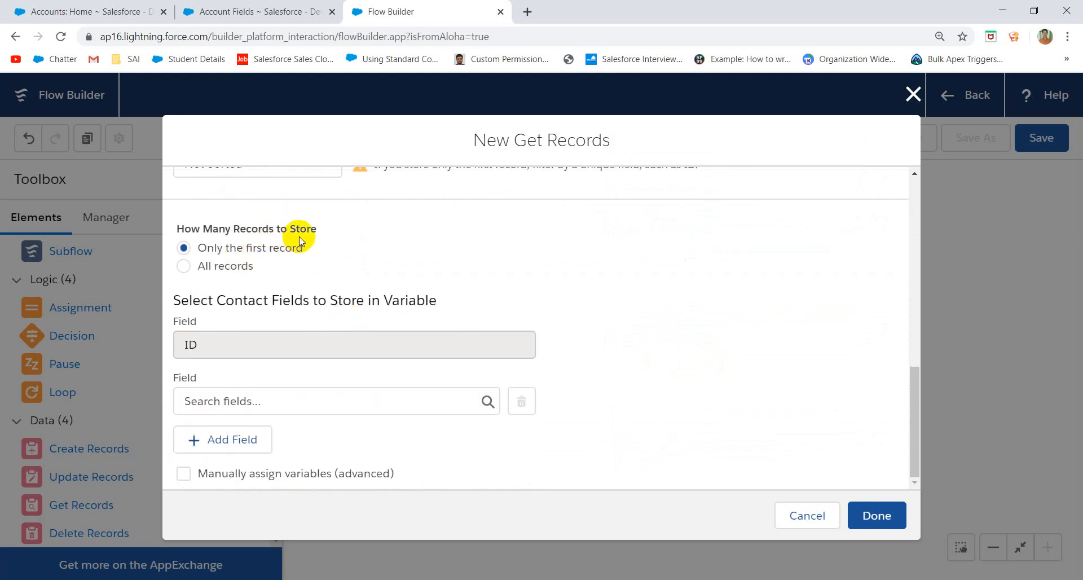
pyautogui.click(217, 268)
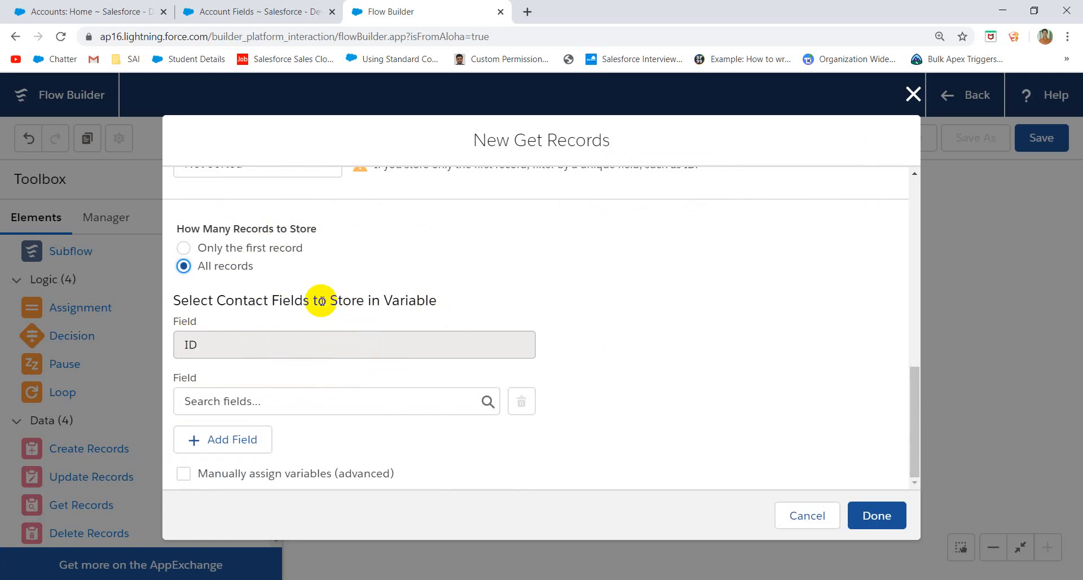
pyautogui.click(323, 401)
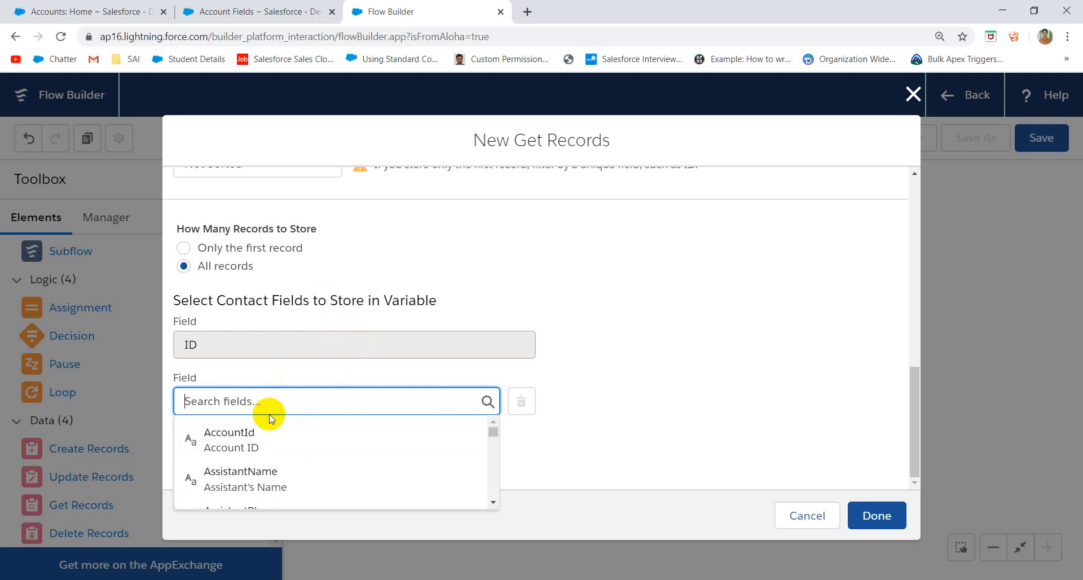
pyautogui.click(480, 370)
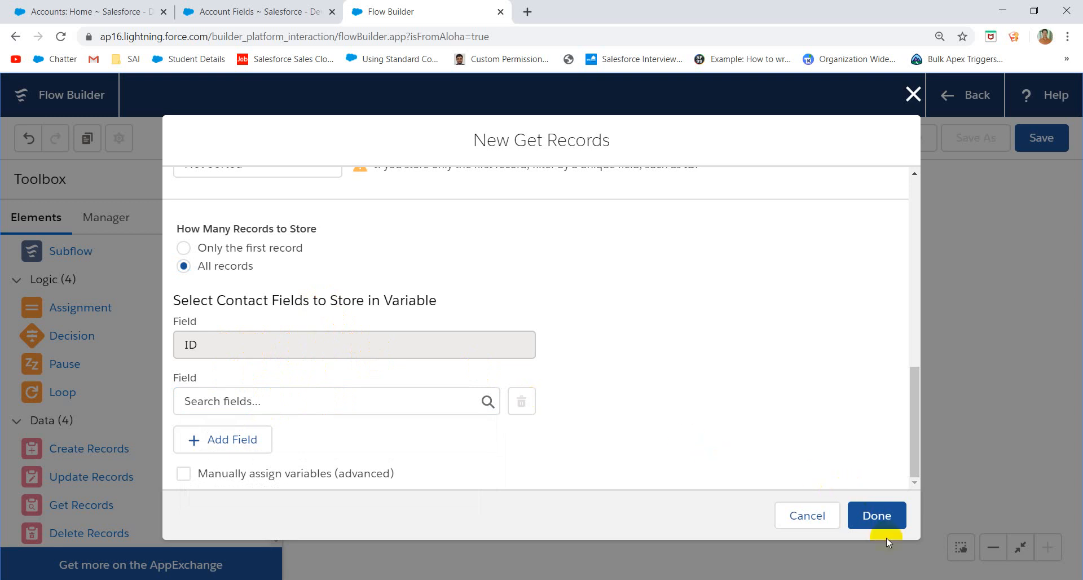
pyautogui.click(876, 517)
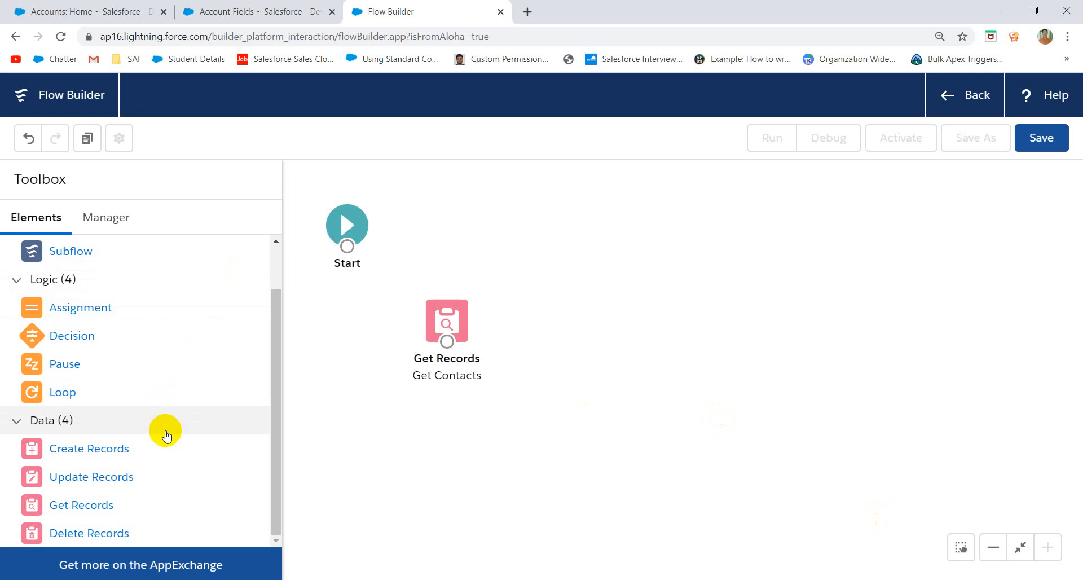
# Step: Add a Delete Records element labelled "Delete Contatcs" to the flow canvas
pyautogui.moveTo(91, 533); pyautogui.dragTo(633, 453)
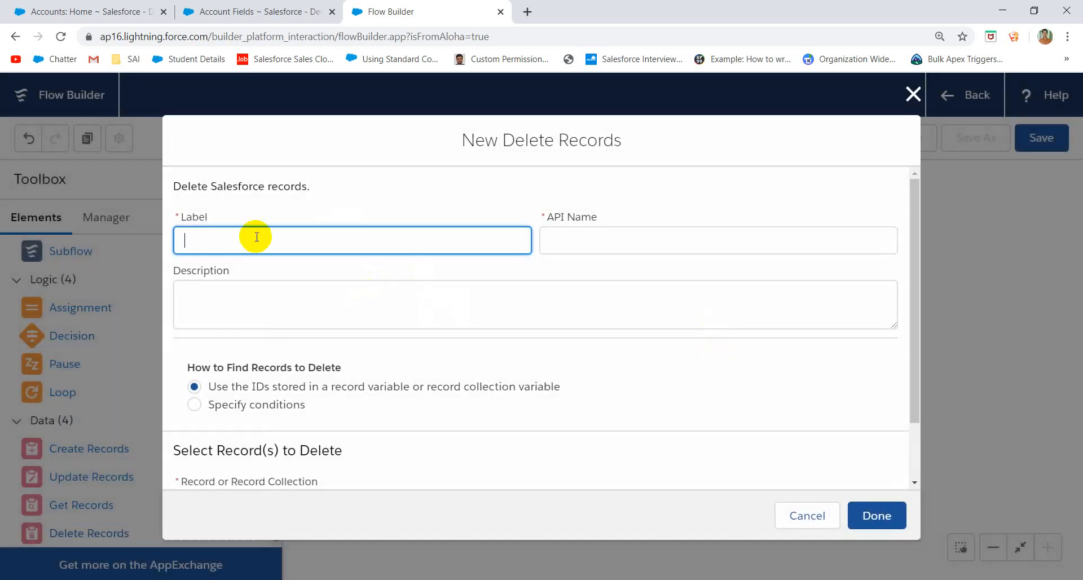
pyautogui.write('Delete Contatcs')
pyautogui.click(528, 257)
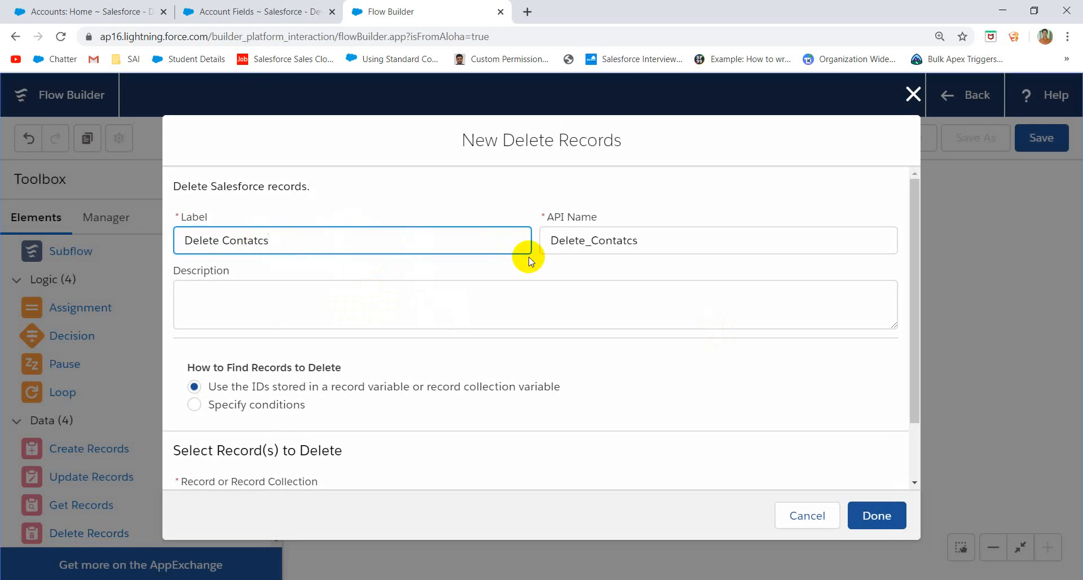
# Step: Set the Delete Records element to use the IDs stored in the record collection {!Get_Contacts}, and finish it
pyautogui.scroll(-2, 404, 322)
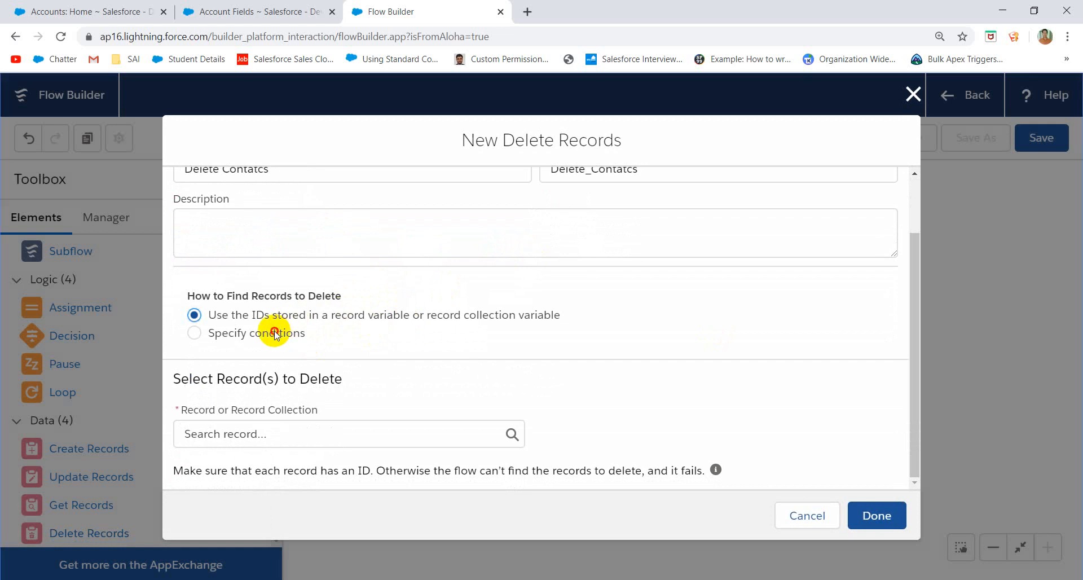
pyautogui.click(277, 334)
pyautogui.click(298, 345)
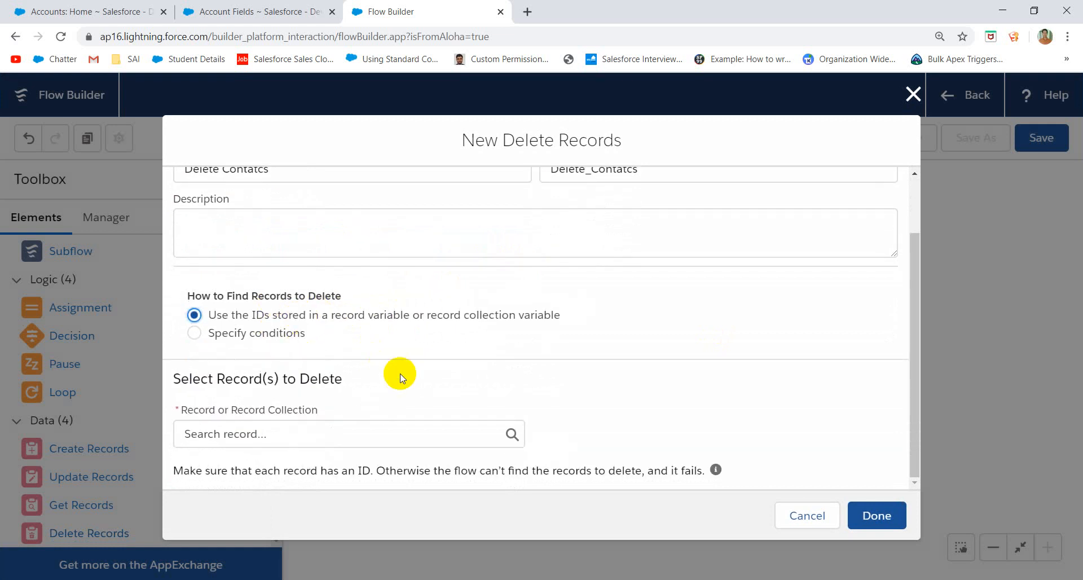
pyautogui.click(258, 435)
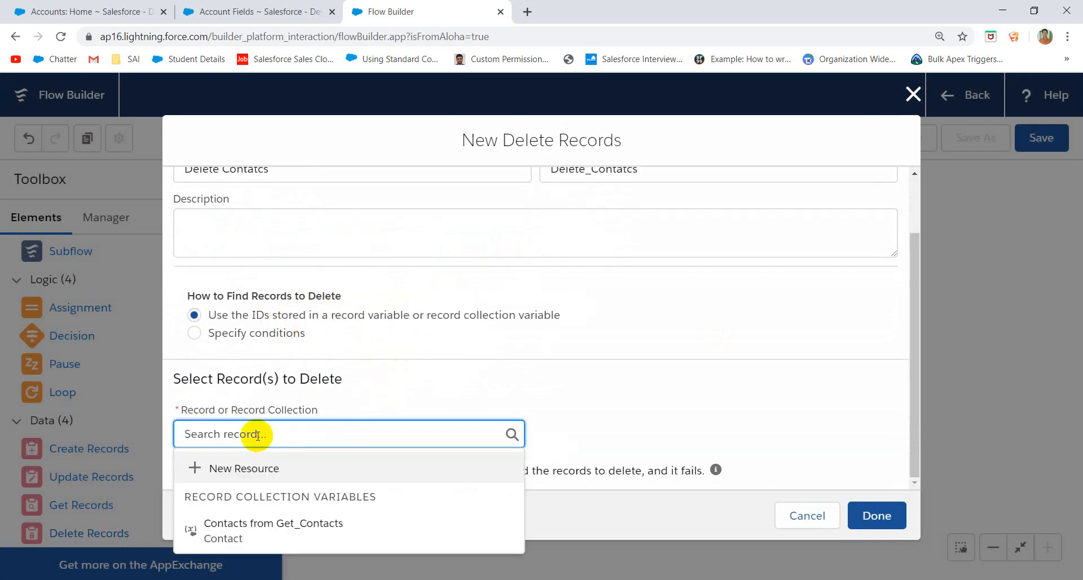
pyautogui.click(285, 521)
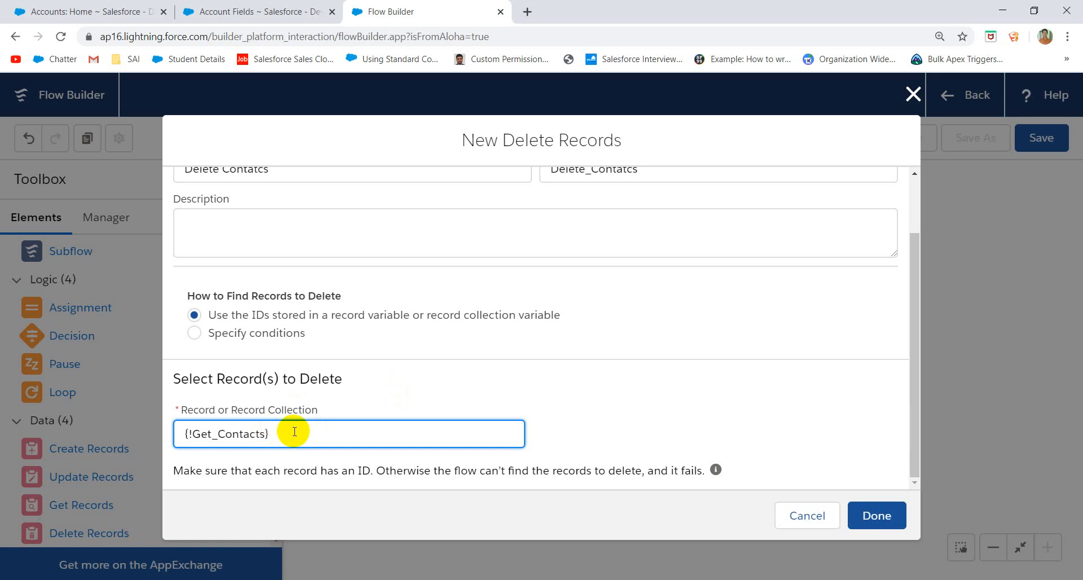
pyautogui.scroll(2, 399, 331)
pyautogui.scroll(-2, 399, 330)
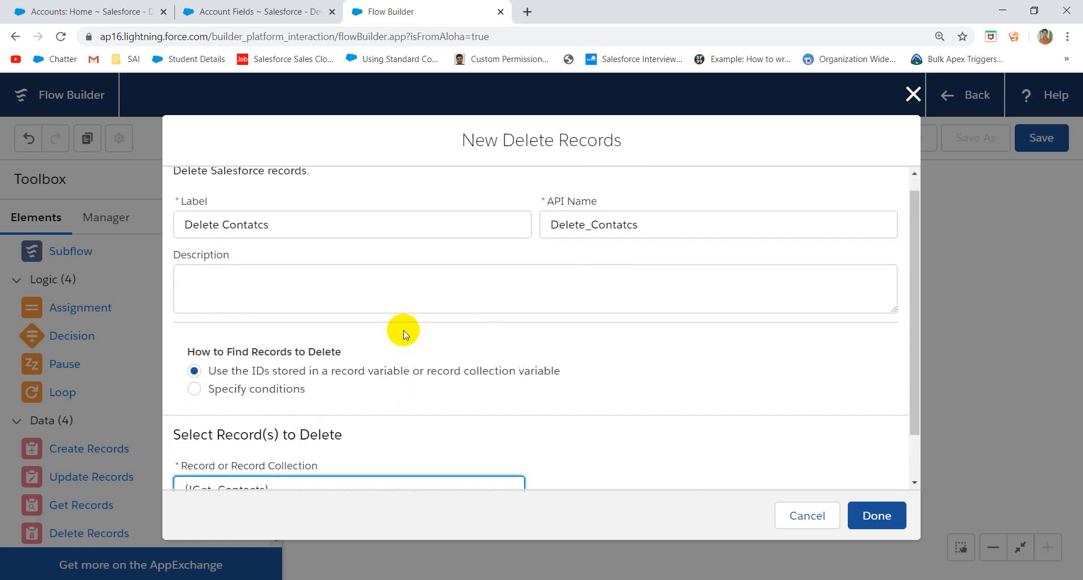
pyautogui.click(876, 515)
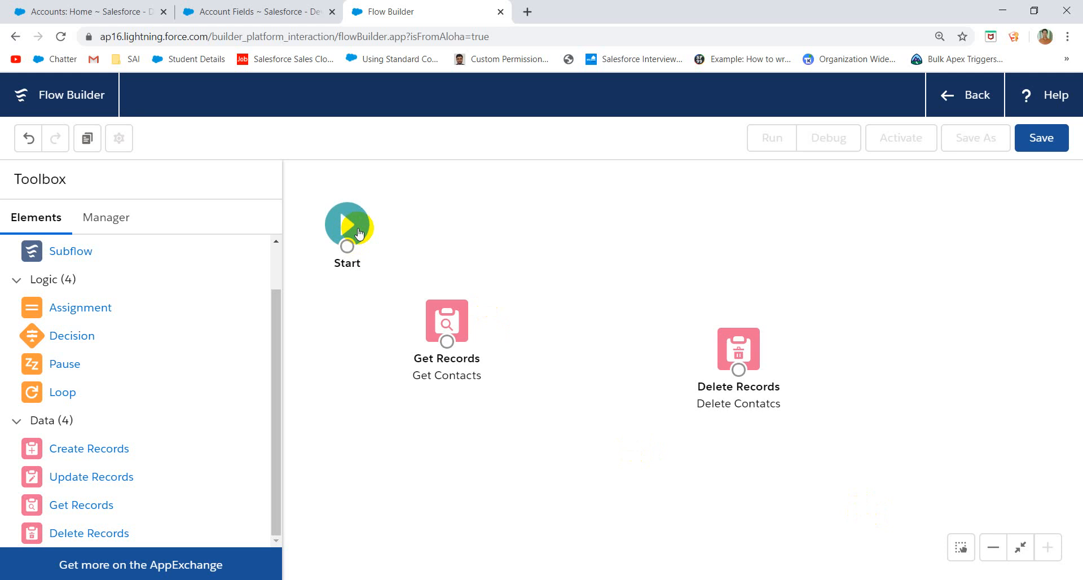
# Step: Connect Start to the Get Contacts element, and Get Contacts to the Delete Records element
pyautogui.moveTo(347, 246); pyautogui.dragTo(464, 299)
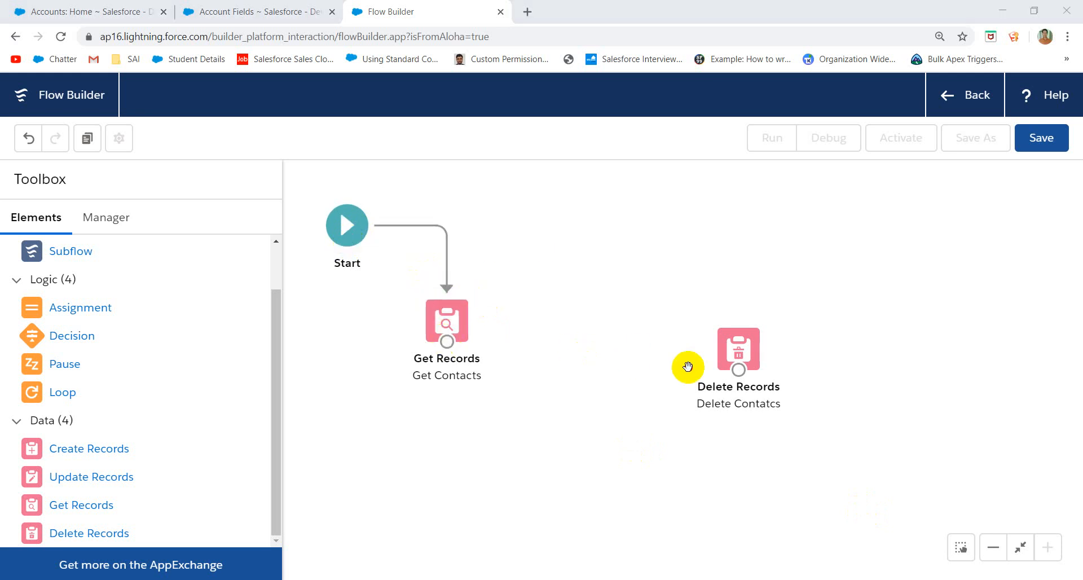
pyautogui.moveTo(447, 342); pyautogui.dragTo(758, 349)
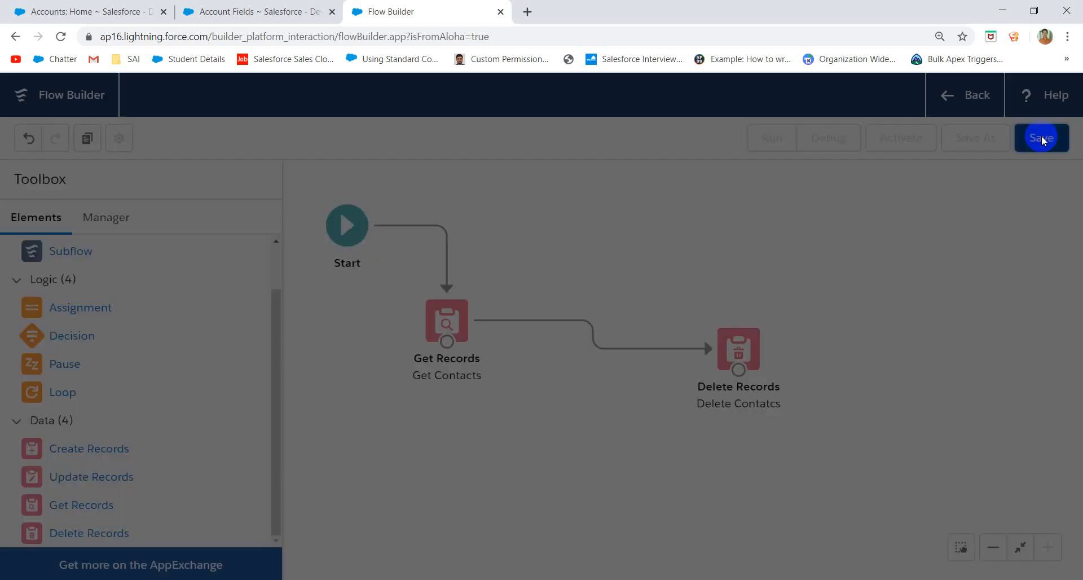
# Step: Save the flow with the label "Delete Contacts" and API name Delete_Contacts, and activate it
pyautogui.click(1043, 138)
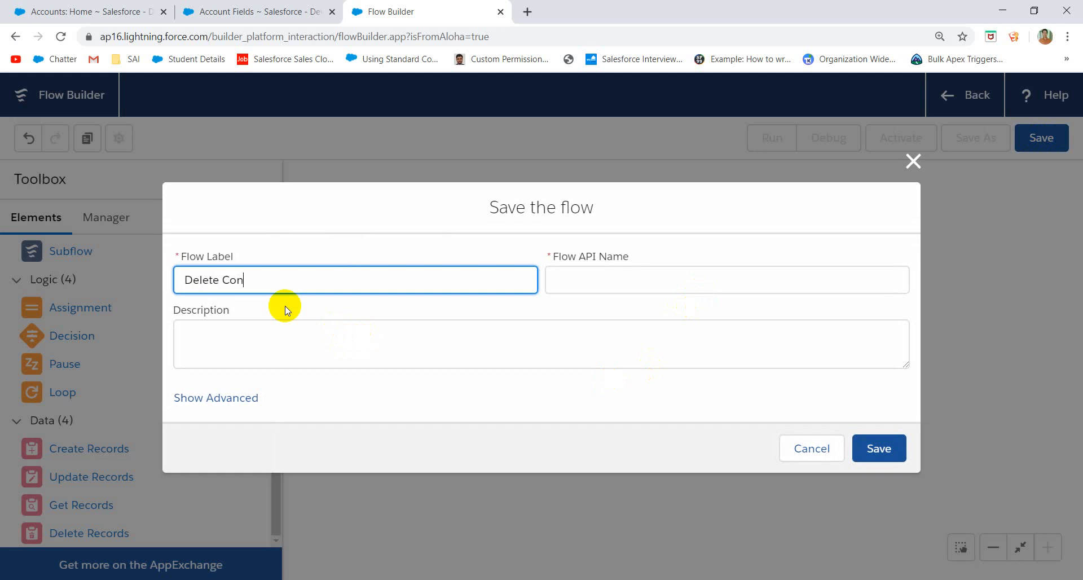
pyautogui.click(444, 302)
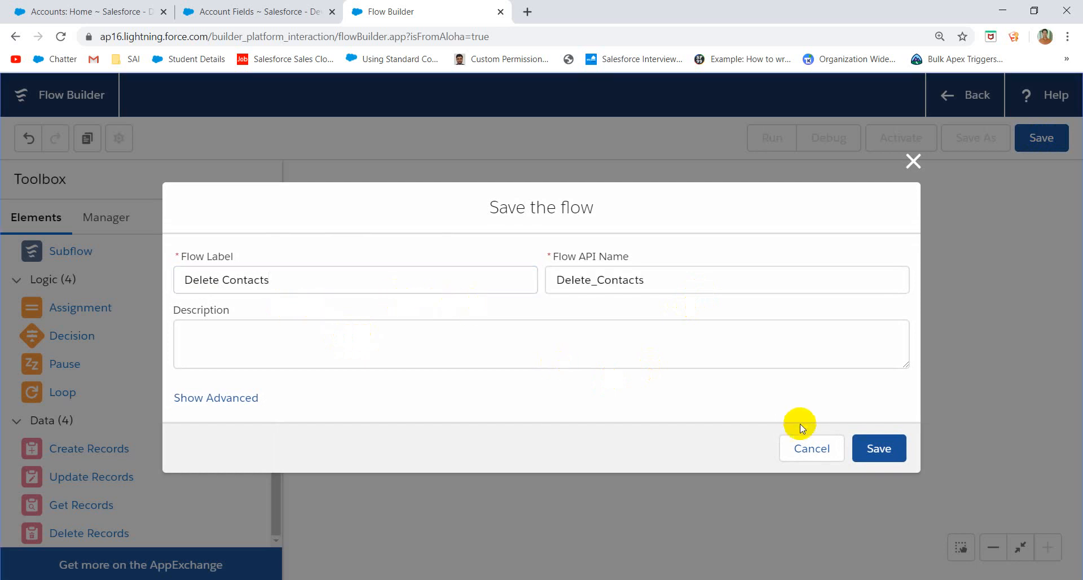
pyautogui.click(887, 447)
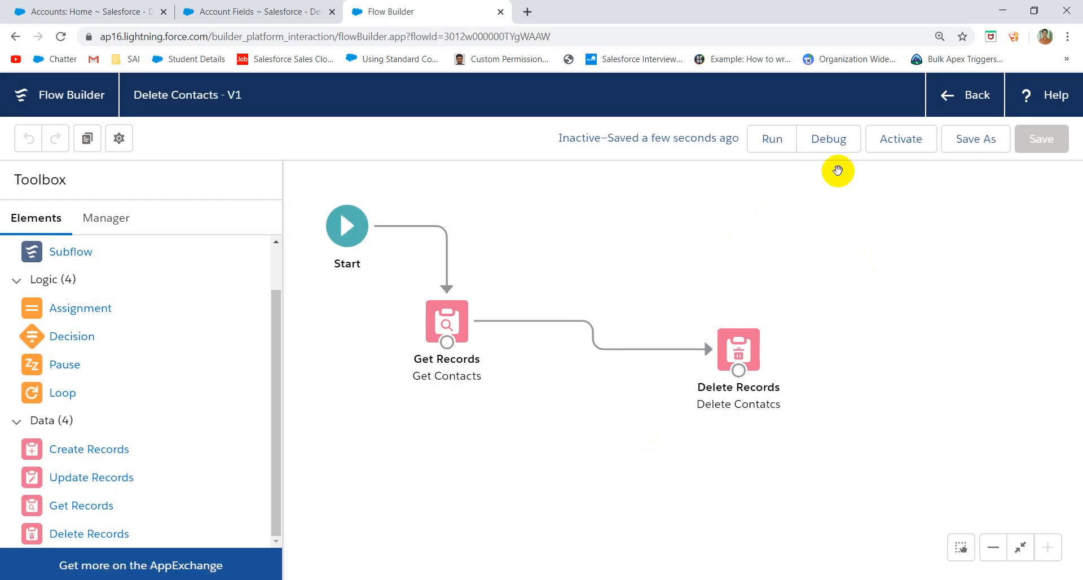
pyautogui.click(886, 150)
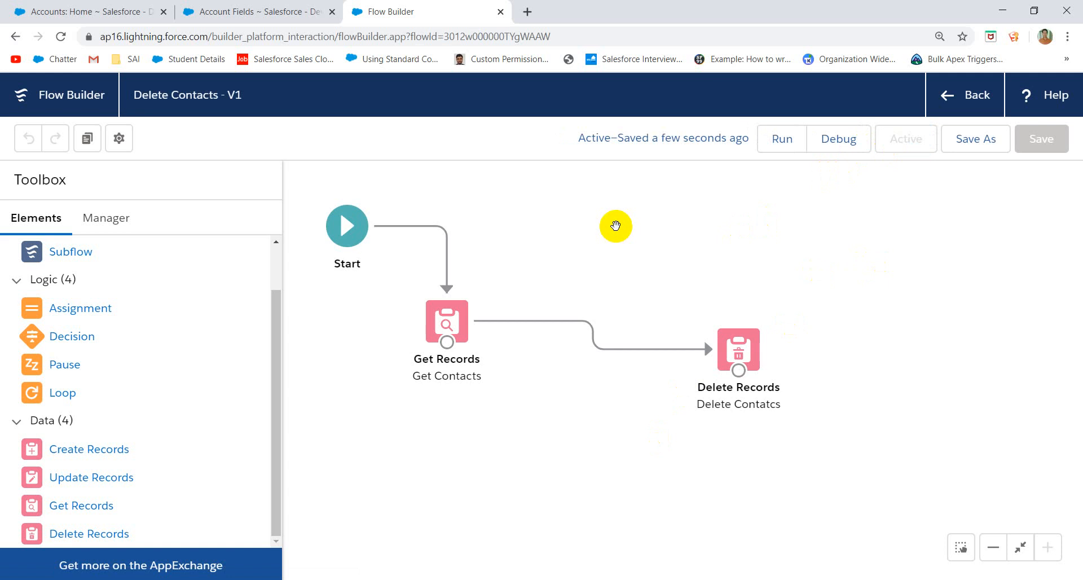
# Step: Leave the flow canvas for Setup and open Process Builder by searching for "process b"
pyautogui.click(968, 95)
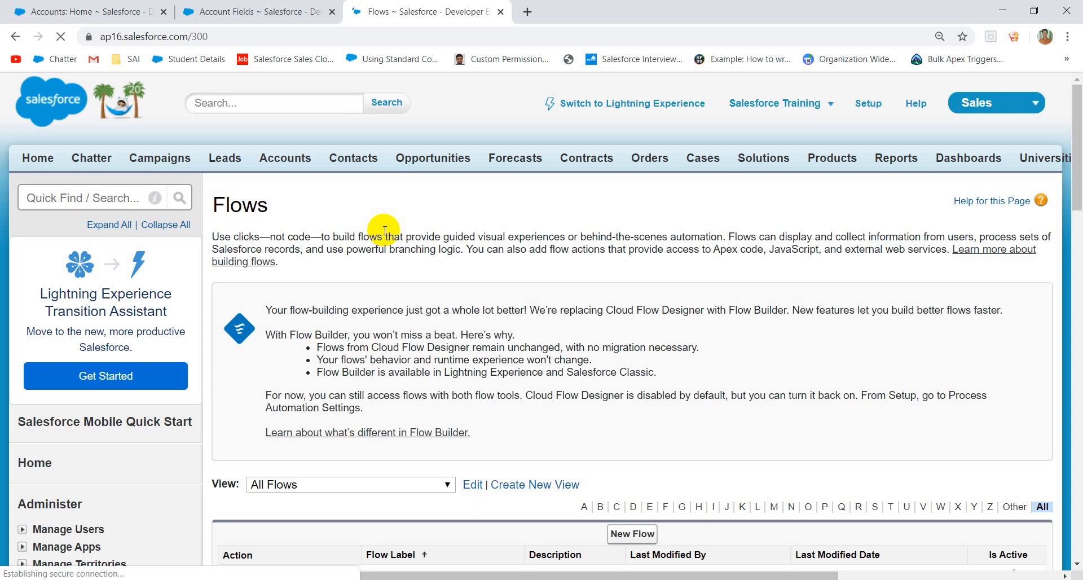
pyautogui.write('process b')
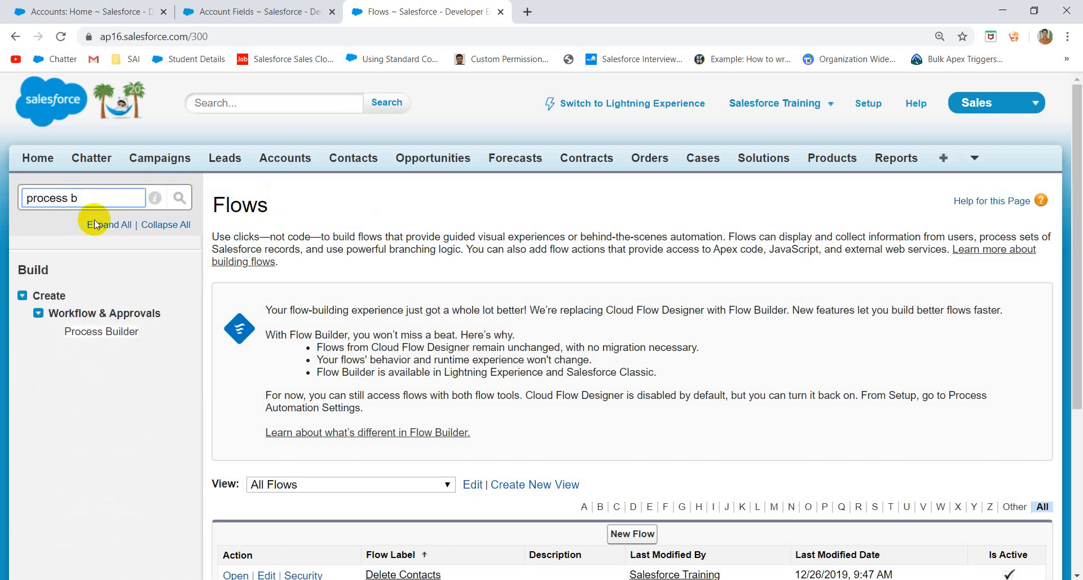
pyautogui.click(103, 333)
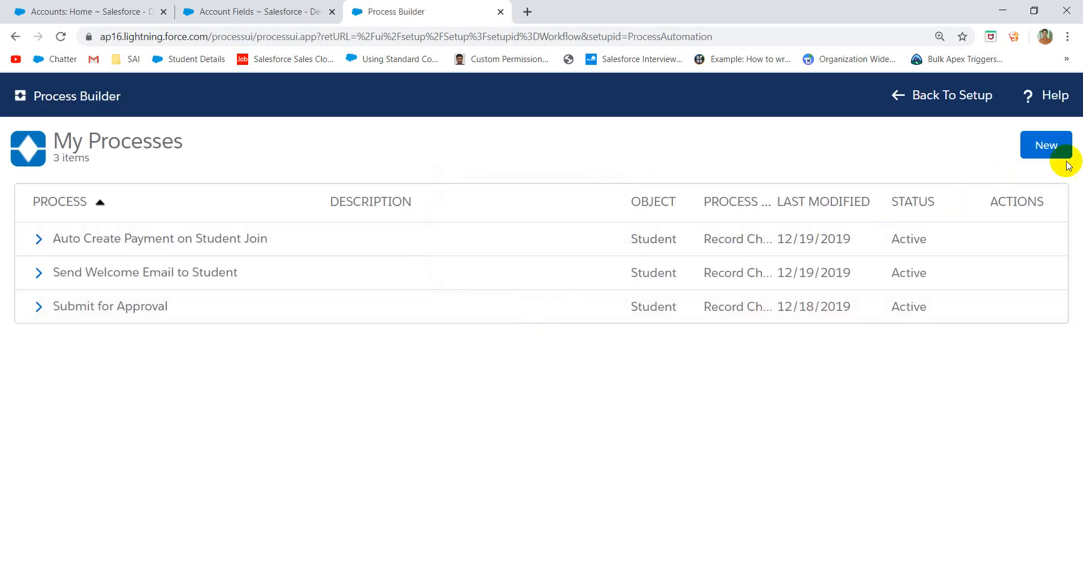
# Step: Create a new process and name it "Delete Contacts" with the API name Delete_Contacts
pyautogui.click(1051, 146)
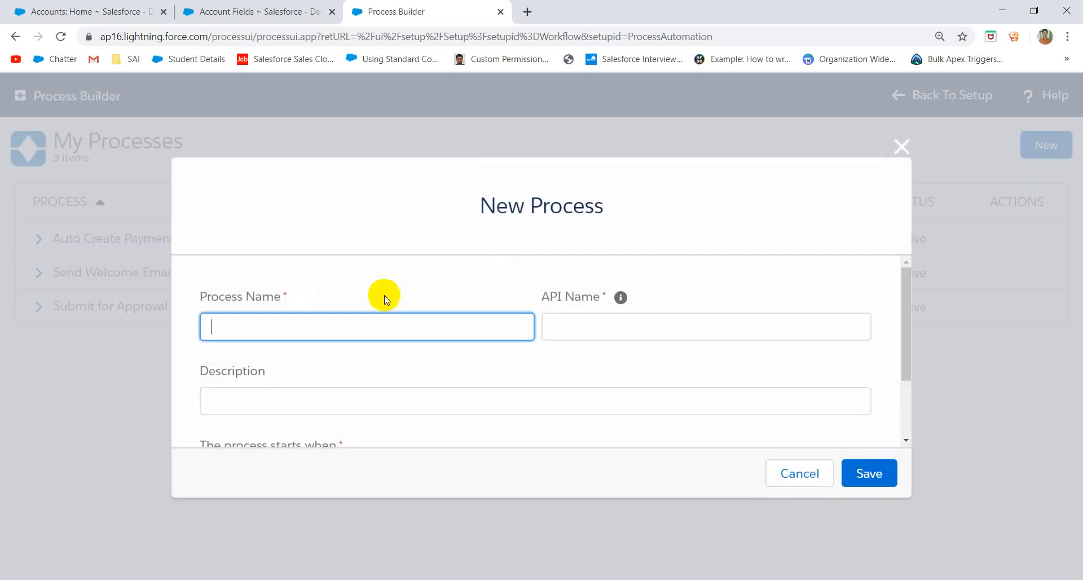
pyautogui.write('Acco')
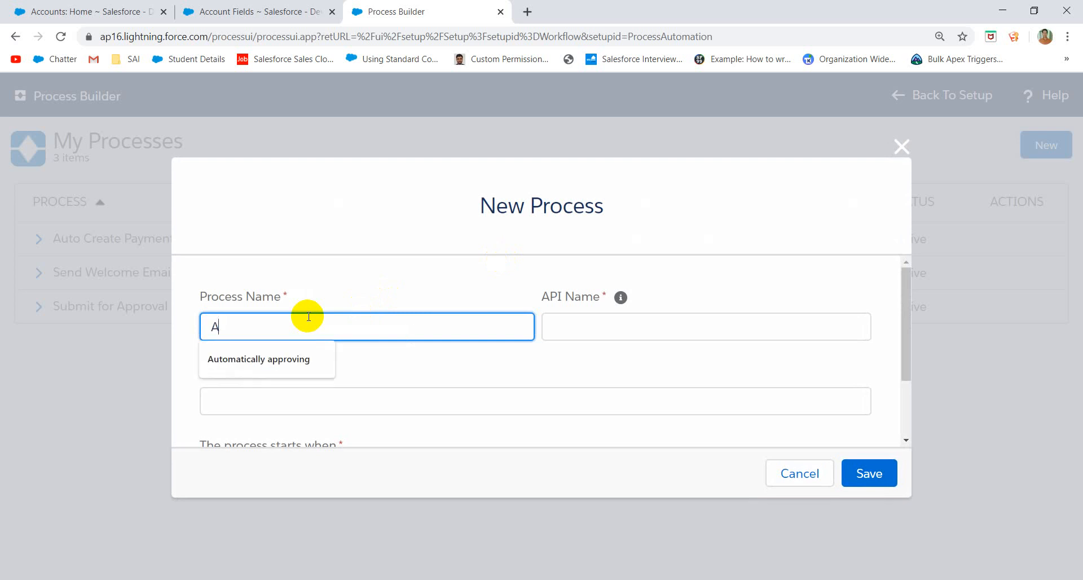
pyautogui.press('BackSpace')
pyautogui.press('BackSpace')
pyautogui.press('BackSpace')
pyautogui.press('BackSpace')
pyautogui.press('BackSpace')
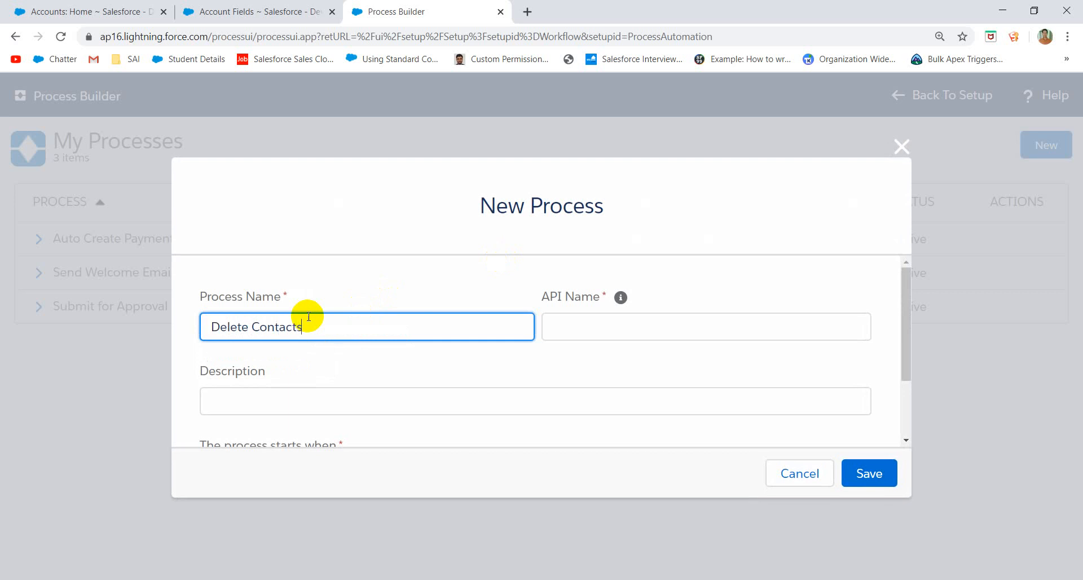
pyautogui.write('Delete Contacts')
pyautogui.press('Tab')
pyautogui.press('Tab')
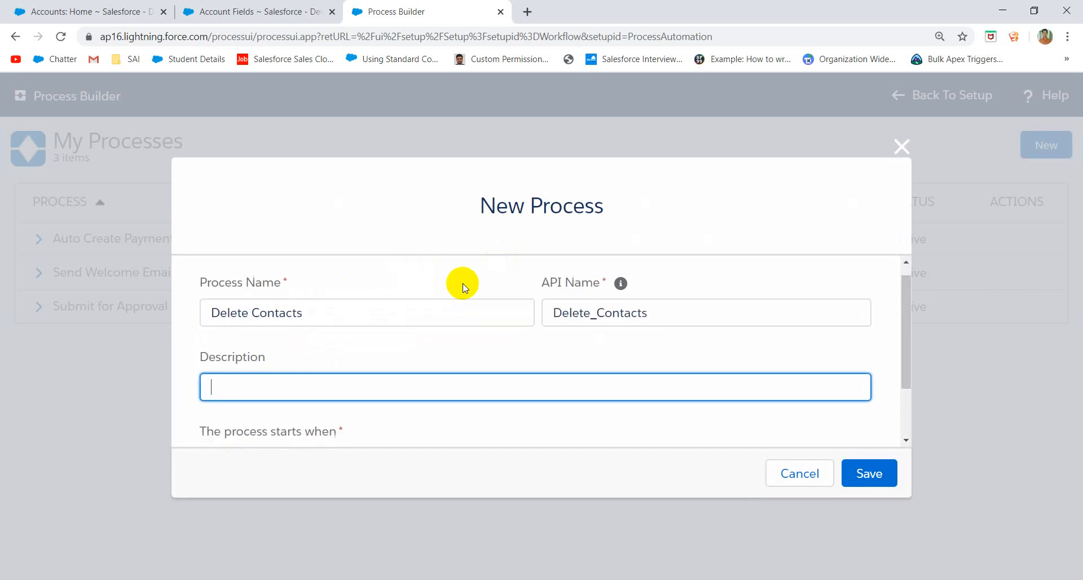
# Step: Set the new process to start when a record changes, and try to save it
pyautogui.scroll(-2, 463, 288)
pyautogui.click(301, 382)
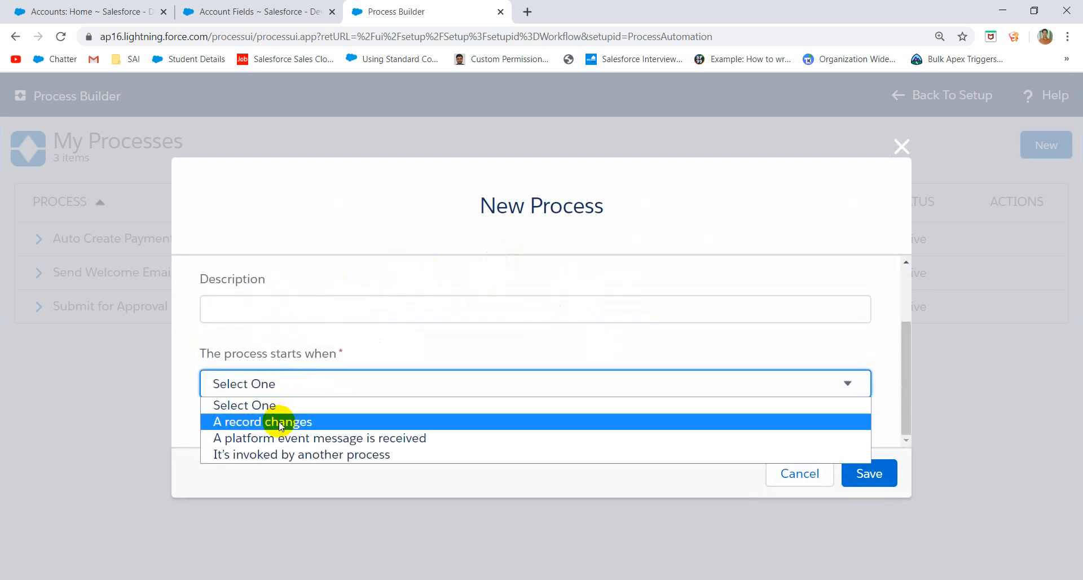
pyautogui.click(281, 424)
pyautogui.click(858, 477)
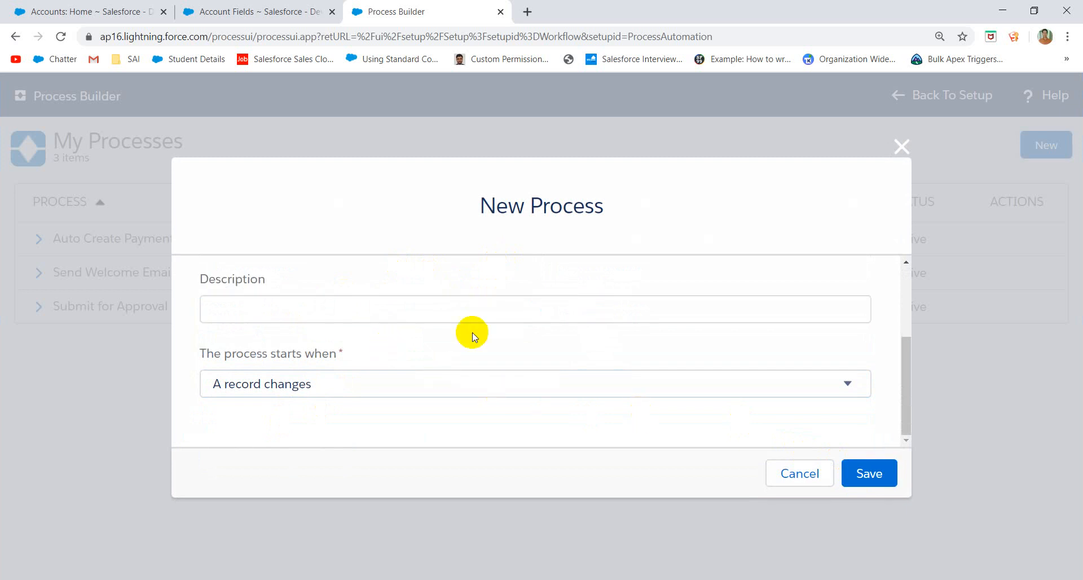
pyautogui.click(858, 475)
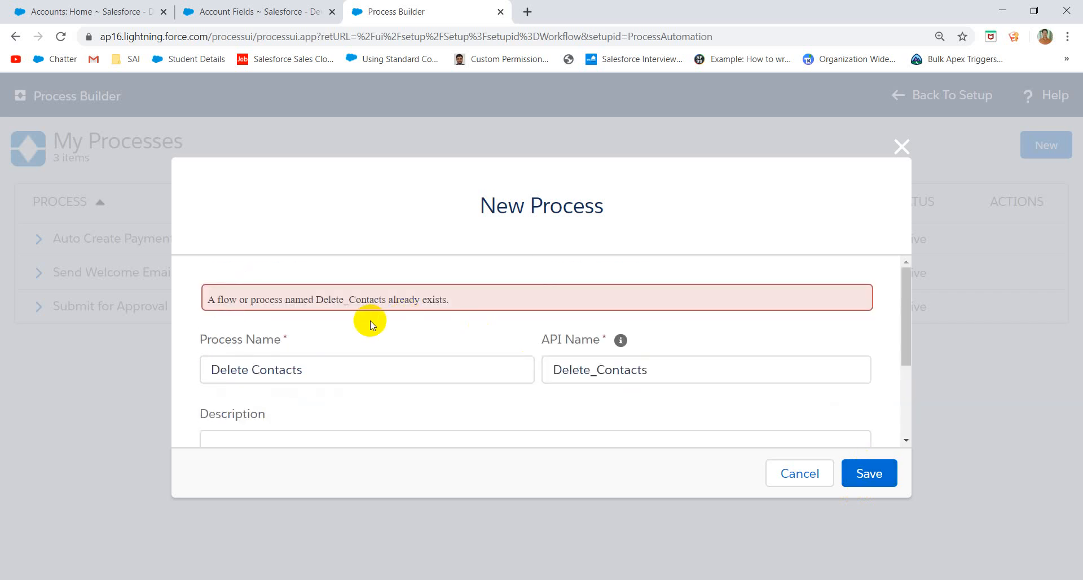
# Step: Rename the process "Delete Contacts PB", extend its API name with a matching suffix, and save it
pyautogui.click(324, 375)
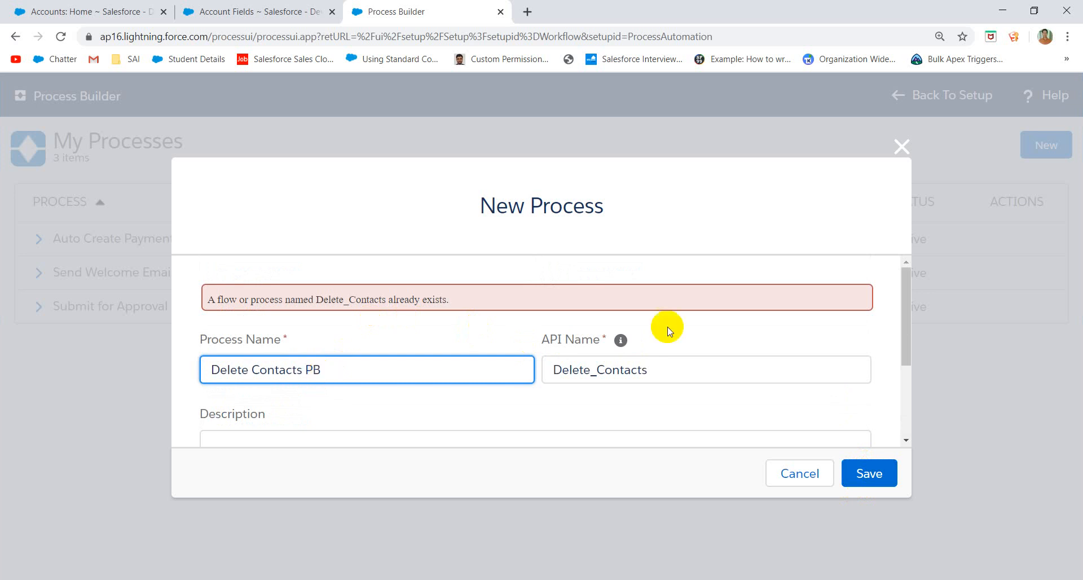
pyautogui.click(670, 357)
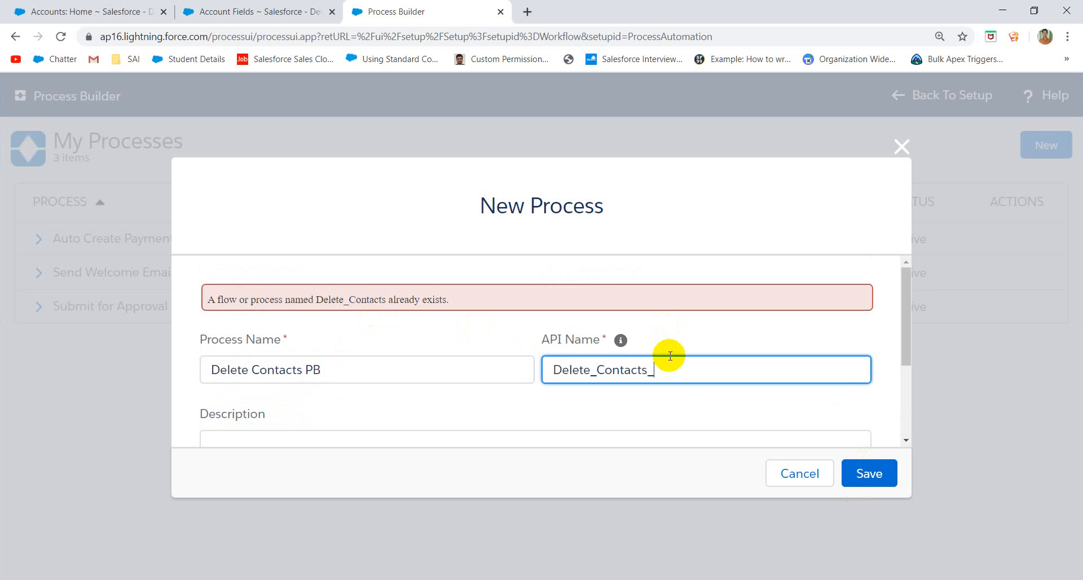
pyautogui.click(858, 471)
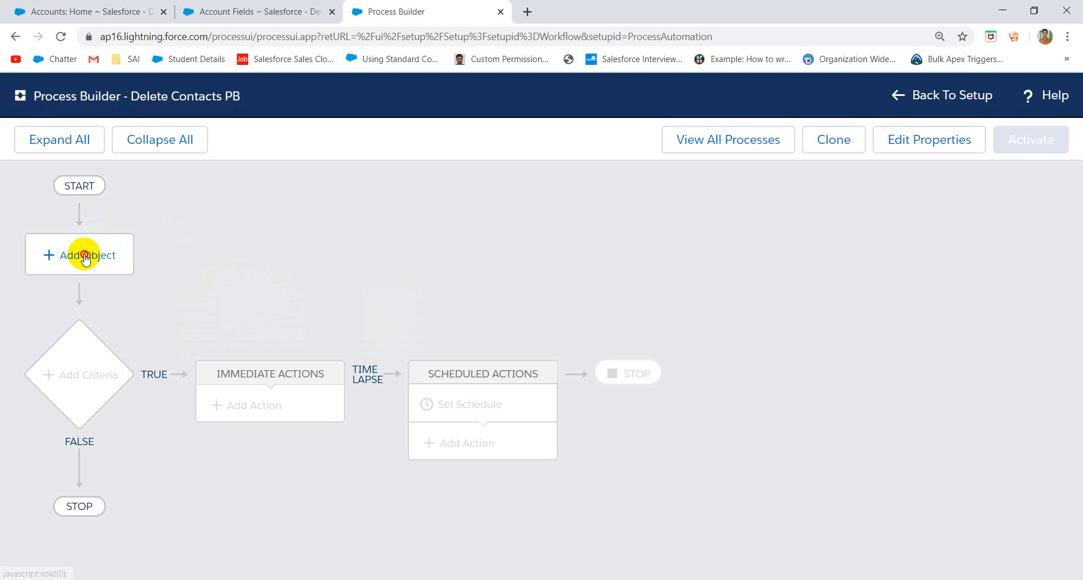
# Step: Set the process object to Account, starting when a record is created or edited, and save it
pyautogui.click(92, 250)
pyautogui.click(564, 272)
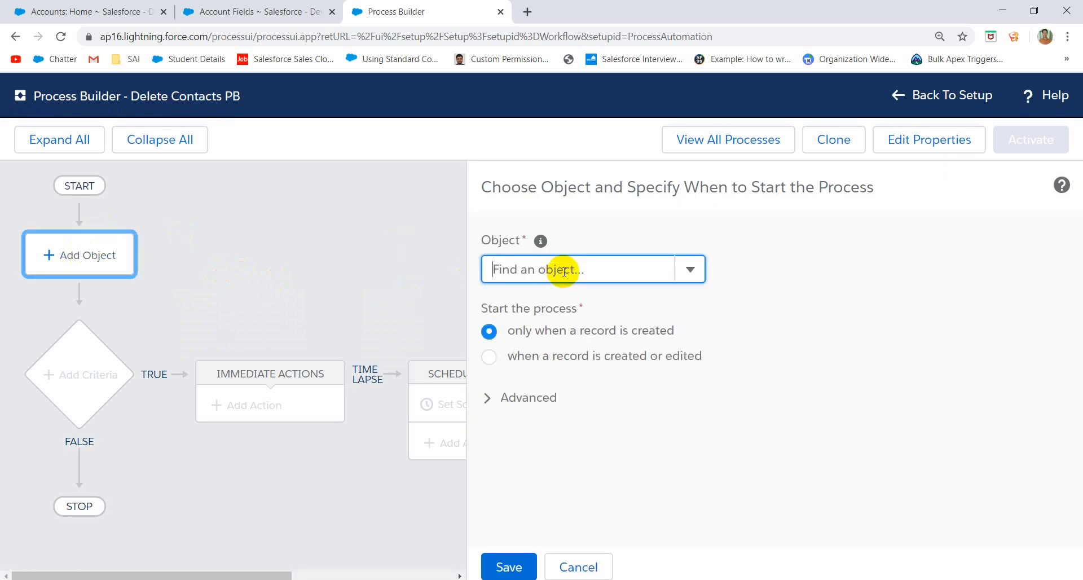
pyautogui.write('Acco')
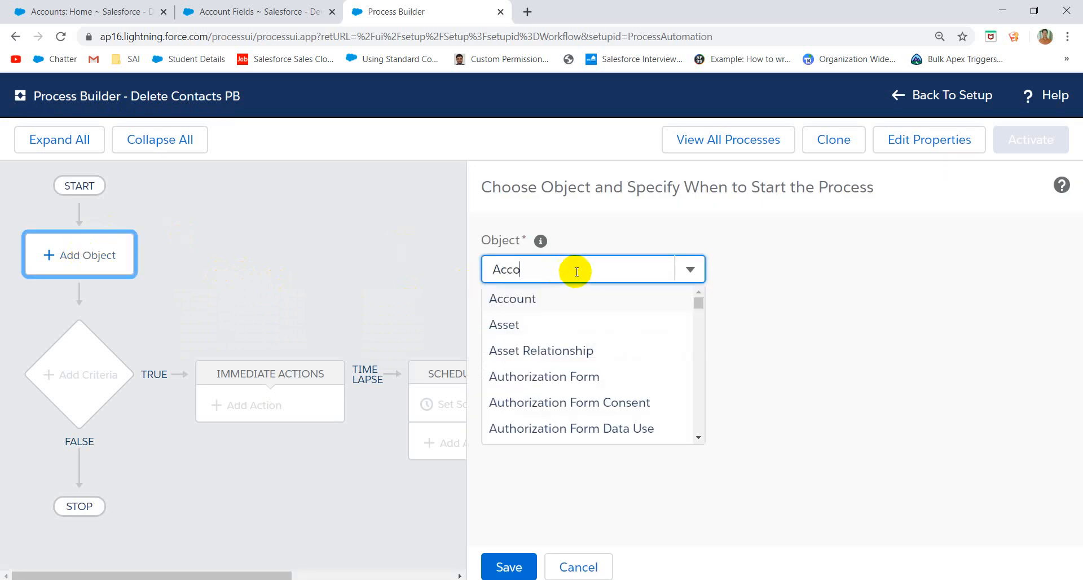
pyautogui.click(532, 301)
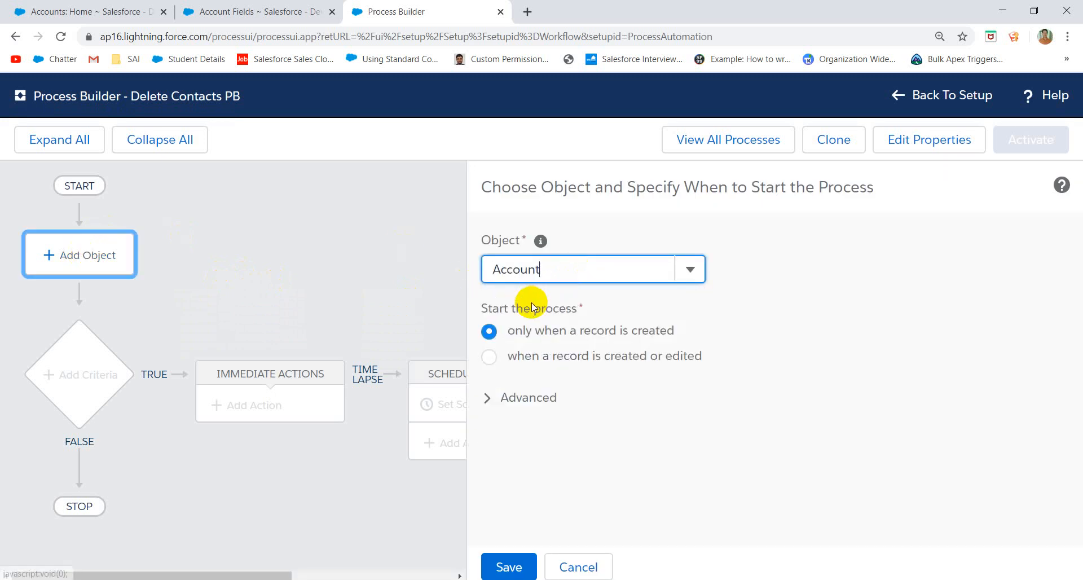
pyautogui.click(534, 358)
pyautogui.click(508, 567)
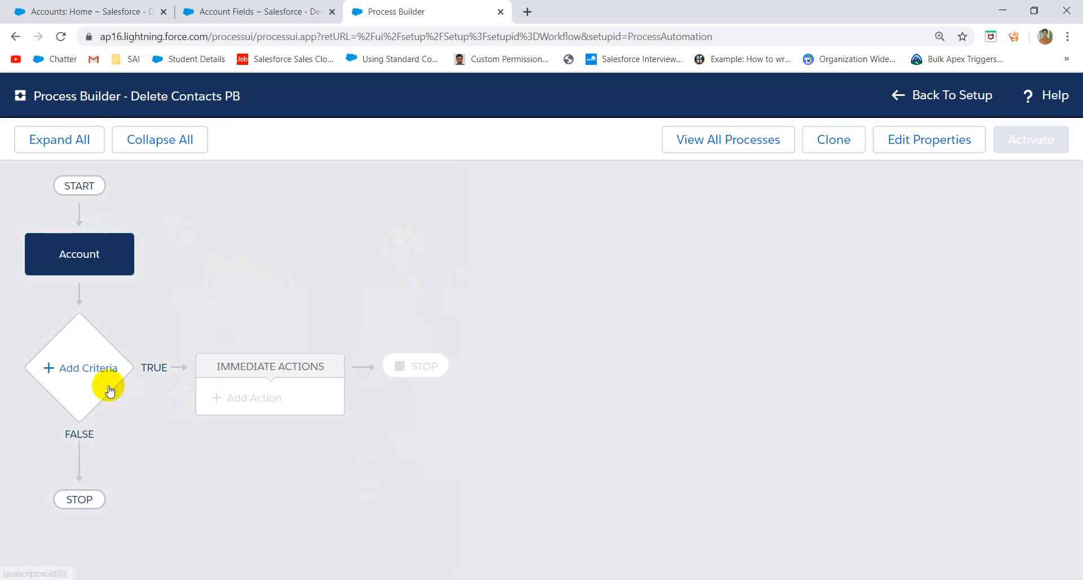
# Step: Add criteria named "Check Cond" with a first condition that the account's Delete Contacts field equals True
pyautogui.click(90, 374)
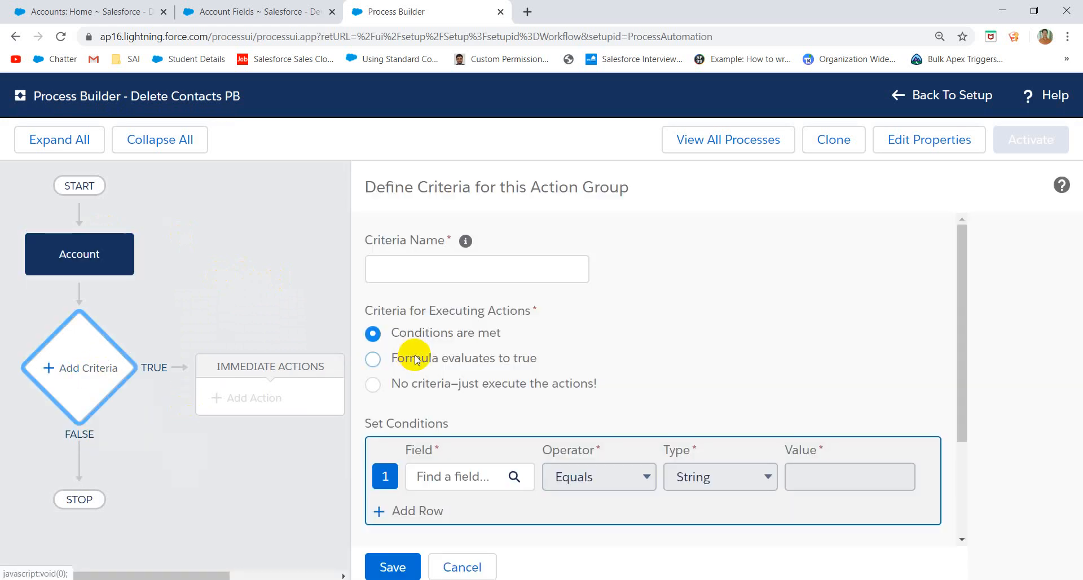
pyautogui.click(506, 274)
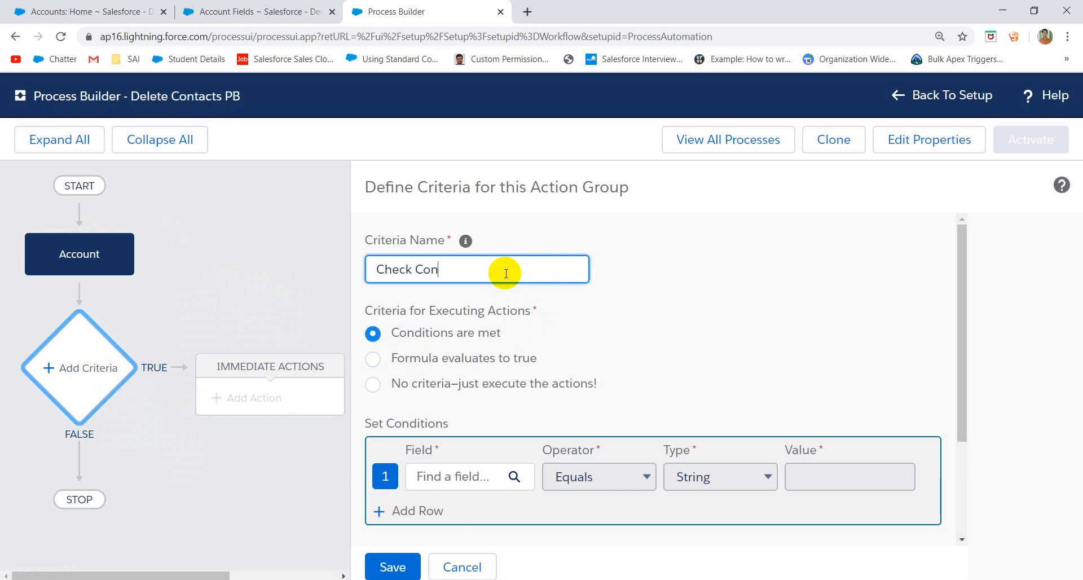
pyautogui.write('Check Cond')
pyautogui.click(461, 470)
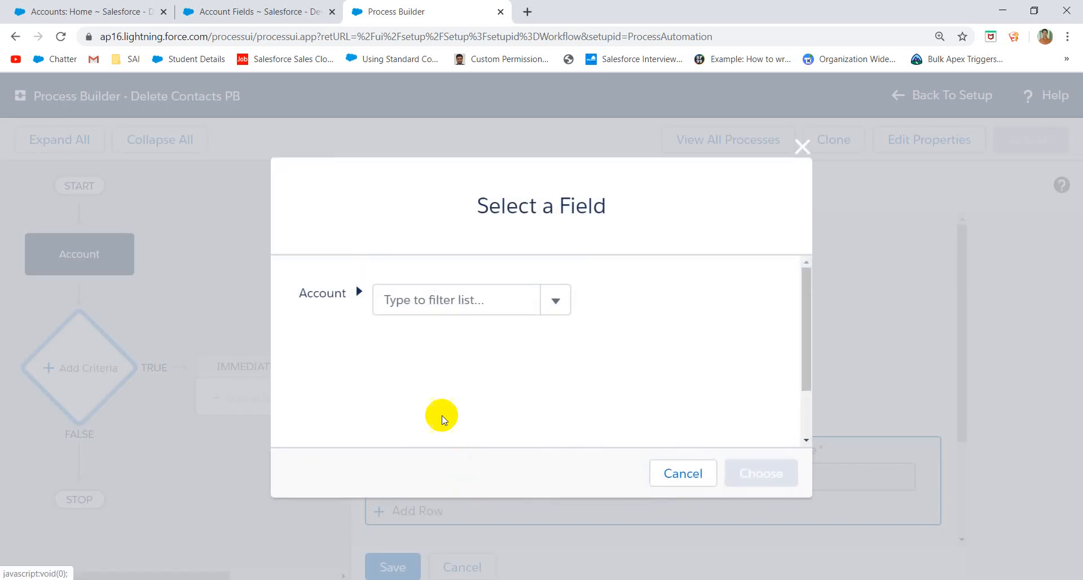
pyautogui.write('De')
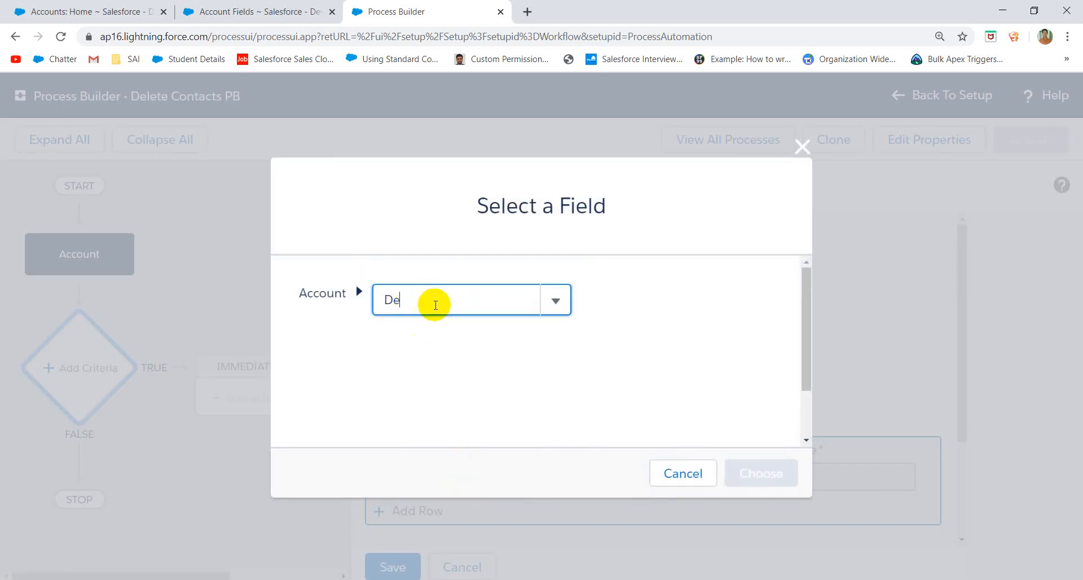
pyautogui.write('l')
pyautogui.click(428, 338)
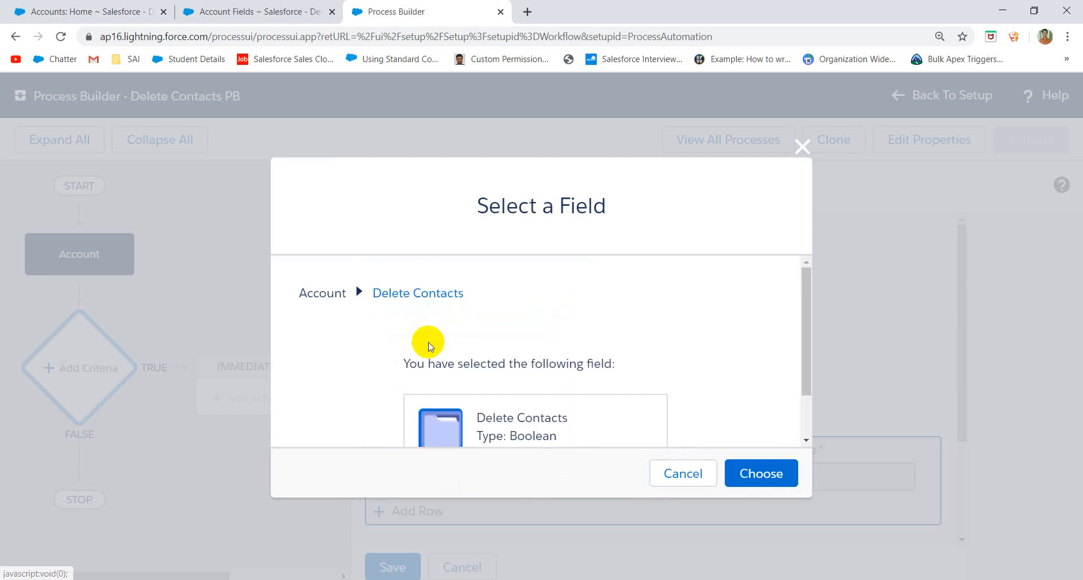
pyautogui.click(760, 477)
pyautogui.scroll(-3, 683, 377)
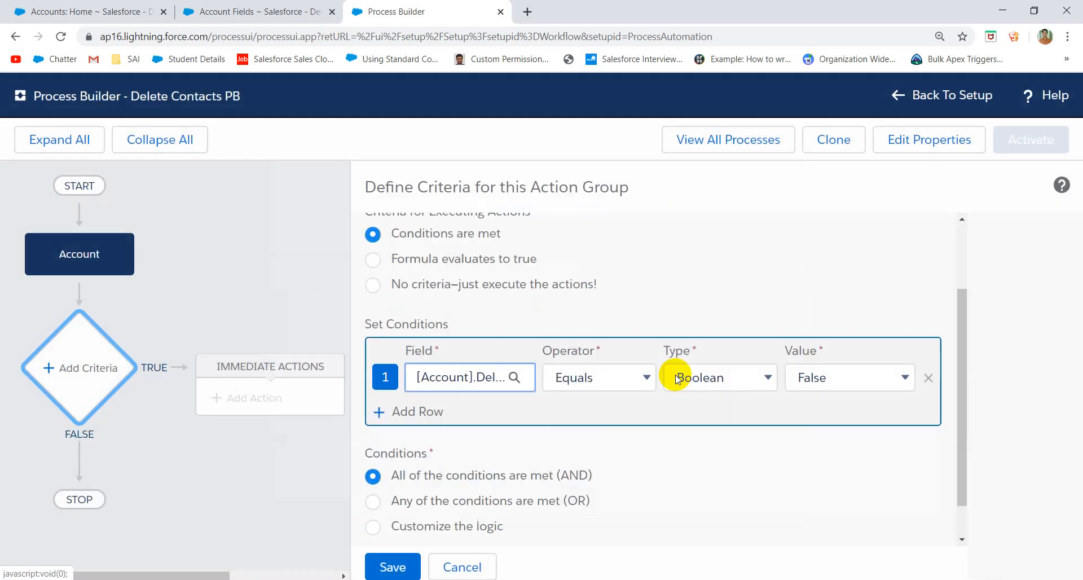
pyautogui.click(827, 335)
pyautogui.click(808, 355)
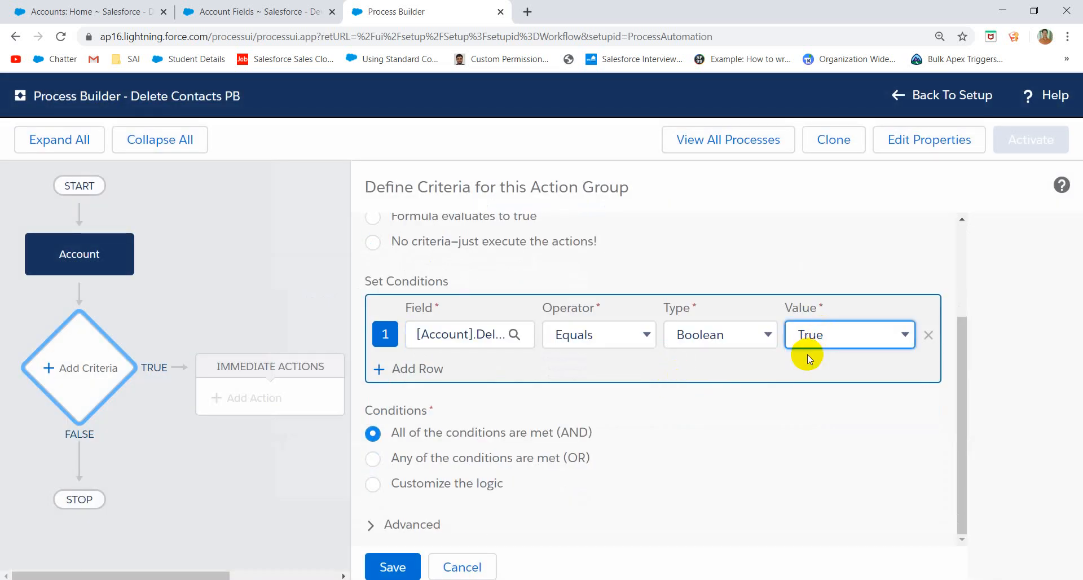
# Step: Add a second condition that the account's Delete Contacts field "Is changed" is True, and save the criteria
pyautogui.click(432, 371)
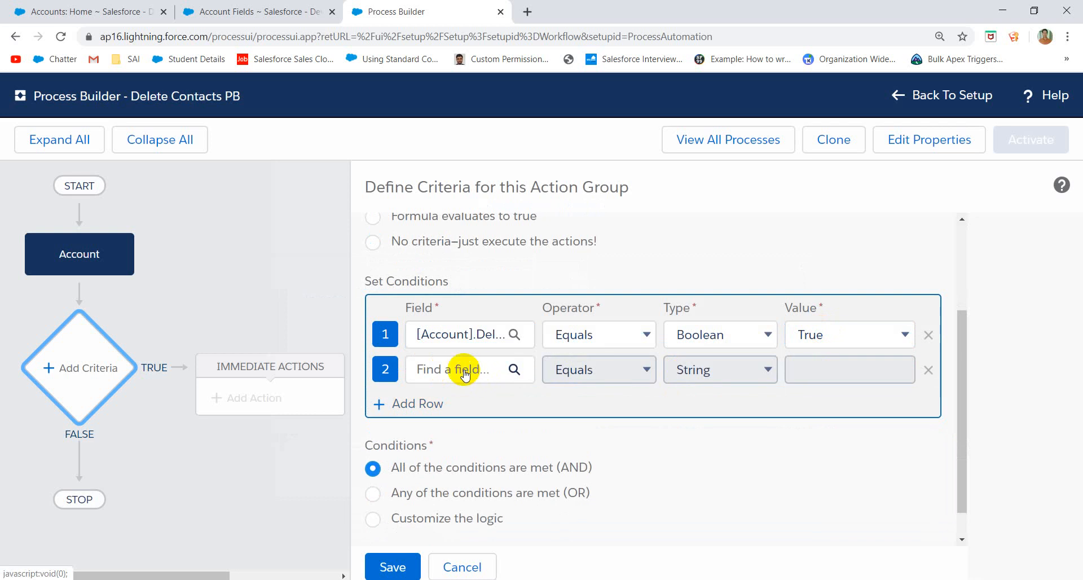
pyautogui.click(464, 370)
pyautogui.click(440, 304)
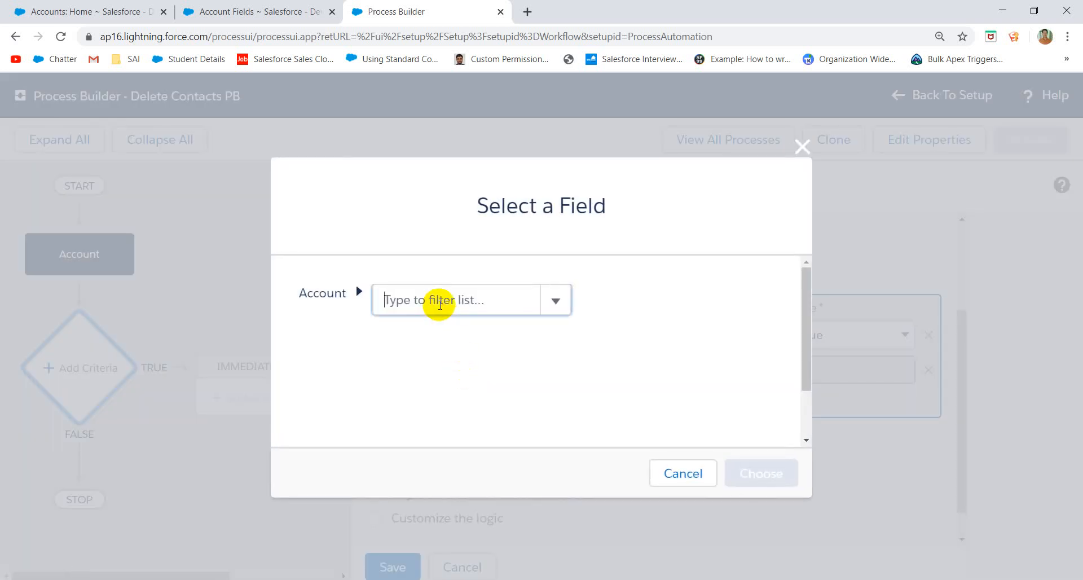
pyautogui.write('Dele')
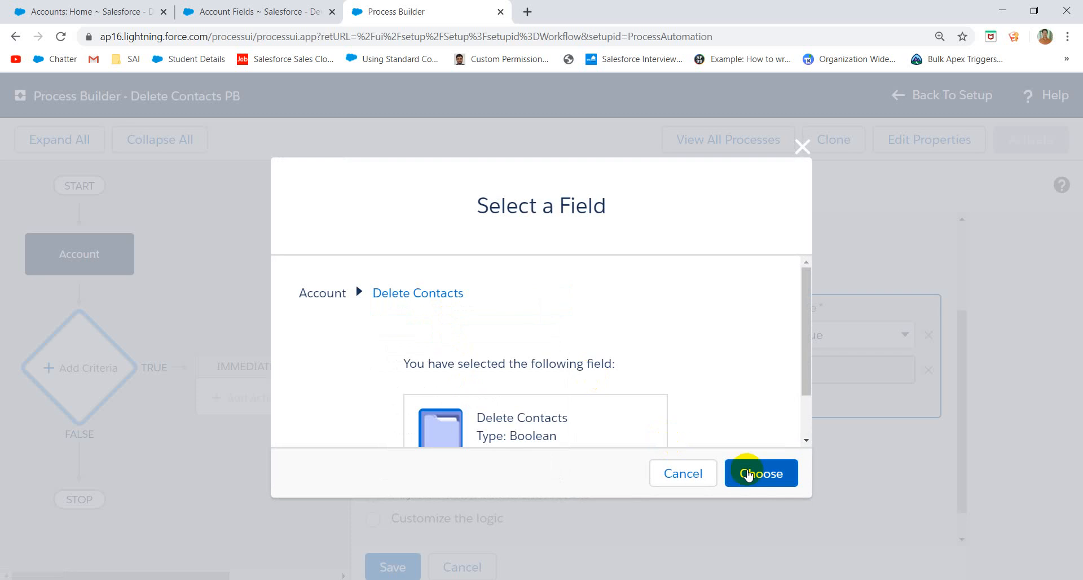
pyautogui.click(756, 473)
pyautogui.click(631, 377)
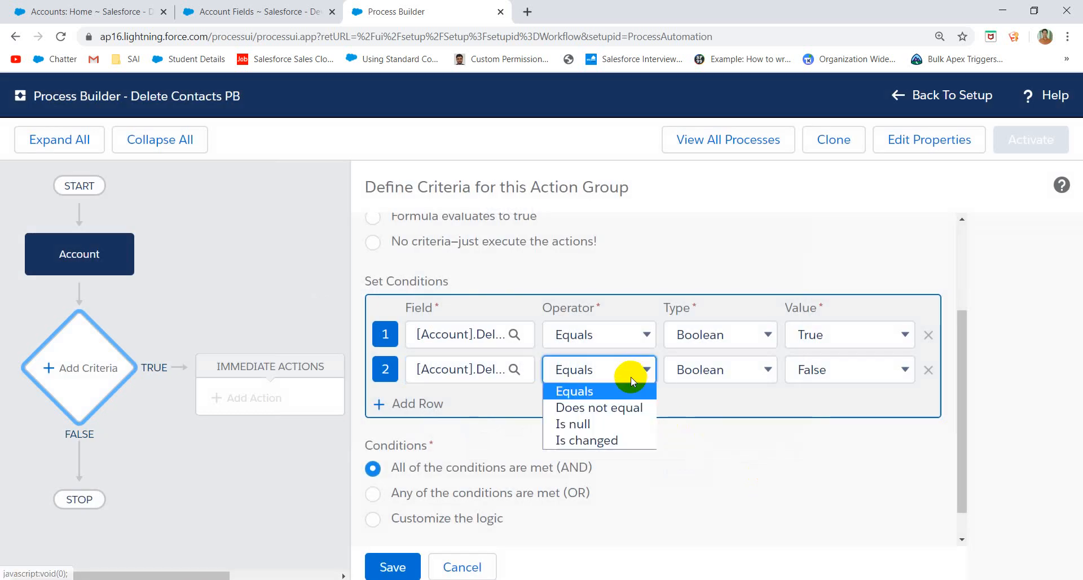
pyautogui.click(593, 440)
pyautogui.click(822, 374)
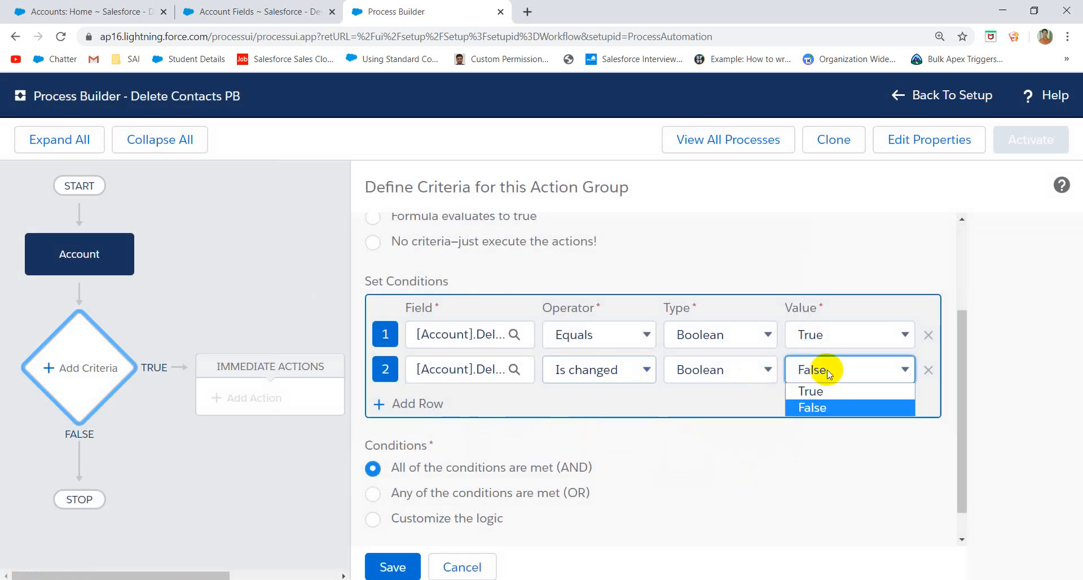
pyautogui.click(802, 388)
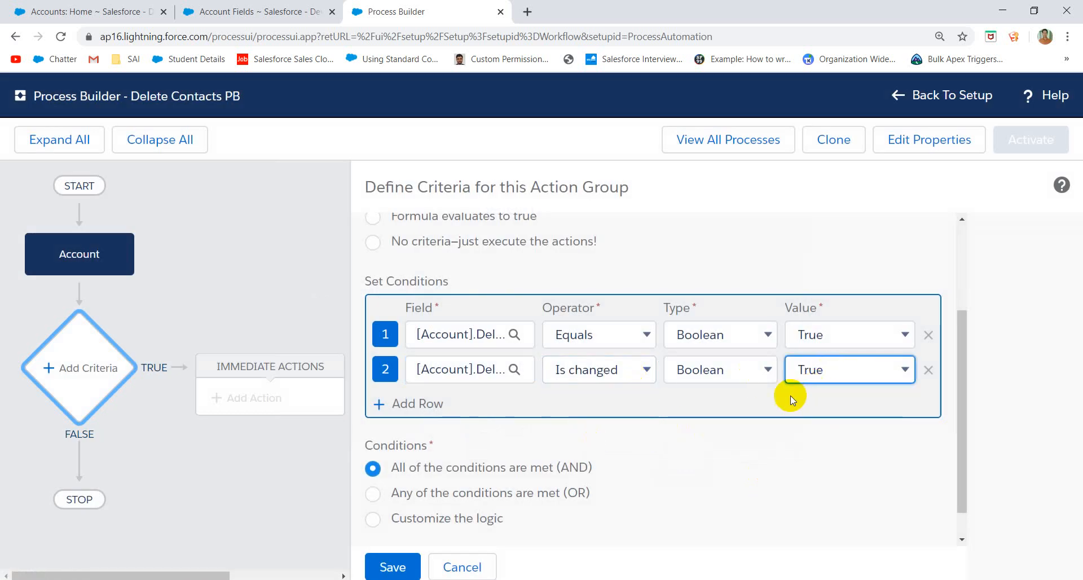
pyautogui.click(395, 567)
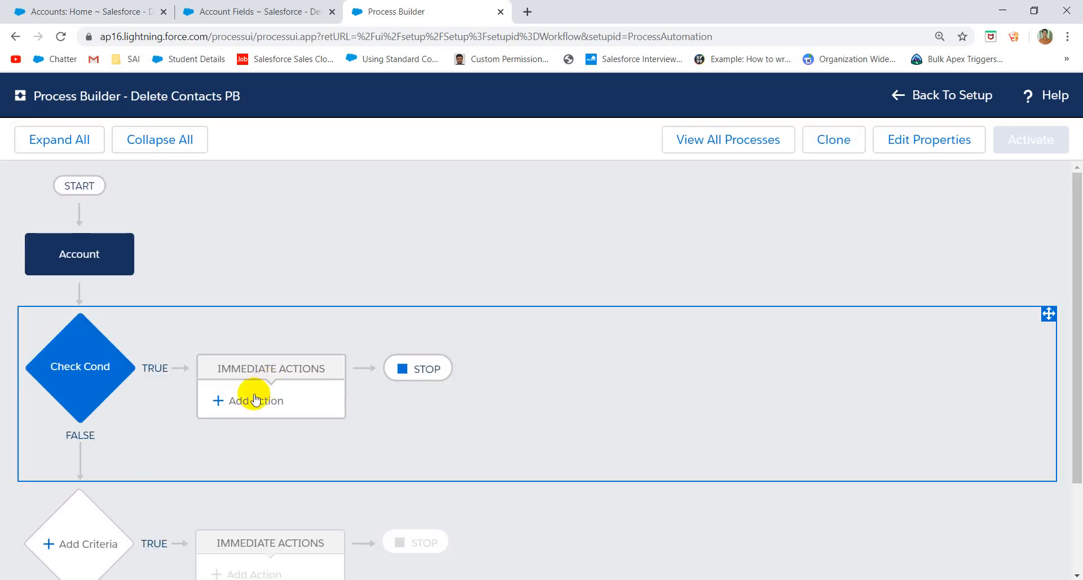
# Step: Add an immediate action of type Flows named Del Contacts to Check Cond, using the Delete Contacts flow
pyautogui.click(247, 399)
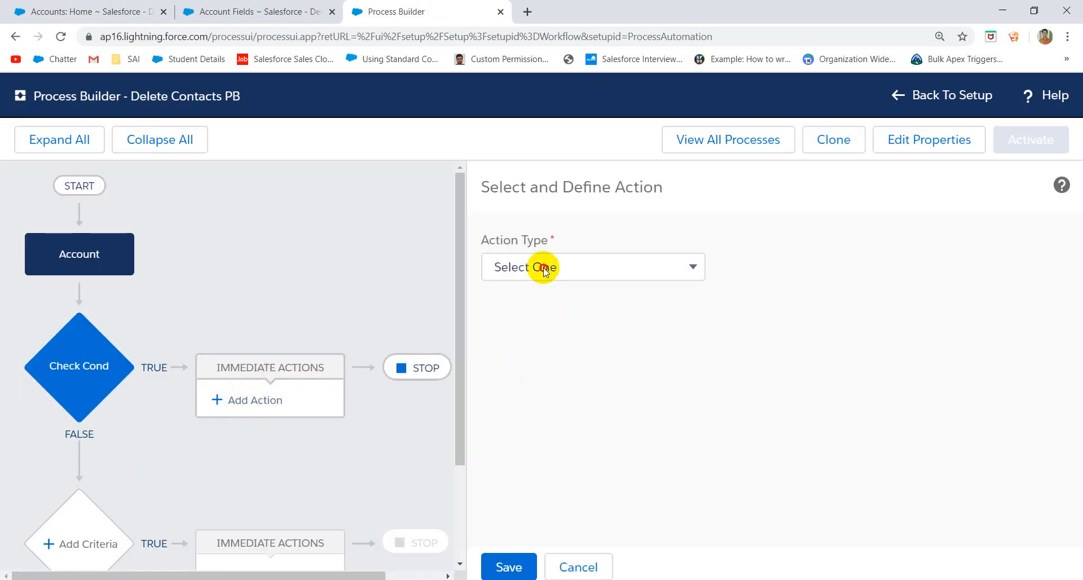
pyautogui.click(545, 269)
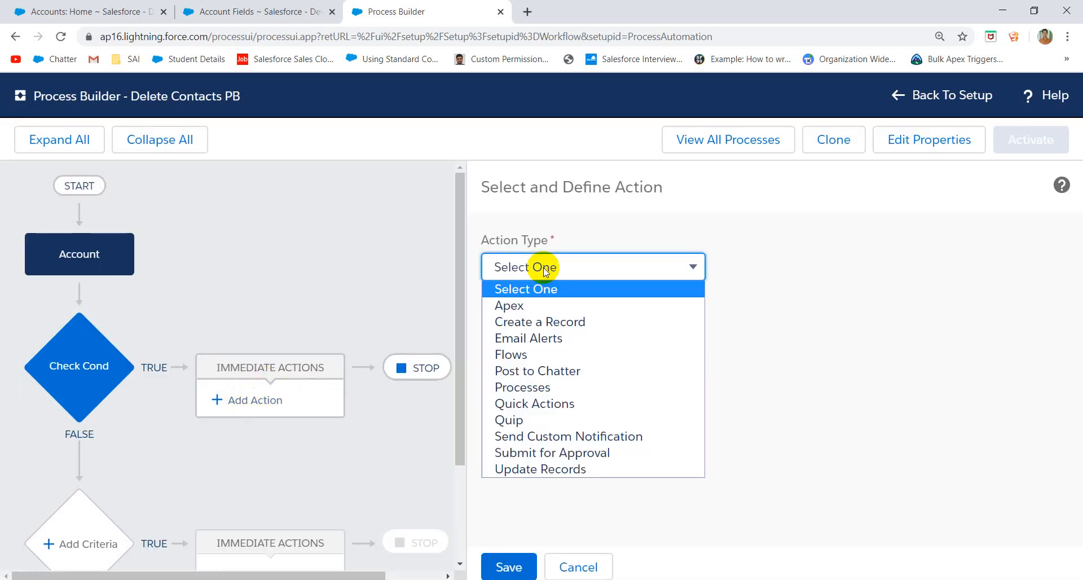
pyautogui.click(539, 356)
pyautogui.click(706, 336)
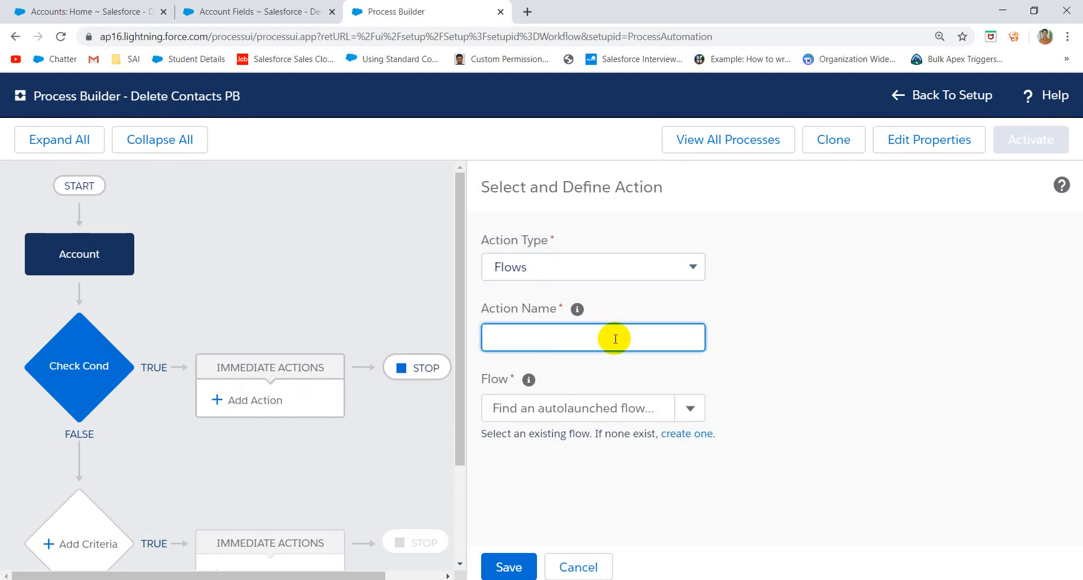
pyautogui.write('Del Contacts')
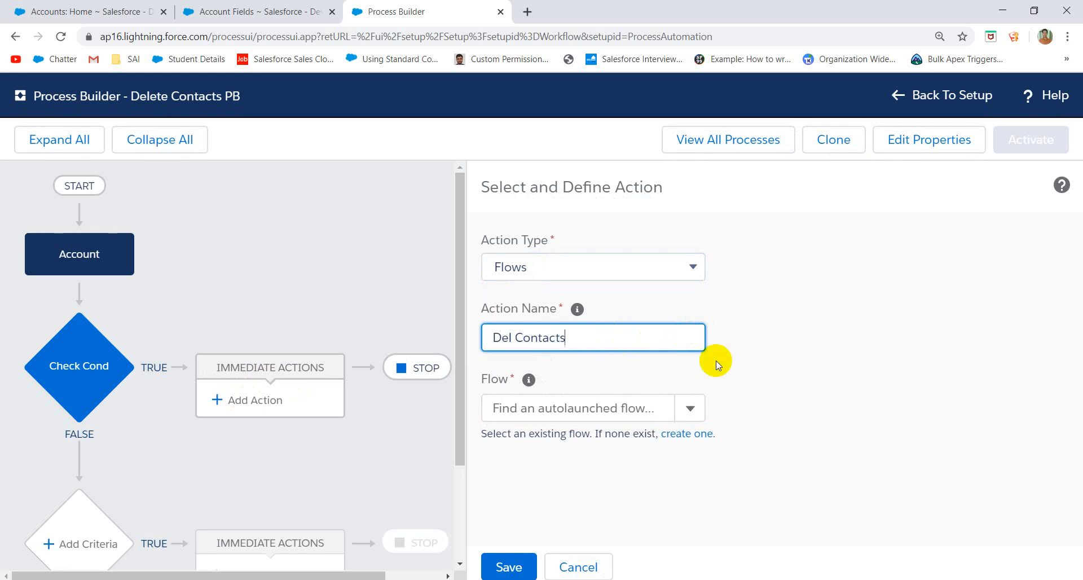
pyautogui.click(574, 409)
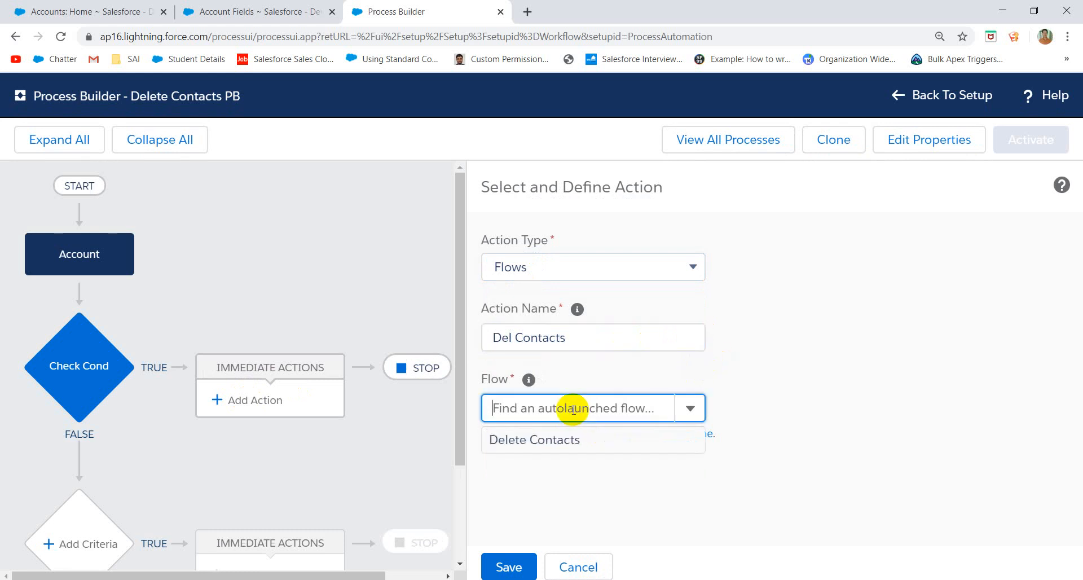
pyautogui.click(542, 439)
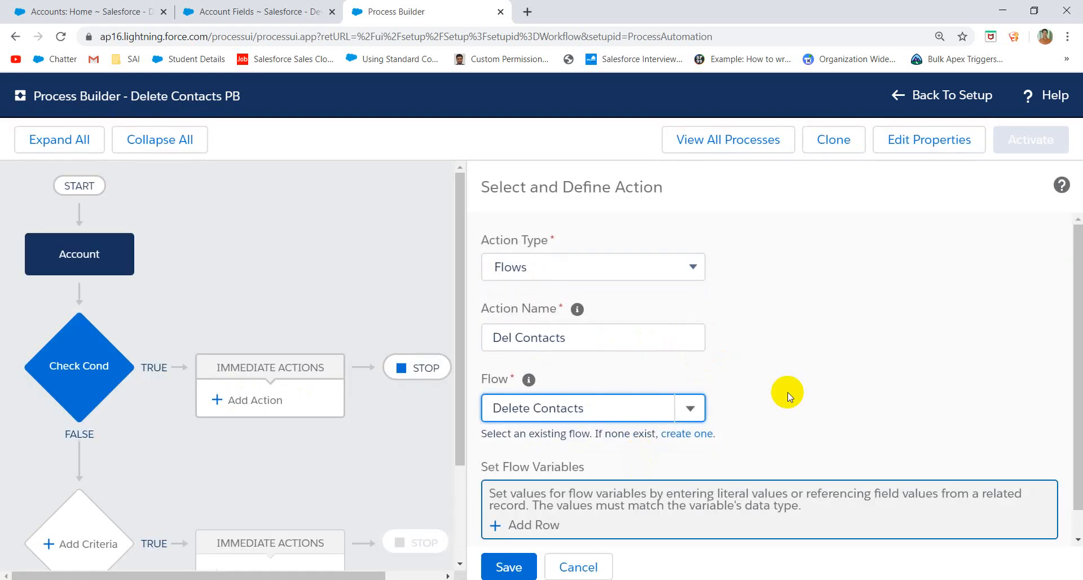
# Step: Add a flow variable row for inVar_accountId and set its type to Field Reference
pyautogui.scroll(-1, 786, 392)
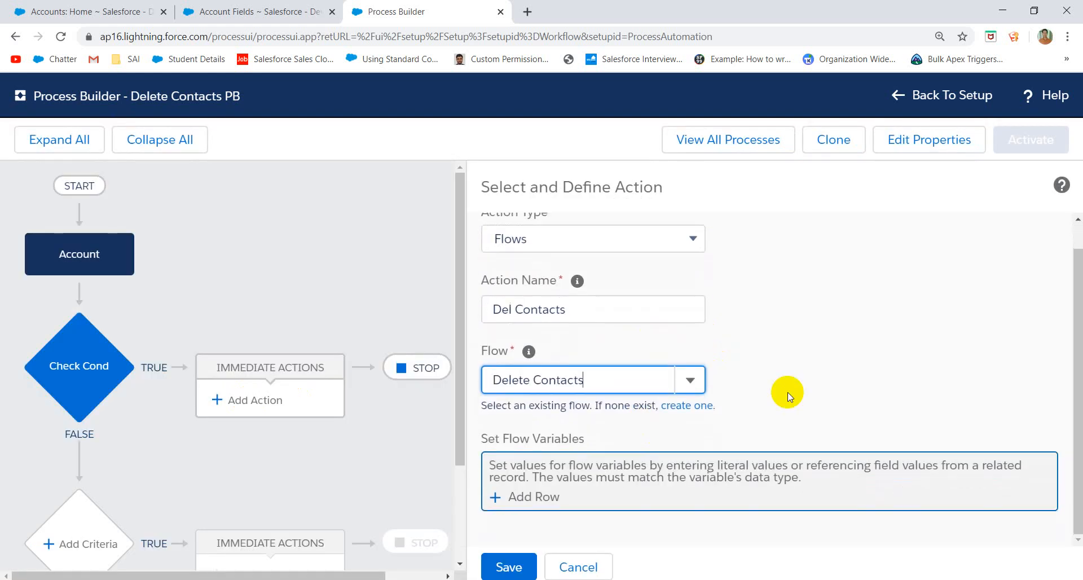
pyautogui.click(540, 498)
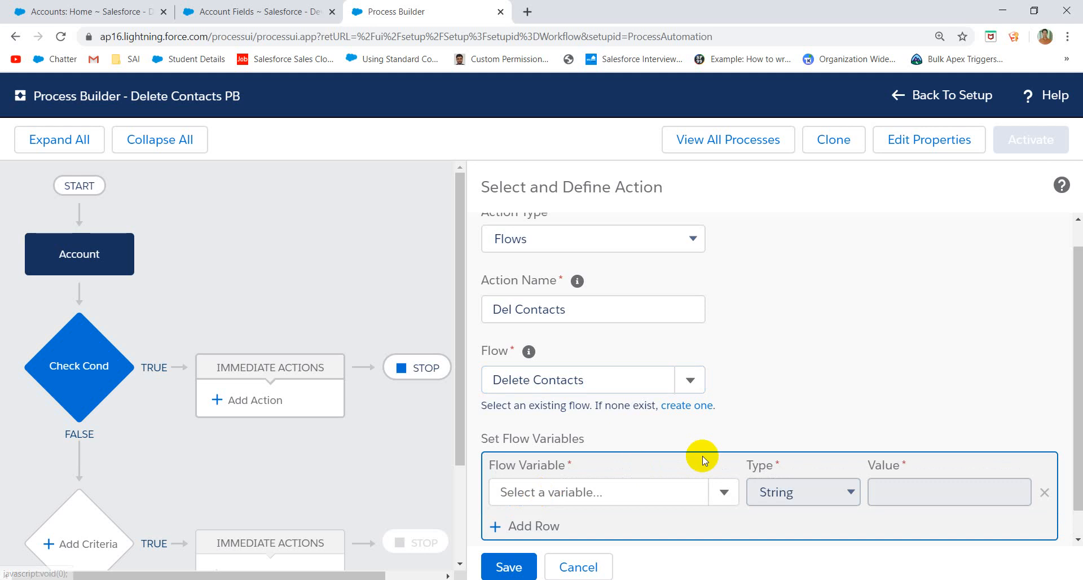
pyautogui.scroll(-1, 702, 456)
pyautogui.click(646, 457)
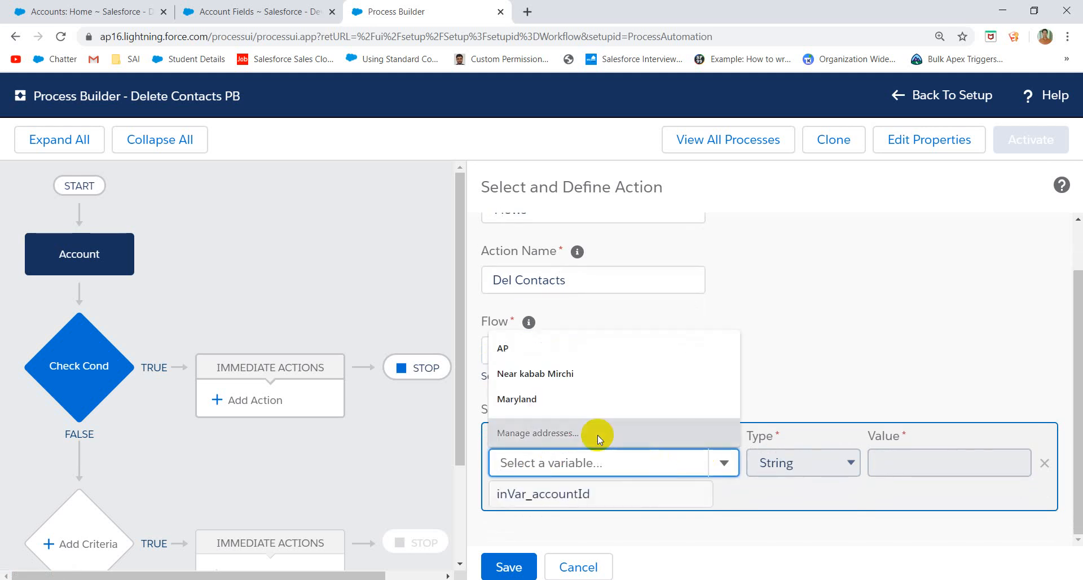
pyautogui.click(547, 494)
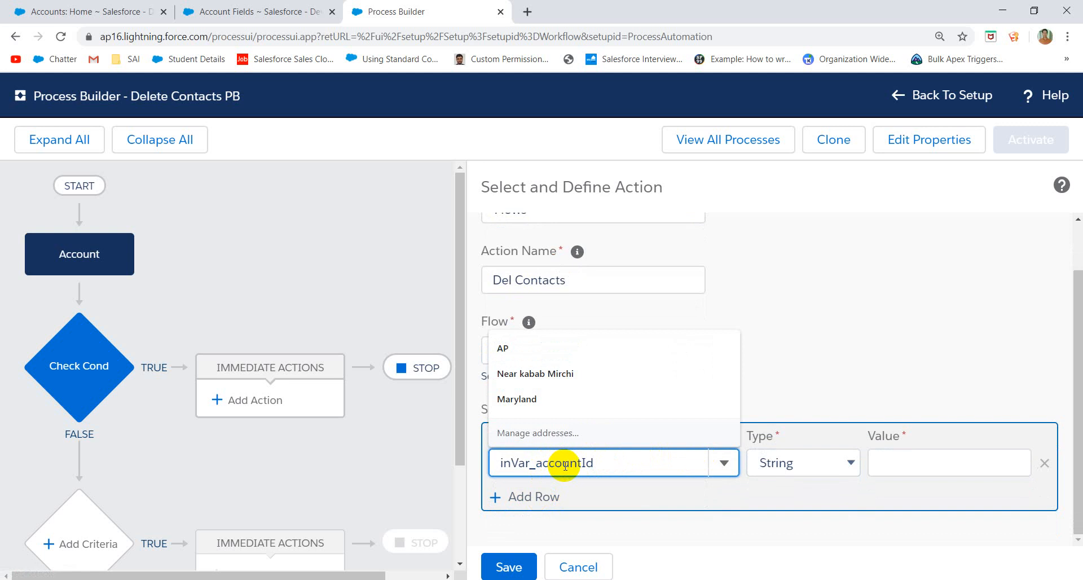
pyautogui.click(844, 468)
pyautogui.click(823, 501)
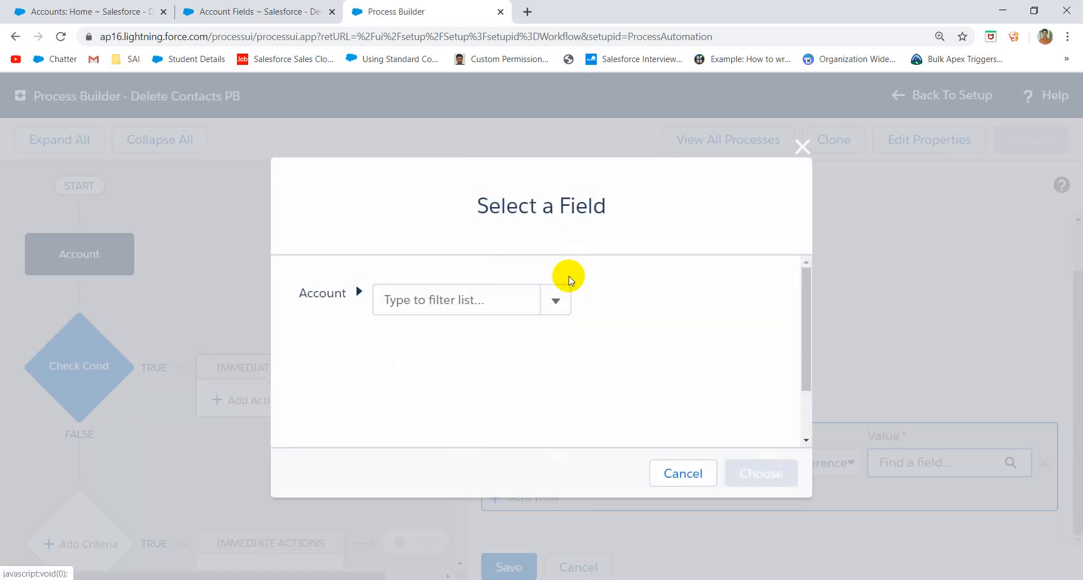
# Step: Choose the Account ID field as the value of the inVar_accountId variable
pyautogui.click(439, 299)
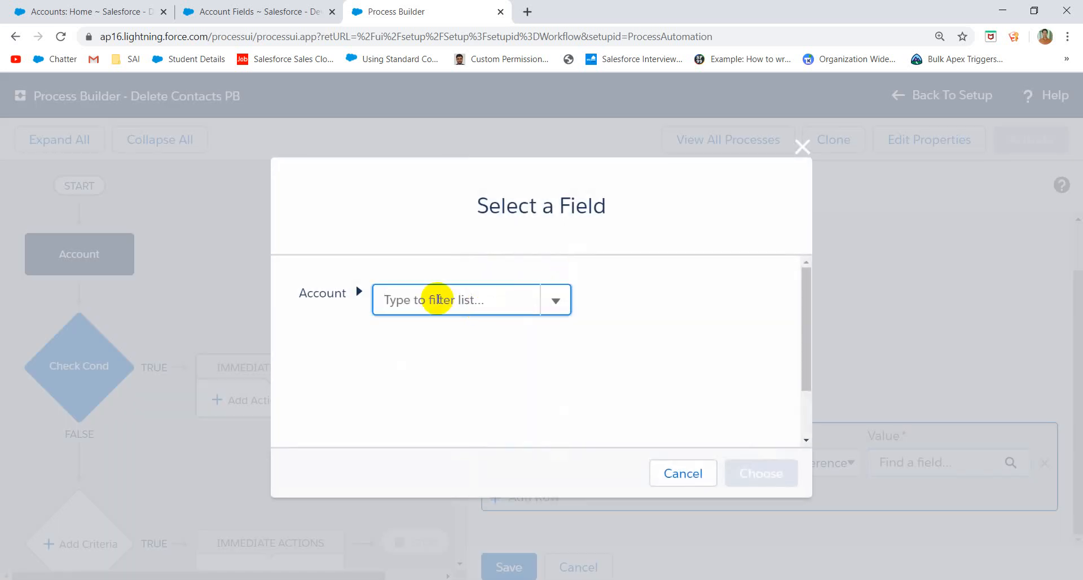
pyautogui.write('r')
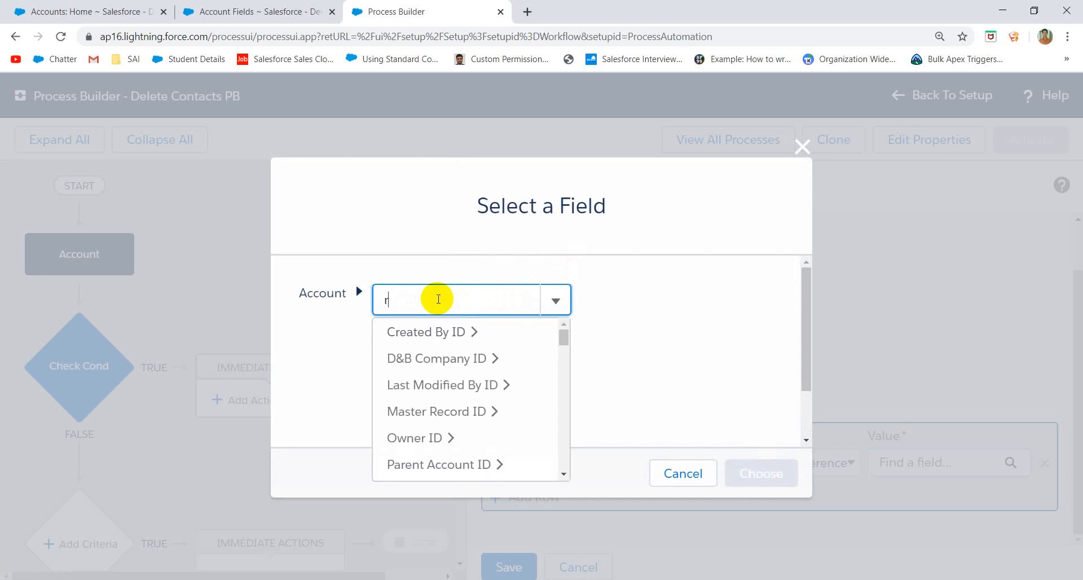
pyautogui.press('BackSpace')
pyautogui.write('account is')
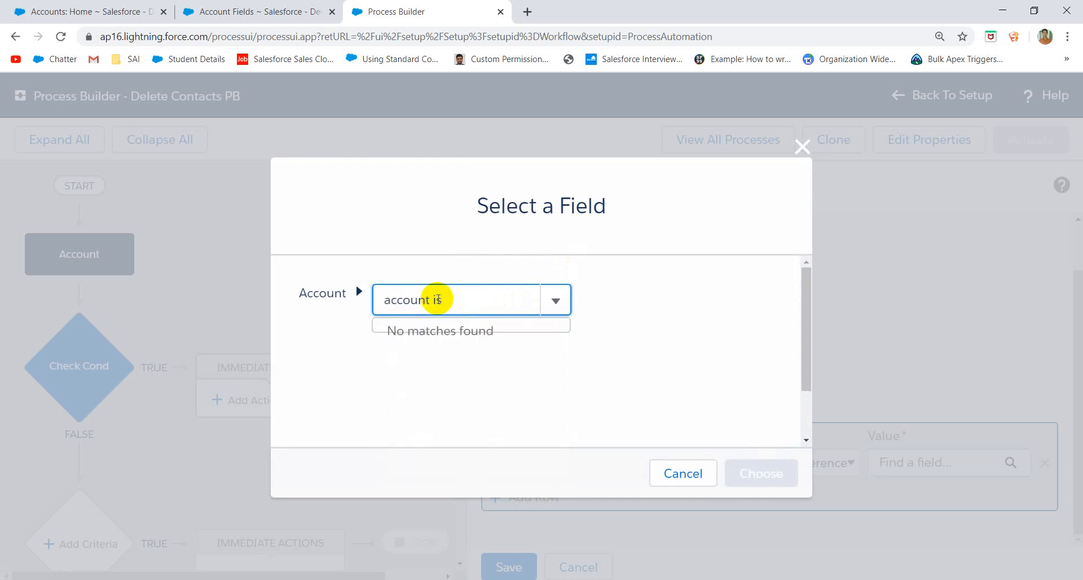
pyautogui.press('BackSpace')
pyautogui.write('d')
pyautogui.click(431, 355)
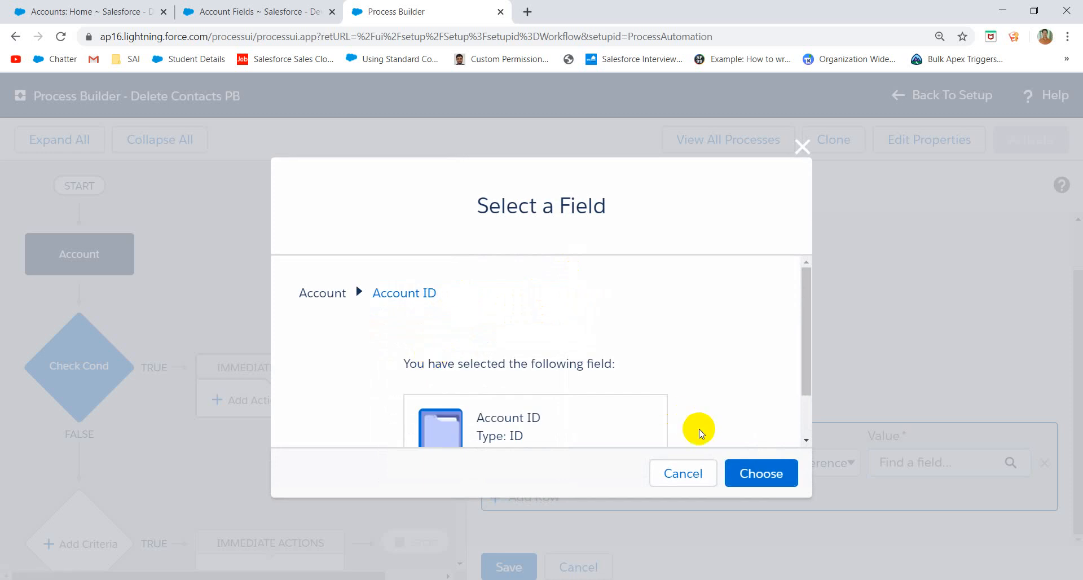
pyautogui.click(763, 477)
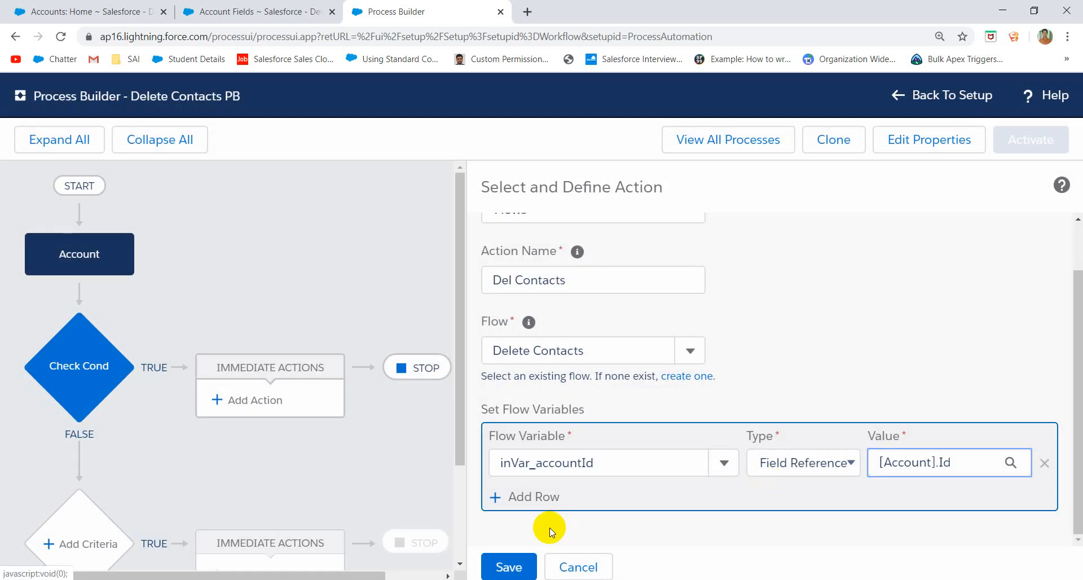
# Step: Save the Del Contacts action and activate the Delete Contacts PB process
pyautogui.click(510, 569)
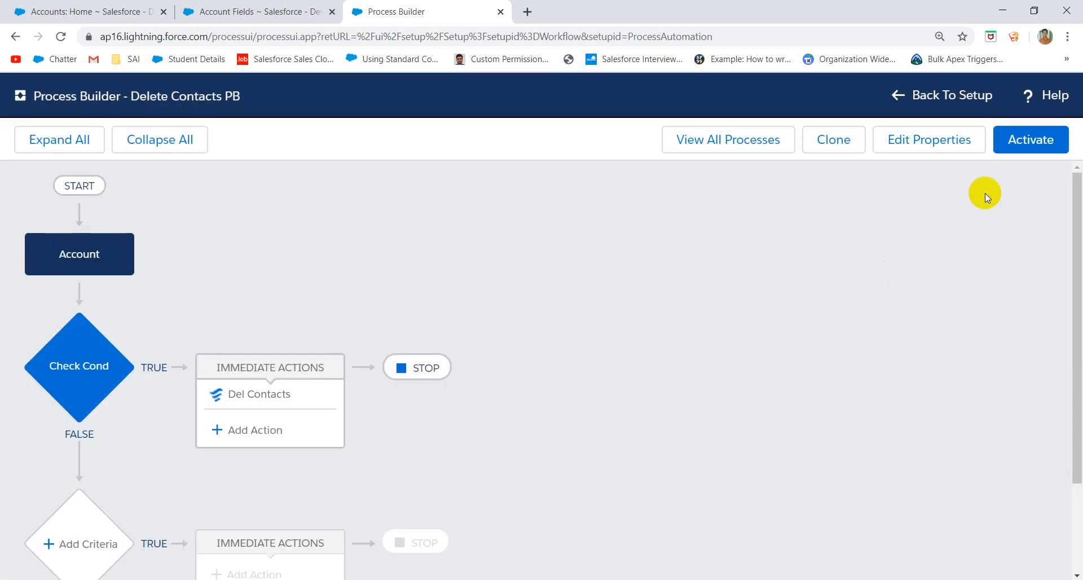
pyautogui.click(1032, 141)
pyautogui.click(759, 419)
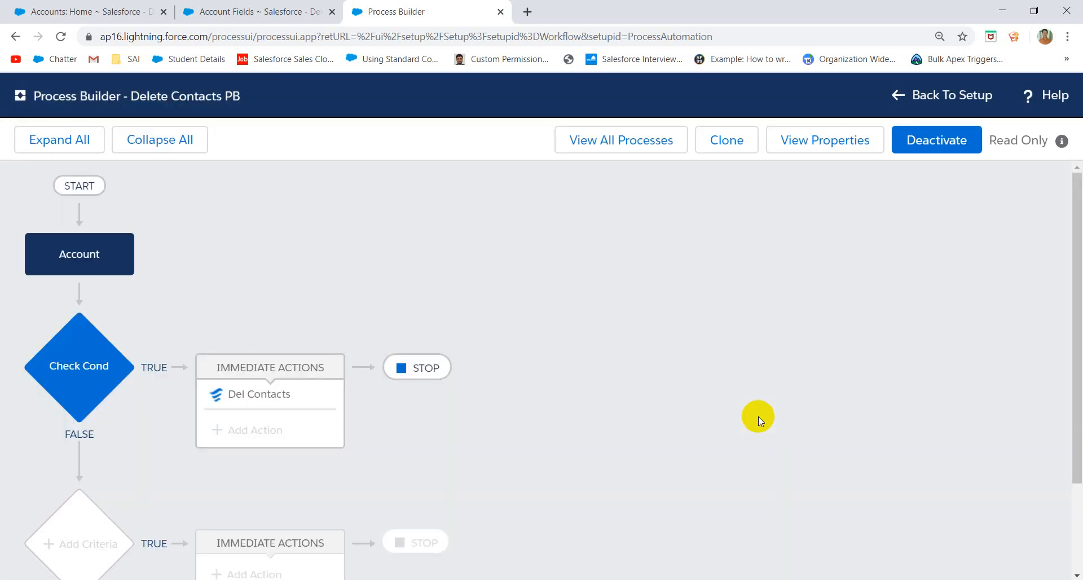
# Step: Go to the accounts in the Account Fields browser tab and open the Test account
pyautogui.click(260, 12)
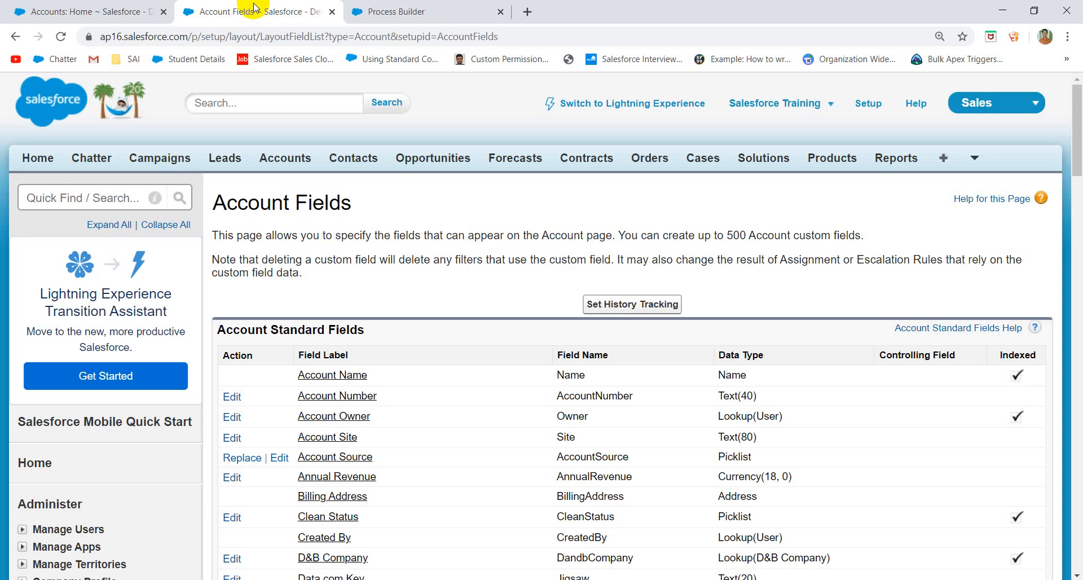
pyautogui.click(283, 160)
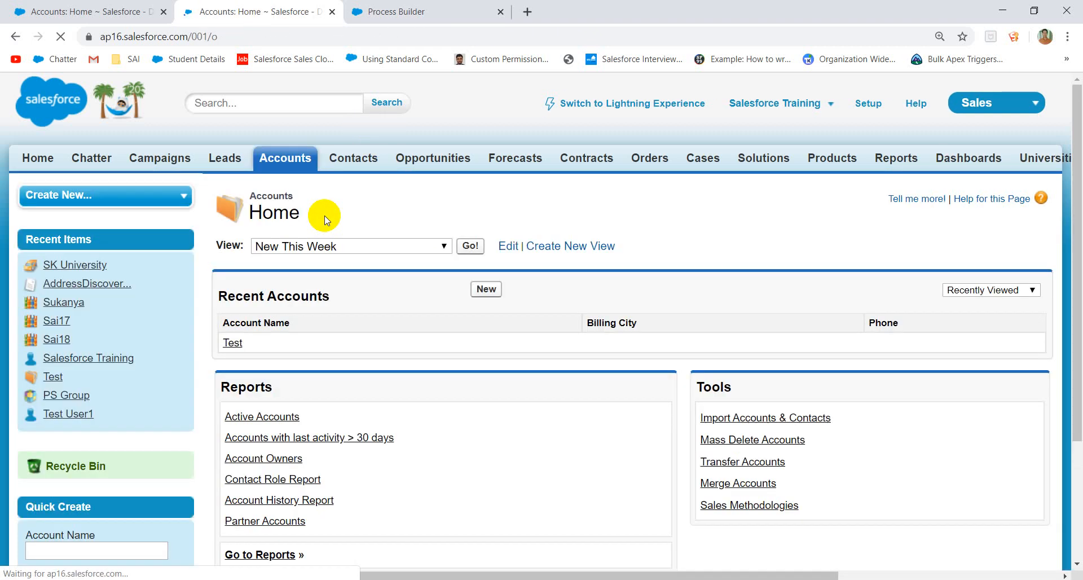
pyautogui.click(233, 343)
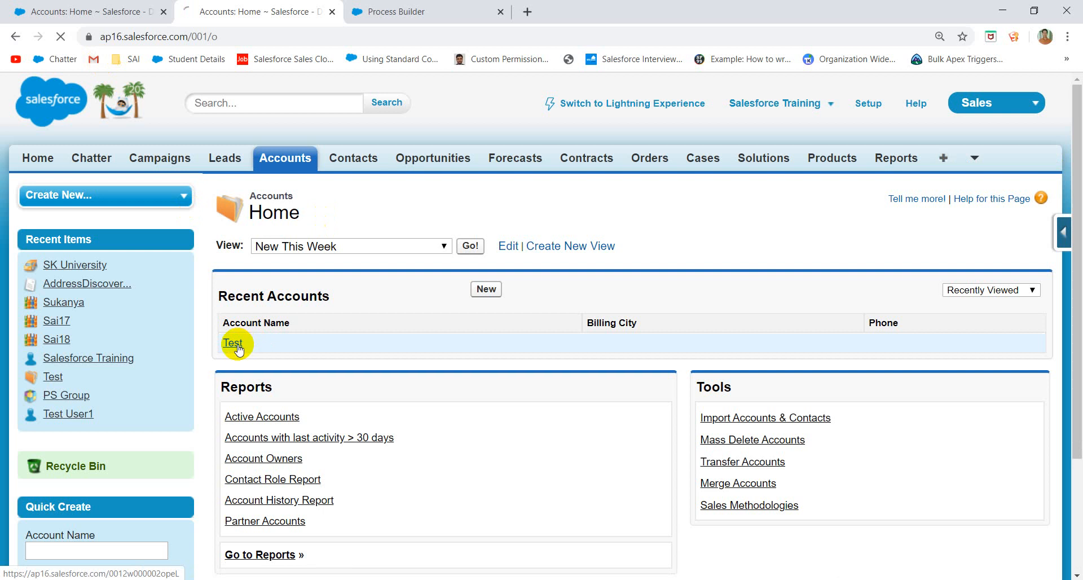
# Step: Create a contact with the last name Test122 under the Test account and save it
pyautogui.scroll(-8, 436, 380)
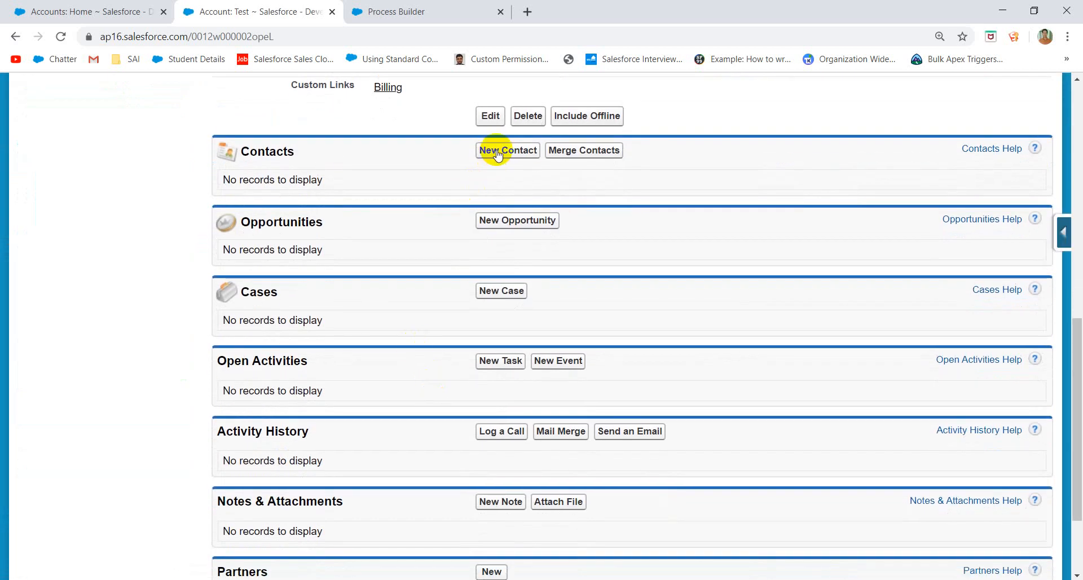
pyautogui.click(496, 150)
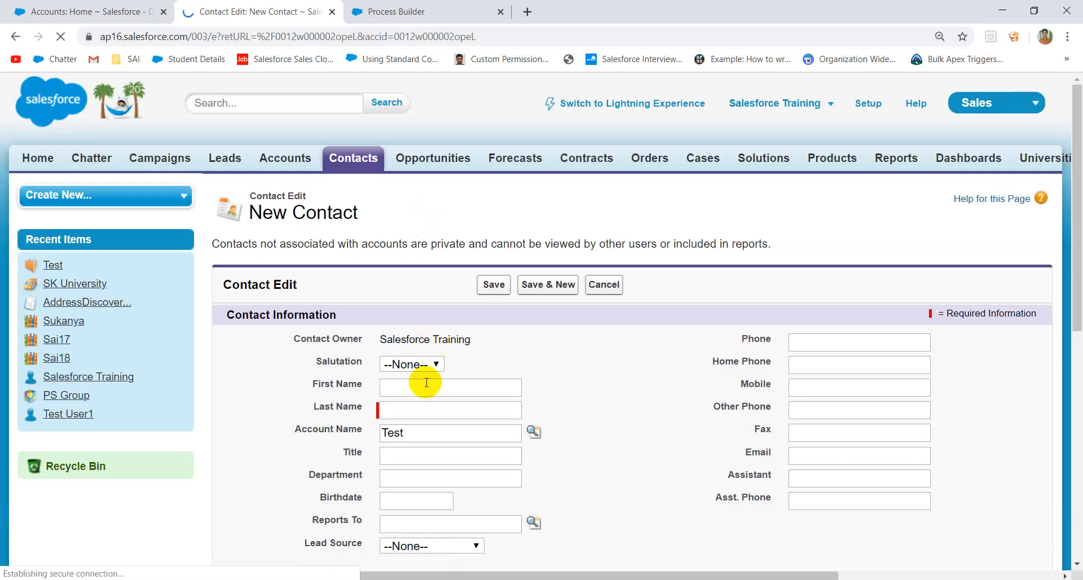
pyautogui.click(411, 411)
pyautogui.write('Tes')
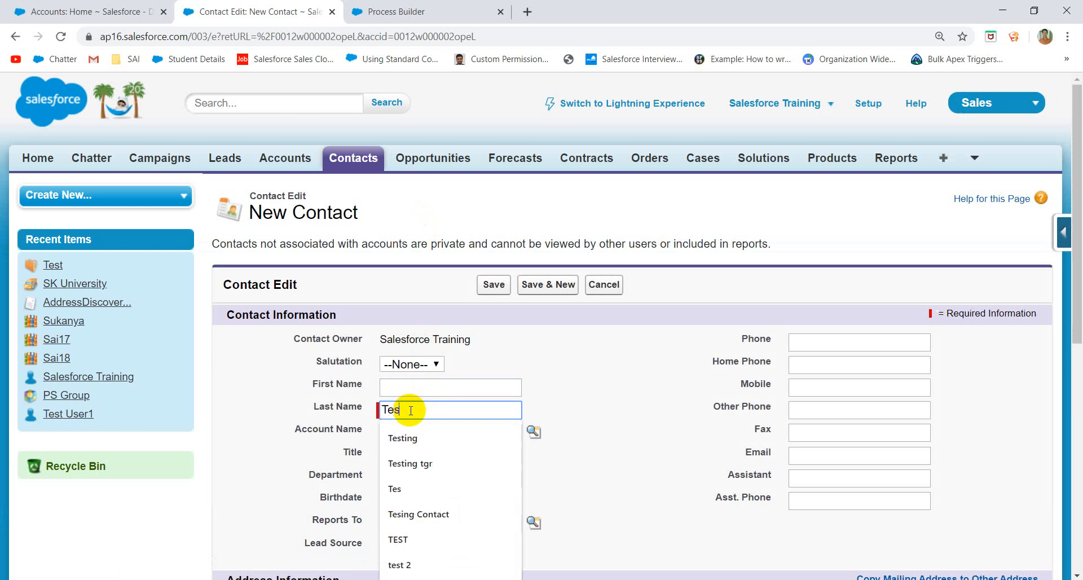
pyautogui.write('t122')
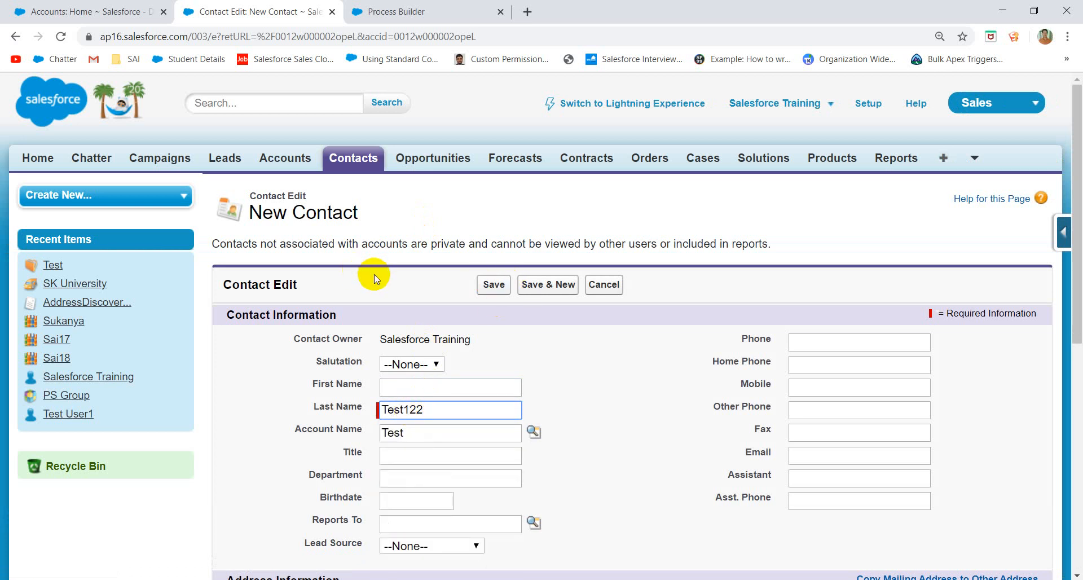
pyautogui.click(493, 285)
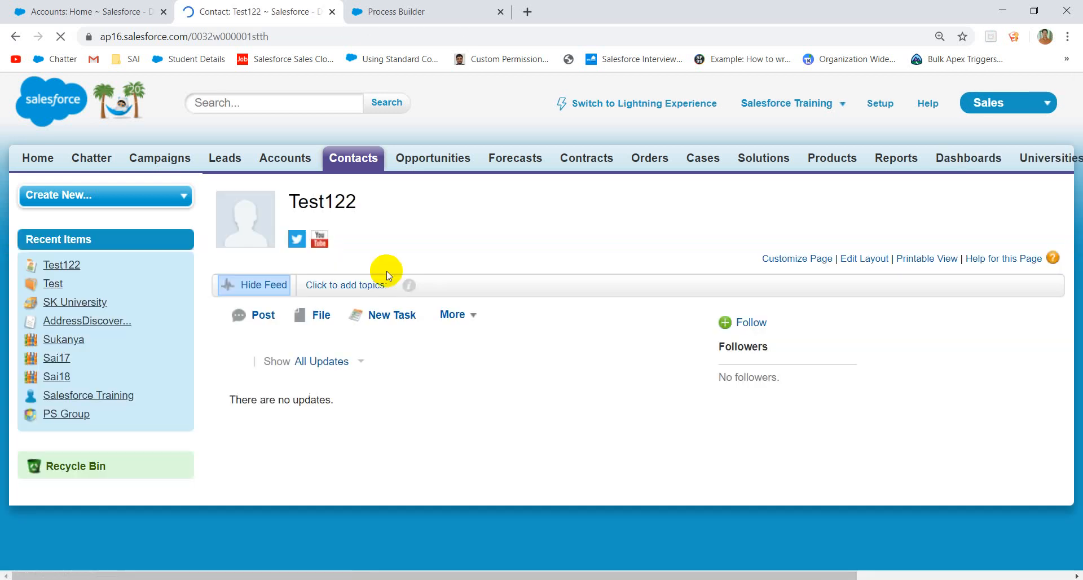
# Step: Open the contact's Test account in a separate browser tab and close the Accounts home tab
pyautogui.scroll(-3, 407, 359)
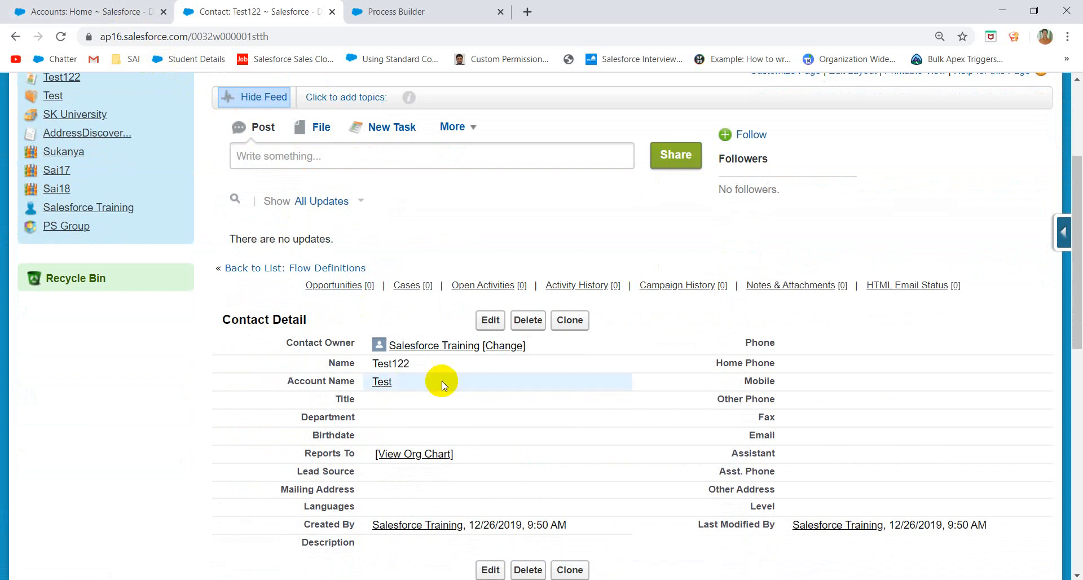
pyautogui.middleClick(385, 382)
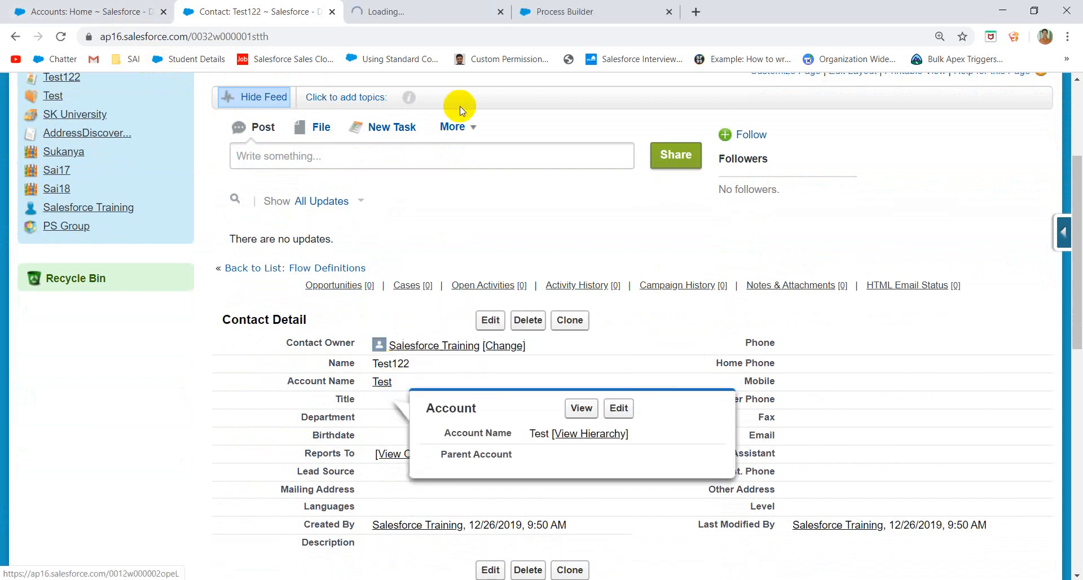
pyautogui.click(415, 10)
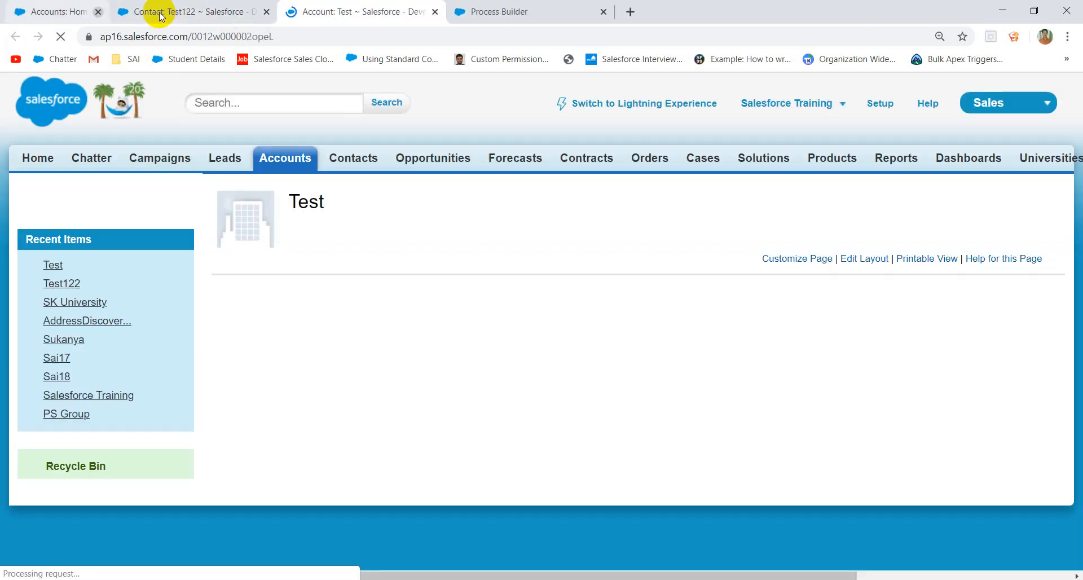
pyautogui.click(163, 11)
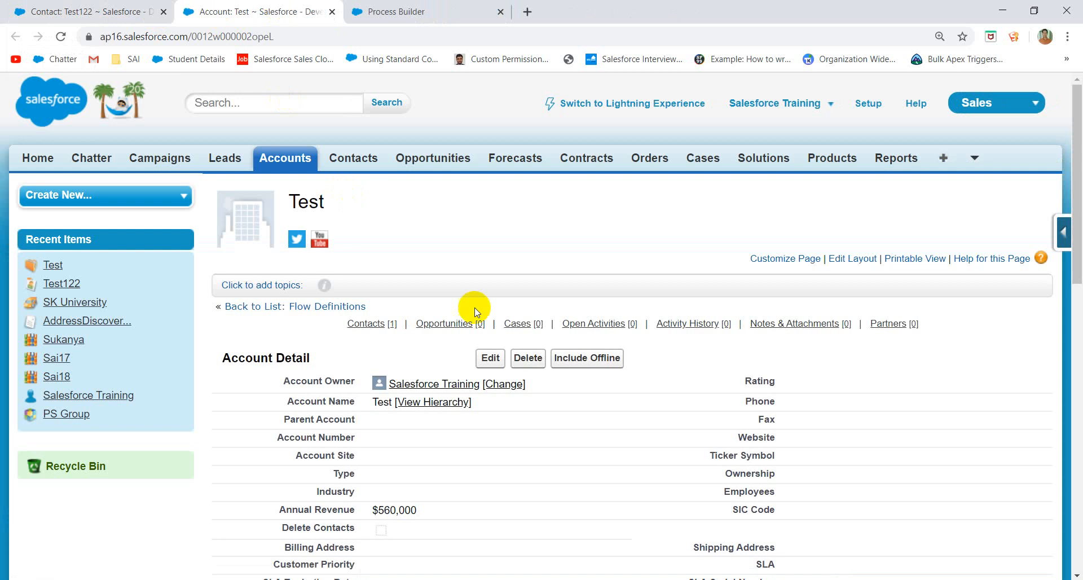
# Step: Enable the Delete Contacts checkbox on the Test account and save the record
pyautogui.scroll(-5, 475, 312)
pyautogui.scroll(2, 475, 308)
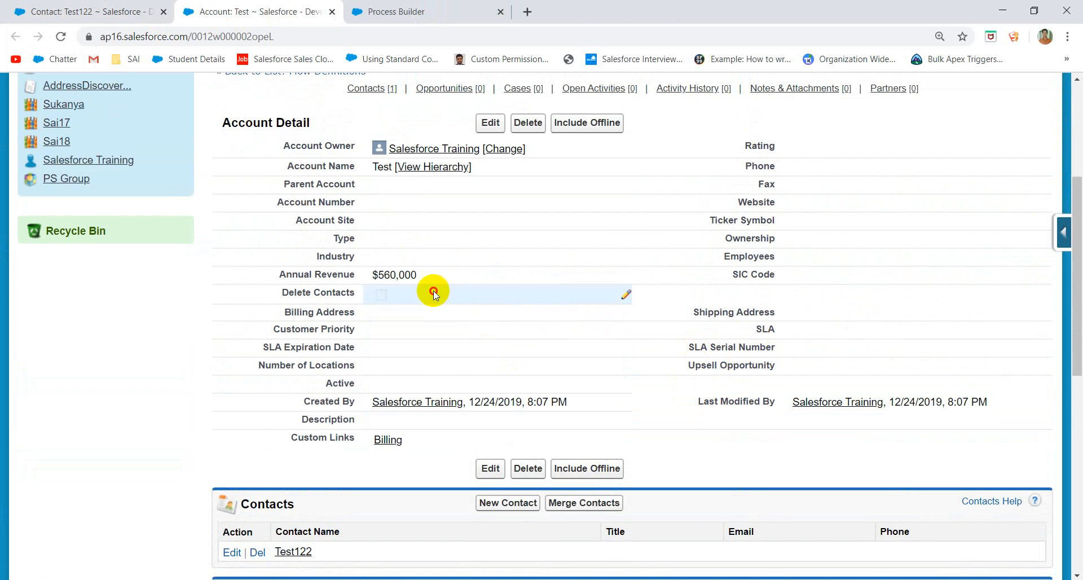
pyautogui.doubleClick(395, 295)
pyautogui.click(381, 294)
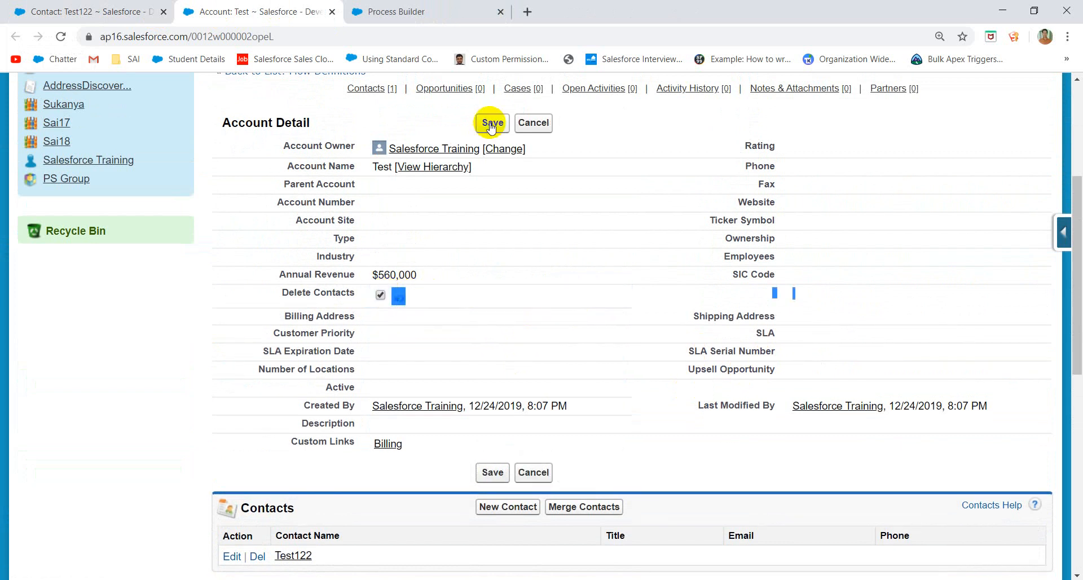
pyautogui.click(491, 123)
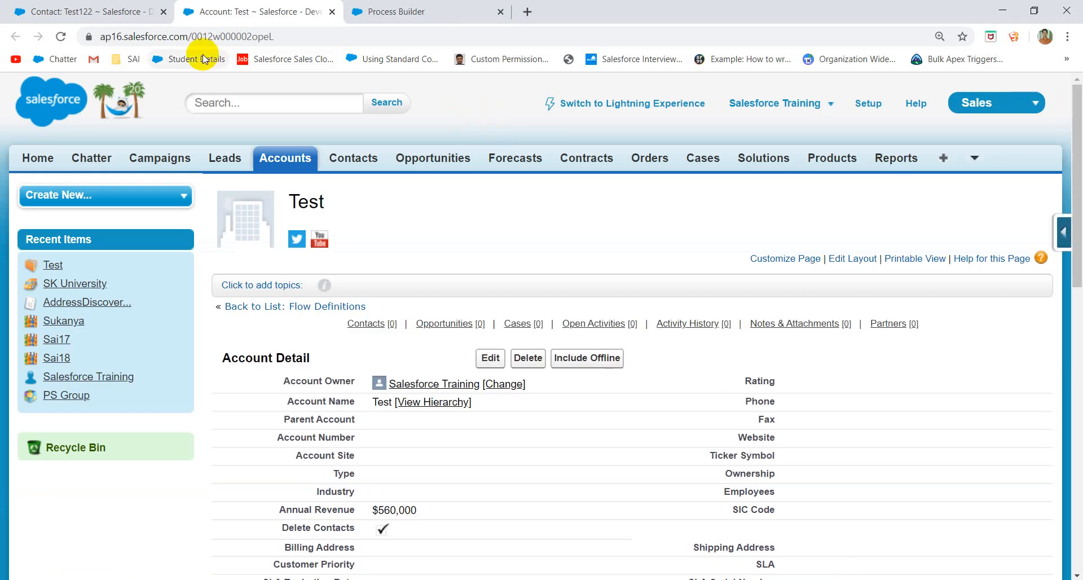
# Step: Reload the Test122 contact record in its browser tab to check whether it still exists
pyautogui.click(113, 13)
pyautogui.click(59, 36)
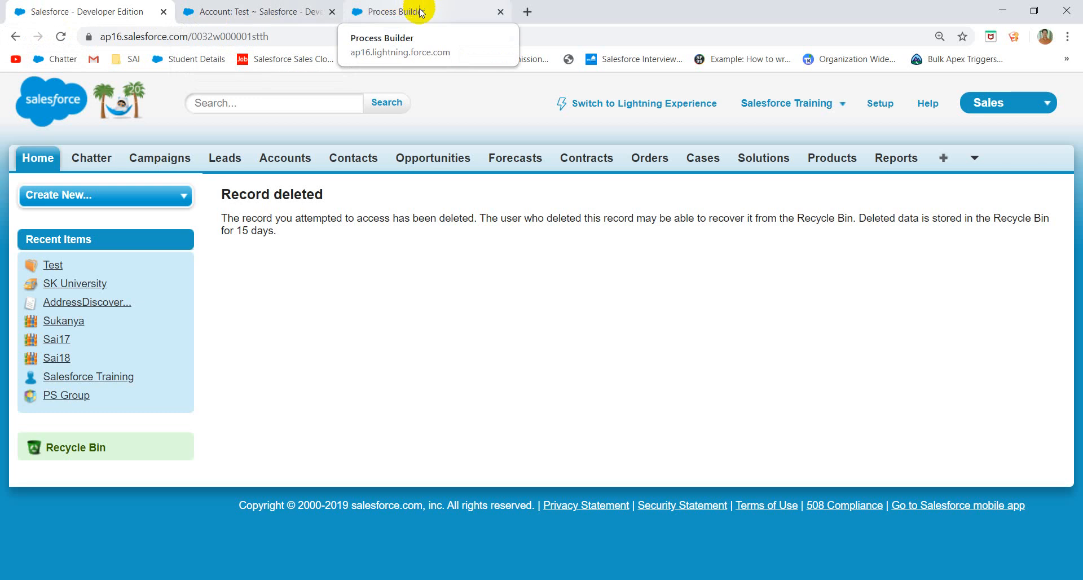
# Step: Search Setup for "chatter", open Chatter Settings and review the options on the page
pyautogui.click(871, 113)
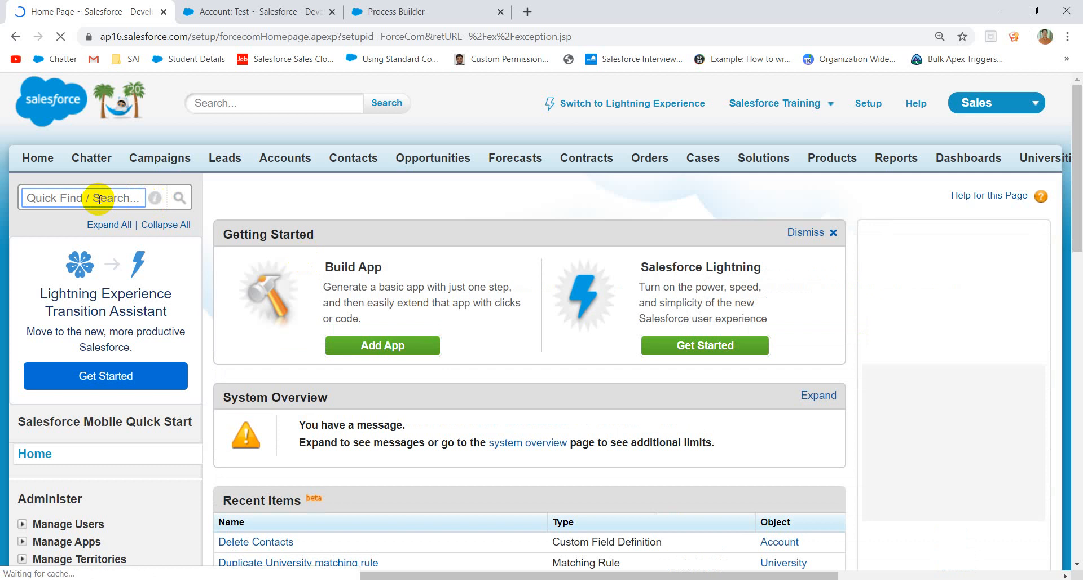
pyautogui.write('chatter')
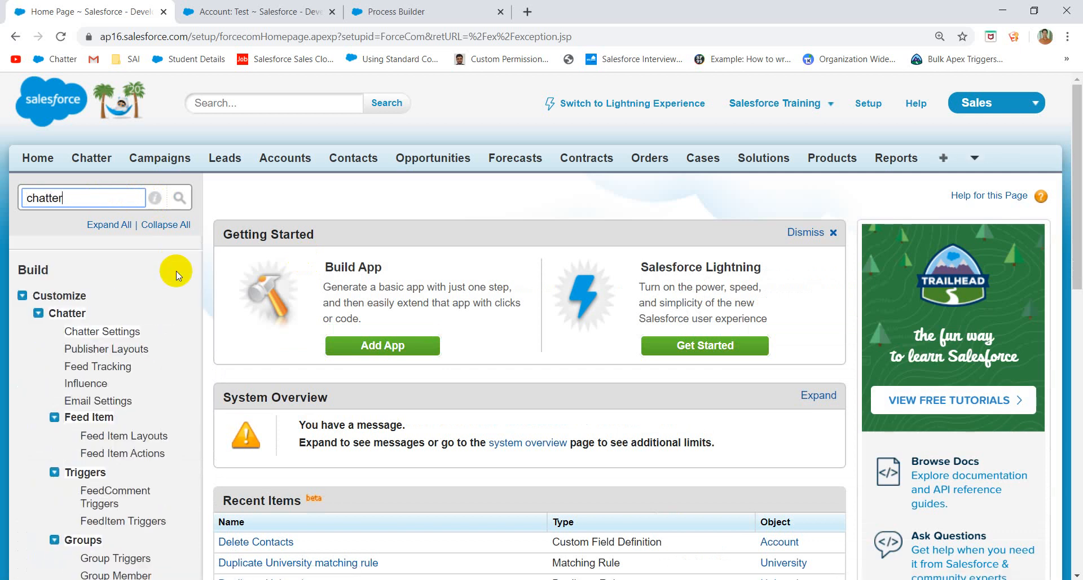
pyautogui.scroll(-1, 175, 271)
pyautogui.click(115, 289)
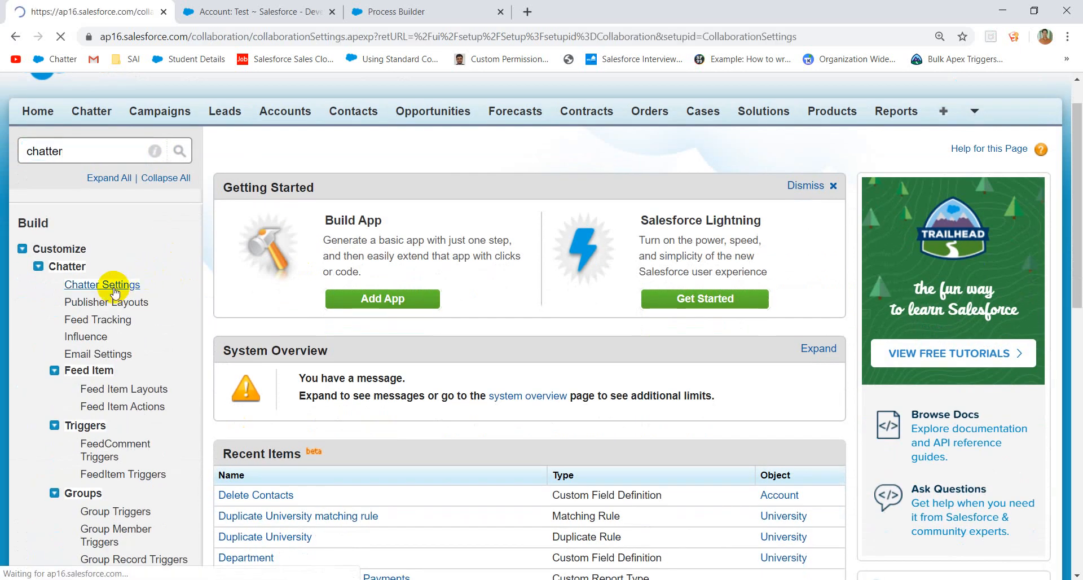
pyautogui.scroll(-15, 392, 363)
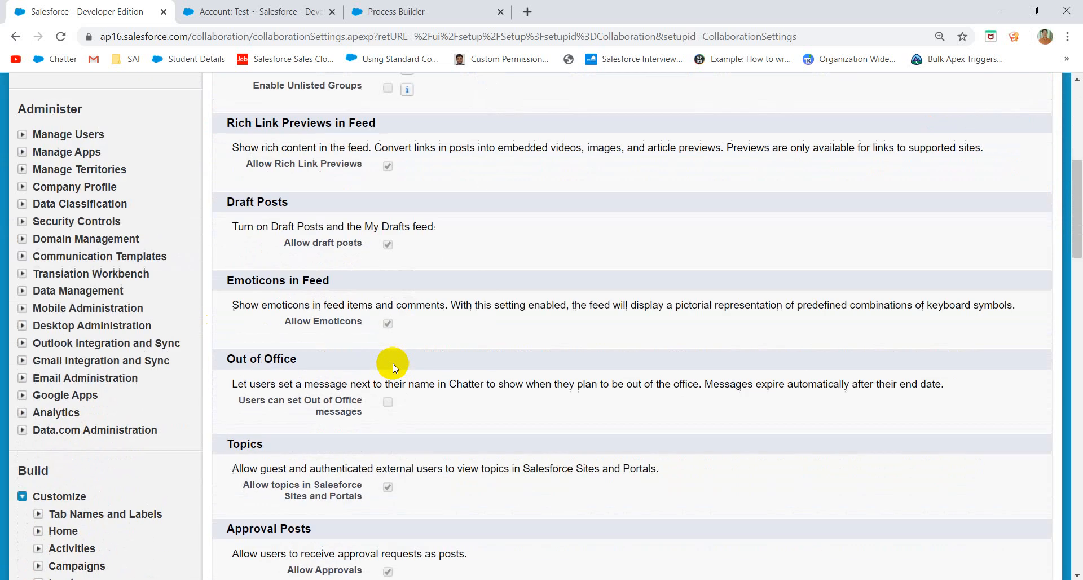
pyautogui.scroll(17, 481, 258)
# Step: Open the Chatter settings for editing, review the options down to Pin Posts in Feeds, and leave without saving
pyautogui.click(492, 278)
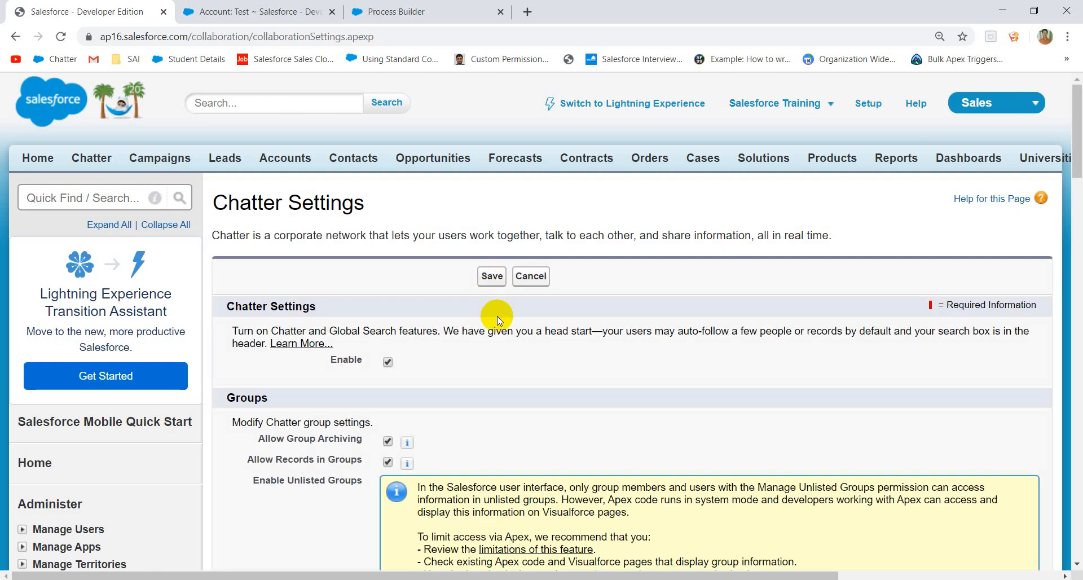
pyautogui.scroll(-20, 394, 366)
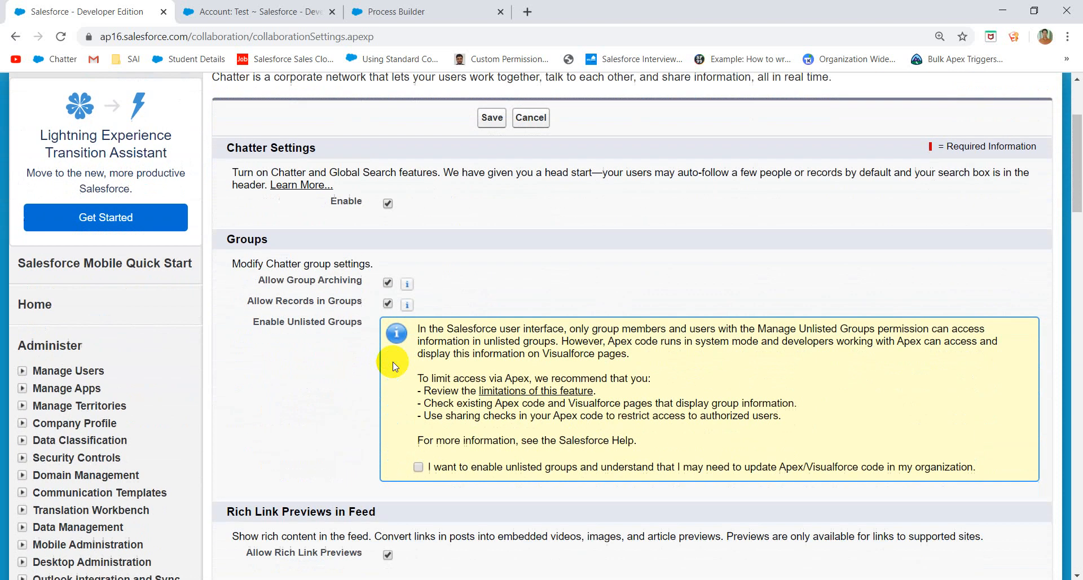
pyautogui.scroll(-10, 392, 295)
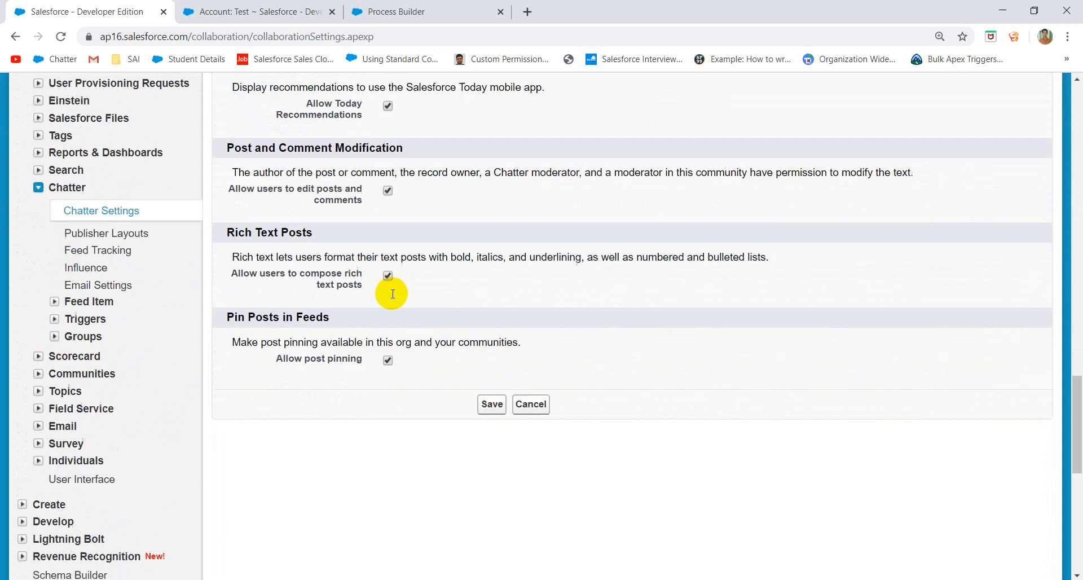
pyautogui.click(531, 187)
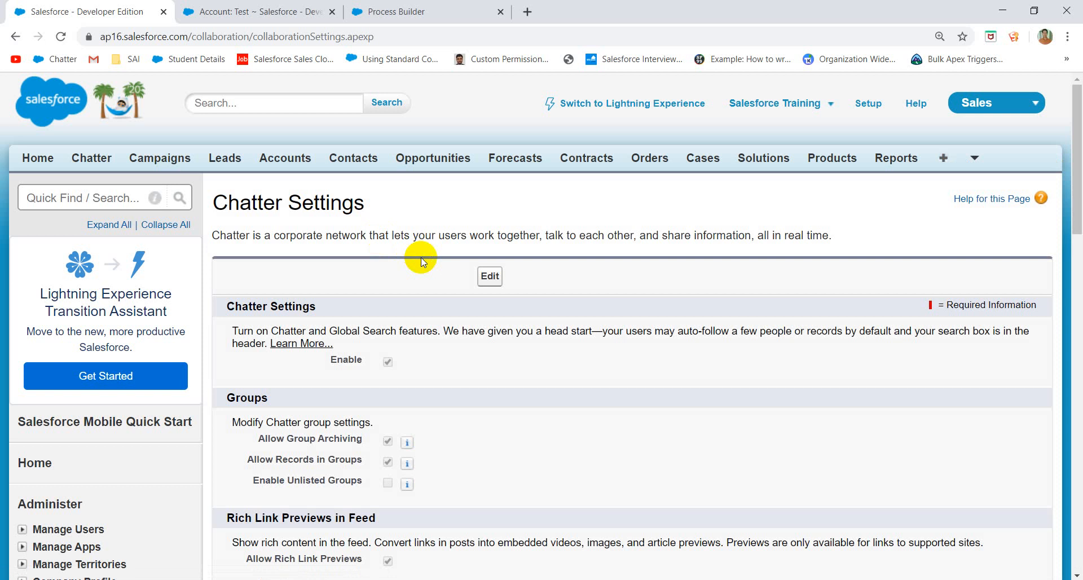
# Step: Examine the Chatter feed on the Home page and the actions available for a post, and glance at the Process Builder browser tab
pyautogui.click(38, 161)
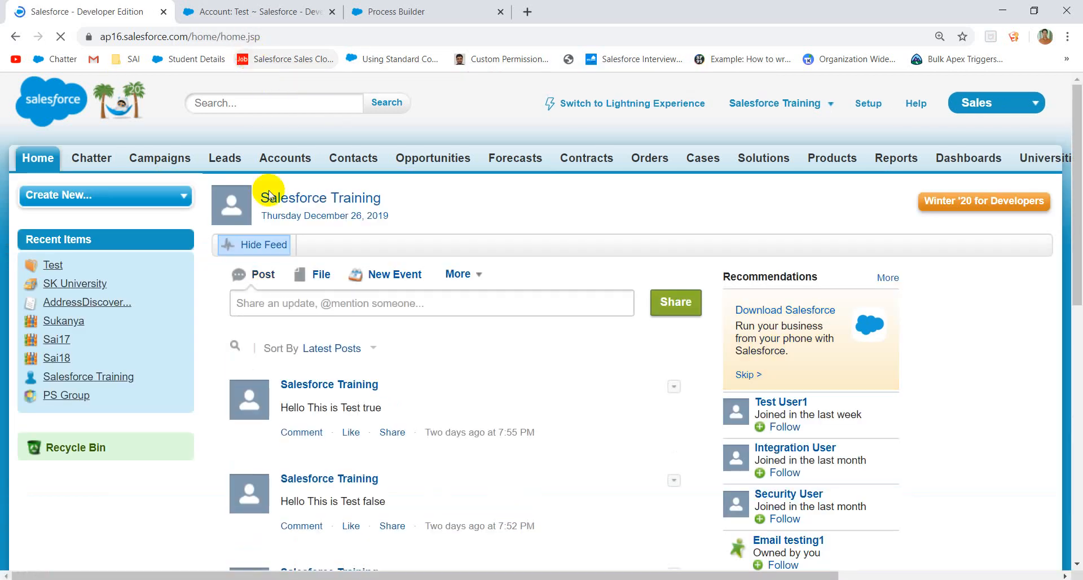
pyautogui.scroll(-6, 351, 321)
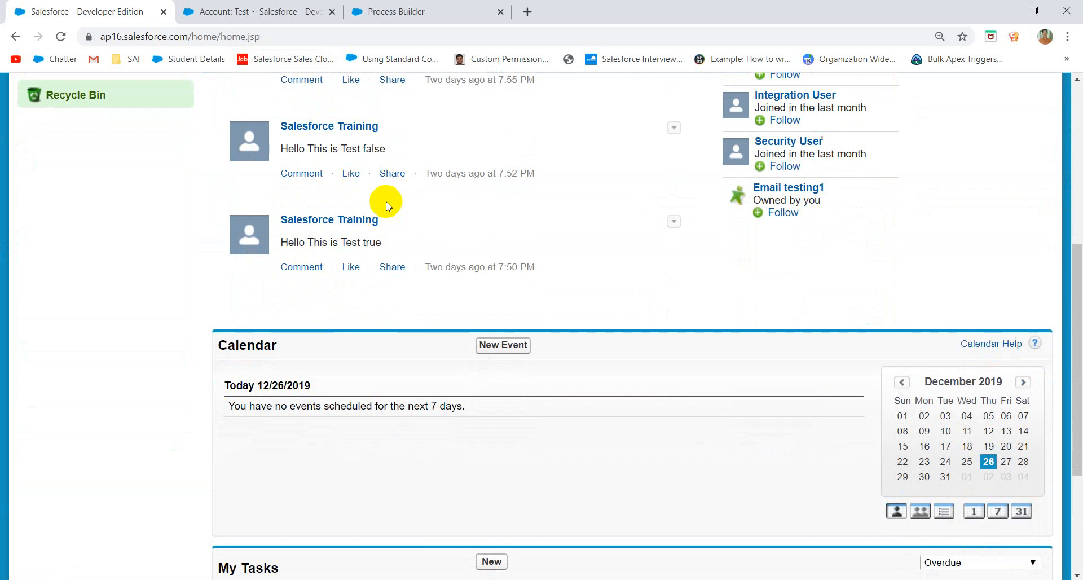
pyautogui.click(674, 221)
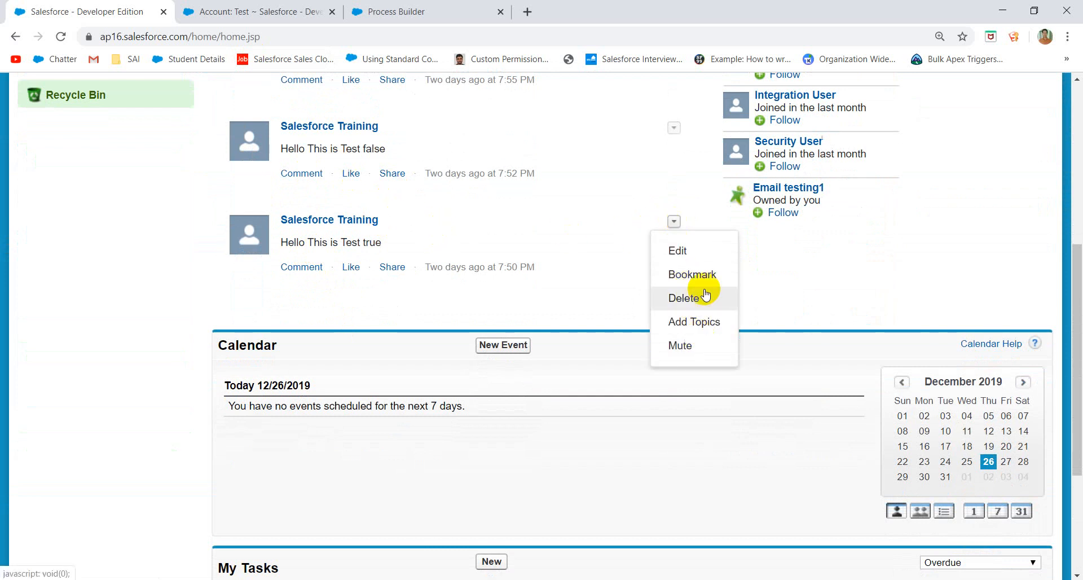
pyautogui.scroll(6, 564, 223)
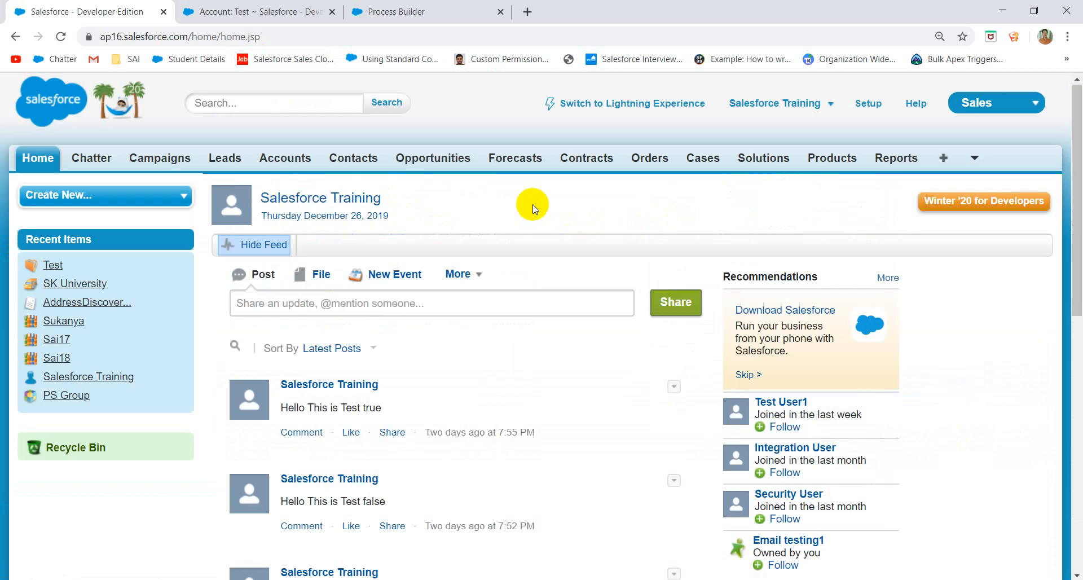
pyautogui.click(373, 12)
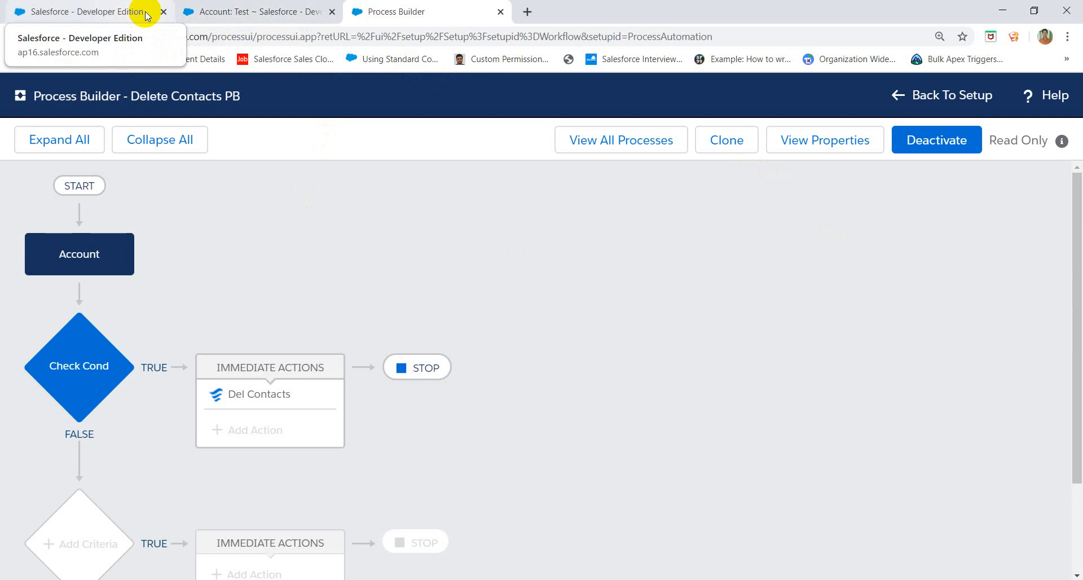
pyautogui.click(97, 11)
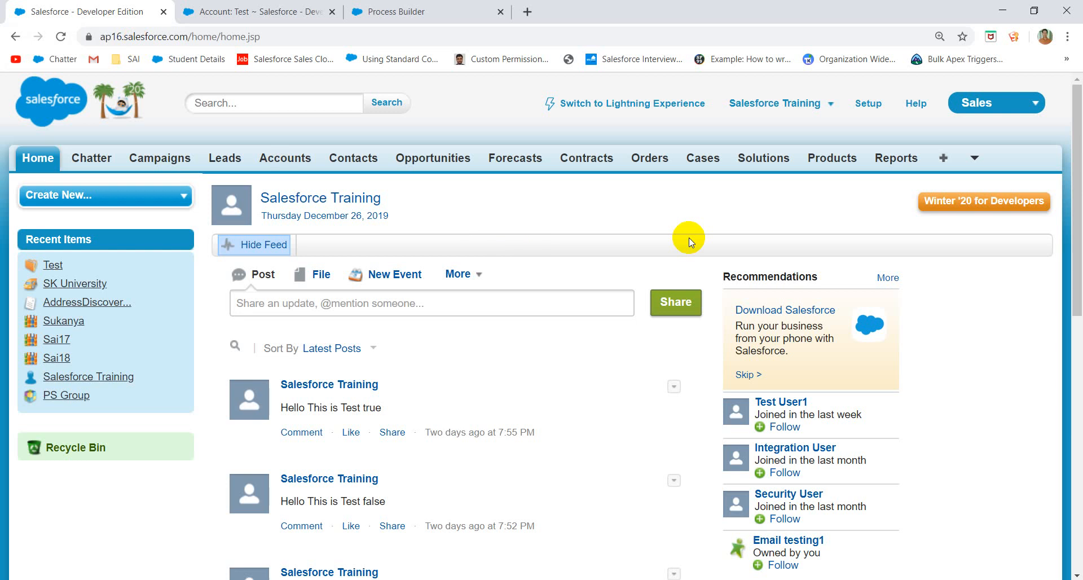
# Step: Search Setup for "feed tr" and open the Feed Tracking page
pyautogui.click(862, 105)
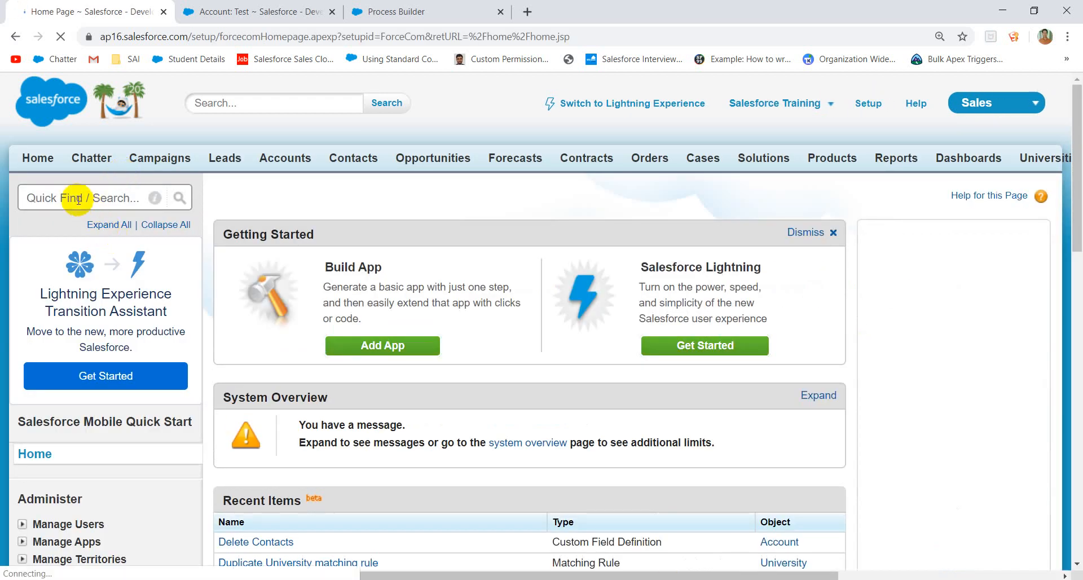
pyautogui.click(72, 195)
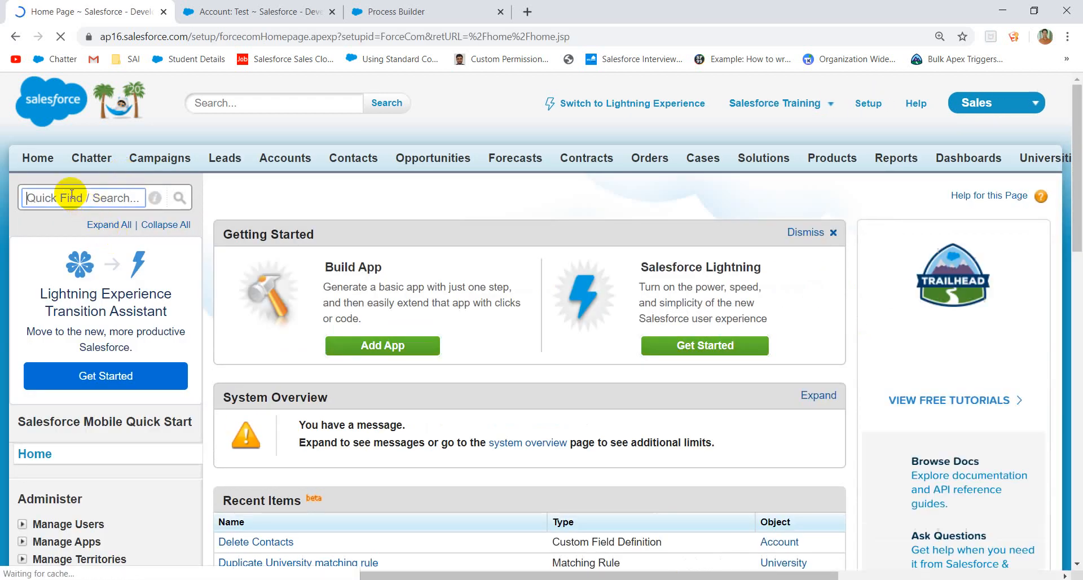
pyautogui.write('feed')
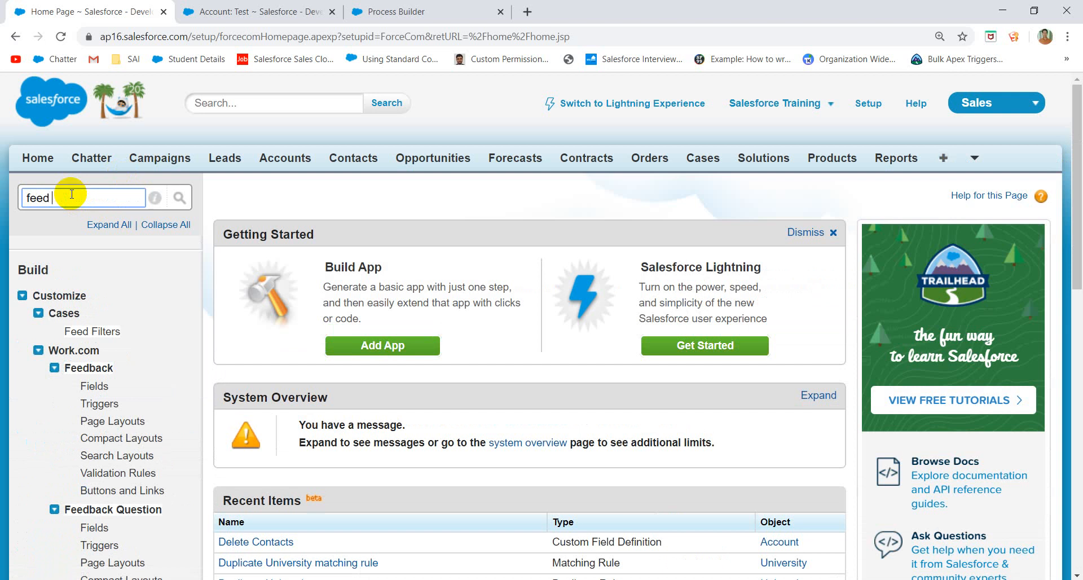
pyautogui.write(' tr')
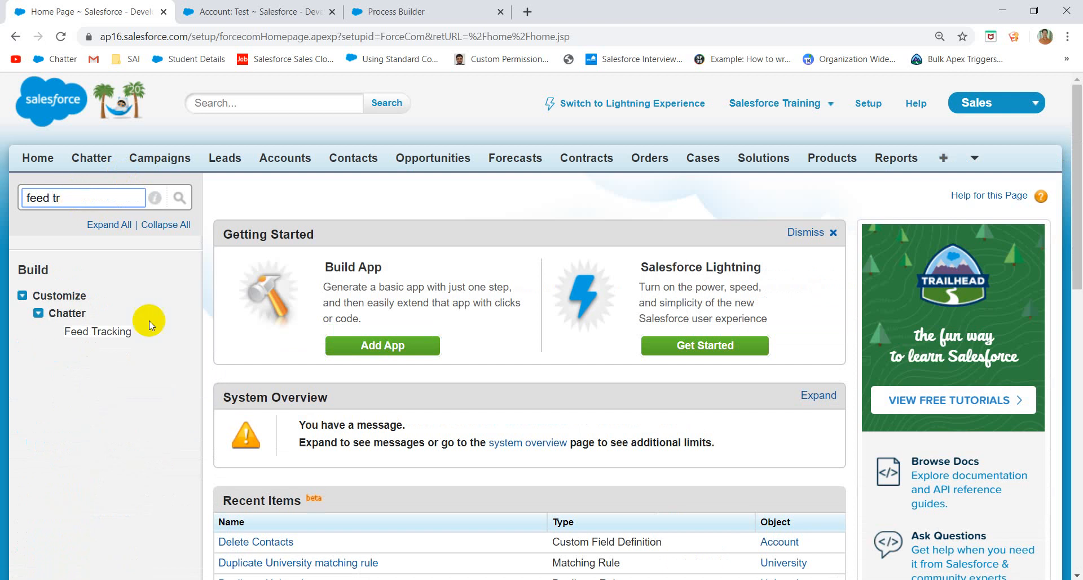
pyautogui.click(118, 333)
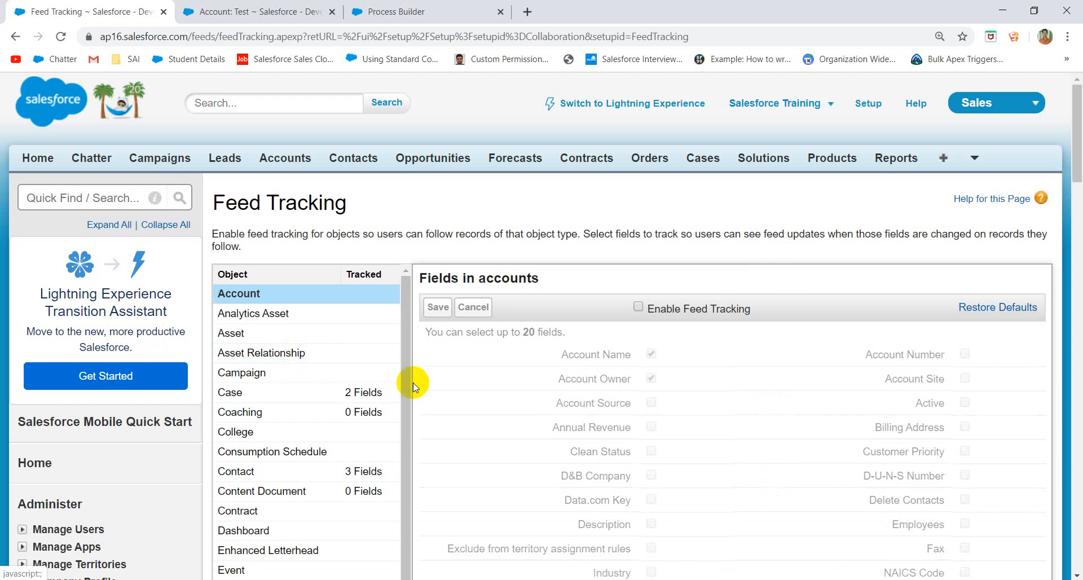
# Step: Add Discount and Paid Fee to the tracked feed fields of the Student object and save
pyautogui.scroll(-2, 369, 387)
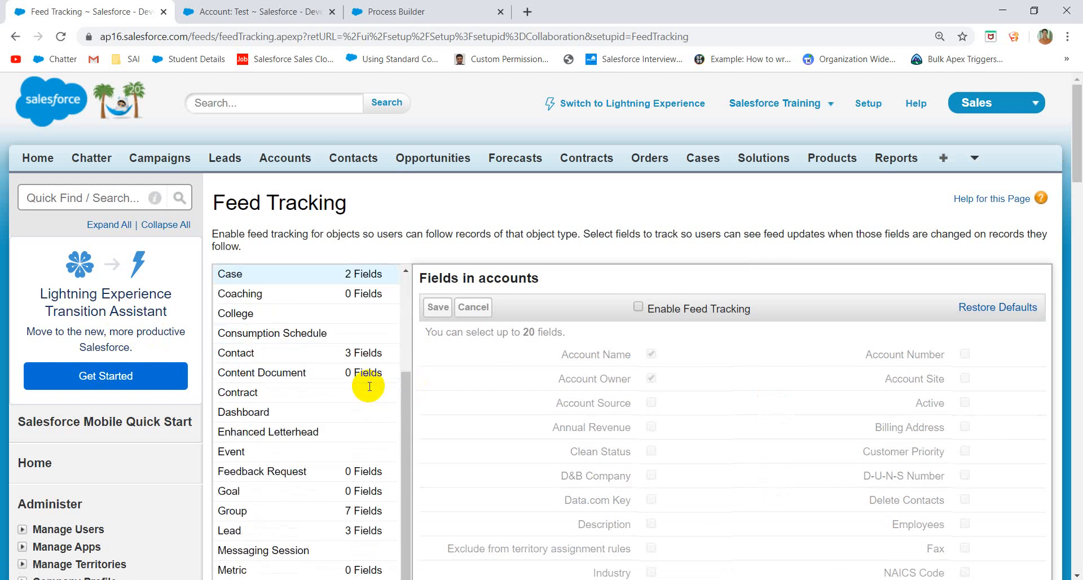
pyautogui.scroll(-7, 305, 441)
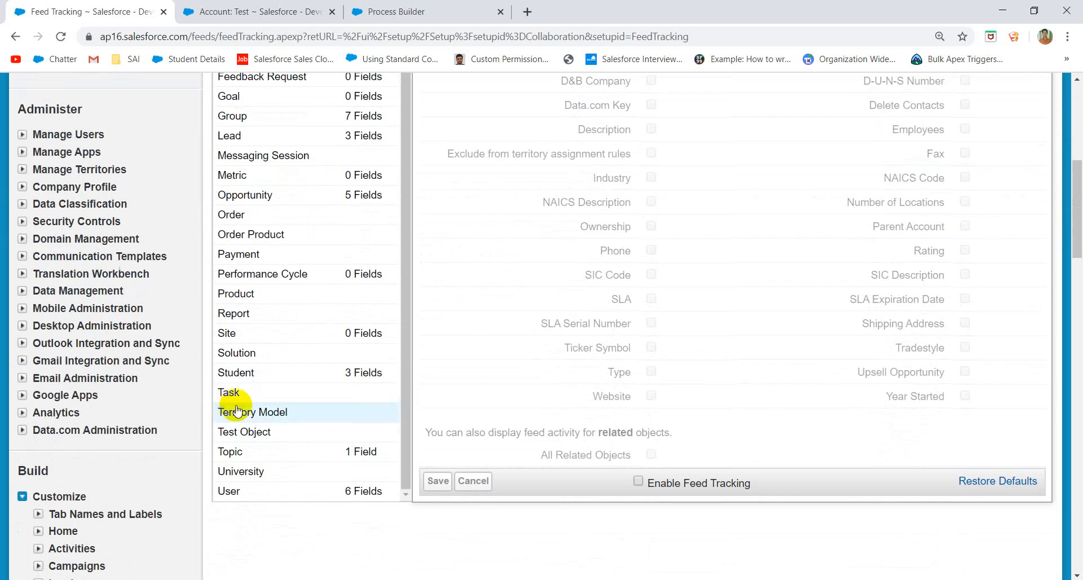
pyautogui.click(260, 377)
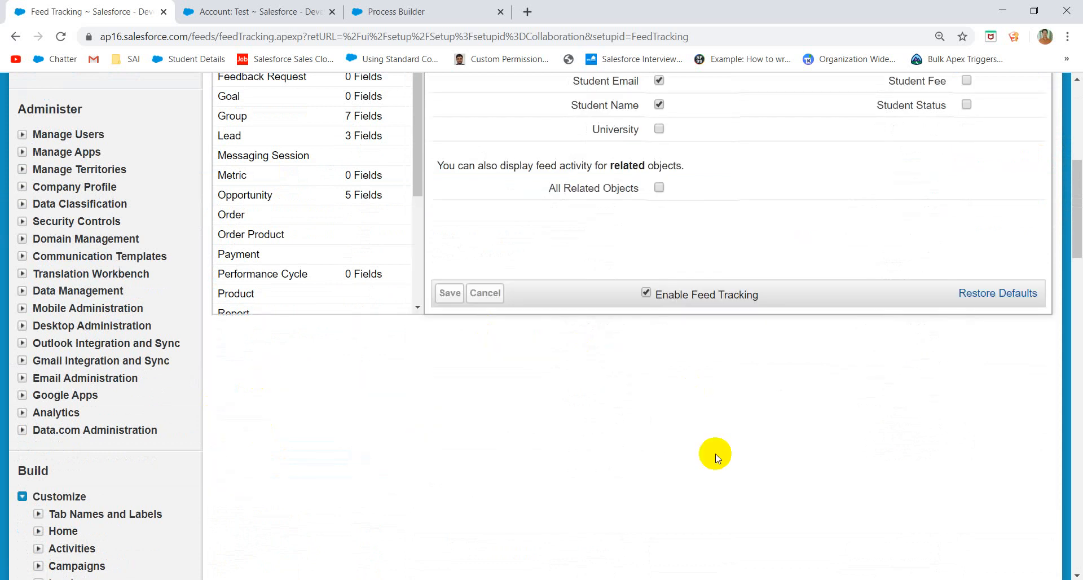
pyautogui.scroll(1, 736, 239)
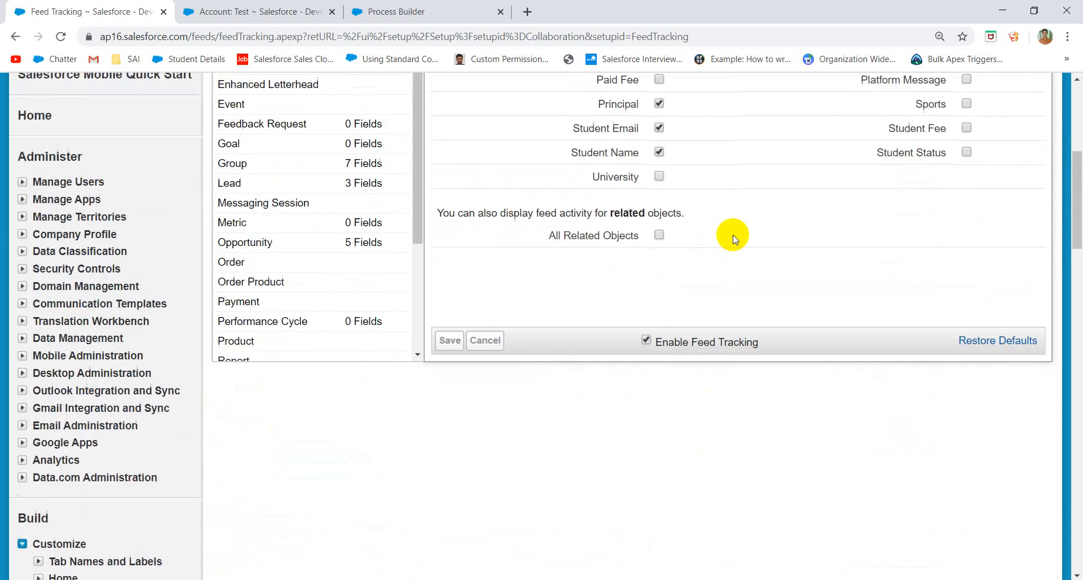
pyautogui.scroll(3, 735, 239)
pyautogui.click(660, 250)
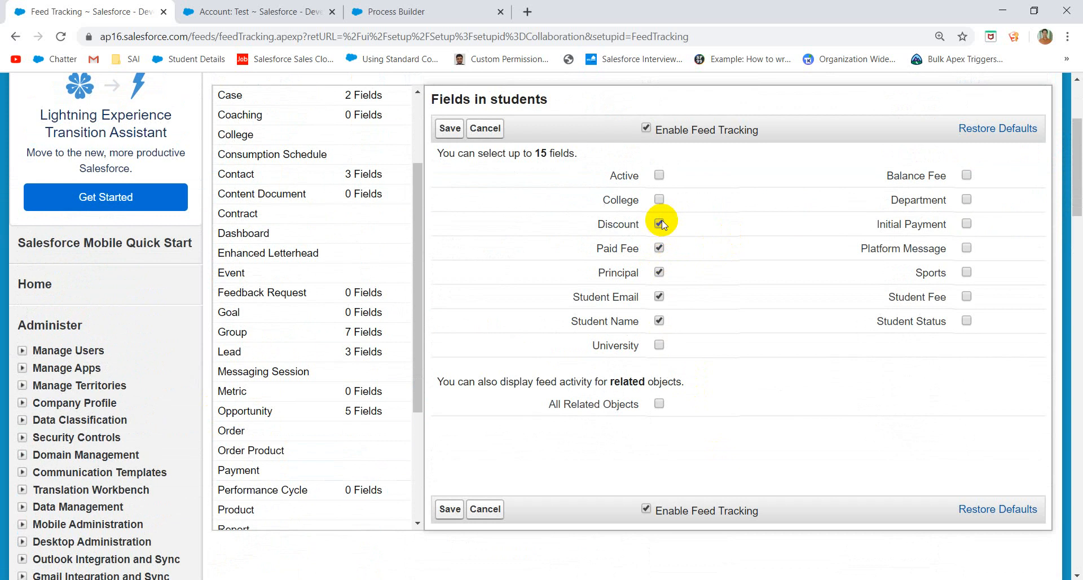
pyautogui.click(455, 131)
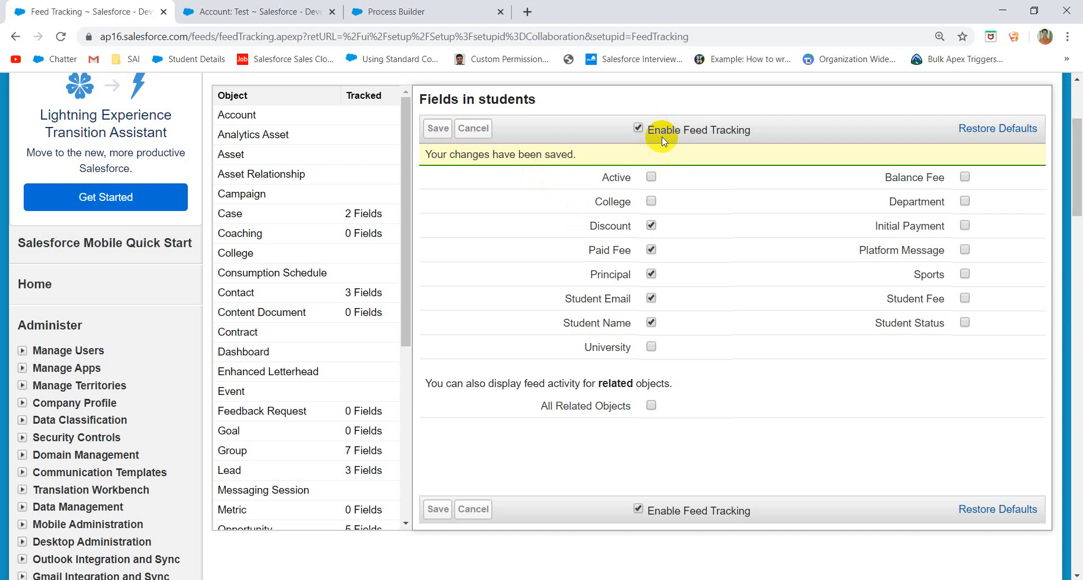
# Step: Go to the Students home page and open the Student object's field definitions
pyautogui.scroll(3, 496, 157)
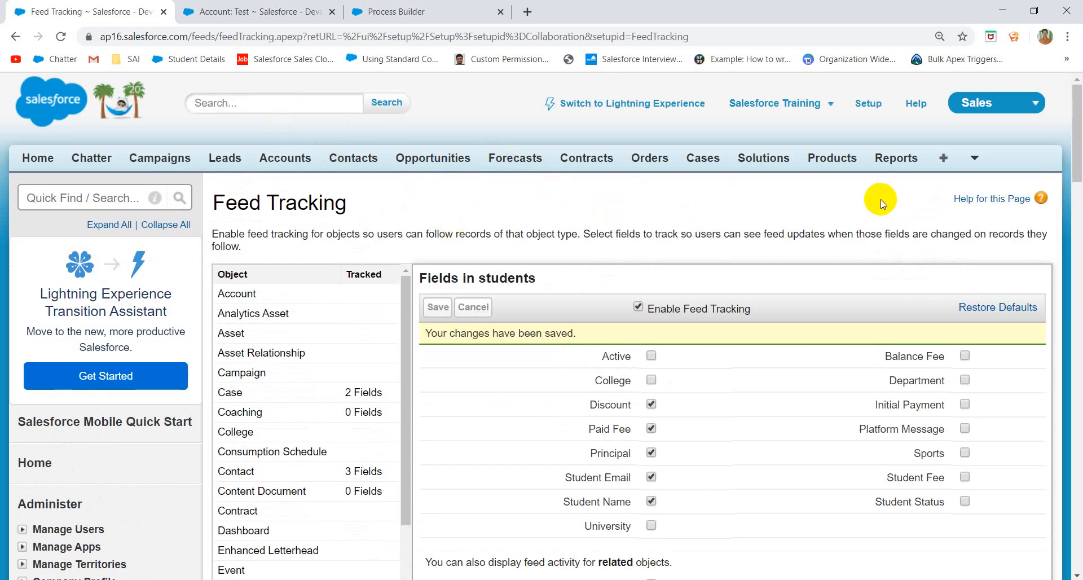
pyautogui.click(968, 162)
pyautogui.click(934, 224)
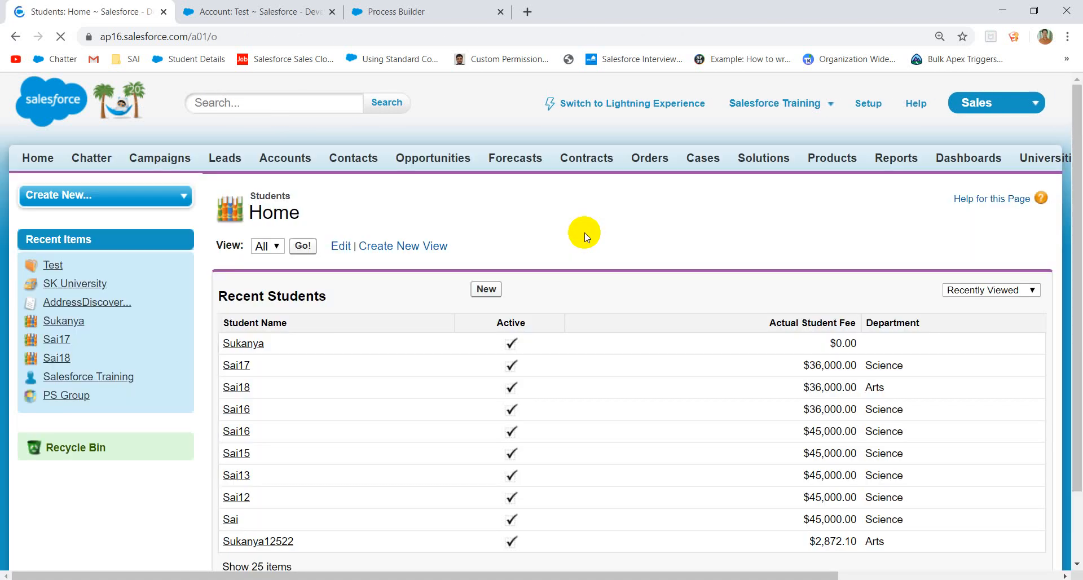
pyautogui.click(1063, 233)
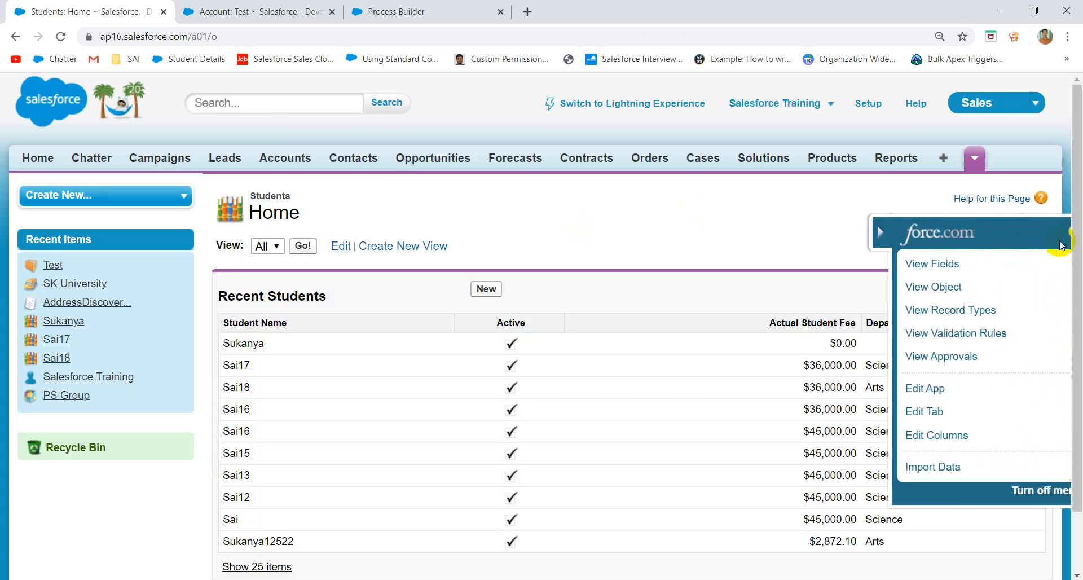
pyautogui.click(926, 265)
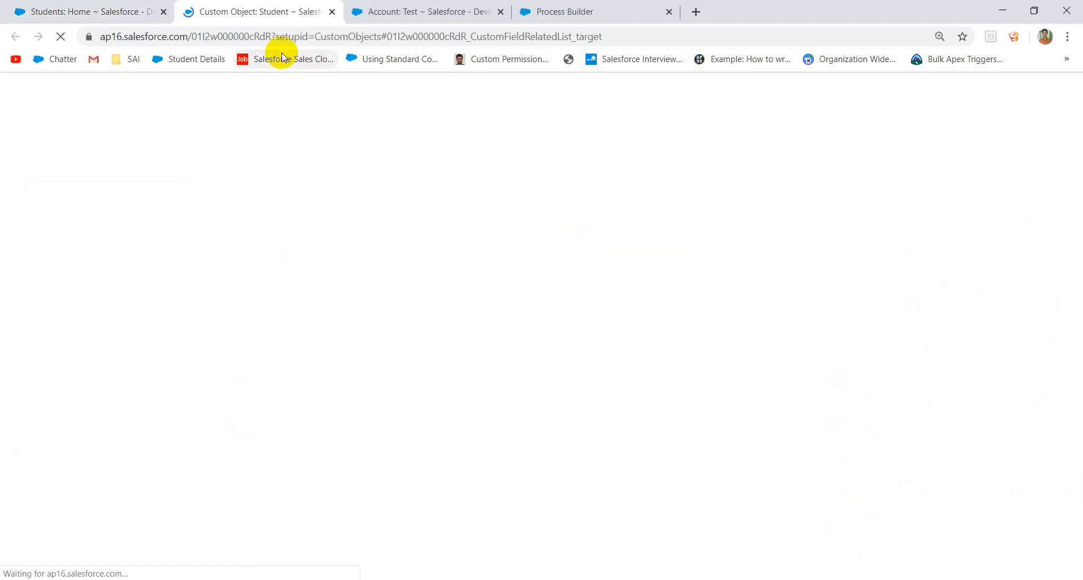
# Step: Examine the Student object's page layouts and compact layouts, including the form for creating a new page layout
pyautogui.scroll(-10, 315, 218)
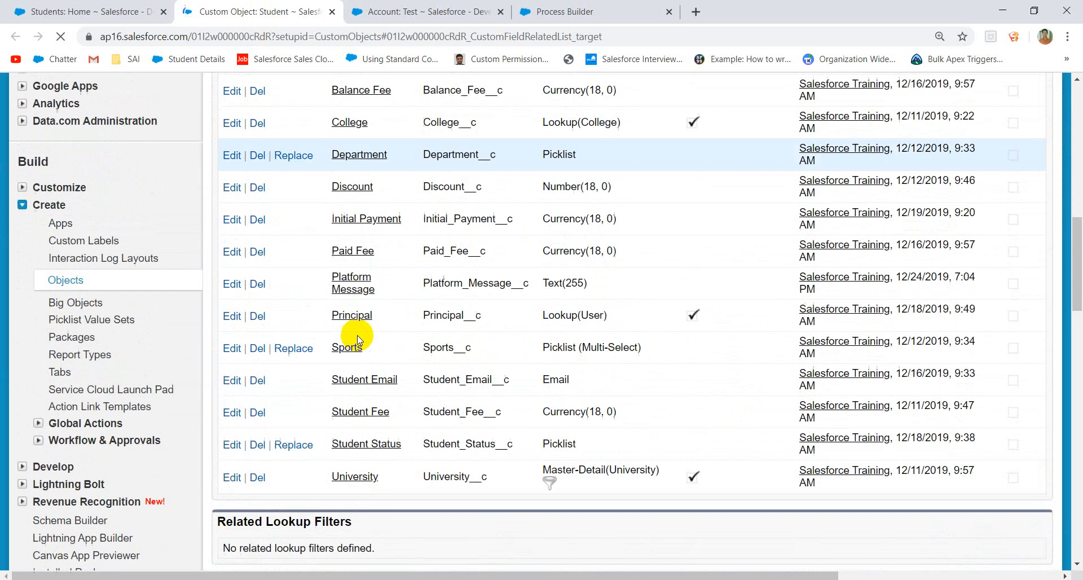
pyautogui.scroll(10, 357, 336)
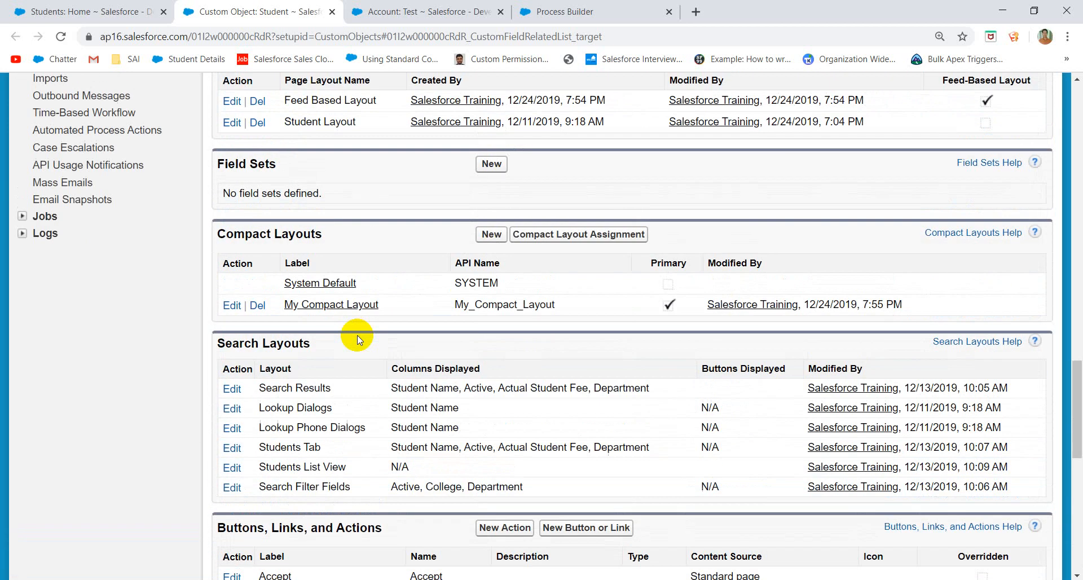
pyautogui.scroll(3, 420, 305)
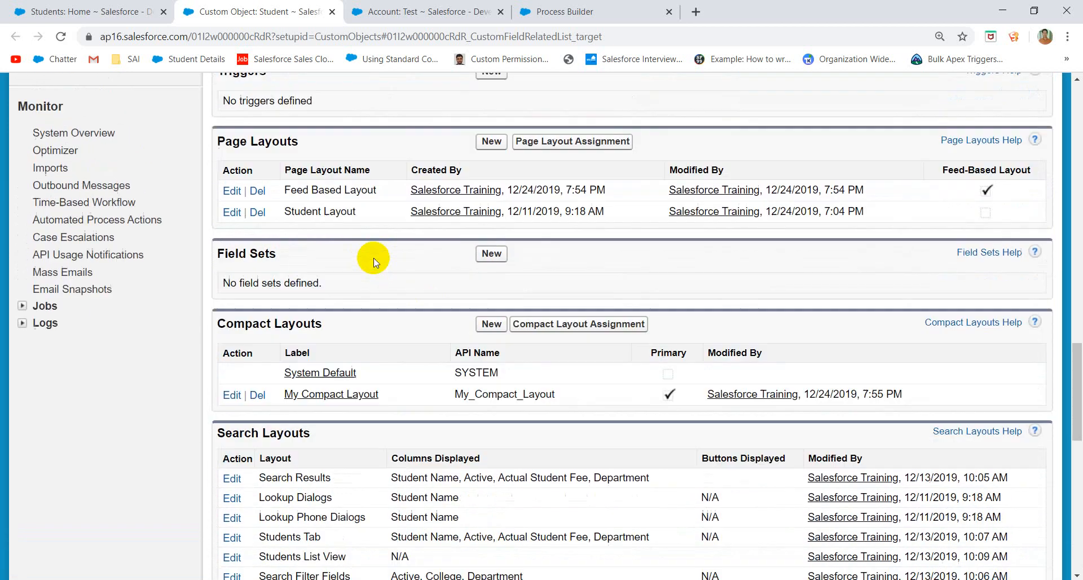
pyautogui.moveTo(372, 258)
pyautogui.mouseDown()
pyautogui.moveTo(286, 273)
pyautogui.moveTo(362, 265)
pyautogui.mouseUp()
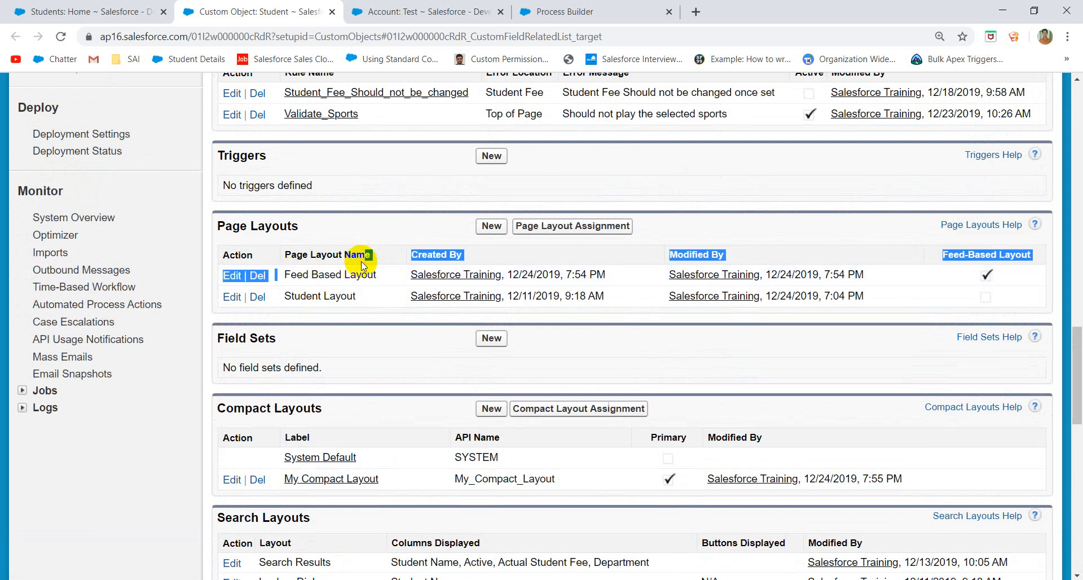
pyautogui.click(362, 263)
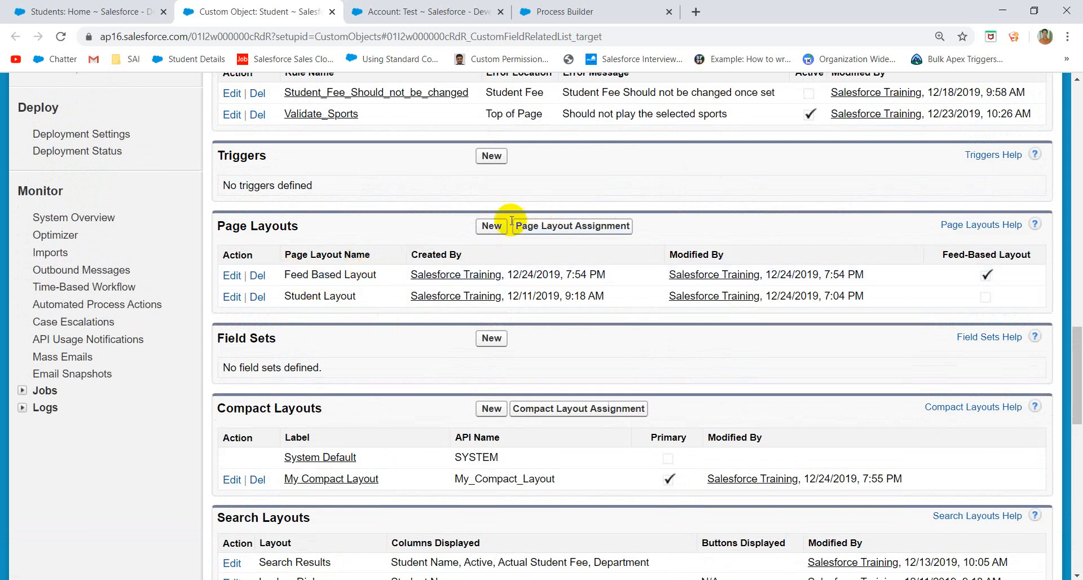
pyautogui.click(491, 226)
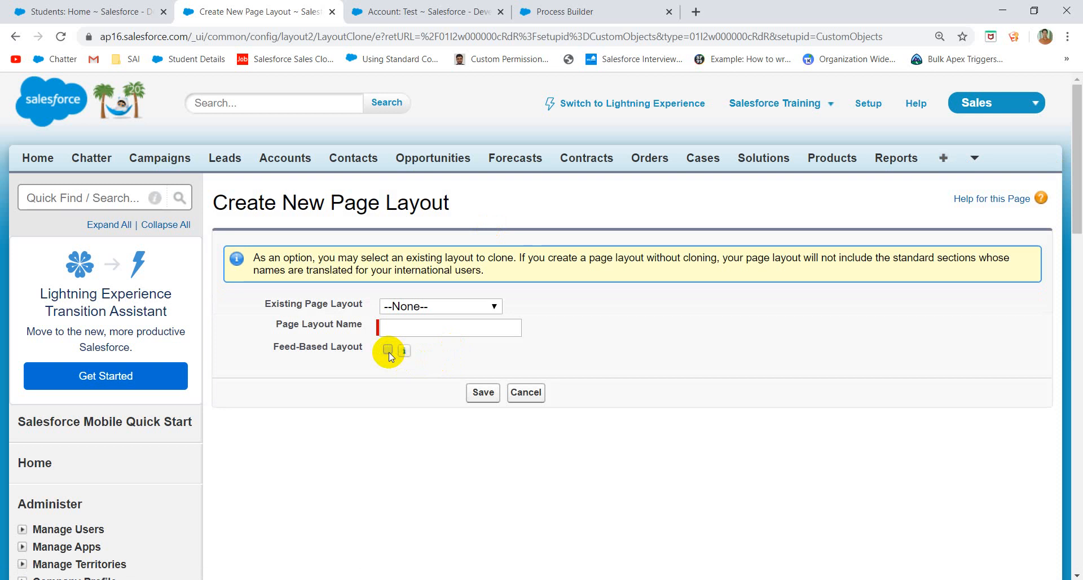
pyautogui.click(527, 390)
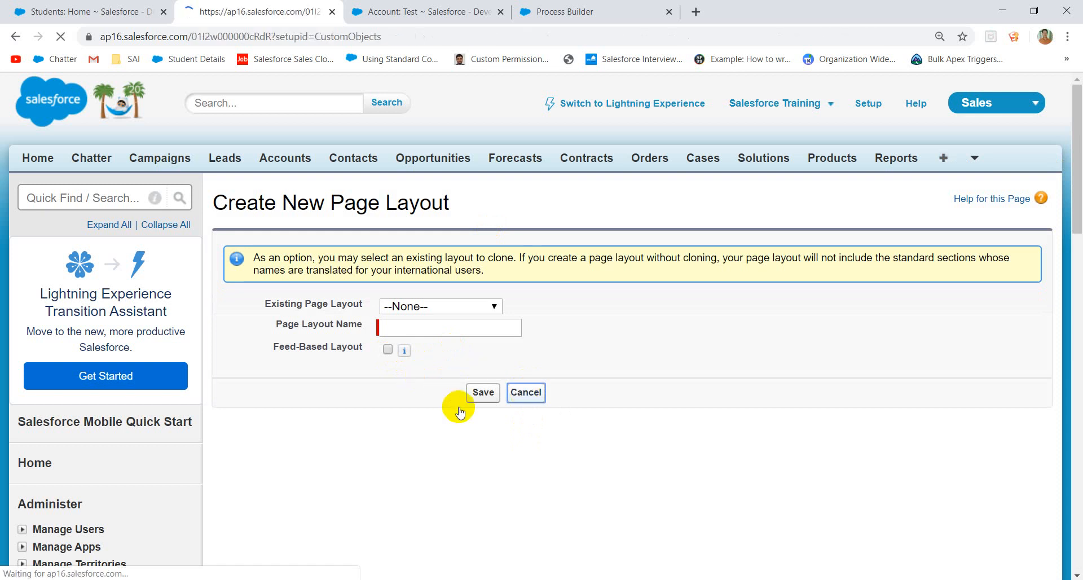
pyautogui.scroll(-15, 479, 404)
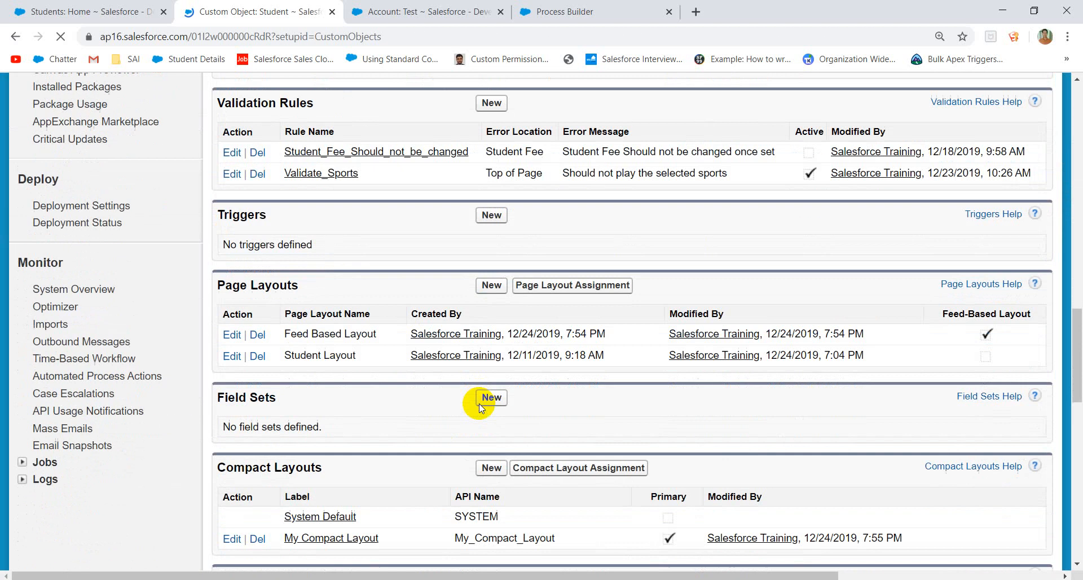
pyautogui.scroll(-6, 479, 404)
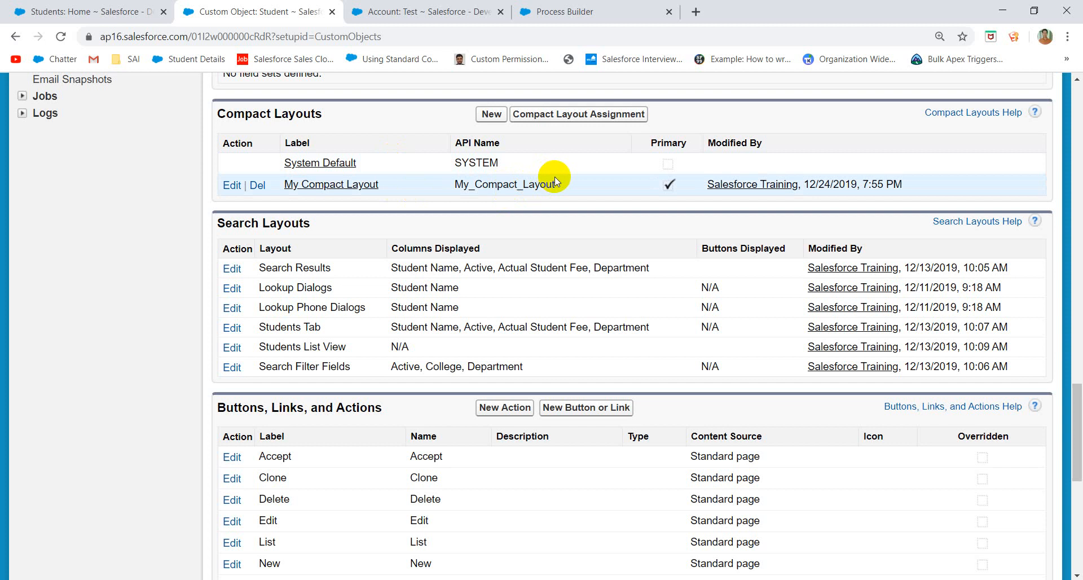
pyautogui.moveTo(555, 179); pyautogui.dragTo(454, 178)
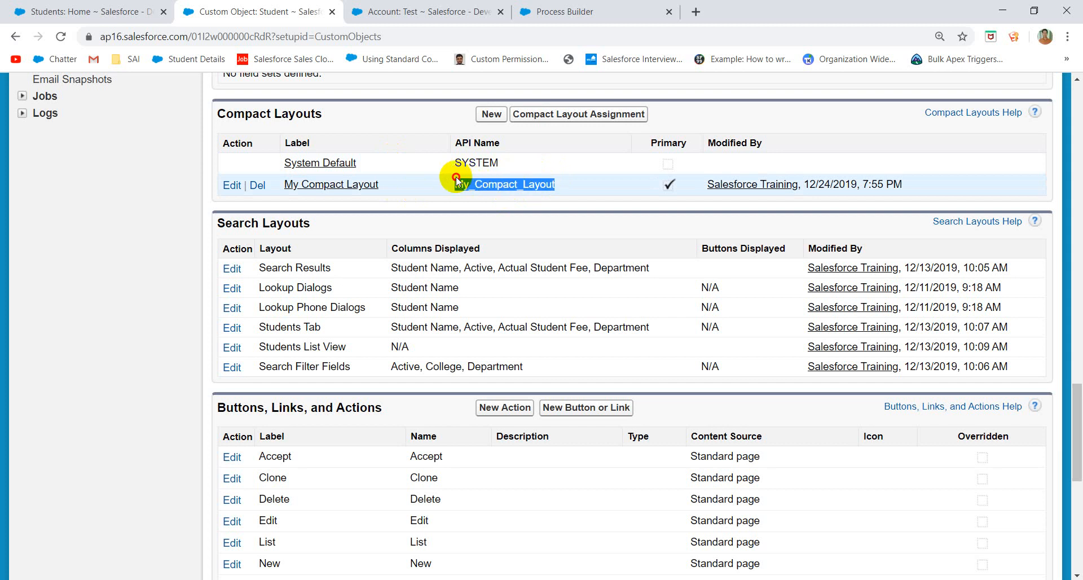
pyautogui.click(520, 200)
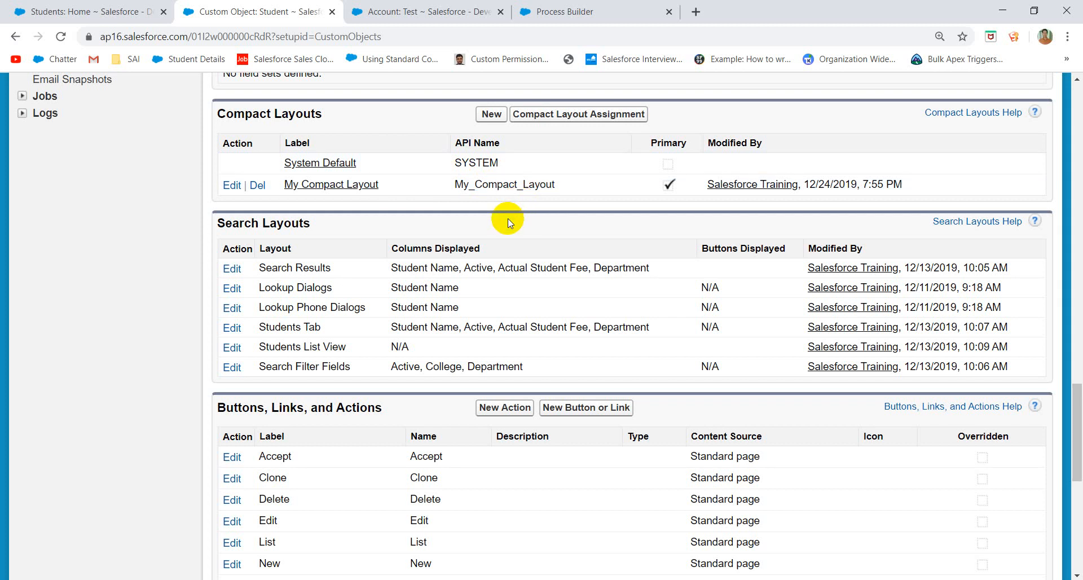
# Step: Switch to Lightning Experience, open the first student record in the Recently Viewed Students list and dismiss its release announcement
pyautogui.scroll(15, 474, 219)
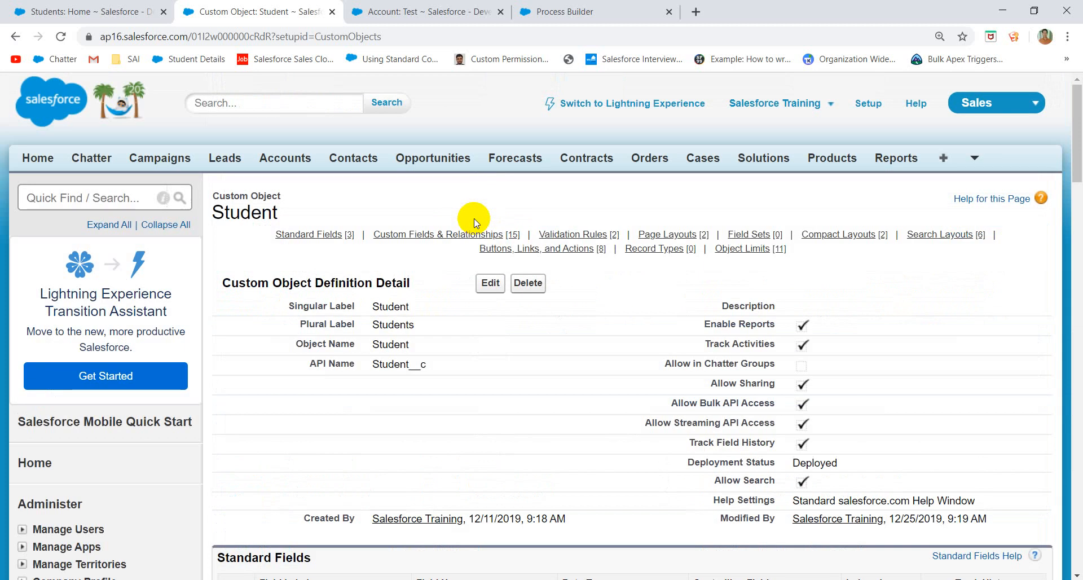
pyautogui.click(646, 105)
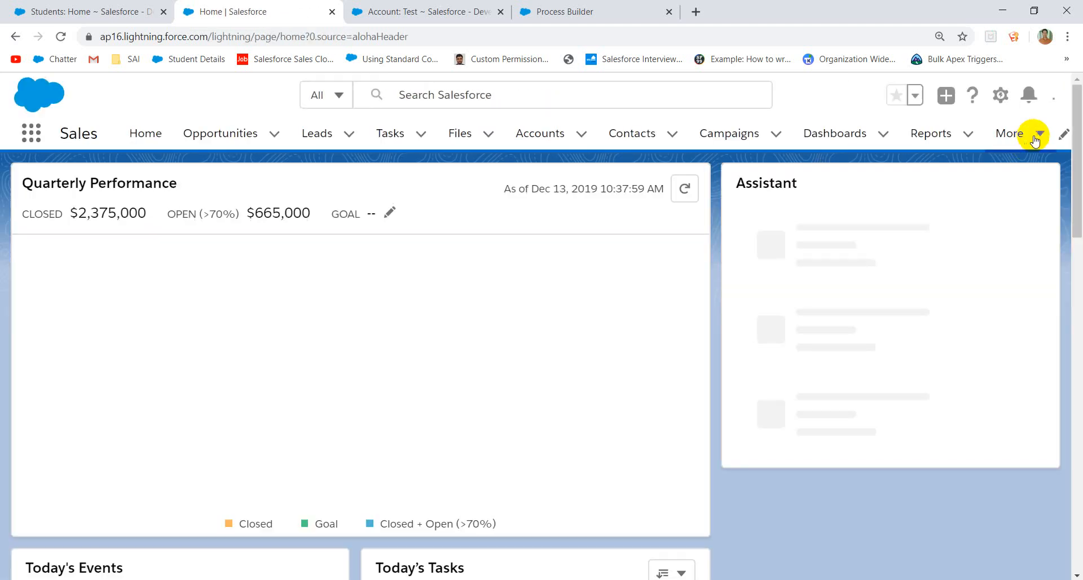
pyautogui.click(1036, 139)
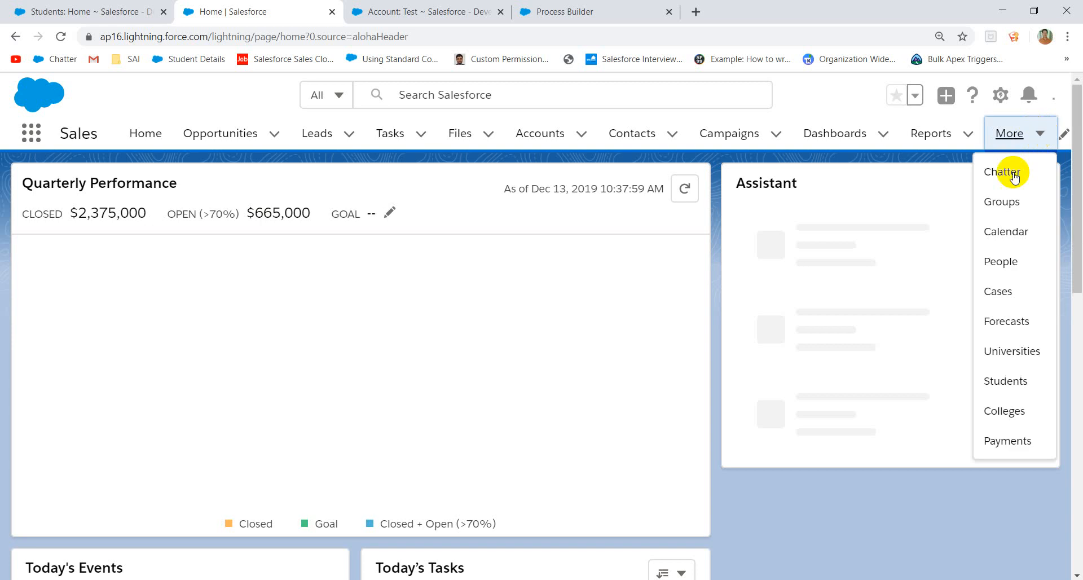
pyautogui.click(1007, 381)
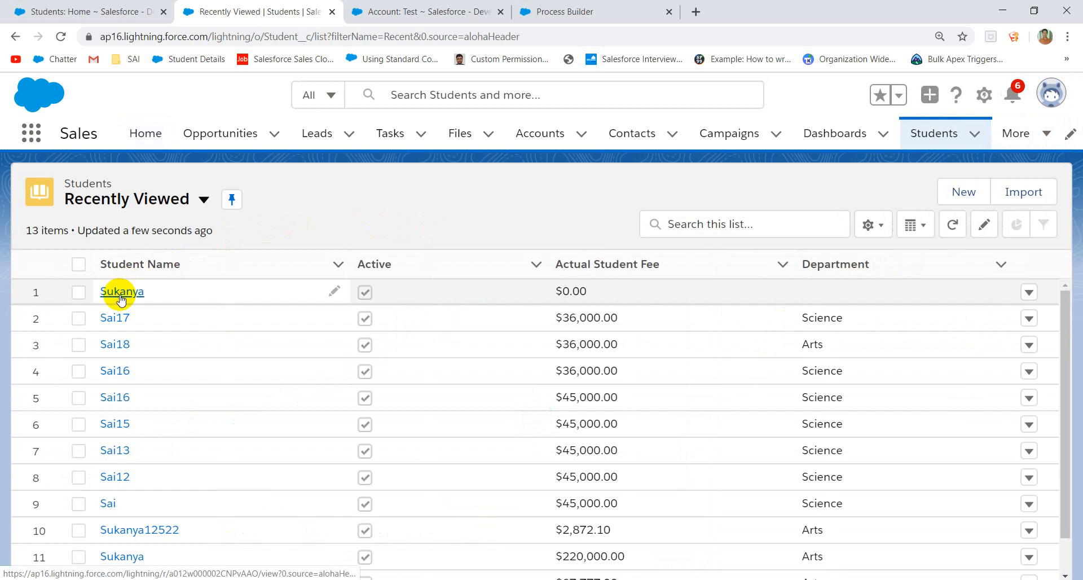
pyautogui.click(121, 293)
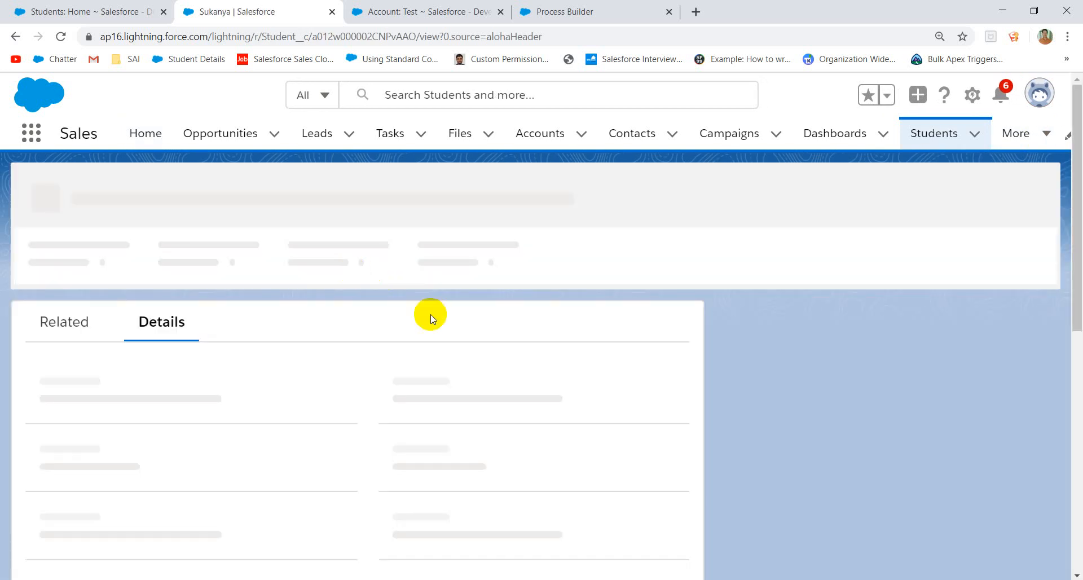
pyautogui.scroll(-8, 464, 380)
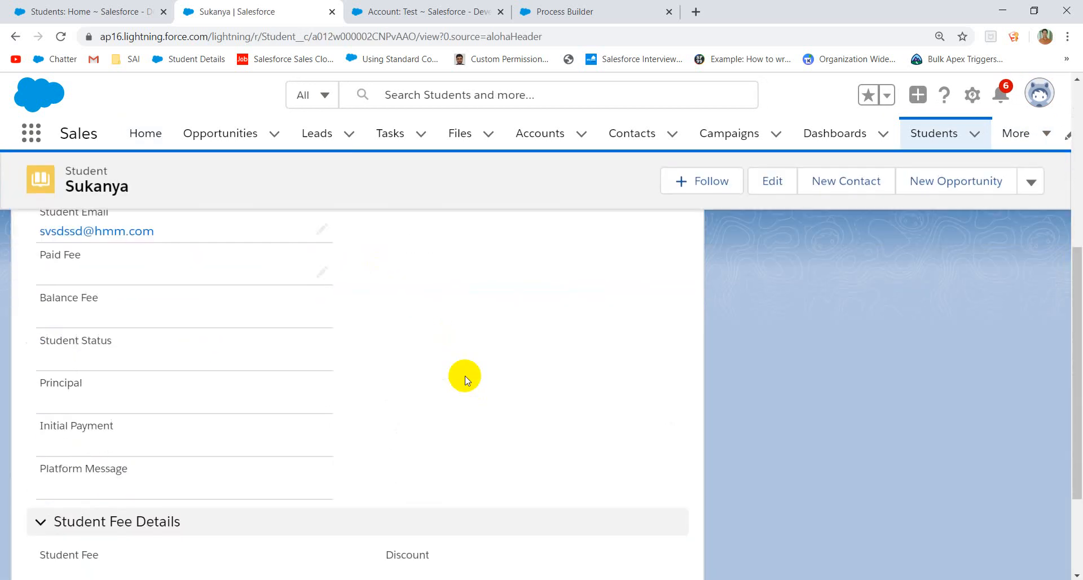
pyautogui.scroll(8, 361, 331)
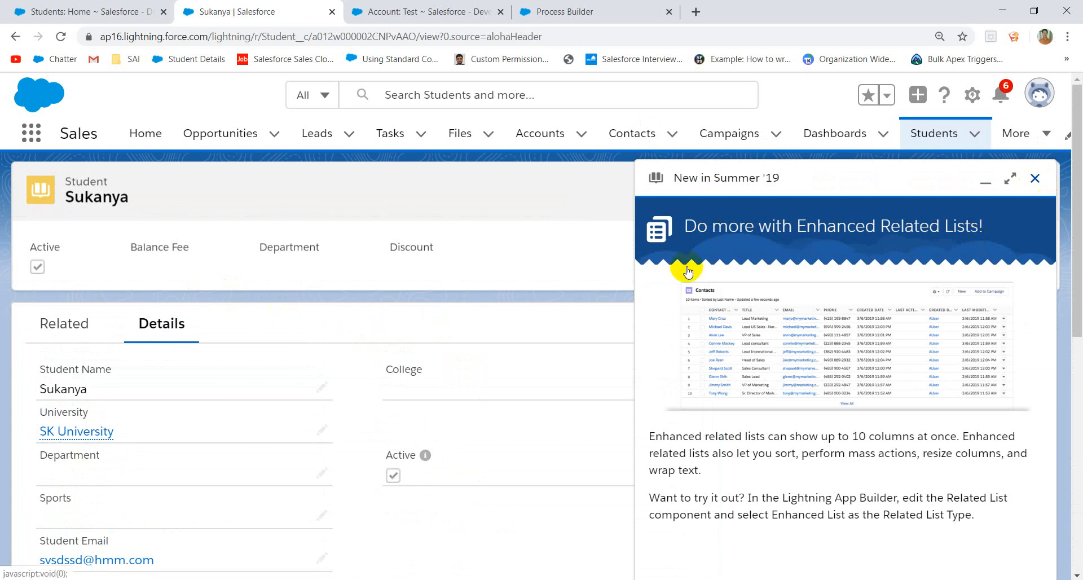
pyautogui.click(1036, 178)
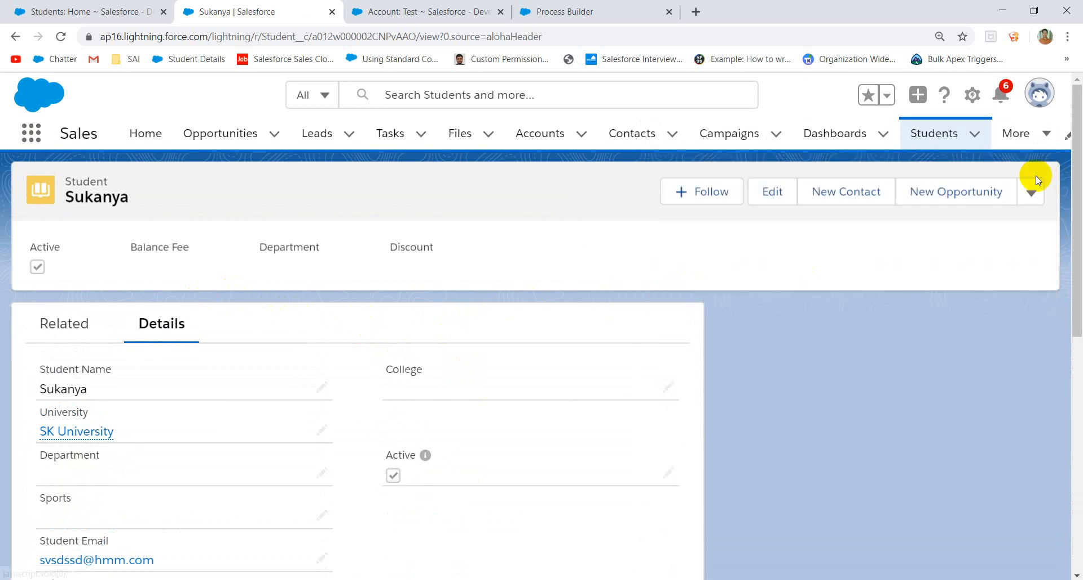
# Step: Open the student's record page for editing in Lightning App Builder and search the components for "feed"
pyautogui.click(971, 95)
pyautogui.click(876, 298)
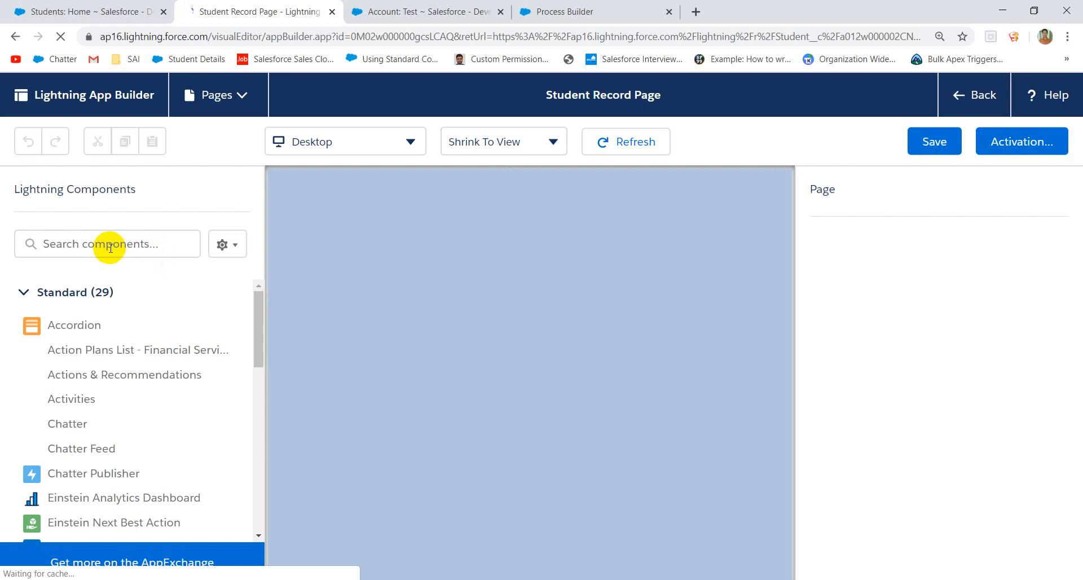
pyautogui.click(110, 246)
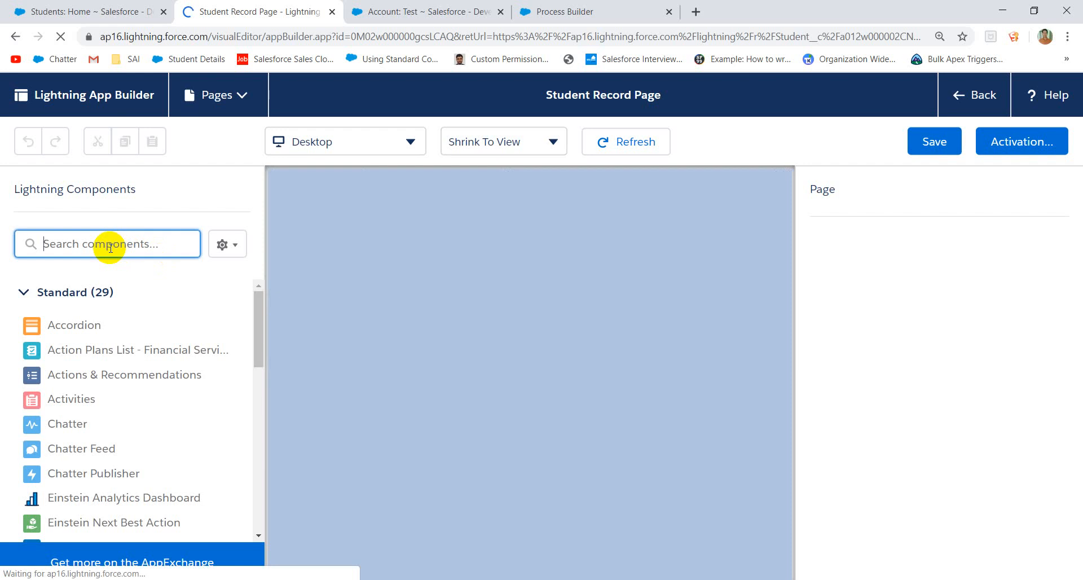
pyautogui.write('feed')
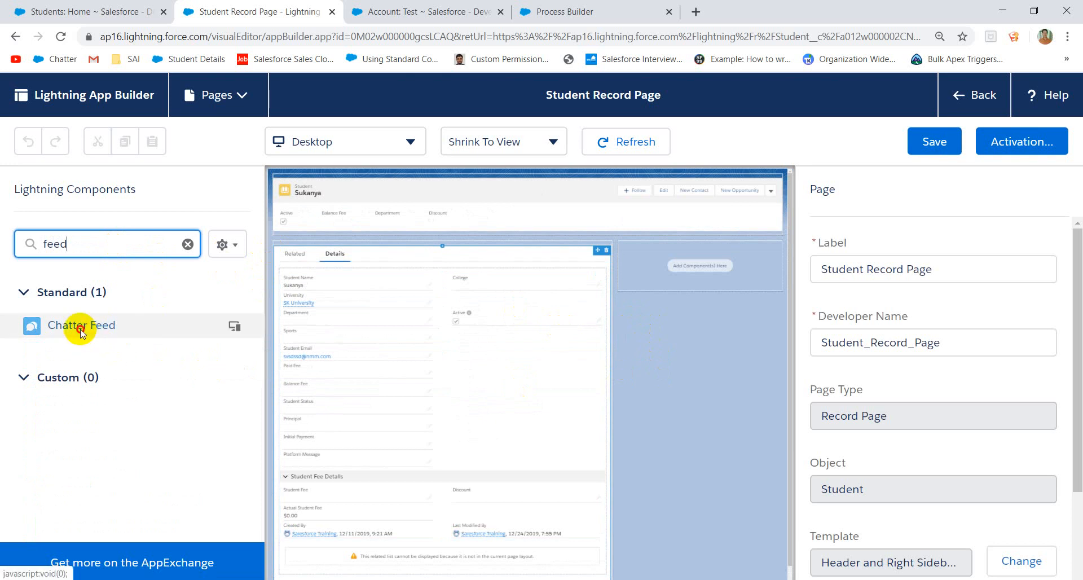
# Step: Place the Chatter Feed component below the record fields on the Details tab and save the page
pyautogui.moveTo(80, 331); pyautogui.dragTo(389, 299)
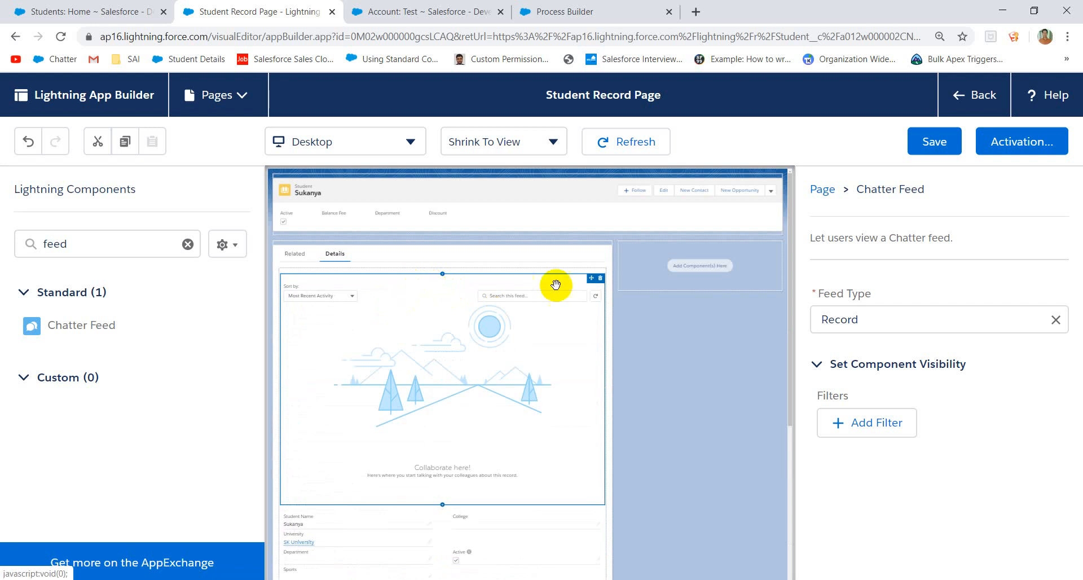
pyautogui.click(600, 284)
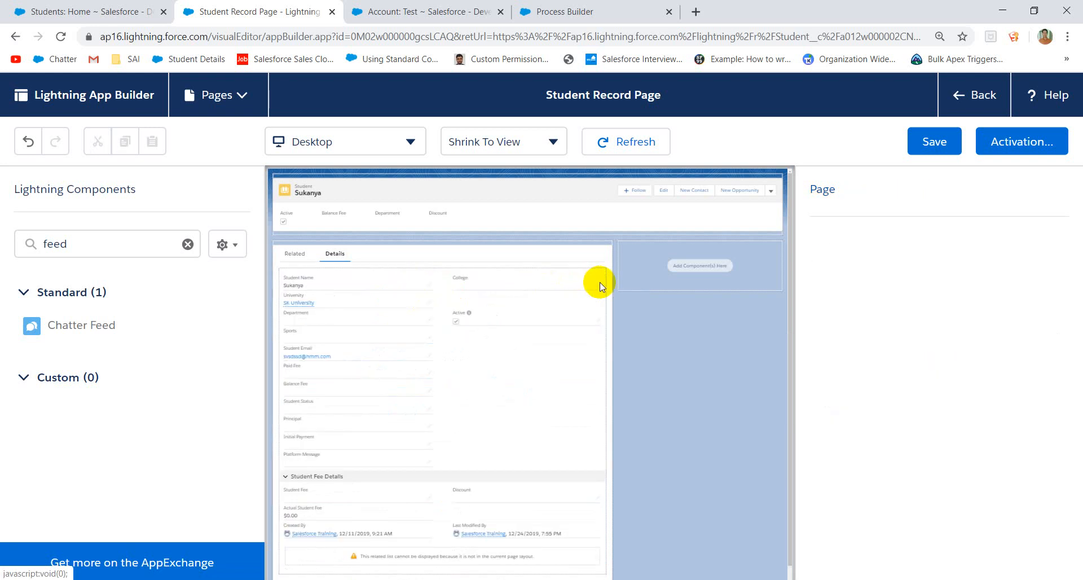
pyautogui.scroll(-1, 447, 302)
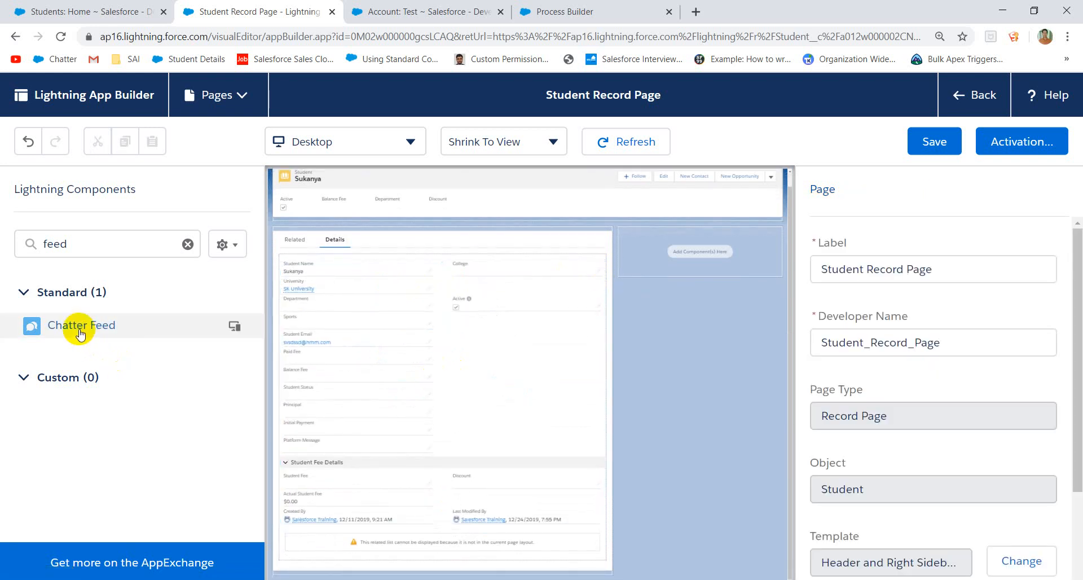
pyautogui.moveTo(77, 326); pyautogui.dragTo(362, 500)
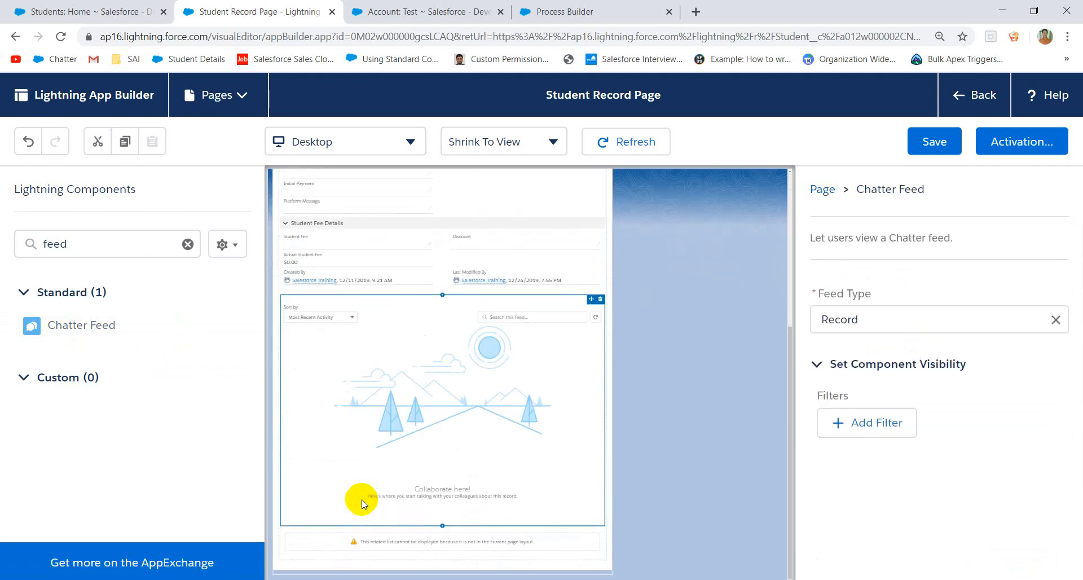
pyautogui.click(917, 137)
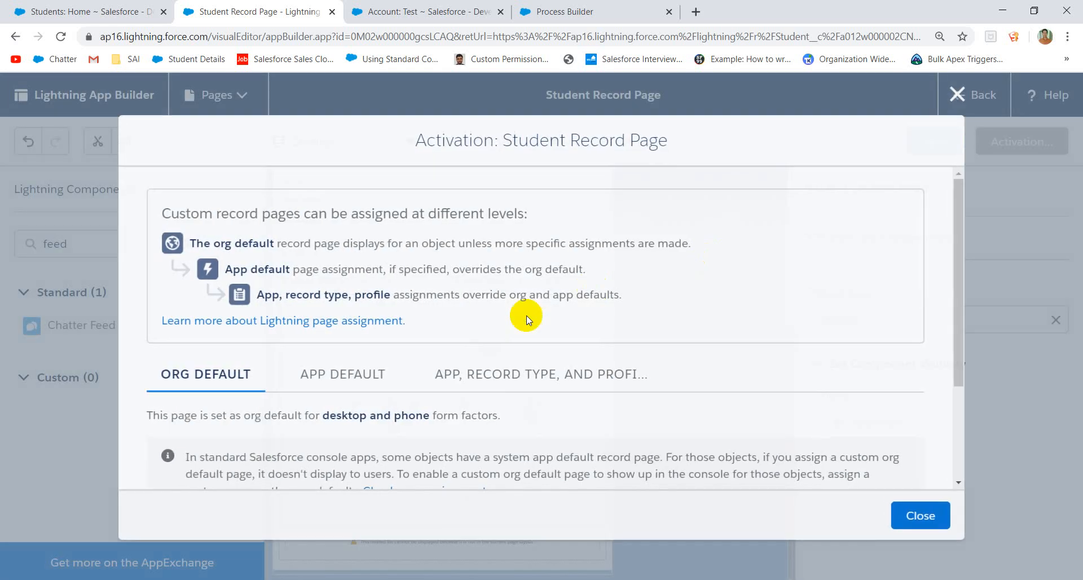
# Step: Remove the Student Record Page as org default for desktop and phone, and return to the student record
pyautogui.scroll(-3, 410, 382)
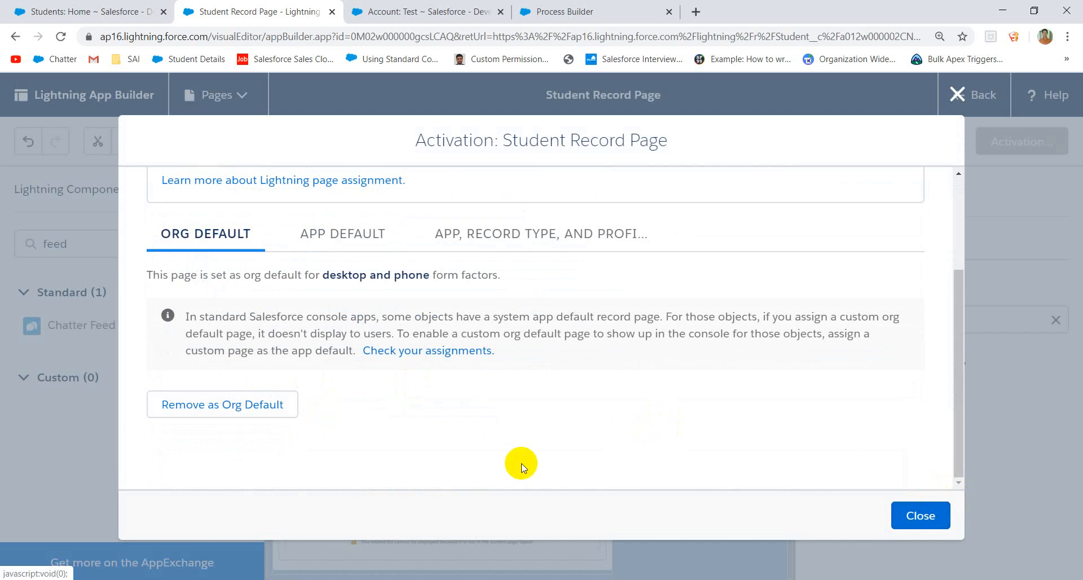
pyautogui.click(920, 515)
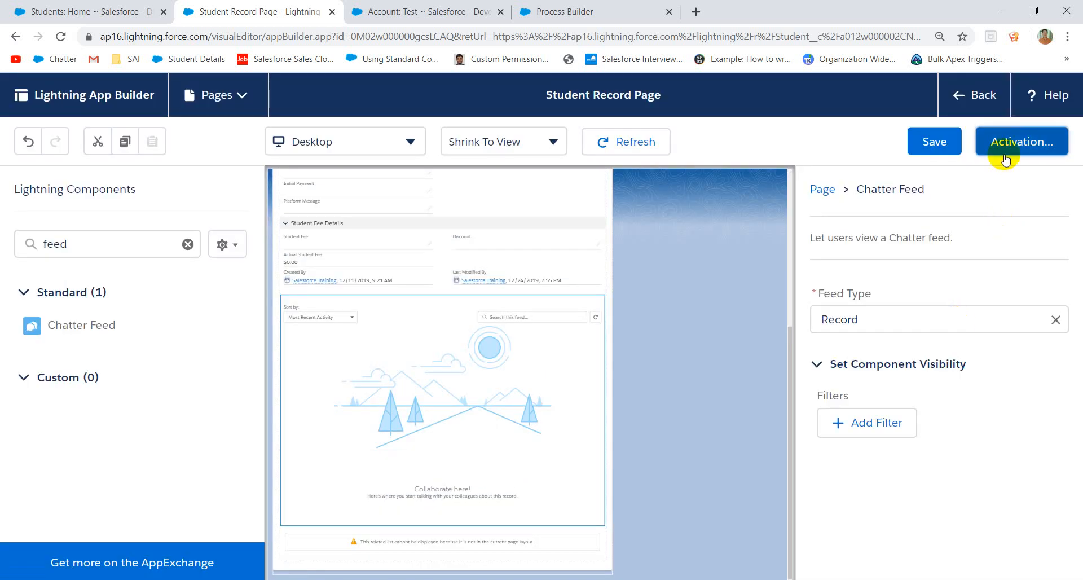
pyautogui.click(1009, 151)
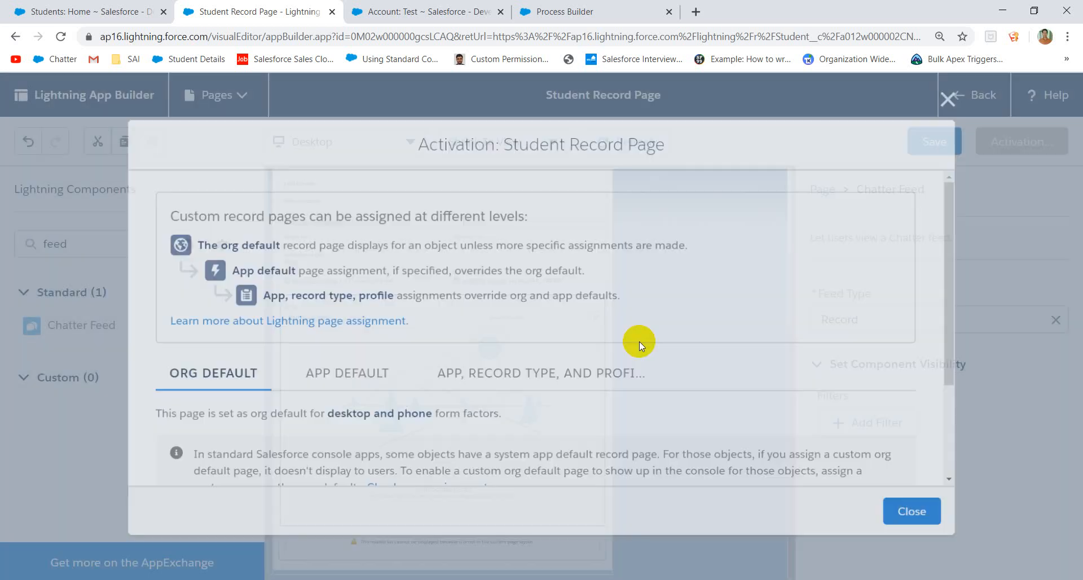
pyautogui.scroll(-3, 235, 388)
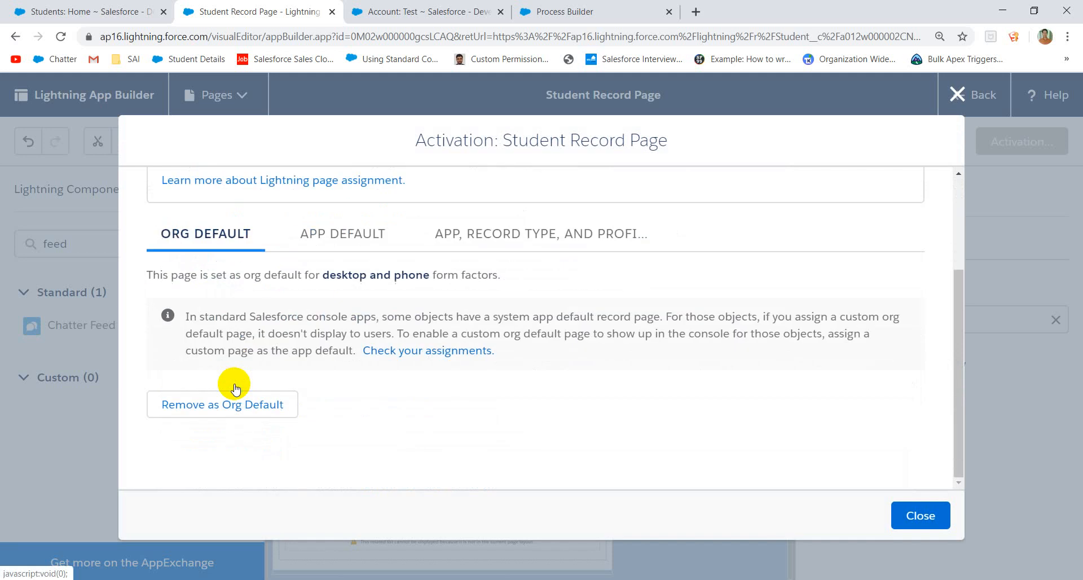
pyautogui.click(218, 401)
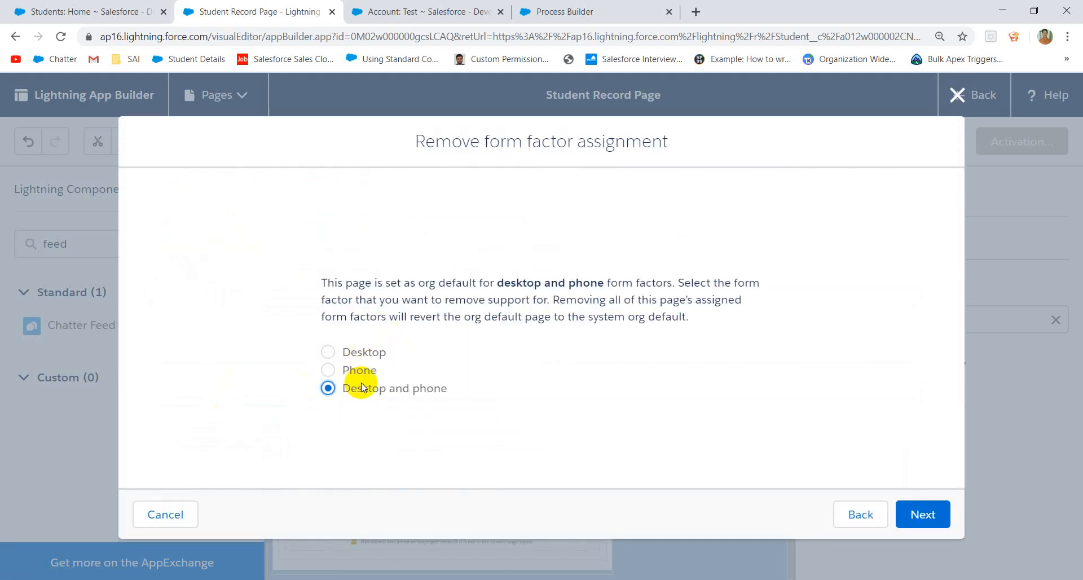
pyautogui.click(923, 515)
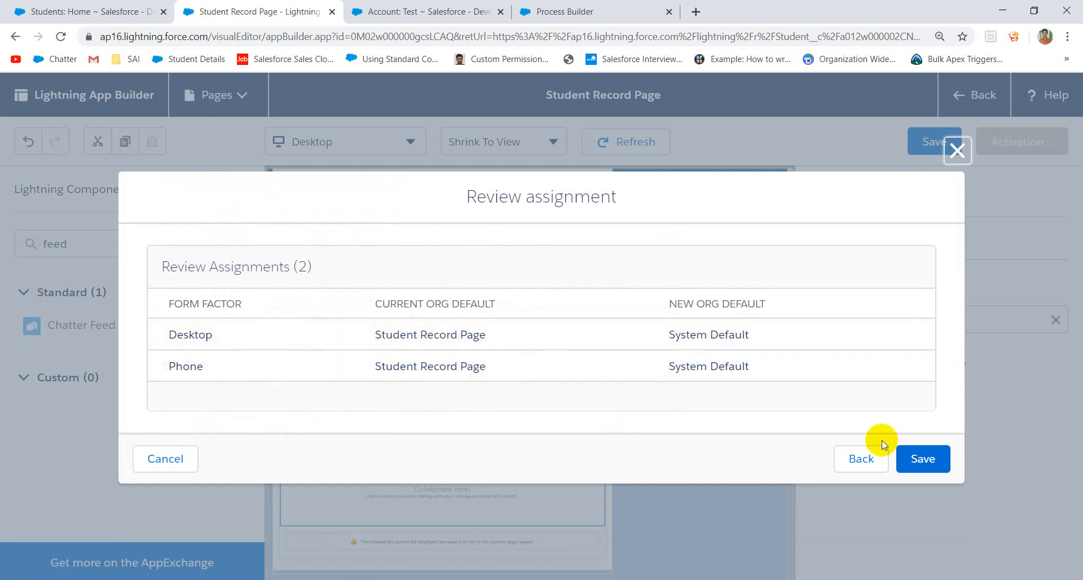
pyautogui.click(924, 457)
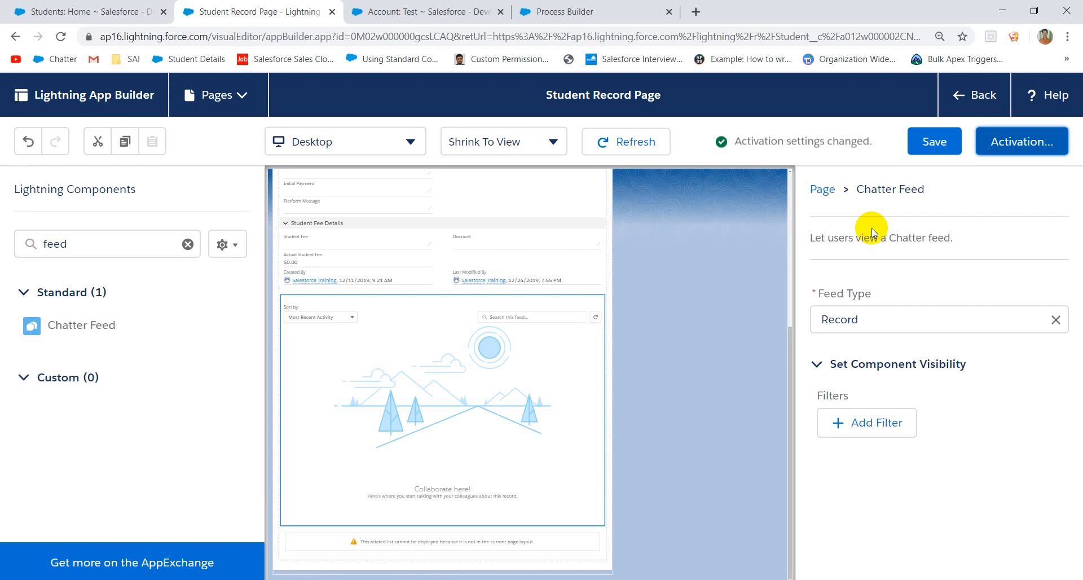
pyautogui.click(977, 102)
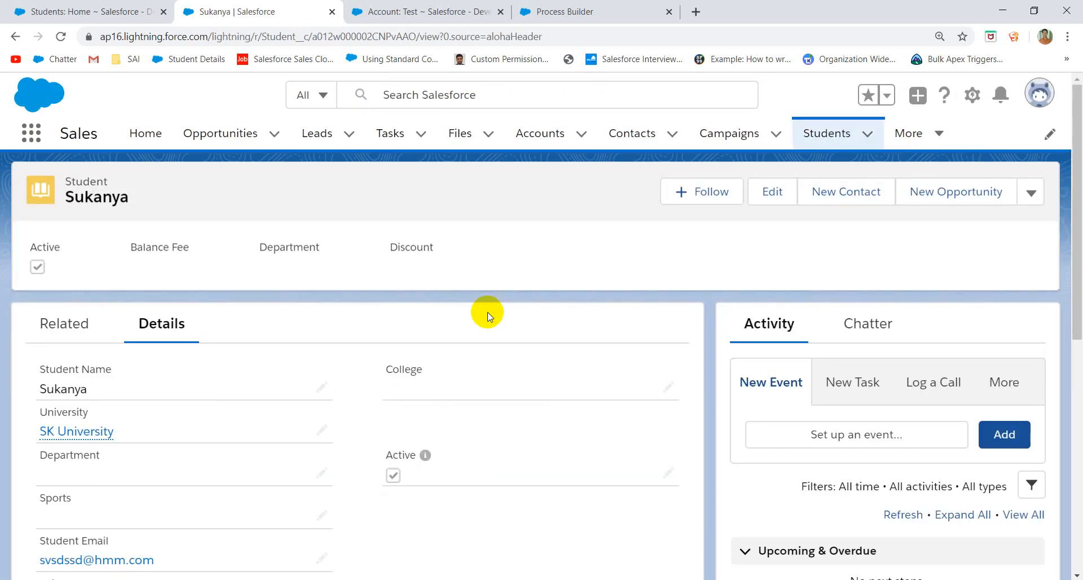
# Step: Look through the student record's details and activity, and open its Chatter feed
pyautogui.scroll(-10, 487, 313)
pyautogui.scroll(-6, 584, 410)
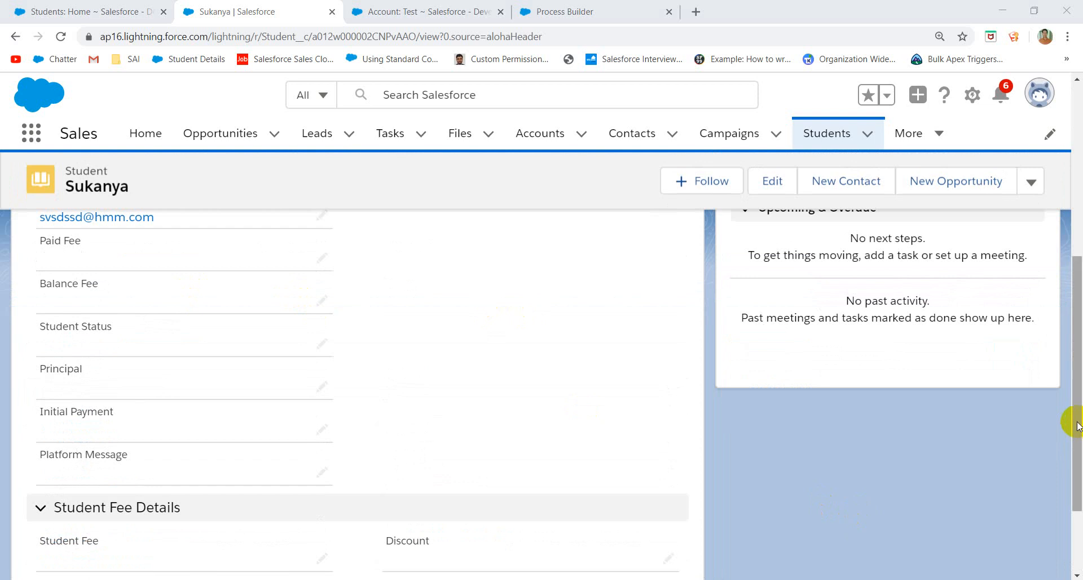
pyautogui.moveTo(1077, 426); pyautogui.dragTo(1064, 285)
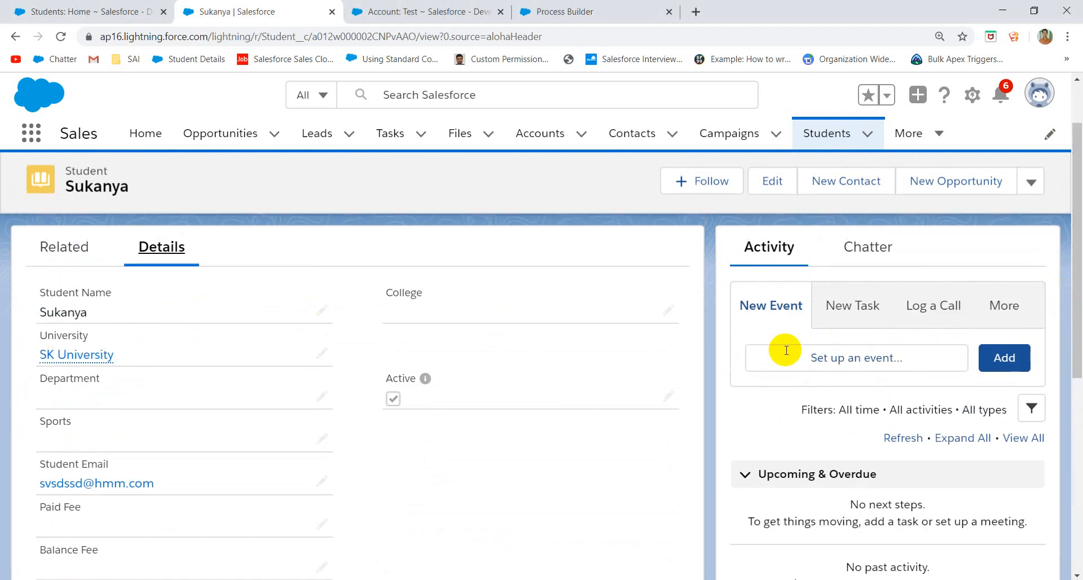
pyautogui.scroll(-4, 801, 482)
pyautogui.scroll(5, 802, 482)
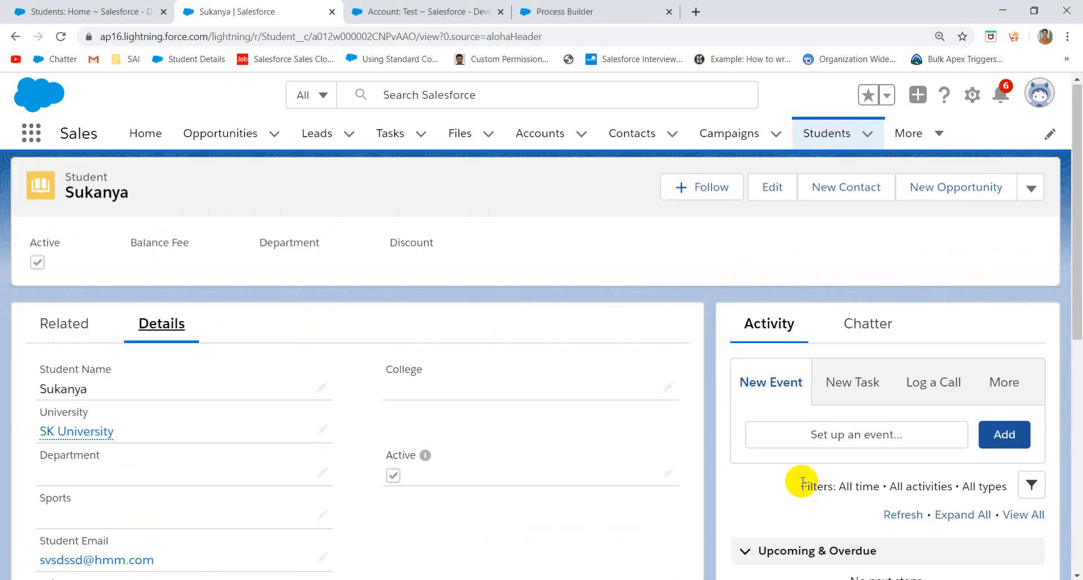
pyautogui.click(896, 325)
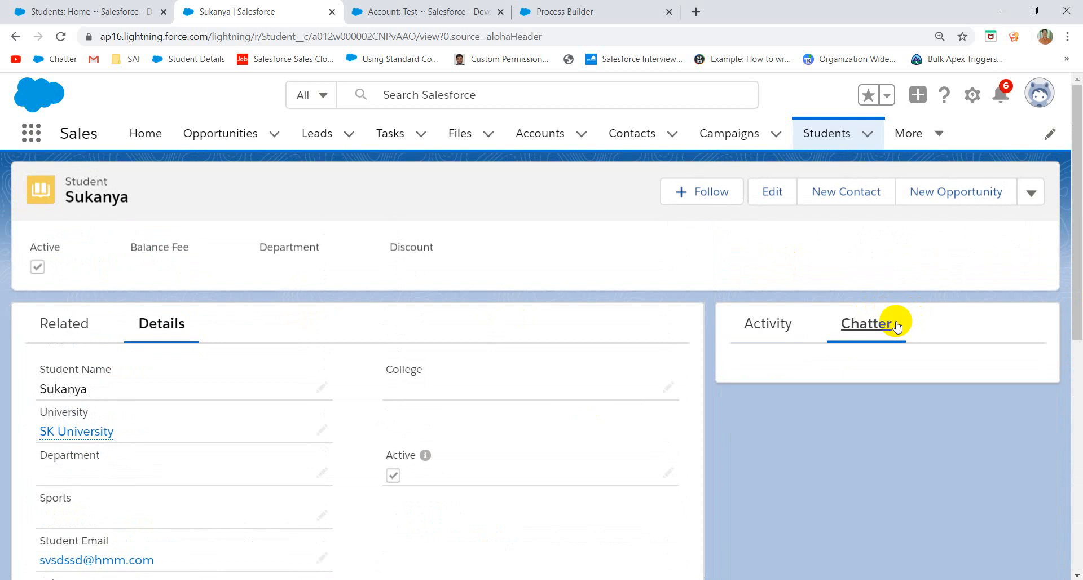
pyautogui.scroll(-5, 848, 421)
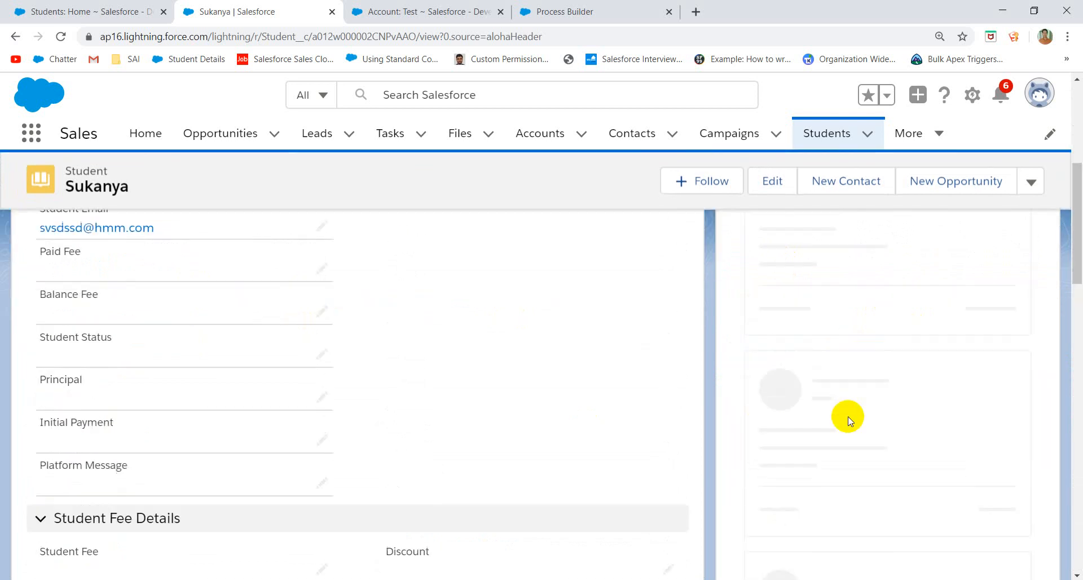
pyautogui.scroll(6, 848, 420)
# Step: Set the student's Department to Accounts and save the record
pyautogui.scroll(-3, 848, 421)
pyautogui.scroll(-1, 848, 421)
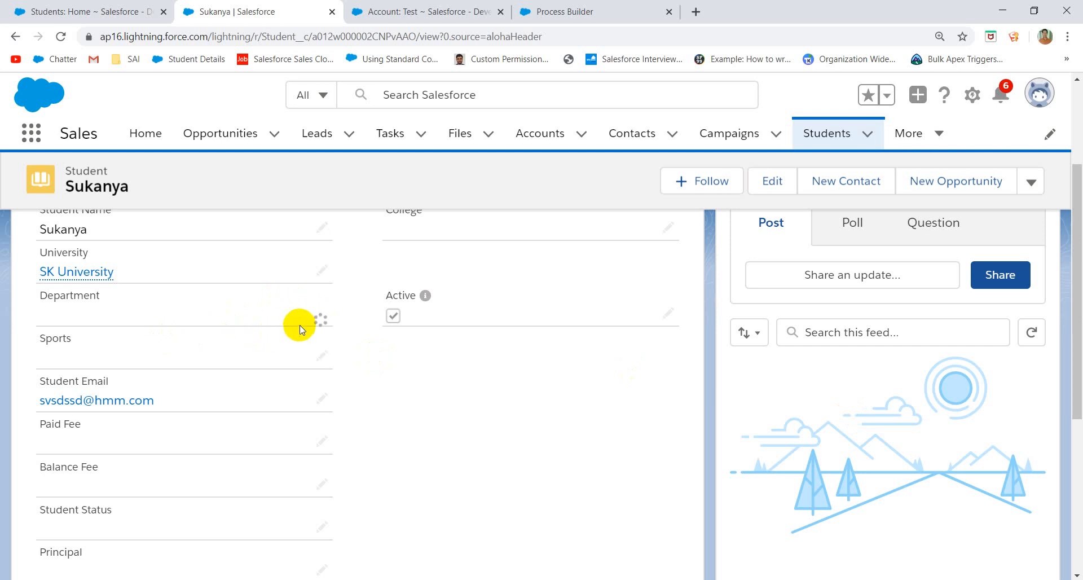
pyautogui.click(136, 315)
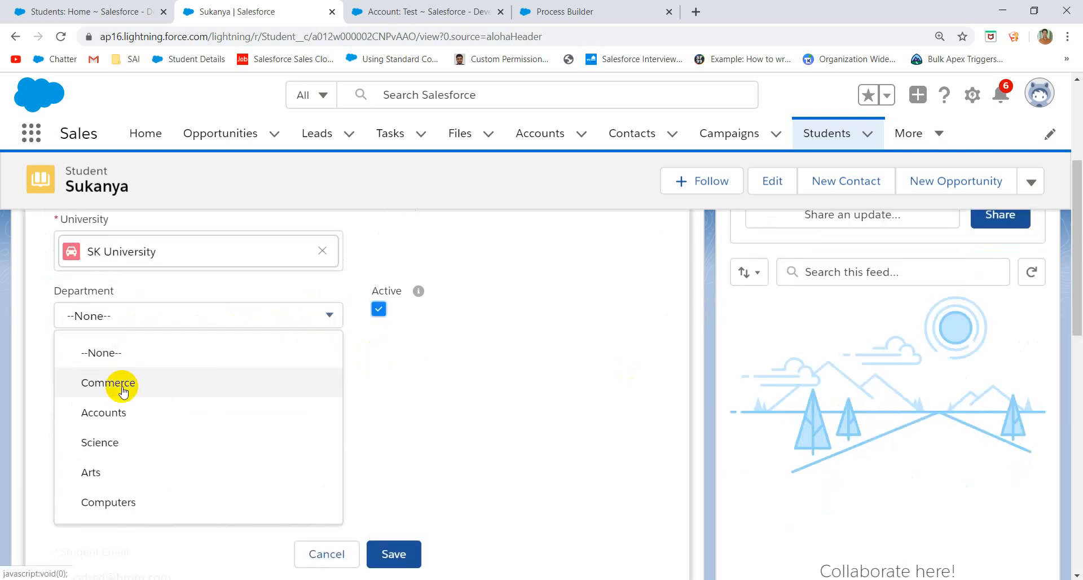
pyautogui.click(113, 413)
pyautogui.click(394, 554)
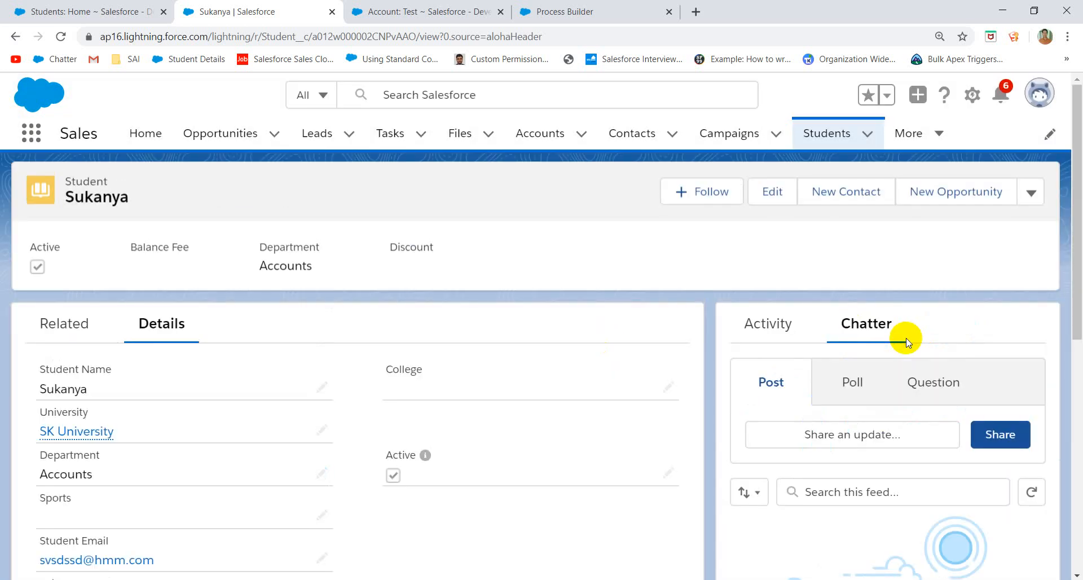
# Step: Compare the record's Activity section with its Chatter feed to check for the Department update
pyautogui.click(768, 323)
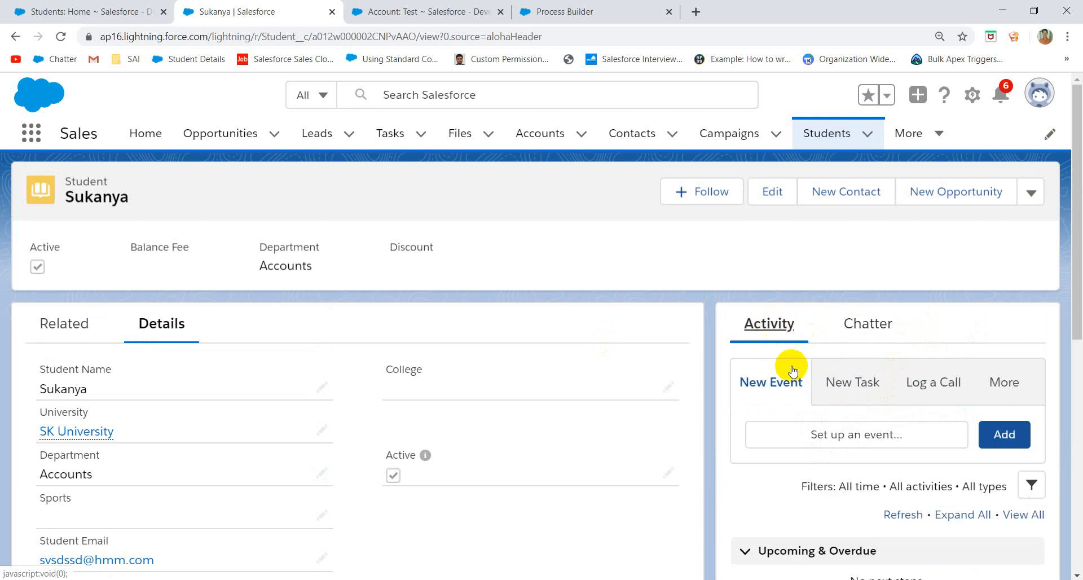
pyautogui.scroll(-5, 793, 370)
pyautogui.scroll(5, 798, 386)
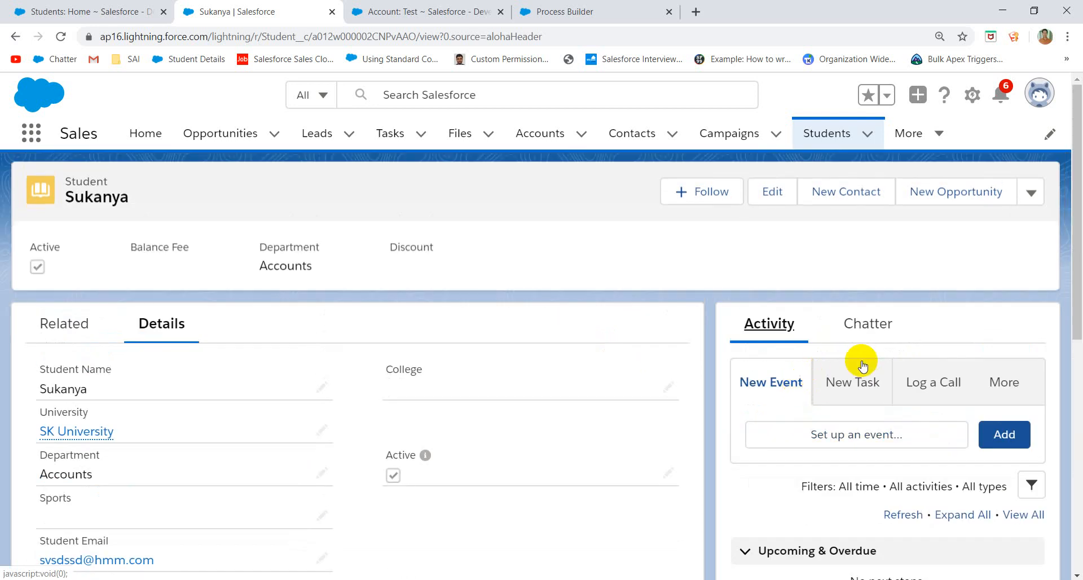
pyautogui.click(854, 389)
pyautogui.click(865, 324)
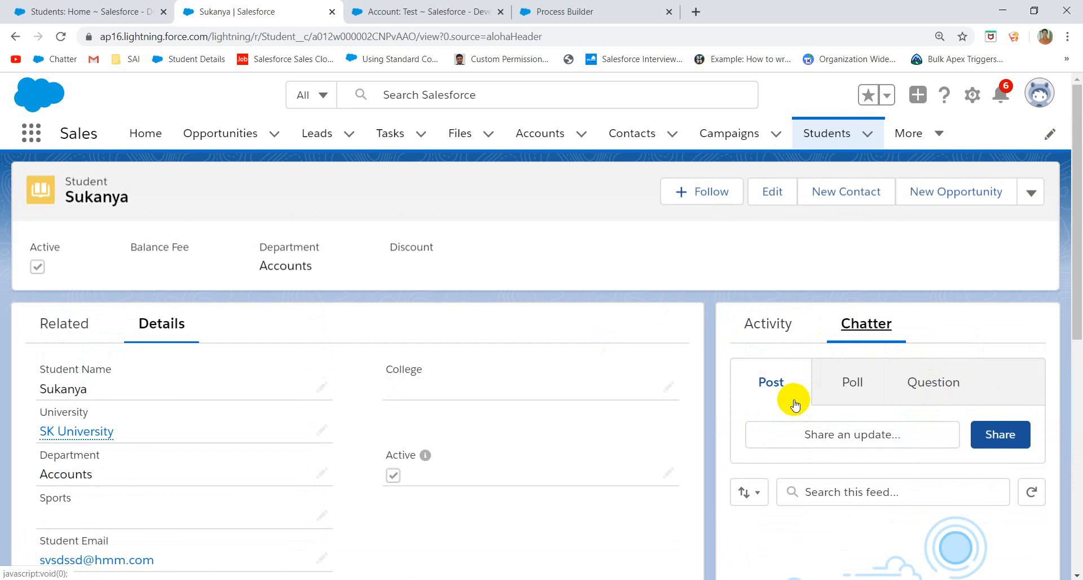
# Step: Switch to the Sales Console app, open its list of navigation items and dismiss the list views tip
pyautogui.click(31, 133)
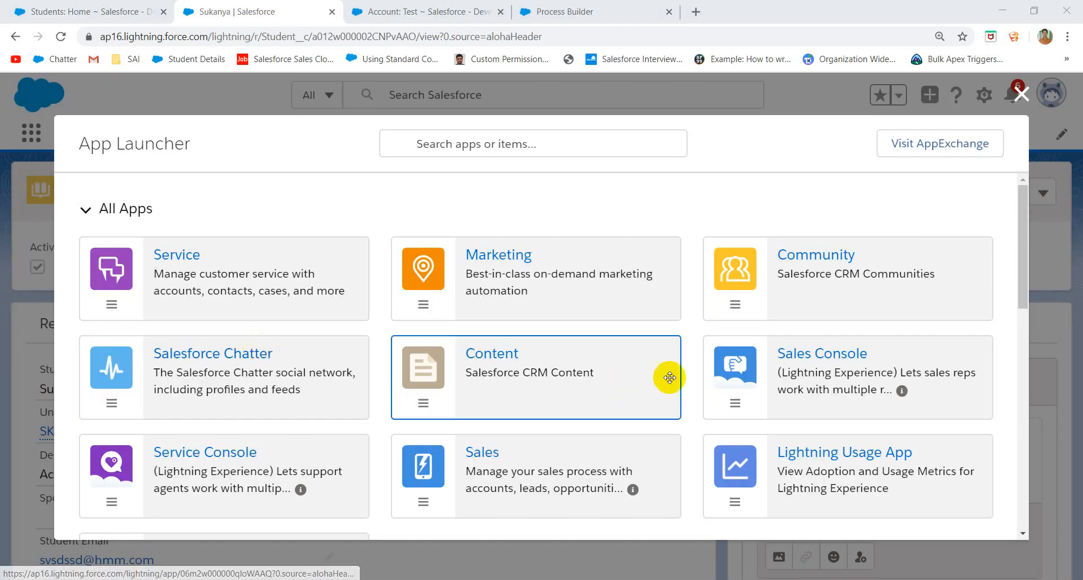
pyautogui.click(827, 383)
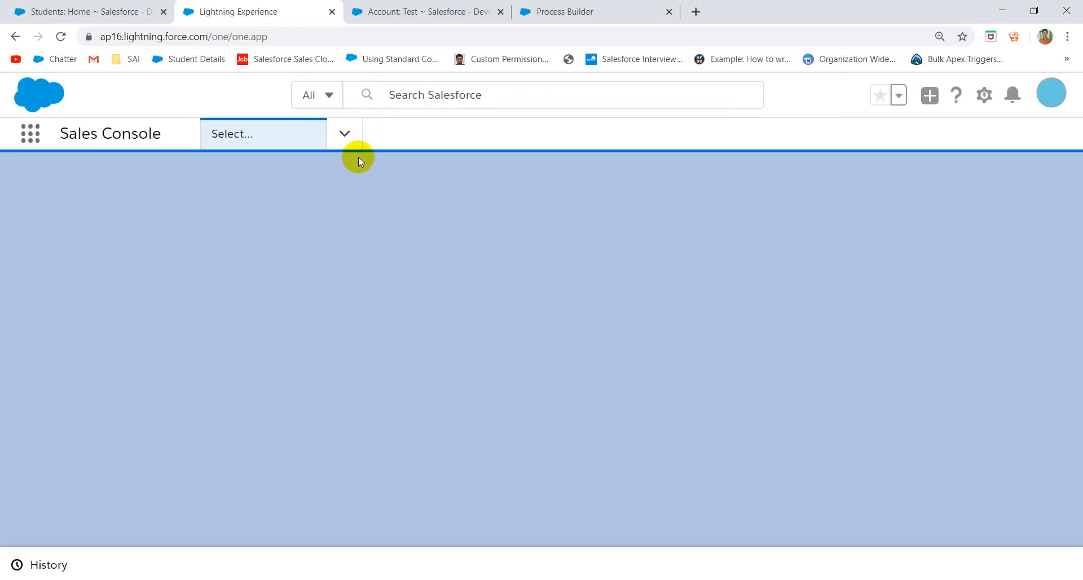
pyautogui.click(343, 135)
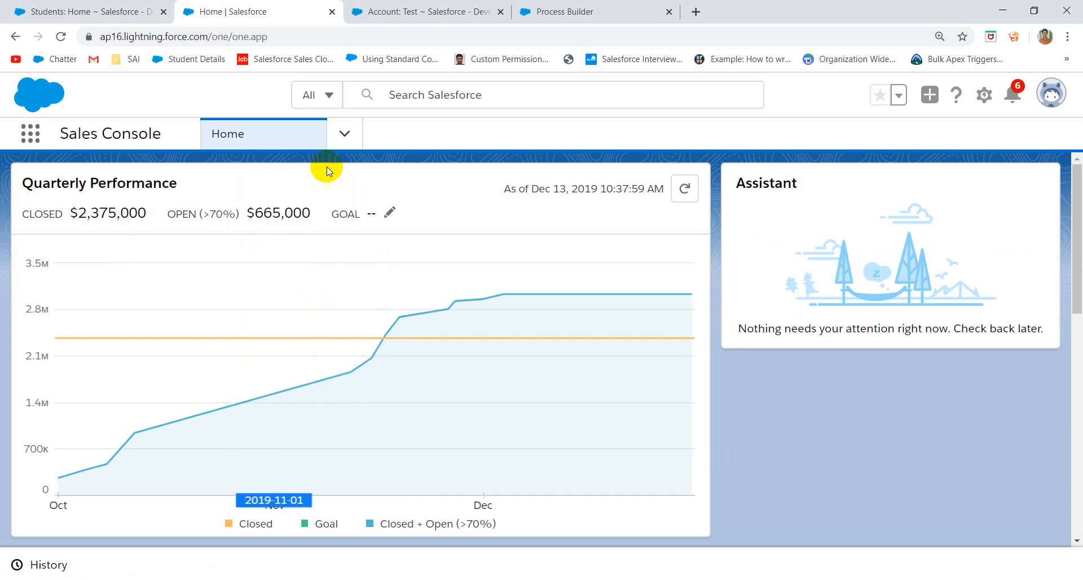
pyautogui.click(351, 134)
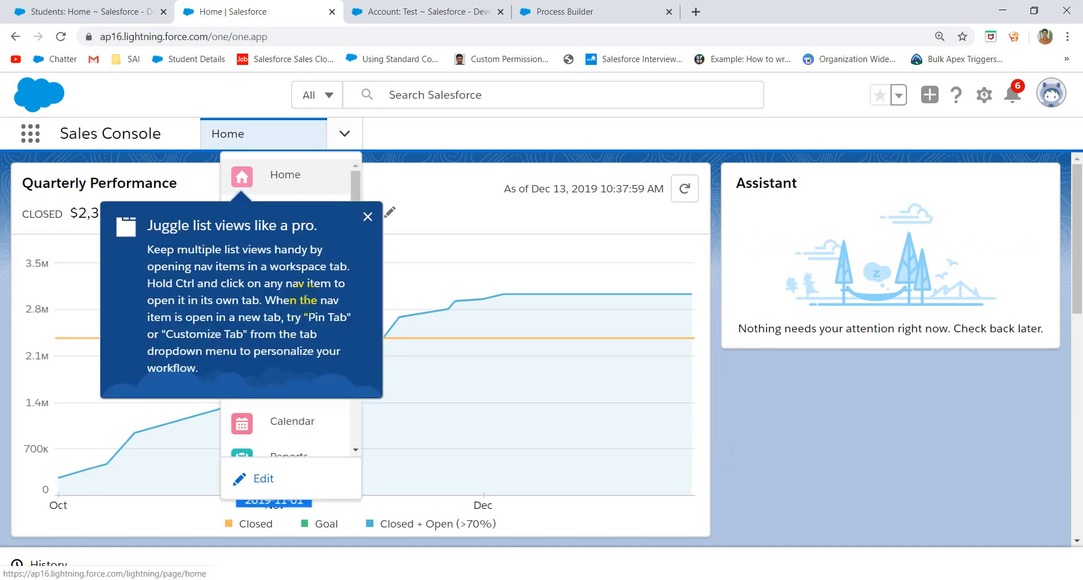
pyautogui.click(370, 221)
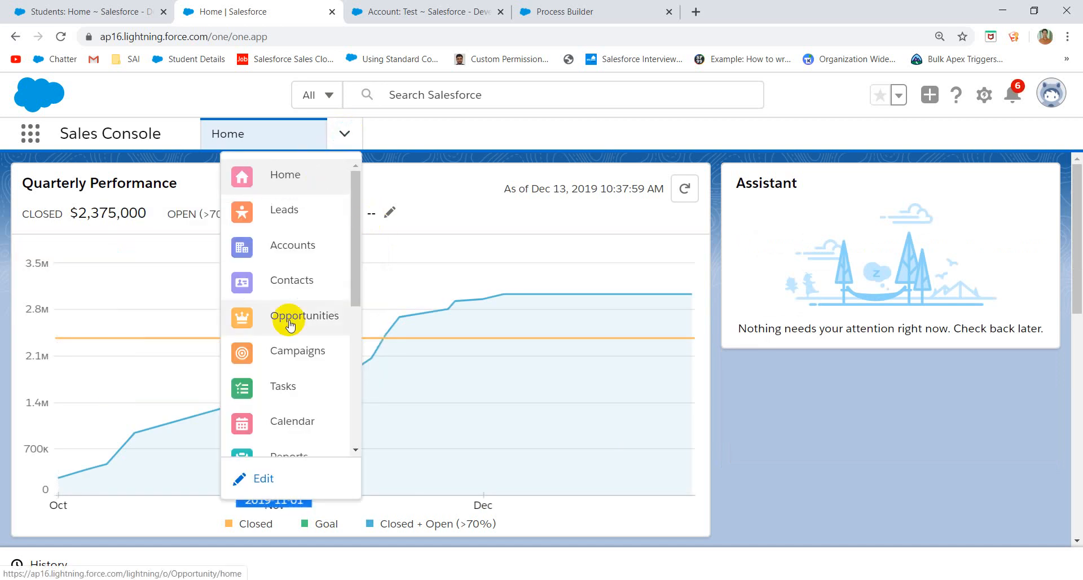
# Step: Go to Students, open the first recently viewed student record and collapse the list beside it
pyautogui.scroll(-5, 299, 316)
pyautogui.click(290, 375)
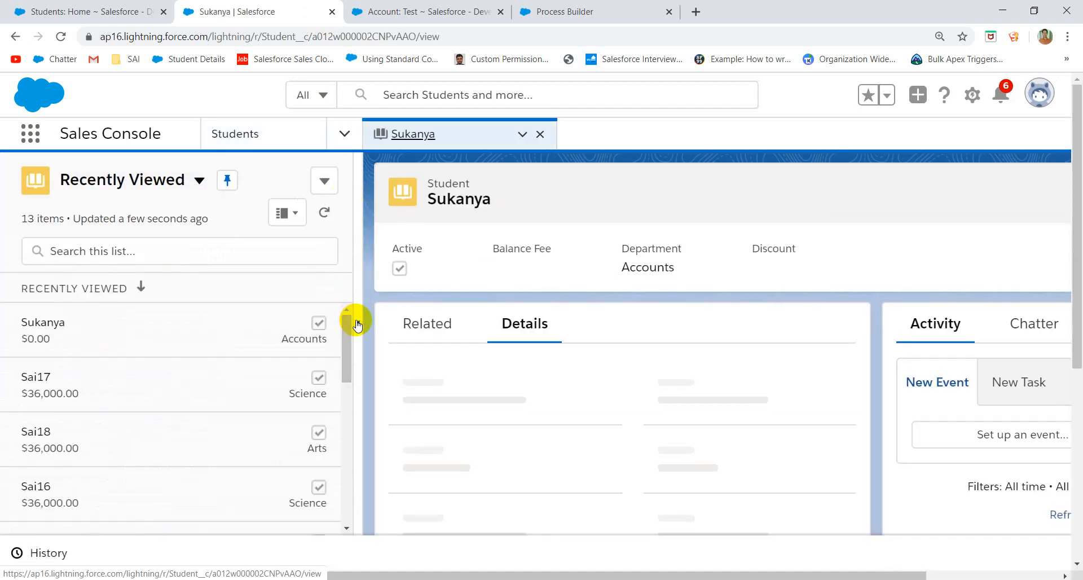
pyautogui.click(357, 323)
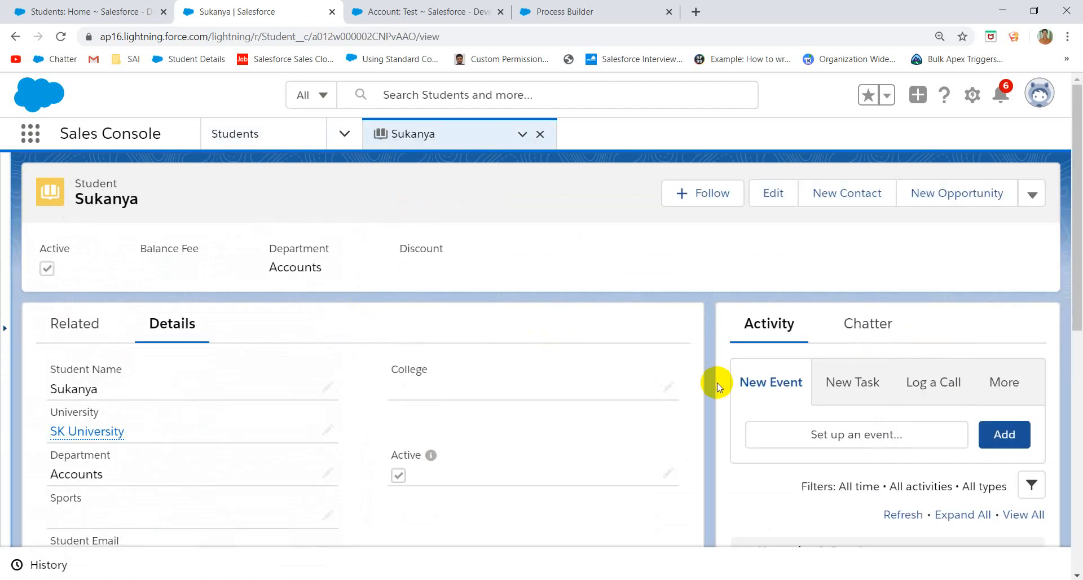
pyautogui.scroll(-5, 718, 387)
pyautogui.scroll(5, 718, 387)
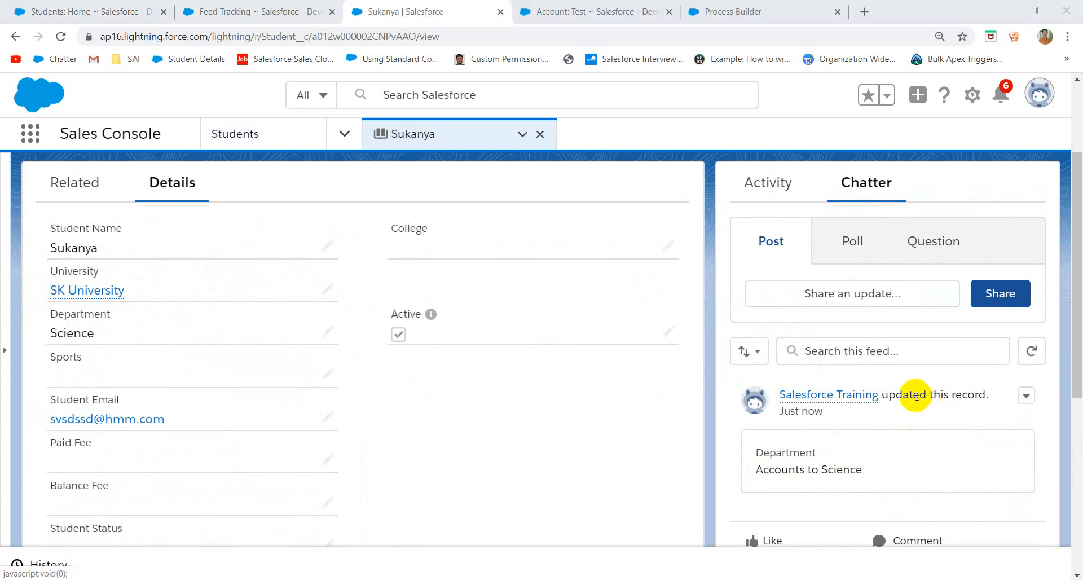
# Step: Examine the Chatter post about the Department change on the student record
pyautogui.click(757, 473)
pyautogui.click(862, 461)
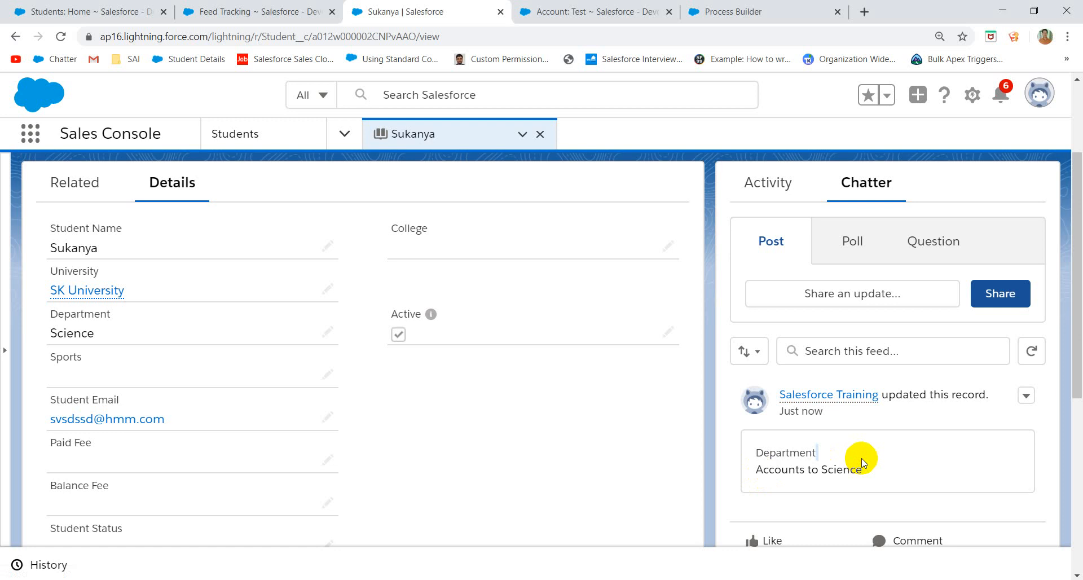
pyautogui.scroll(-3, 228, 377)
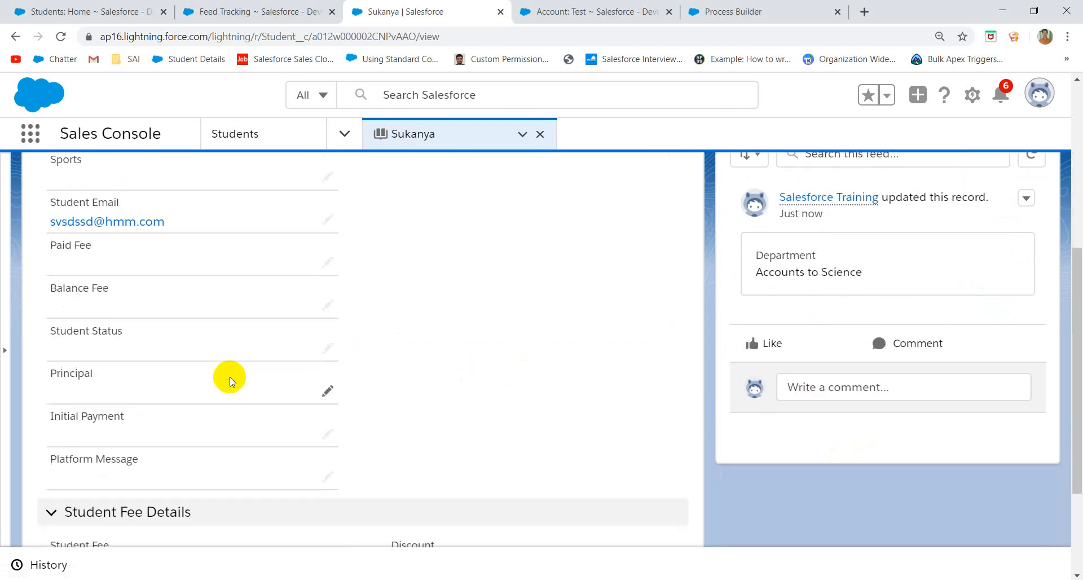
# Step: Open the student record's details for editing and choose Commerce as the Department
pyautogui.scroll(2, 229, 377)
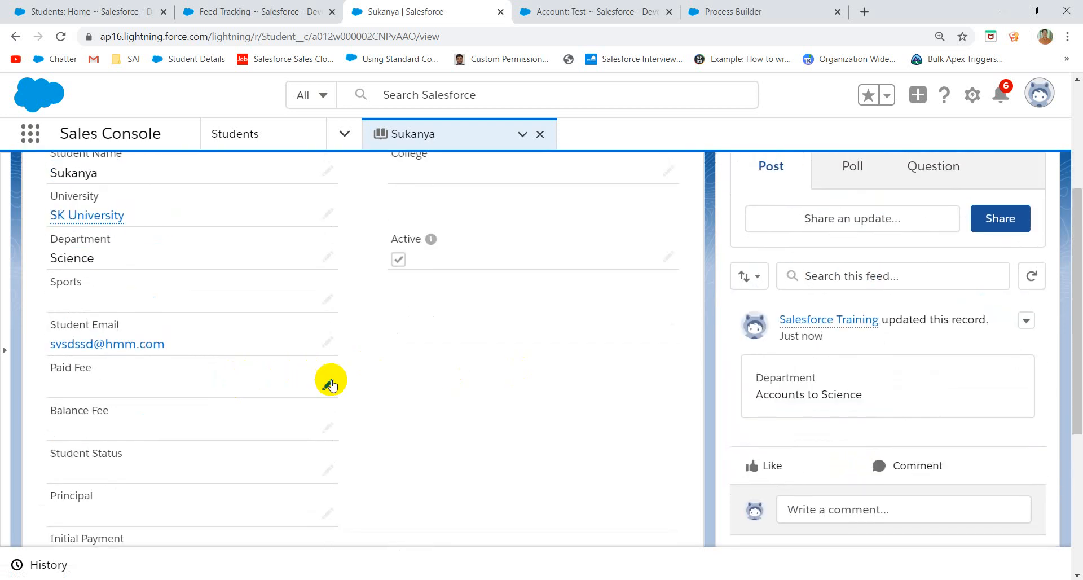
pyautogui.click(328, 255)
pyautogui.click(281, 252)
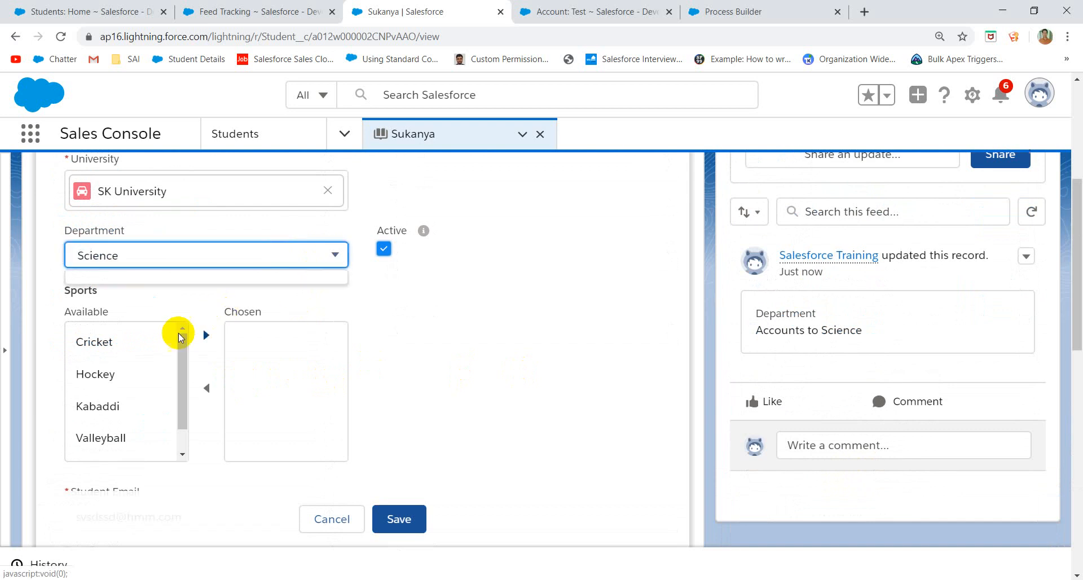
pyautogui.click(140, 261)
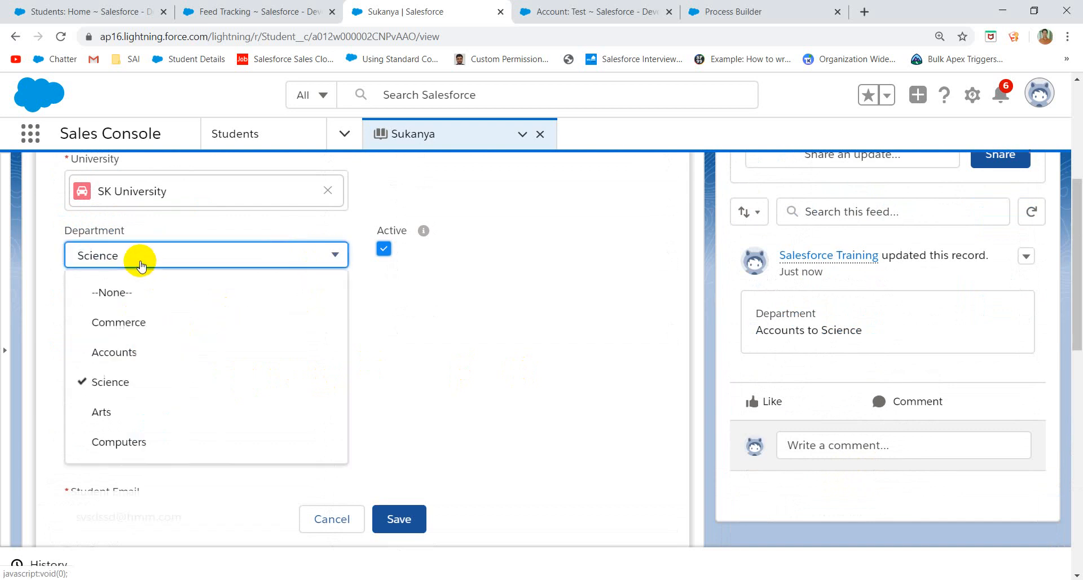
pyautogui.click(118, 326)
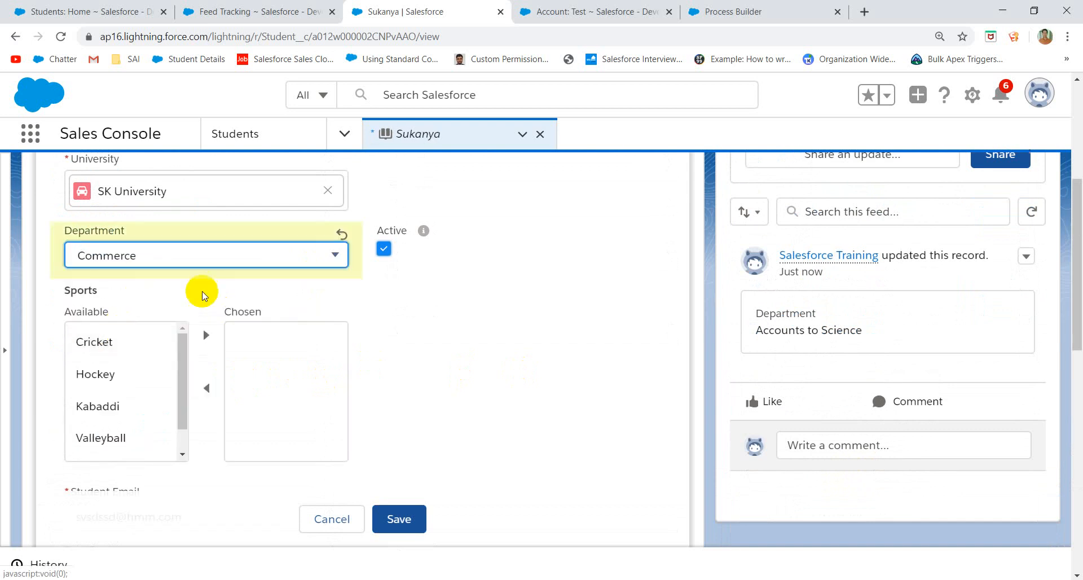
# Step: Check which Student fields are tracked in the Feed Tracking settings
pyautogui.click(257, 4)
pyautogui.scroll(3, 564, 220)
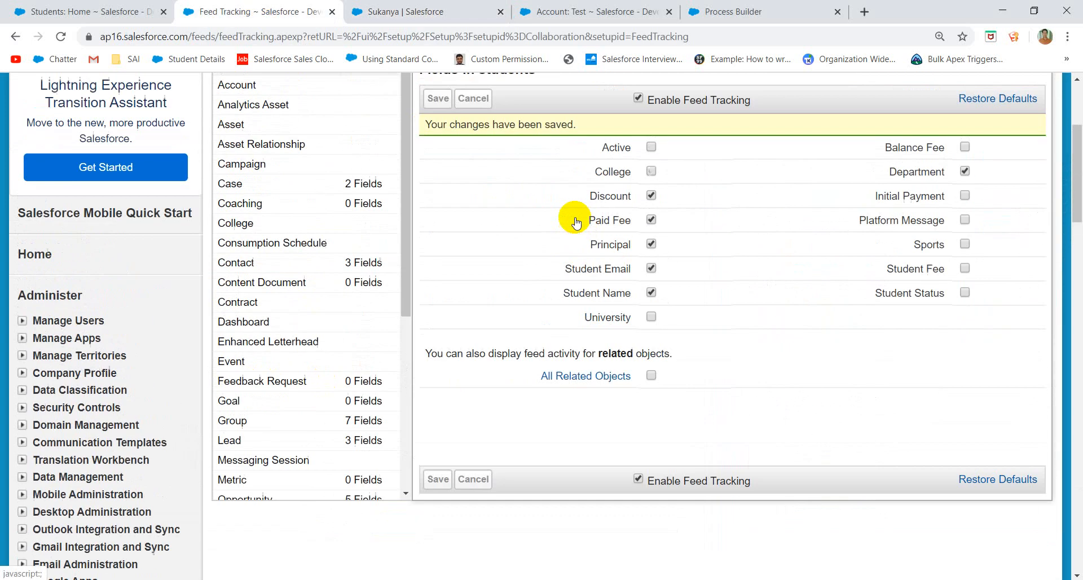
pyautogui.scroll(1, 576, 223)
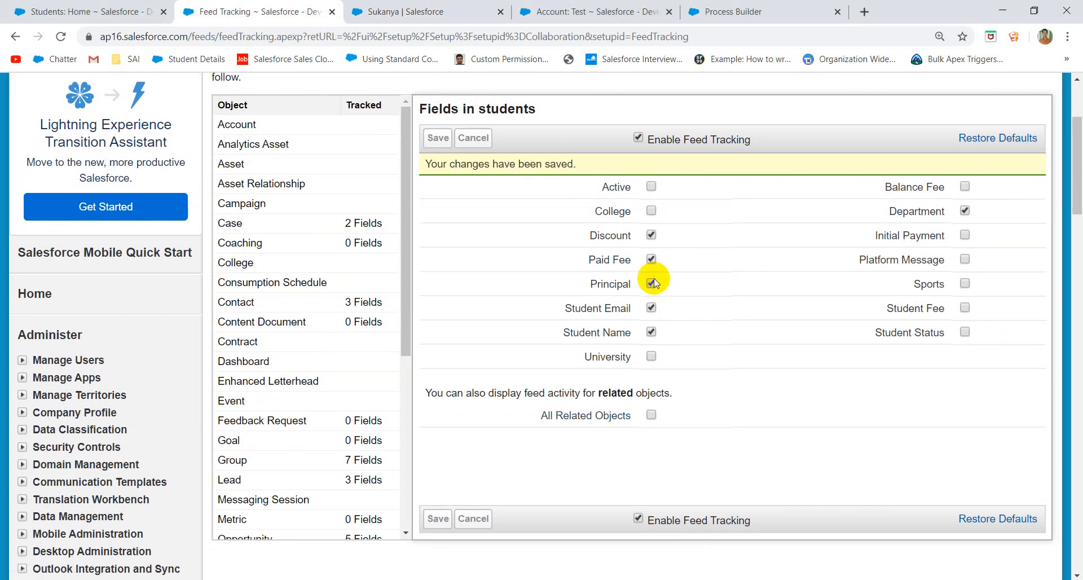
# Step: Return to the student record being edited and enter a Discount of 20 under Student Fee Details
pyautogui.click(407, 11)
pyautogui.scroll(-2, 344, 329)
pyautogui.scroll(-8, 344, 327)
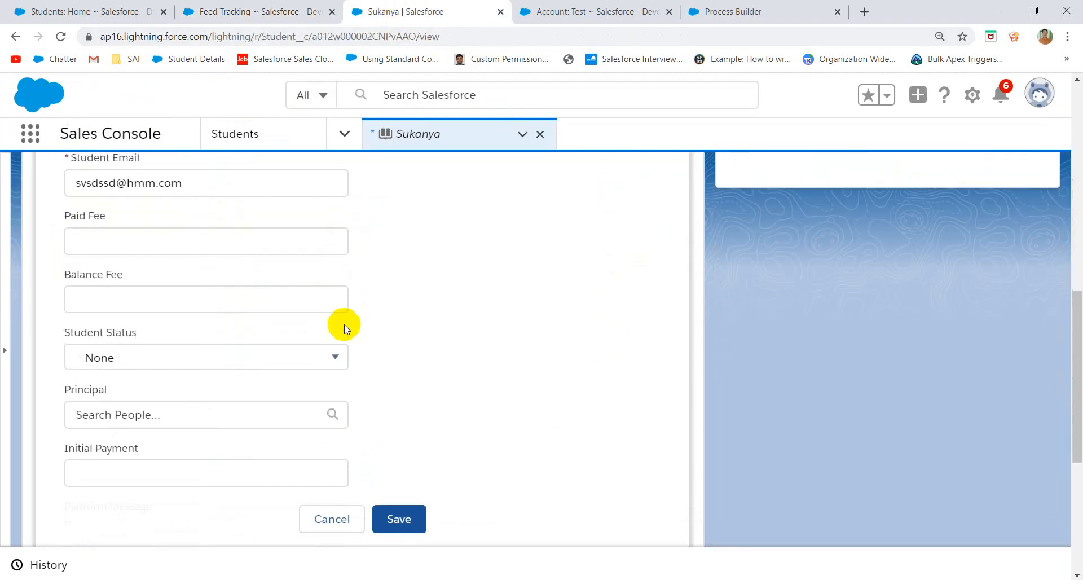
pyautogui.click(426, 387)
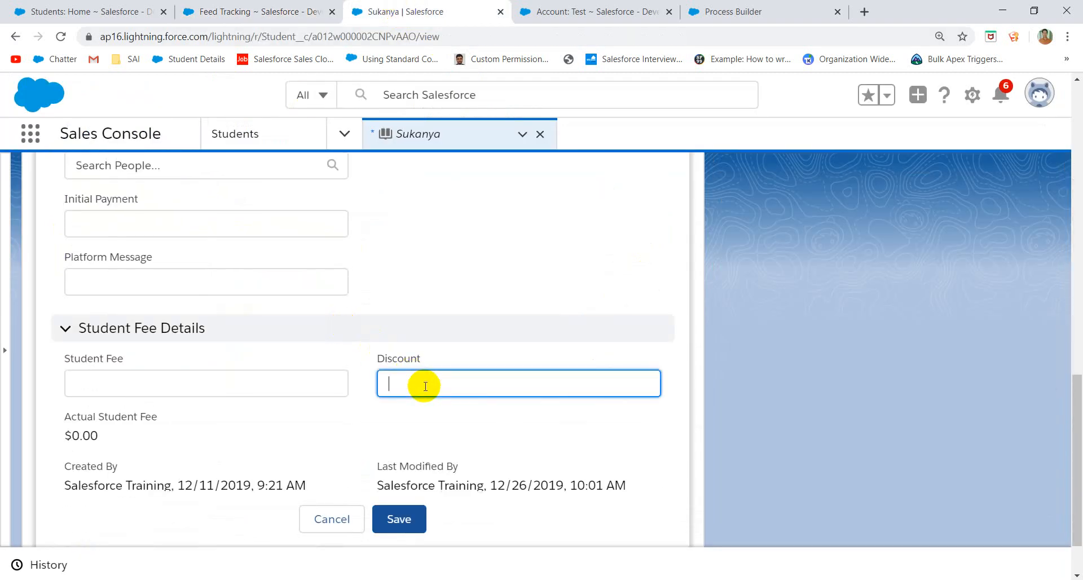
pyautogui.write('20')
# Step: Look over the remaining editable student fields and compare them with the tracked fields in Feed Tracking
pyautogui.scroll(1, 327, 346)
pyautogui.scroll(3, 326, 344)
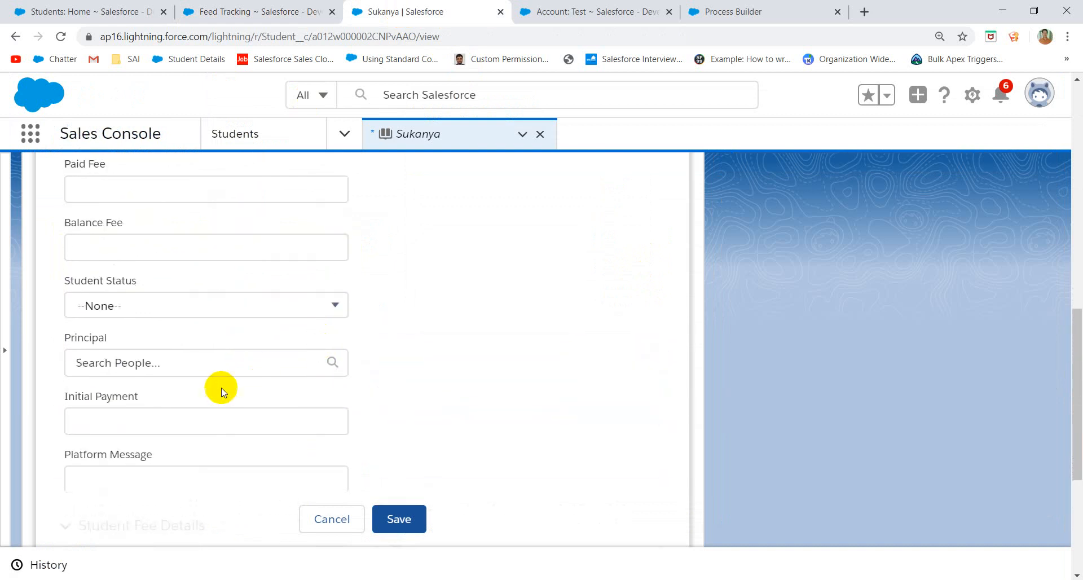
pyautogui.scroll(2, 294, 391)
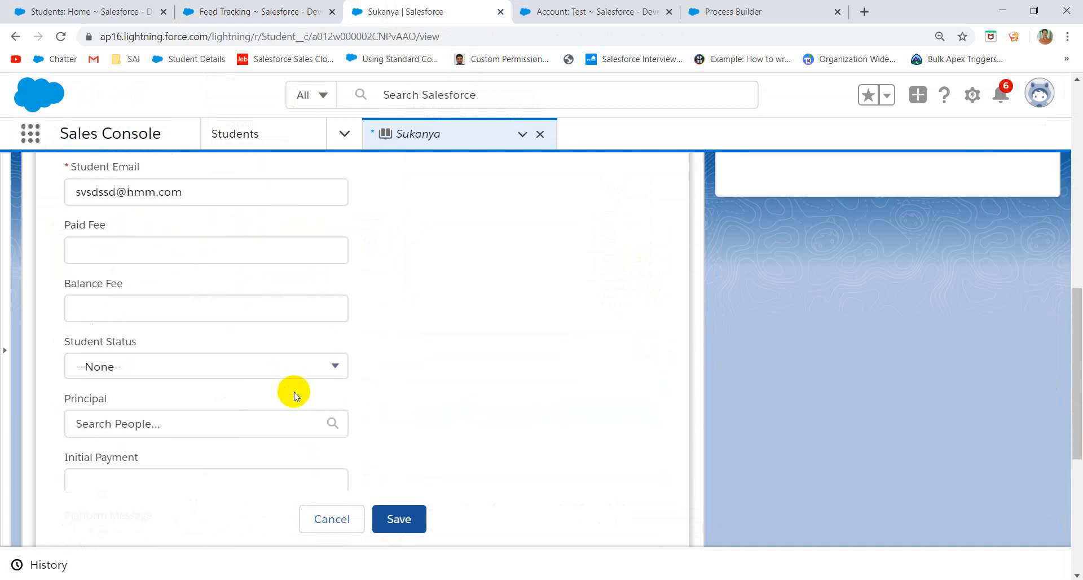
pyautogui.click(255, 12)
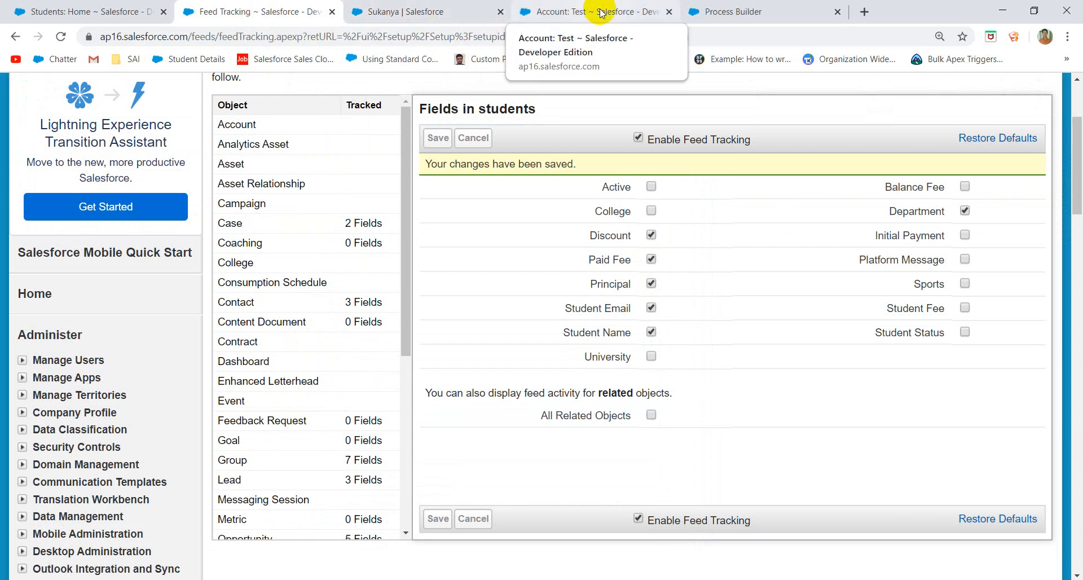
# Step: Back on the student record, insert 112 before the @ sign in the Student Email and save the changes
pyautogui.click(433, 19)
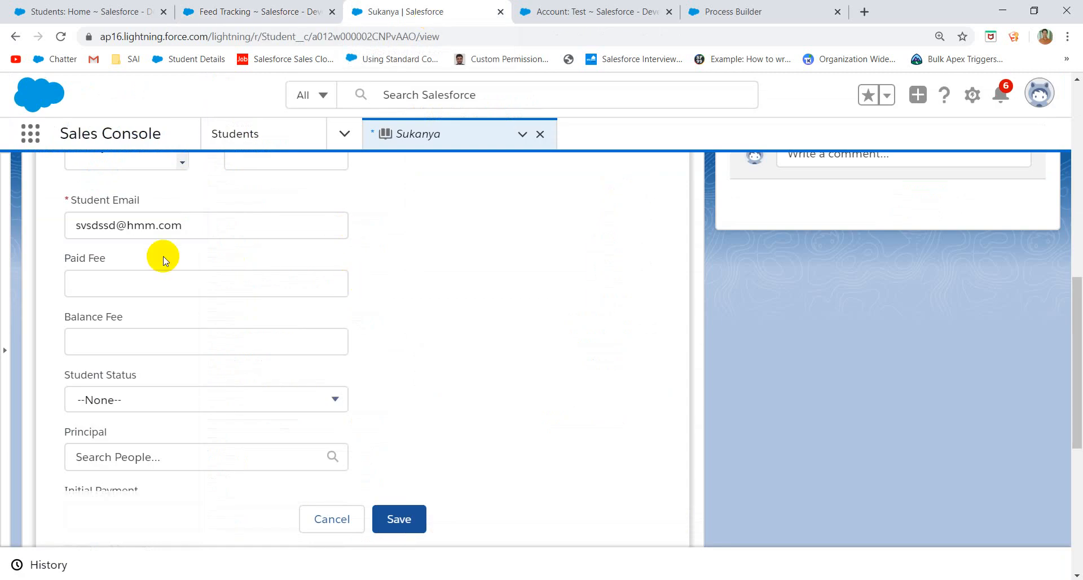
pyautogui.click(120, 226)
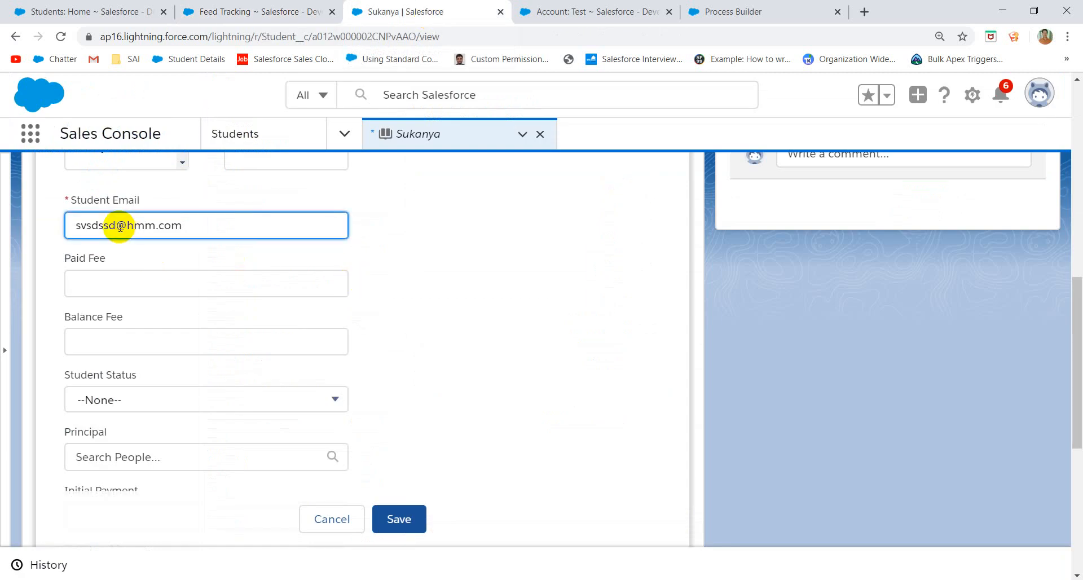
pyautogui.write('112')
pyautogui.click(400, 524)
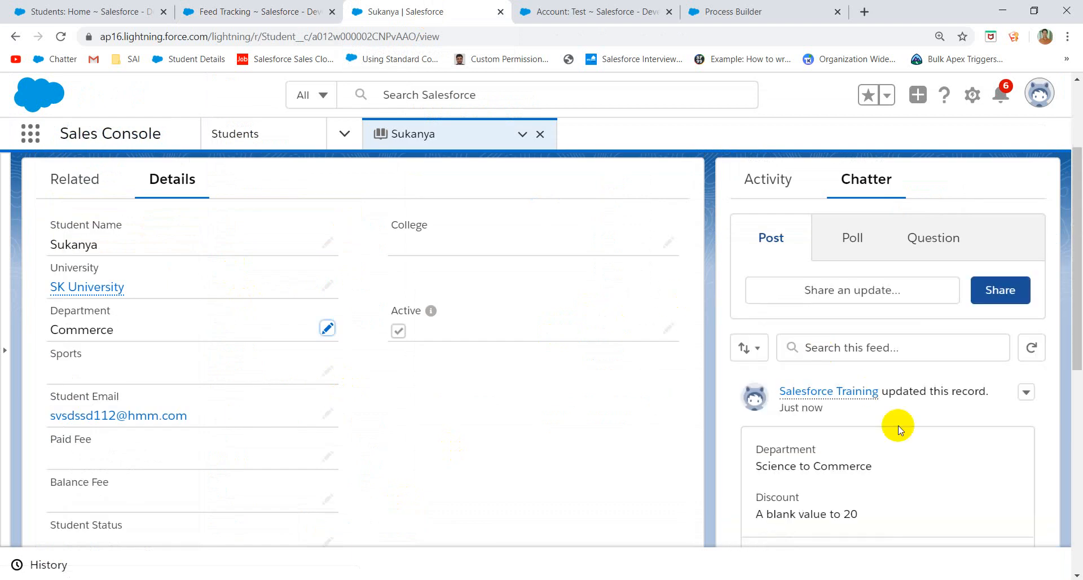
# Step: Review the Department and Discount changes in the latest Chatter feed entry on the student record
pyautogui.scroll(-3, 898, 426)
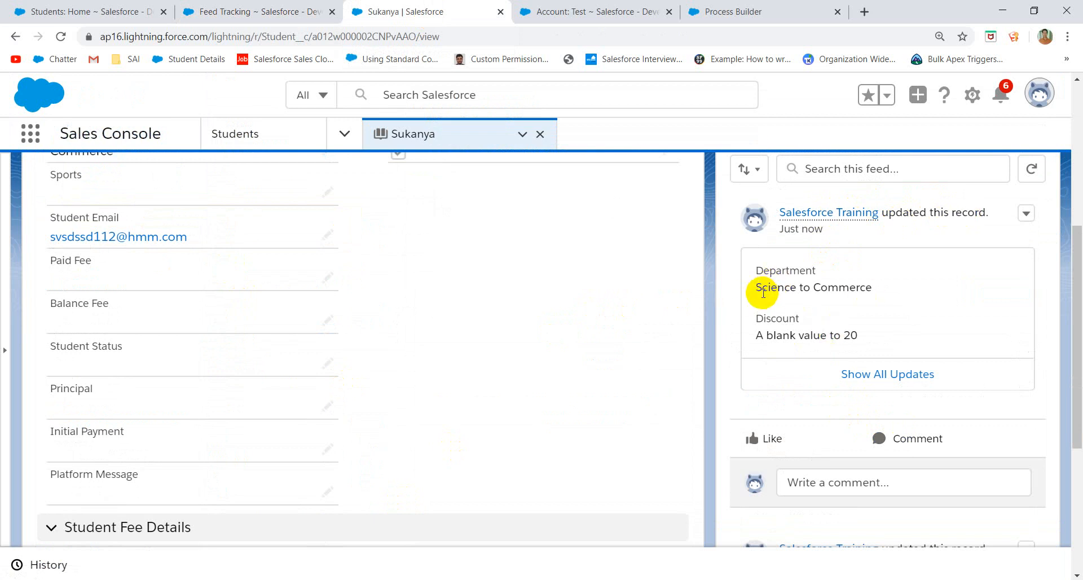
pyautogui.moveTo(756, 291); pyautogui.dragTo(839, 288)
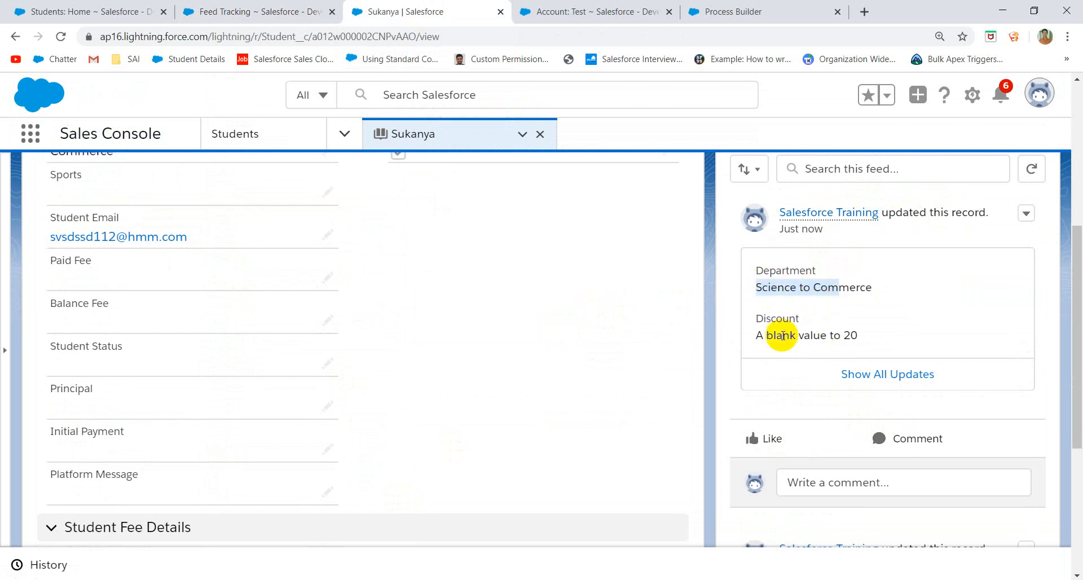
pyautogui.moveTo(760, 339); pyautogui.dragTo(872, 341)
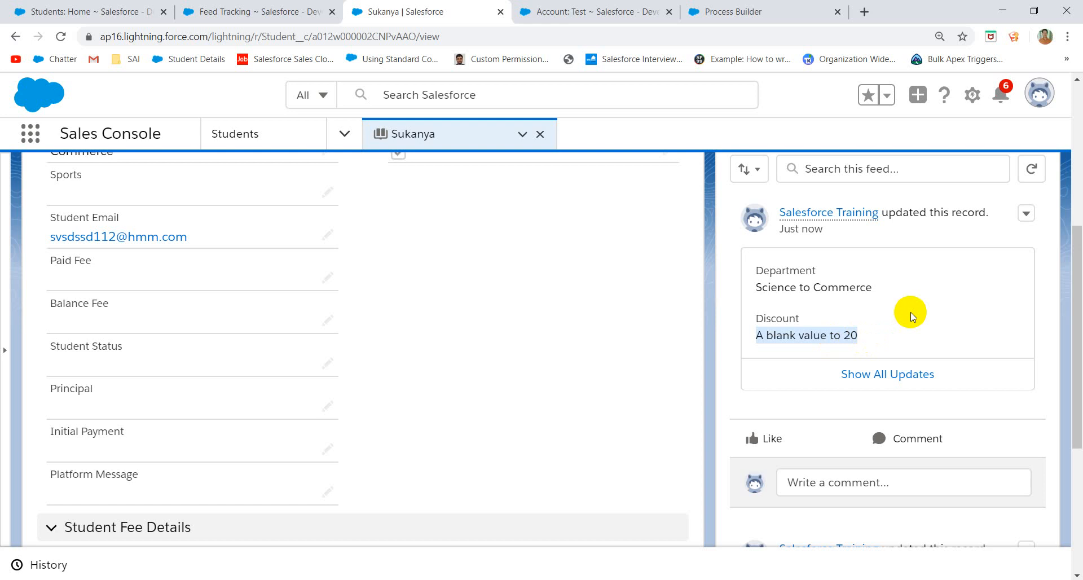
pyautogui.scroll(-4, 910, 310)
pyautogui.scroll(4, 911, 312)
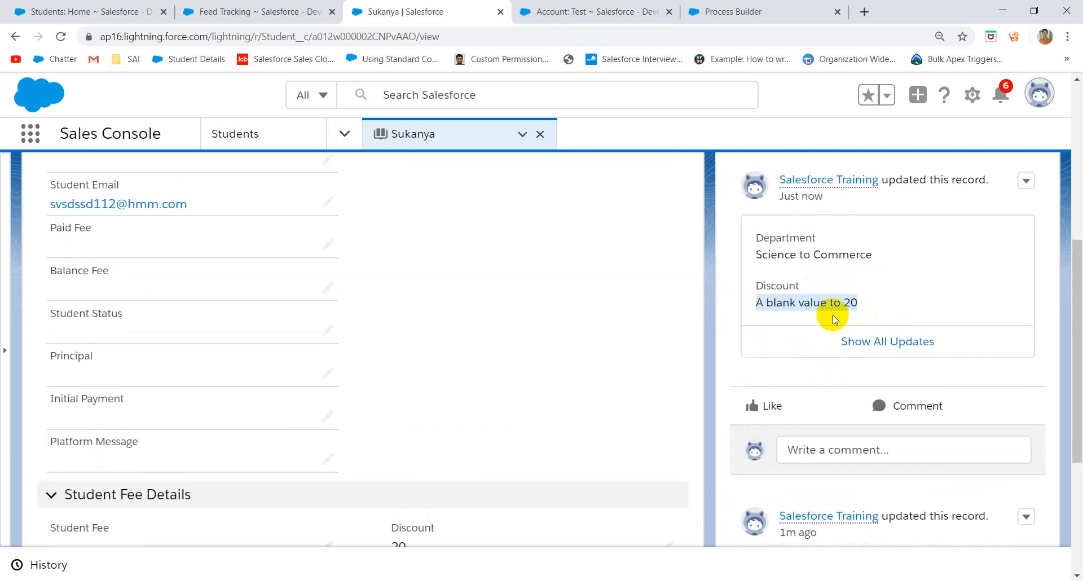
# Step: Show all updates of the latest feed entry, examine the full list of tracked field changes, and close its detail view
pyautogui.click(788, 344)
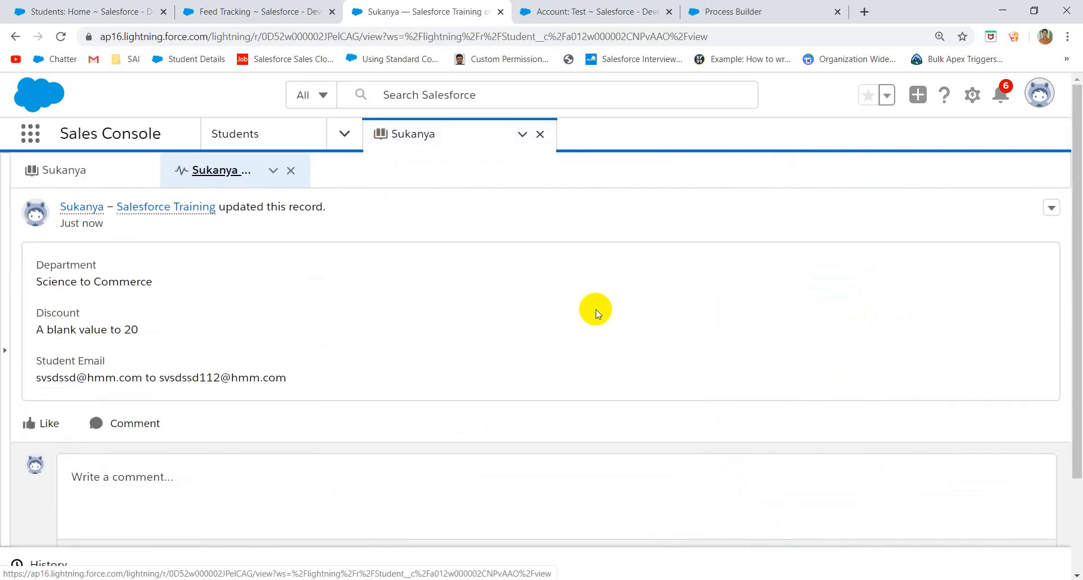
pyautogui.scroll(-3, 384, 327)
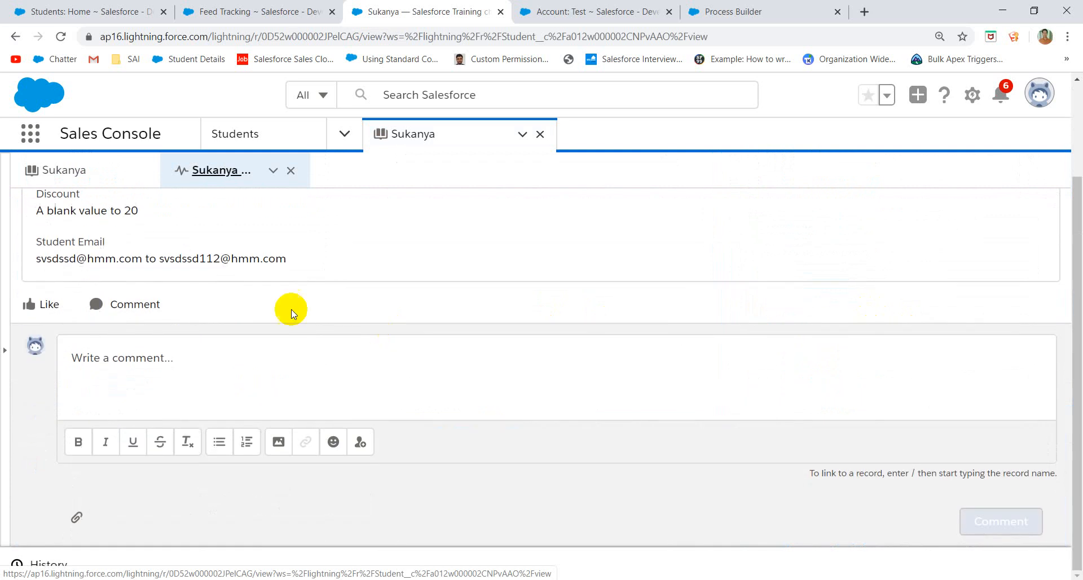
pyautogui.scroll(3, 271, 307)
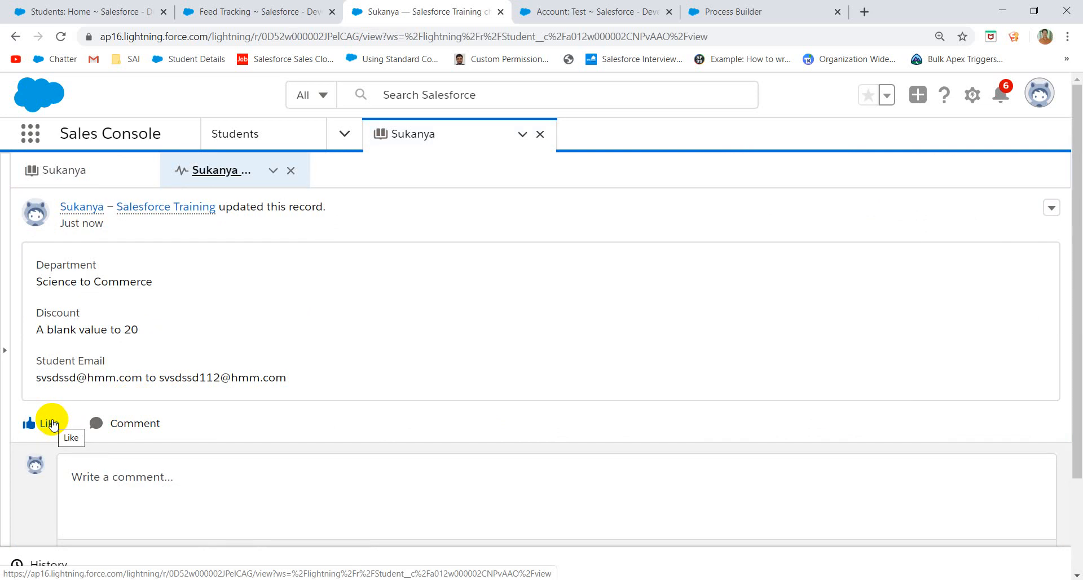
pyautogui.scroll(-2, 355, 363)
pyautogui.scroll(2, 356, 366)
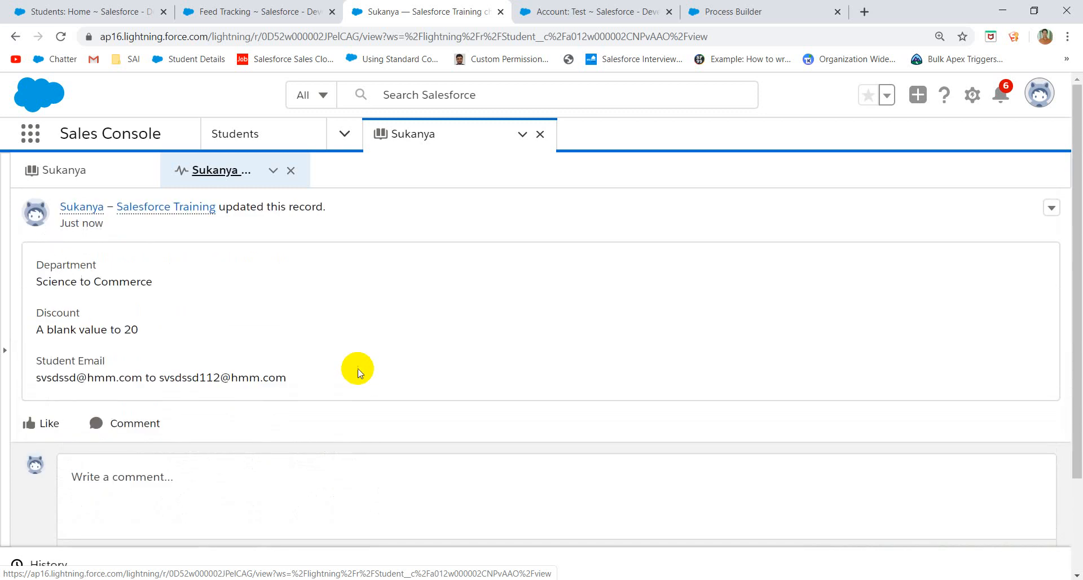
pyautogui.click(290, 170)
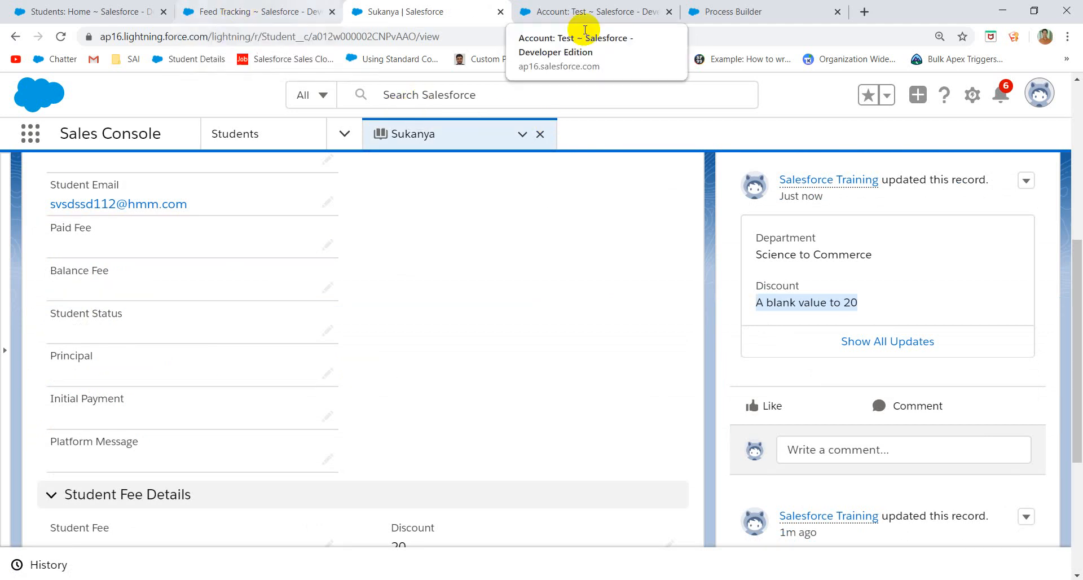
# Step: Switch to Process Builder and clone the Delete Contacts PB process
pyautogui.click(739, 12)
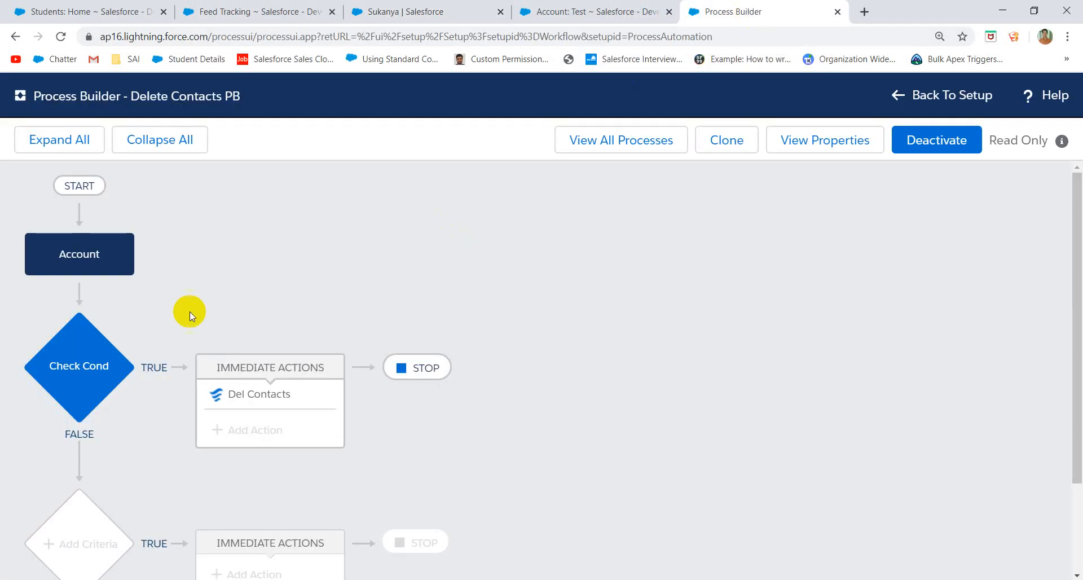
pyautogui.click(732, 146)
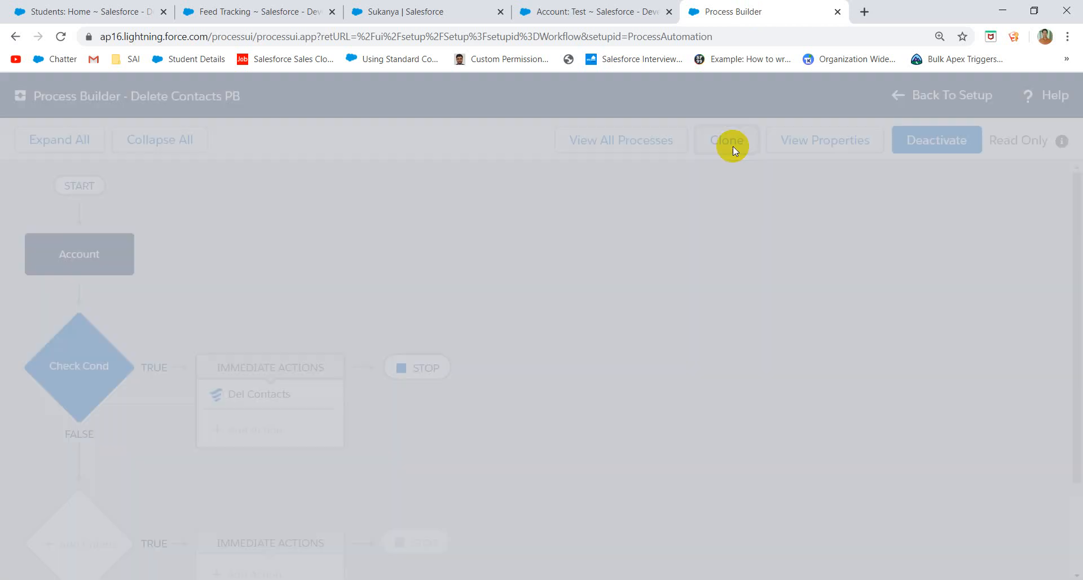
pyautogui.click(864, 475)
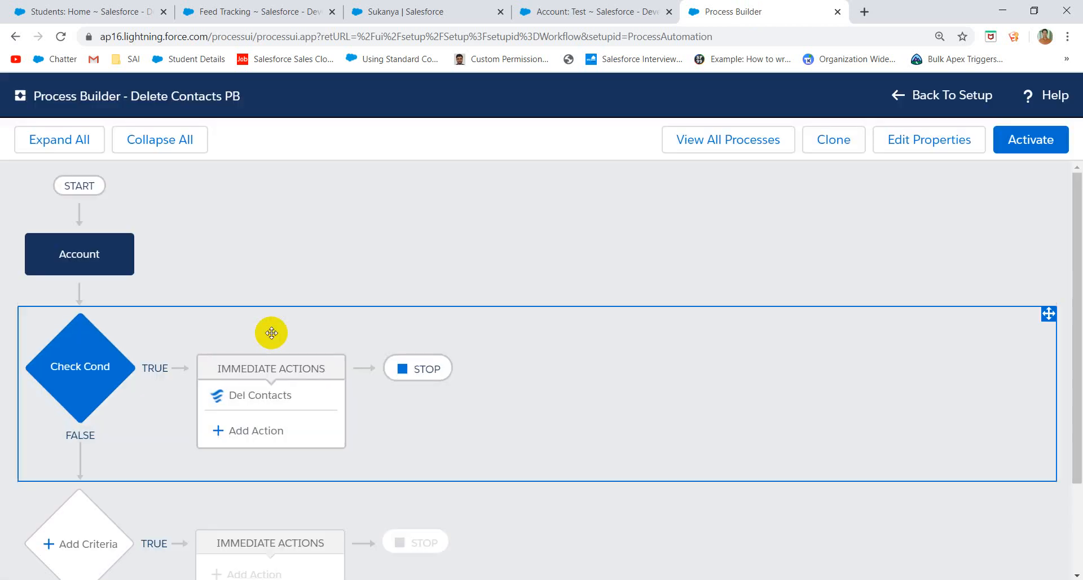
# Step: Add an immediate action of type Post to Chatter under Check Cond and name it Chatter Post
pyautogui.click(117, 376)
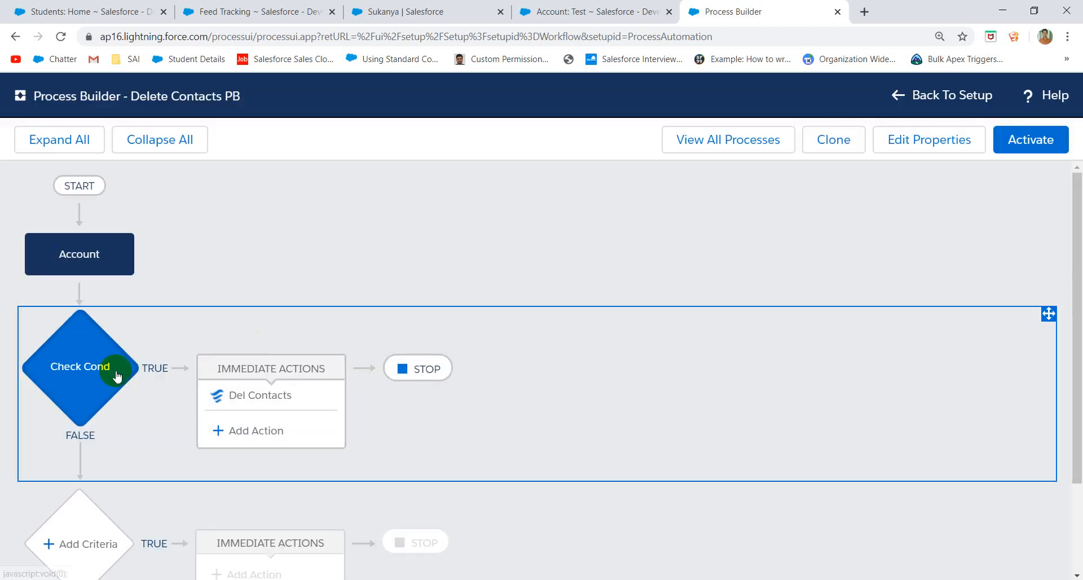
pyautogui.click(274, 436)
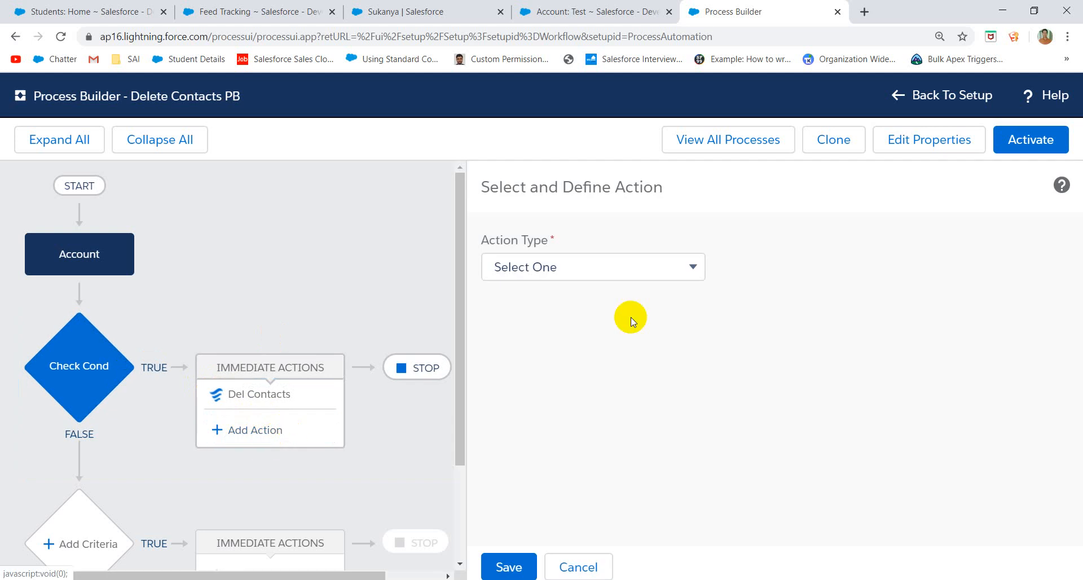
pyautogui.click(618, 268)
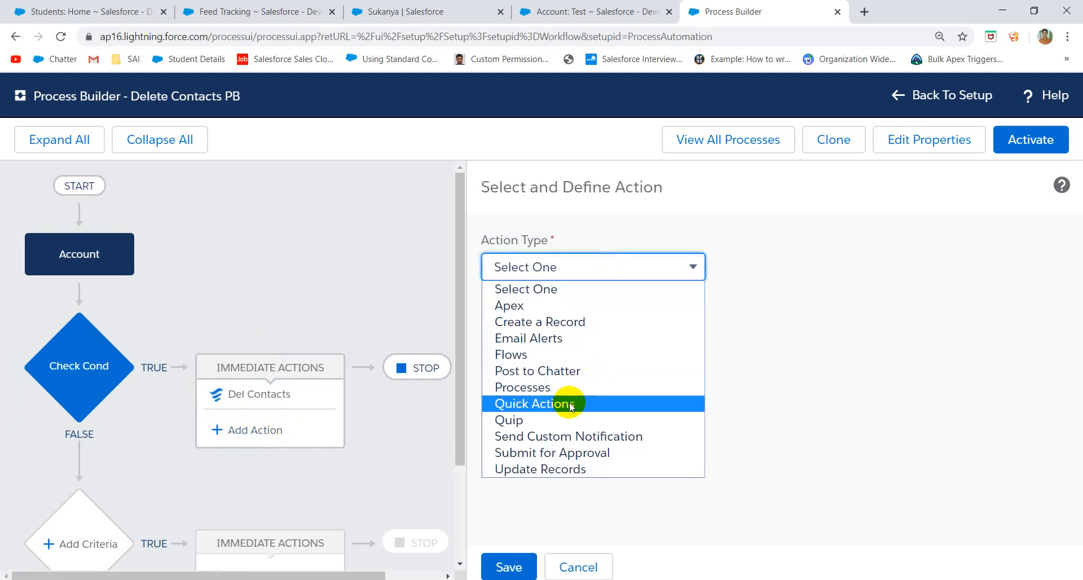
pyautogui.click(559, 371)
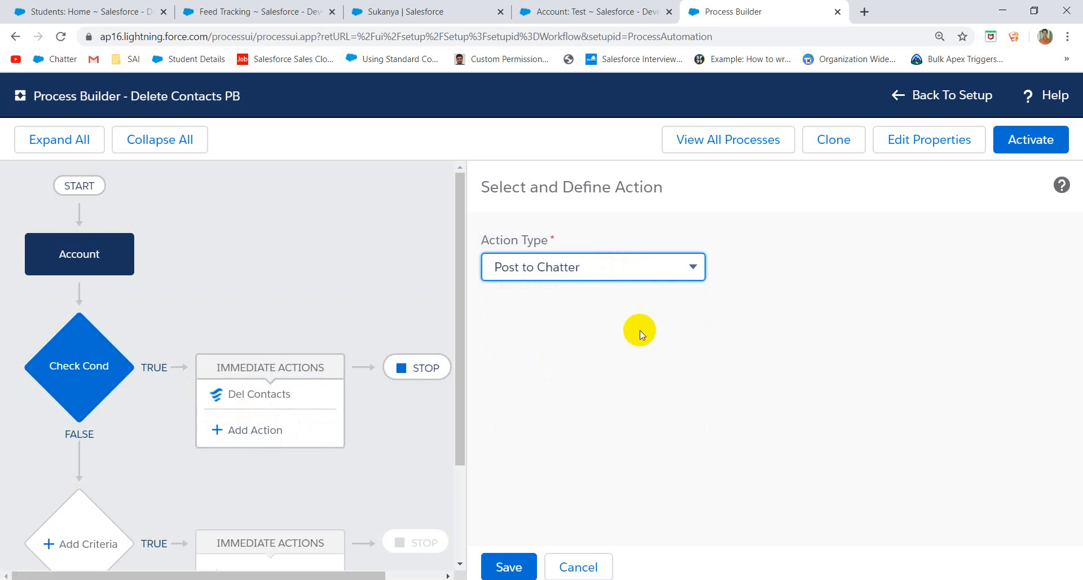
pyautogui.click(595, 337)
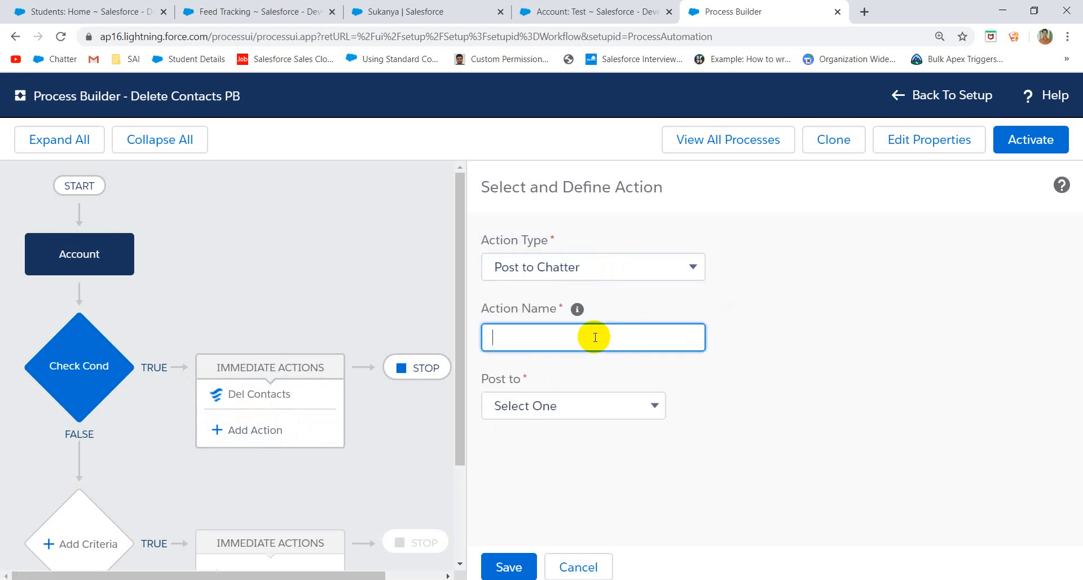
pyautogui.write('Chatter Post')
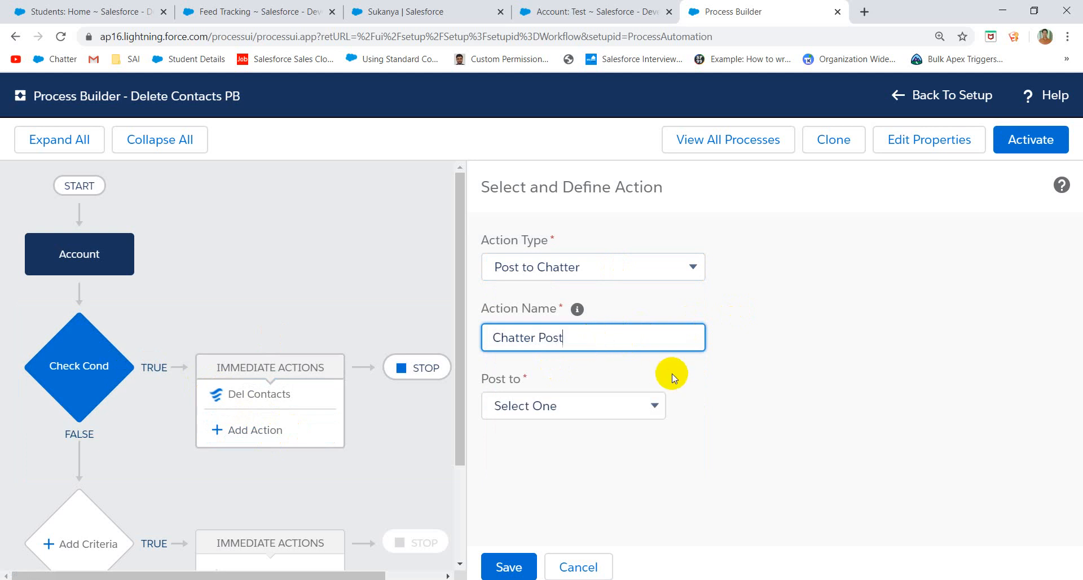
# Step: Set the Chatter Post action to post to a User found by search, choosing Salesforce Training
pyautogui.click(602, 407)
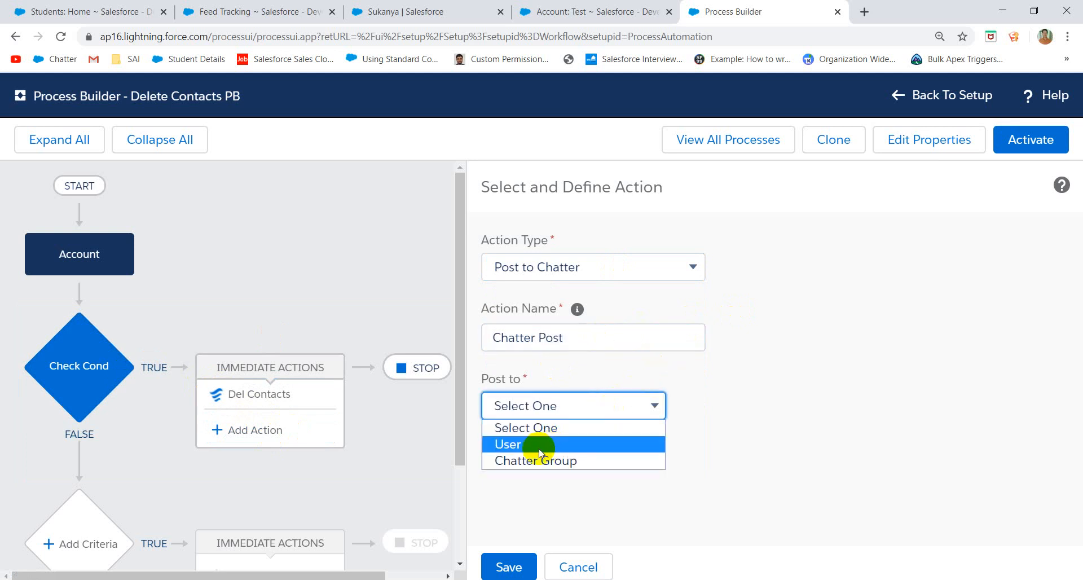
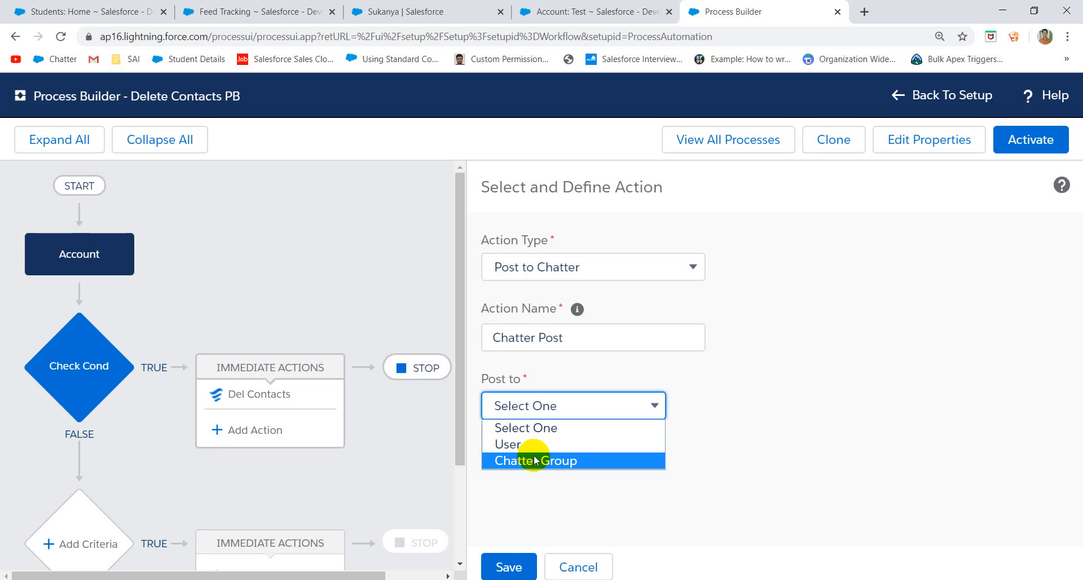
pyautogui.click(538, 444)
pyautogui.scroll(-1, 741, 406)
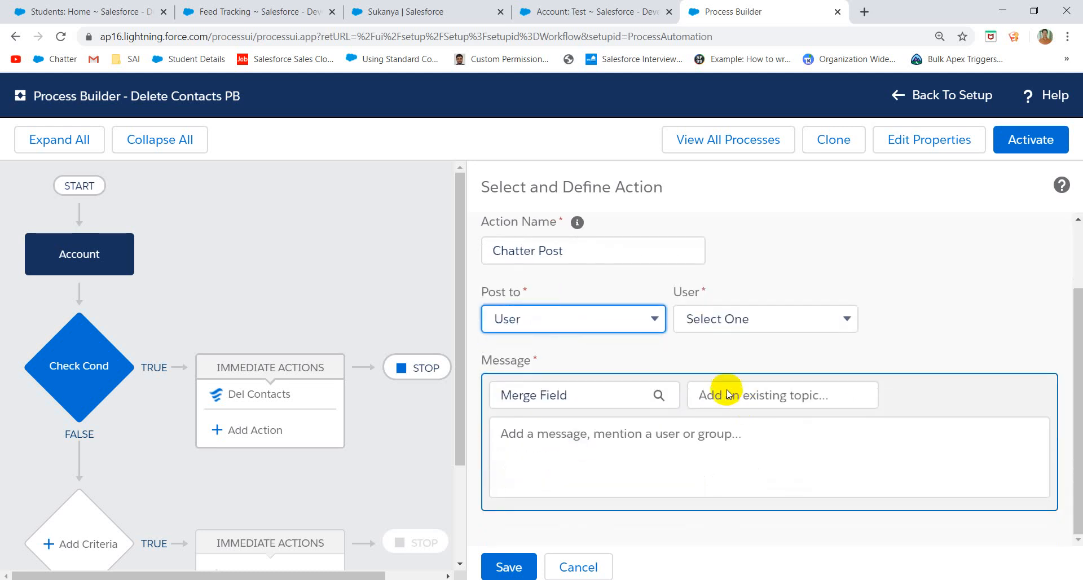
pyautogui.click(720, 317)
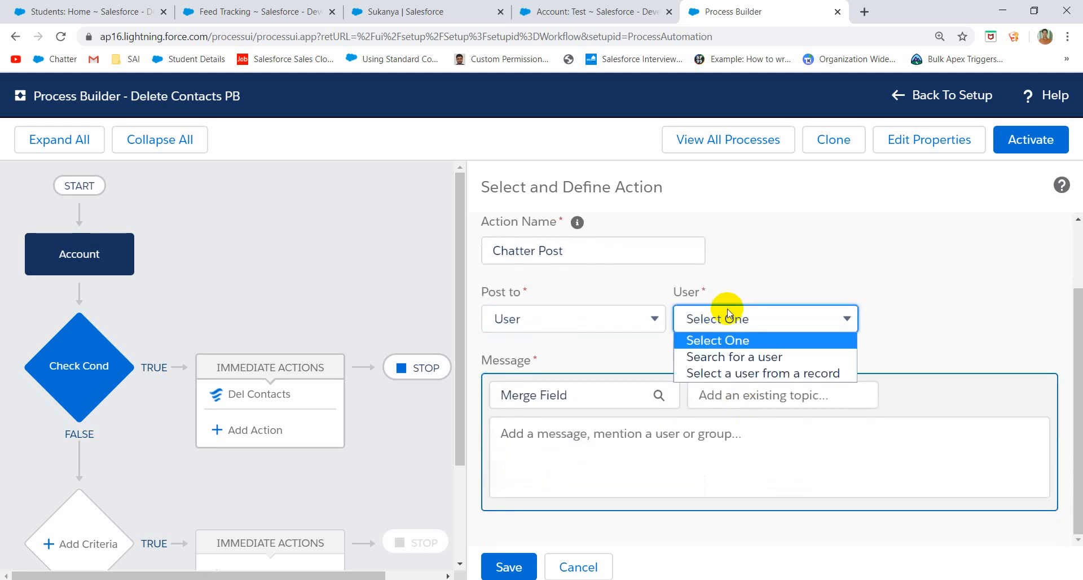
pyautogui.click(732, 358)
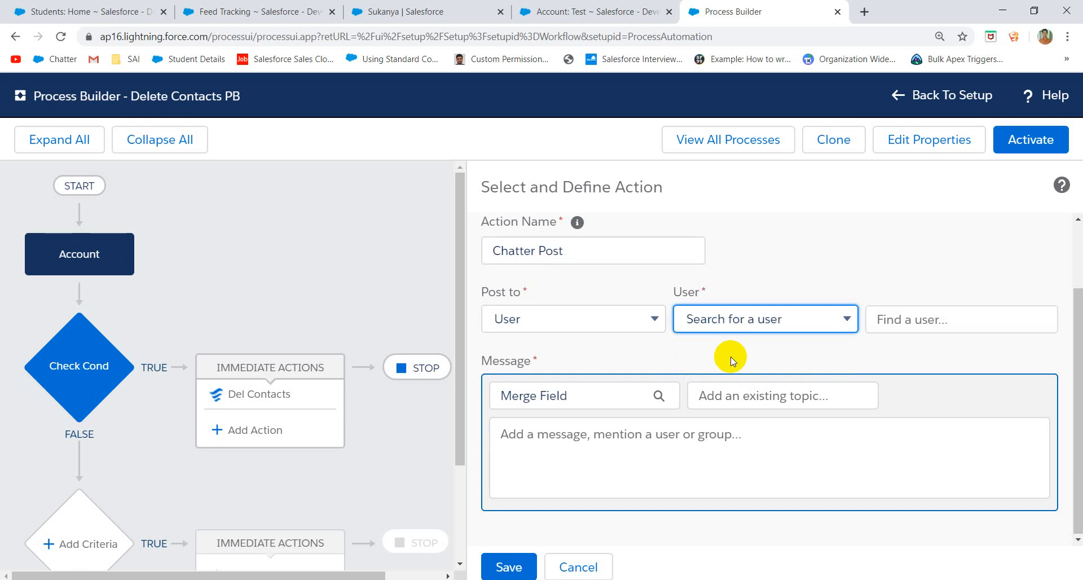
pyautogui.click(902, 318)
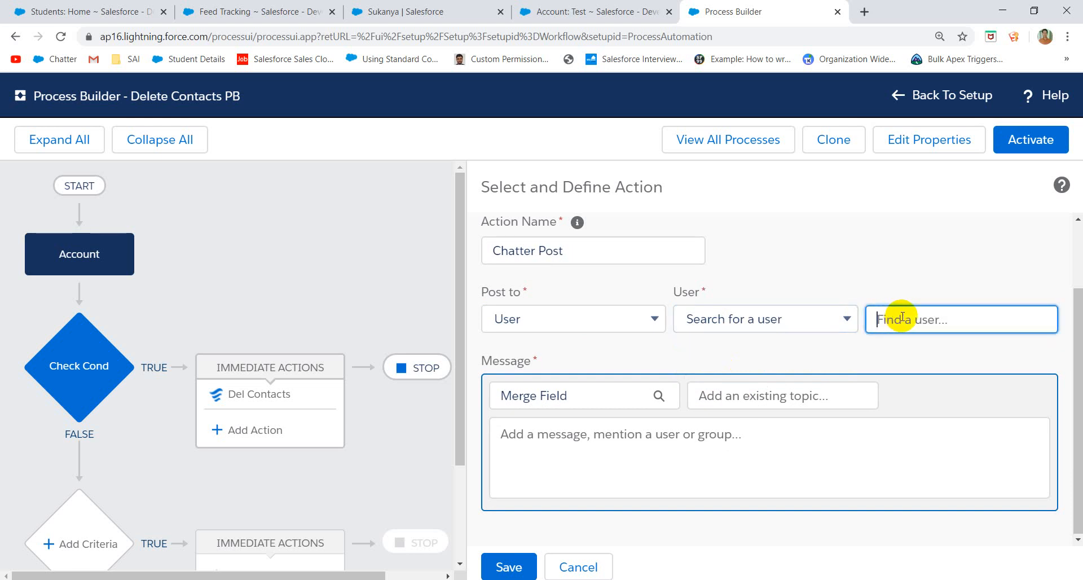
pyautogui.click(903, 320)
pyautogui.write('Sa')
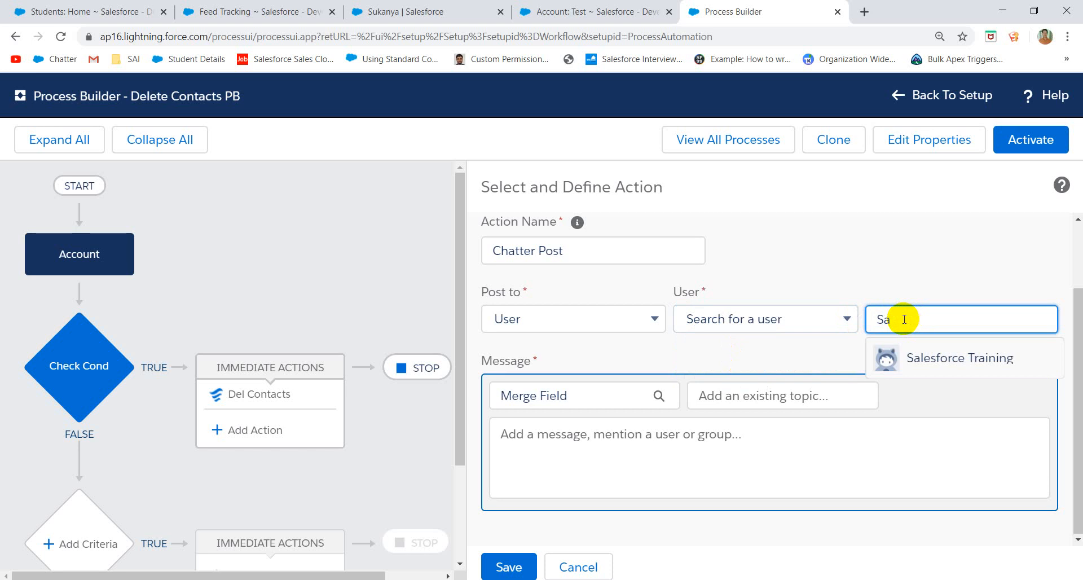
pyautogui.click(914, 359)
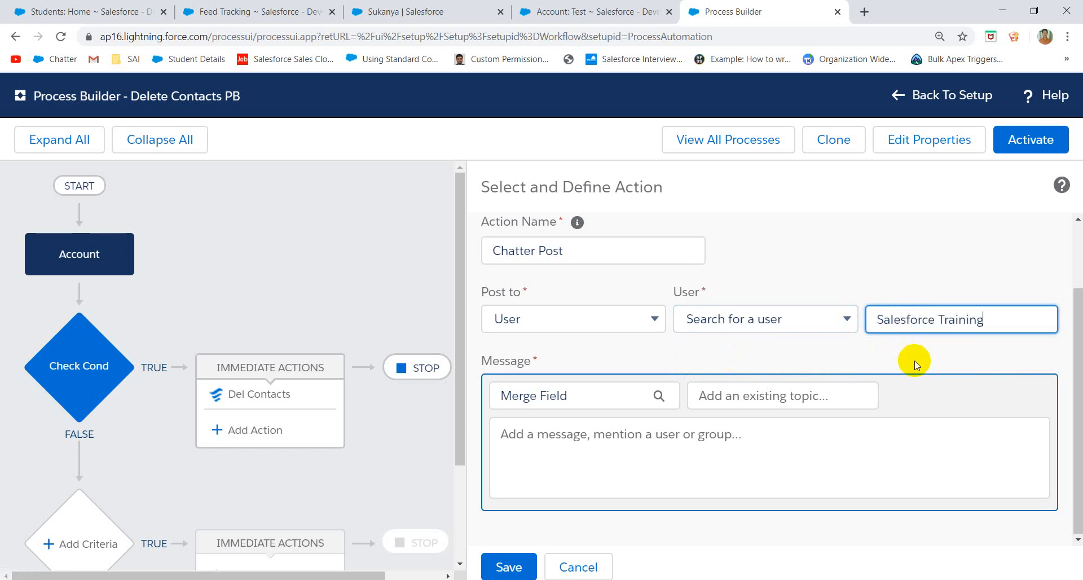
pyautogui.click(714, 319)
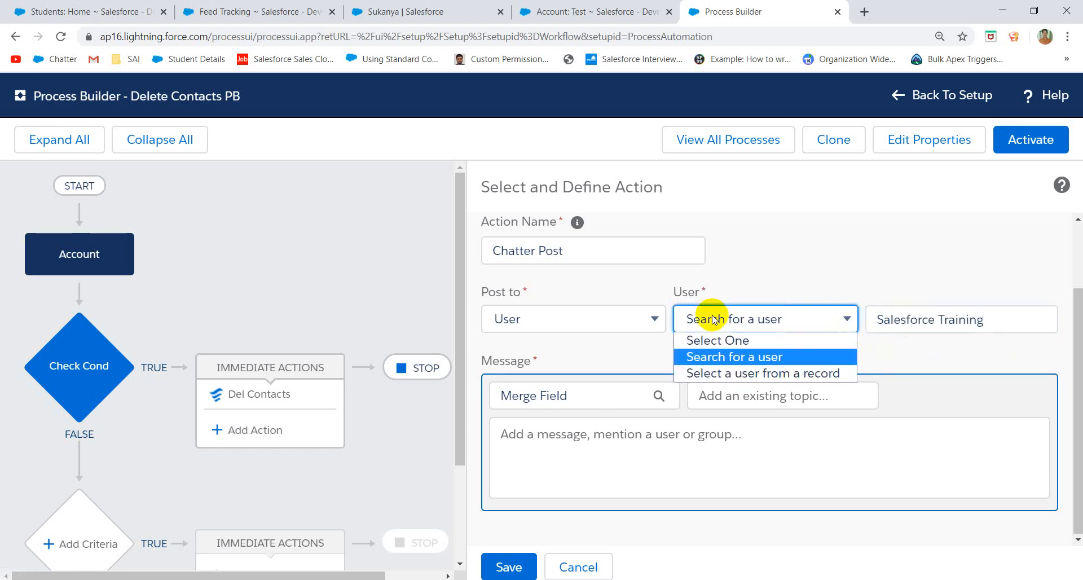
pyautogui.click(755, 374)
pyautogui.click(902, 316)
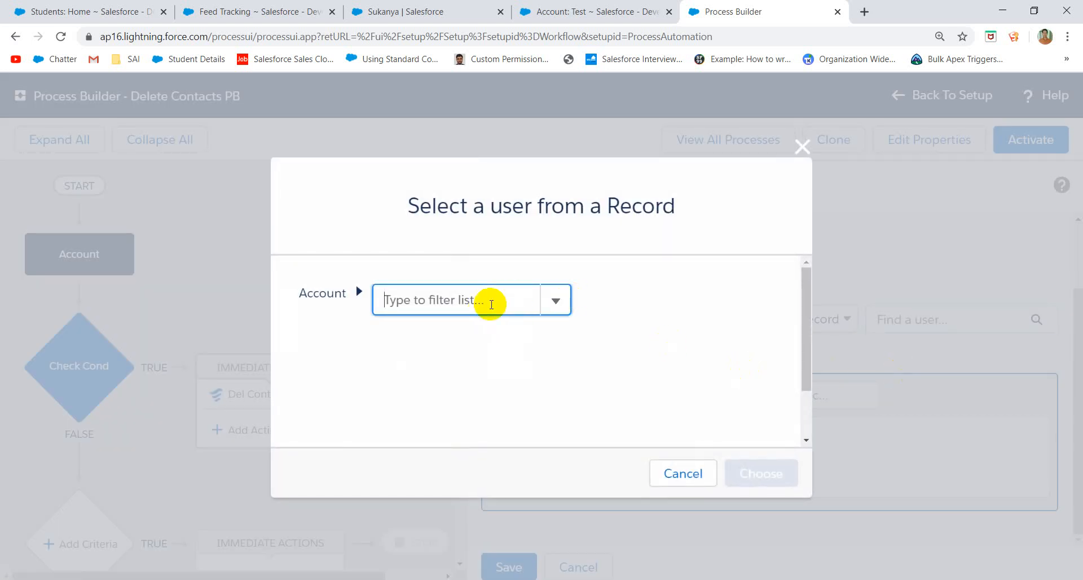
pyautogui.write('owen')
pyautogui.press('BackSpace')
pyautogui.press('BackSpace')
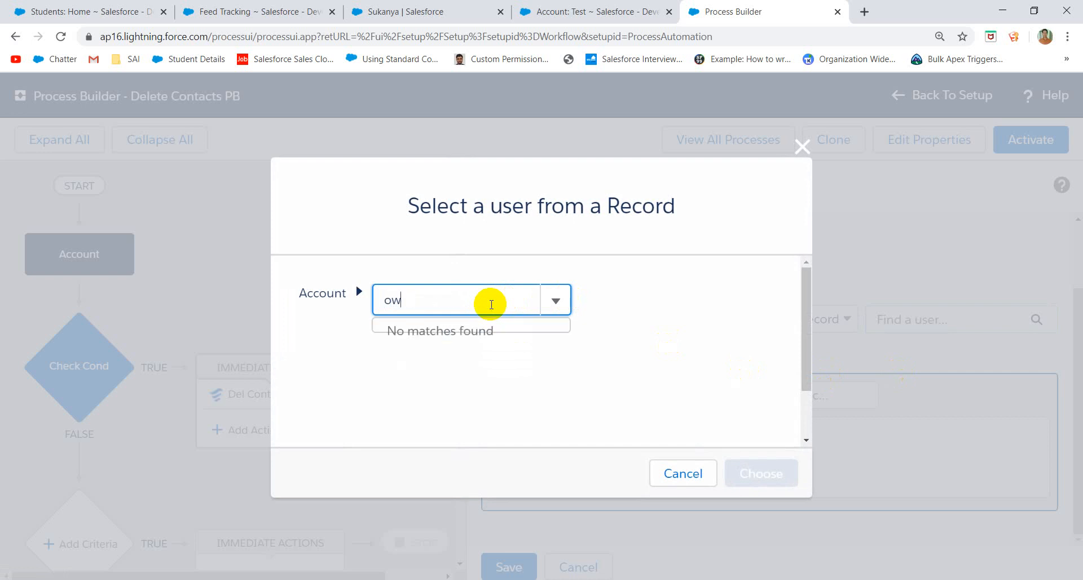
pyautogui.write('n')
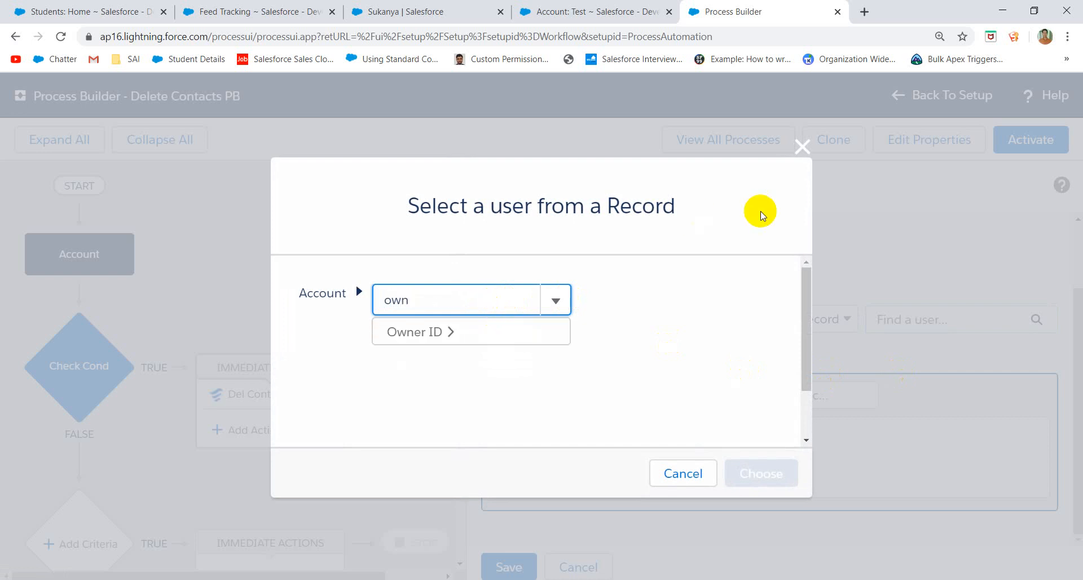
pyautogui.click(802, 146)
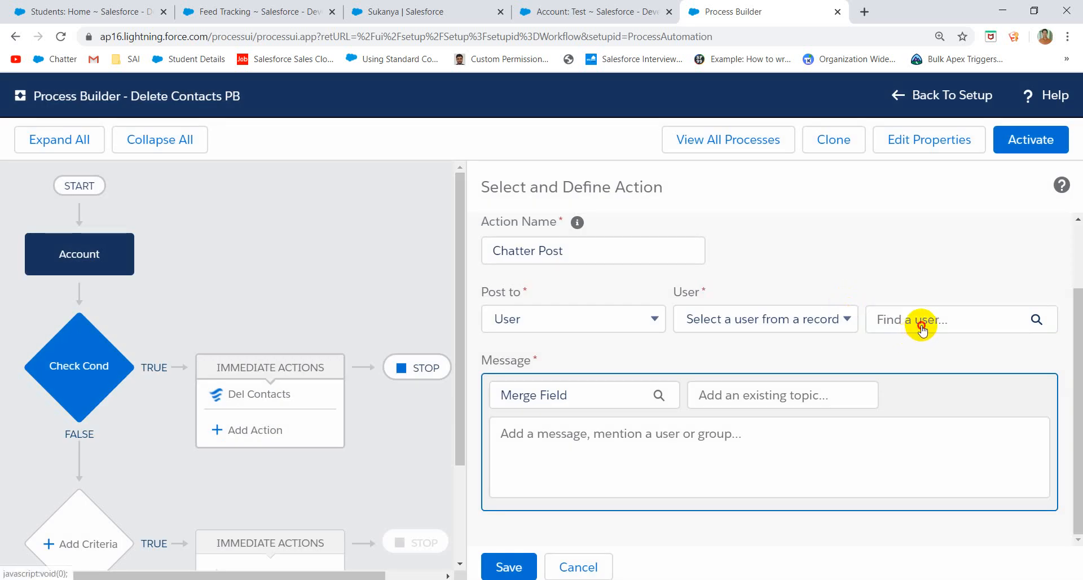
pyautogui.click(920, 326)
pyautogui.click(807, 147)
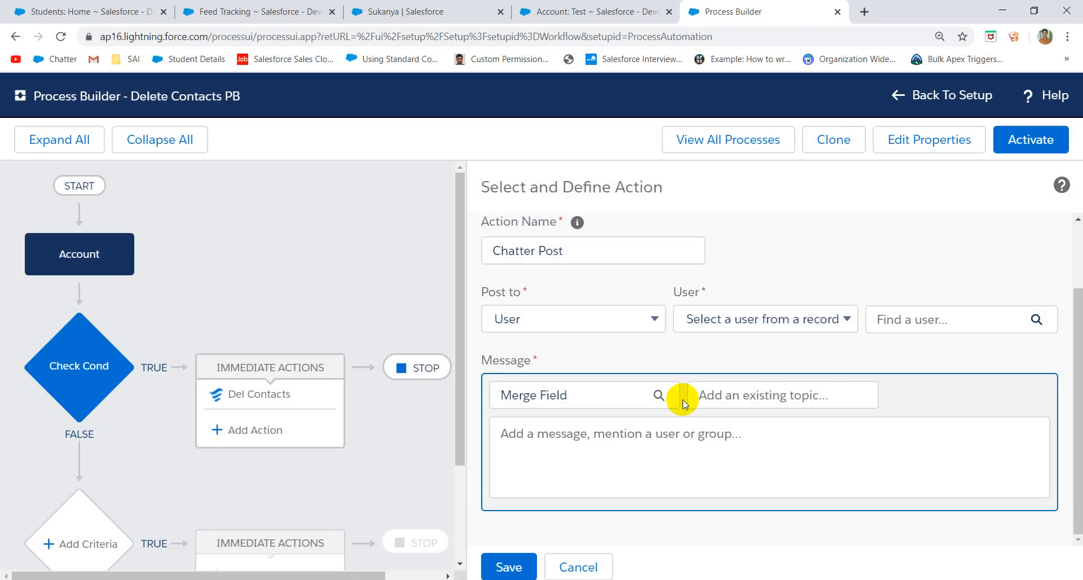
pyautogui.click(732, 322)
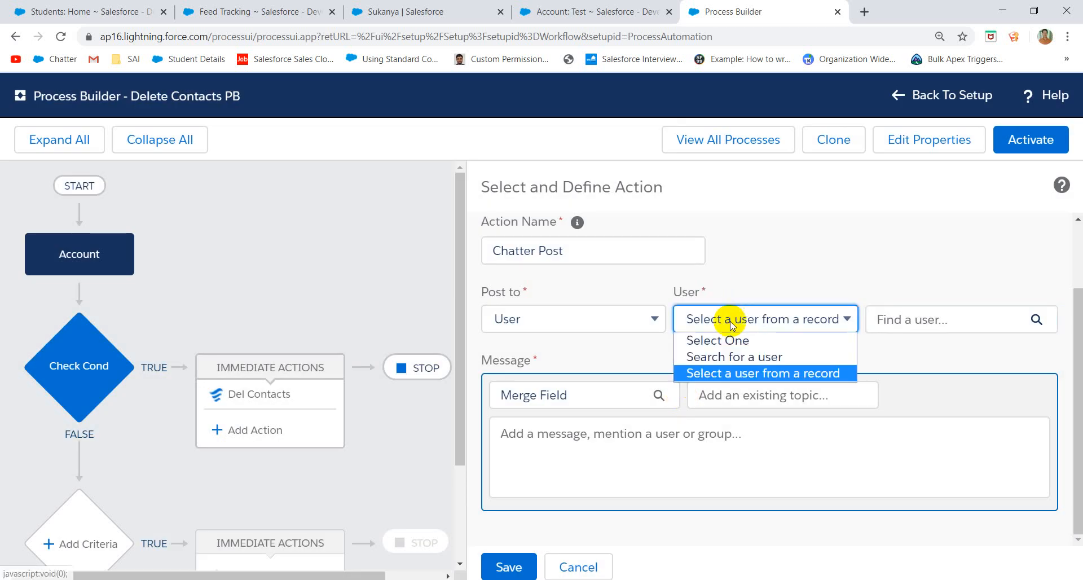
pyautogui.click(724, 356)
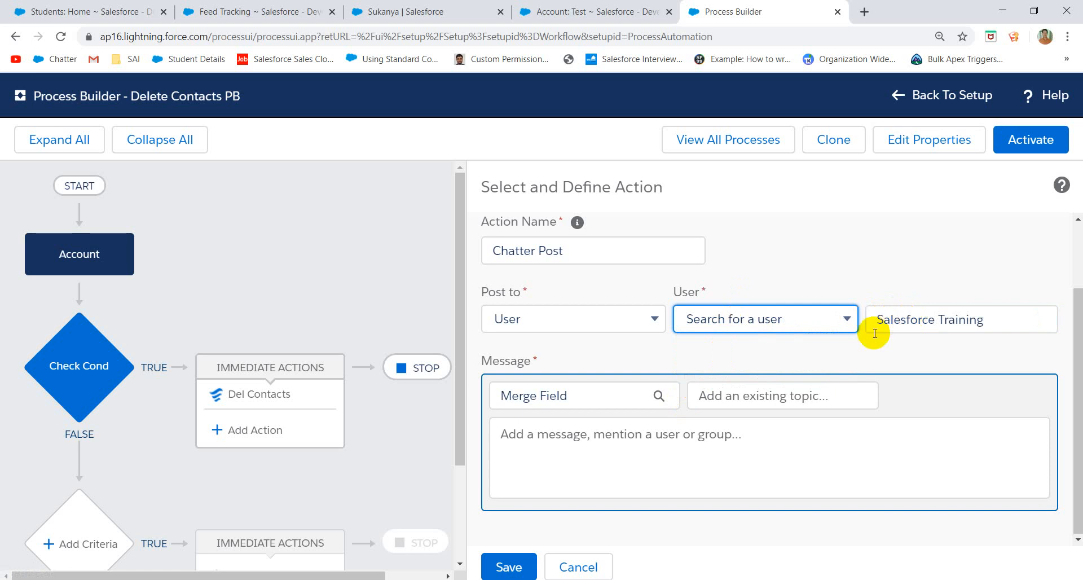
# Step: Write the Chatter Post message "Hi This is post from Process builder."
pyautogui.click(581, 439)
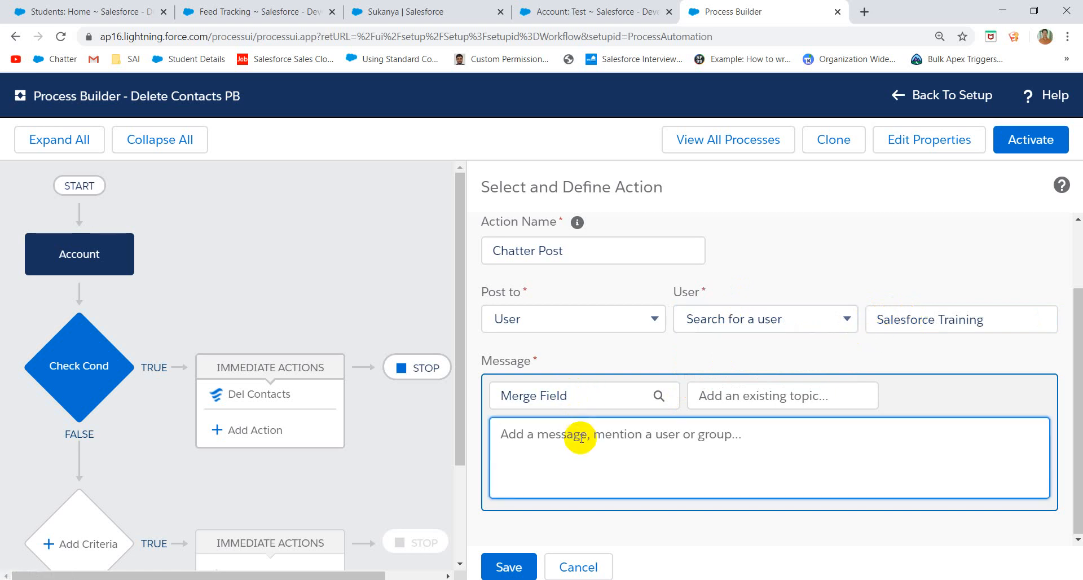
pyautogui.write('Hi')
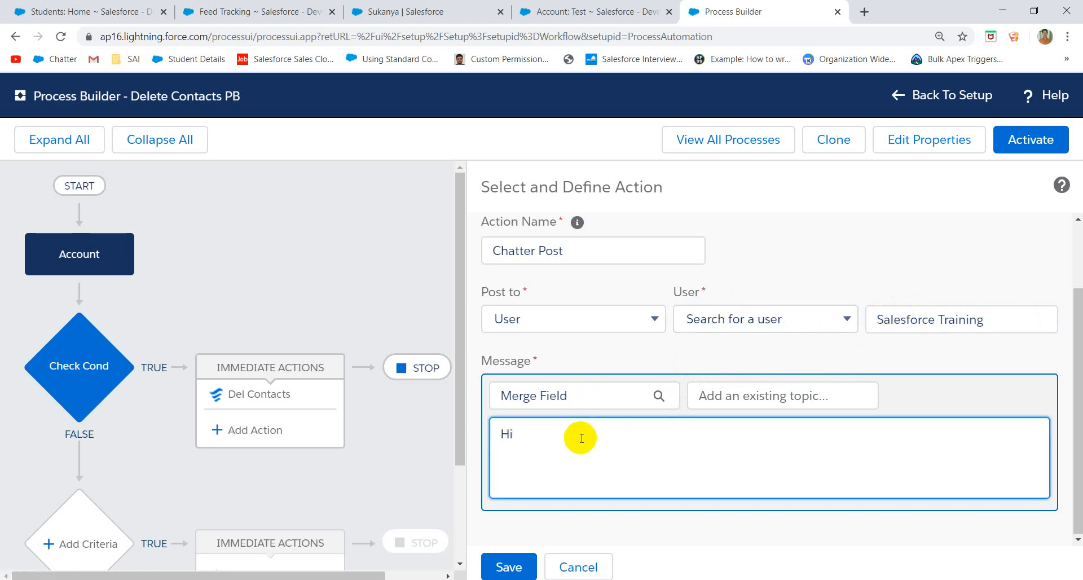
pyautogui.write(' This is post from Process b')
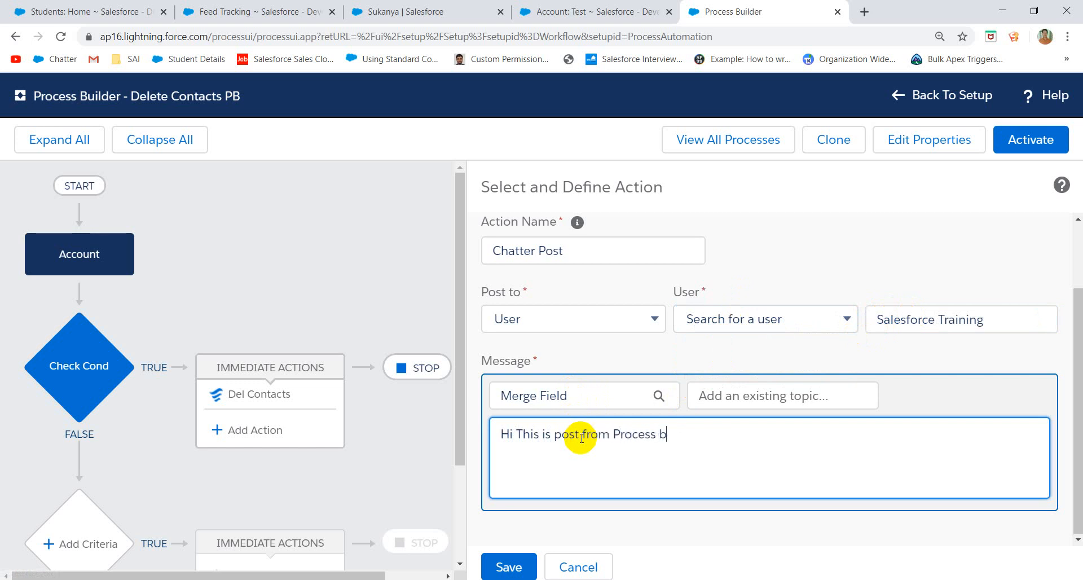
pyautogui.write('uilder.')
# Step: Append the Account Name merge field to the end of the Chatter Post message
pyautogui.click(599, 398)
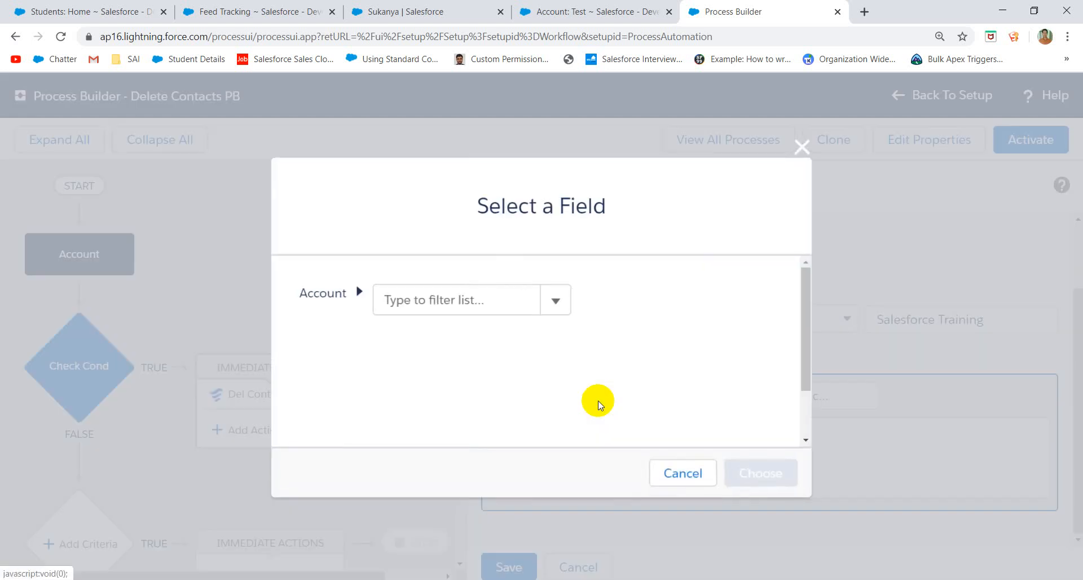
pyautogui.click(471, 299)
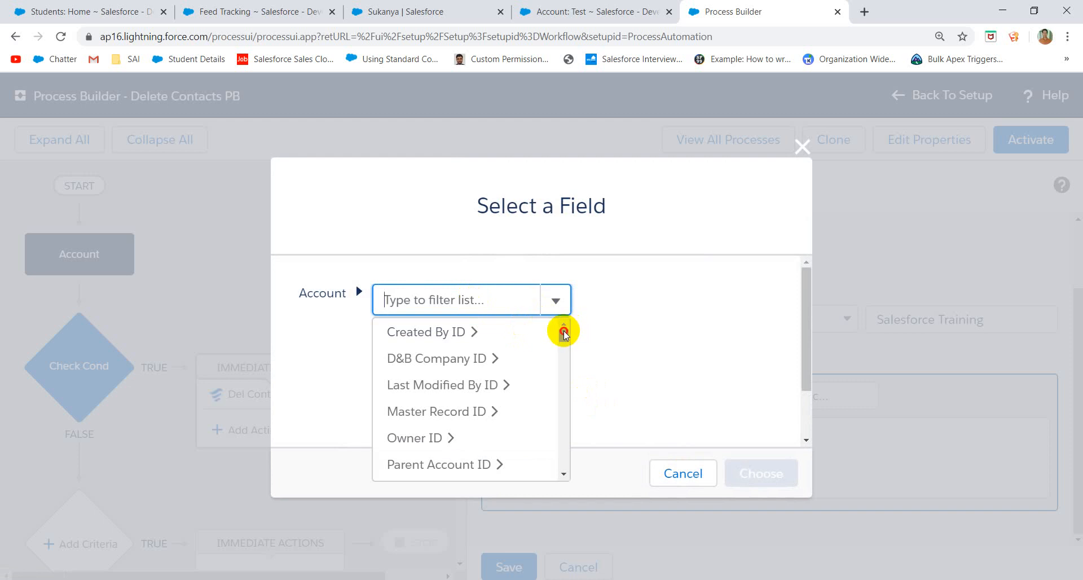
pyautogui.moveTo(561, 331); pyautogui.dragTo(545, 353)
pyautogui.click(483, 345)
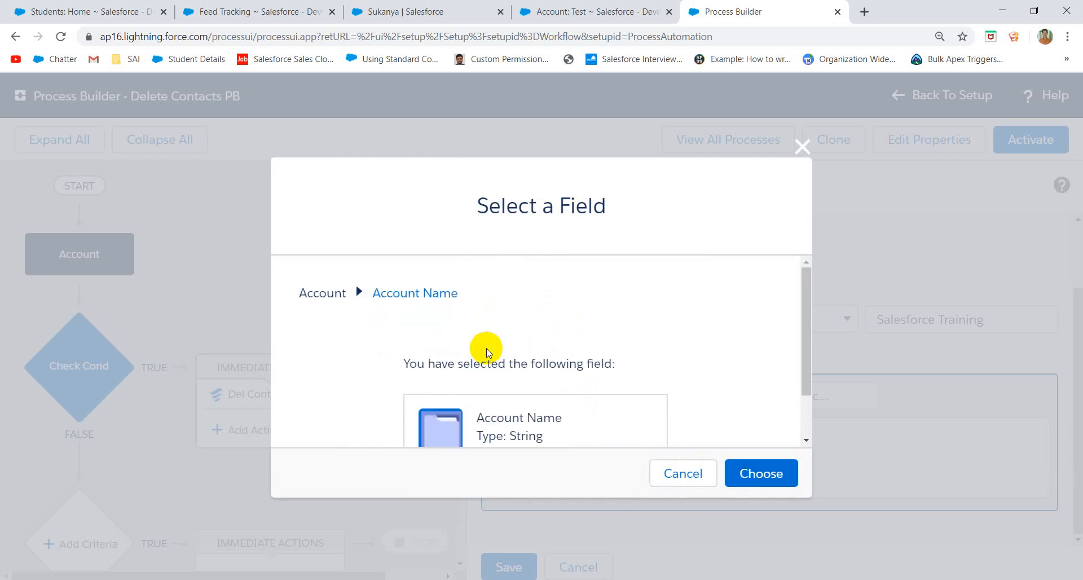
pyautogui.click(755, 479)
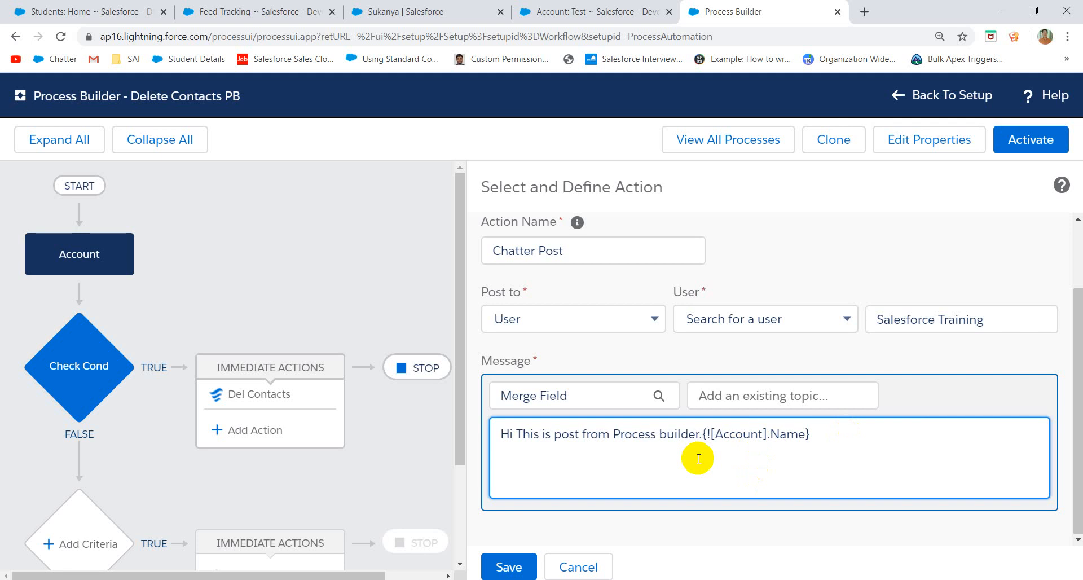
# Step: Save the Chatter Post action and activate this version of the Delete Contacts PB process
pyautogui.click(508, 567)
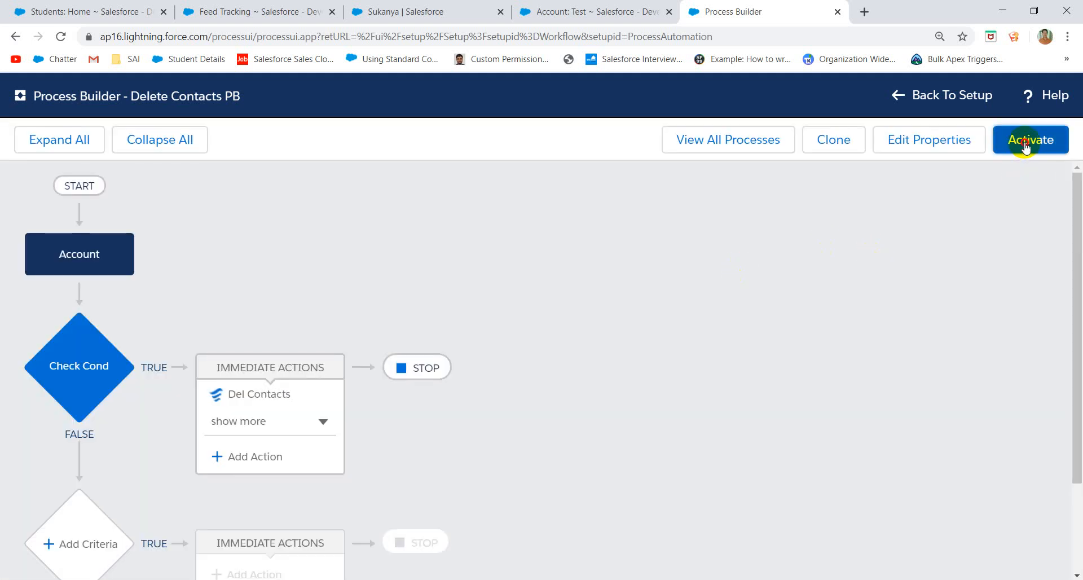
pyautogui.click(1026, 145)
pyautogui.click(754, 423)
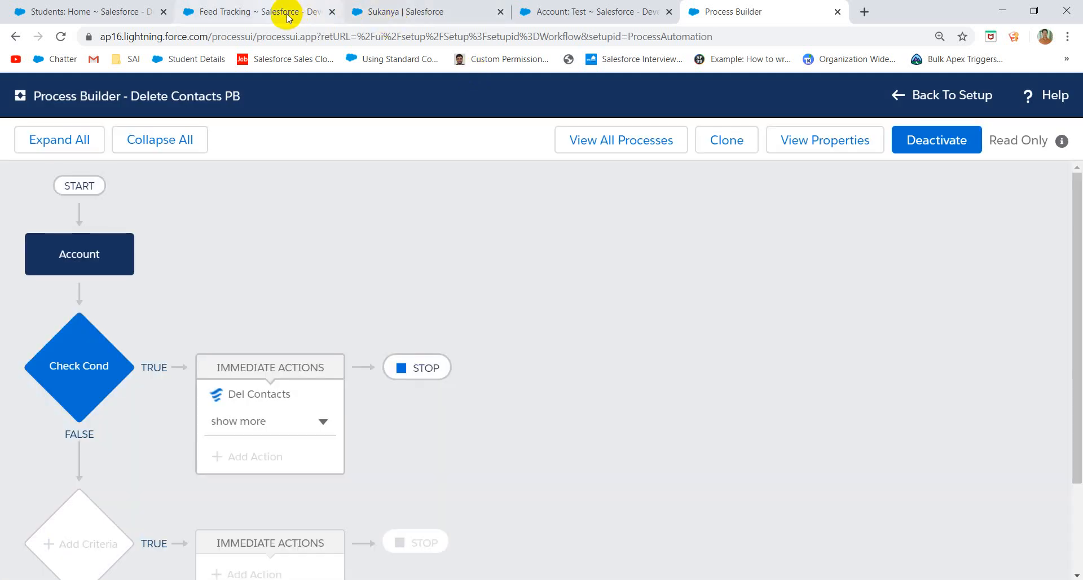
# Step: Switch to the Test account, clear its Delete Contacts checkbox and save, closing the student record's tab in the Sales Console
pyautogui.click(609, 8)
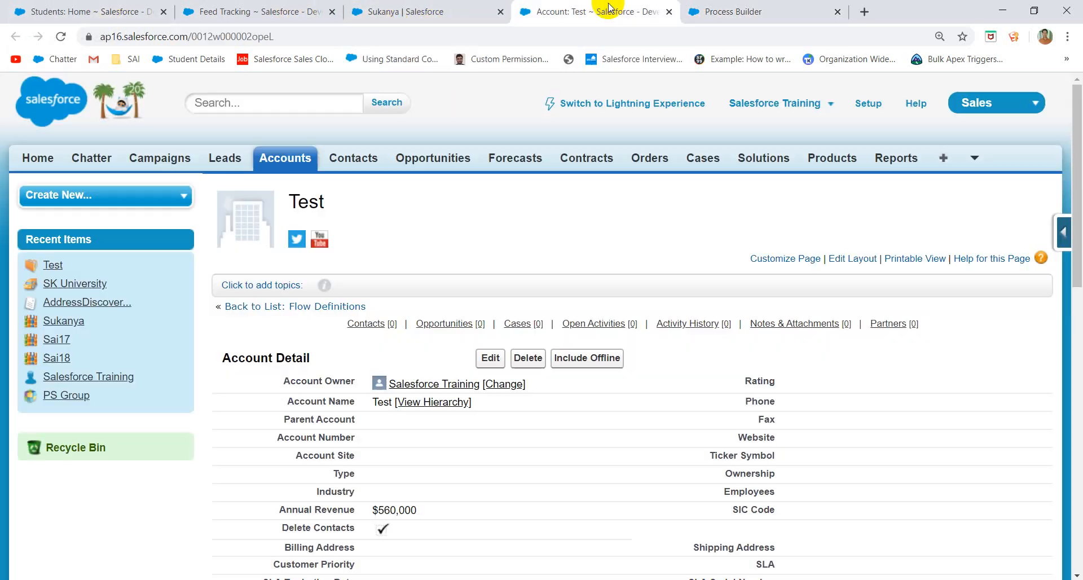
pyautogui.scroll(-2, 456, 315)
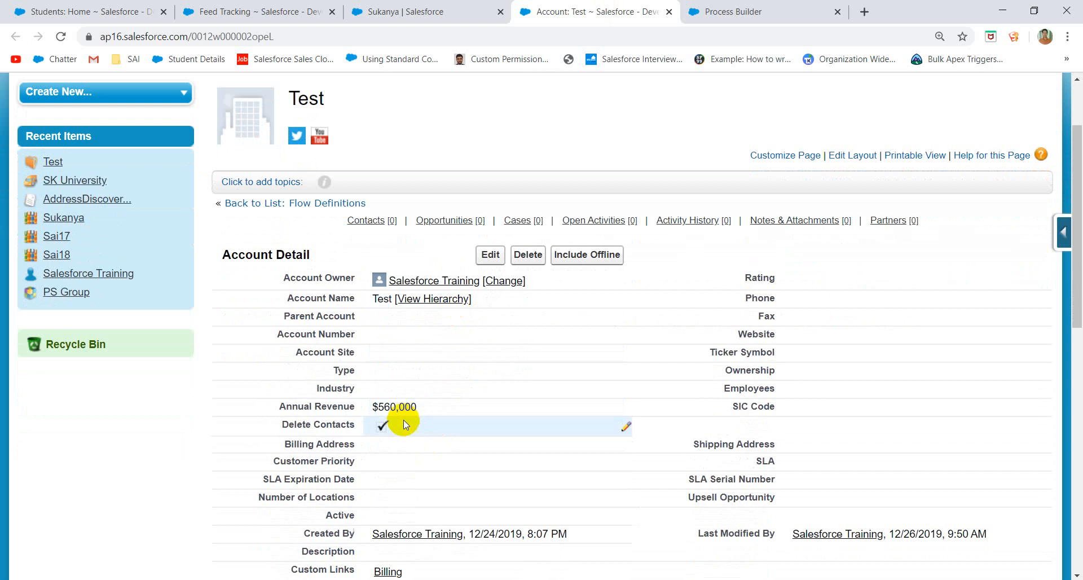
pyautogui.doubleClick(401, 428)
pyautogui.click(381, 427)
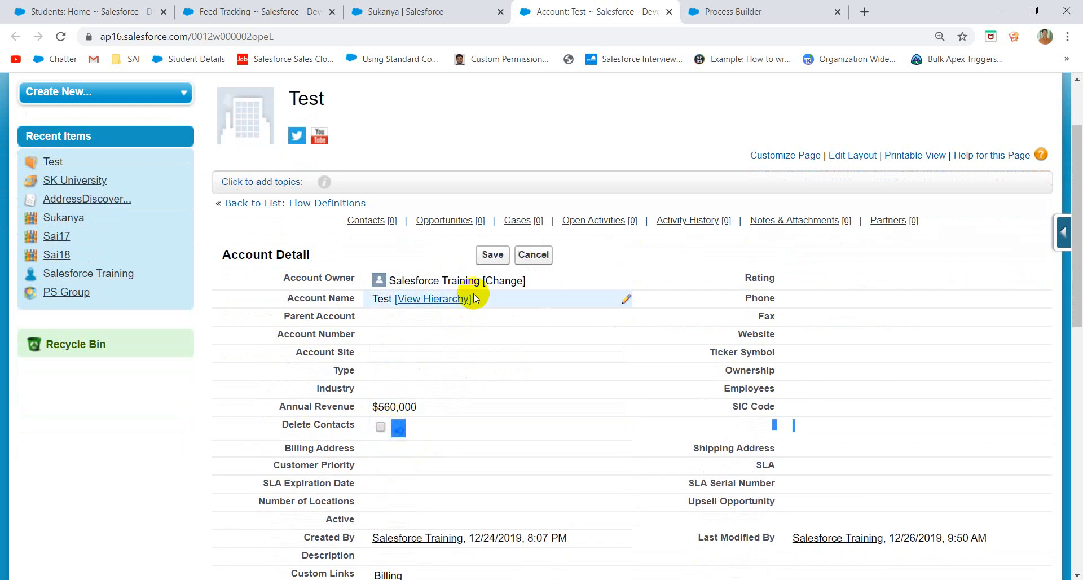
pyautogui.click(492, 255)
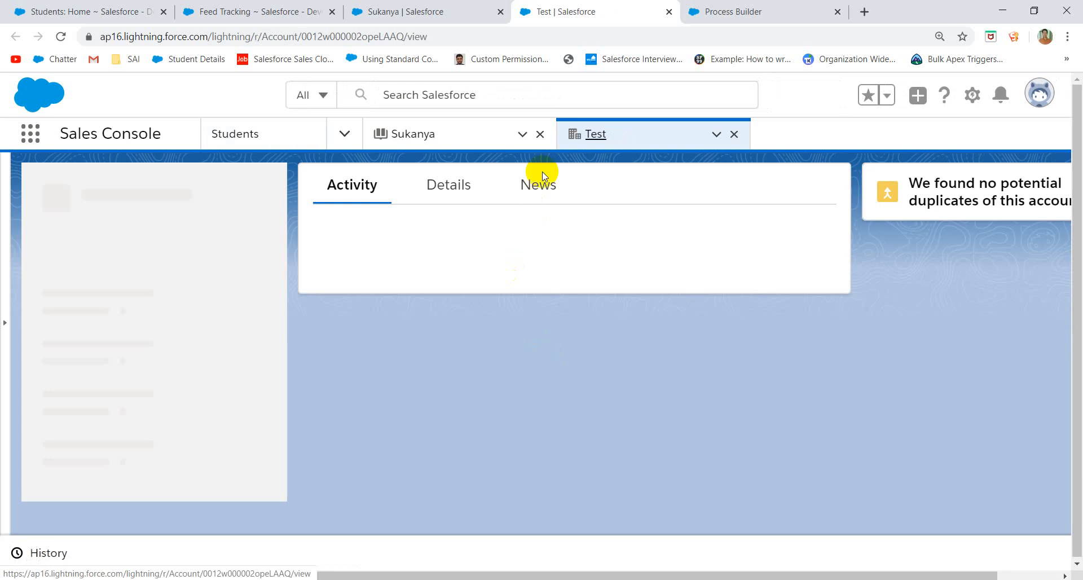
pyautogui.click(540, 133)
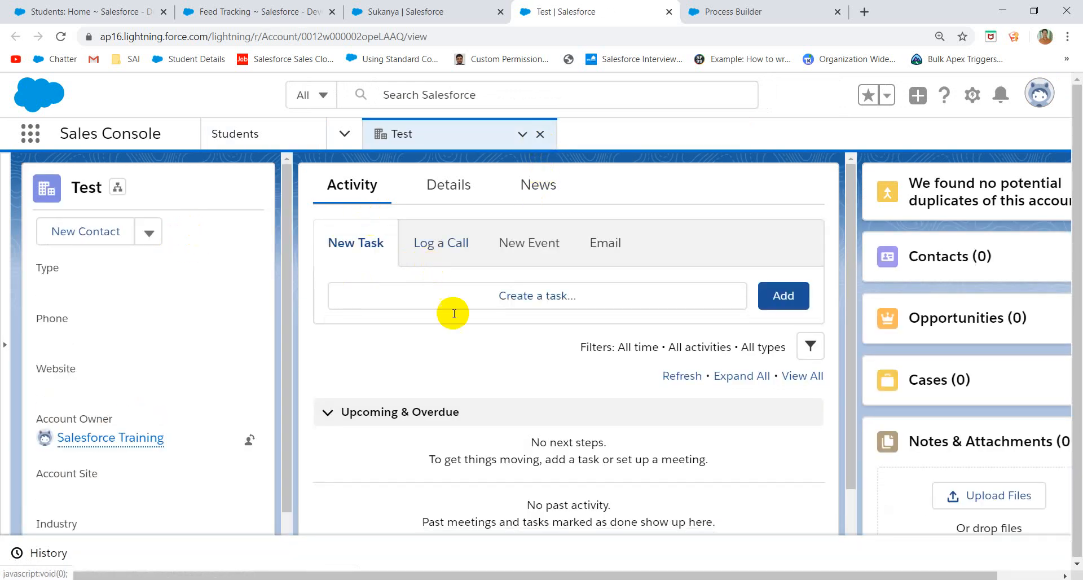
pyautogui.scroll(-1, 453, 327)
pyautogui.scroll(1, 453, 326)
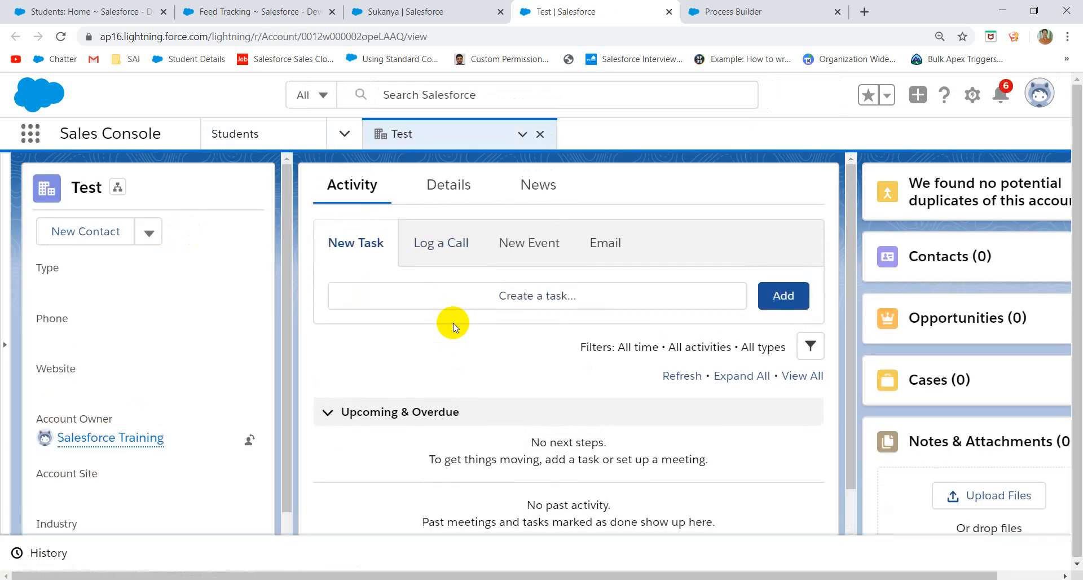
pyautogui.scroll(-1, 114, 333)
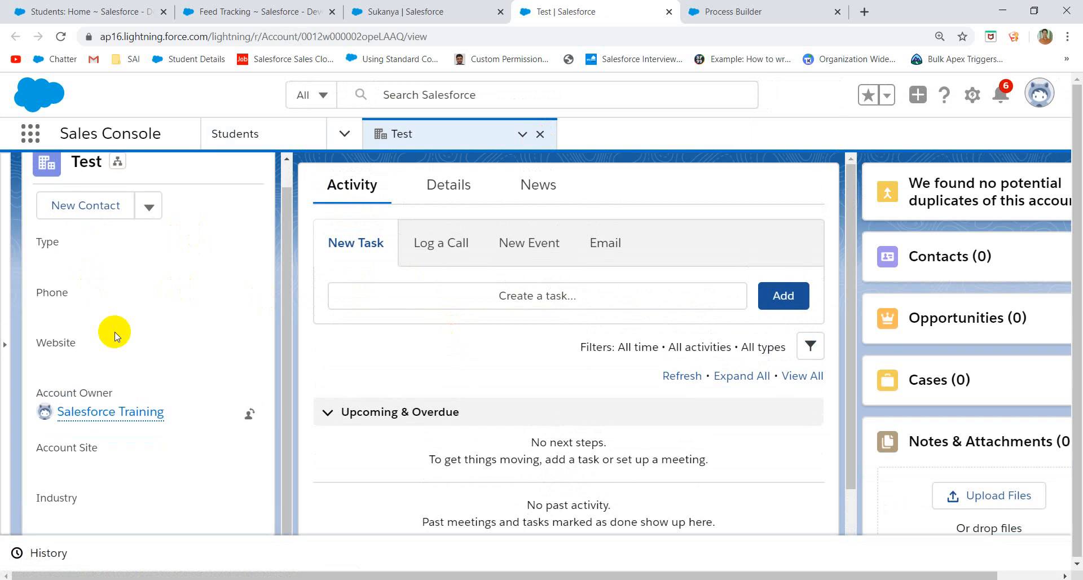
pyautogui.scroll(1, 114, 333)
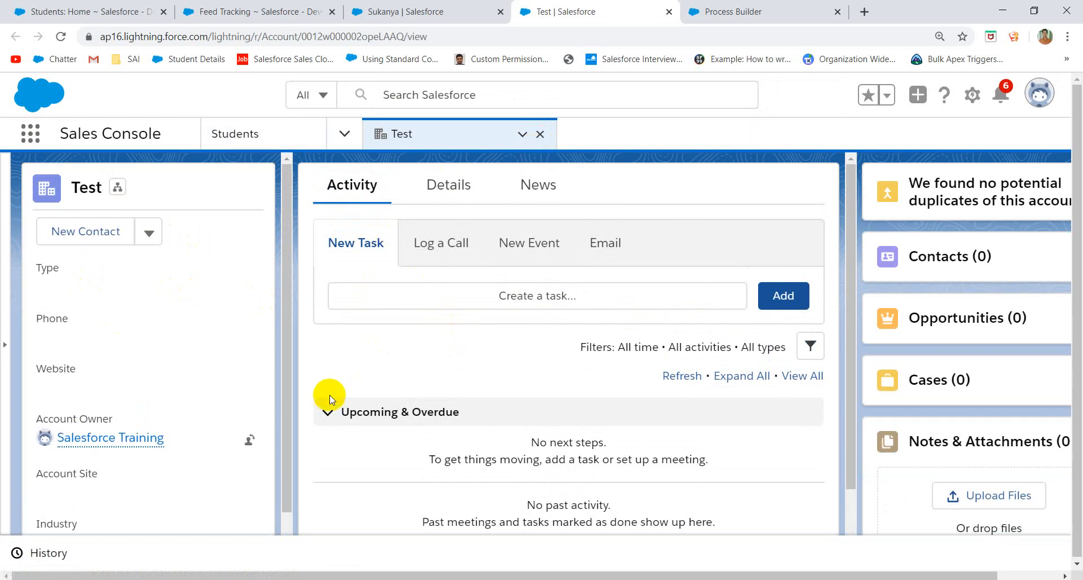
pyautogui.scroll(-1, 156, 401)
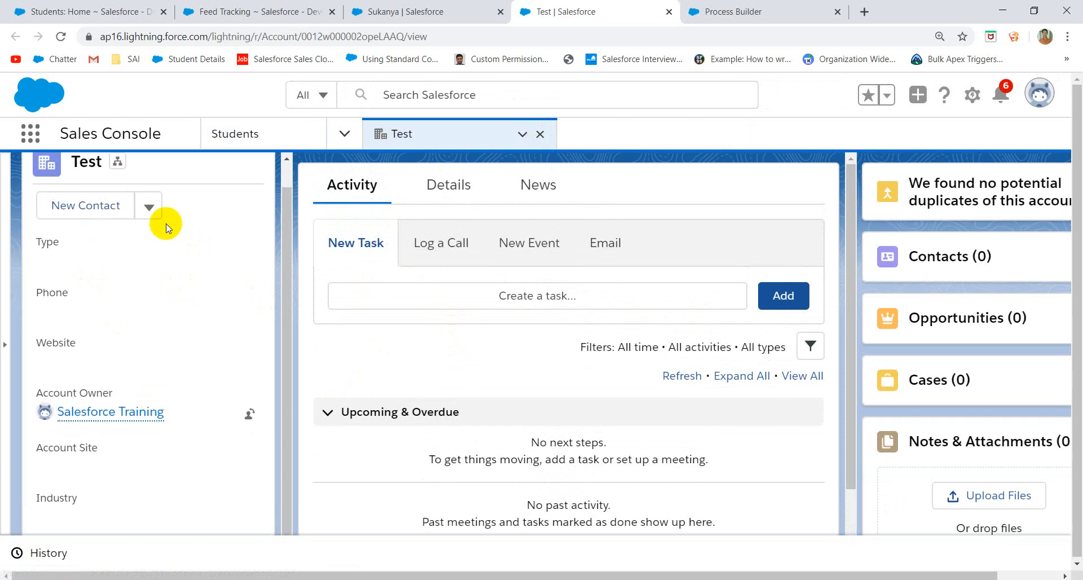
# Step: Try to save the Test account with Delete Contacts enabled in its details, and cancel the edit
pyautogui.click(461, 193)
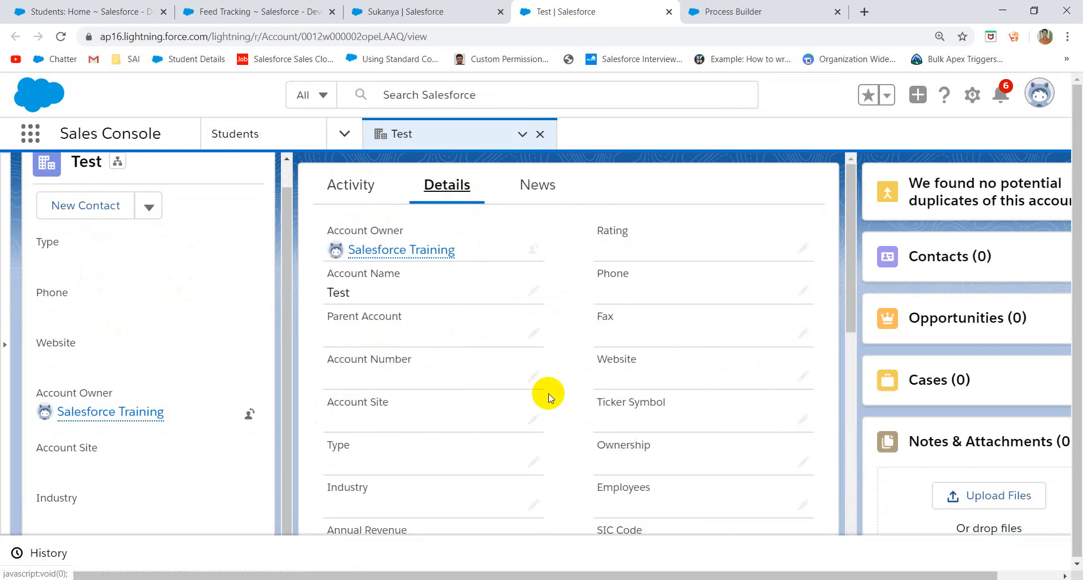
pyautogui.scroll(-10, 550, 397)
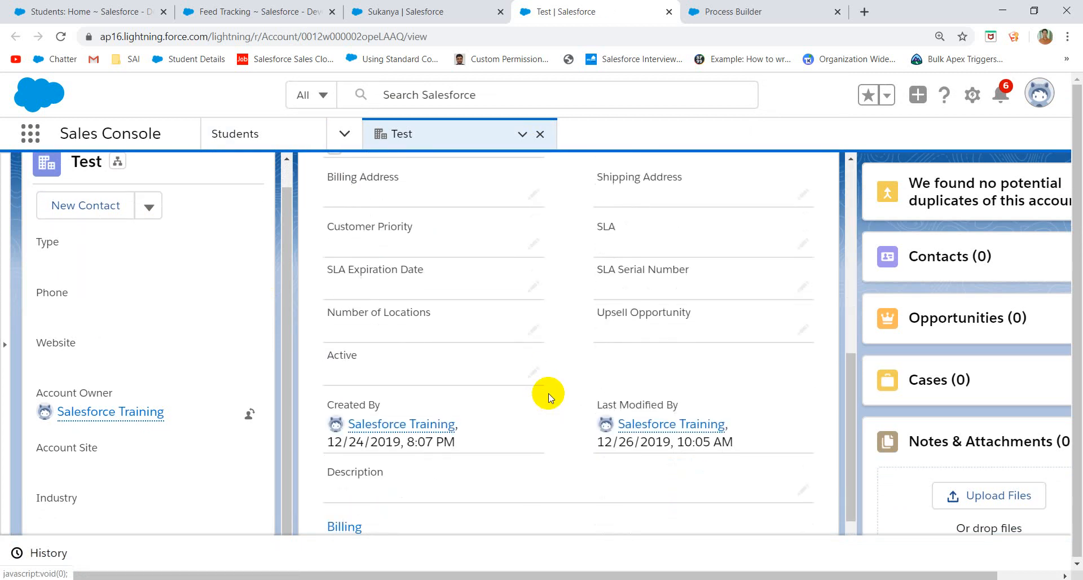
pyautogui.scroll(4, 576, 315)
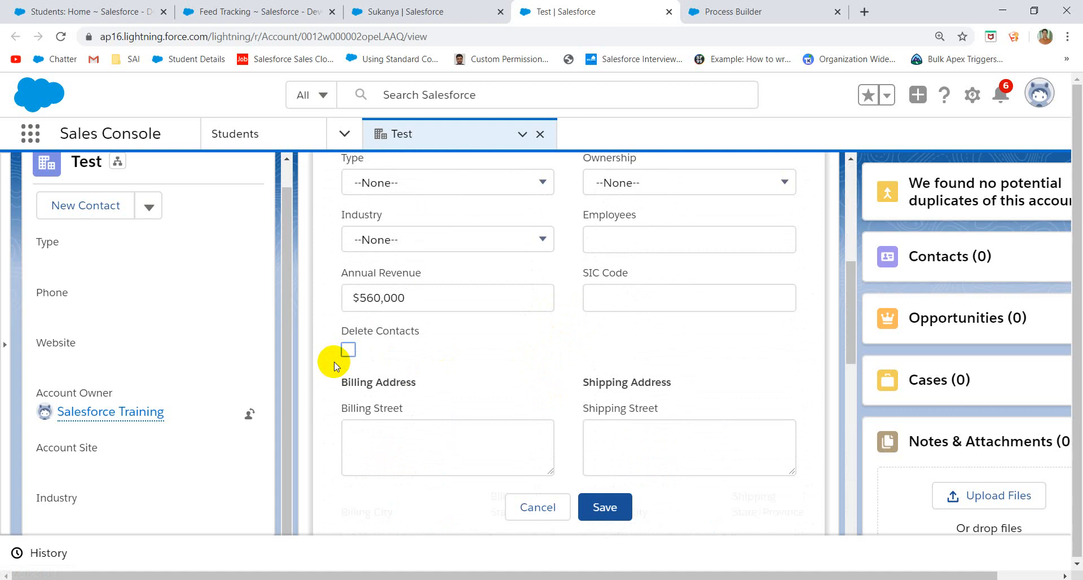
pyautogui.click(348, 350)
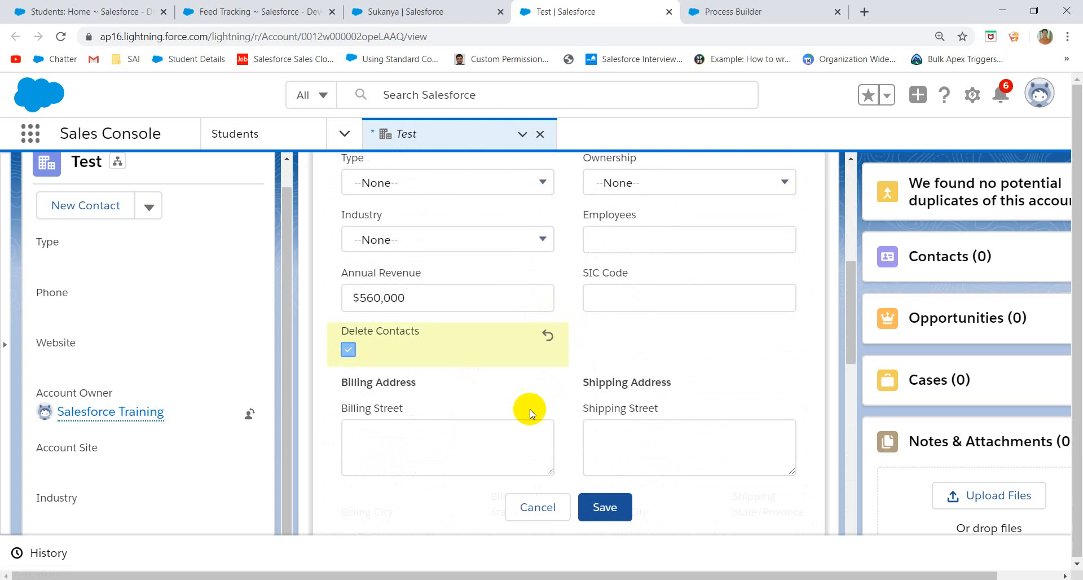
pyautogui.click(604, 507)
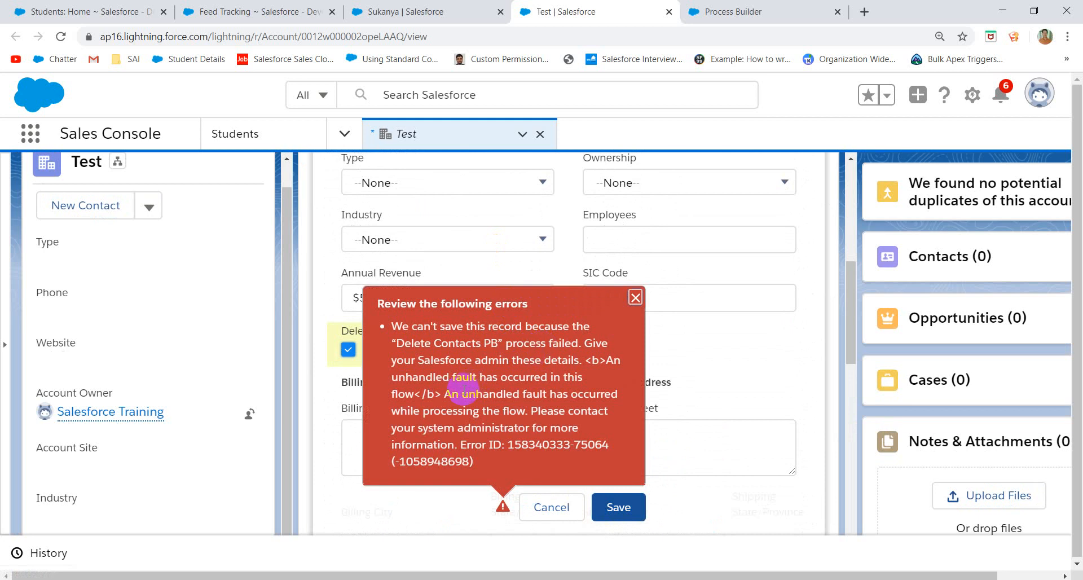
pyautogui.click(540, 416)
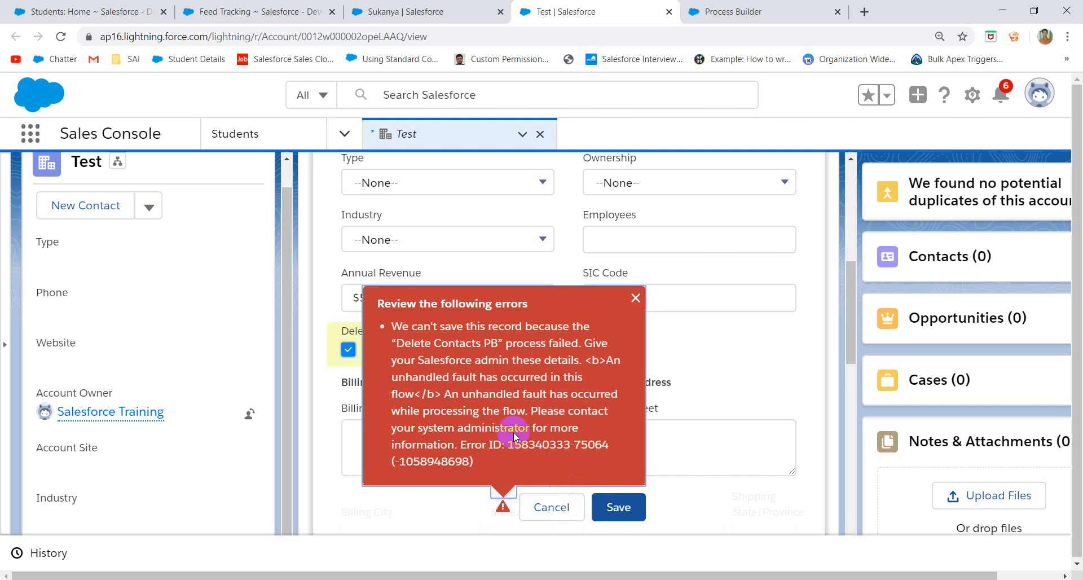
pyautogui.click(555, 506)
# Step: Switch to Process Builder and clone Delete Contacts PB as a version of the current process
pyautogui.click(733, 12)
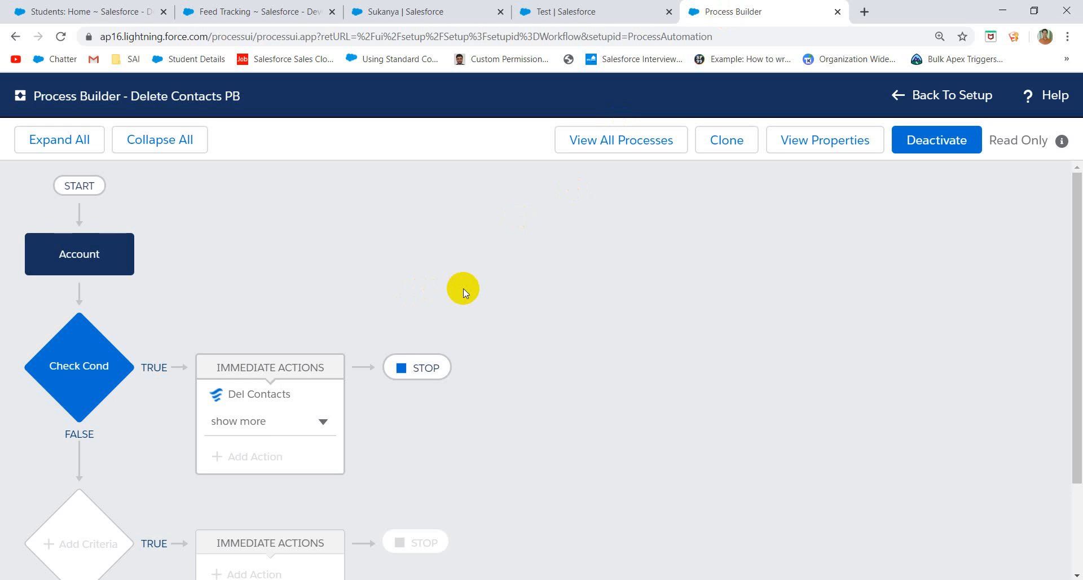
pyautogui.click(727, 137)
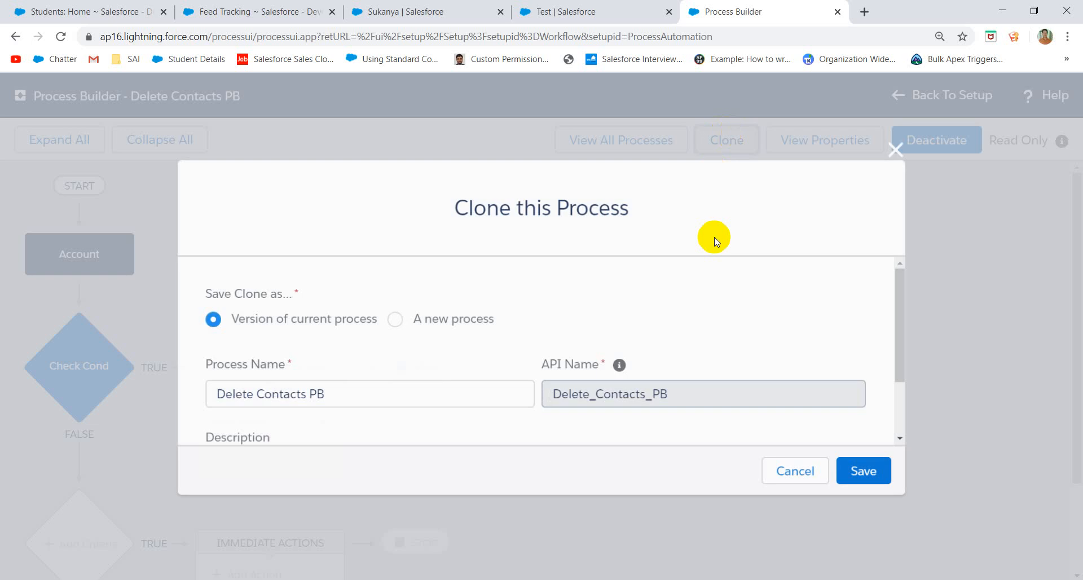
pyautogui.click(861, 483)
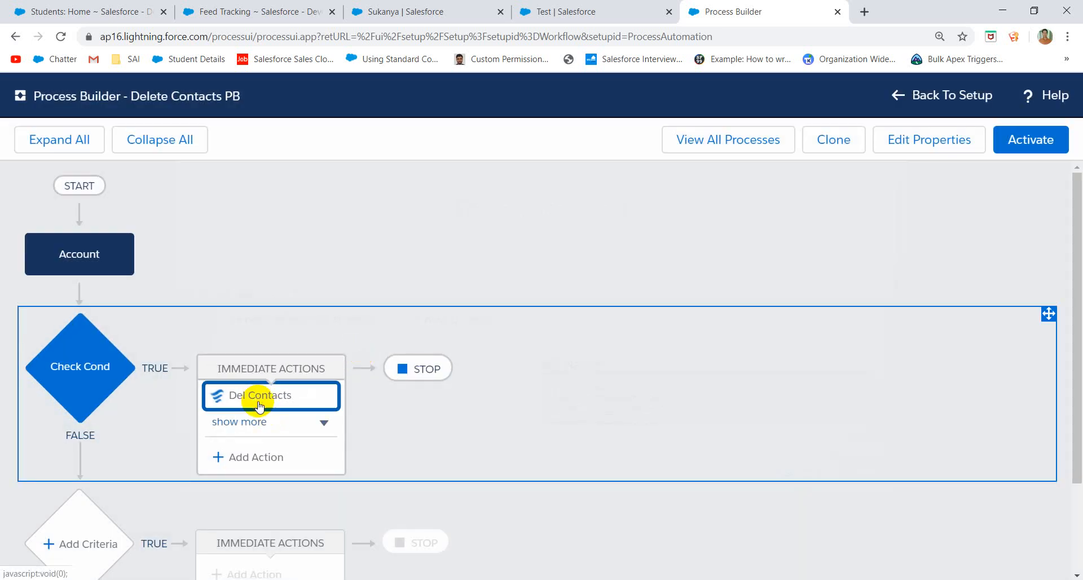
# Step: Delete the Del Contacts flow action under Check Cond and activate the new process version
pyautogui.click(259, 406)
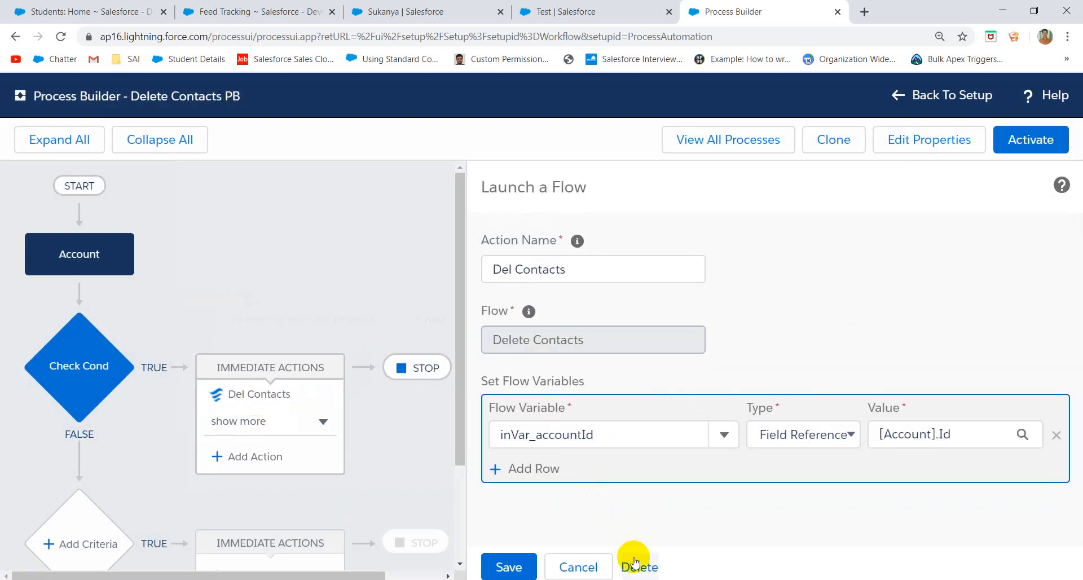
pyautogui.click(635, 562)
pyautogui.click(762, 414)
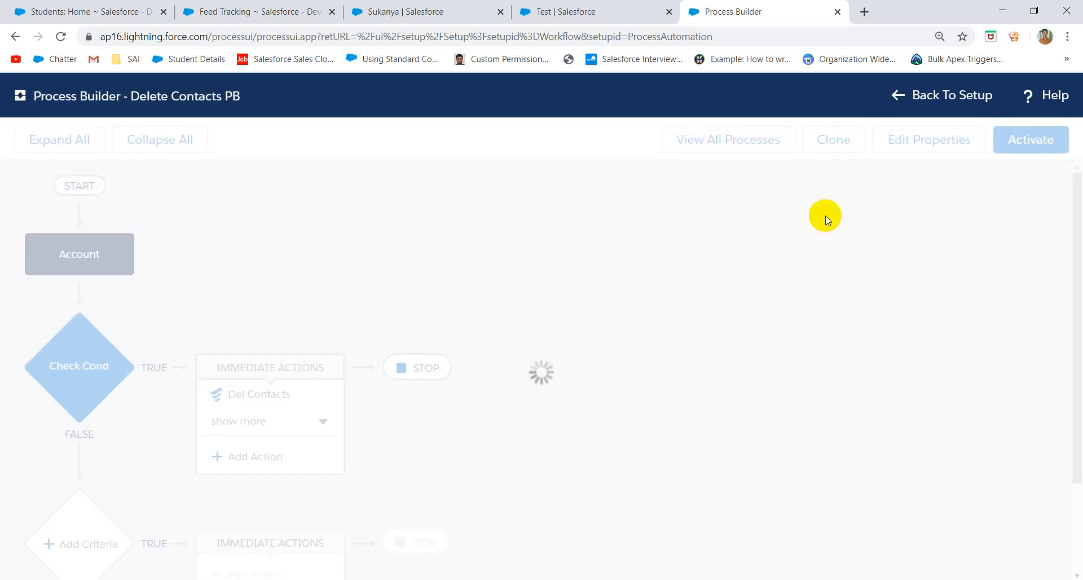
pyautogui.click(1022, 142)
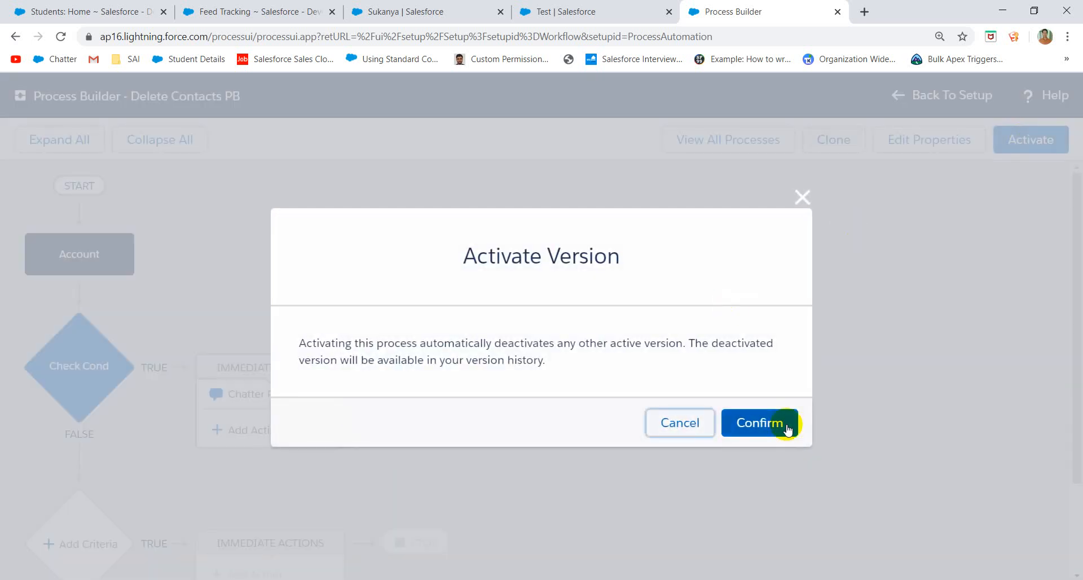
pyautogui.click(767, 425)
# Step: Switch to the Test account, enable its Delete Contacts checkbox in the details, and save the record
pyautogui.click(550, 12)
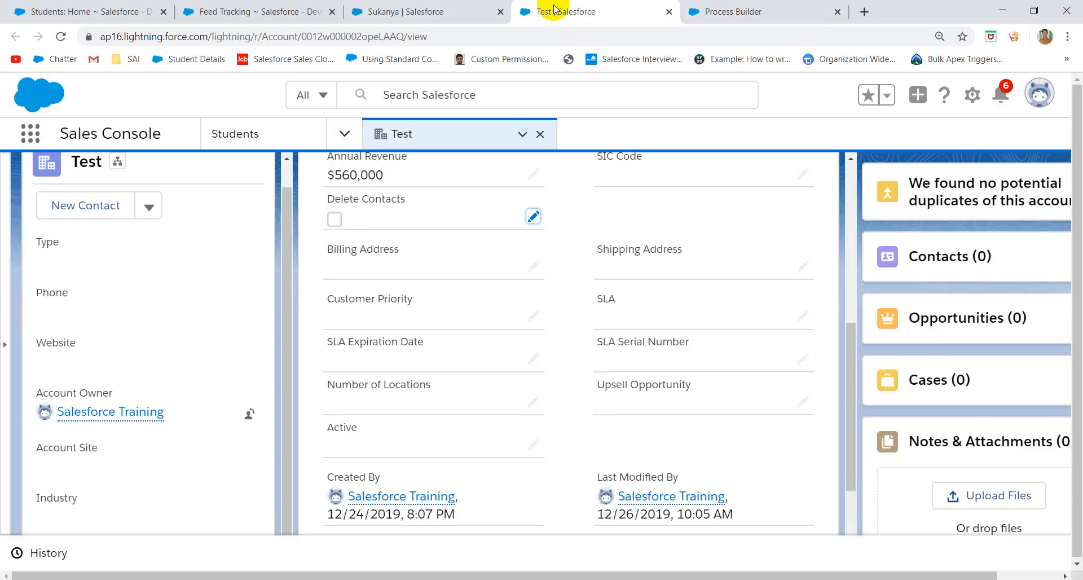
pyautogui.moveTo(570, 339); pyautogui.dragTo(588, 8)
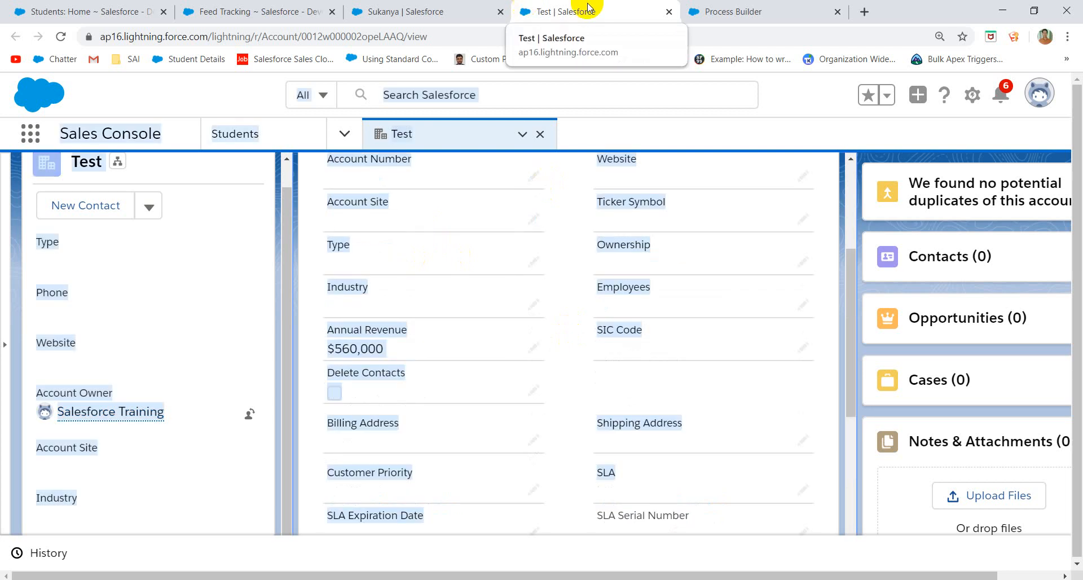
pyautogui.click(594, 203)
pyautogui.scroll(4, 596, 206)
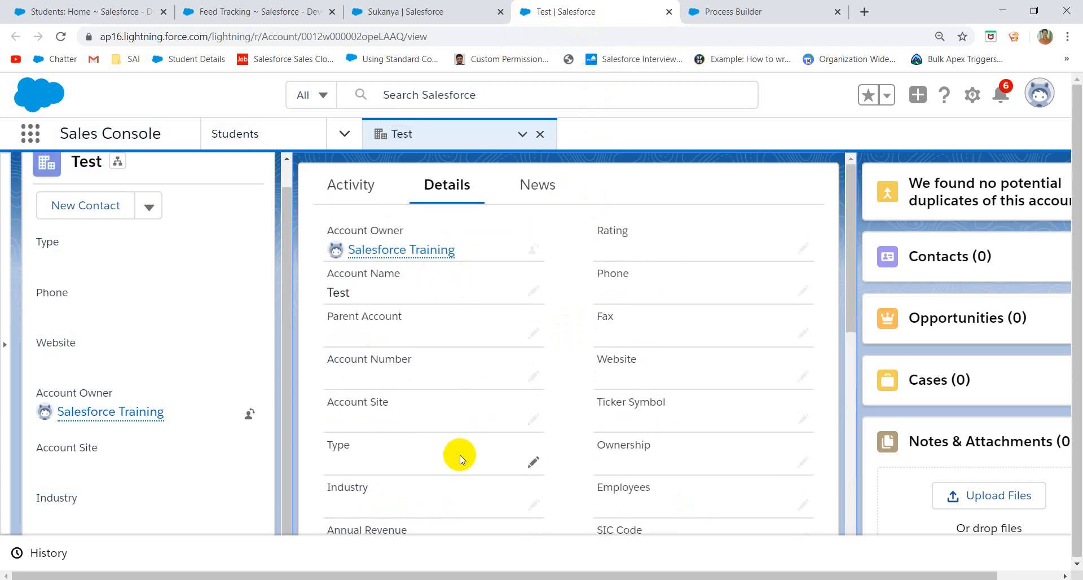
pyautogui.scroll(-5, 460, 455)
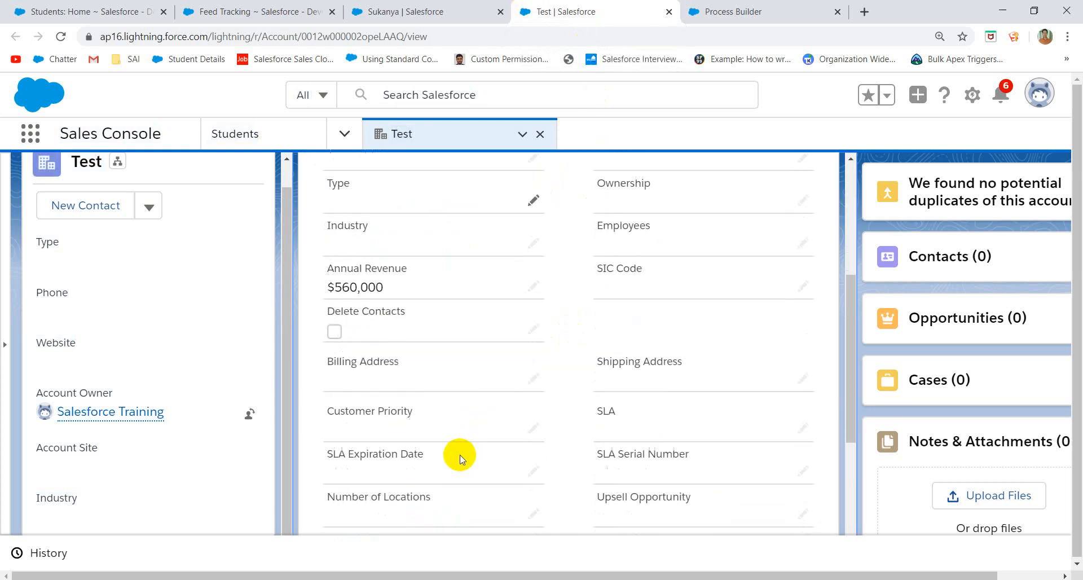
pyautogui.doubleClick(335, 331)
pyautogui.click(349, 322)
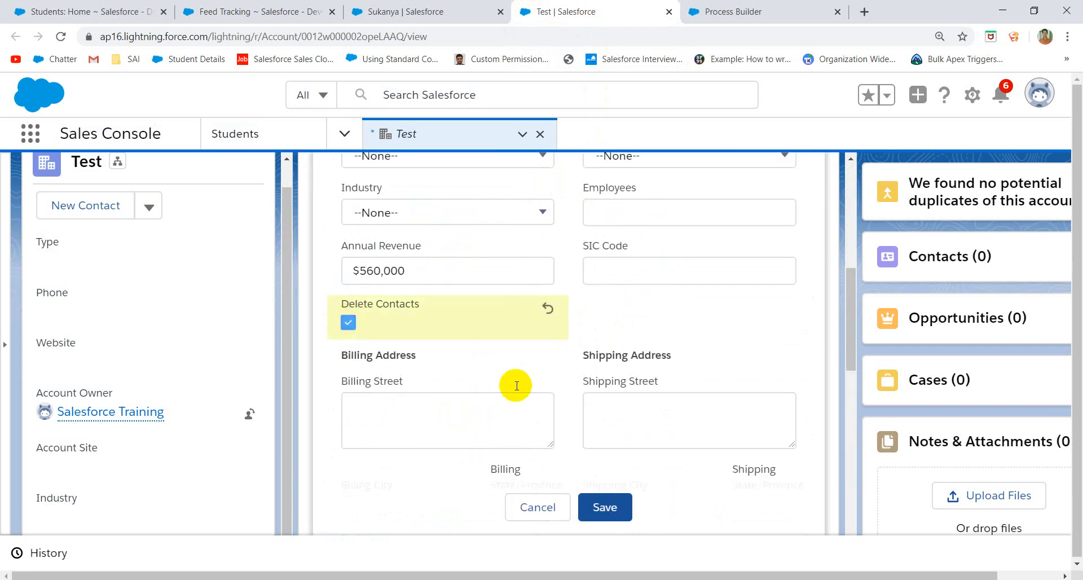
pyautogui.click(614, 520)
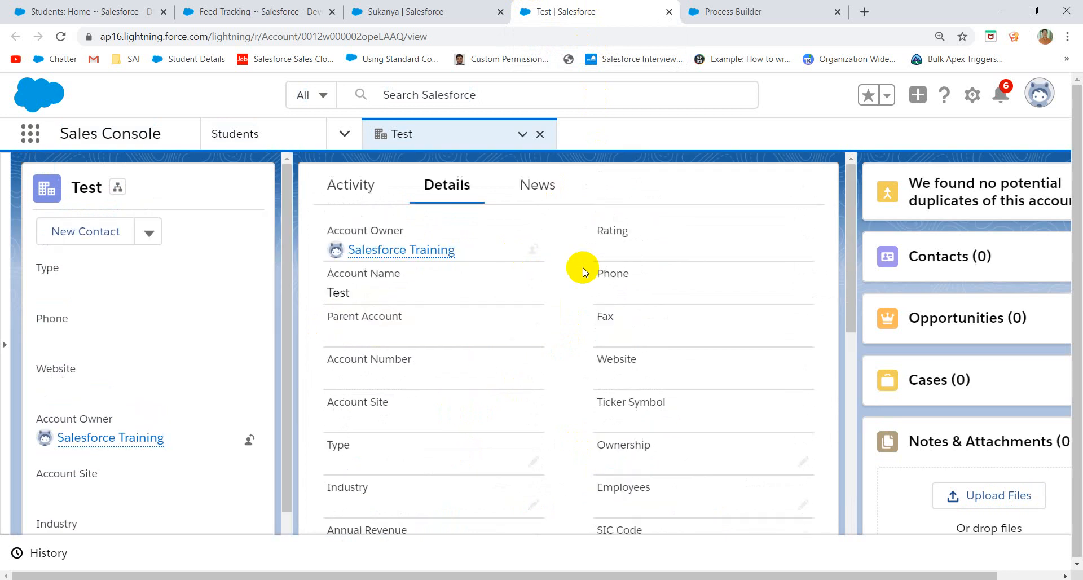
# Step: Check the notifications, and open the Sales Console Home page, closing the Test account's tab
pyautogui.click(1008, 96)
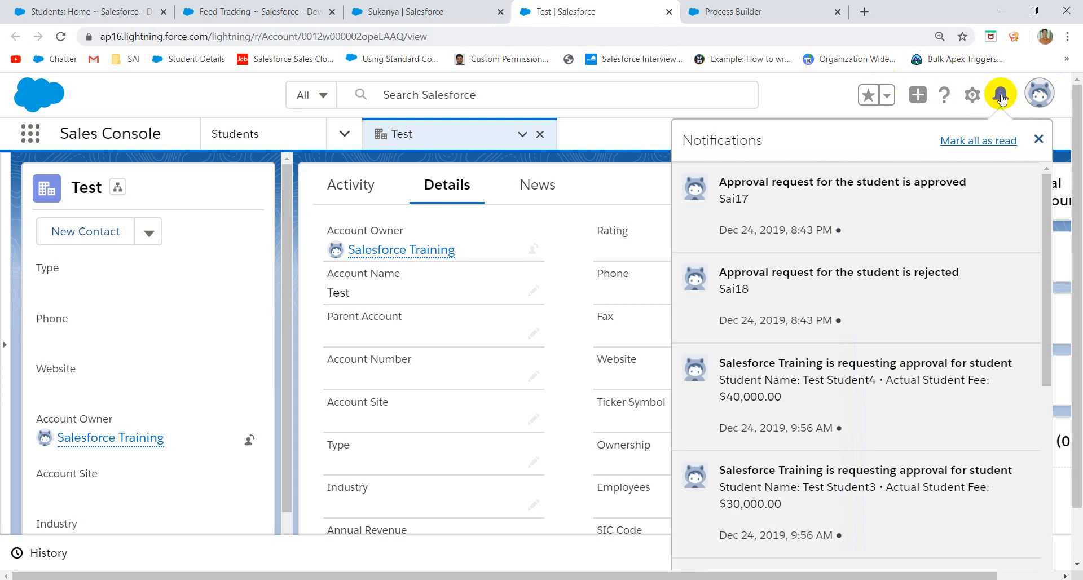
pyautogui.click(1040, 93)
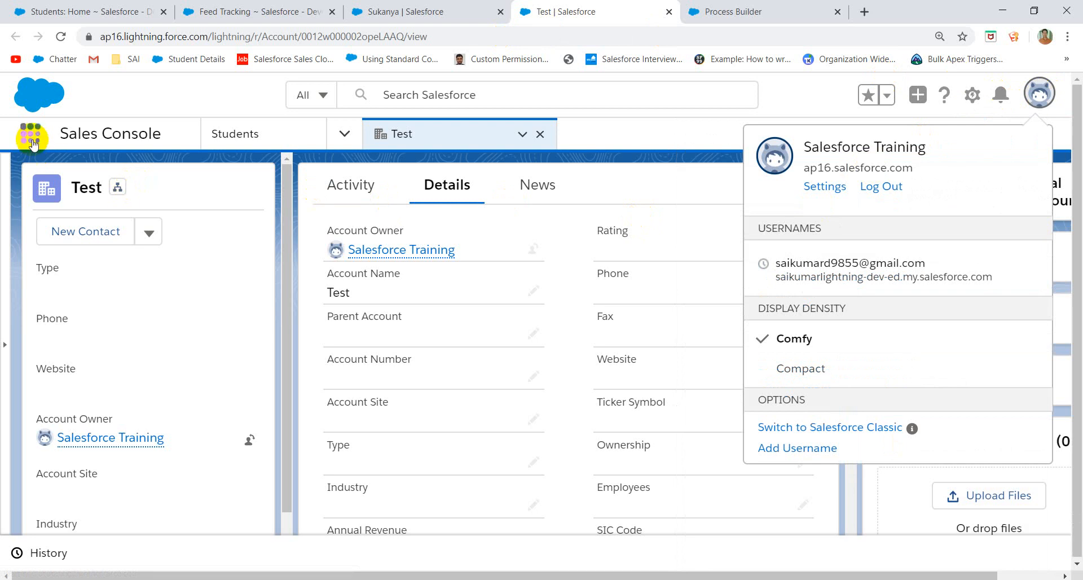
pyautogui.click(345, 134)
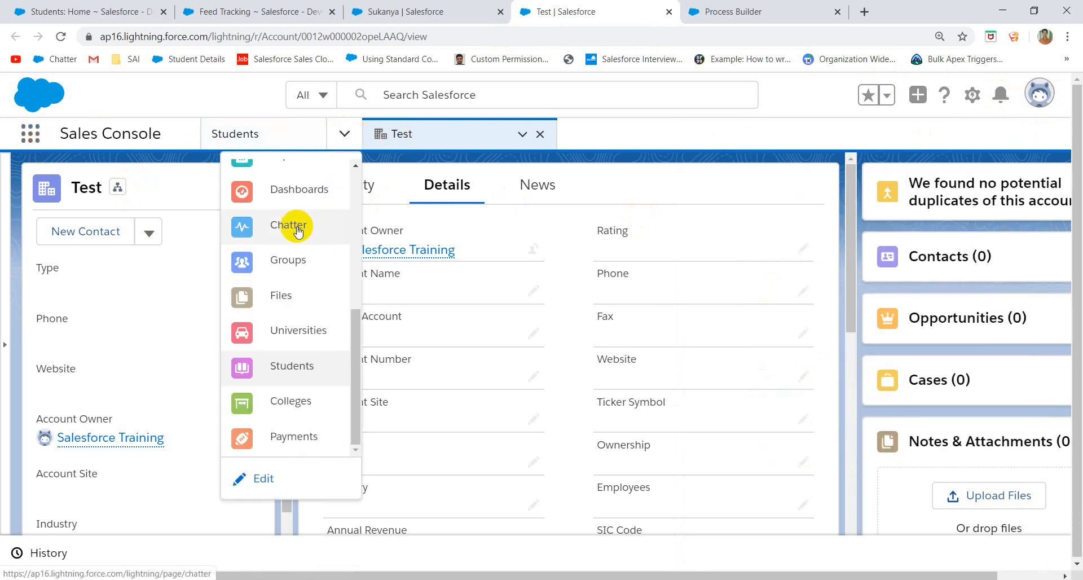
pyautogui.scroll(5, 290, 223)
pyautogui.click(271, 178)
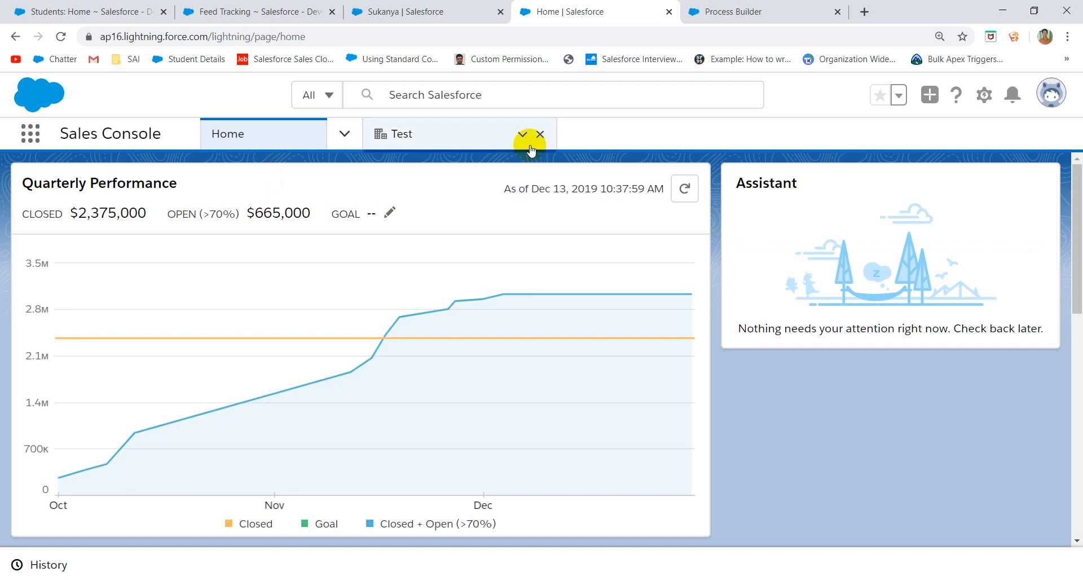
pyautogui.click(540, 134)
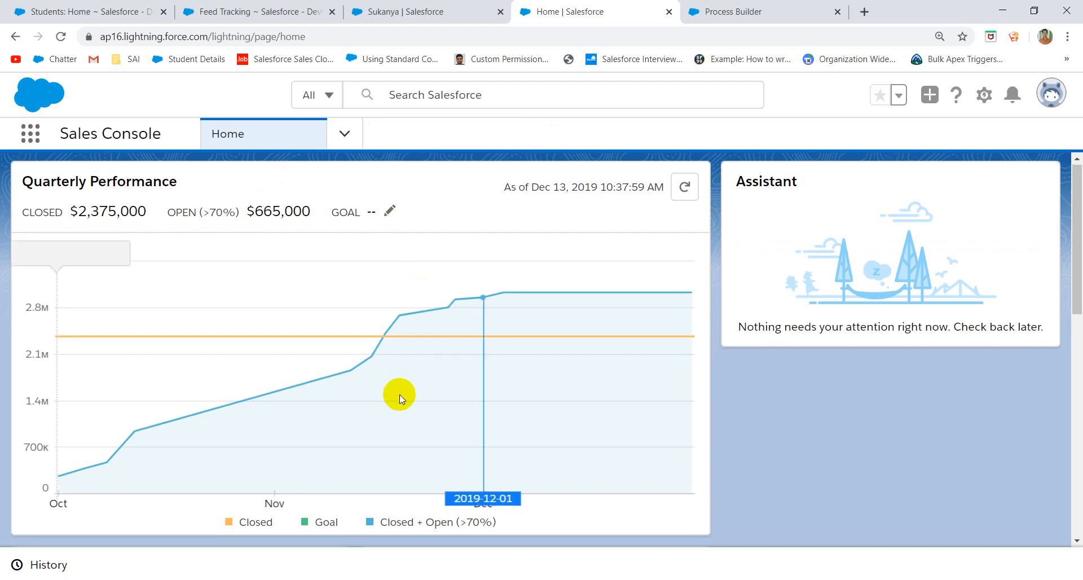
pyautogui.scroll(-9, 399, 394)
pyautogui.scroll(-1, 399, 394)
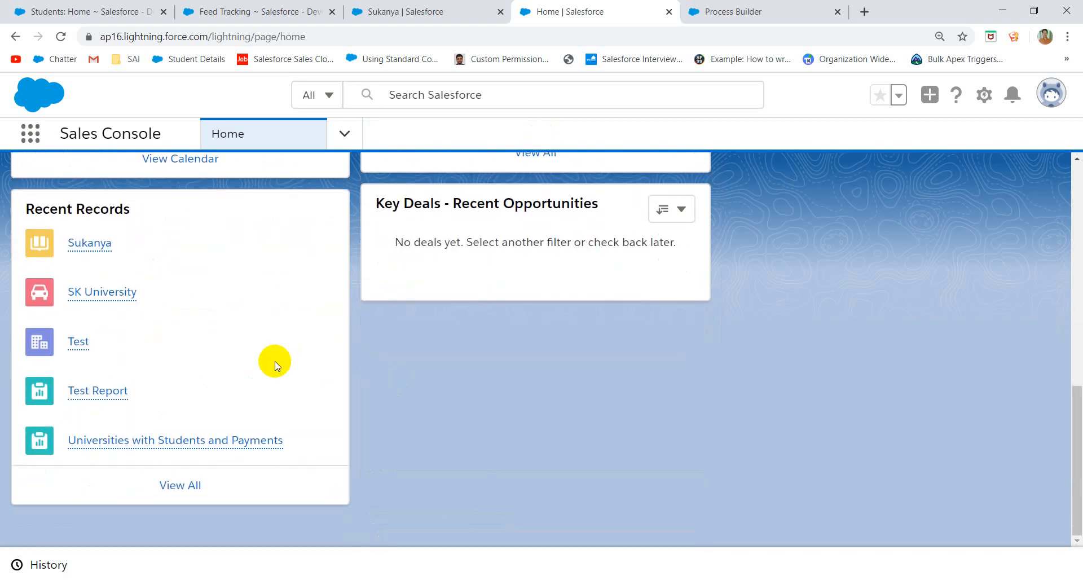
pyautogui.scroll(10, 275, 367)
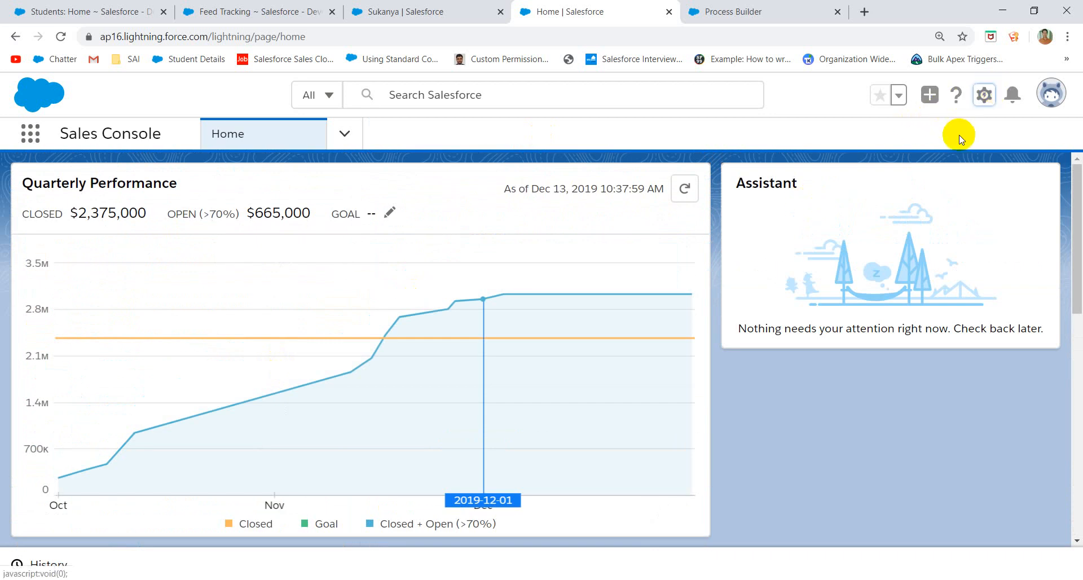
# Step: Edit the Home page in Lightning App Builder and add a Chatter Feed component below the Assistant
pyautogui.click(984, 97)
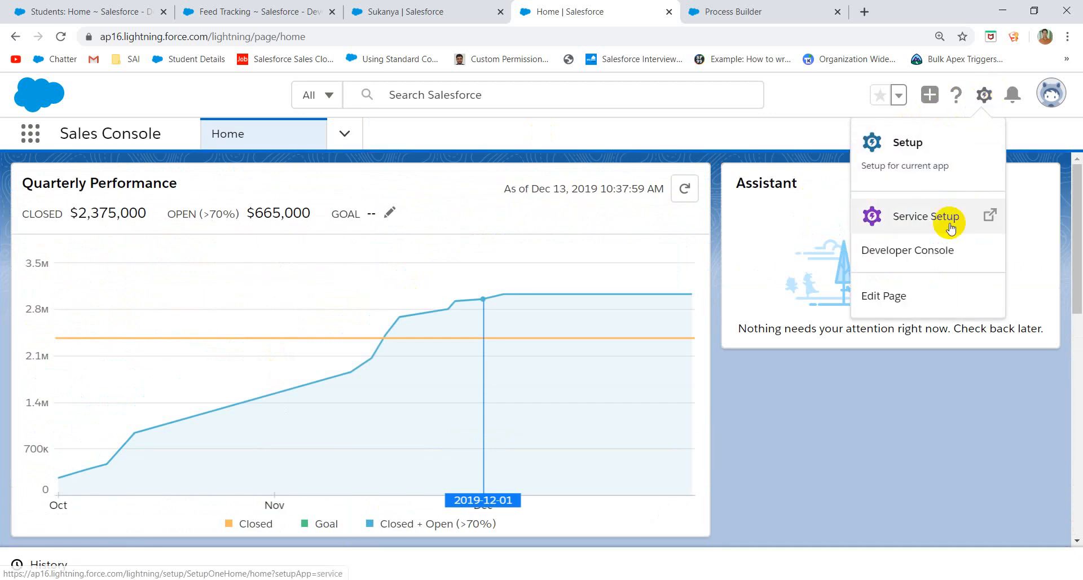
pyautogui.click(892, 294)
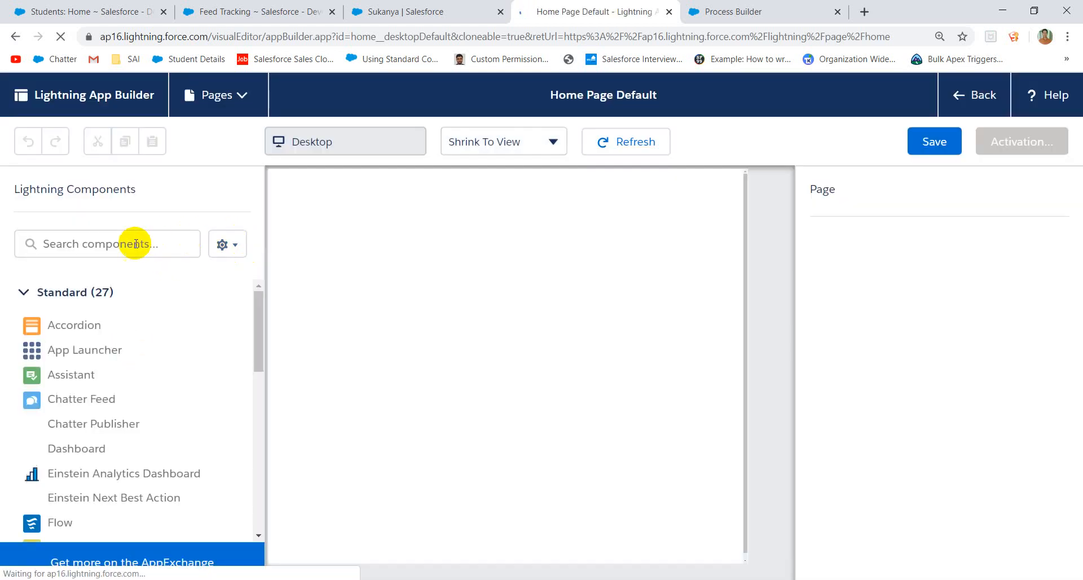
pyautogui.click(133, 243)
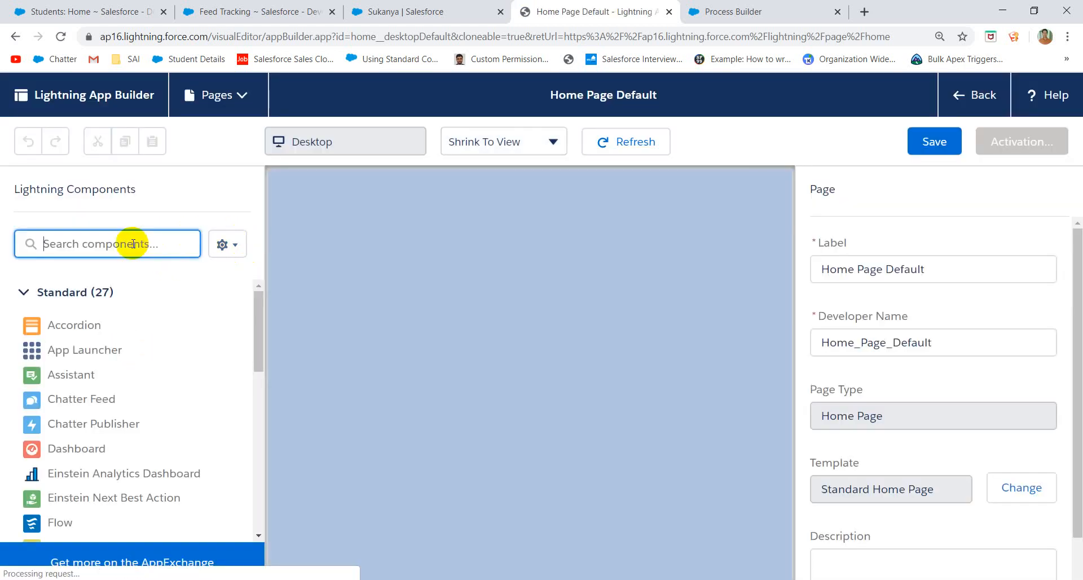
pyautogui.write('chatter')
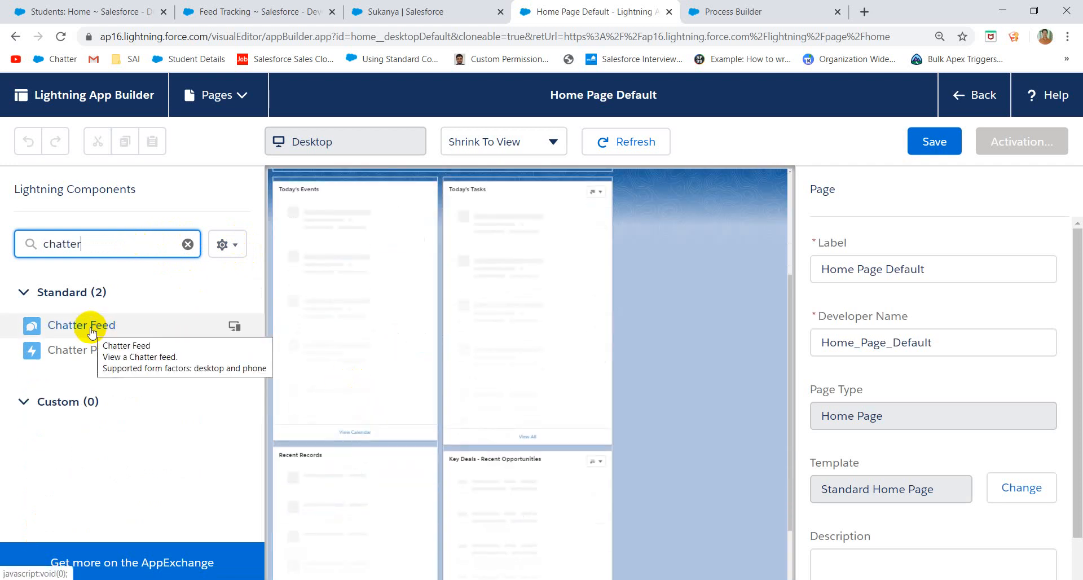
pyautogui.click(670, 348)
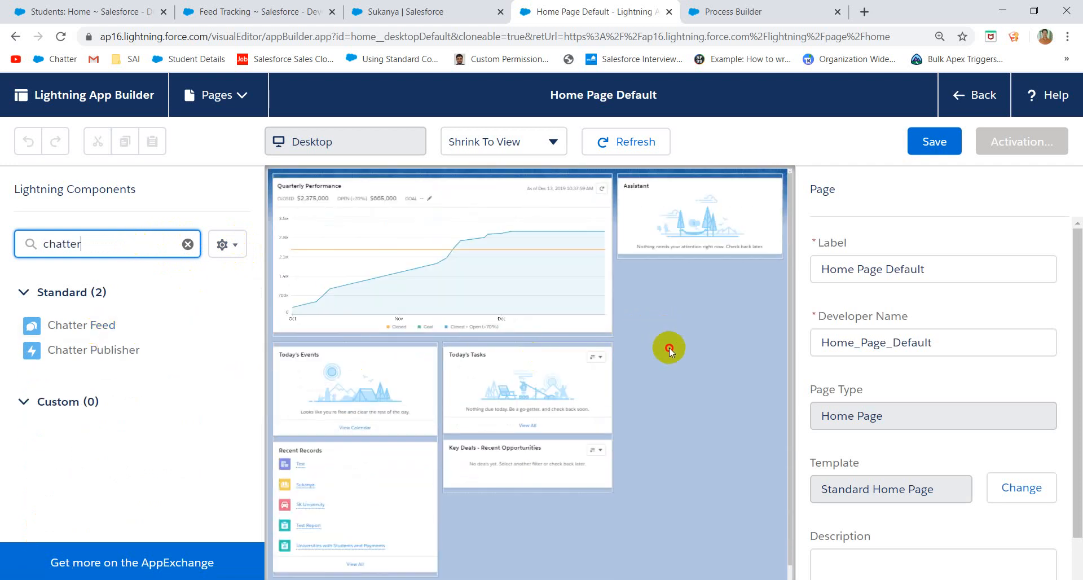
pyautogui.moveTo(164, 337); pyautogui.dragTo(671, 240)
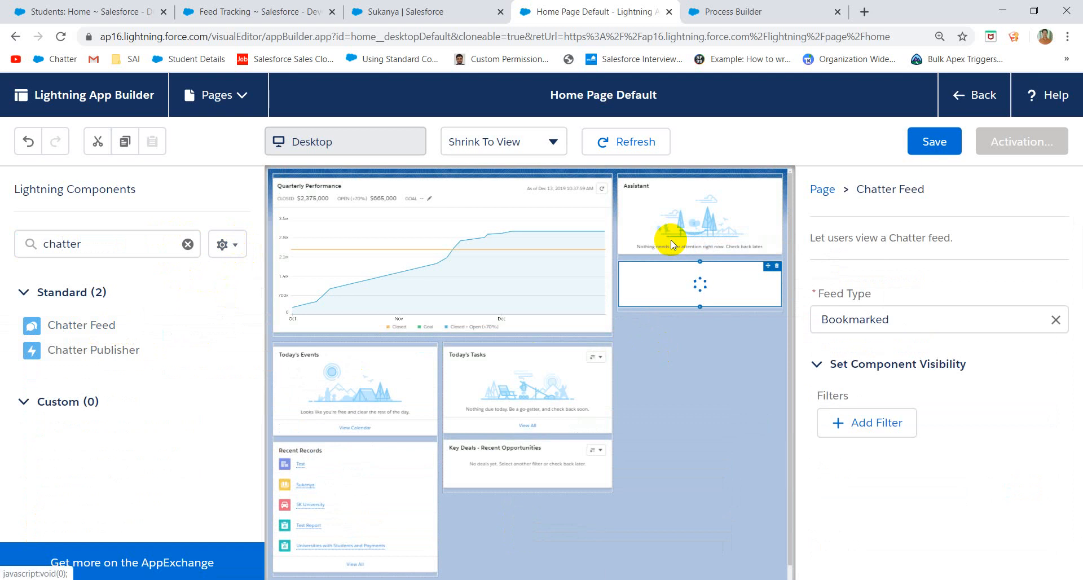
# Step: Set the Chatter Feed component's feed type to To Me, discarding the blank visibility filter
pyautogui.click(973, 322)
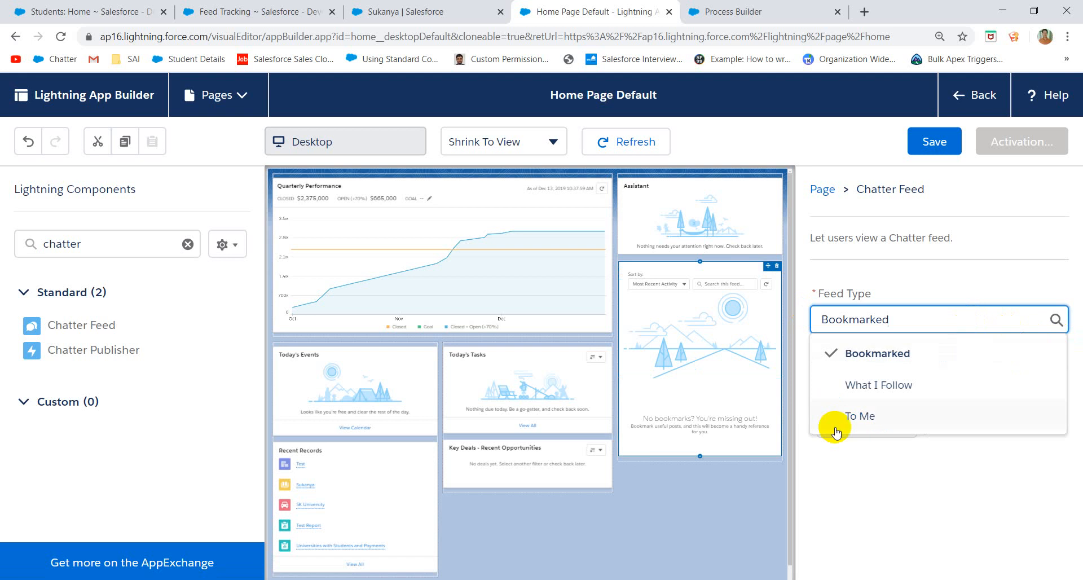
pyautogui.click(859, 416)
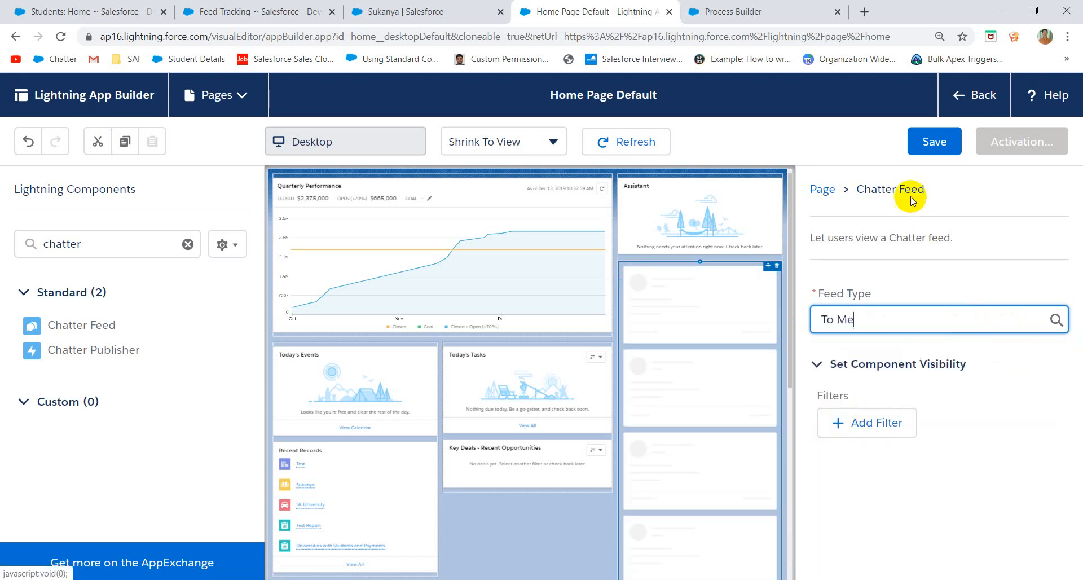
pyautogui.click(858, 411)
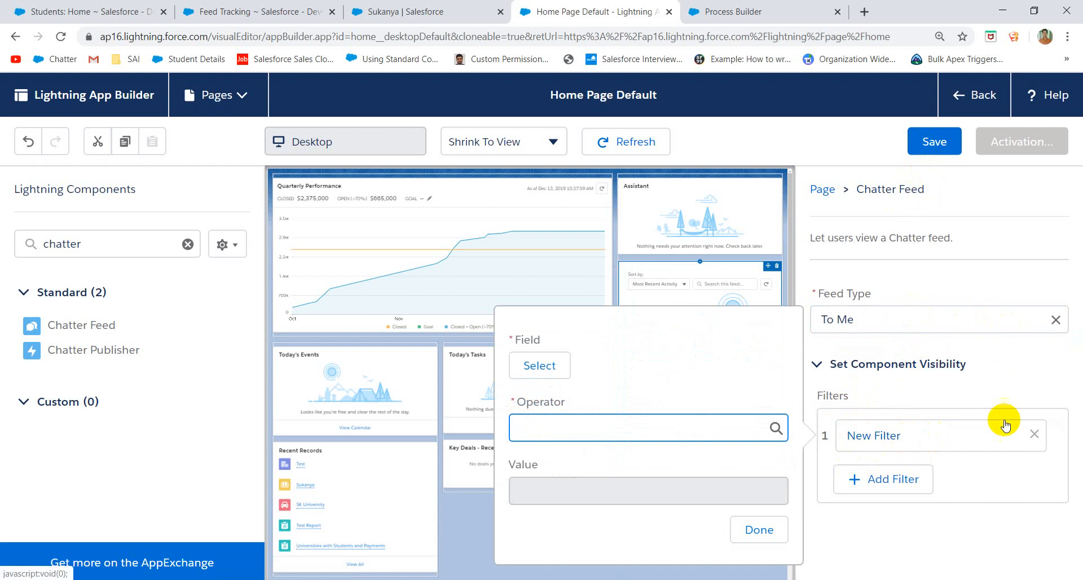
pyautogui.click(1034, 434)
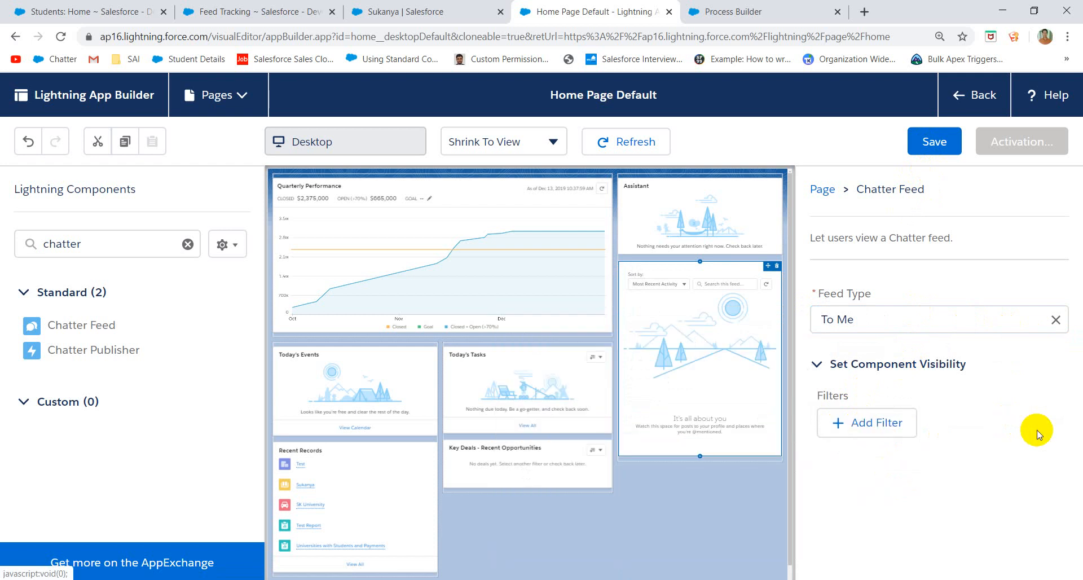
# Step: Save the Home Page Default page, activate it as the org default, and return to the Home page
pyautogui.click(931, 141)
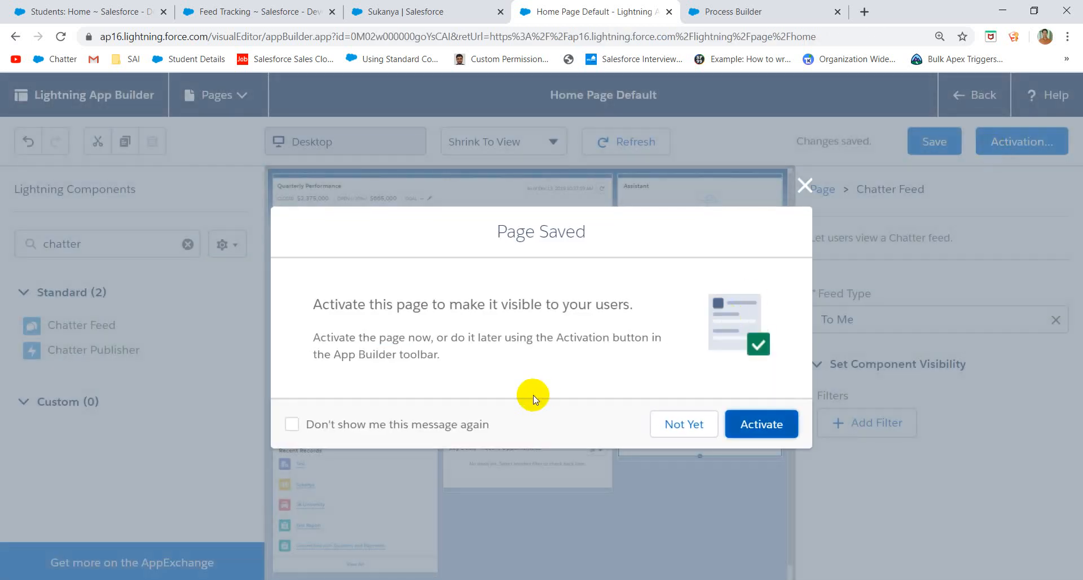
pyautogui.click(761, 425)
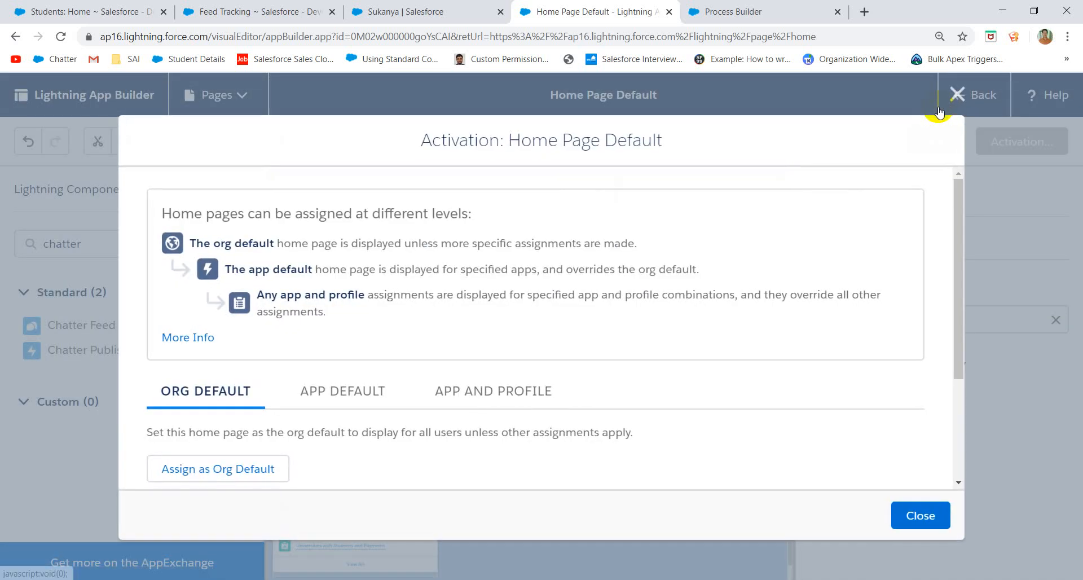
pyautogui.click(242, 466)
pyautogui.click(923, 516)
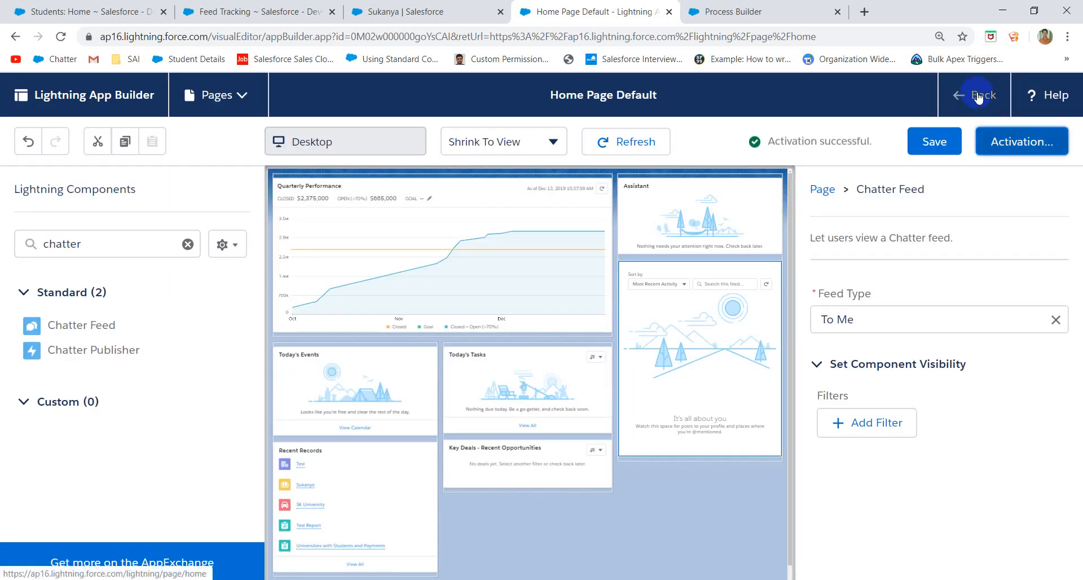
pyautogui.click(979, 97)
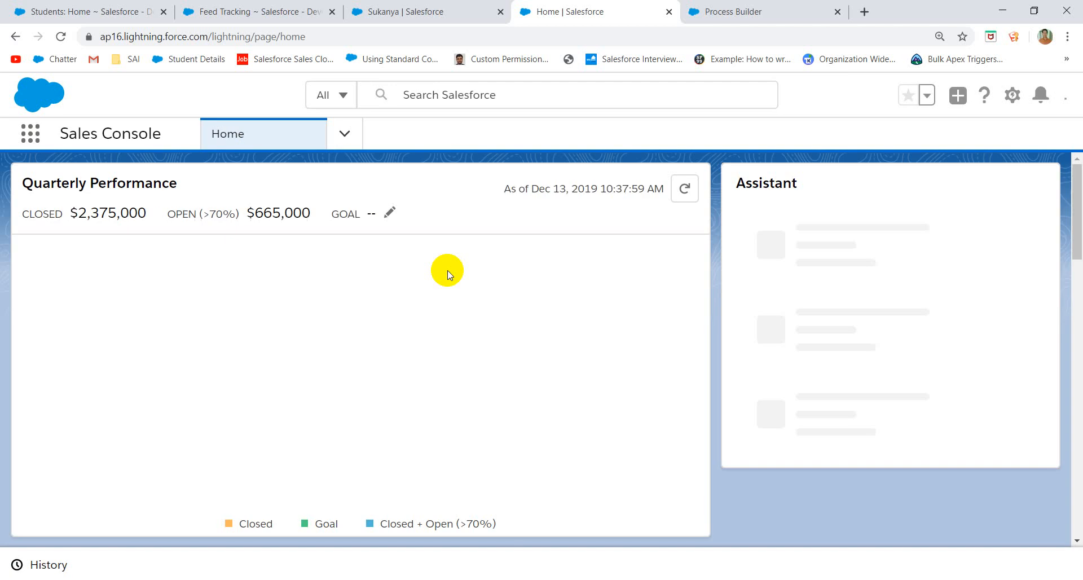
# Step: Examine the Chatter feed on the Home page for the process's post, sorting the feed by Latest Posts
pyautogui.scroll(-10, 886, 388)
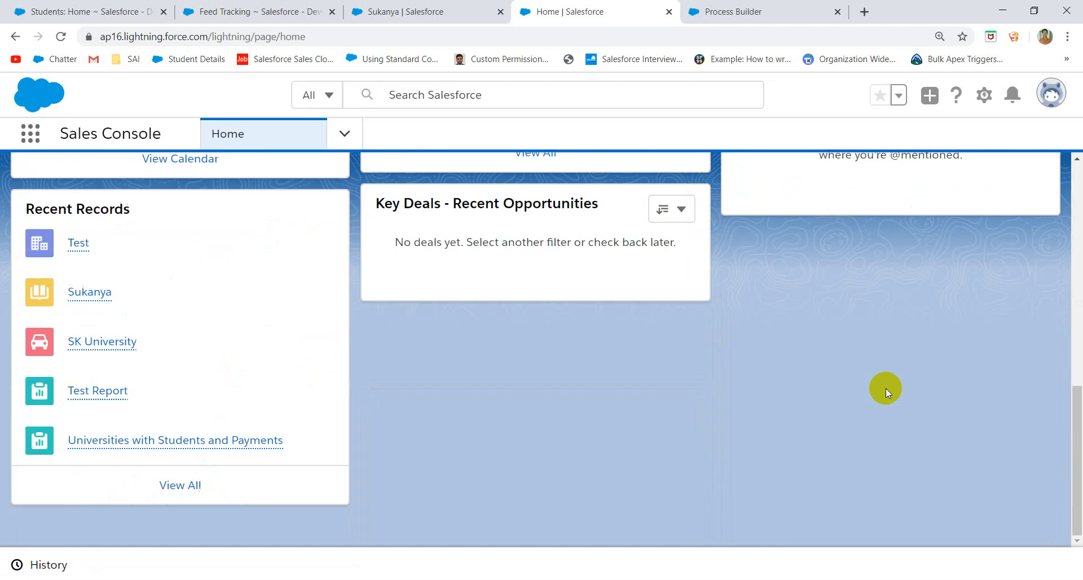
pyautogui.scroll(10, 885, 389)
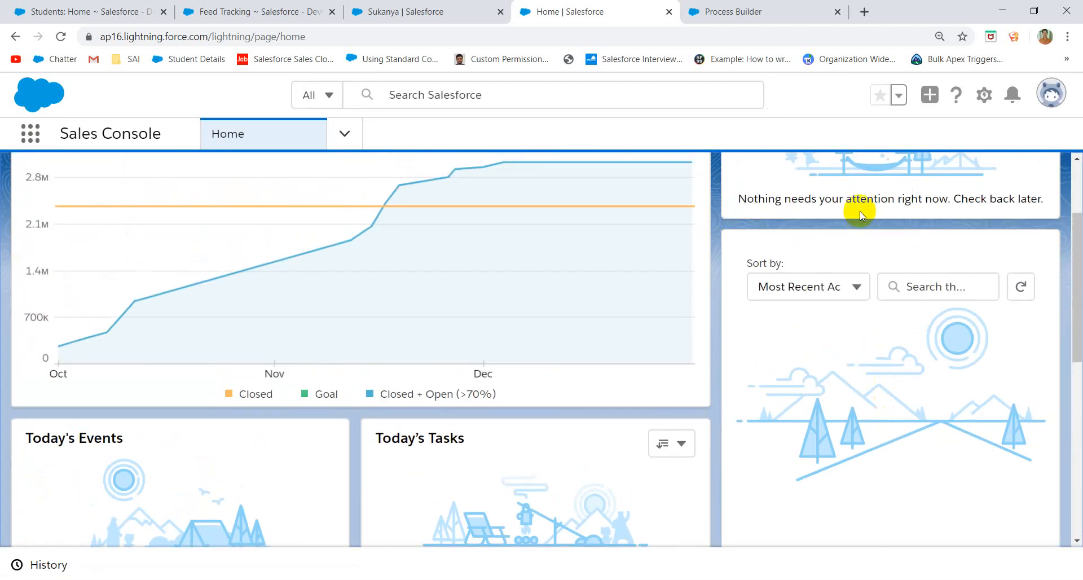
pyautogui.scroll(2, 851, 254)
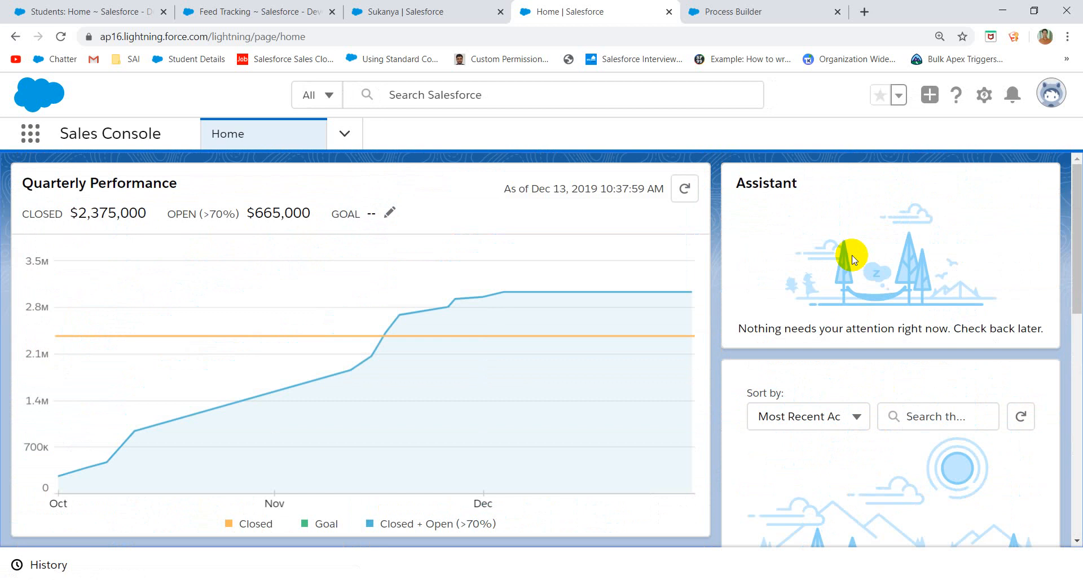
pyautogui.scroll(-10, 852, 260)
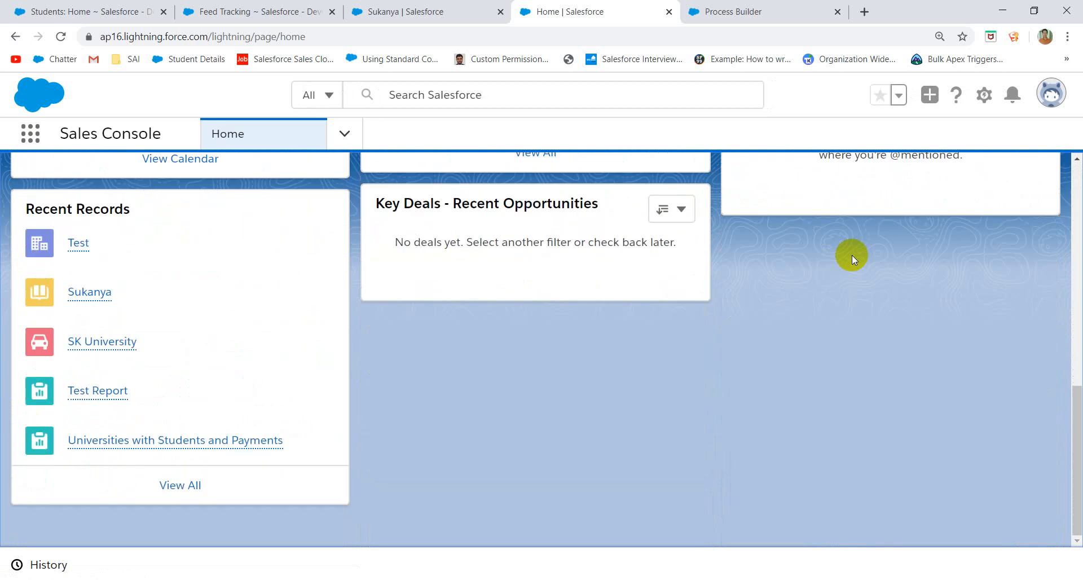
pyautogui.scroll(10, 852, 255)
pyautogui.scroll(-3, 876, 373)
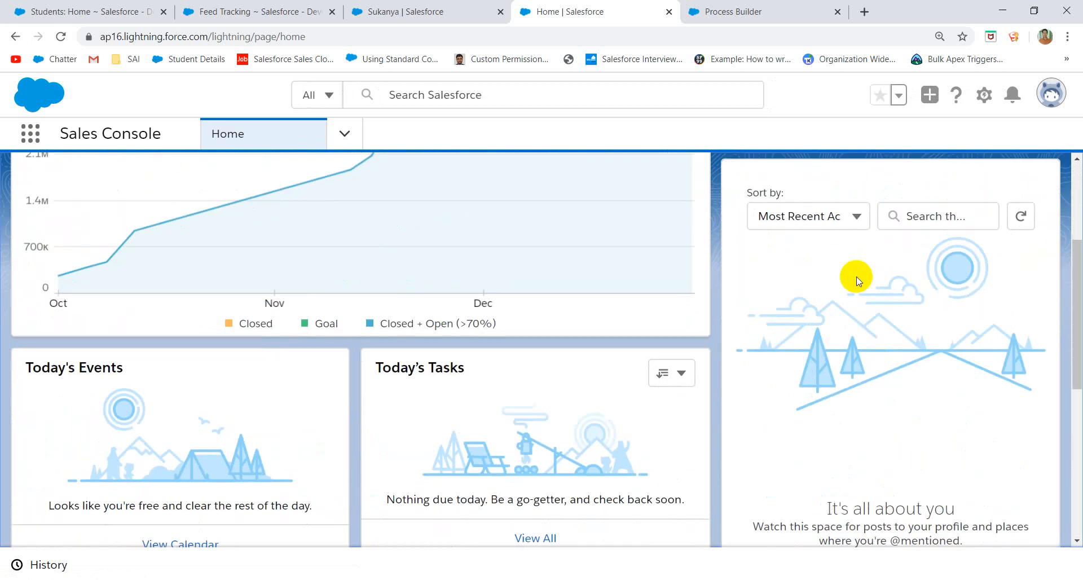
pyautogui.click(856, 217)
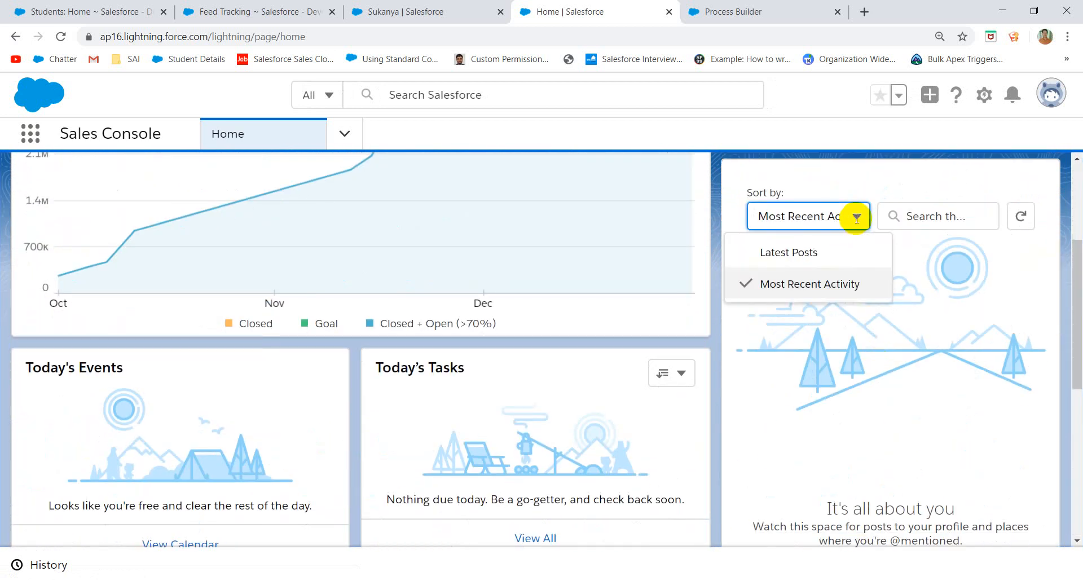
pyautogui.click(807, 248)
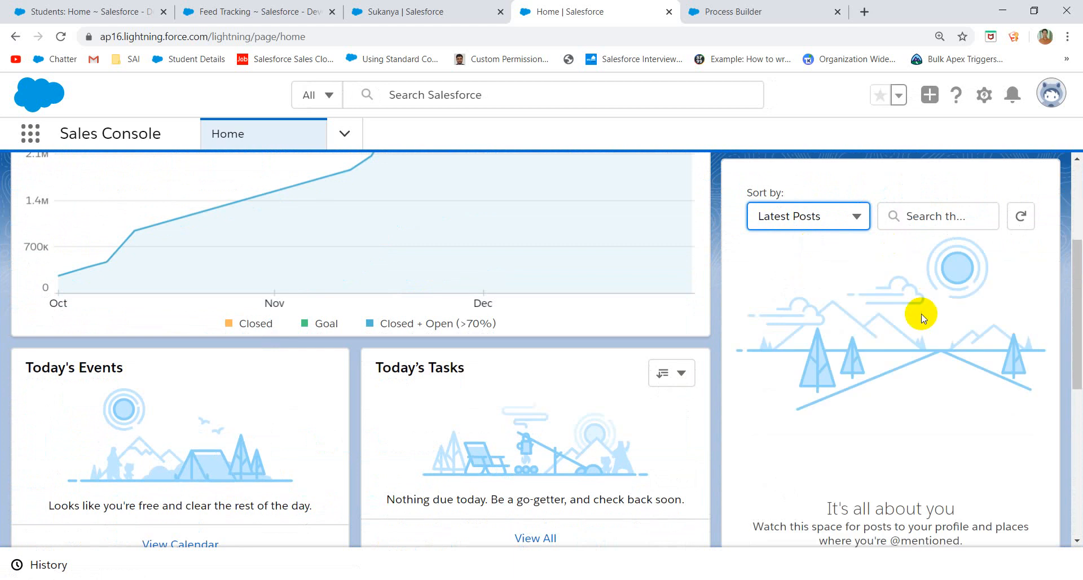
pyautogui.click(948, 216)
pyautogui.scroll(-5, 912, 189)
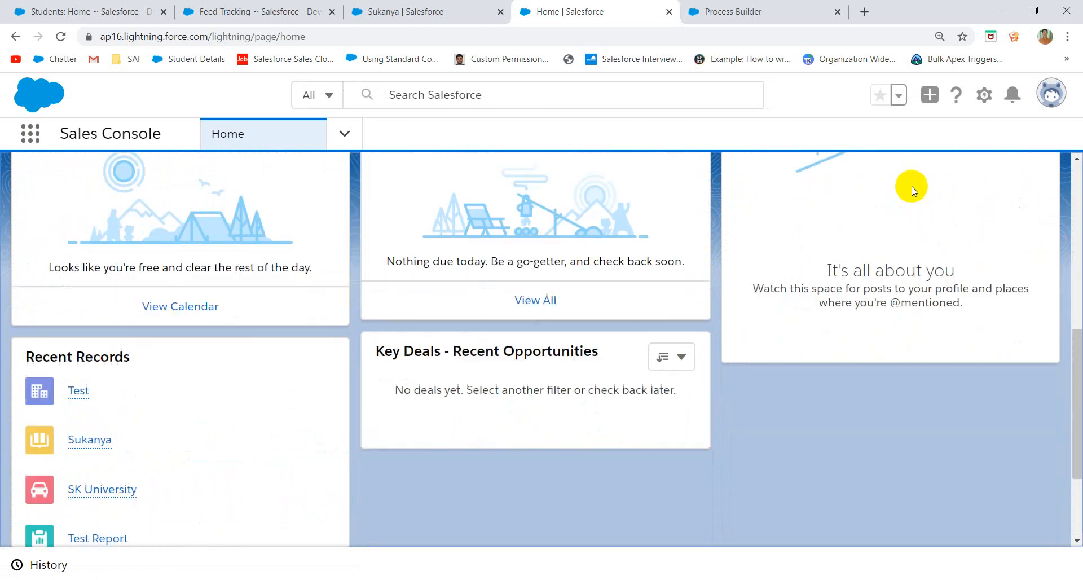
# Step: Switch to Salesforce Classic to check the process's Chatter post on the Home feed, then return to Lightning Experience
pyautogui.scroll(10, 907, 187)
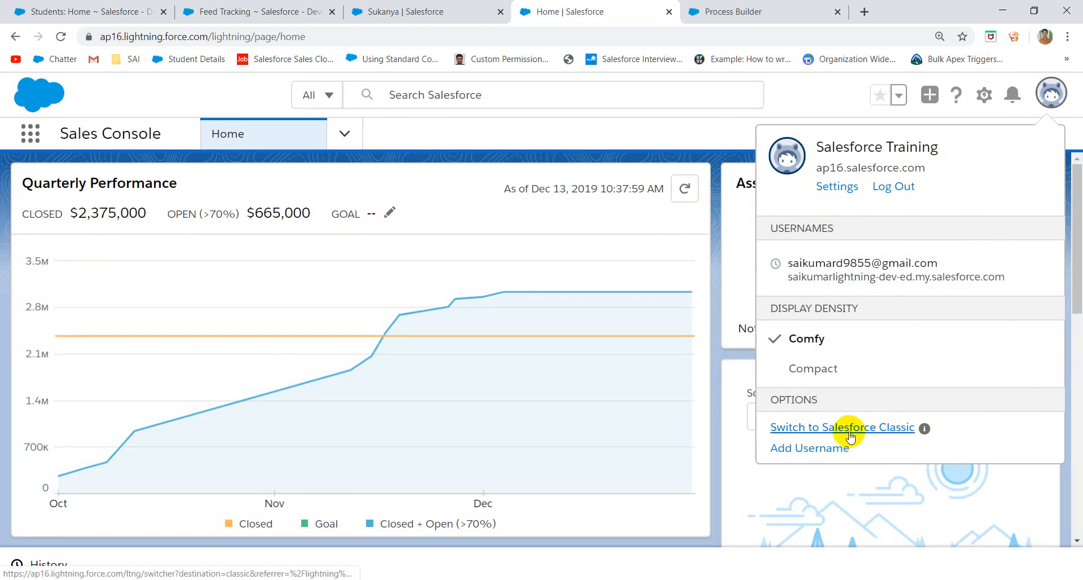
pyautogui.click(849, 433)
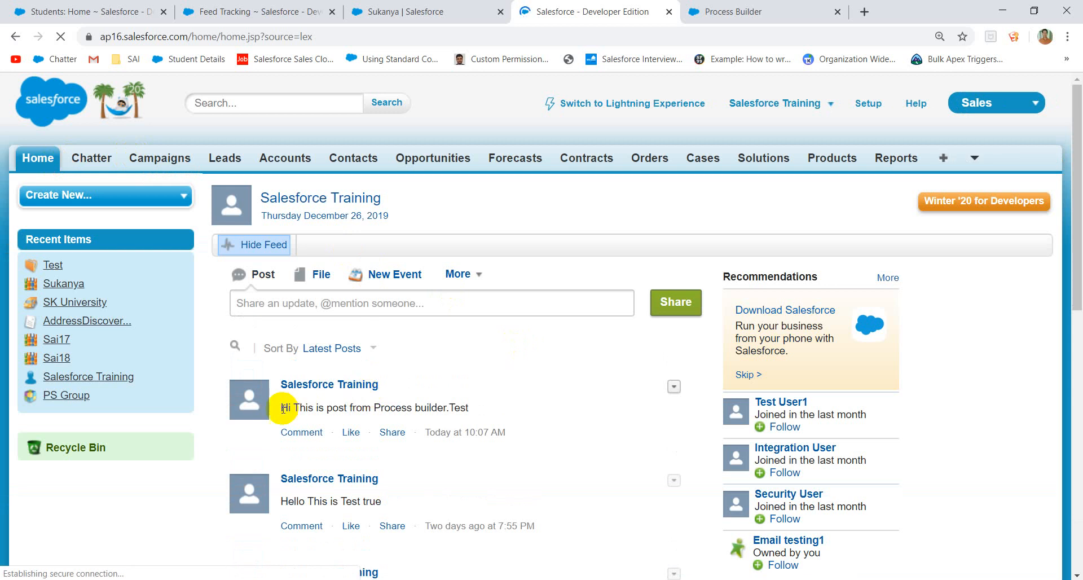
pyautogui.moveTo(349, 410); pyautogui.dragTo(528, 415)
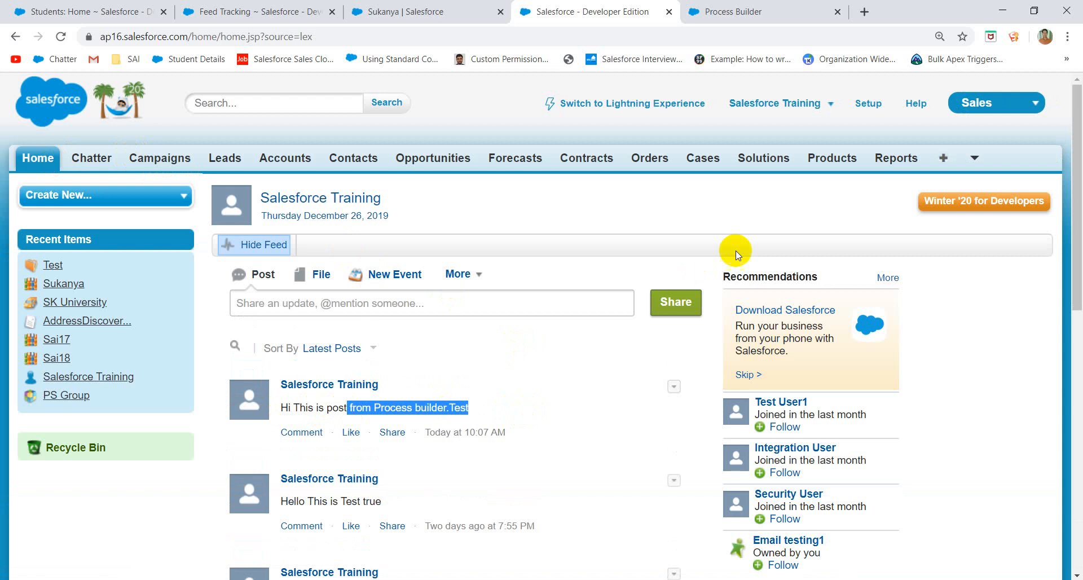
pyautogui.click(607, 105)
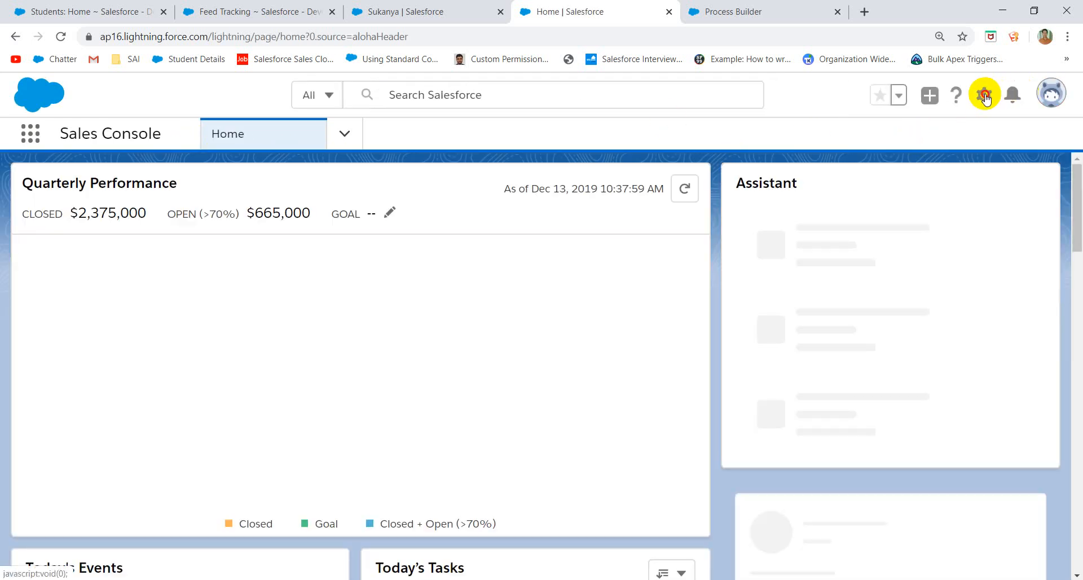
# Step: Edit the Home page in Lightning App Builder, search the components for "cha", and select the page's existing Chatter Feed component
pyautogui.click(983, 94)
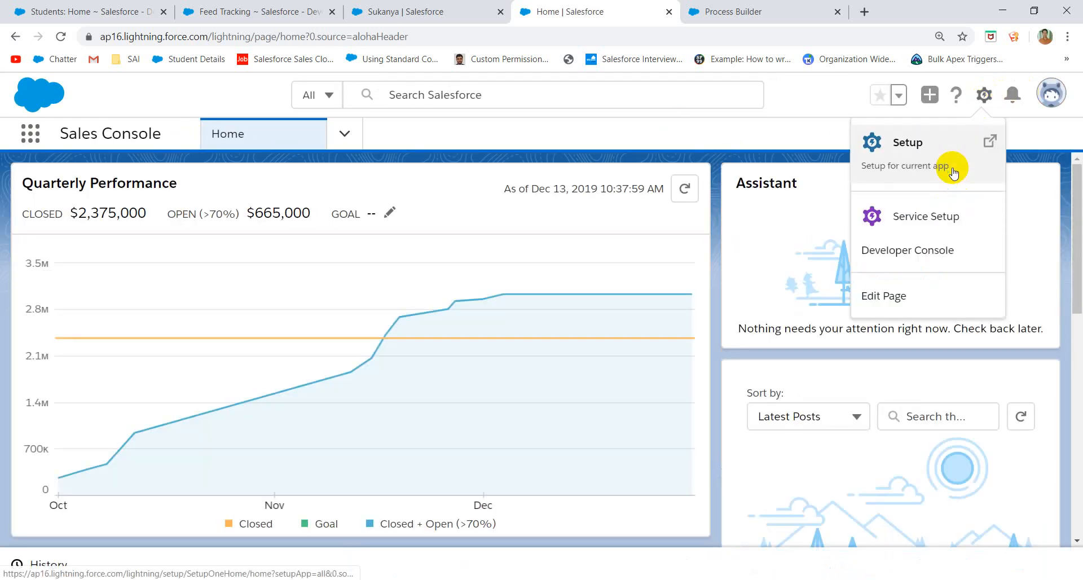
pyautogui.click(889, 297)
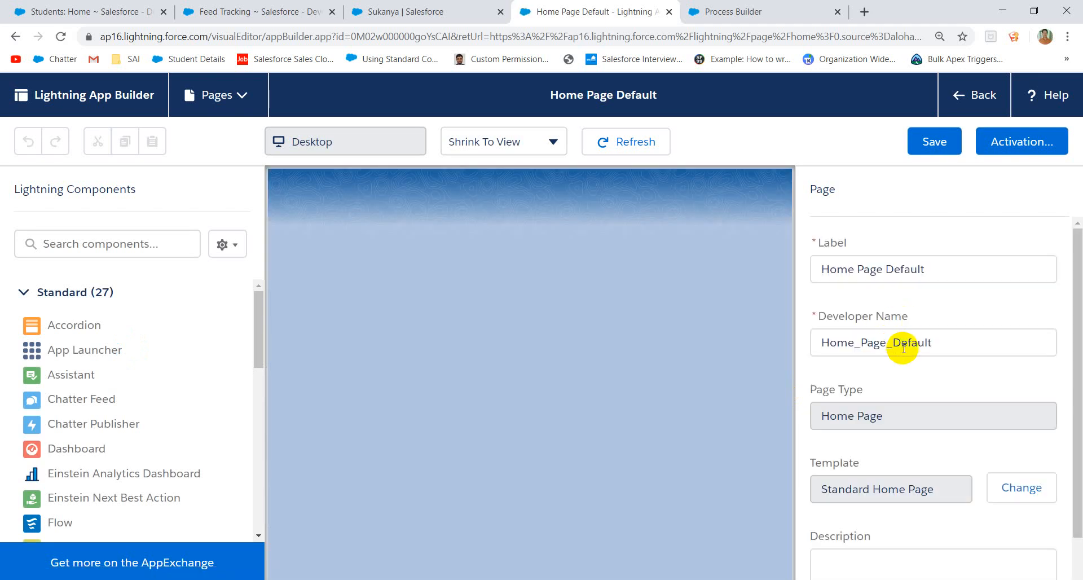
pyautogui.scroll(-1, 903, 344)
pyautogui.scroll(-1, 903, 349)
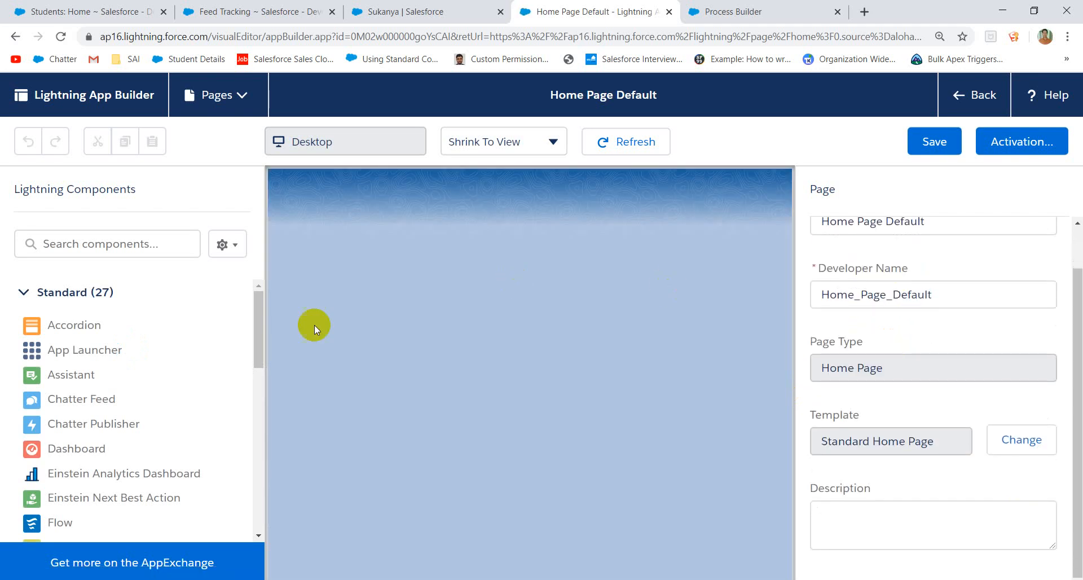
pyautogui.click(117, 244)
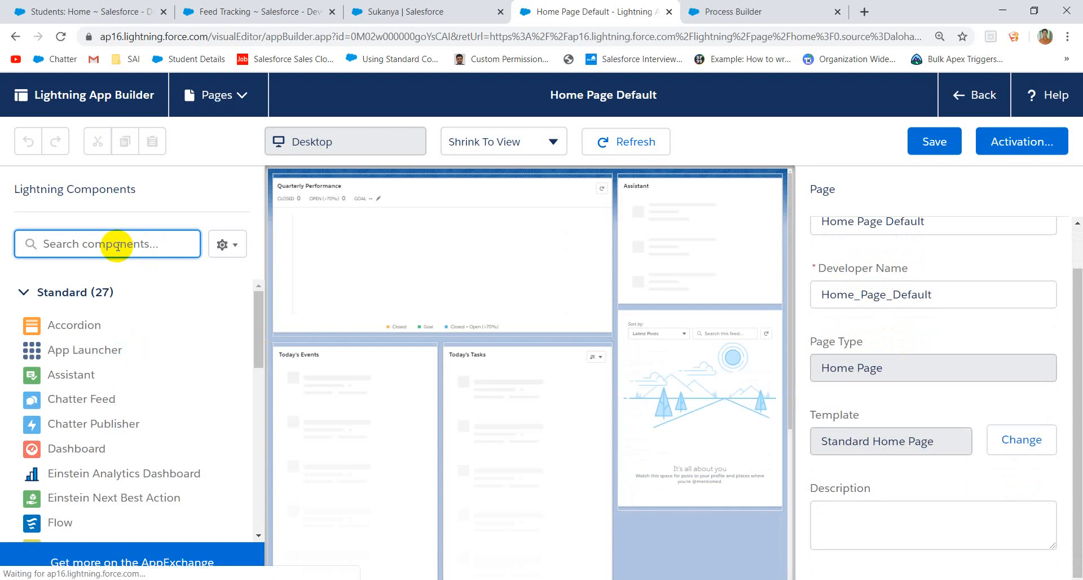
pyautogui.write('cha')
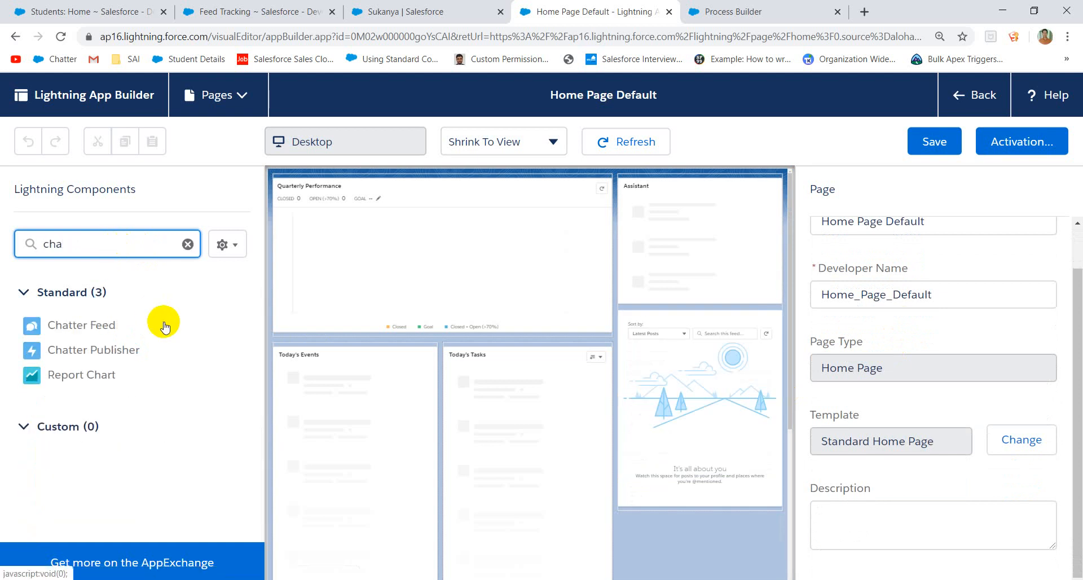
pyautogui.moveTo(142, 326); pyautogui.dragTo(689, 326)
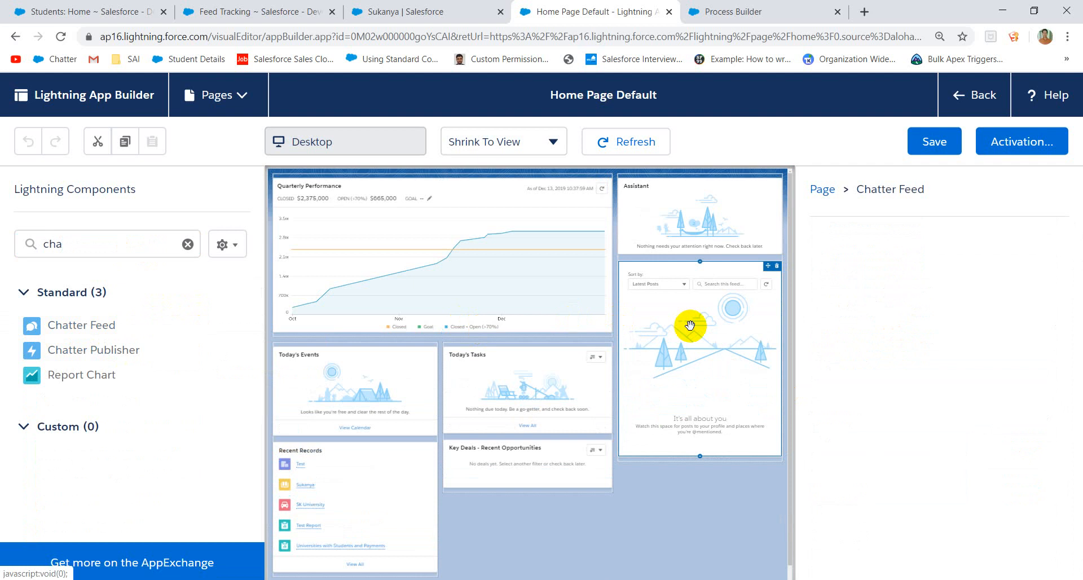
# Step: Try the Bookmarked feed type on the Chatter Feed component, then set it to What I Follow
pyautogui.click(930, 319)
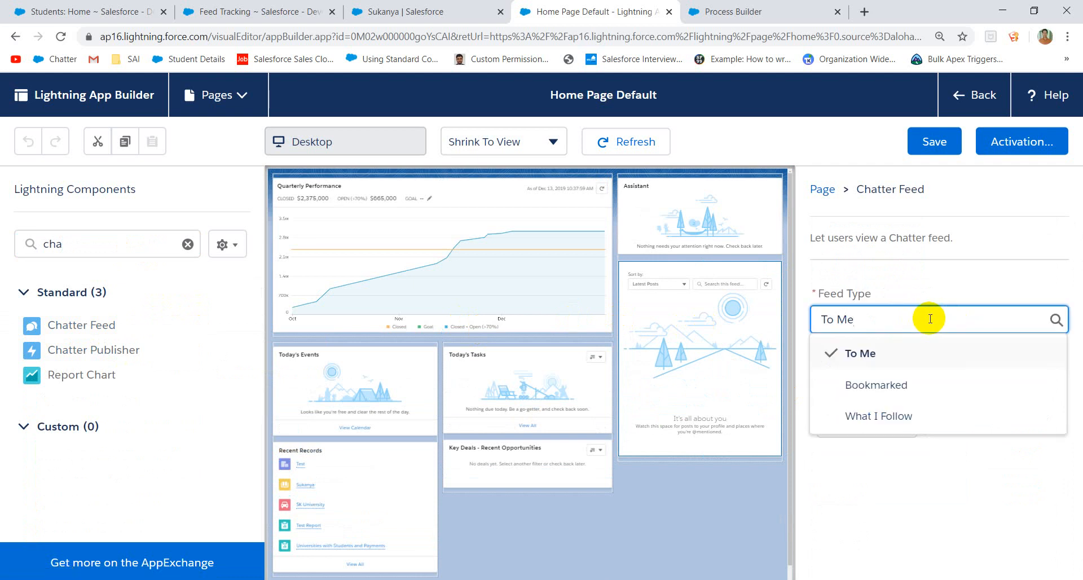
pyautogui.click(894, 384)
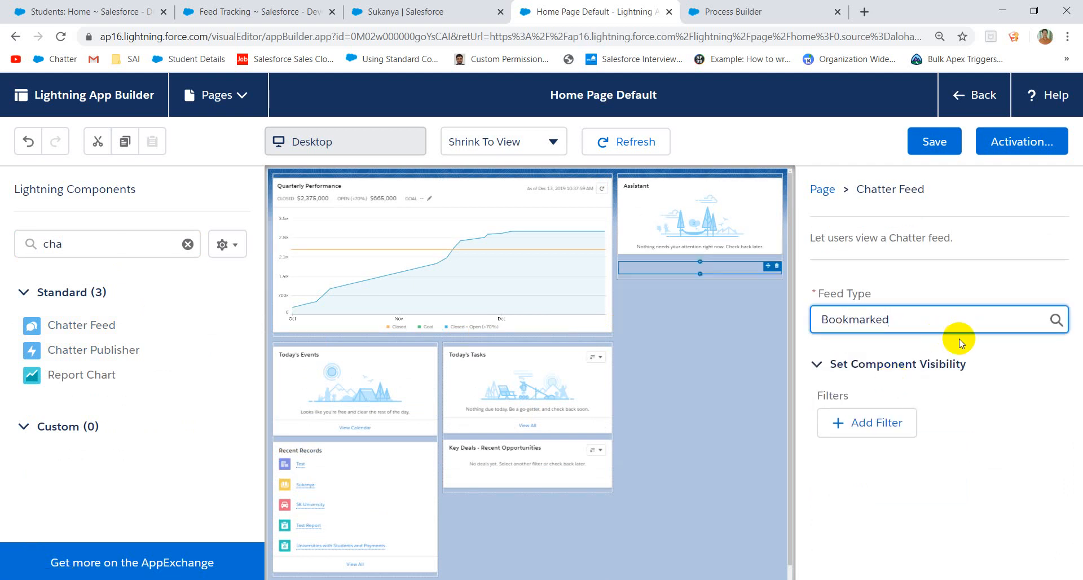
pyautogui.click(969, 315)
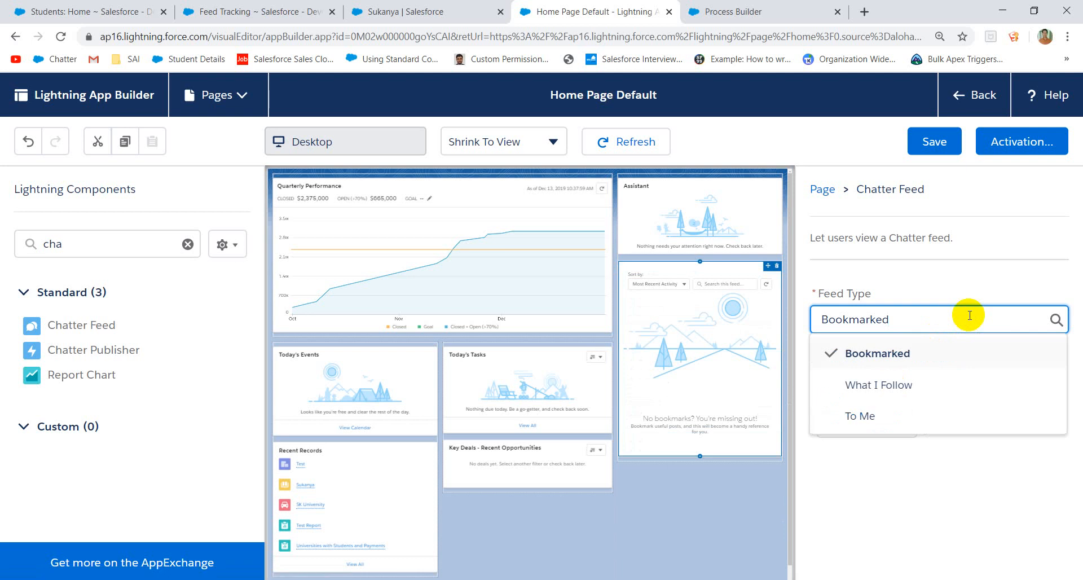
pyautogui.click(869, 386)
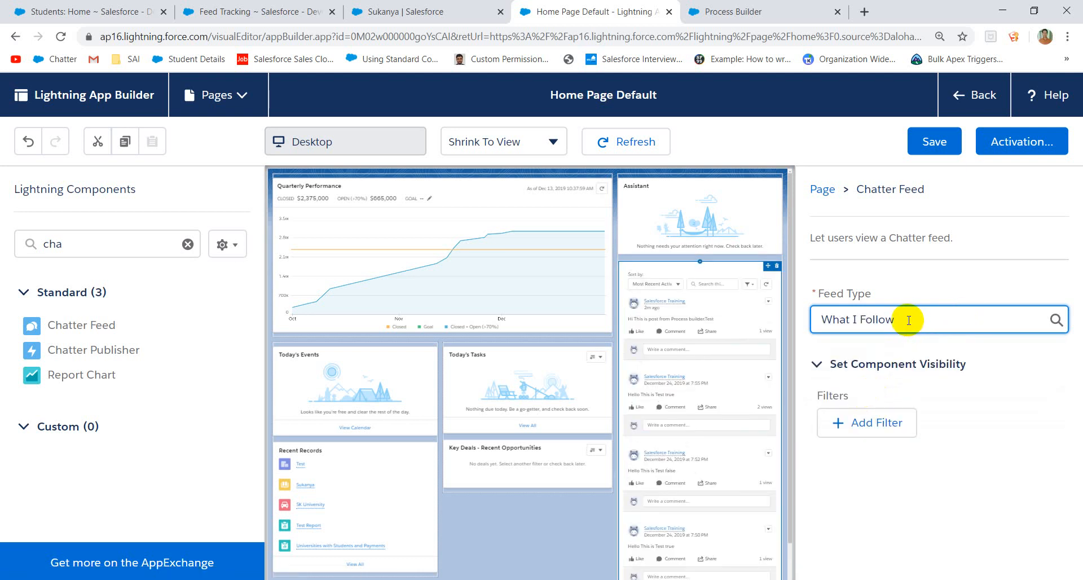
# Step: Save the Home Page Default page, check its org default activation, and return to the Home page
pyautogui.click(932, 145)
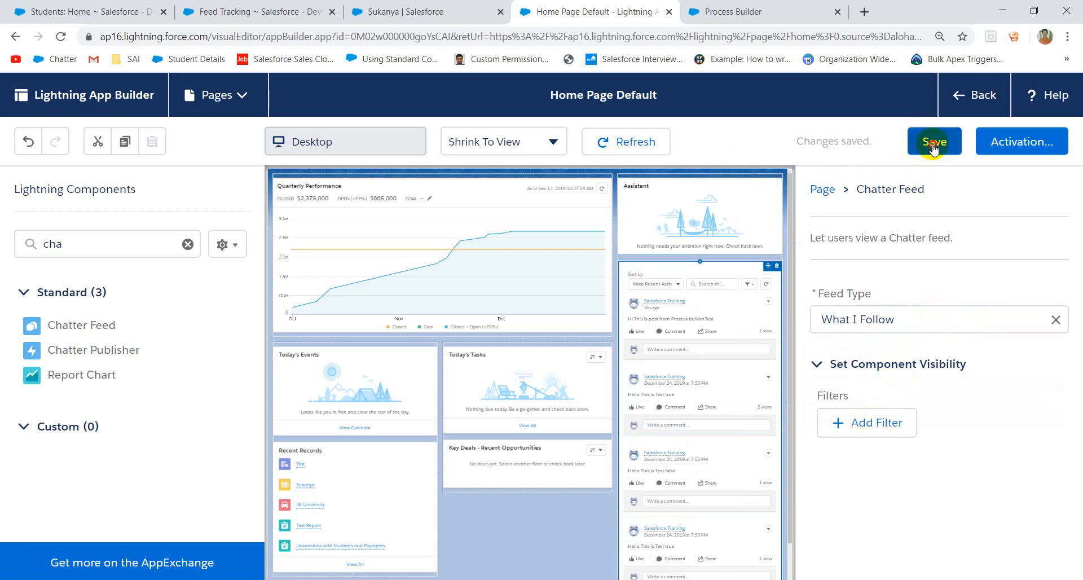
pyautogui.click(1020, 146)
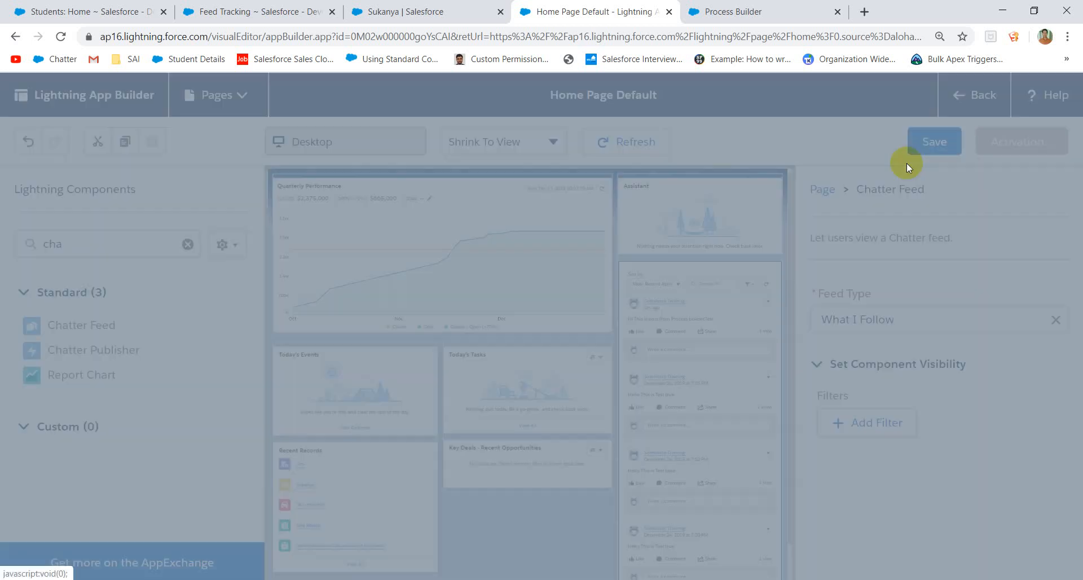
pyautogui.scroll(-3, 578, 402)
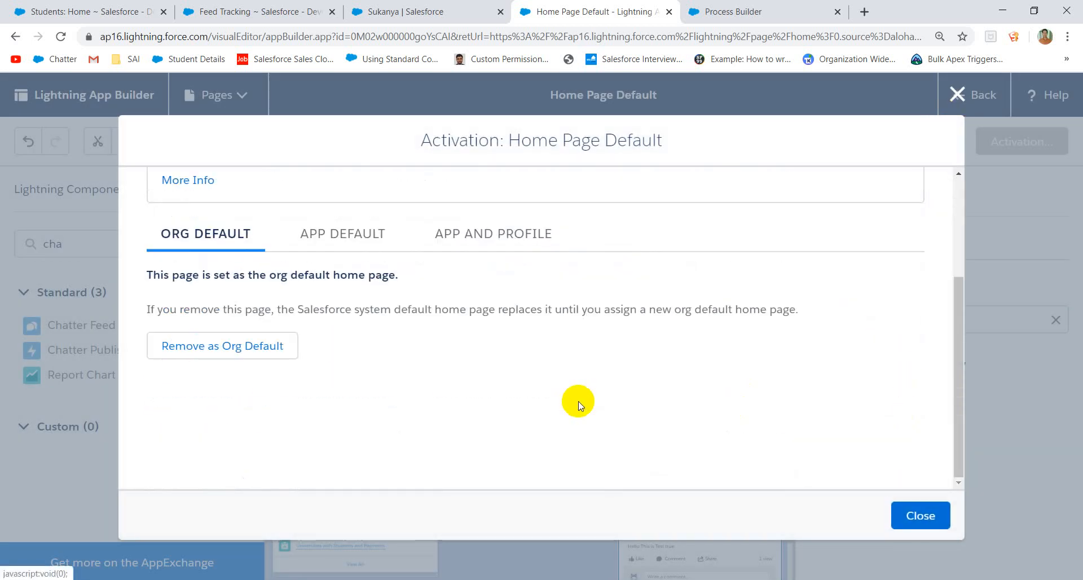
pyautogui.click(905, 516)
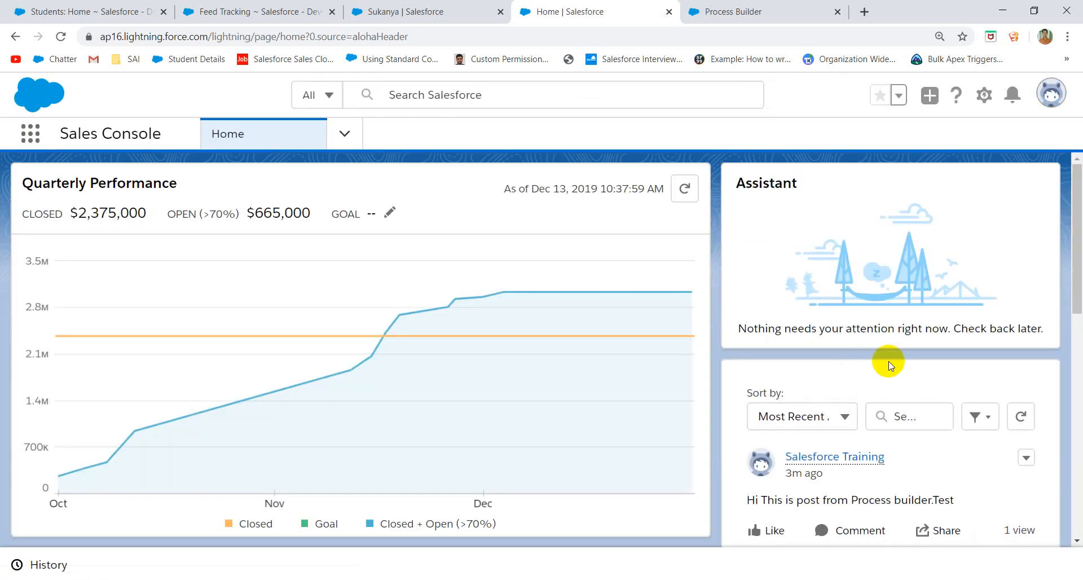
# Step: Examine the Home page's Chatter feed for the post created by the process
pyautogui.scroll(-10, 889, 362)
pyautogui.scroll(6, 881, 351)
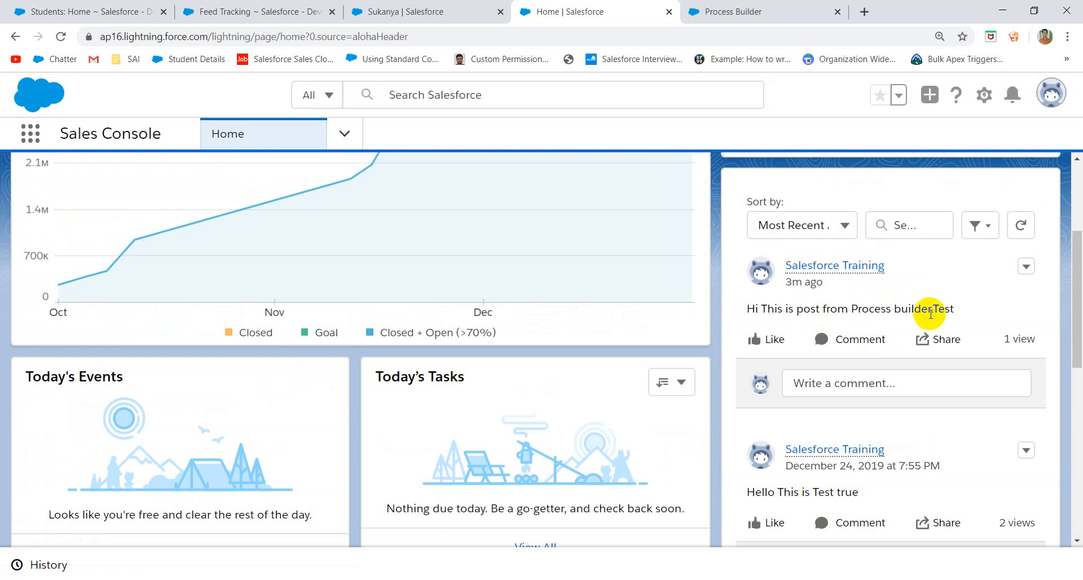
pyautogui.scroll(-10, 931, 314)
pyautogui.scroll(15, 931, 315)
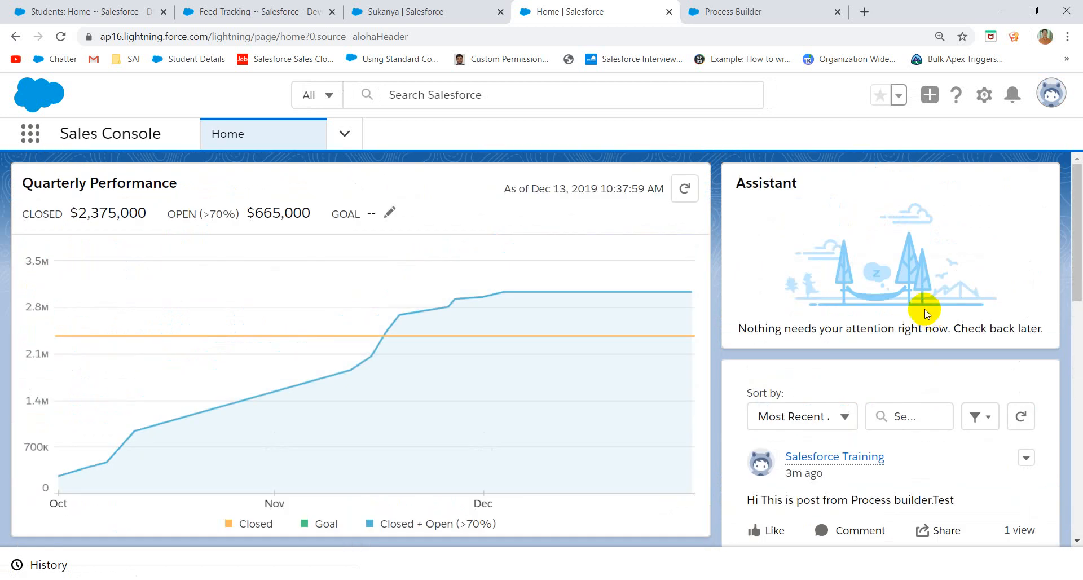
# Step: Leave the Delete Contacts PB process in Process Builder and open Setup home, closing the duplicate Setup tab
pyautogui.click(741, 17)
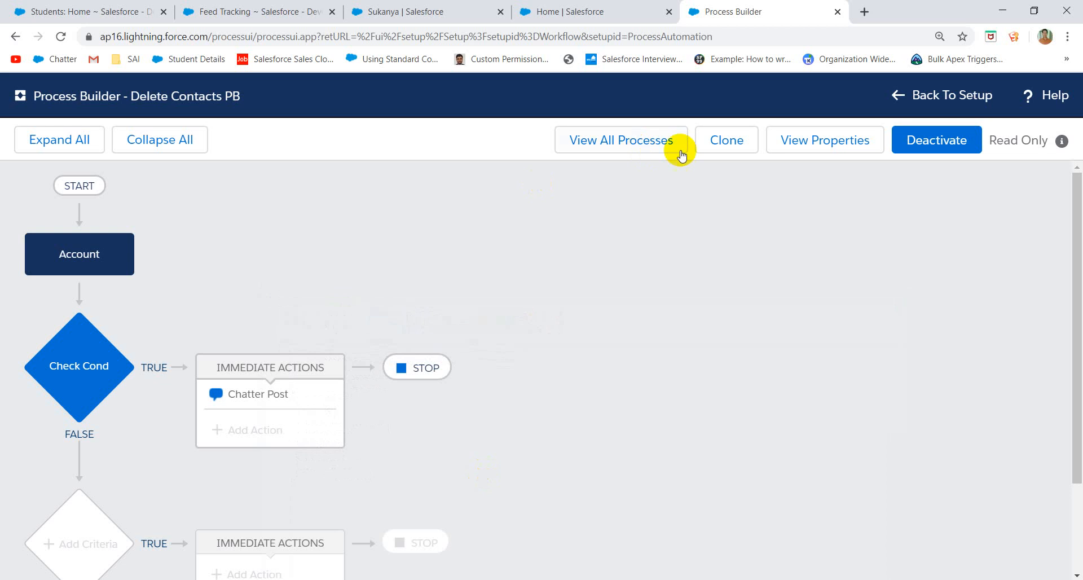
pyautogui.click(952, 97)
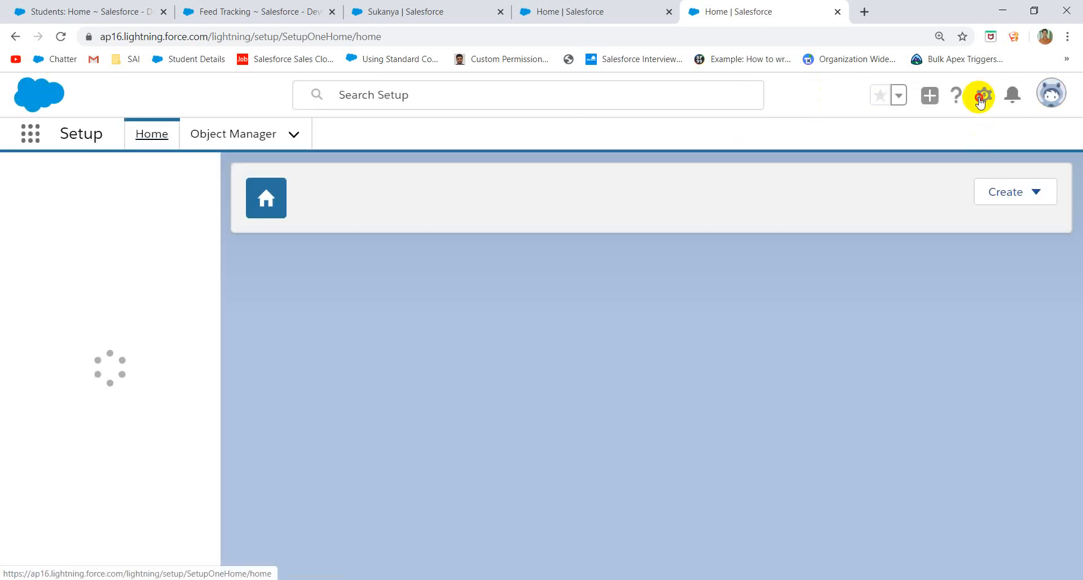
pyautogui.click(982, 101)
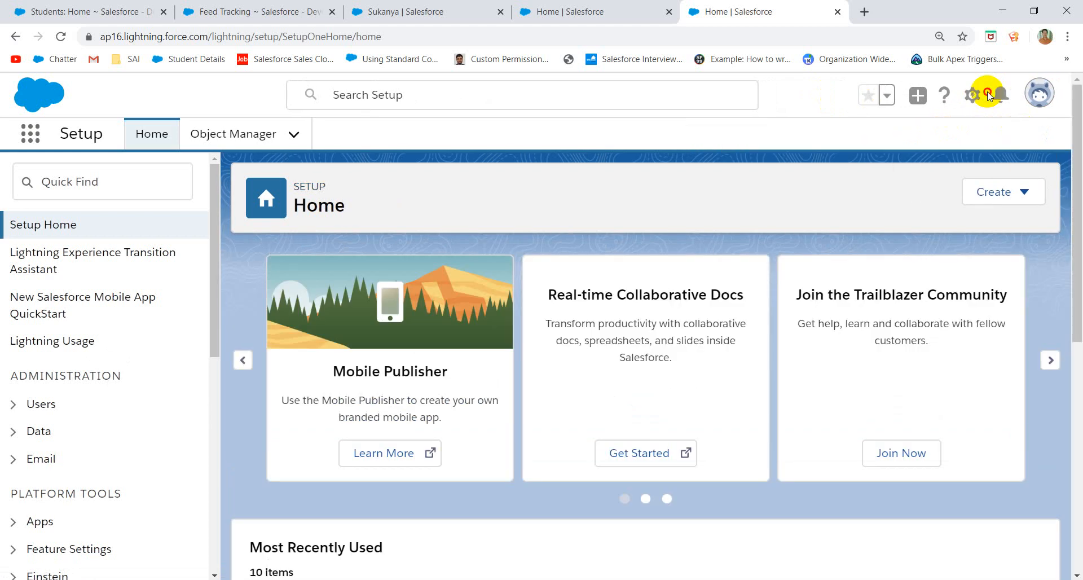
pyautogui.click(971, 96)
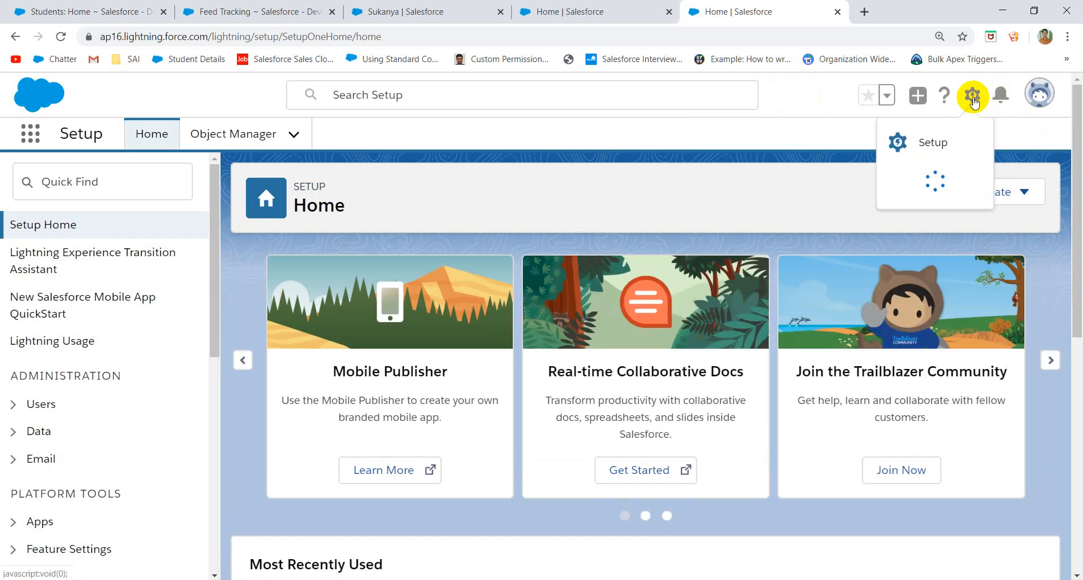
pyautogui.click(932, 141)
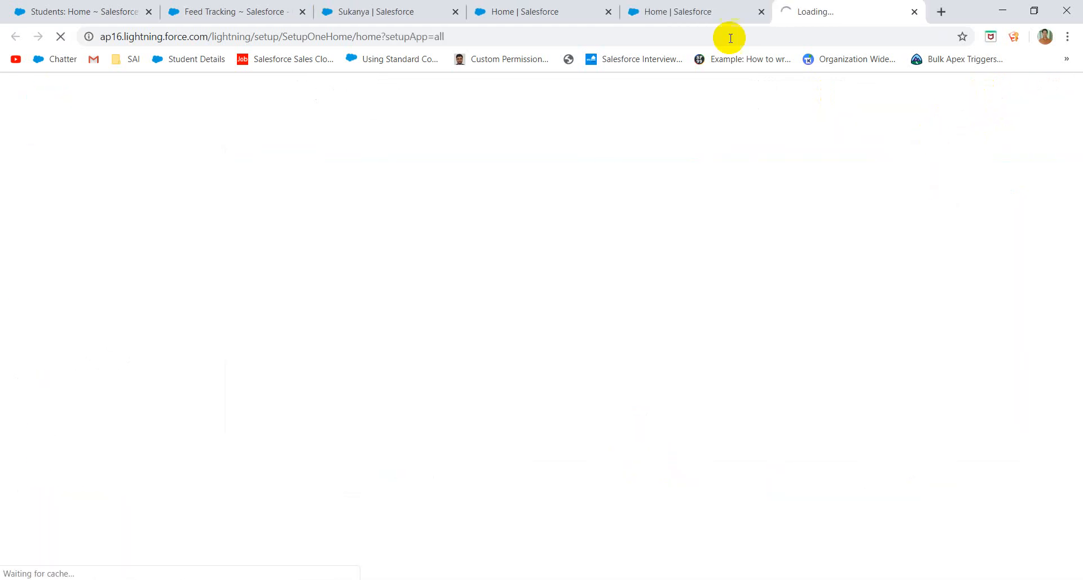
pyautogui.click(762, 16)
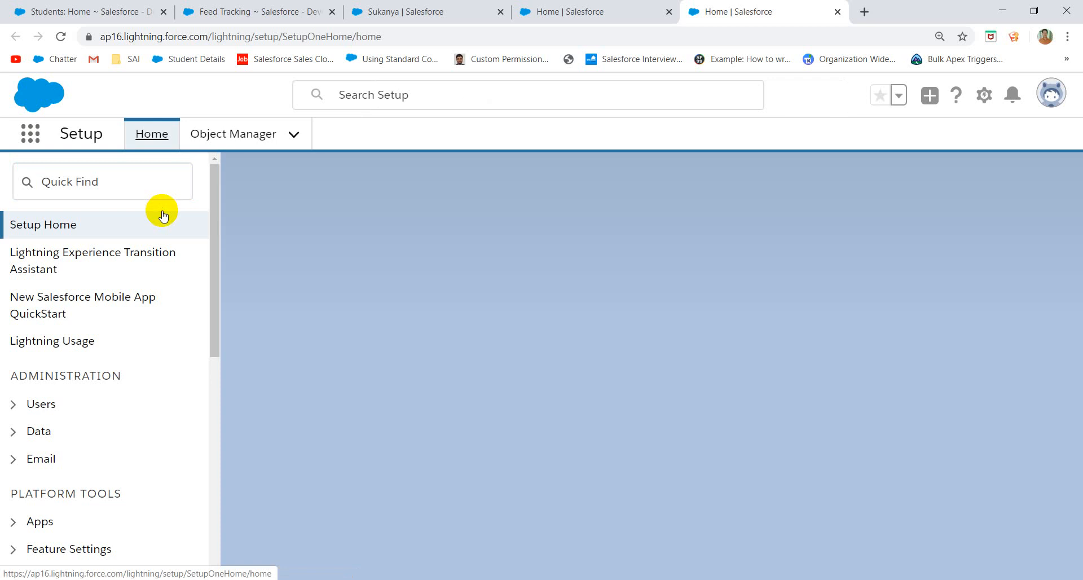
# Step: Search Setup for "company" and open the Company Information page
pyautogui.write('cu')
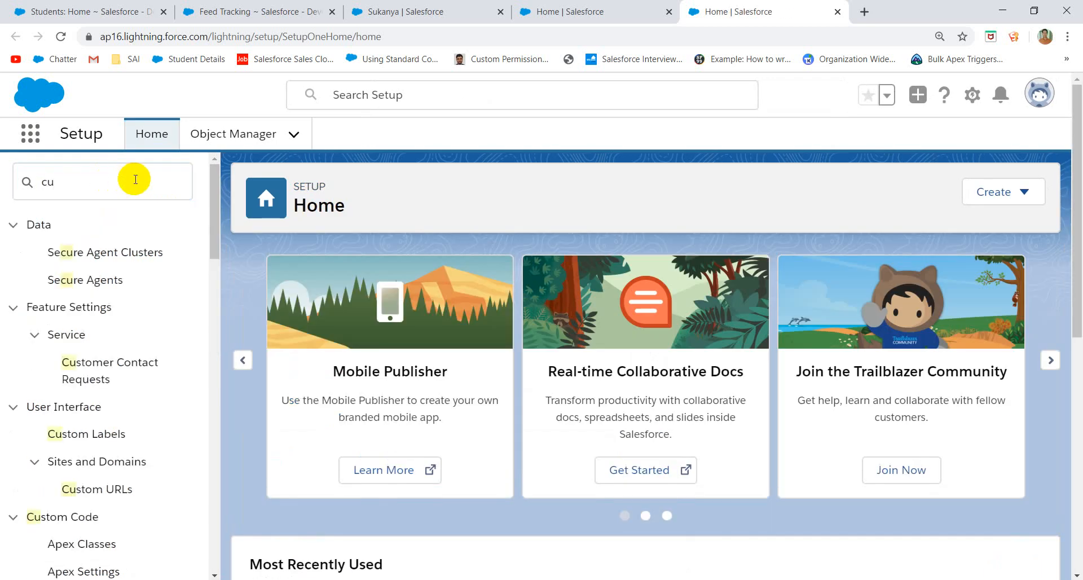
pyautogui.click(135, 179)
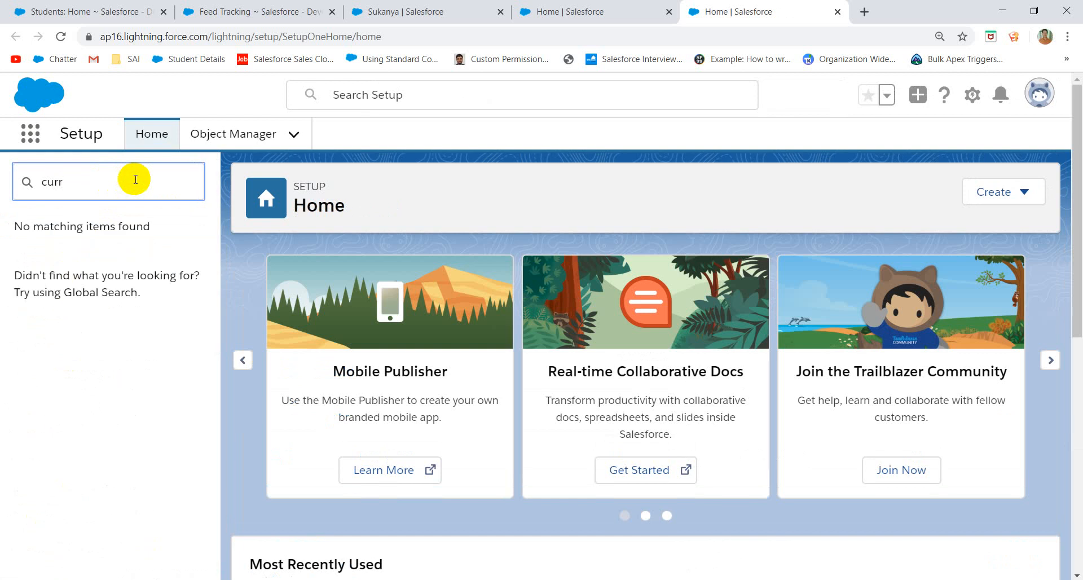
pyautogui.write('com')
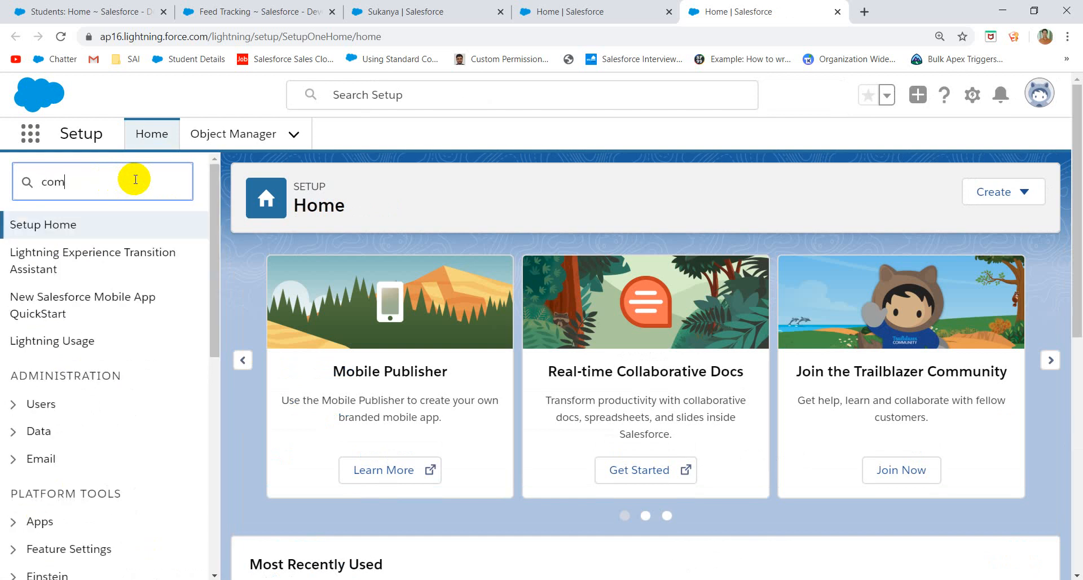
pyautogui.write('pany')
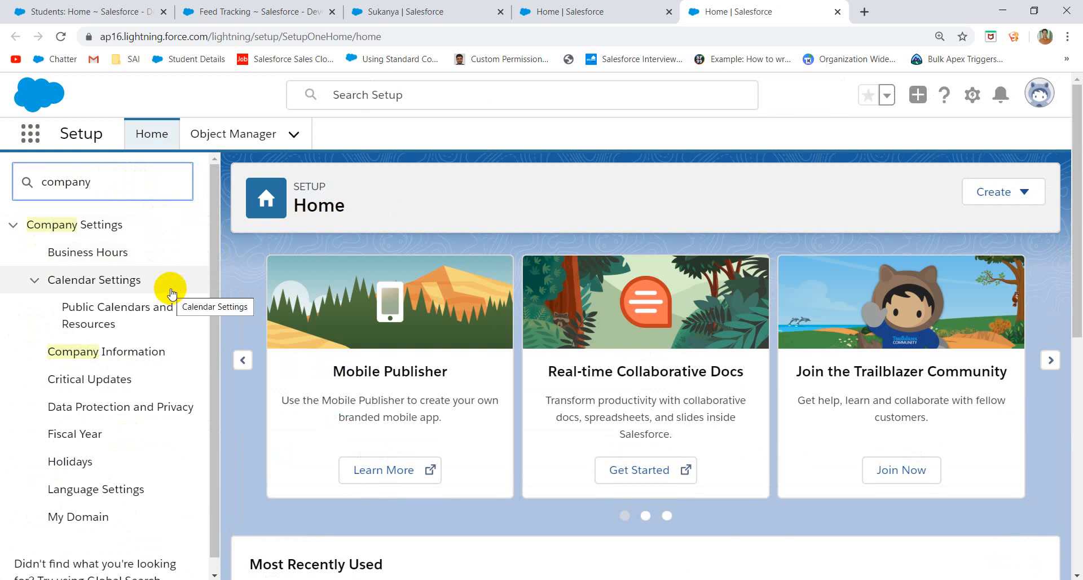
pyautogui.click(145, 351)
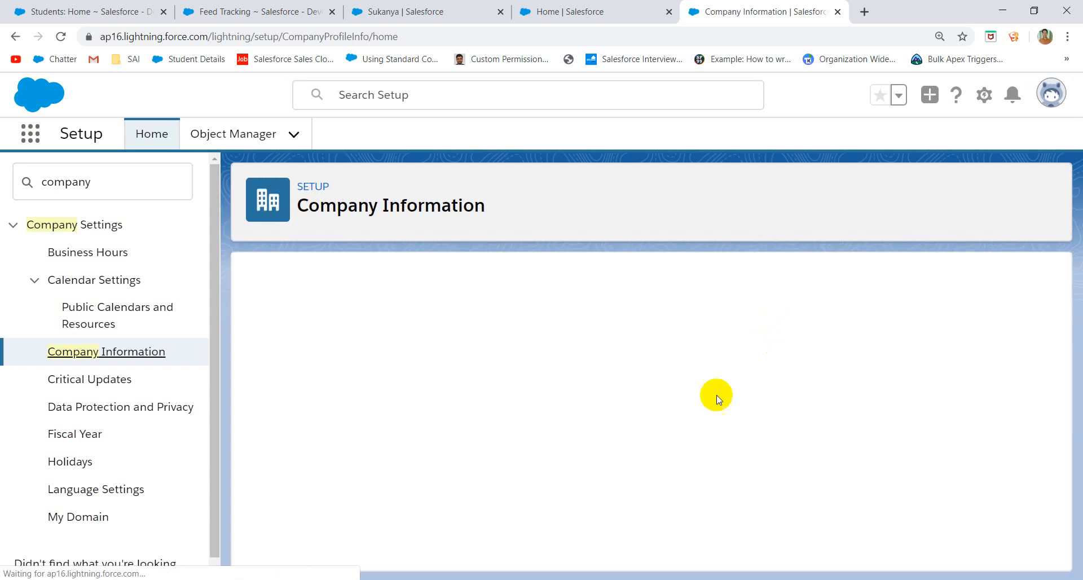
# Step: Review the organization's profile, activate multiple currencies in its currency settings, and save the profile
pyautogui.scroll(-15, 715, 401)
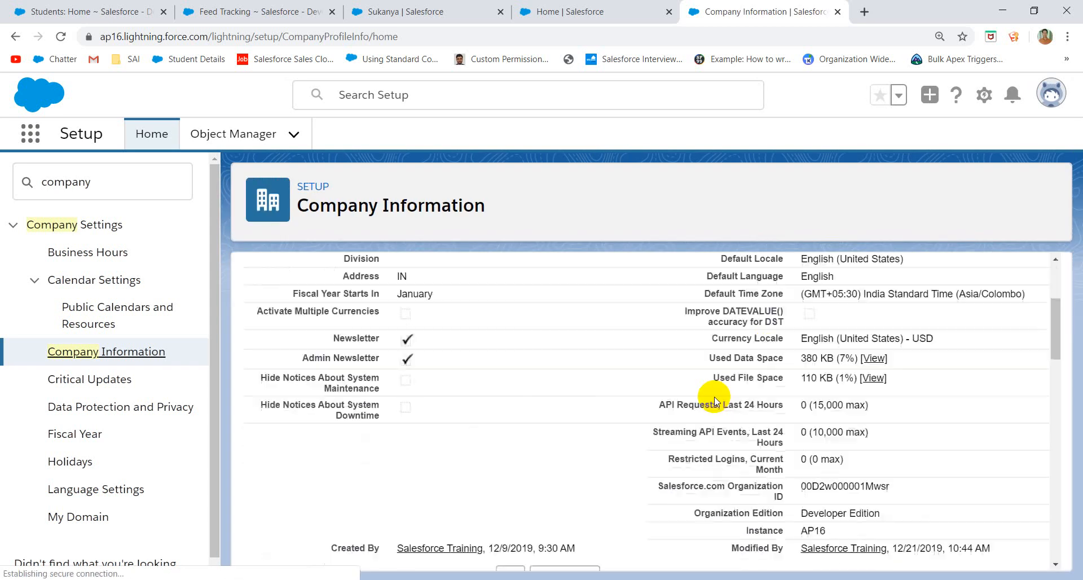
pyautogui.scroll(-8, 715, 400)
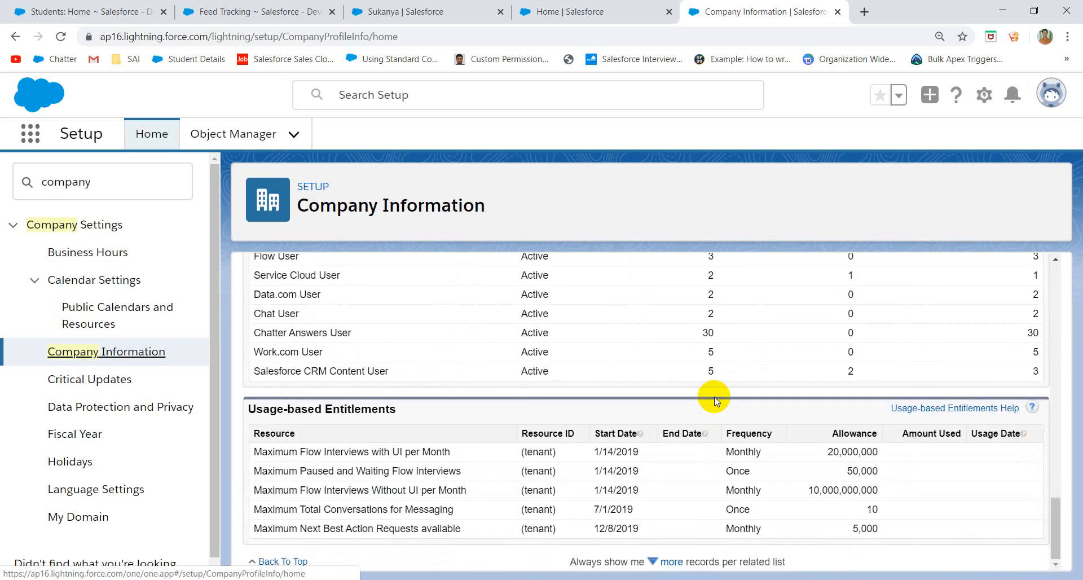
pyautogui.scroll(20, 715, 401)
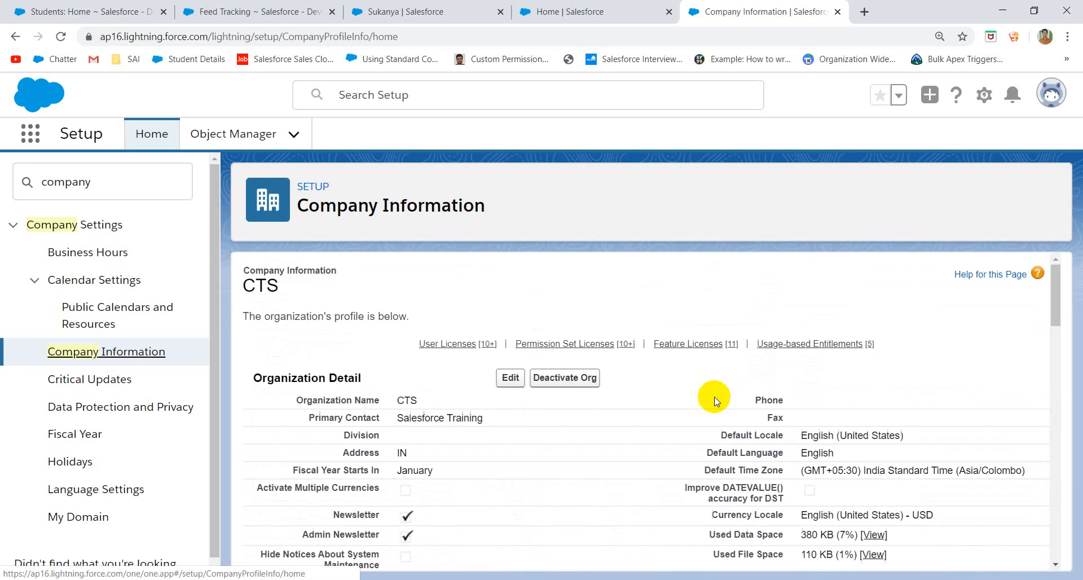
pyautogui.click(512, 383)
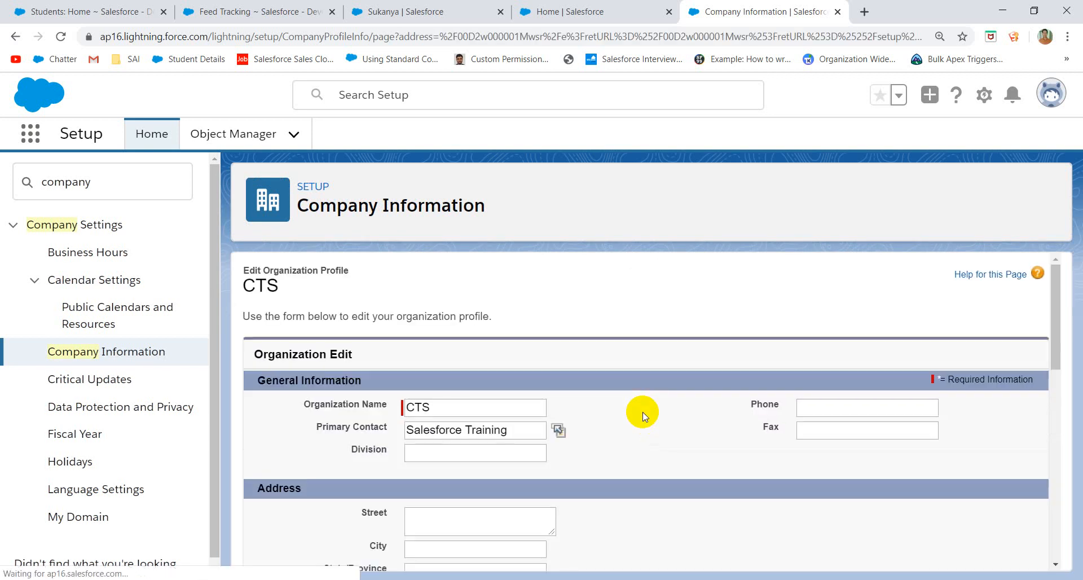
pyautogui.scroll(-15, 644, 416)
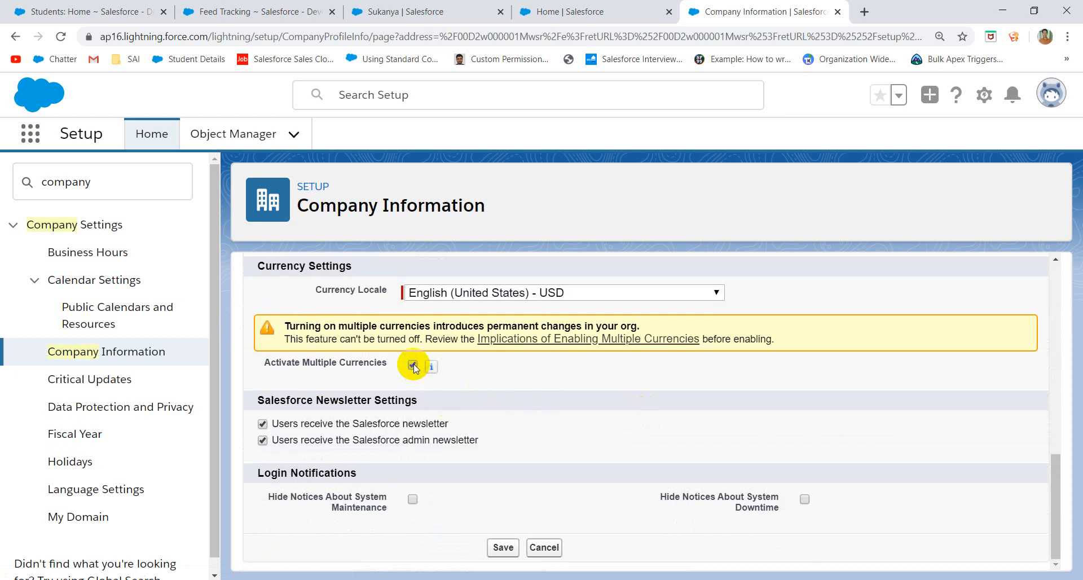
pyautogui.scroll(4, 544, 385)
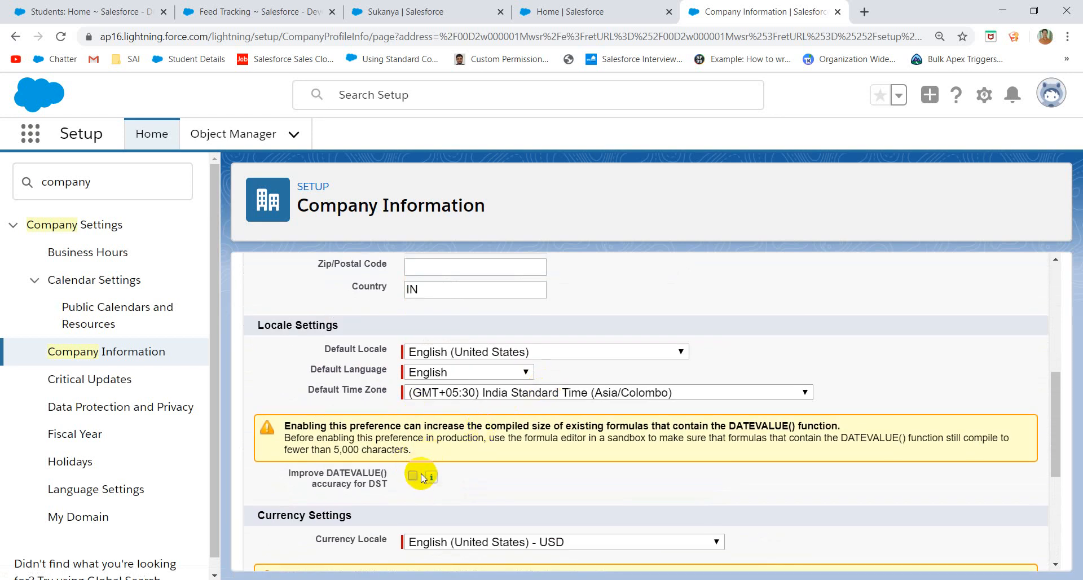
pyautogui.scroll(4, 472, 354)
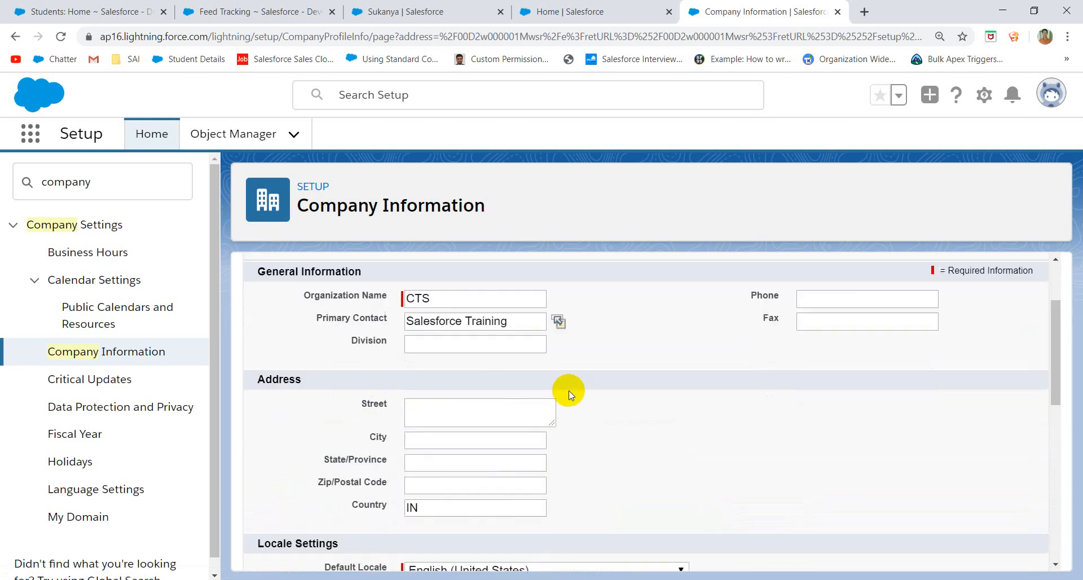
pyautogui.scroll(-10, 568, 392)
pyautogui.click(505, 547)
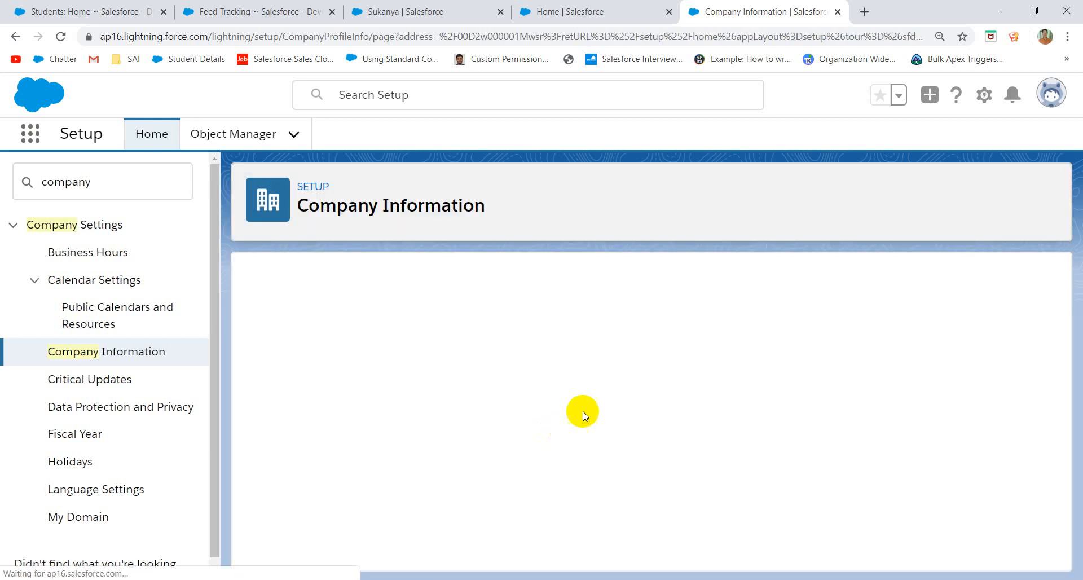
# Step: Review the saved organization details, licenses and usage-based entitlements, and reload the Company Information page
pyautogui.scroll(-10, 584, 411)
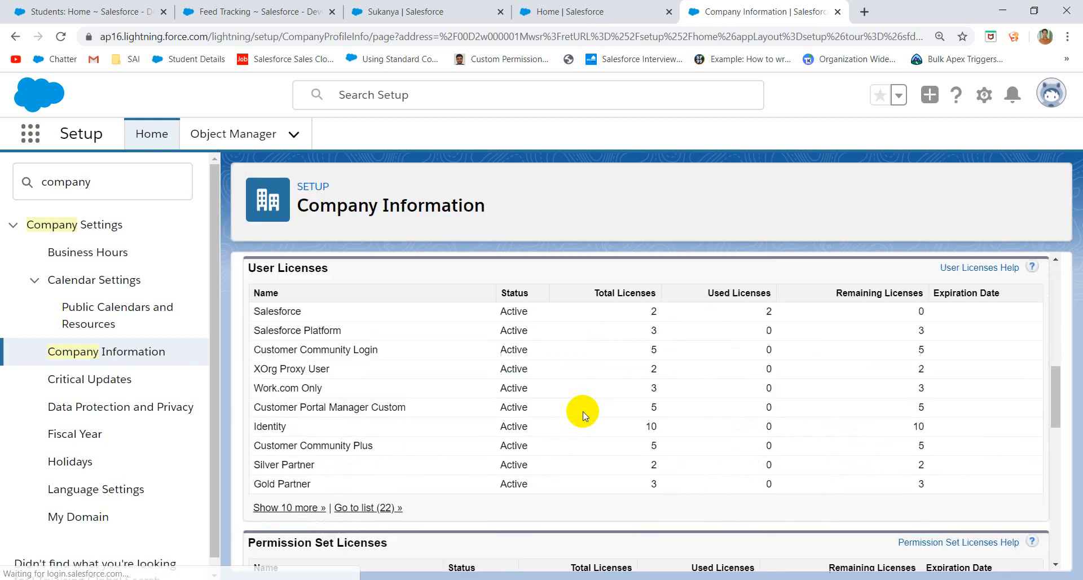
pyautogui.scroll(-8, 583, 412)
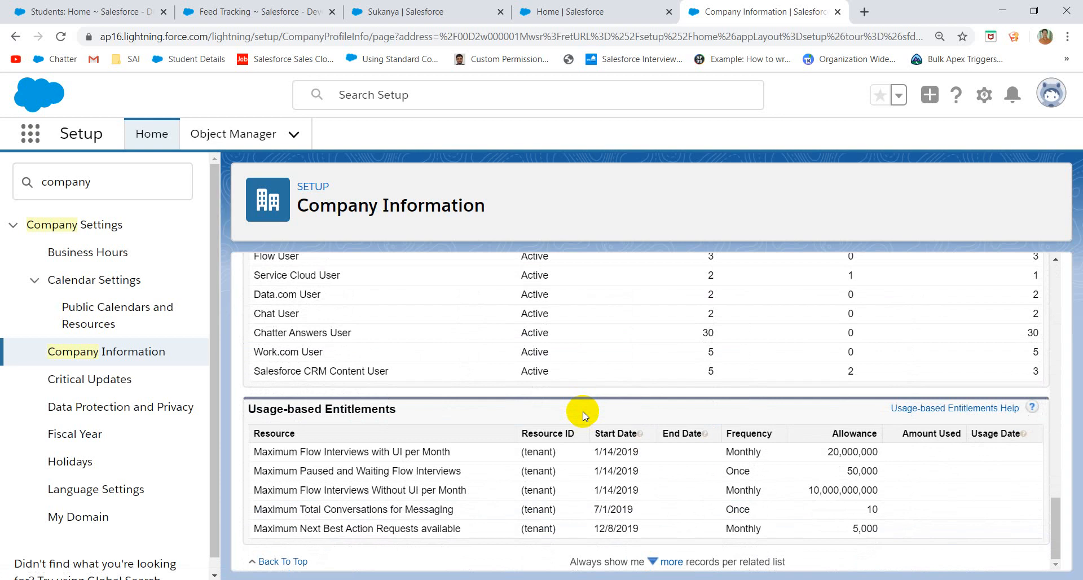
pyautogui.scroll(18, 584, 411)
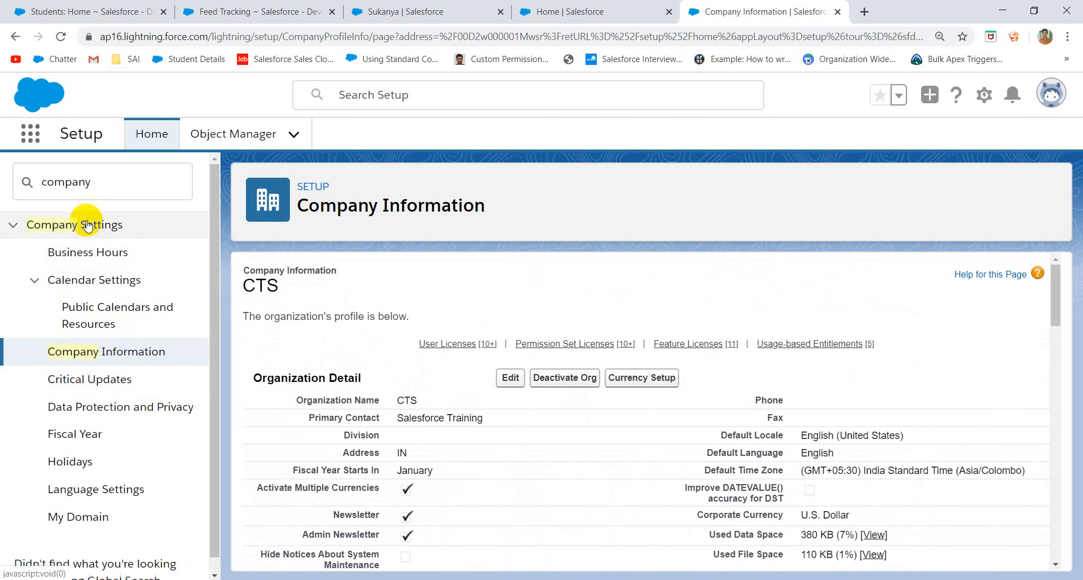
pyautogui.click(57, 36)
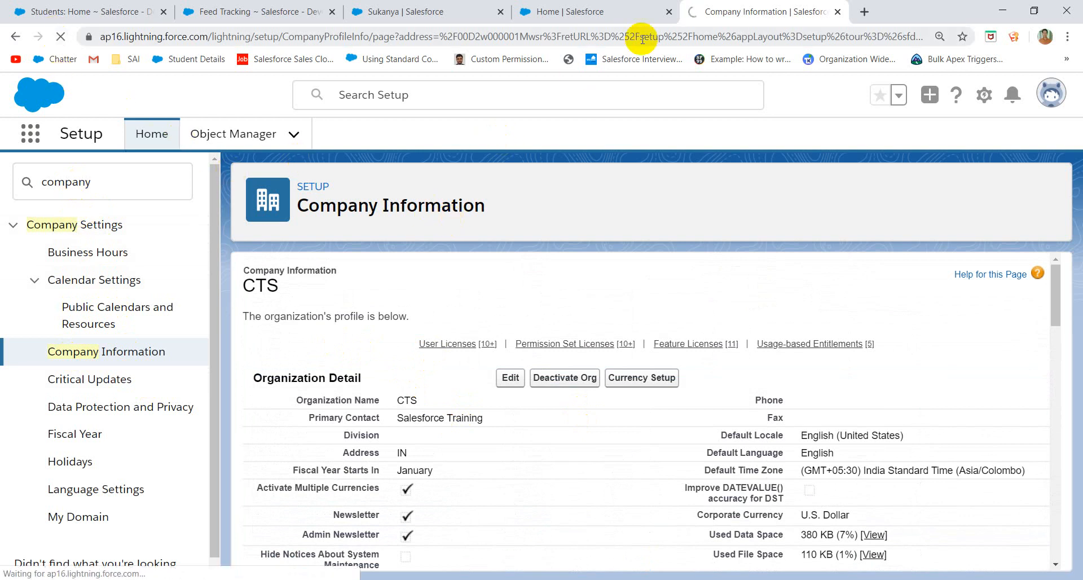
# Step: Start a new opportunity in the Sales Console, check the Opportunity Currency options, and cancel the record
pyautogui.click(580, 21)
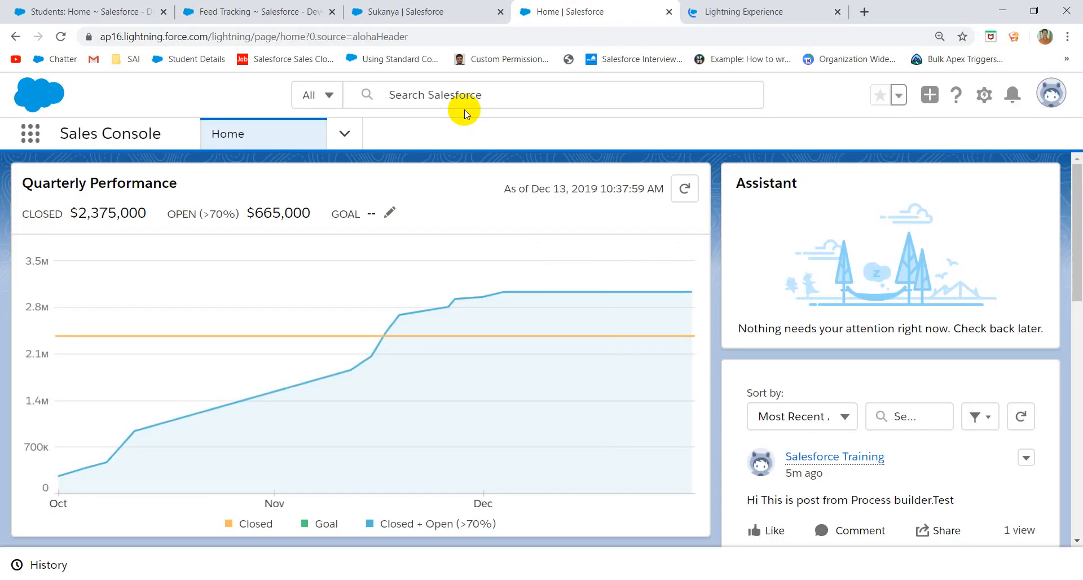
pyautogui.click(344, 135)
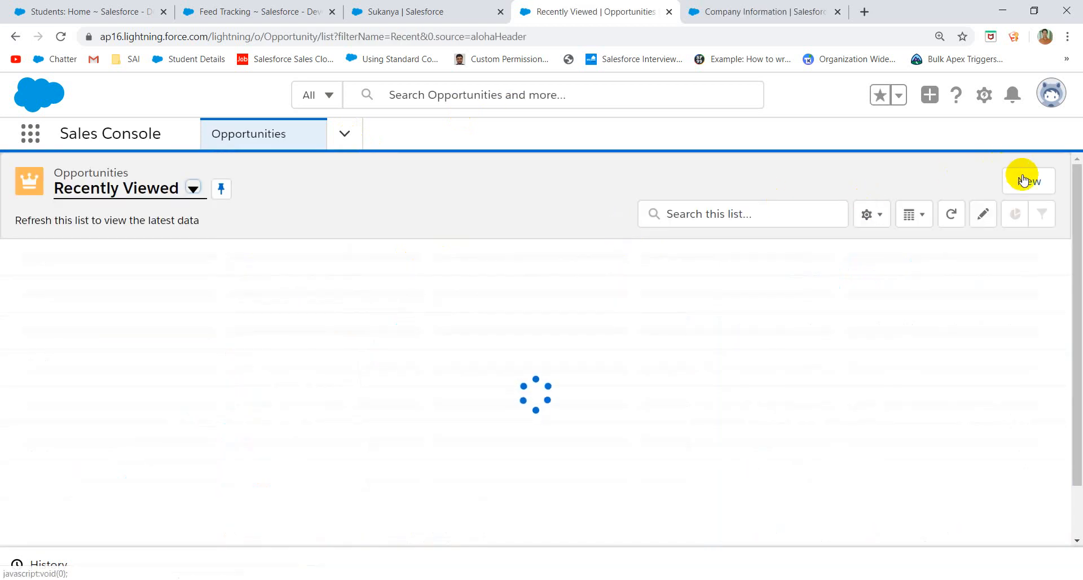
pyautogui.click(1023, 179)
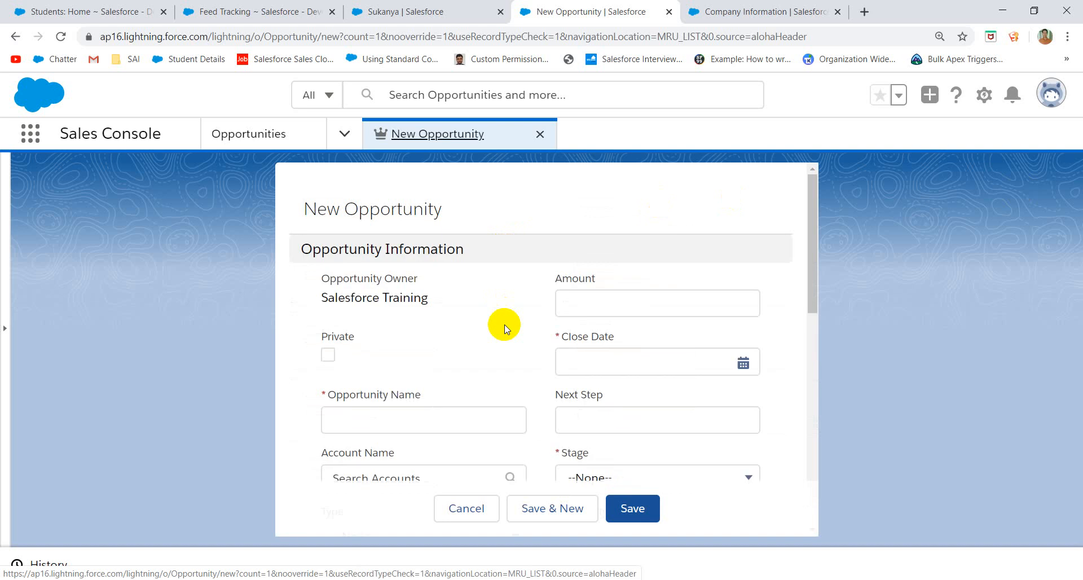
pyautogui.scroll(-4, 504, 328)
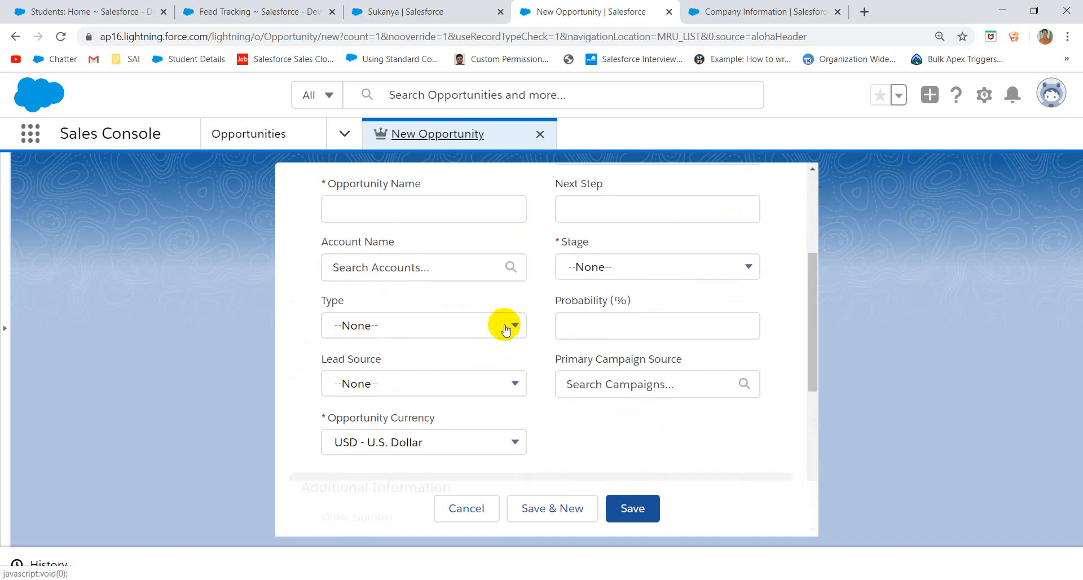
pyautogui.scroll(-3, 539, 352)
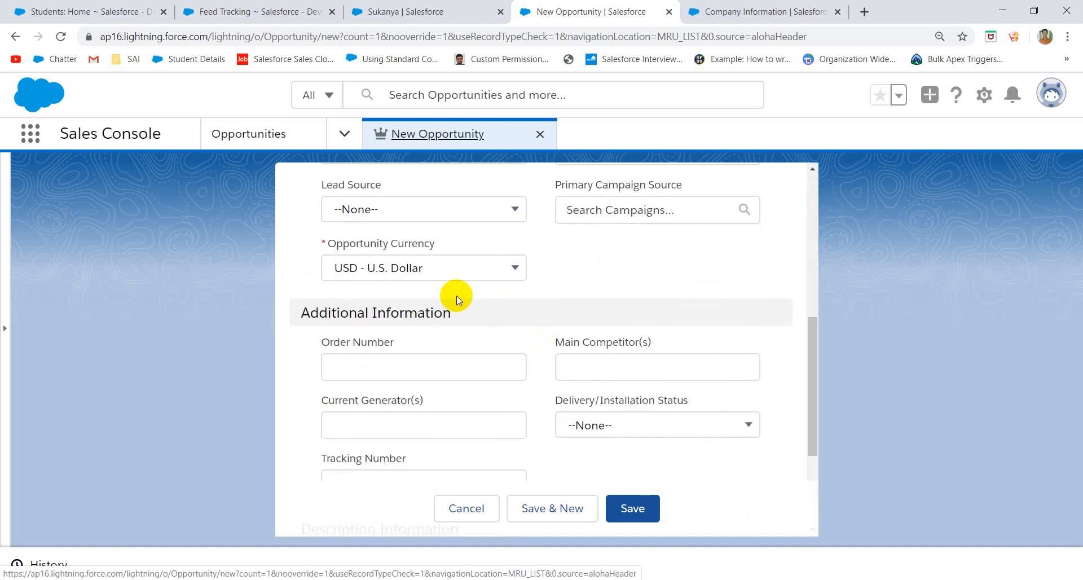
pyautogui.click(414, 273)
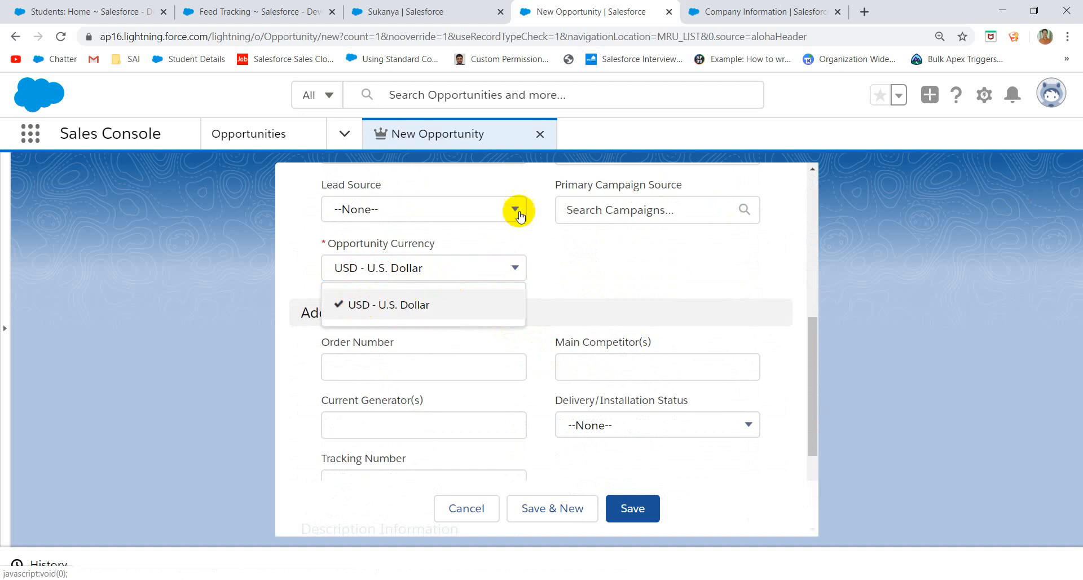
pyautogui.click(472, 508)
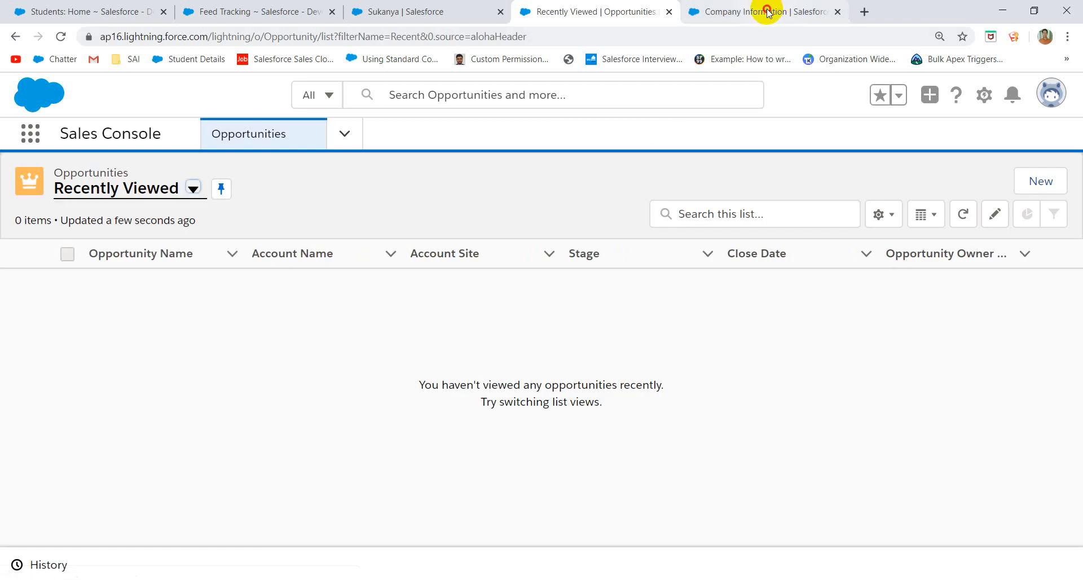
# Step: Return to Setup, search for "curre", and open the Manage Currencies page
pyautogui.click(763, 12)
pyautogui.click(181, 184)
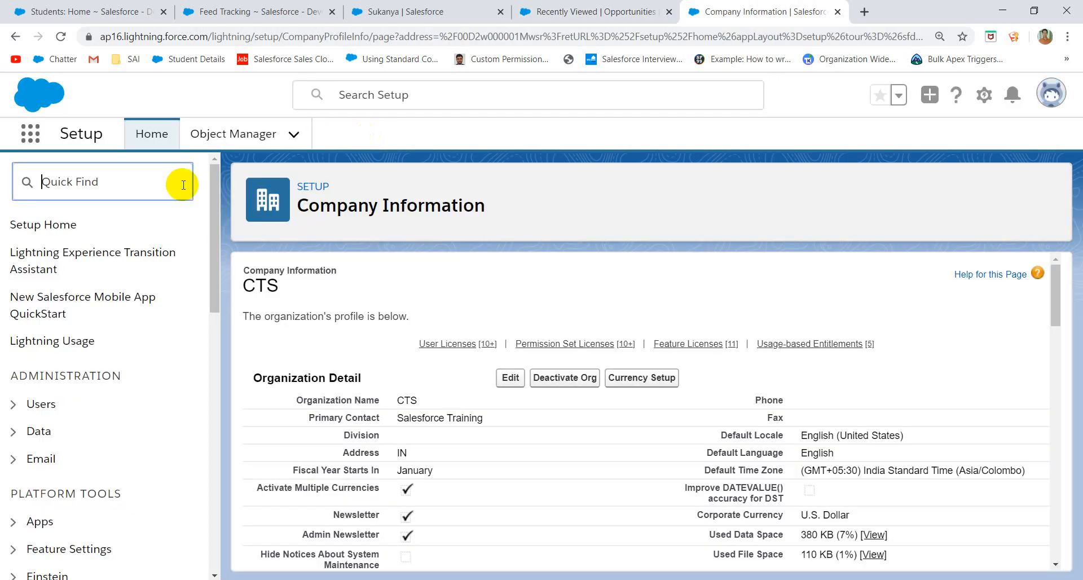
pyautogui.write('cur')
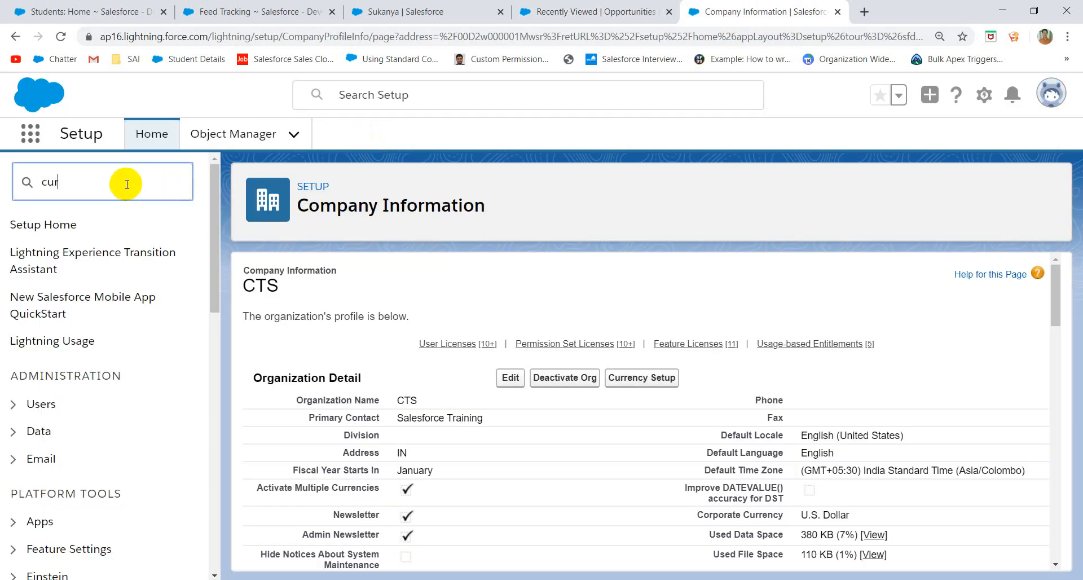
pyautogui.write('re')
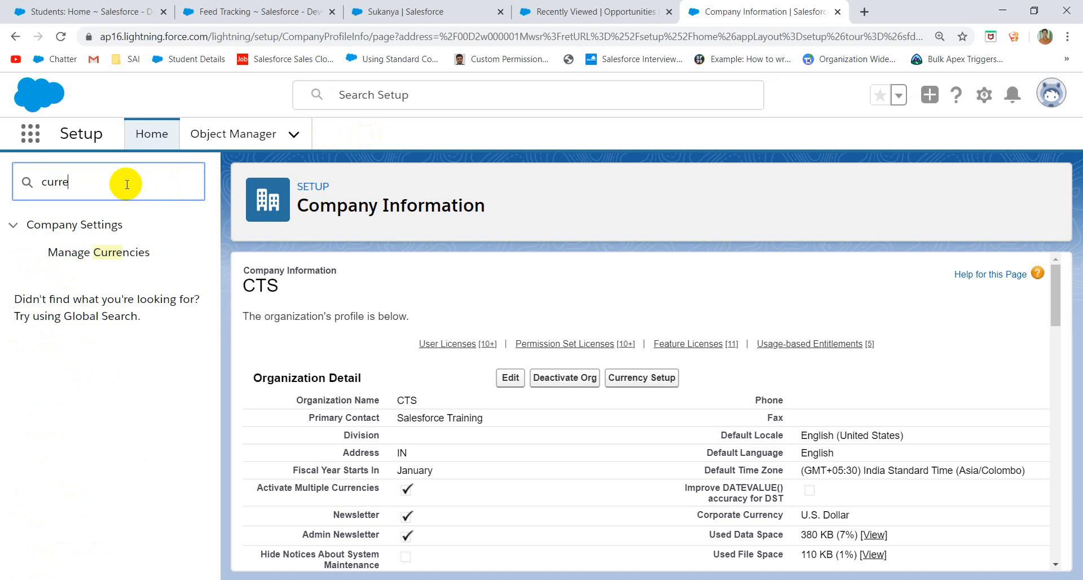
pyautogui.click(124, 257)
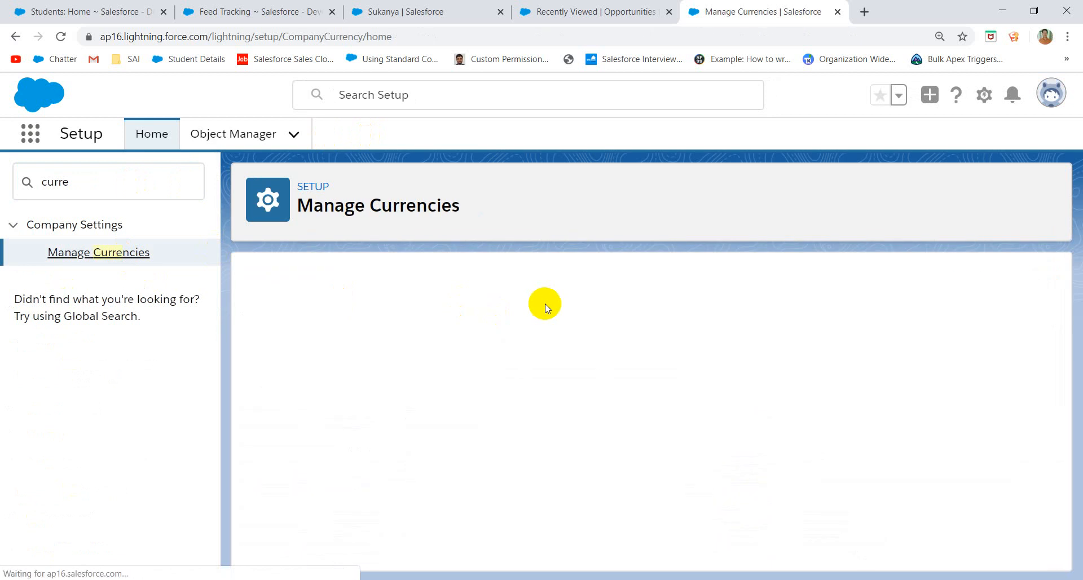
# Step: Add INR - Indian Rupee as a new currency with conversion rate 70 and 2 decimal places, saving it and starting another
pyautogui.scroll(-1, 556, 366)
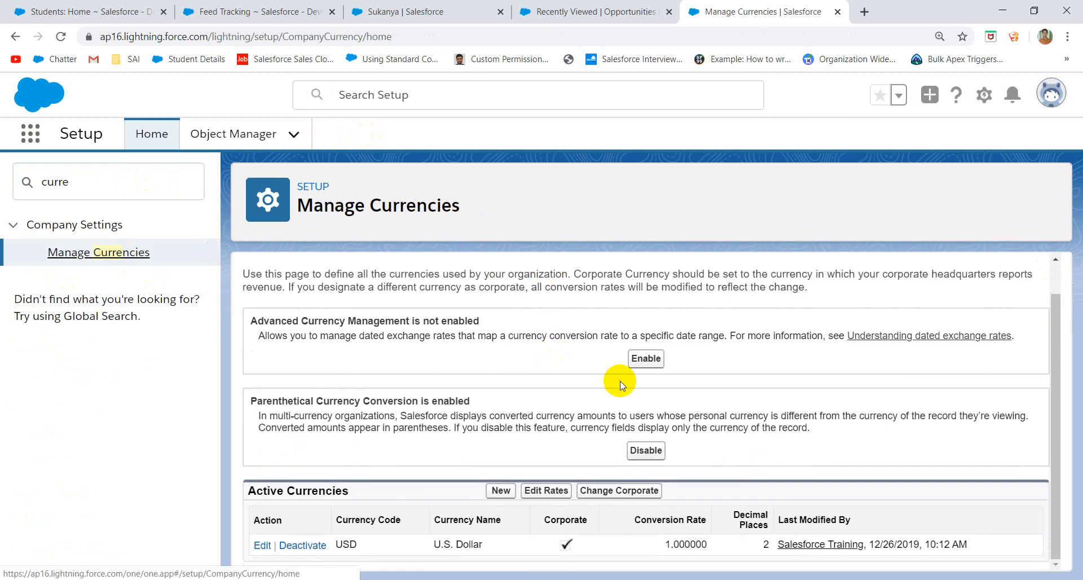
pyautogui.click(501, 490)
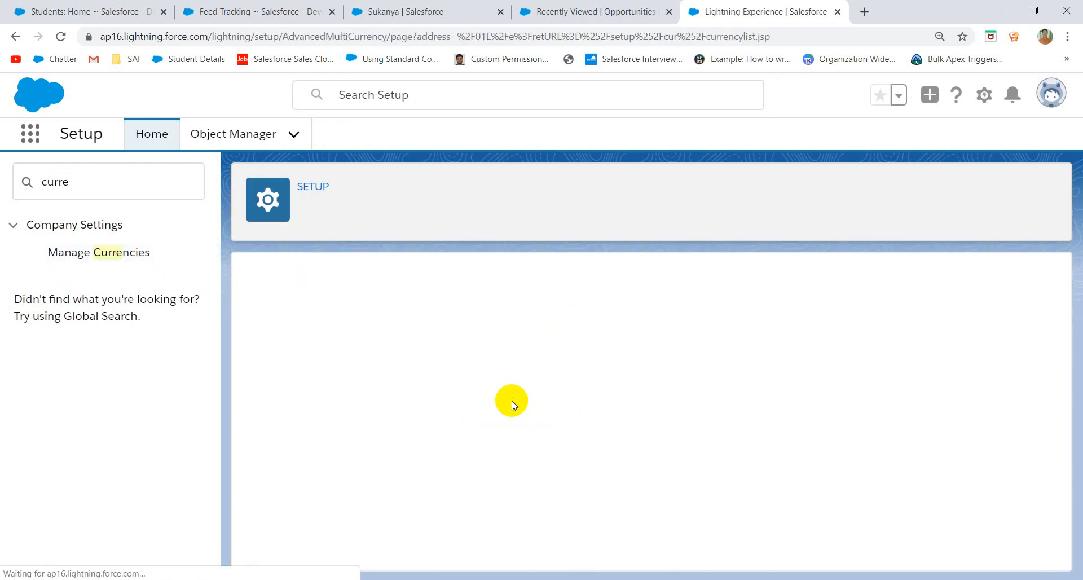
pyautogui.scroll(-1, 483, 401)
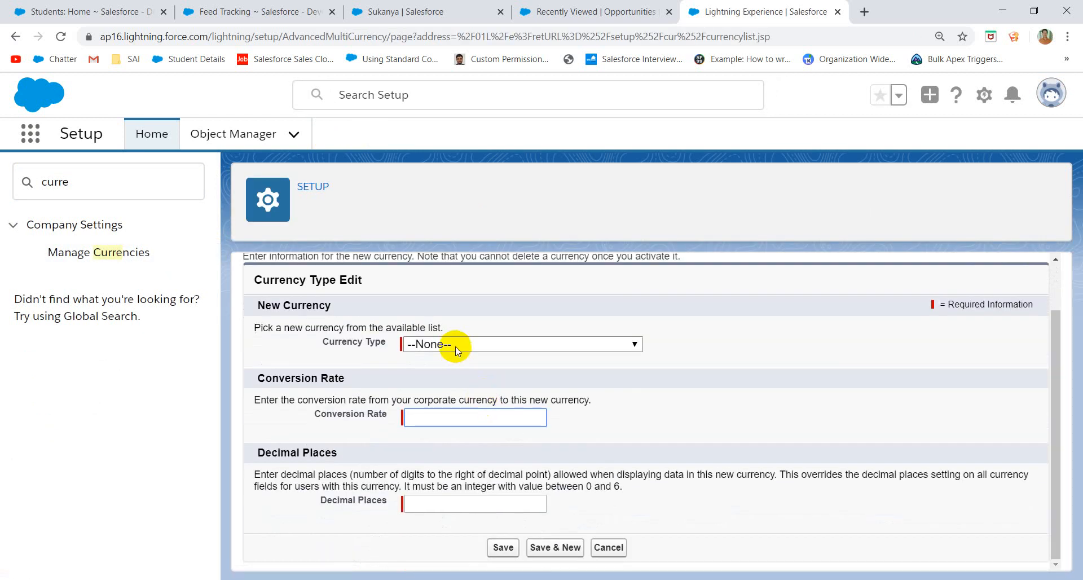
pyautogui.click(458, 350)
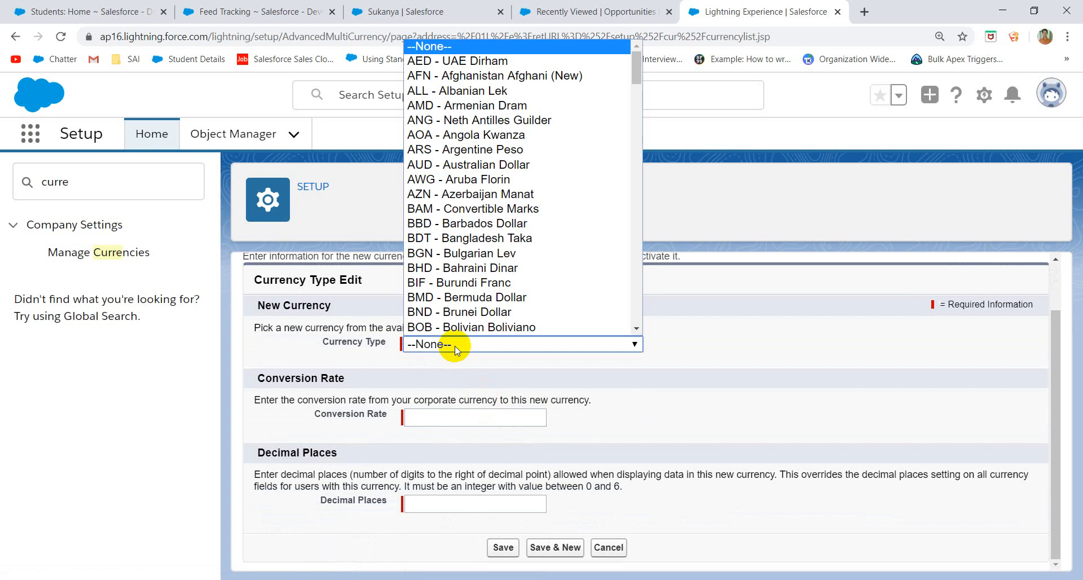
pyautogui.scroll(-1, 486, 288)
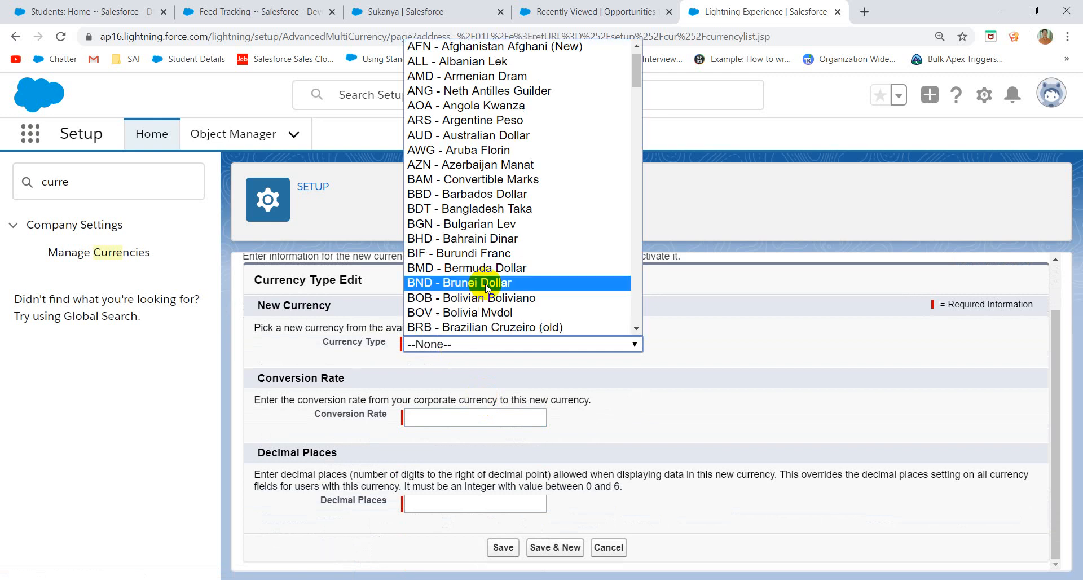
pyautogui.scroll(-9, 486, 288)
pyautogui.scroll(-8, 488, 288)
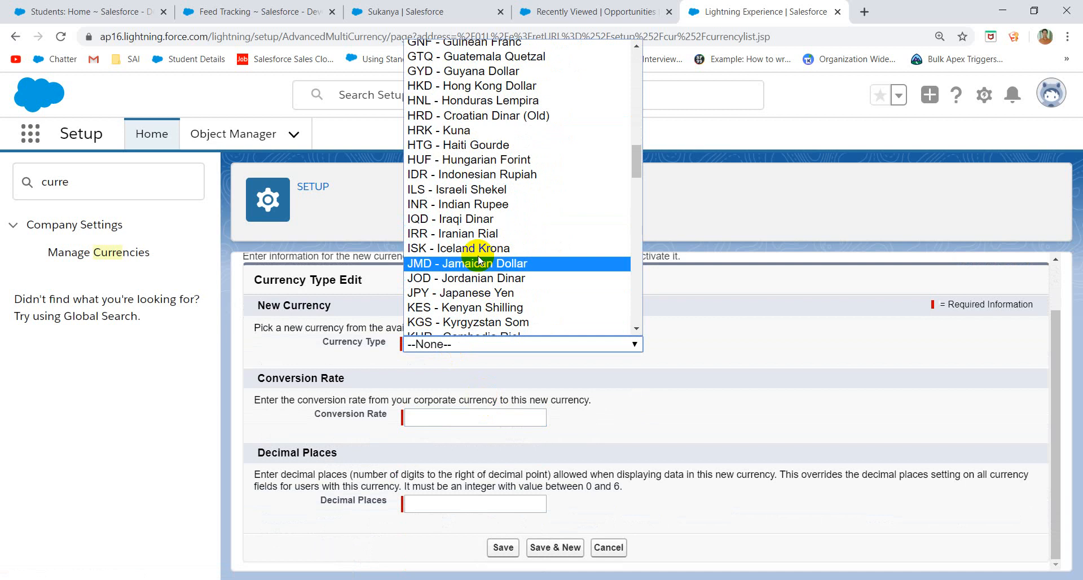
pyautogui.press('Escape')
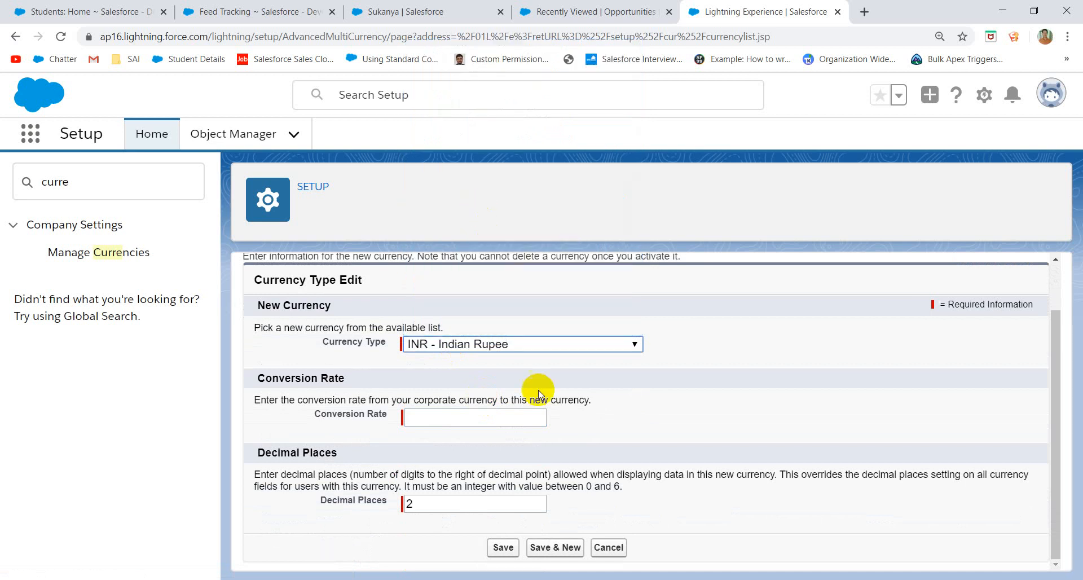
pyautogui.click(537, 416)
pyautogui.click(515, 416)
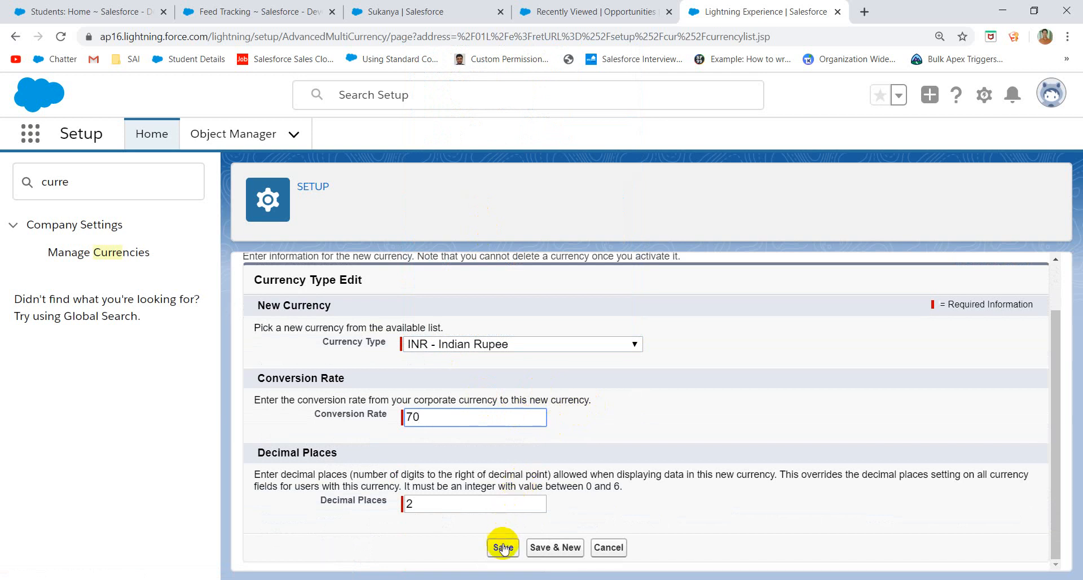
pyautogui.click(547, 546)
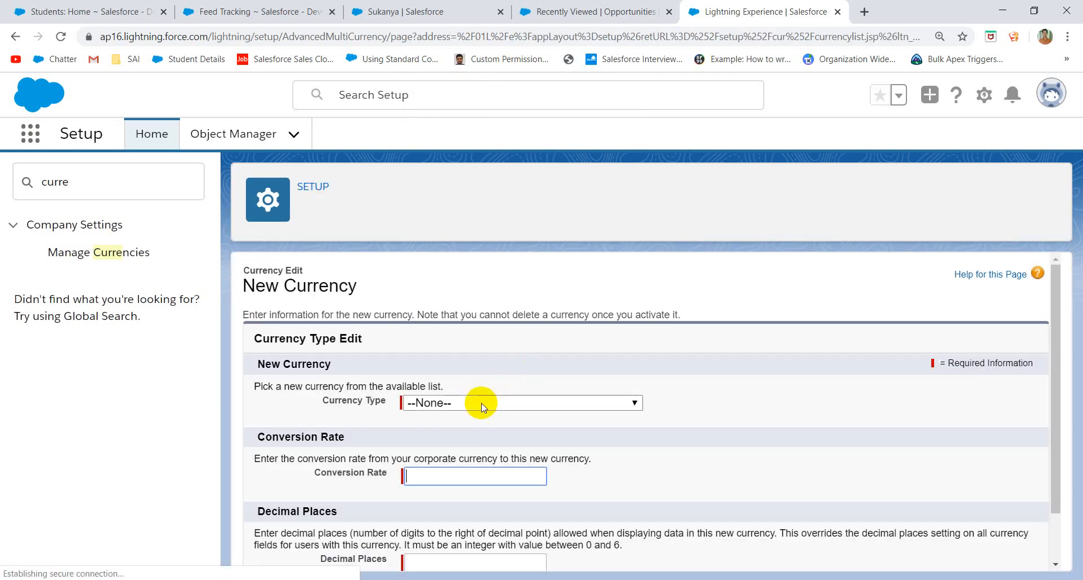
# Step: Add KWD - Kuwaiti Dinar as a new currency with conversion rate 3 and save it
pyautogui.click(478, 404)
pyautogui.scroll(-20, 470, 268)
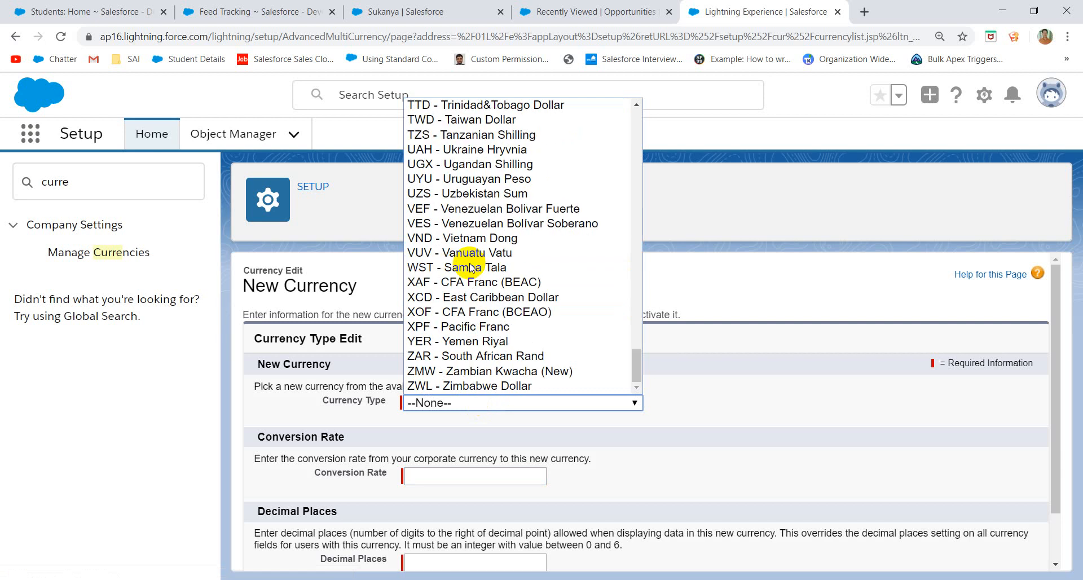
pyautogui.scroll(5, 470, 269)
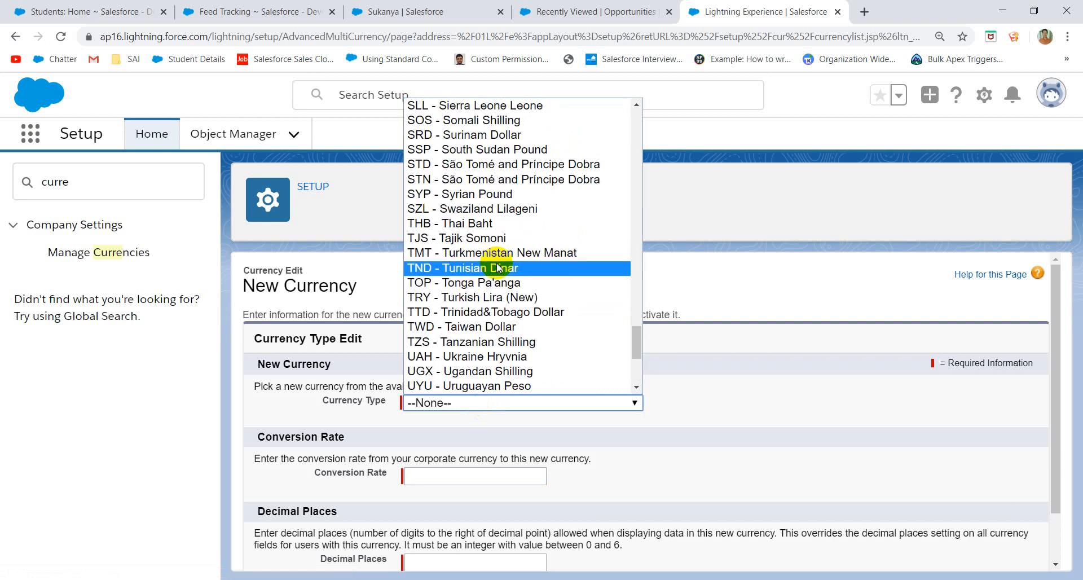
pyautogui.scroll(20, 499, 267)
pyautogui.scroll(-8, 499, 267)
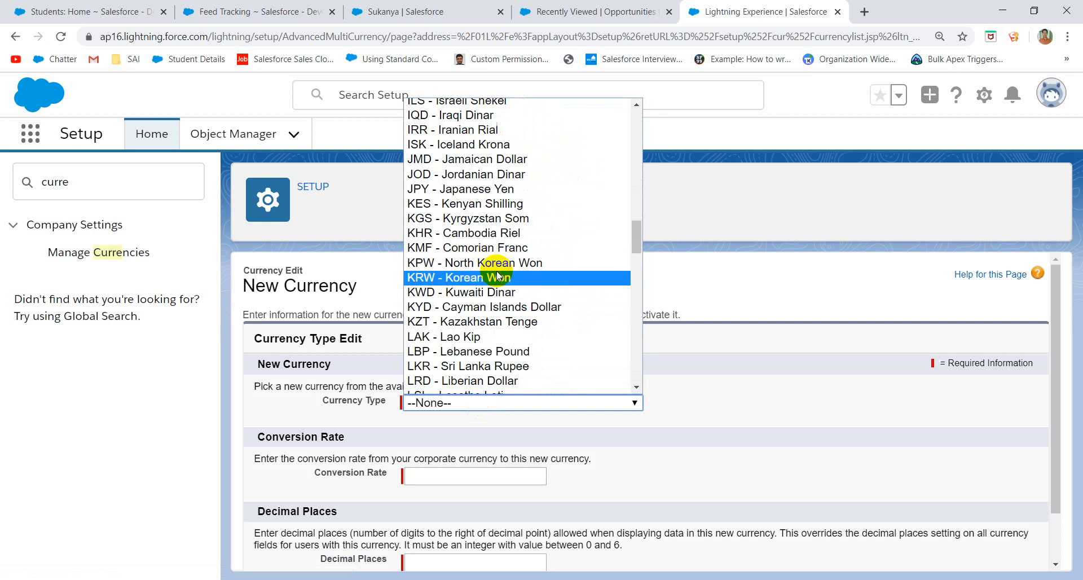
pyautogui.click(496, 293)
pyautogui.scroll(-1, 504, 393)
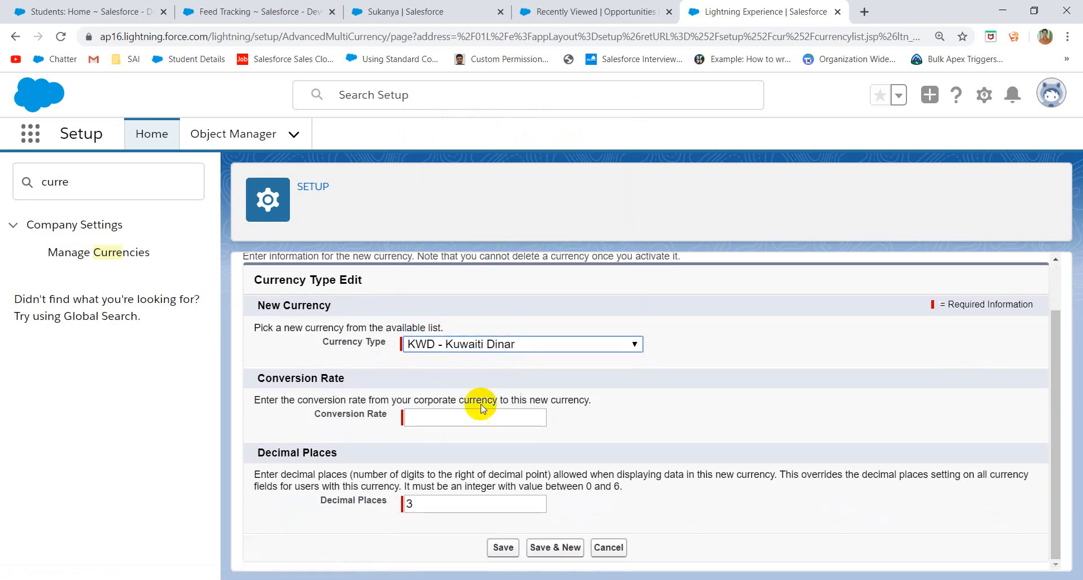
pyautogui.click(454, 416)
pyautogui.write('22')
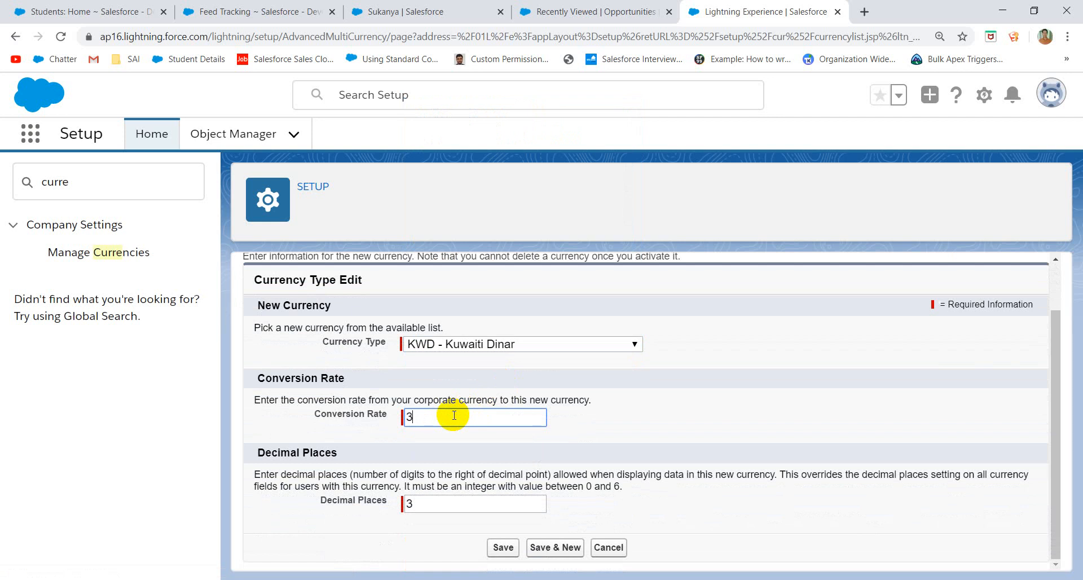
pyautogui.click(498, 548)
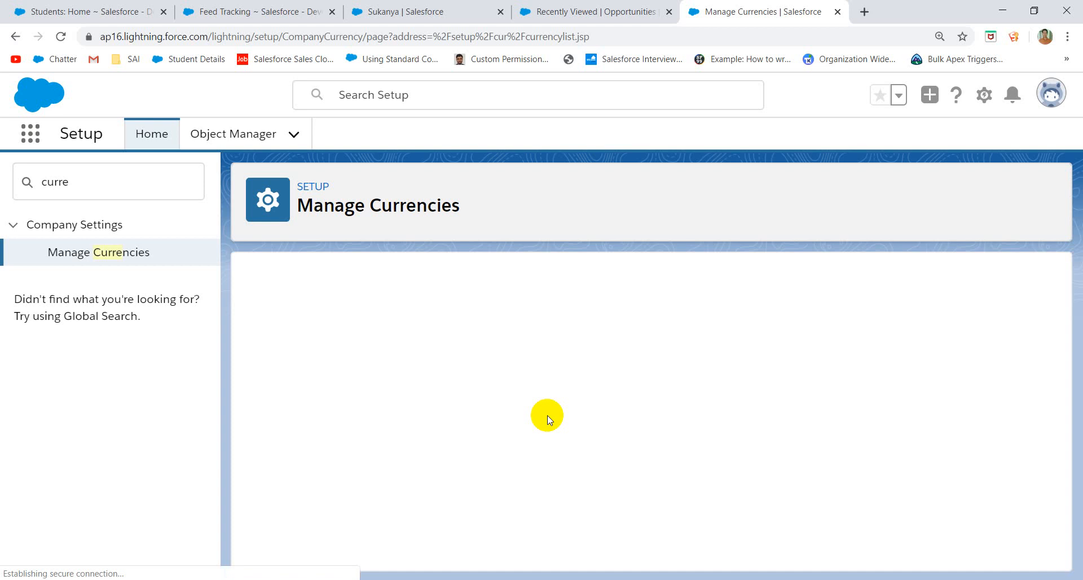
# Step: Start a new opportunity in the Sales Console, check its Opportunity Currency options, and reload the page
pyautogui.click(612, 12)
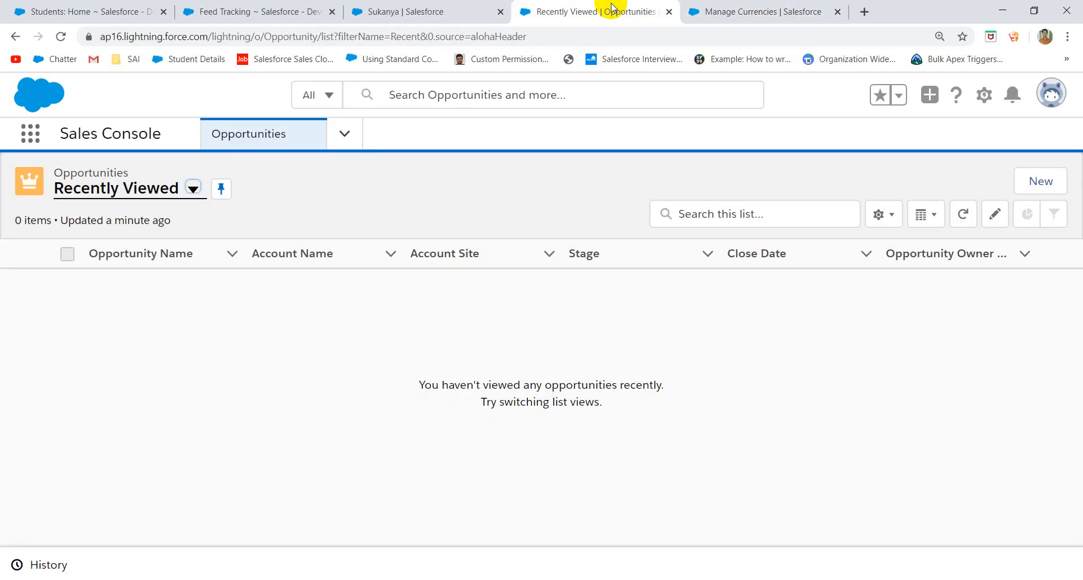
pyautogui.click(1033, 182)
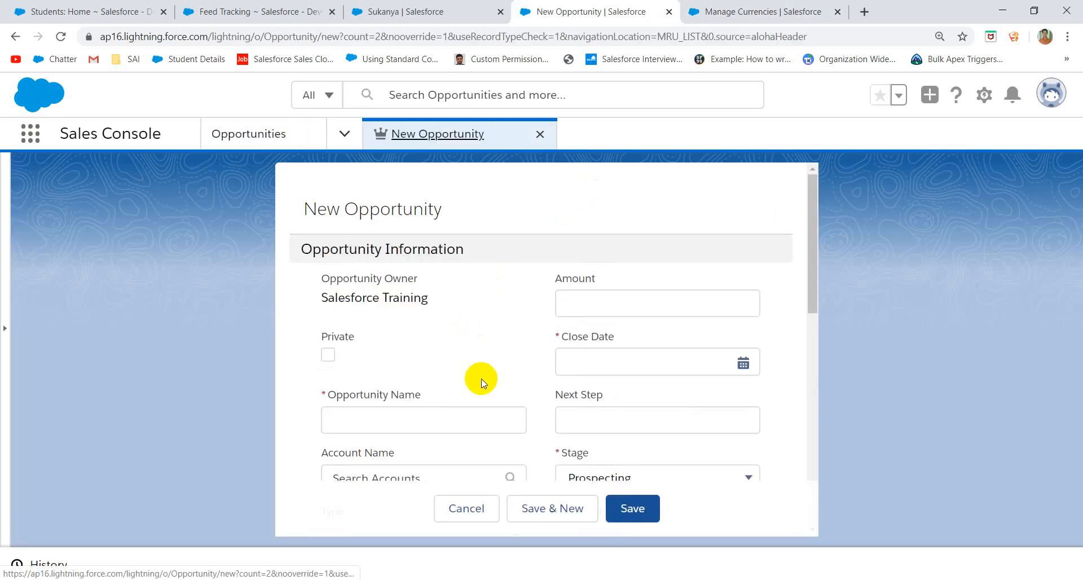
pyautogui.scroll(-7, 482, 379)
pyautogui.scroll(1, 416, 364)
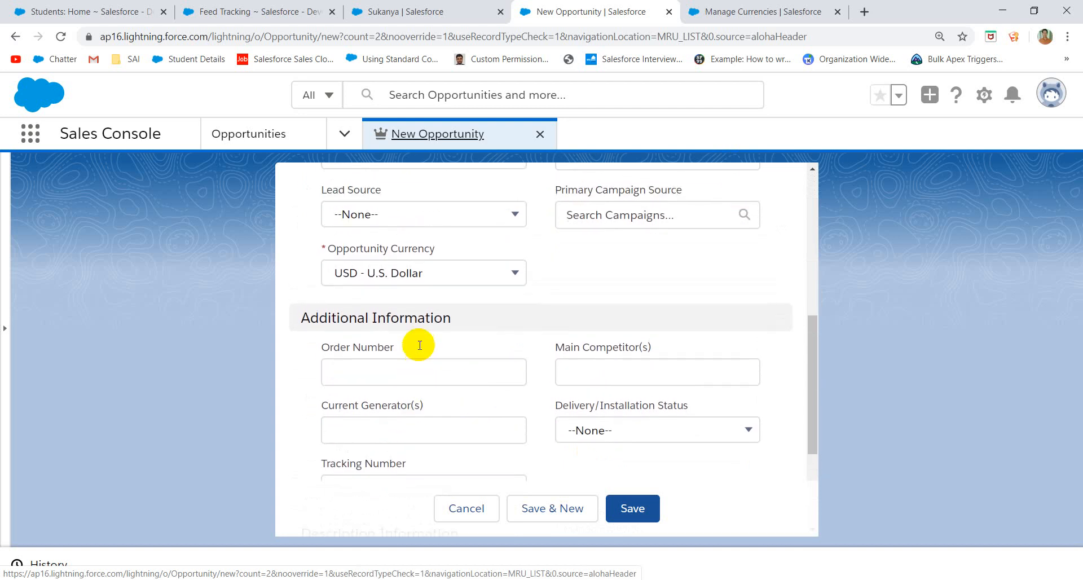
pyautogui.click(443, 277)
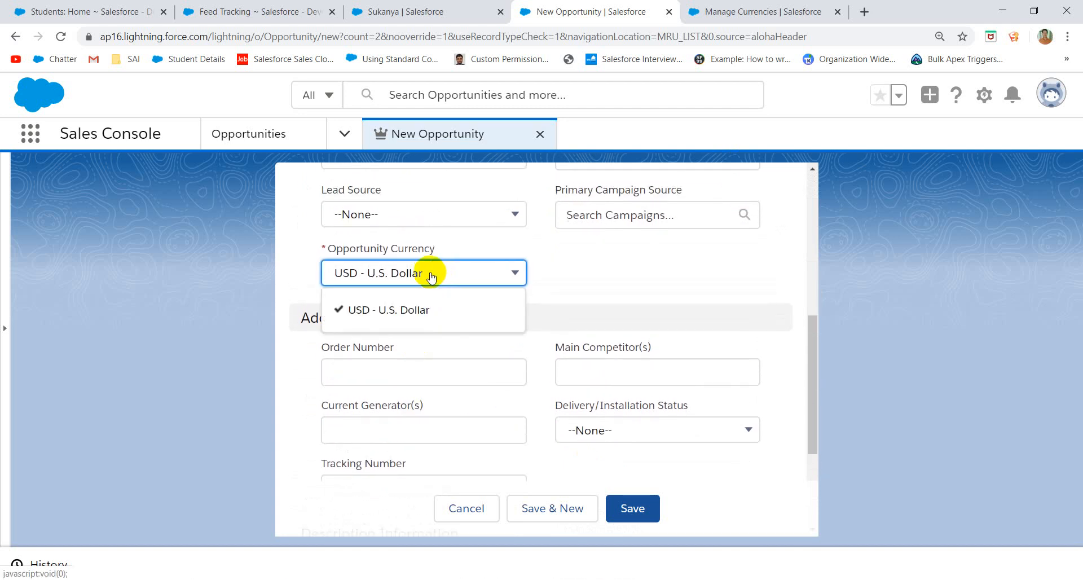
pyautogui.click(61, 38)
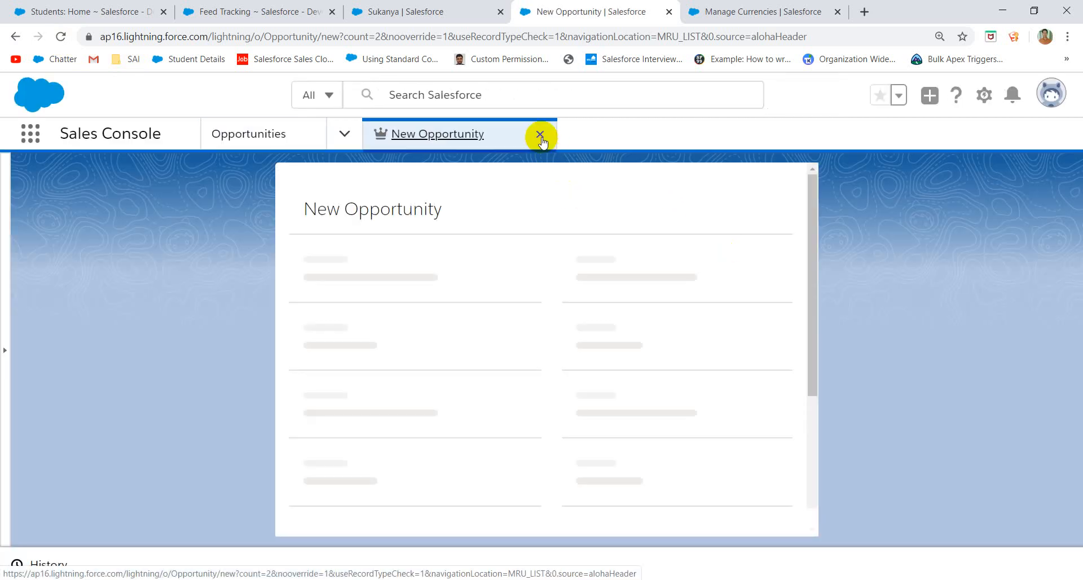
# Step: Close the reloaded opportunity form, examine the Opportunity Currency options on a fresh new opportunity, and cancel it
pyautogui.click(539, 135)
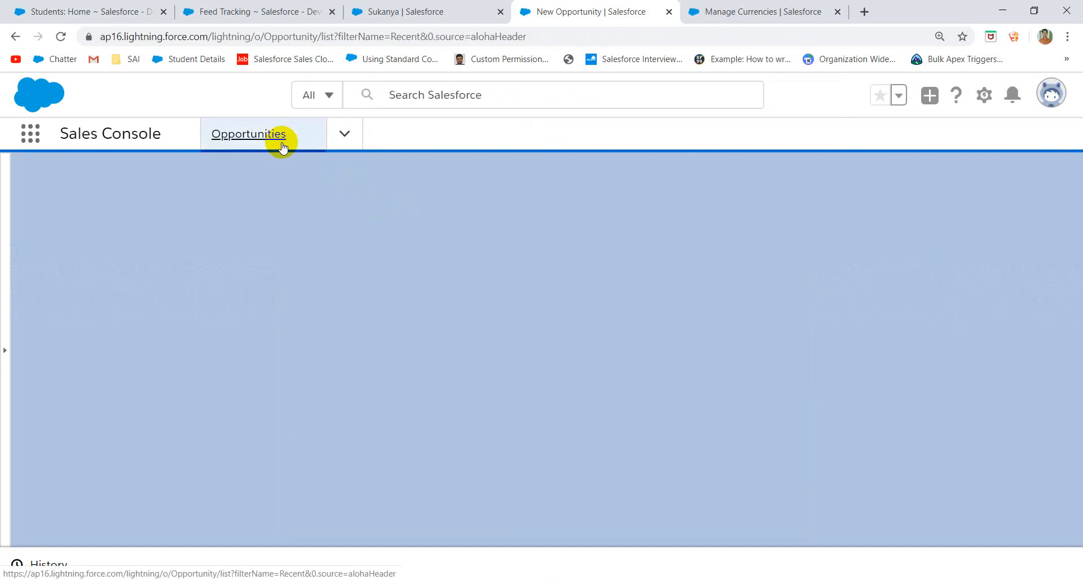
pyautogui.click(278, 139)
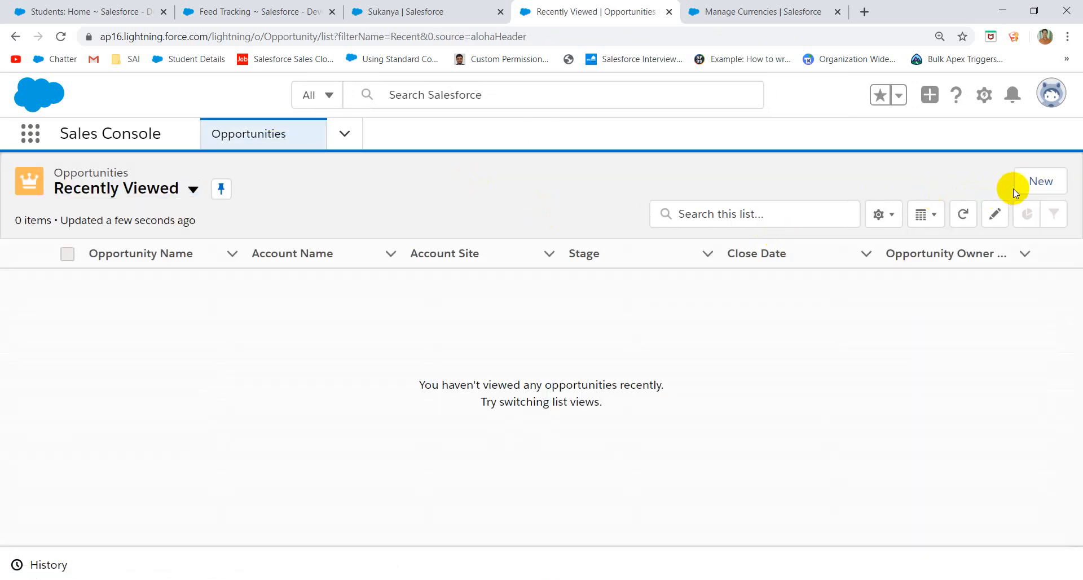
pyautogui.click(1038, 181)
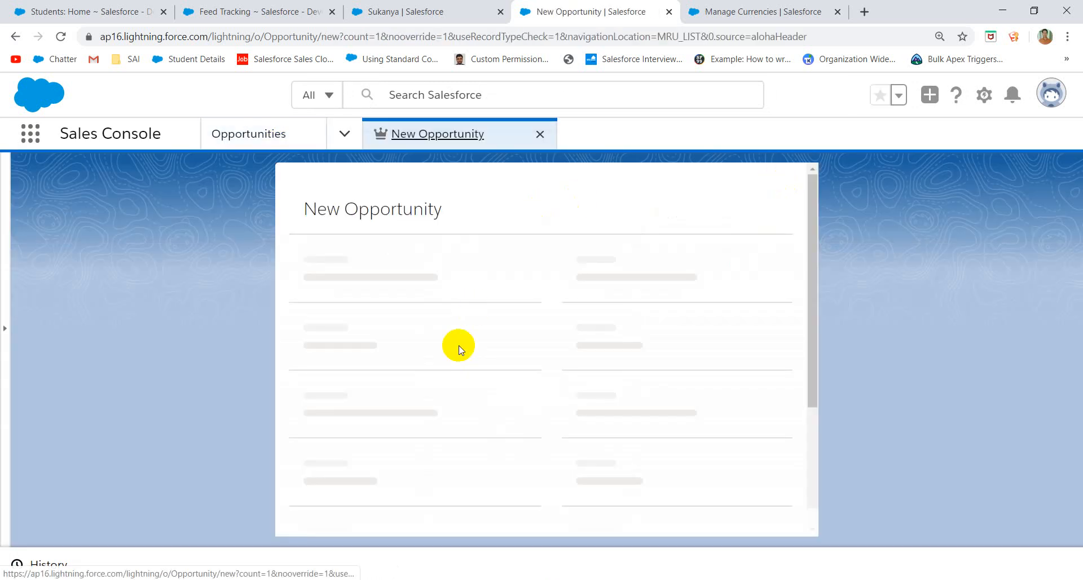
pyautogui.scroll(-10, 515, 363)
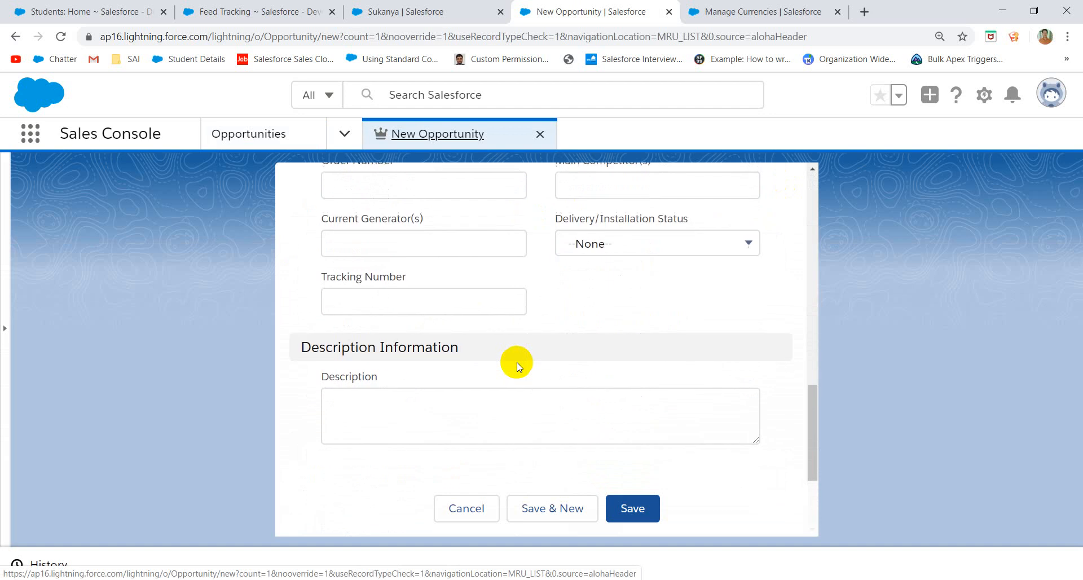
pyautogui.scroll(5, 515, 363)
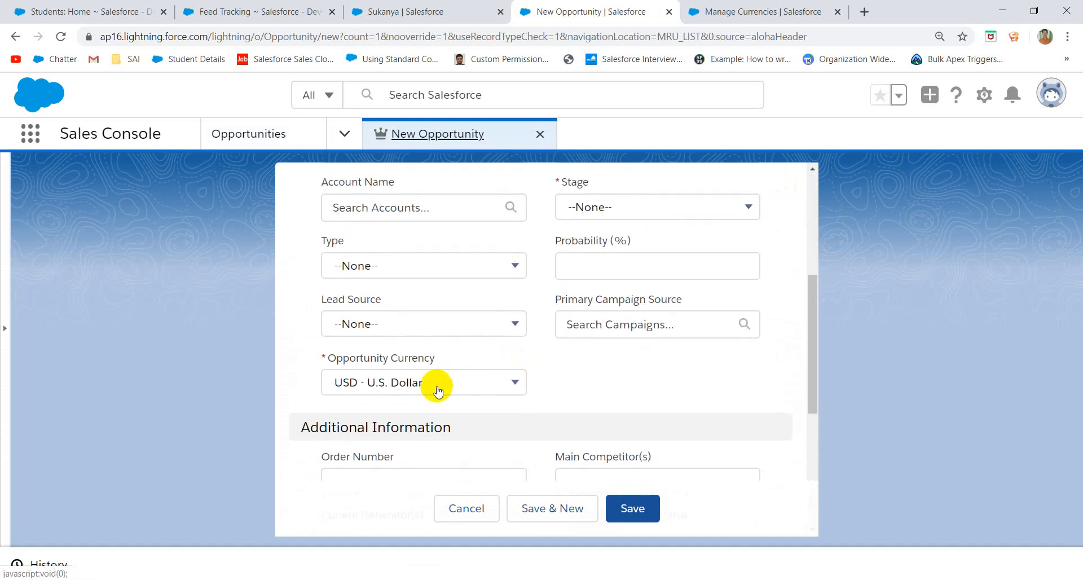
pyautogui.click(439, 390)
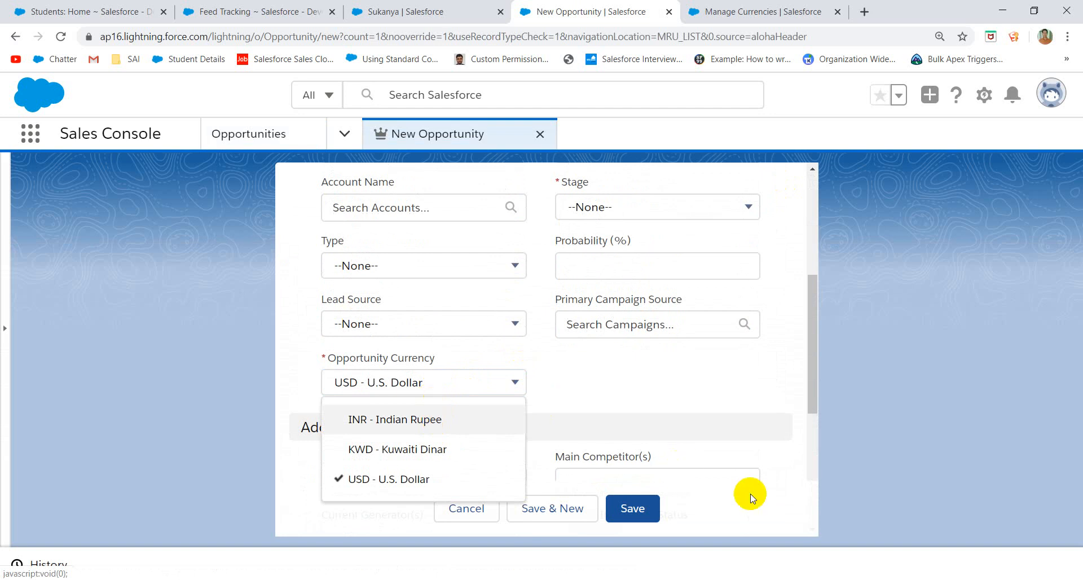
pyautogui.click(481, 511)
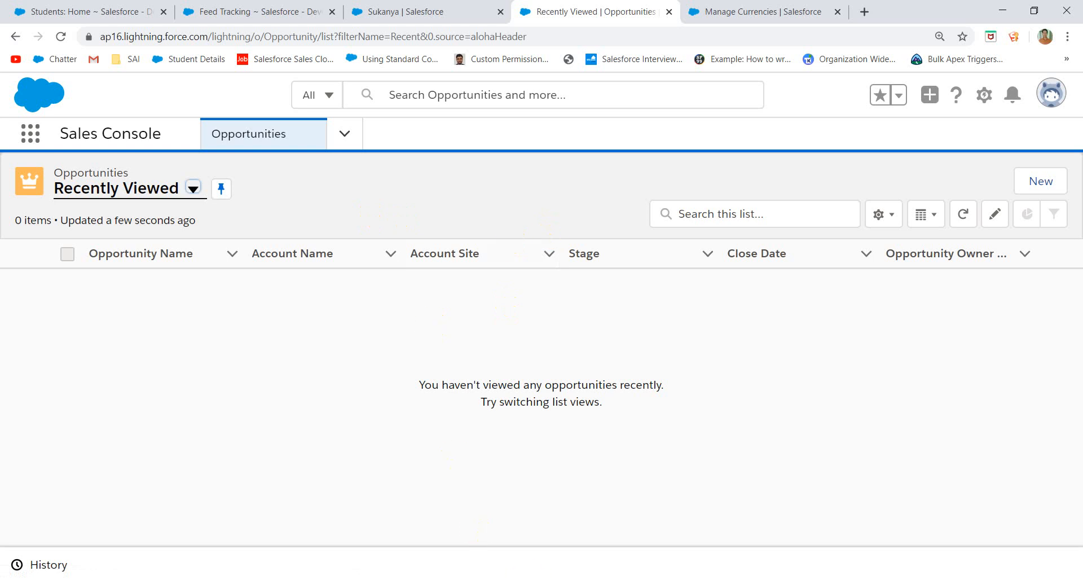
# Step: Check the training agenda in Paint and return to the Salesforce opportunities list
pyautogui.hotkey('alt', 'Tab')
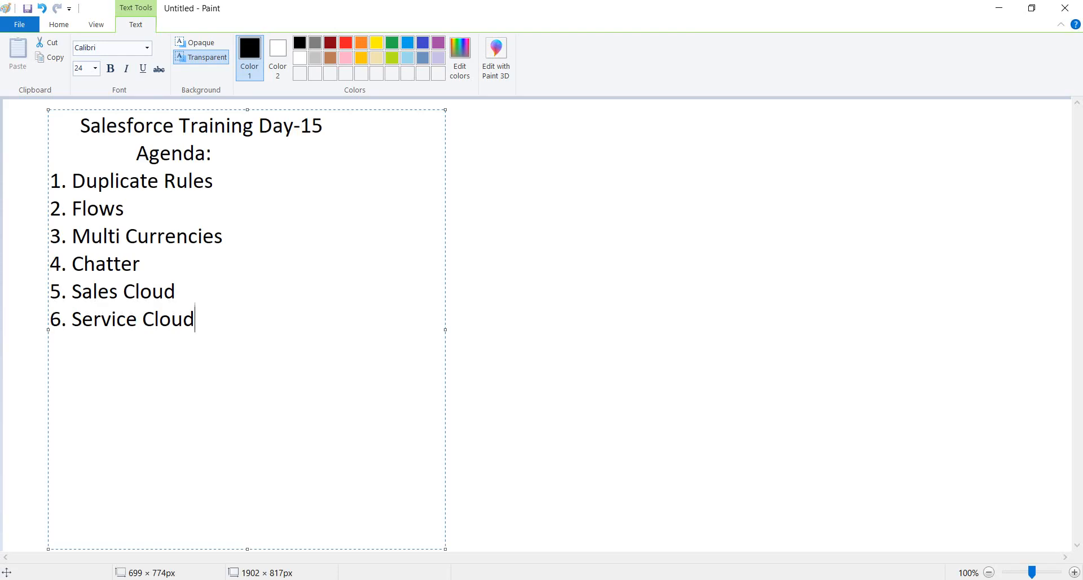
pyautogui.hotkey('alt', 'Tab')
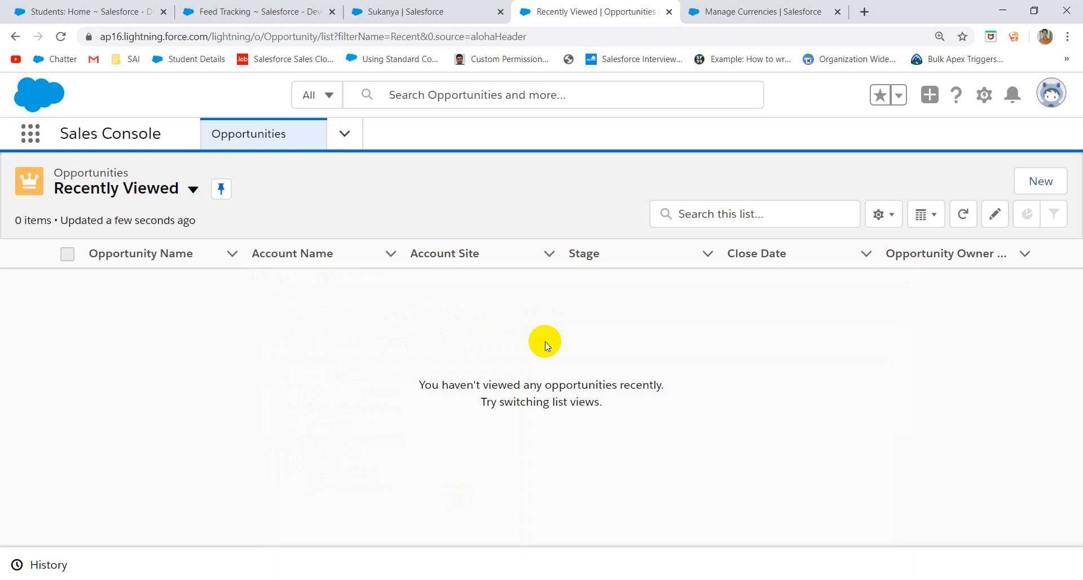